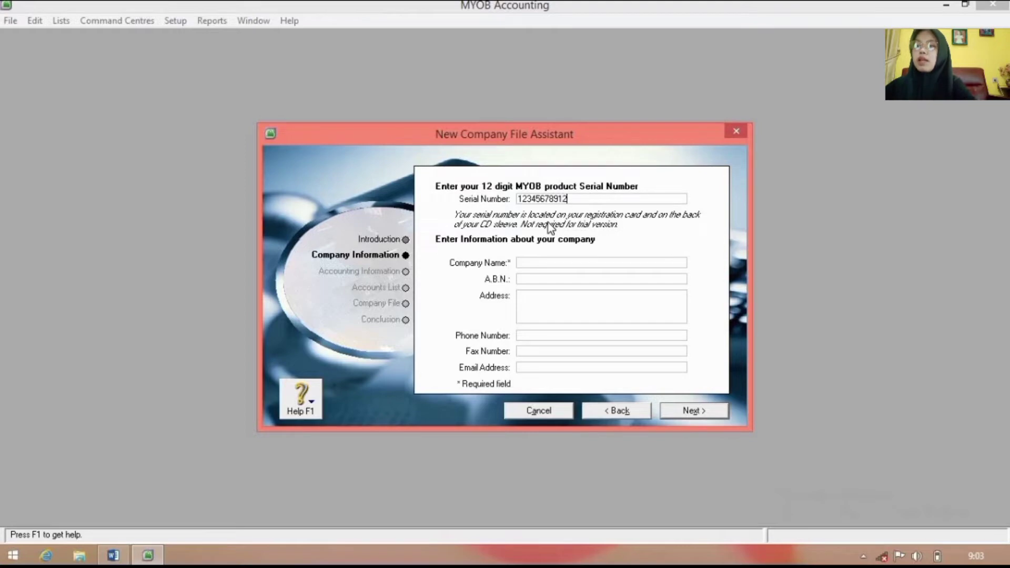
Step: Enter the company name 'UD. SA Phone' and the company's street address
{"action": "left_click", "coordinate": [550, 259]}
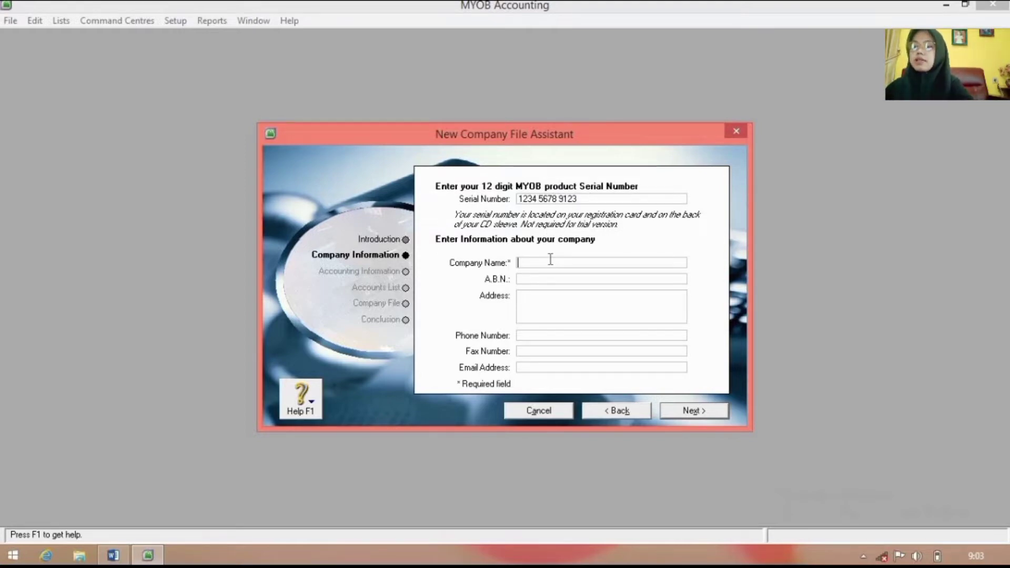
{"action": "type", "text": "UD"}
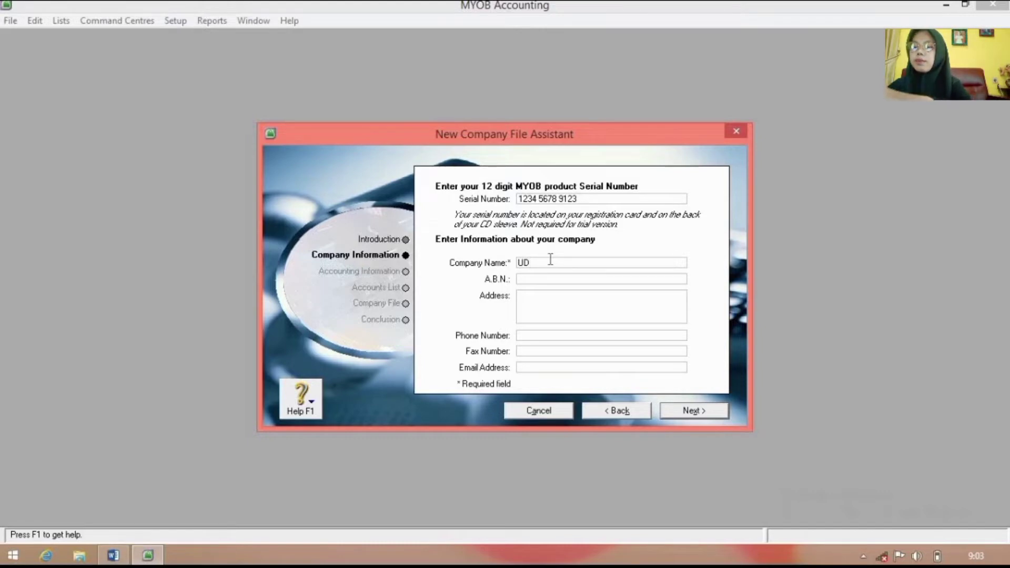
{"action": "type", "text": ". SA"}
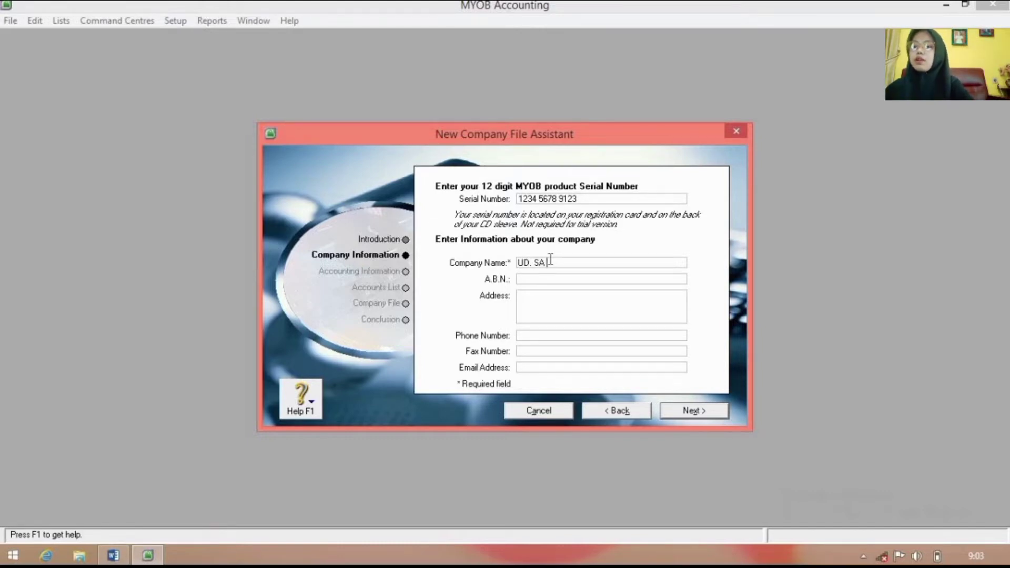
{"action": "type", "text": " Rh"}
{"action": "type", "text": "one"}
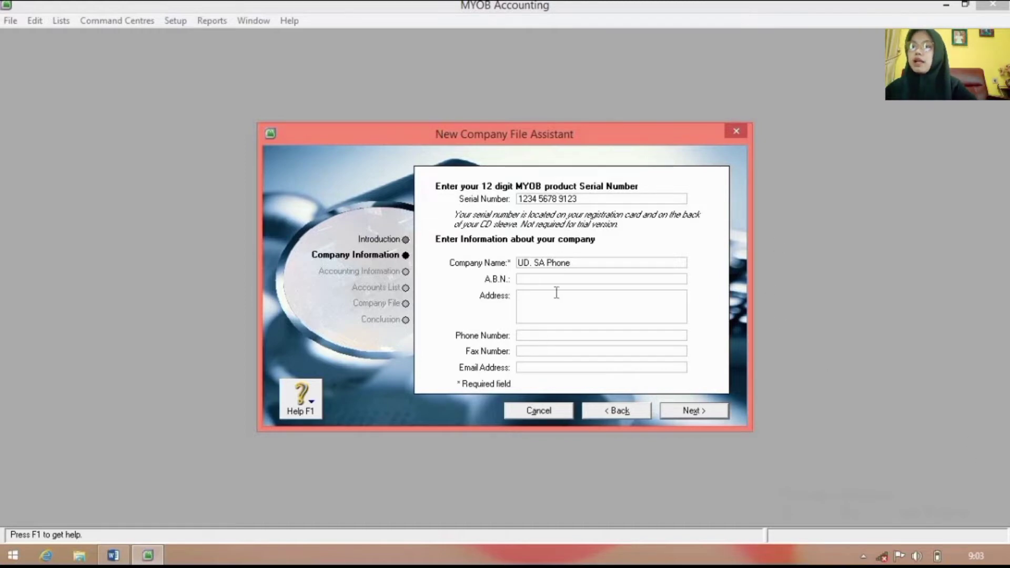
{"action": "left_click", "coordinate": [577, 309]}
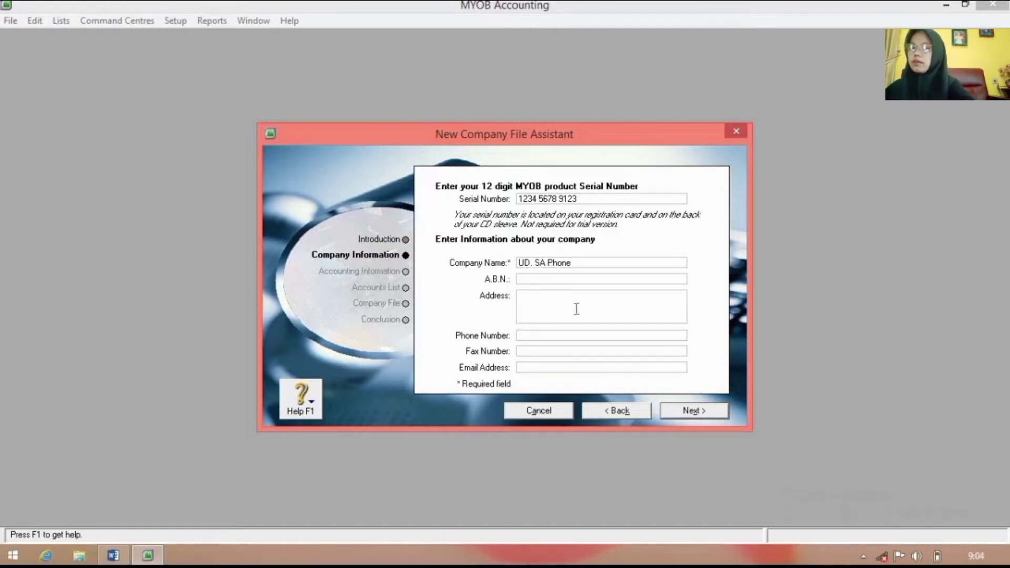
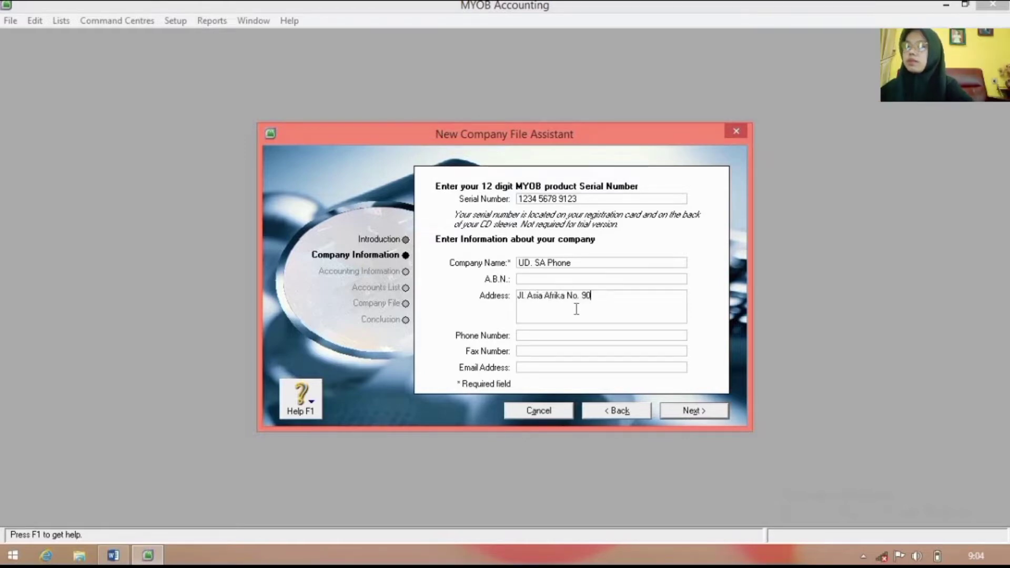
Step: Fill in the company phone number and e-mail address, then continue to the accounting year
{"action": "left_click", "coordinate": [548, 337]}
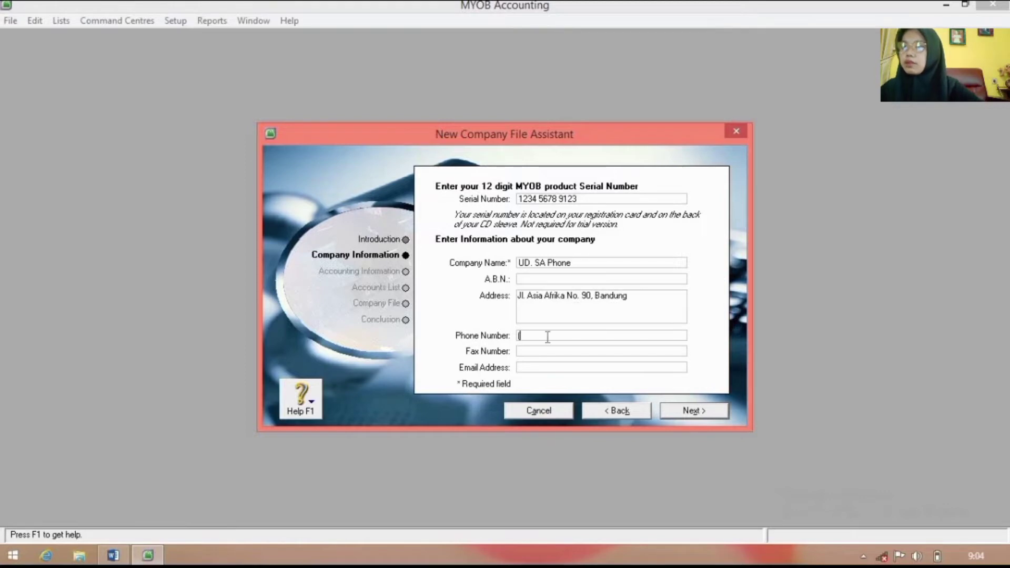
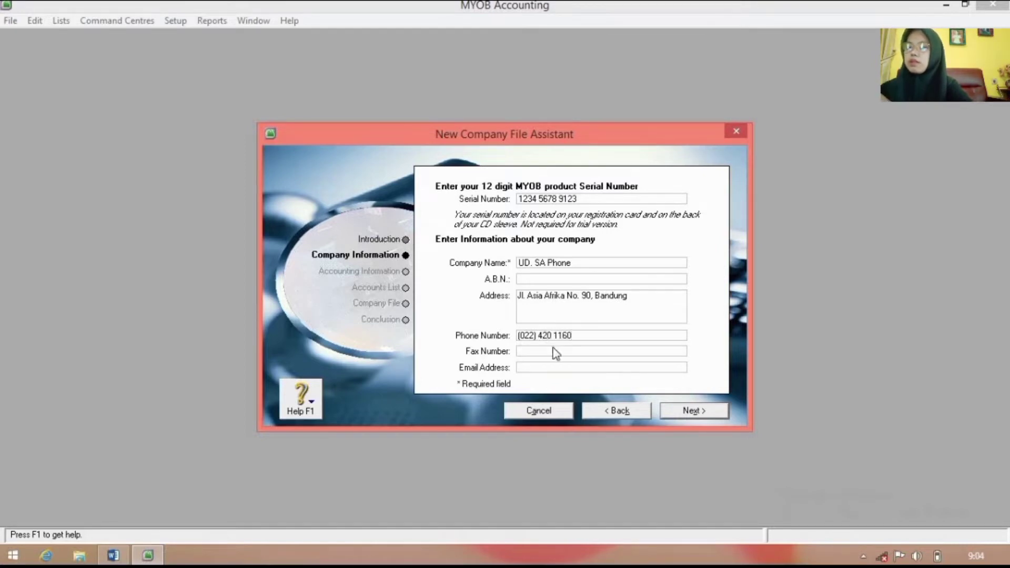
{"action": "left_click", "coordinate": [565, 368]}
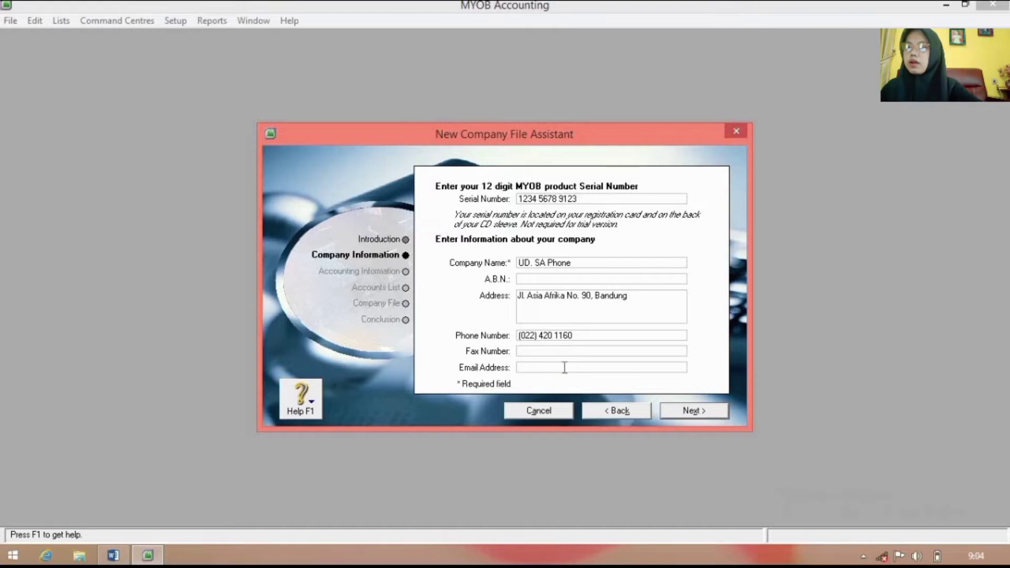
{"action": "type", "text": "Am"}
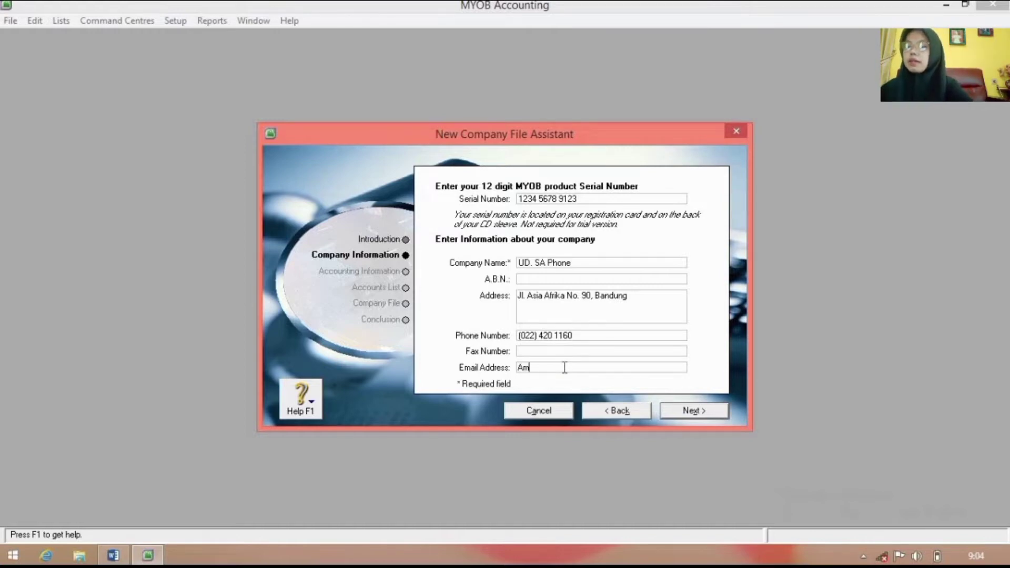
{"action": "key", "text": "BackSpace"}
{"action": "key", "text": "BackSpace"}
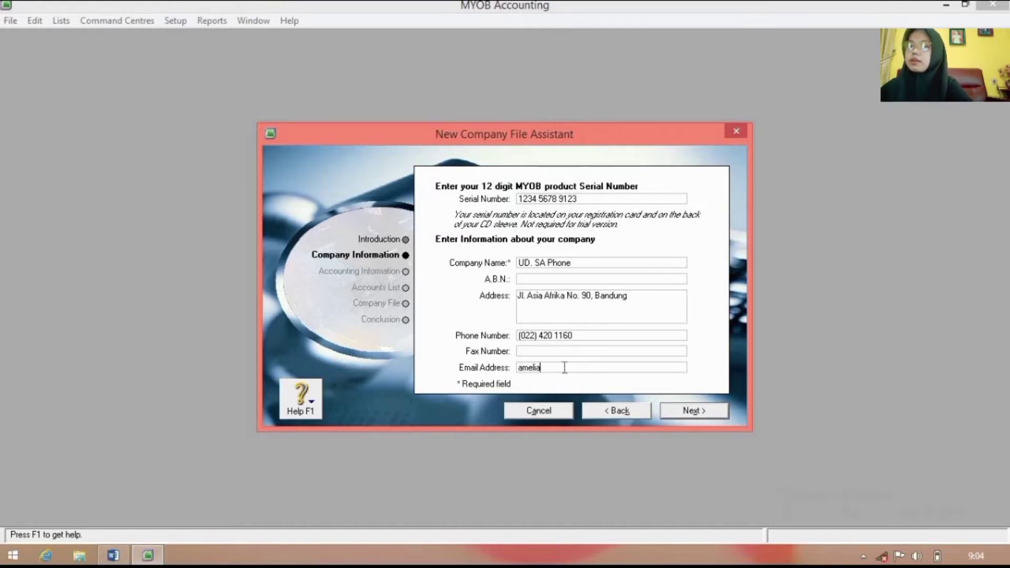
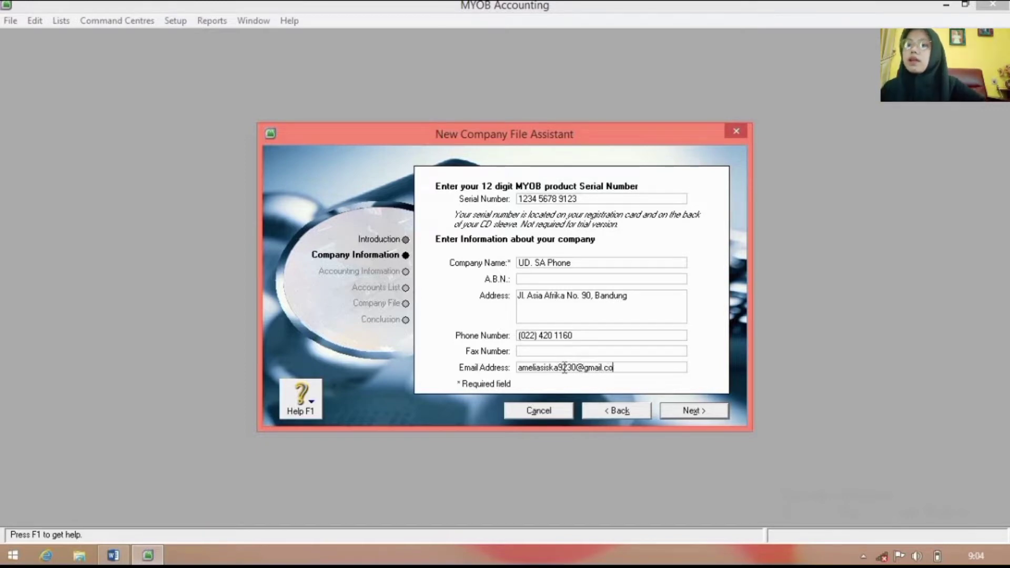
{"action": "left_click", "coordinate": [707, 413]}
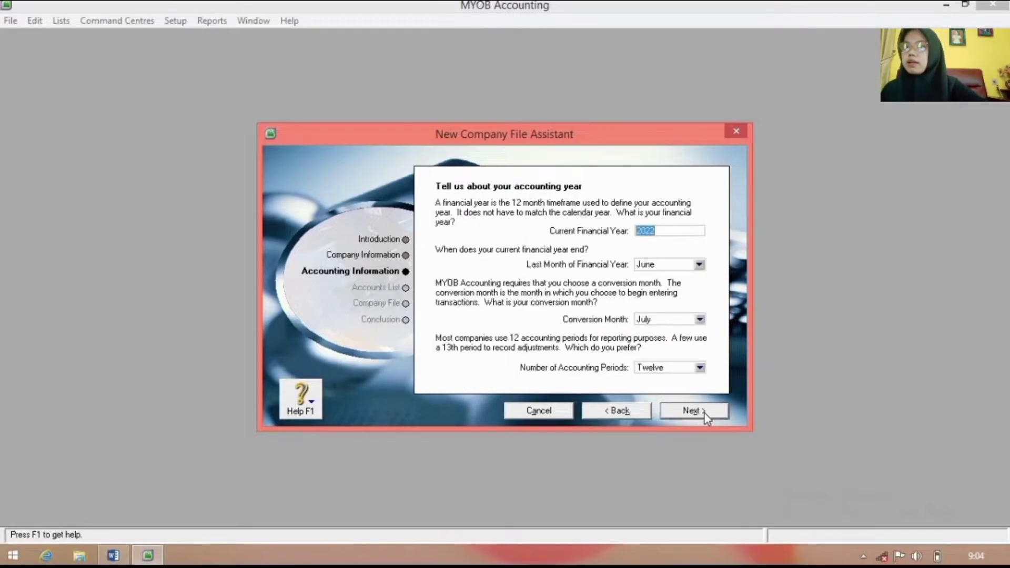
Step: Set financial year 2020 ending in December with January as conversion month, and confirm
{"action": "left_click", "coordinate": [678, 230]}
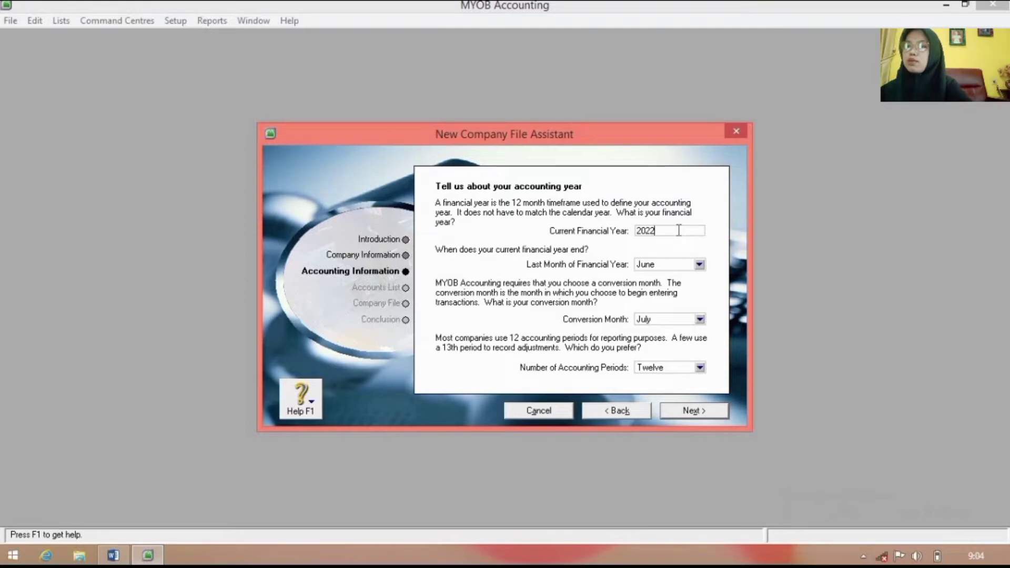
{"action": "key", "text": "BackSpace"}
{"action": "type", "text": "0"}
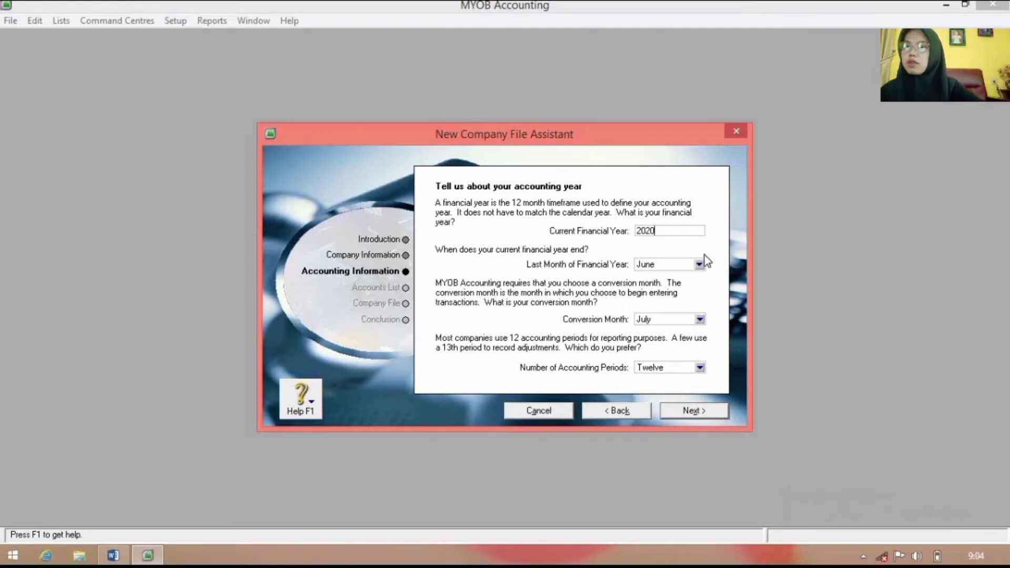
{"action": "left_click", "coordinate": [699, 264]}
{"action": "left_click", "coordinate": [675, 383]}
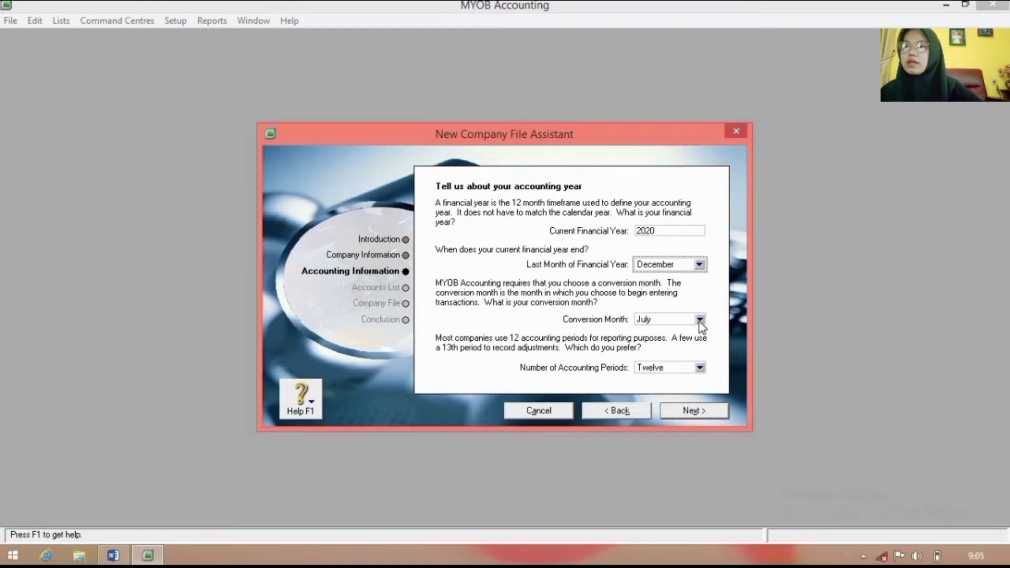
{"action": "left_click", "coordinate": [700, 320]}
{"action": "left_click", "coordinate": [668, 331]}
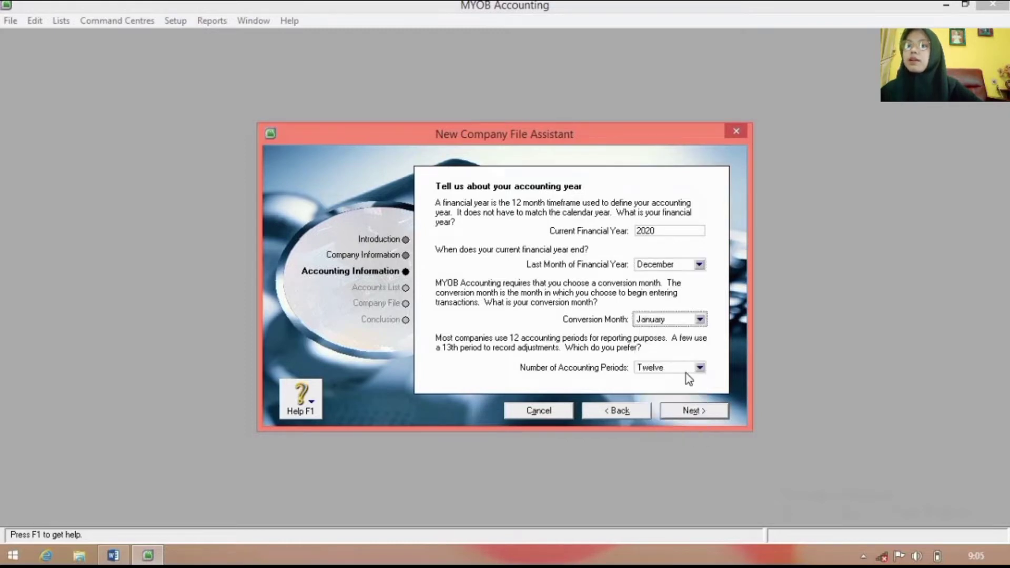
{"action": "left_click", "coordinate": [686, 411]}
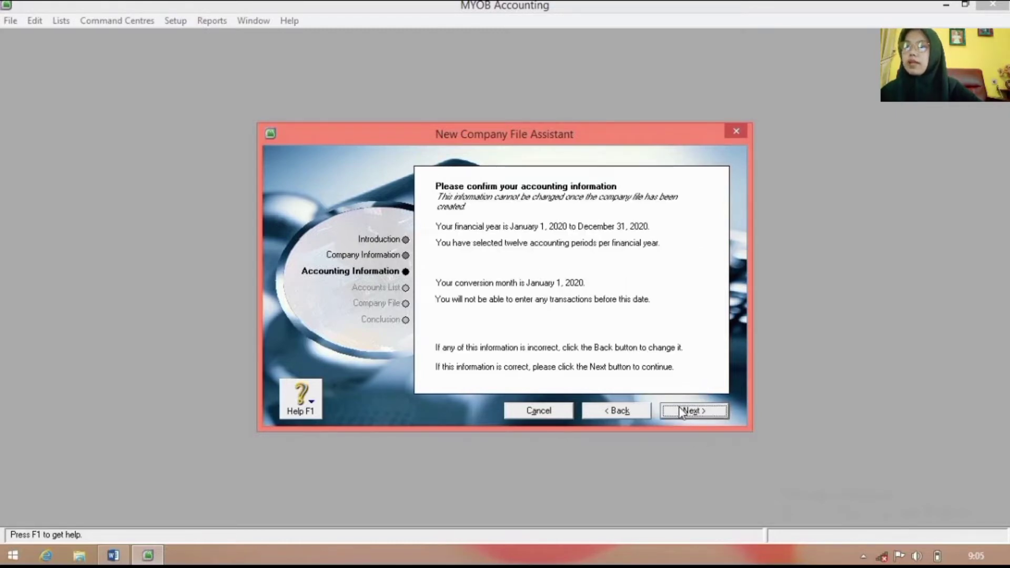
{"action": "left_click", "coordinate": [683, 411]}
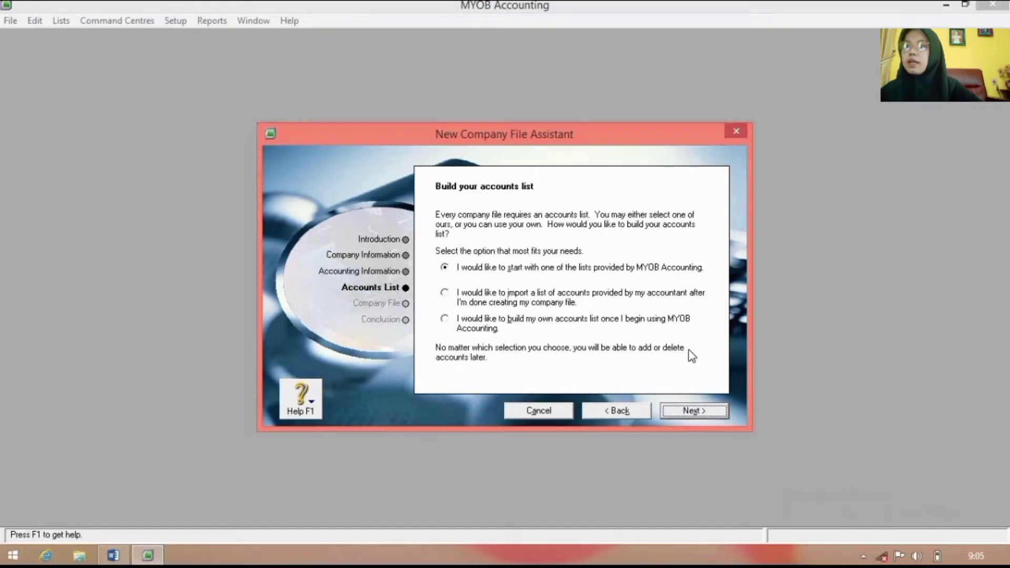
Step: Defer the accounts list import and save the company file in D:\UTS KOMBIS
{"action": "left_click", "coordinate": [529, 297]}
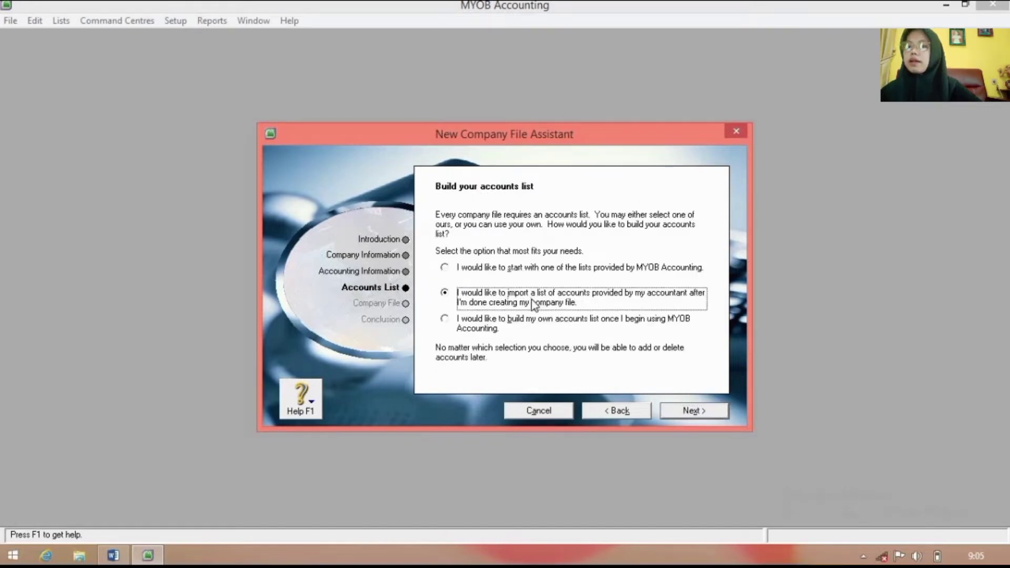
{"action": "left_click", "coordinate": [689, 412]}
{"action": "left_click", "coordinate": [456, 327]}
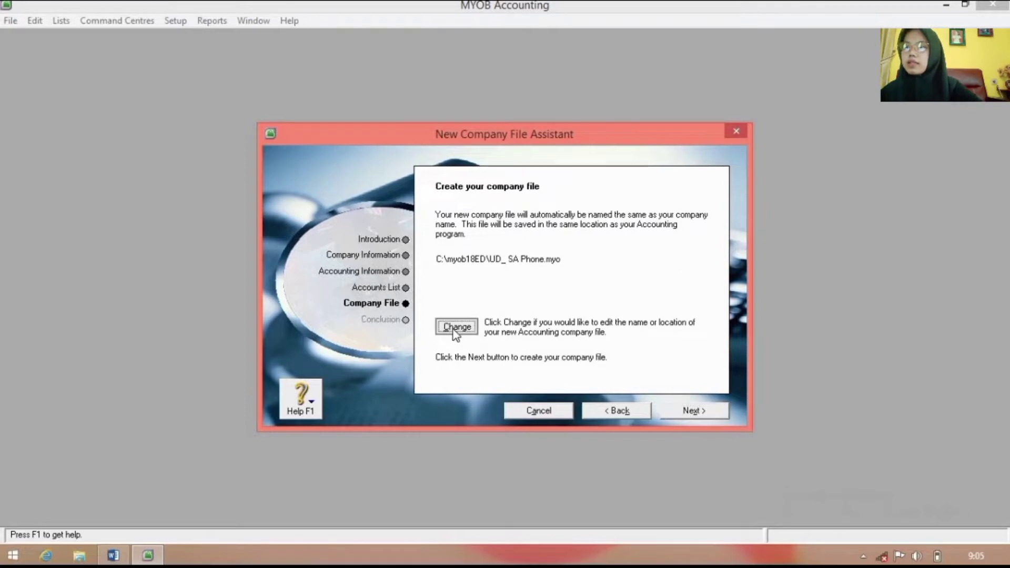
{"action": "left_click", "coordinate": [343, 369]}
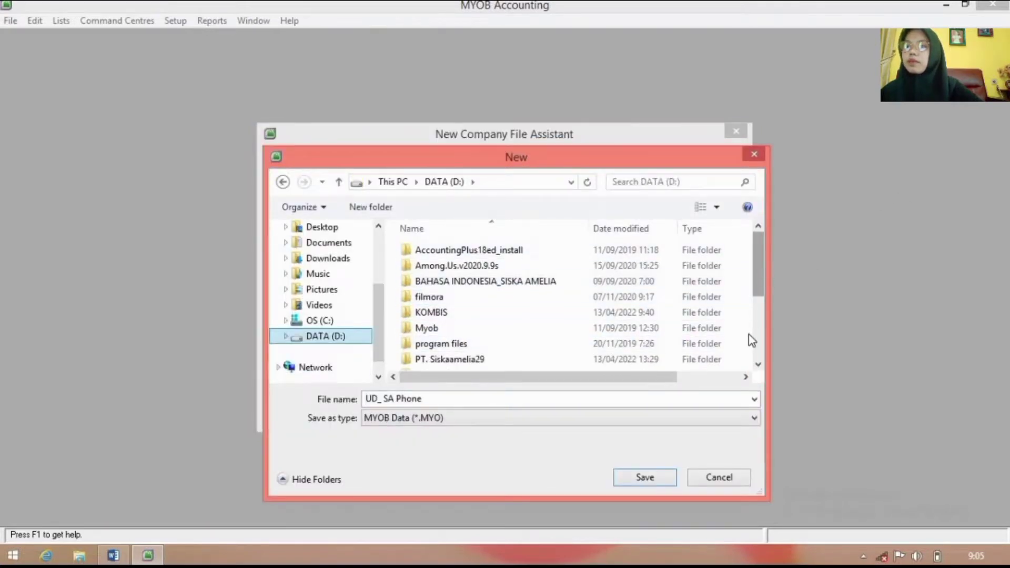
{"action": "scroll", "coordinate": [751, 339], "scroll_direction": "down", "scroll_amount": 3}
{"action": "double_click", "coordinate": [542, 304]}
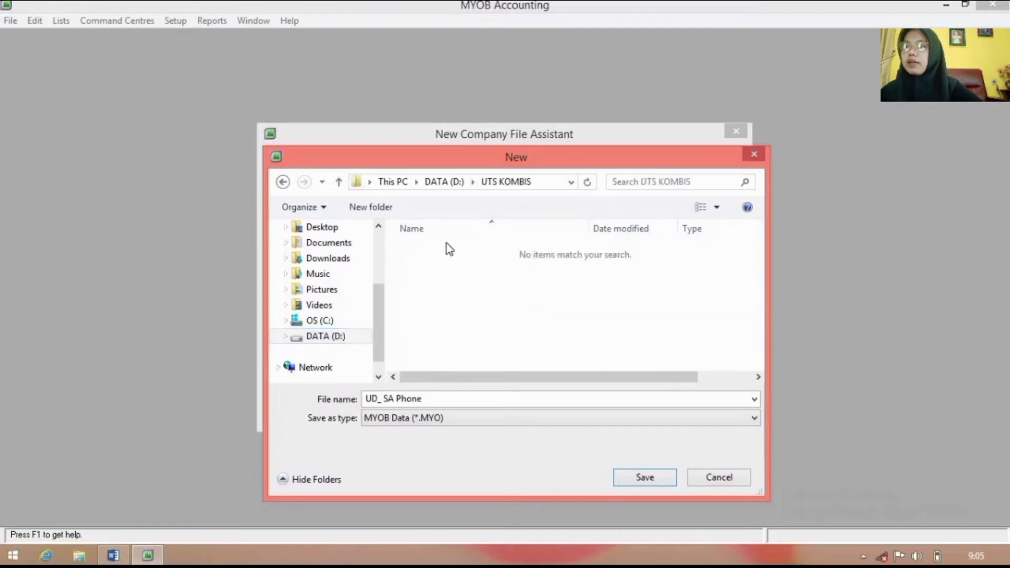
{"action": "left_click", "coordinate": [652, 479]}
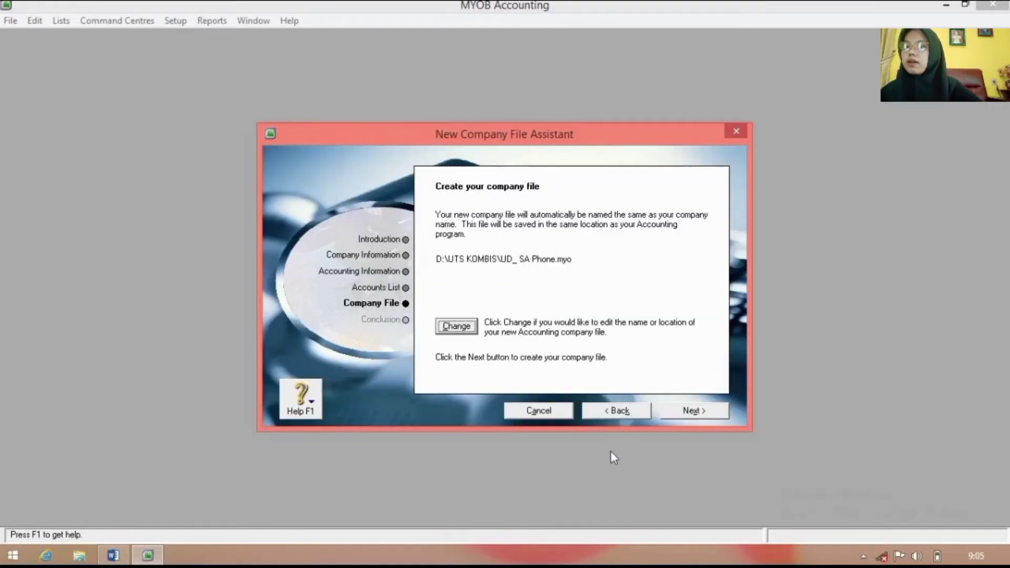
{"action": "left_click", "coordinate": [690, 411]}
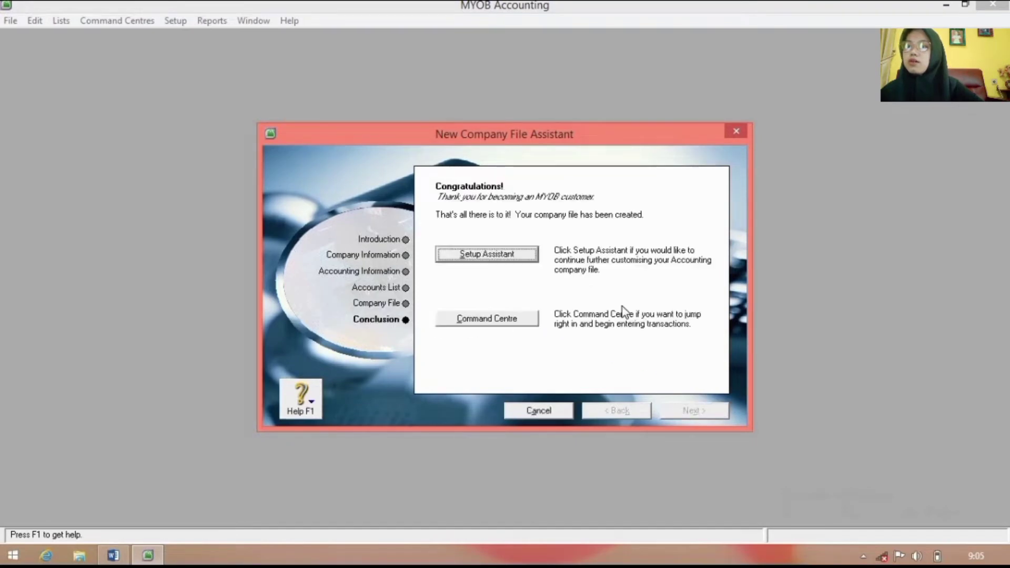
Step: Go to the Command Centre's Accounts area and show the Accounts List maximised
{"action": "left_click", "coordinate": [528, 320]}
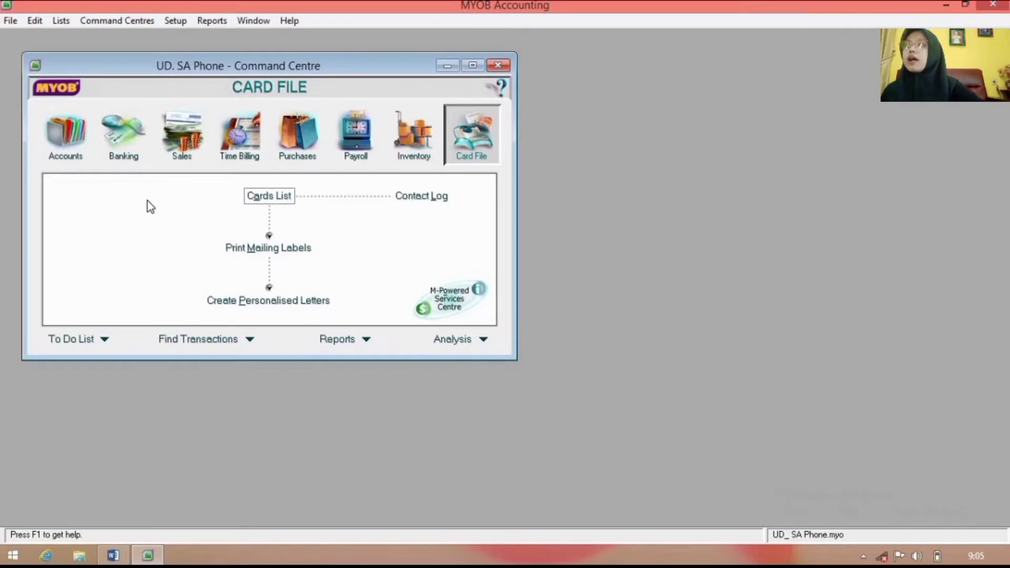
{"action": "left_click", "coordinate": [63, 158]}
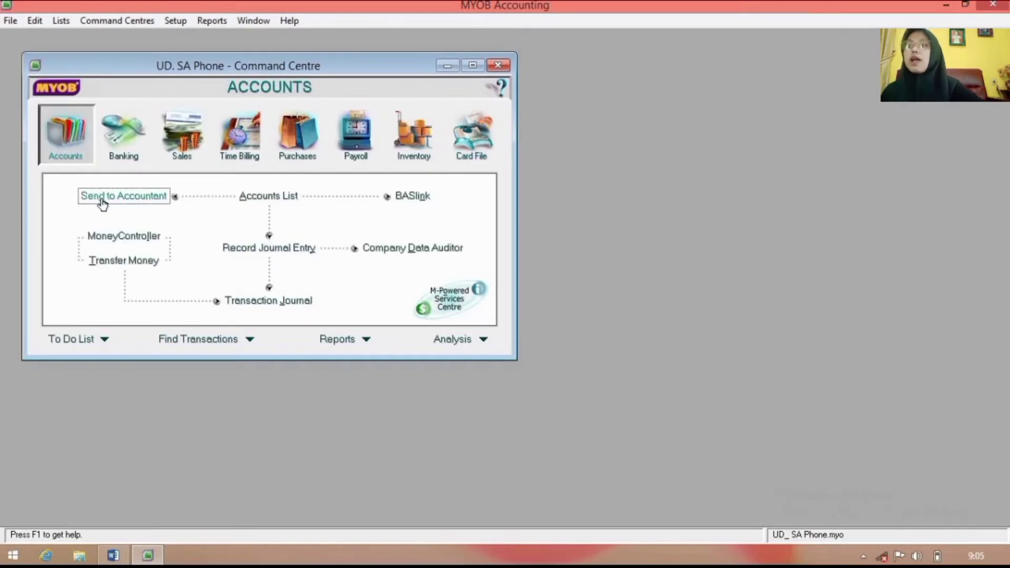
{"action": "left_click", "coordinate": [255, 199]}
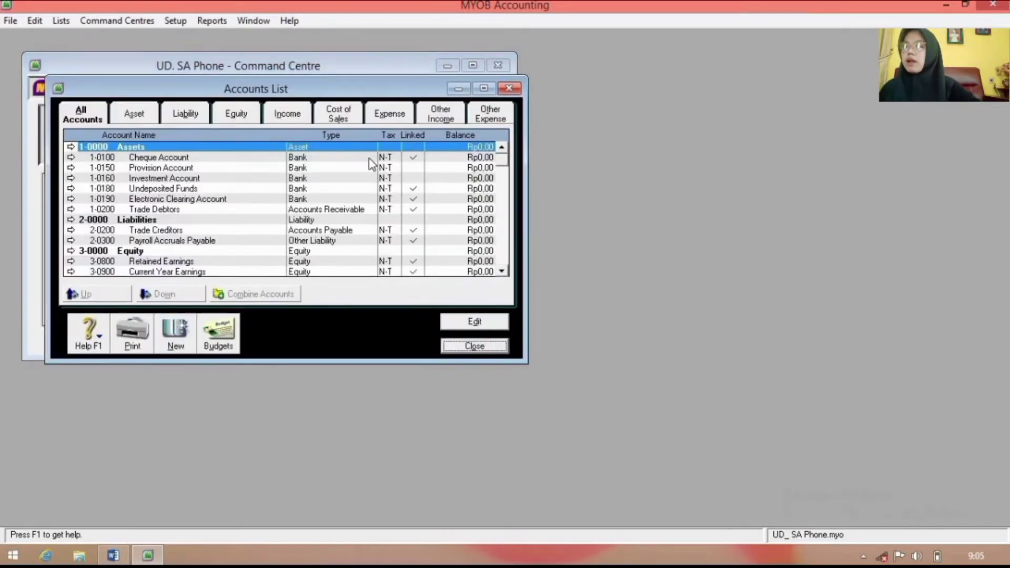
{"action": "left_click", "coordinate": [483, 88]}
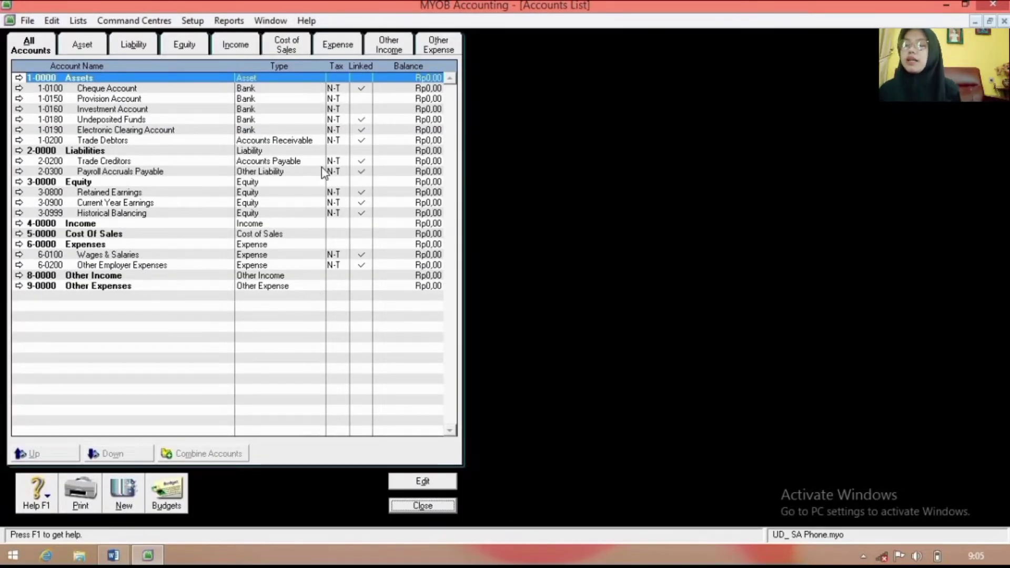
Step: Start an Account Information import set to Update Existing Record, using the Akun UD SA Phone file
{"action": "left_click", "coordinate": [29, 22]}
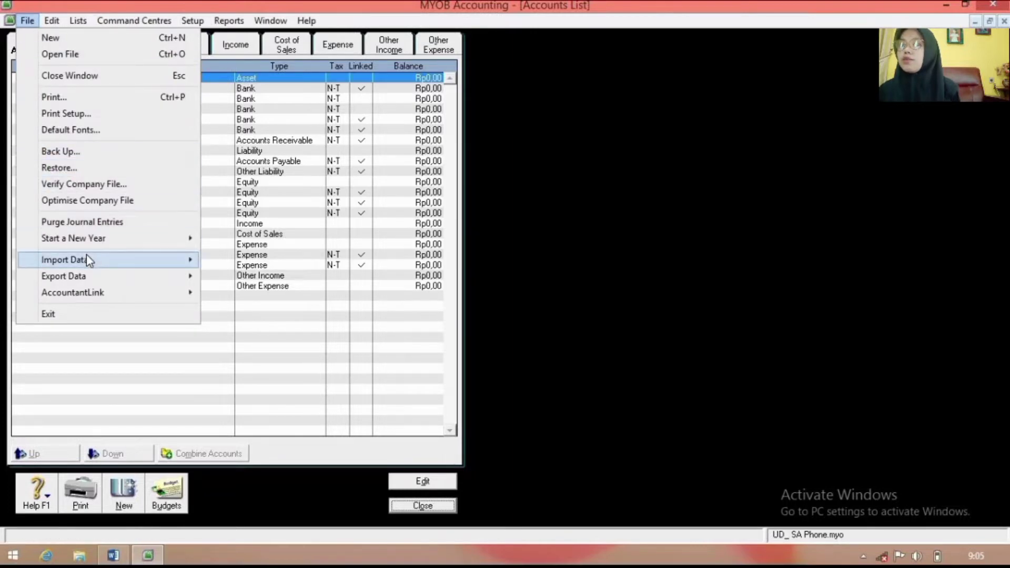
{"action": "mouse_move", "coordinate": [86, 255]}
{"action": "mouse_move", "coordinate": [253, 231]}
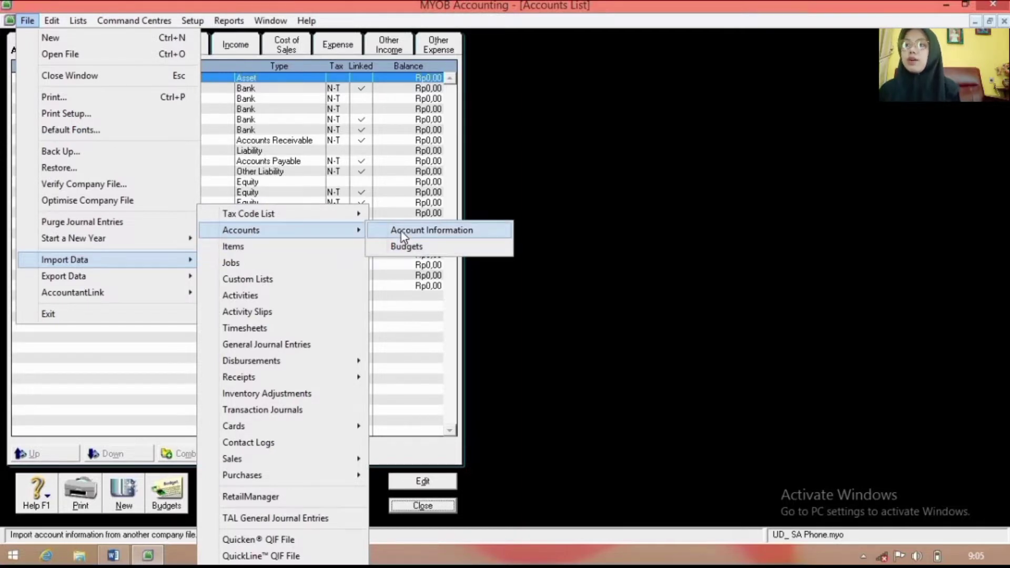
{"action": "left_click", "coordinate": [402, 232]}
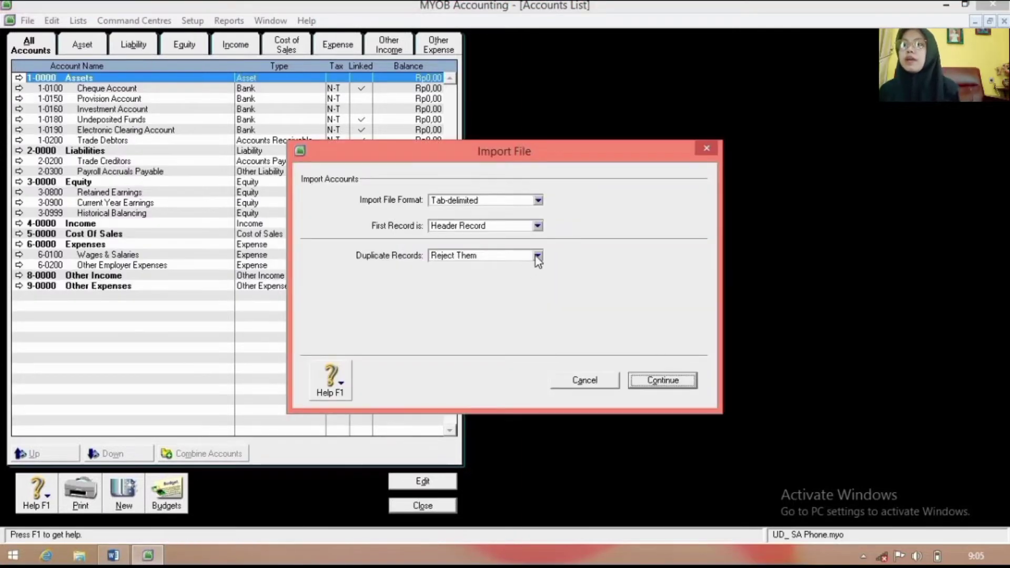
{"action": "left_click", "coordinate": [537, 256]}
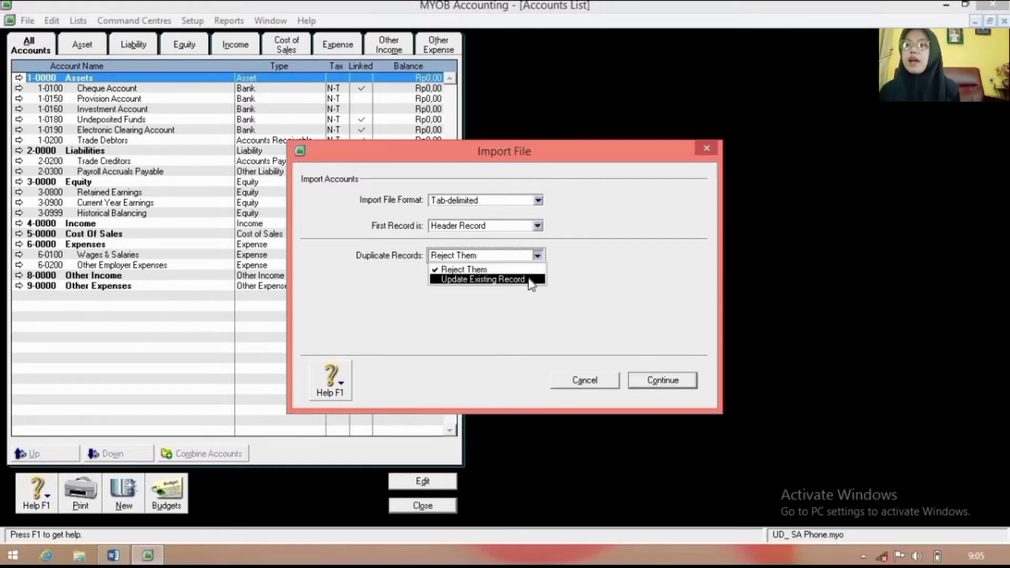
{"action": "left_click", "coordinate": [532, 280]}
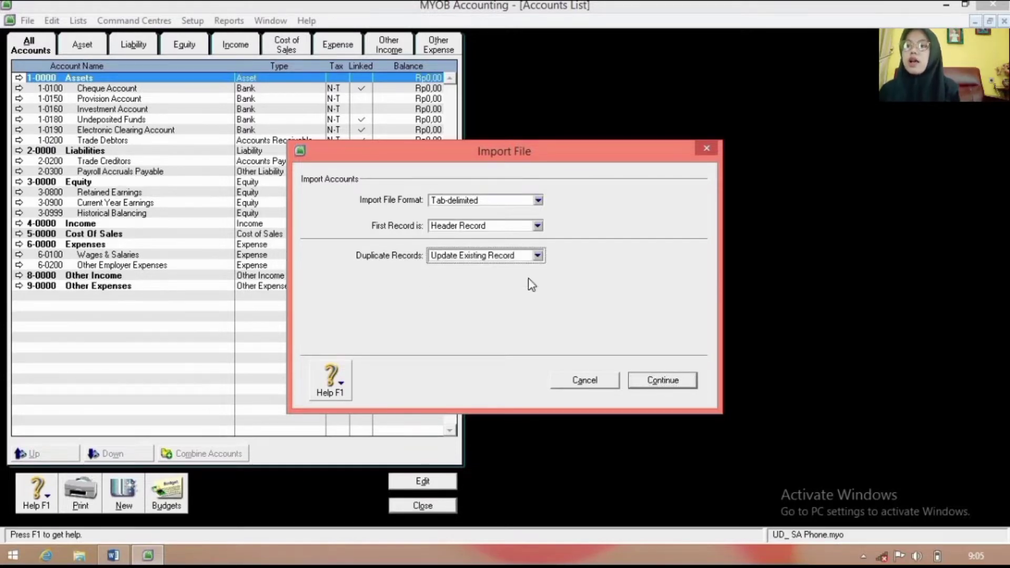
{"action": "left_click", "coordinate": [664, 380]}
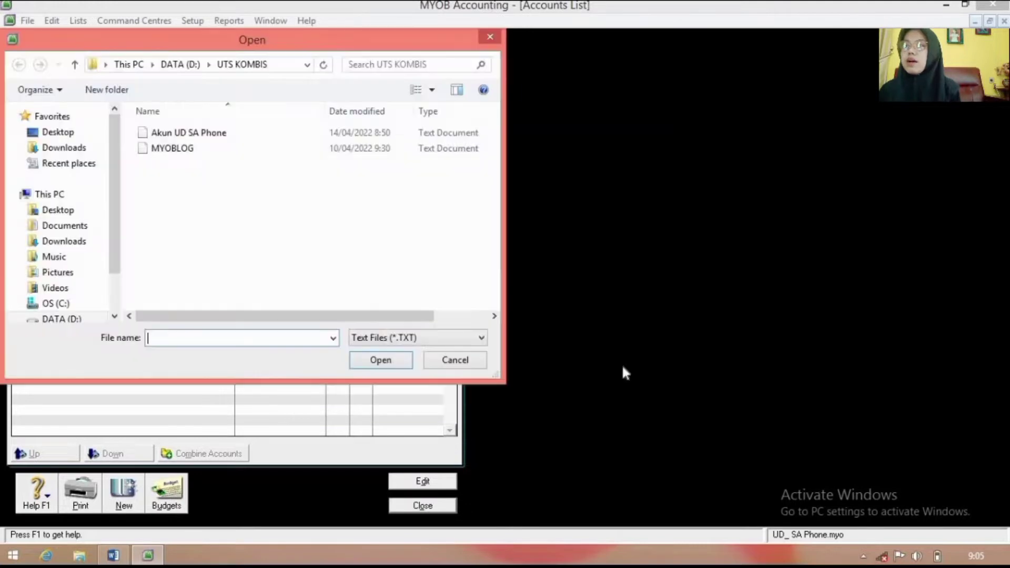
{"action": "left_click", "coordinate": [196, 135]}
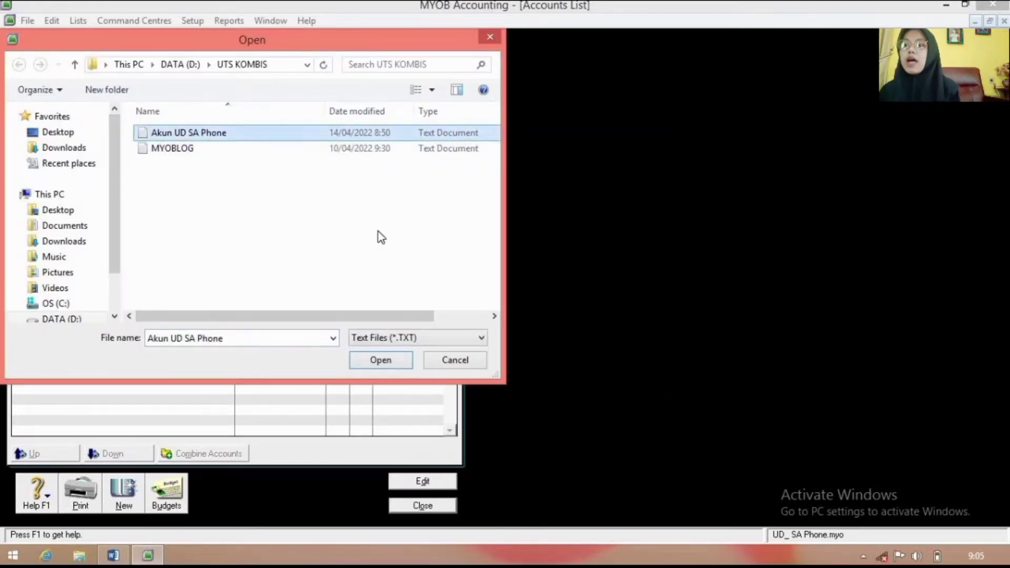
{"action": "left_click", "coordinate": [381, 361]}
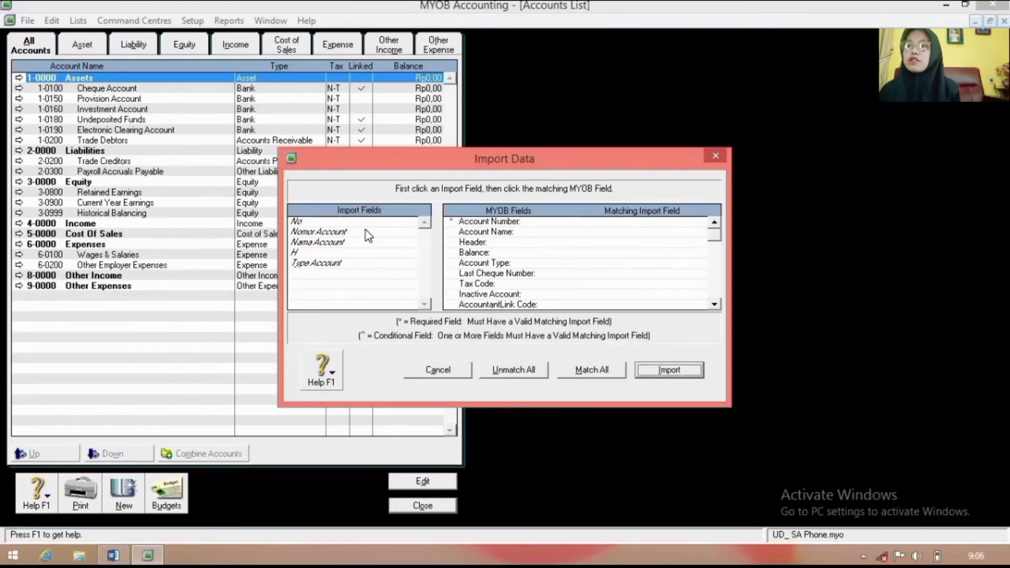
Step: Match Nomor Account, Nama Account, H and Type Account to the account fields and import
{"action": "left_click", "coordinate": [365, 231]}
{"action": "left_click", "coordinate": [537, 221]}
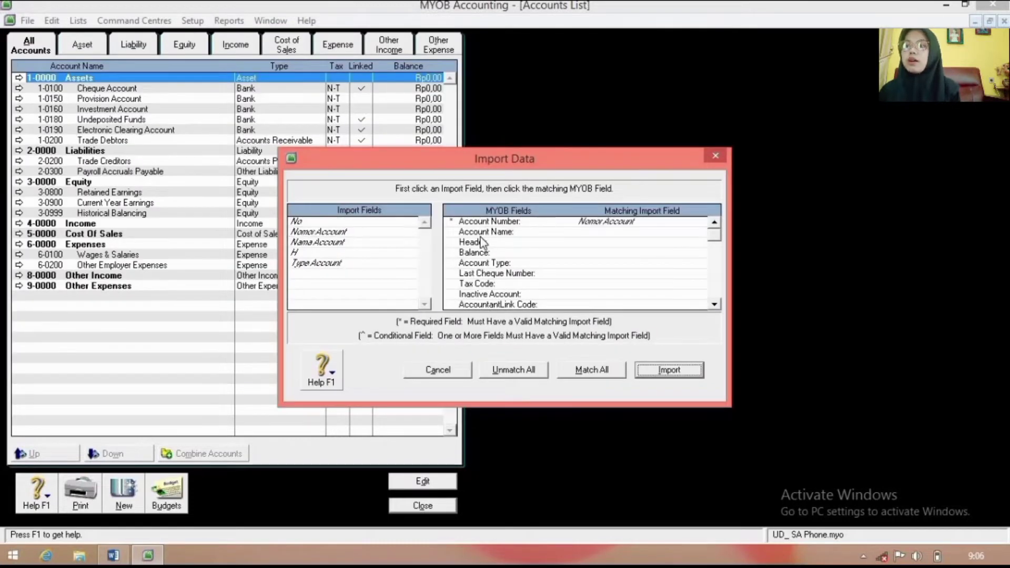
{"action": "left_click", "coordinate": [368, 242]}
{"action": "left_click", "coordinate": [580, 234]}
{"action": "left_click", "coordinate": [381, 246]}
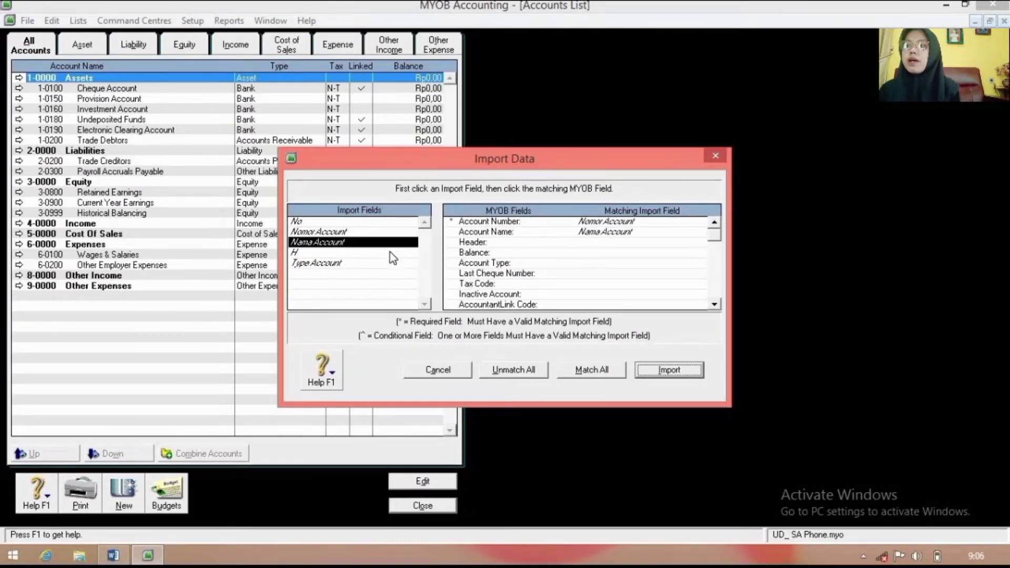
{"action": "left_click", "coordinate": [368, 253]}
{"action": "left_click", "coordinate": [583, 242]}
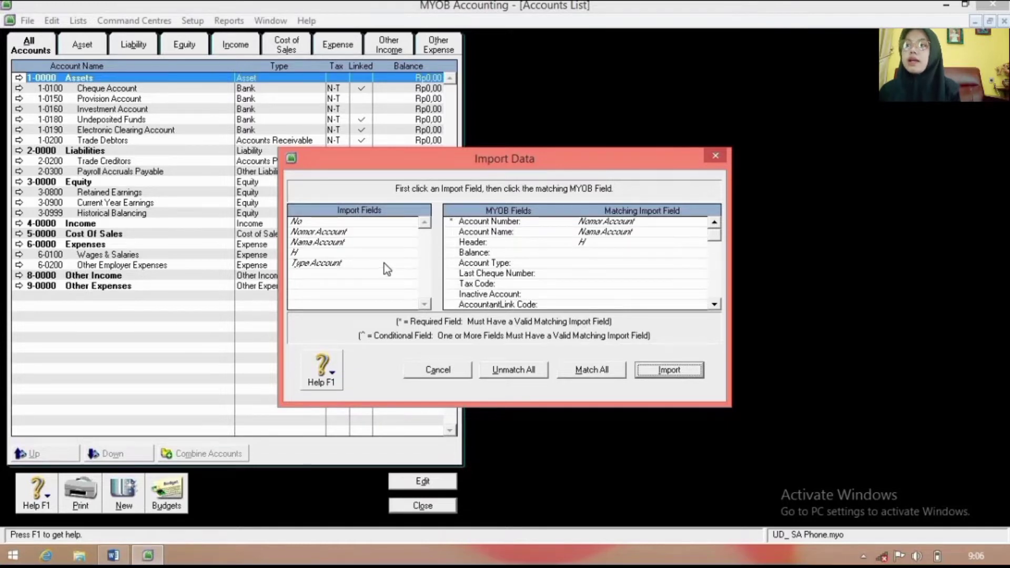
{"action": "left_click", "coordinate": [385, 264]}
{"action": "left_click", "coordinate": [598, 262]}
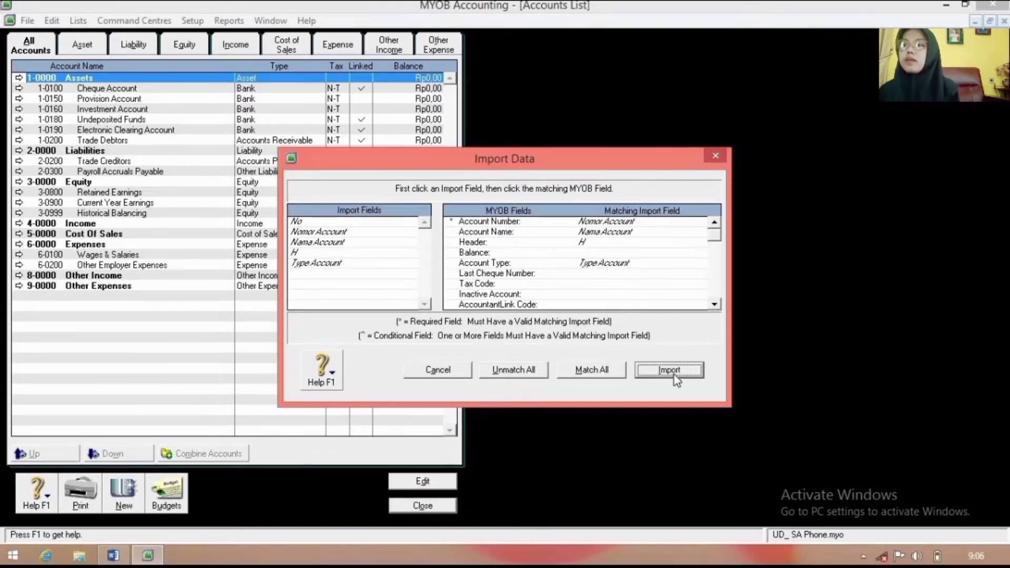
{"action": "left_click", "coordinate": [675, 371]}
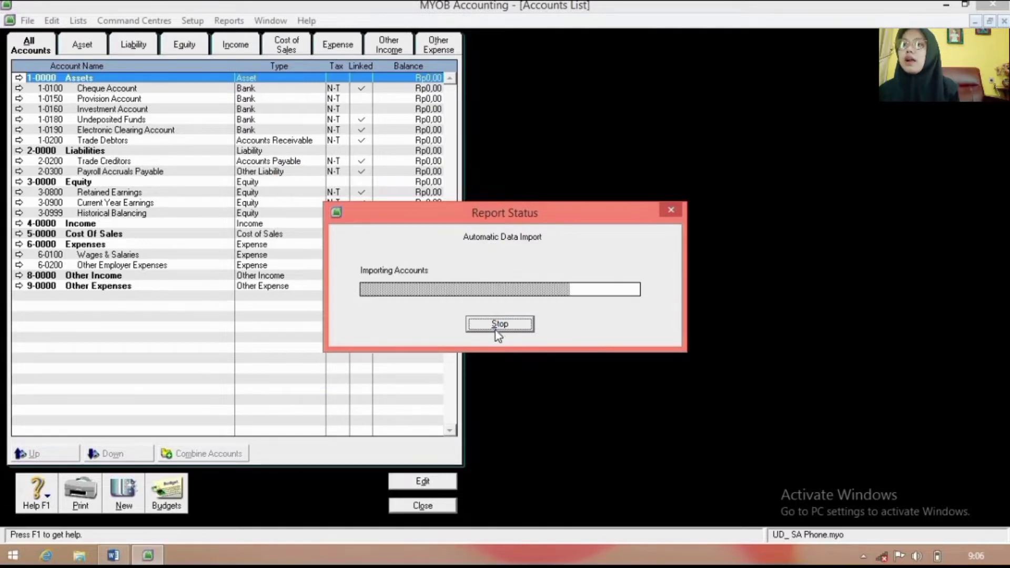
{"action": "left_click", "coordinate": [513, 345]}
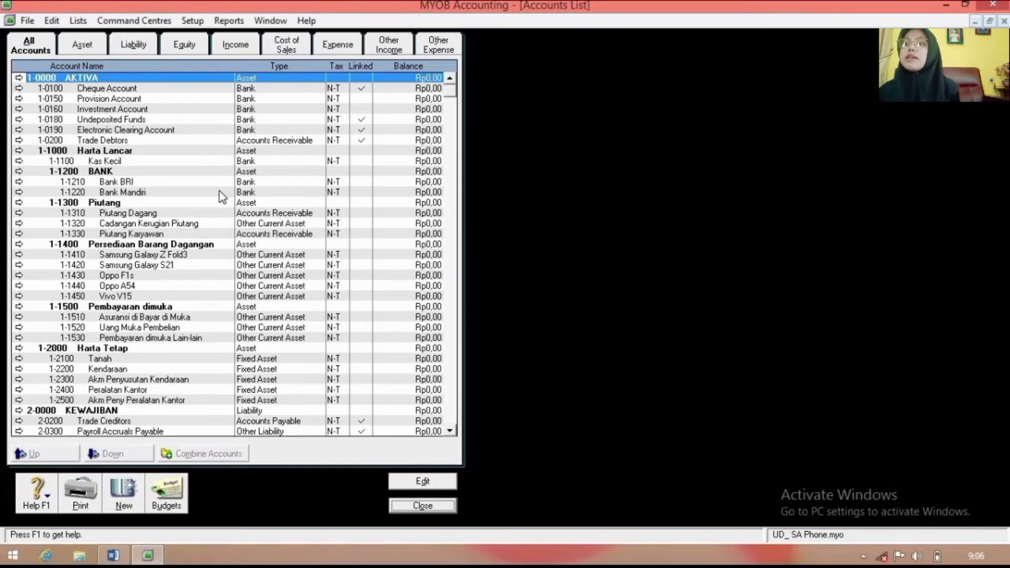
Step: Delete the 1-0150 Provision Account and 1-0160 Investment Account
{"action": "scroll", "coordinate": [218, 195], "scroll_direction": "down", "scroll_amount": 9}
{"action": "scroll", "coordinate": [218, 203], "scroll_direction": "down", "scroll_amount": 12}
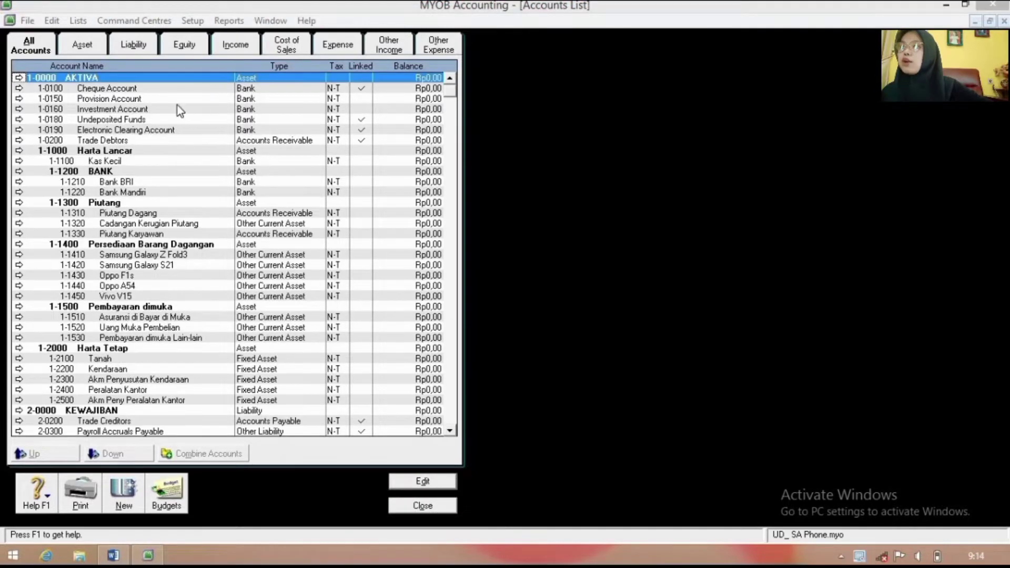
{"action": "left_click", "coordinate": [175, 99]}
{"action": "double_click", "coordinate": [176, 100]}
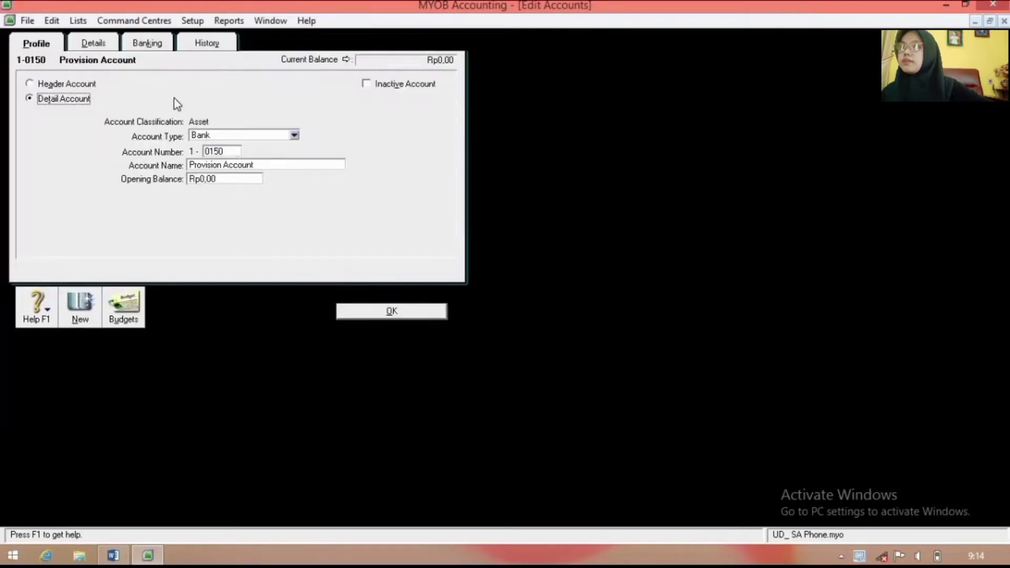
{"action": "right_click", "coordinate": [238, 220]}
{"action": "left_click", "coordinate": [274, 230]}
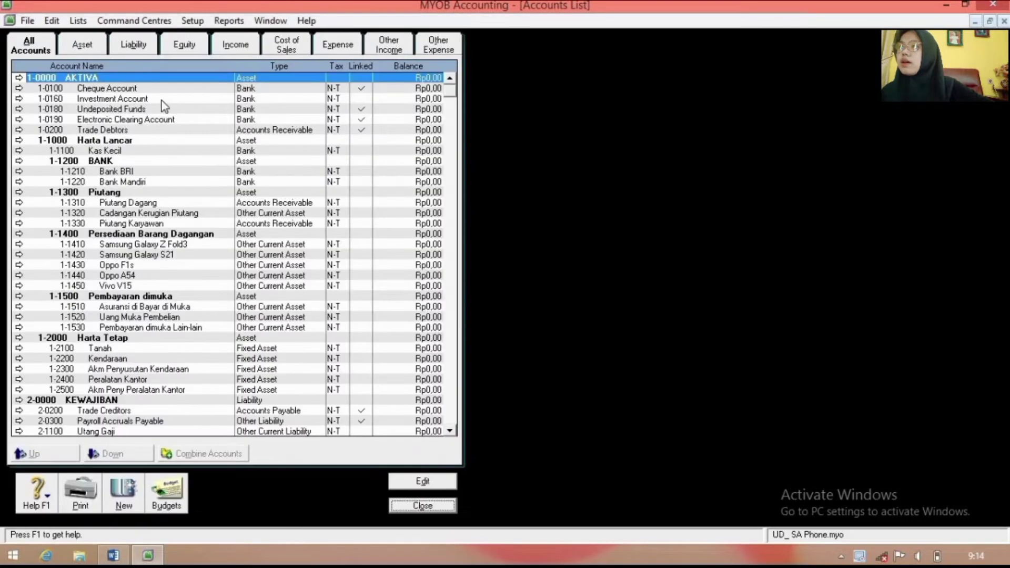
{"action": "double_click", "coordinate": [163, 99]}
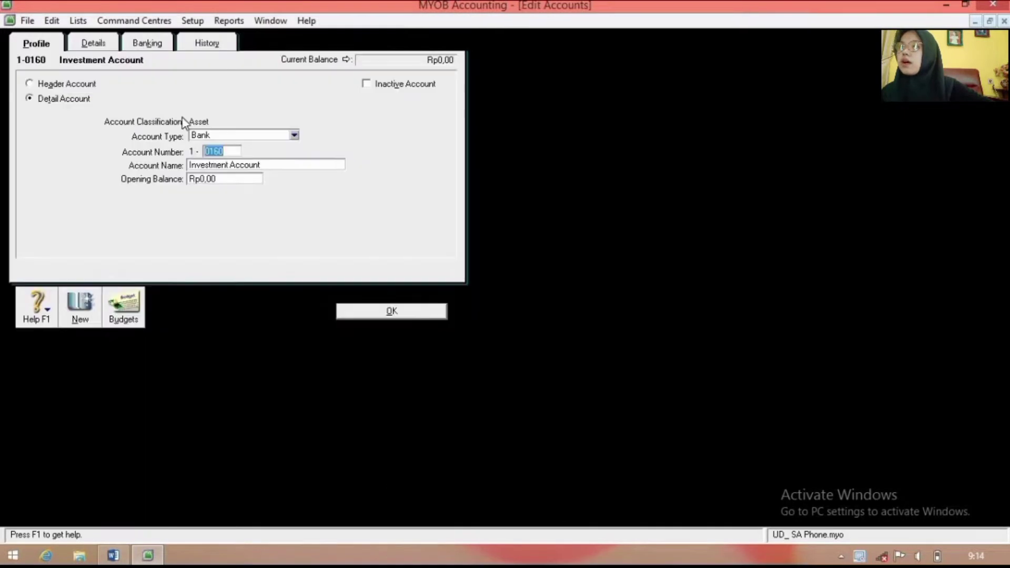
{"action": "right_click", "coordinate": [214, 206]}
{"action": "left_click", "coordinate": [226, 218]}
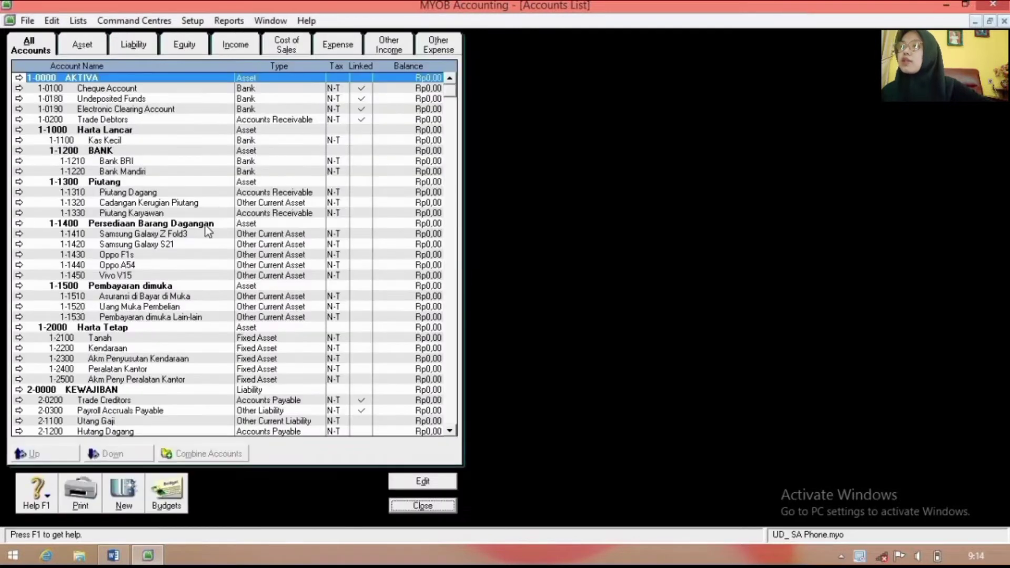
Step: Delete the 3-1200 Laba Ditahan account from the equity section
{"action": "scroll", "coordinate": [209, 231], "scroll_direction": "down", "scroll_amount": 3}
{"action": "scroll", "coordinate": [168, 275], "scroll_direction": "down", "scroll_amount": 4}
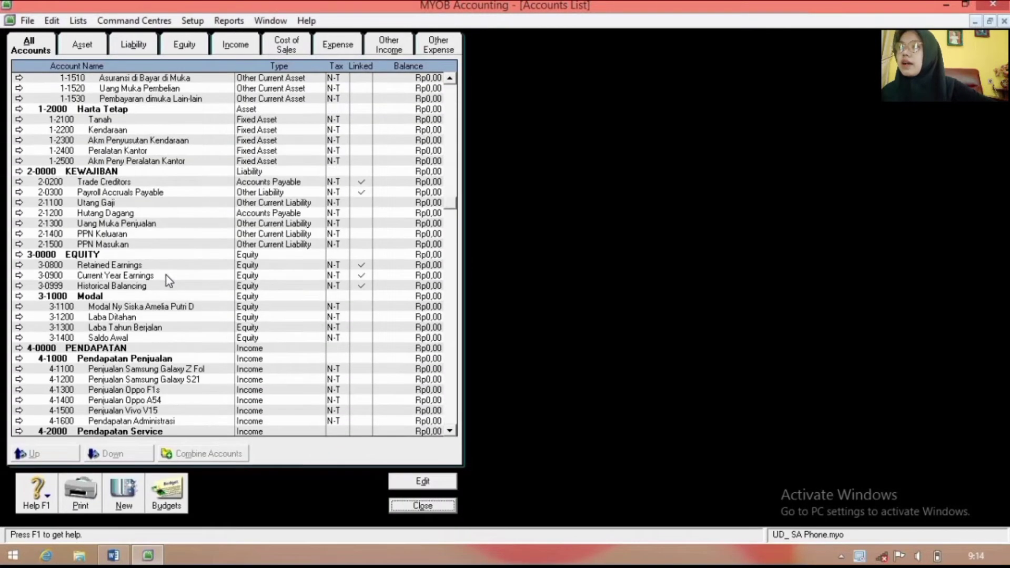
{"action": "scroll", "coordinate": [166, 276], "scroll_direction": "down", "scroll_amount": 1}
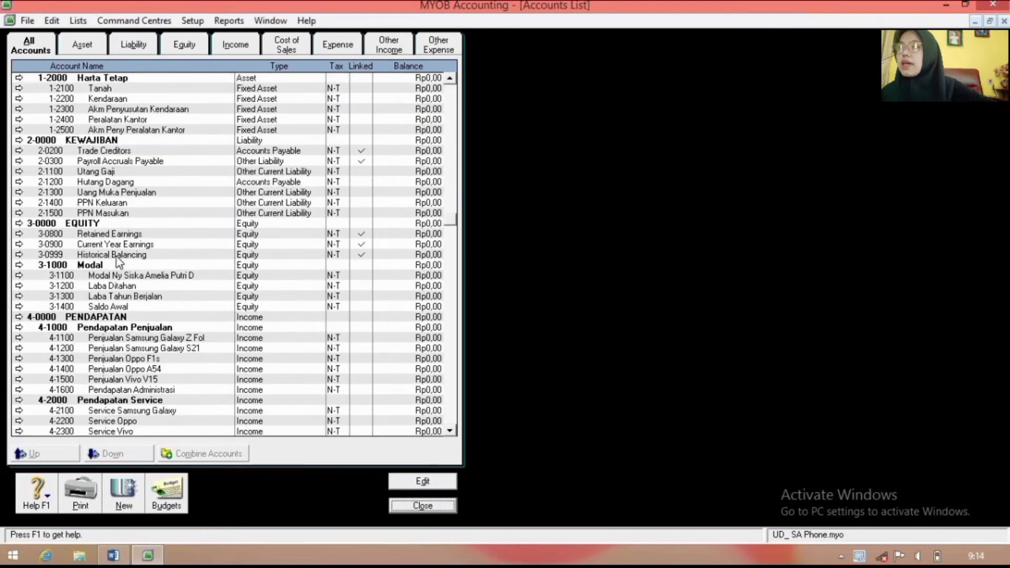
{"action": "double_click", "coordinate": [98, 287]}
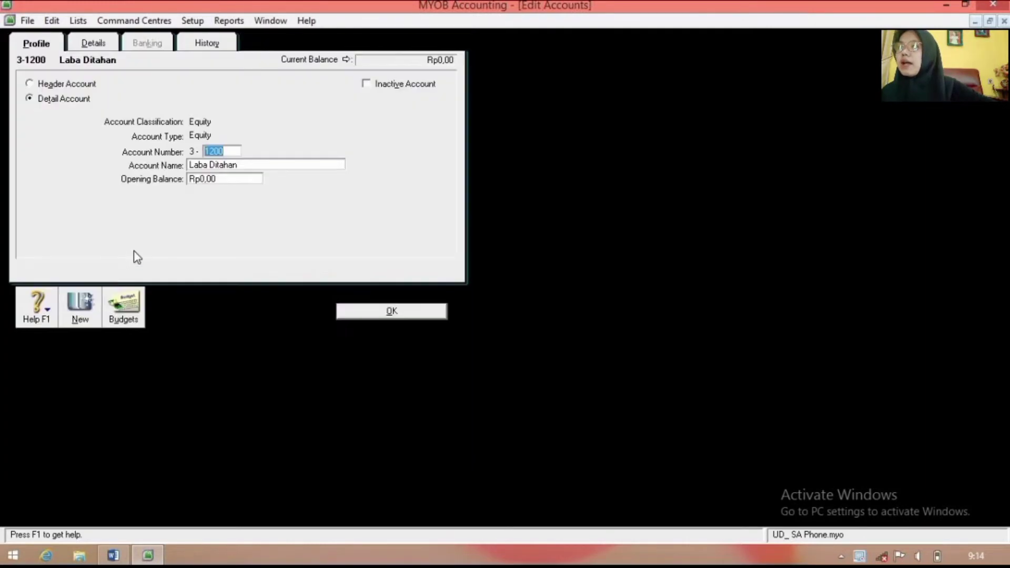
{"action": "right_click", "coordinate": [136, 255]}
{"action": "left_click", "coordinate": [146, 262]}
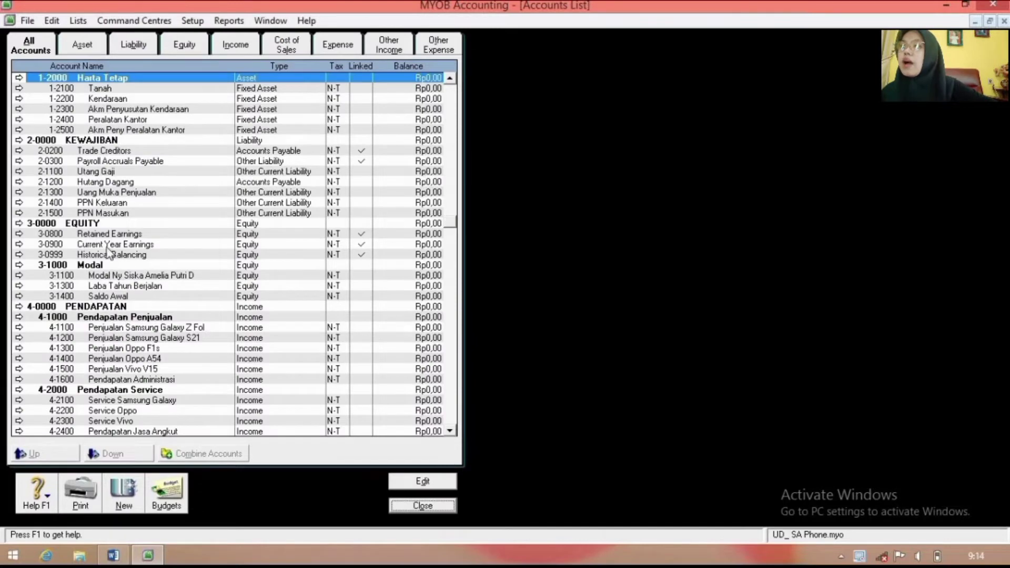
Step: Renumber Retained Earnings 3-0800 to 3-1200 and rename it Laba Ditahan
{"action": "double_click", "coordinate": [108, 236]}
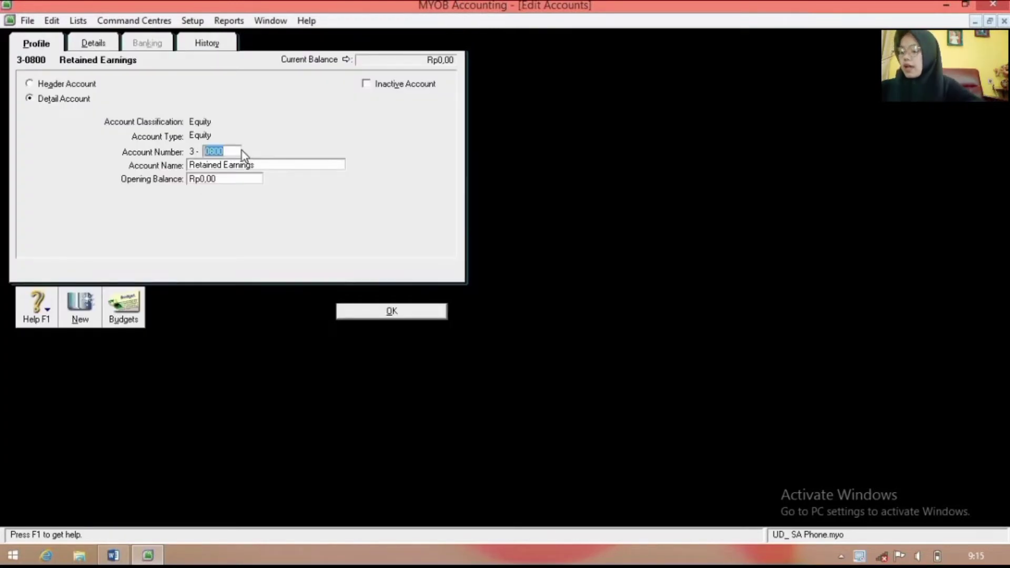
{"action": "key", "text": "BackSpace"}
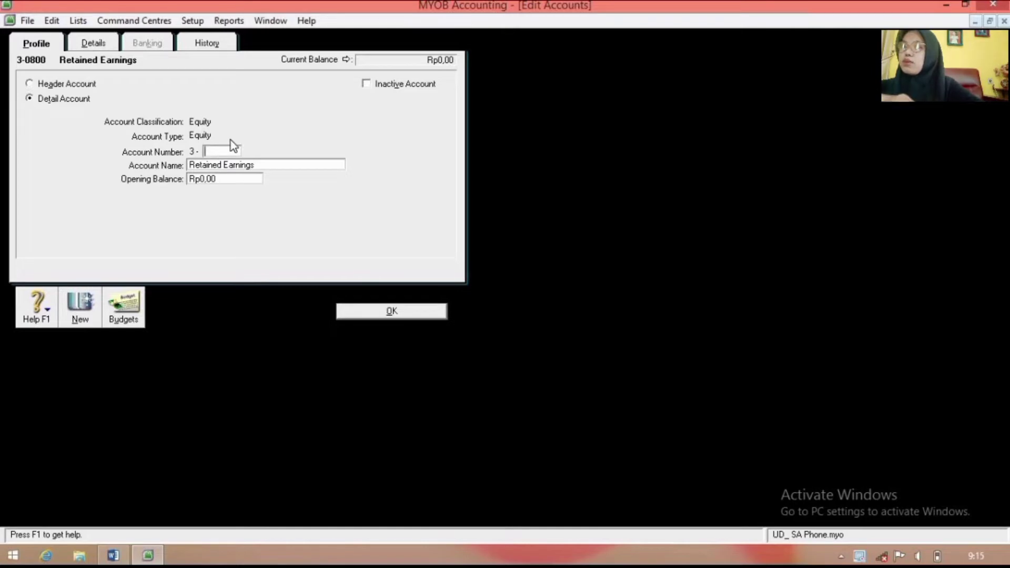
{"action": "type", "text": "1200"}
{"action": "key", "text": "Tab"}
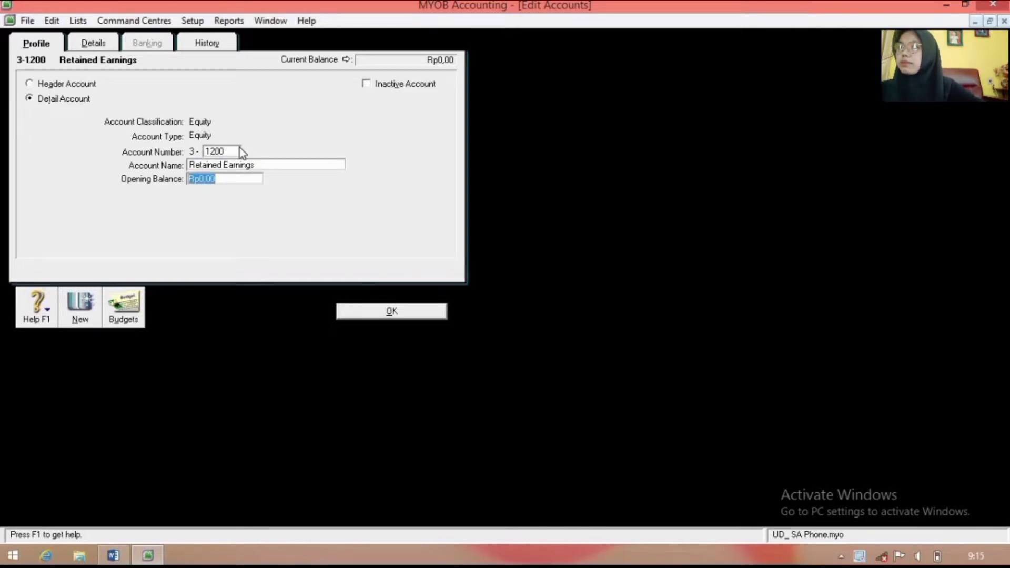
{"action": "left_click", "coordinate": [246, 166]}
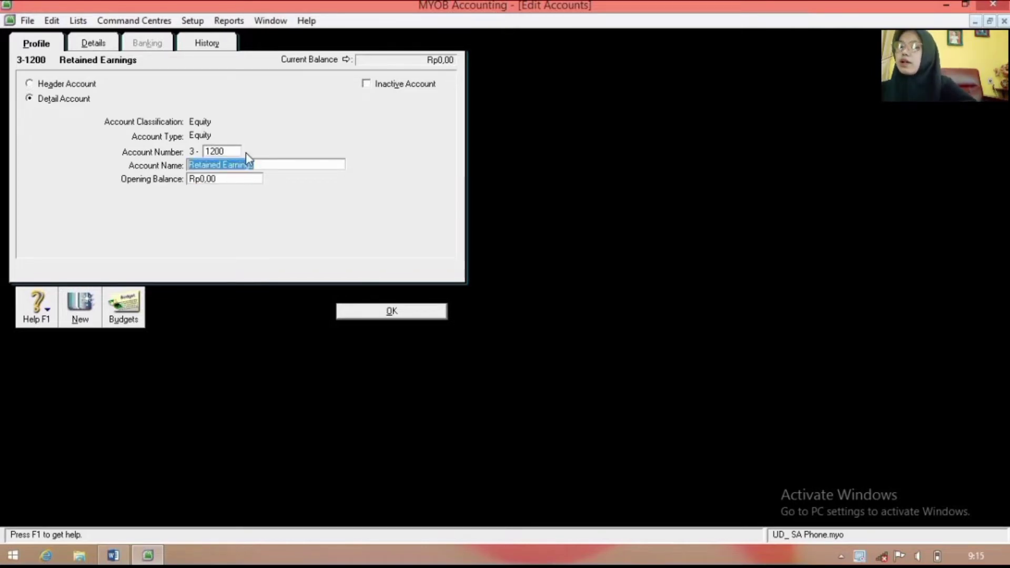
{"action": "type", "text": "Laba"}
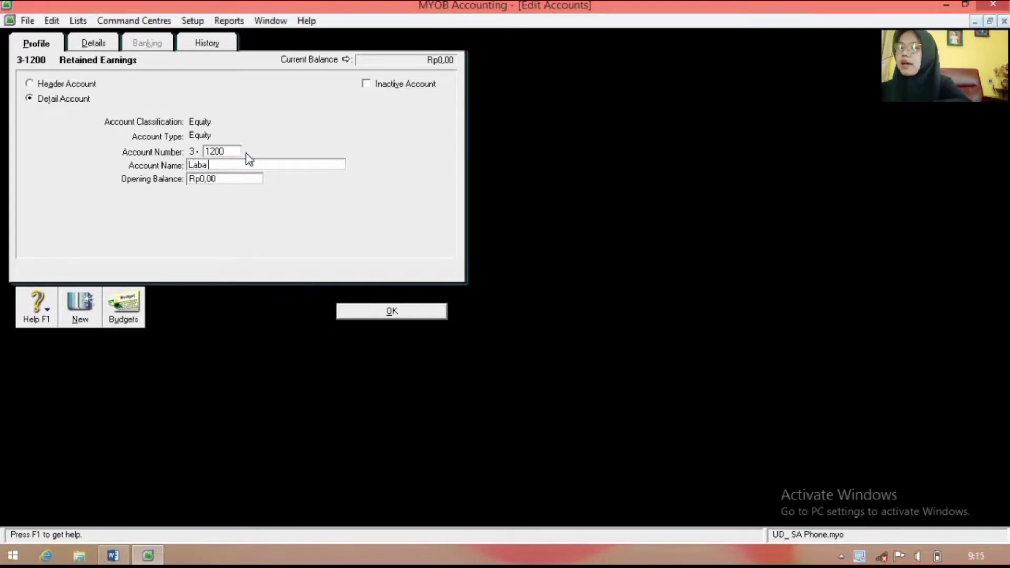
{"action": "type", "text": " Ditahan"}
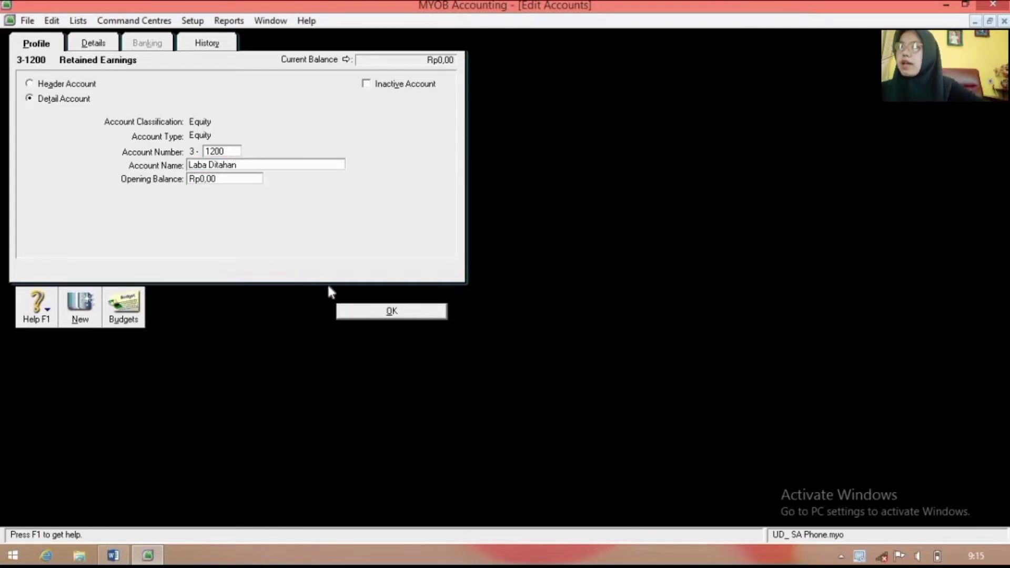
{"action": "left_click", "coordinate": [390, 312]}
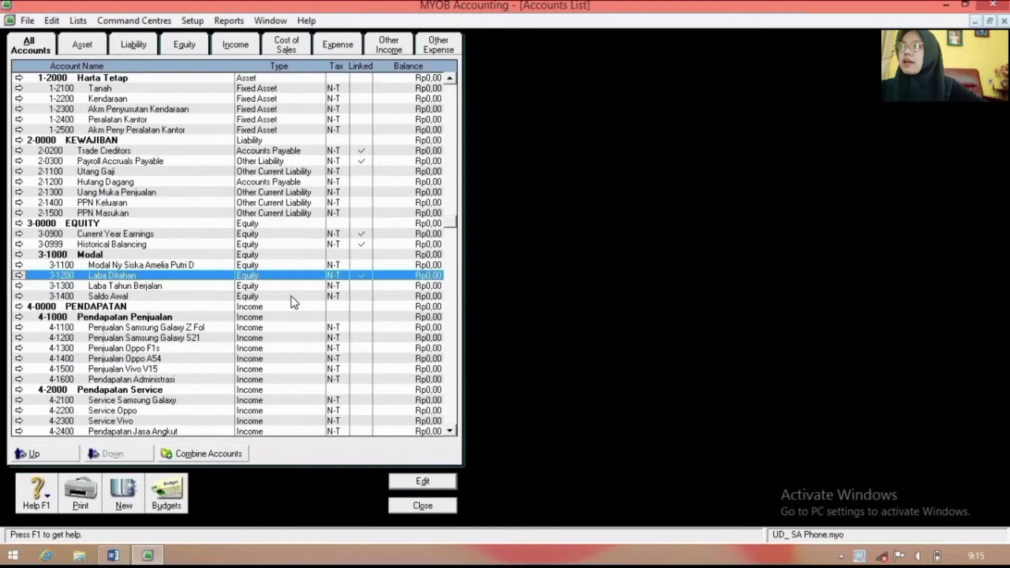
Step: Delete the old 3-1300 account and make Current Year Earnings 3-1300 Laba Tahun Berjalan
{"action": "double_click", "coordinate": [165, 285]}
{"action": "right_click", "coordinate": [170, 246]}
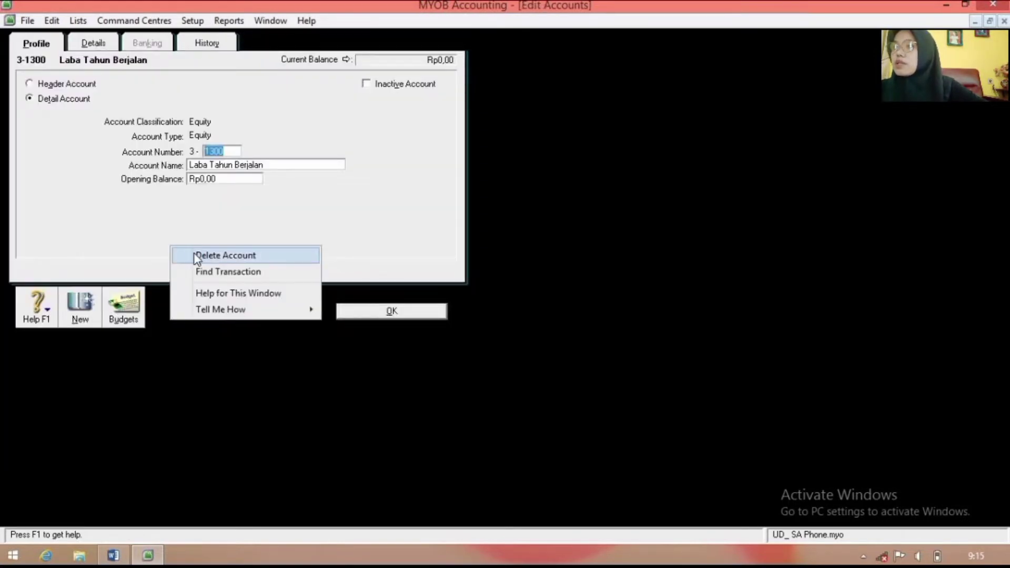
{"action": "left_click", "coordinate": [197, 257]}
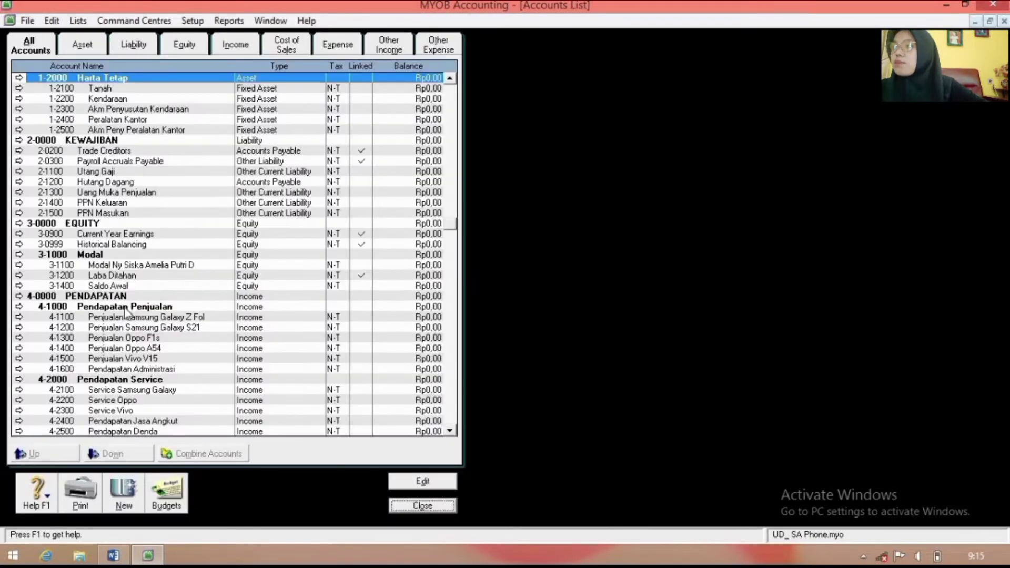
{"action": "double_click", "coordinate": [91, 235]}
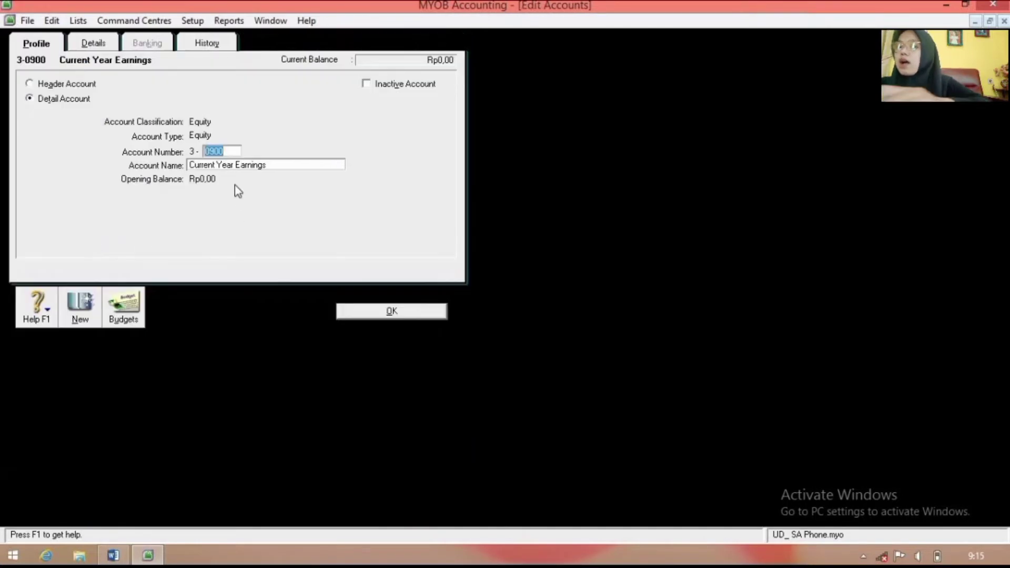
{"action": "key", "text": "BackSpace"}
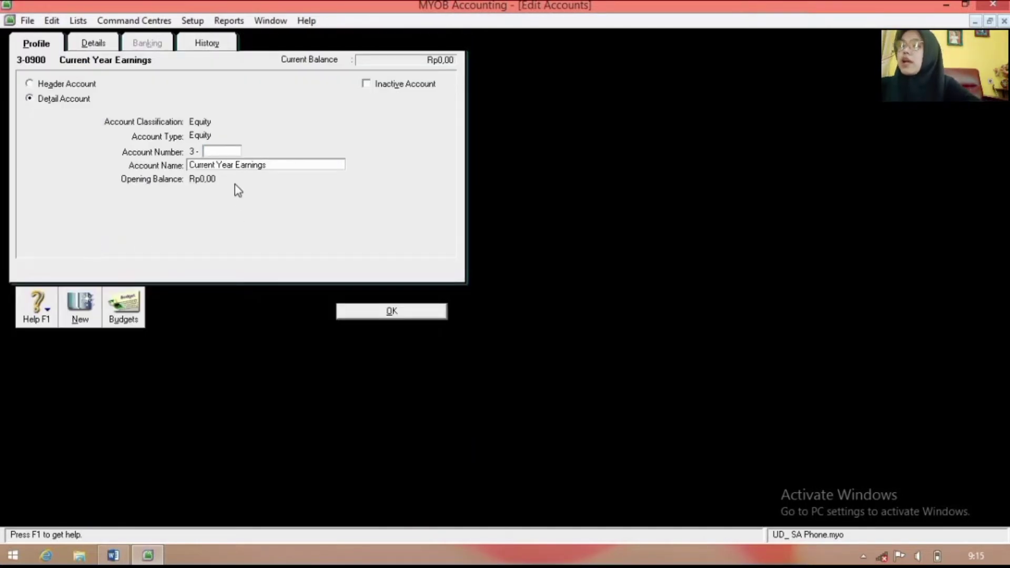
{"action": "type", "text": "1300"}
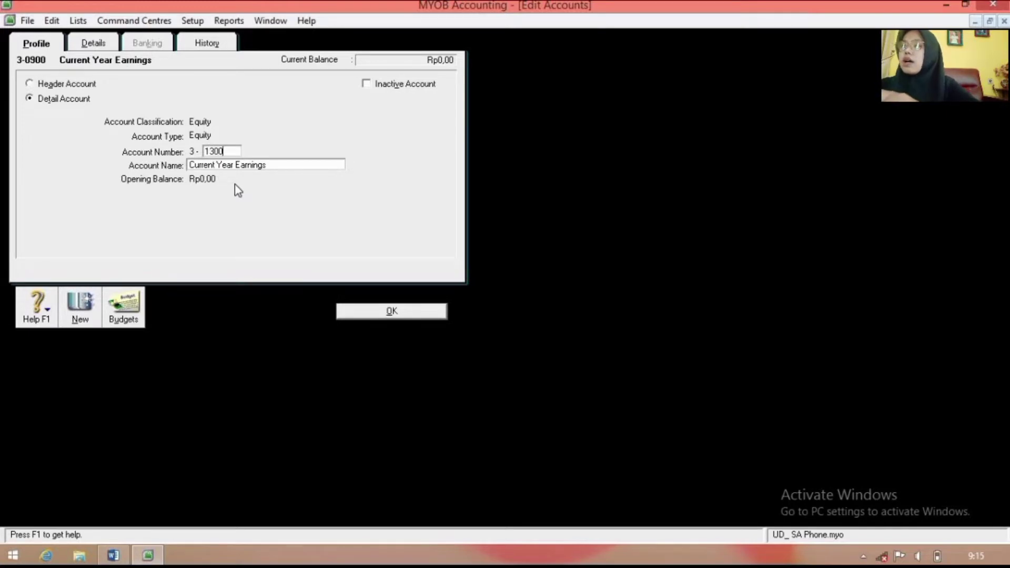
{"action": "key", "text": "Tab"}
{"action": "type", "text": "Laba"}
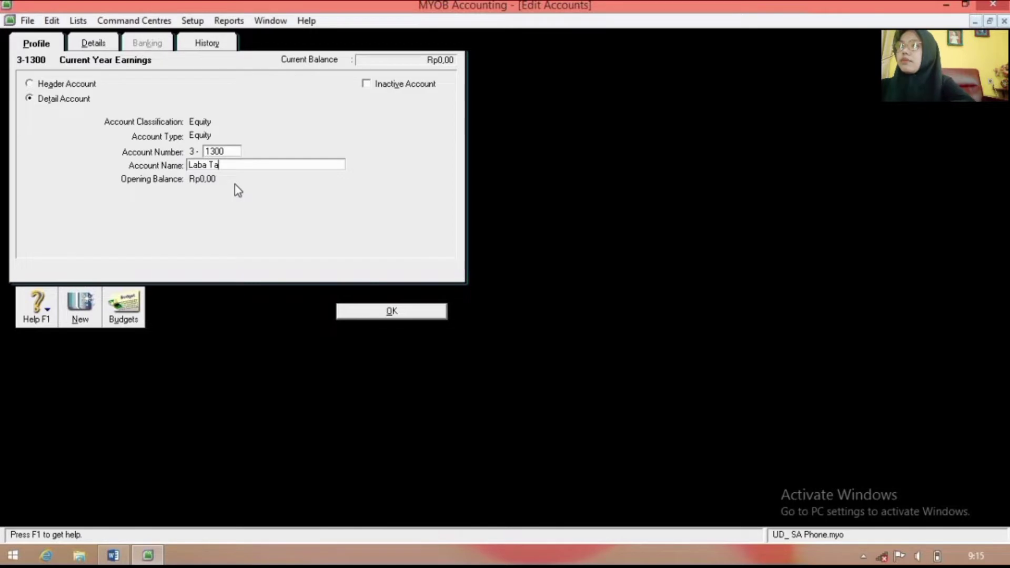
{"action": "type", "text": " Tahun Berjalan"}
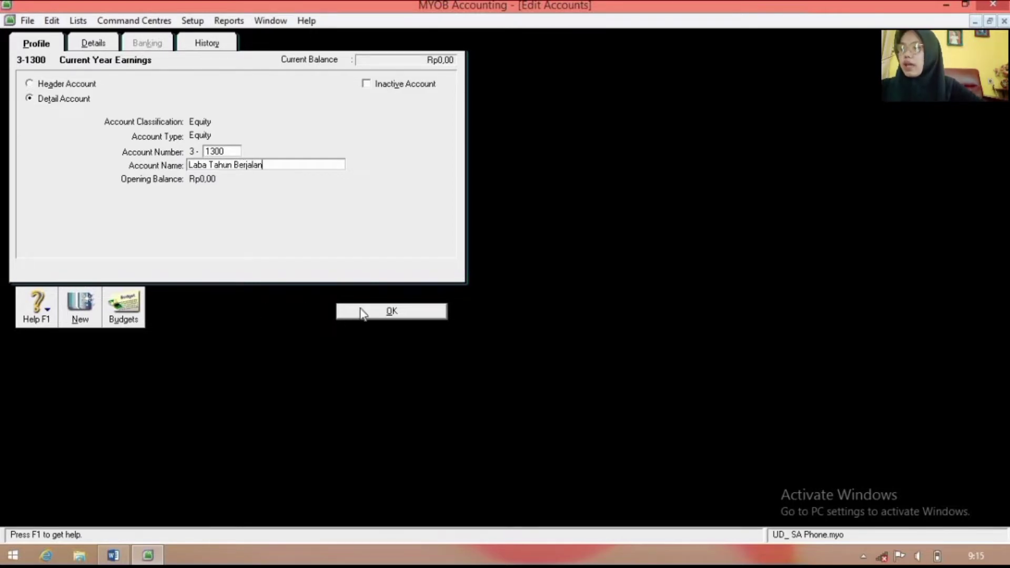
{"action": "left_click", "coordinate": [363, 312]}
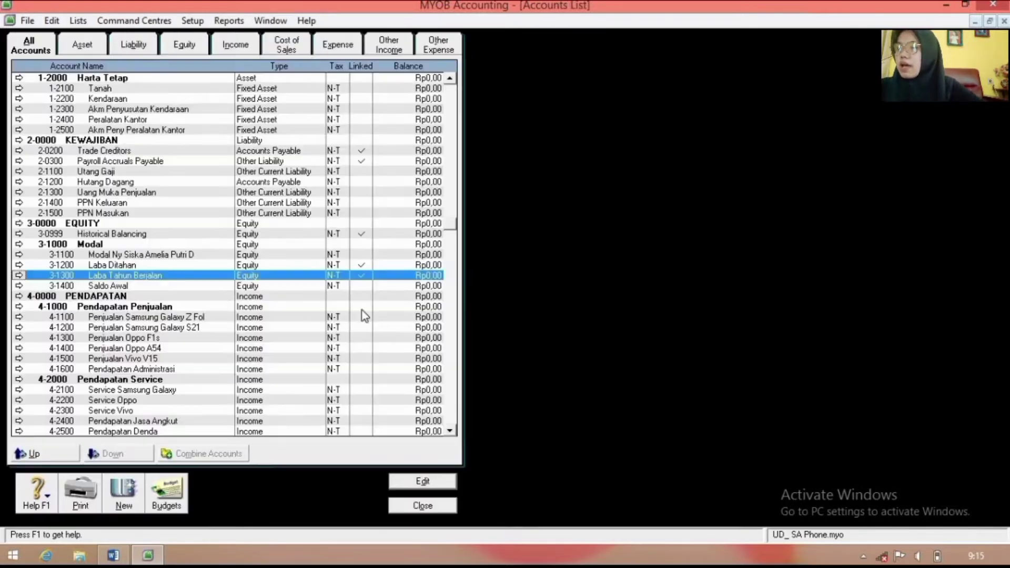
Step: Change Historical Balancing from 3-0999 to 3-1500 named Selisih Pembukuan
{"action": "double_click", "coordinate": [121, 240]}
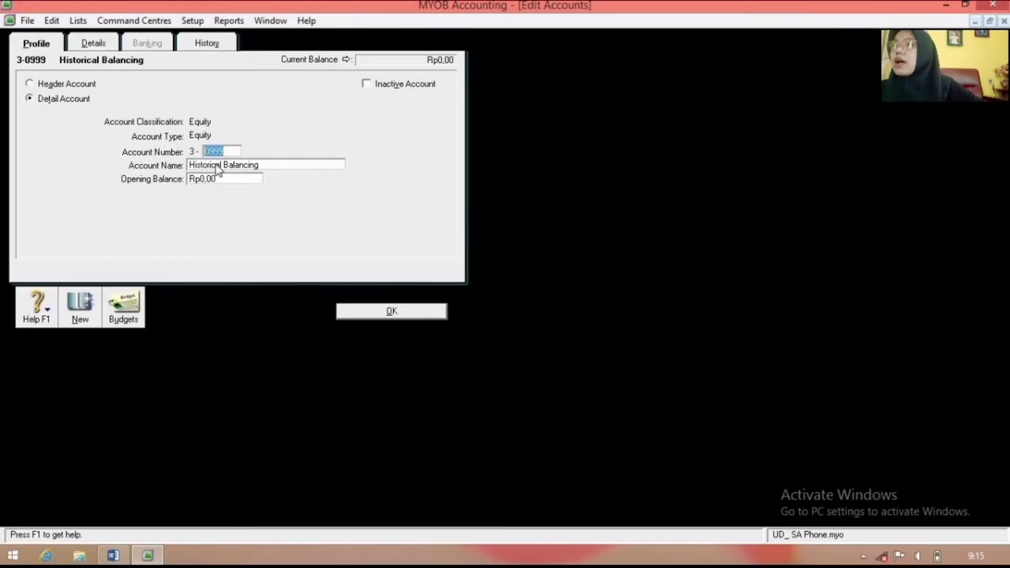
{"action": "left_click", "coordinate": [229, 162]}
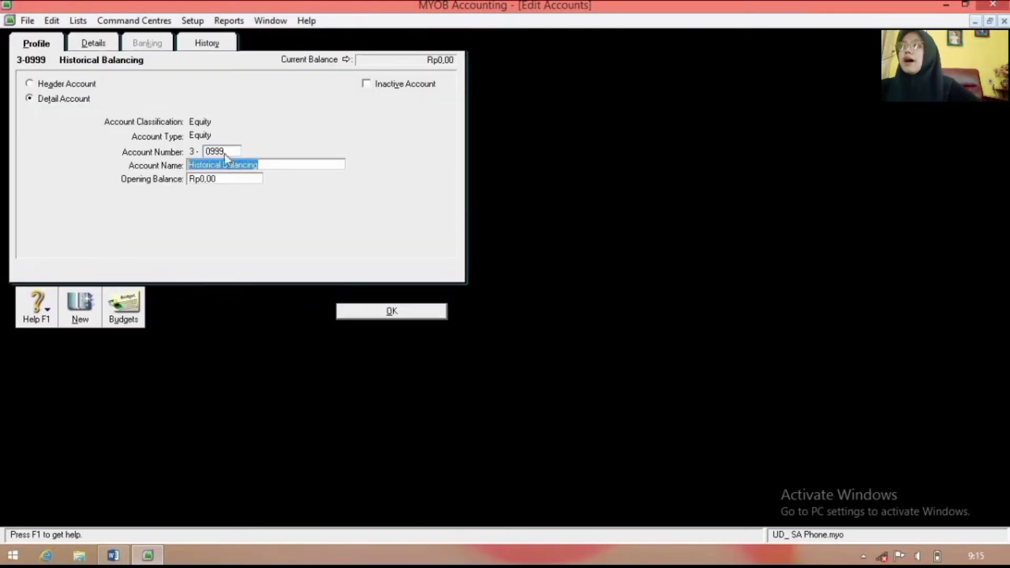
{"action": "left_click", "coordinate": [223, 151]}
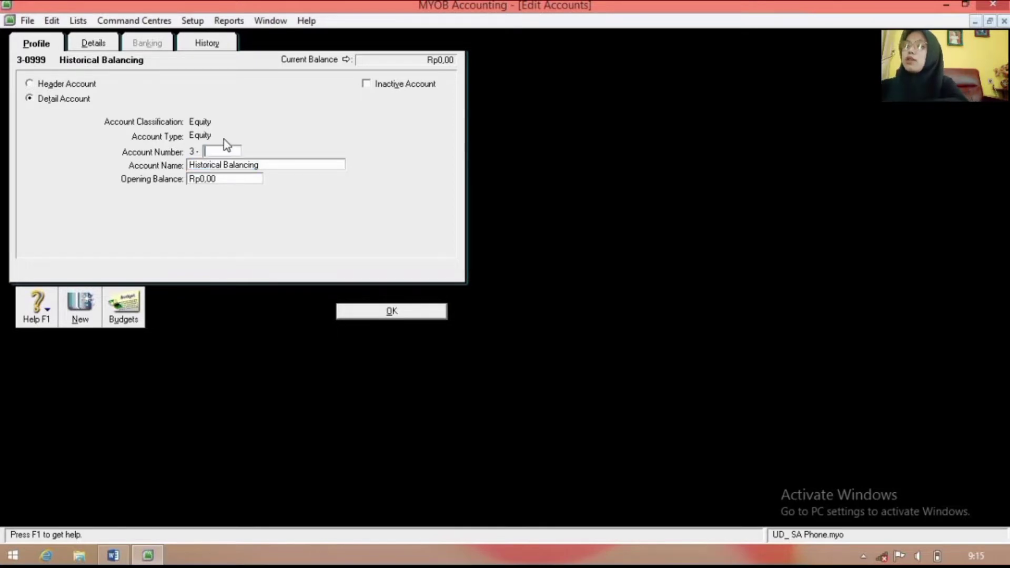
{"action": "type", "text": "1500"}
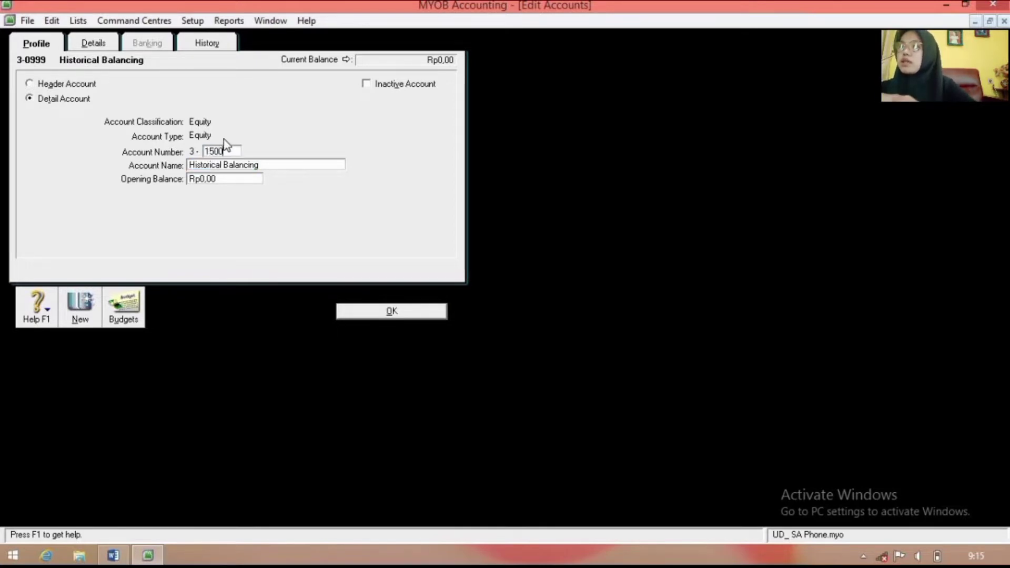
{"action": "key", "text": "Tab"}
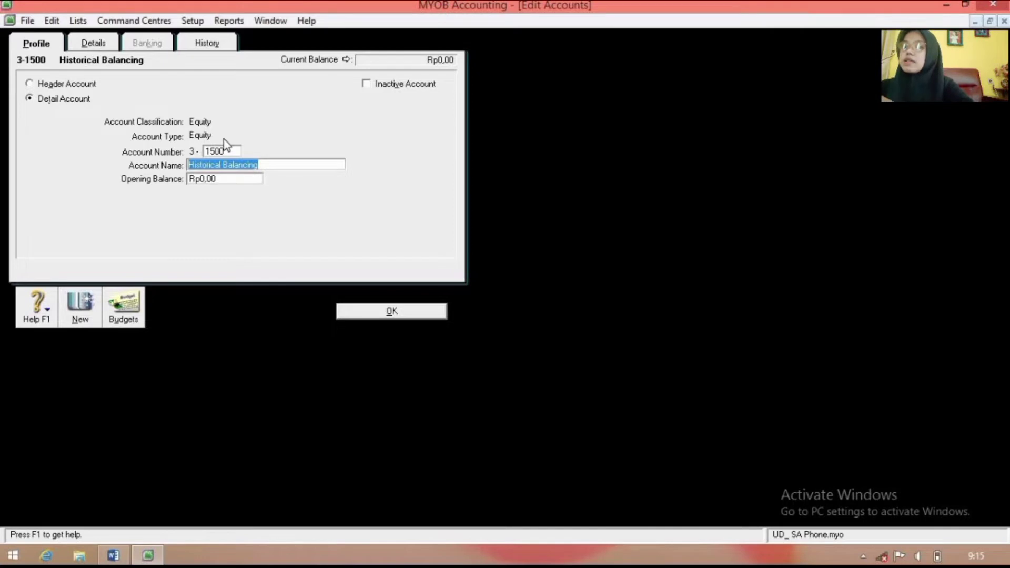
{"action": "type", "text": "Selisih"}
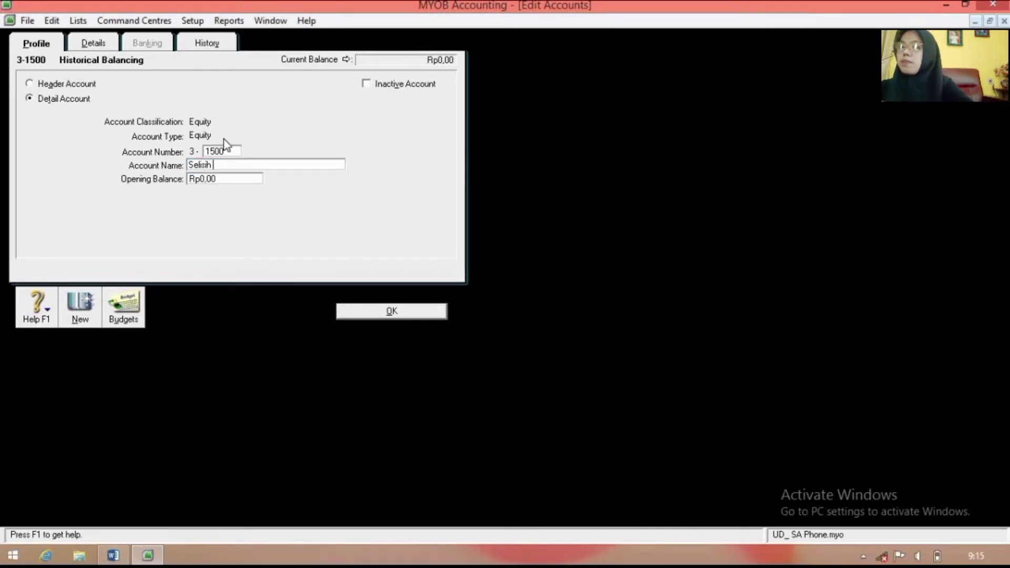
{"action": "type", "text": " Pembukuan"}
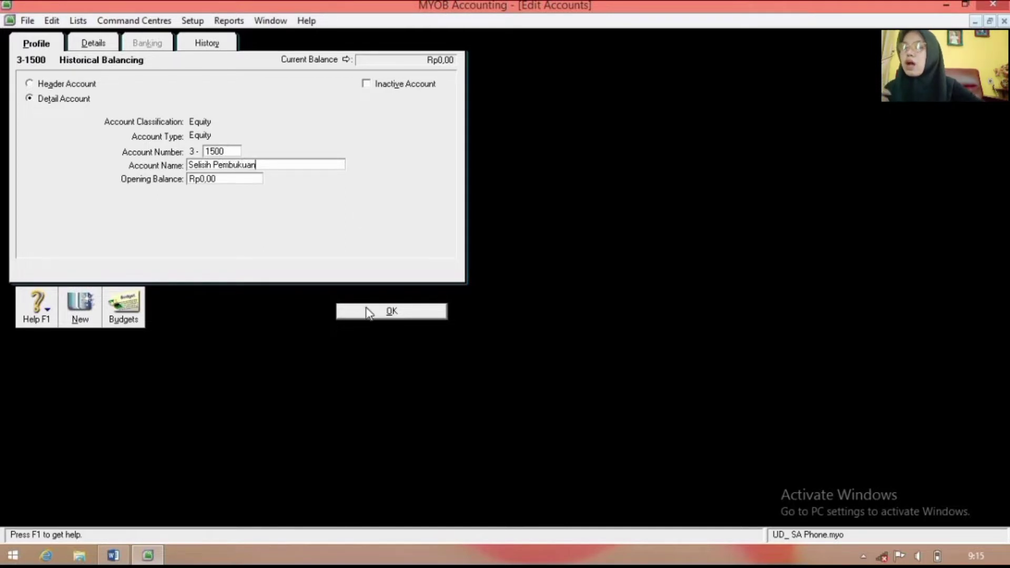
{"action": "left_click", "coordinate": [387, 311]}
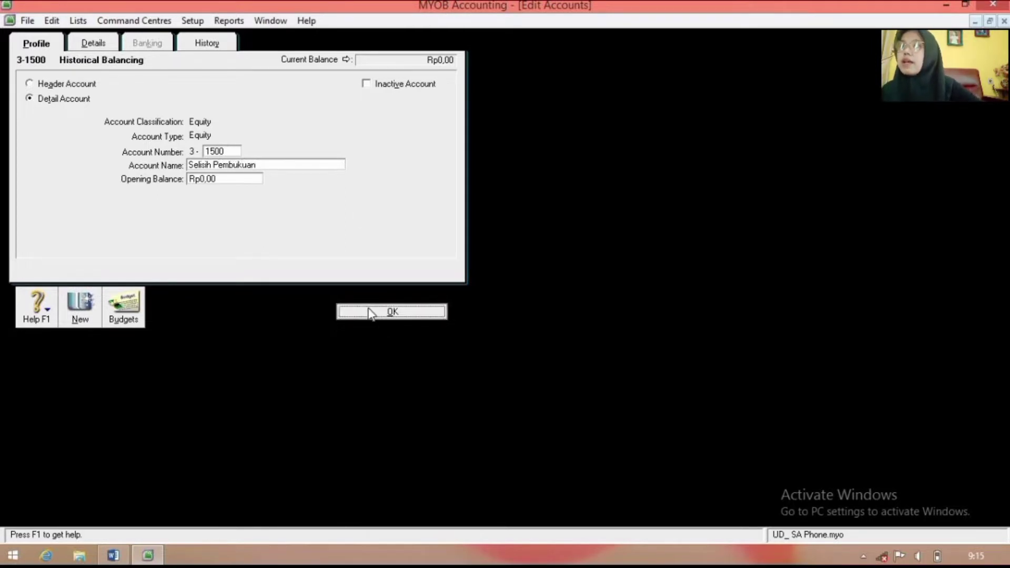
{"action": "scroll", "coordinate": [158, 265], "scroll_direction": "up", "scroll_amount": 8}
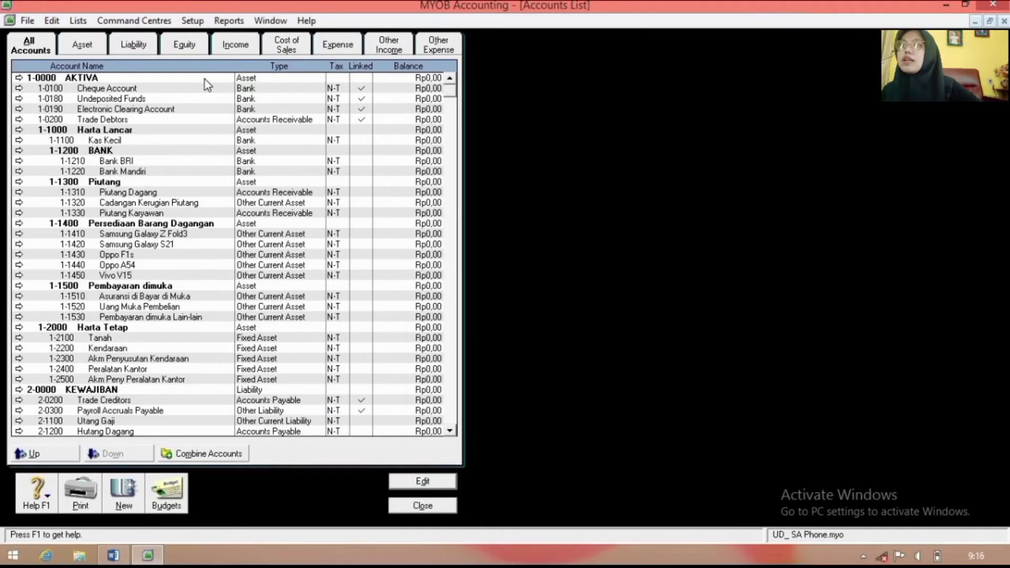
Step: Link electronic payments to 1-1210 Bank BRI in the banking linked accounts
{"action": "left_click", "coordinate": [193, 22]}
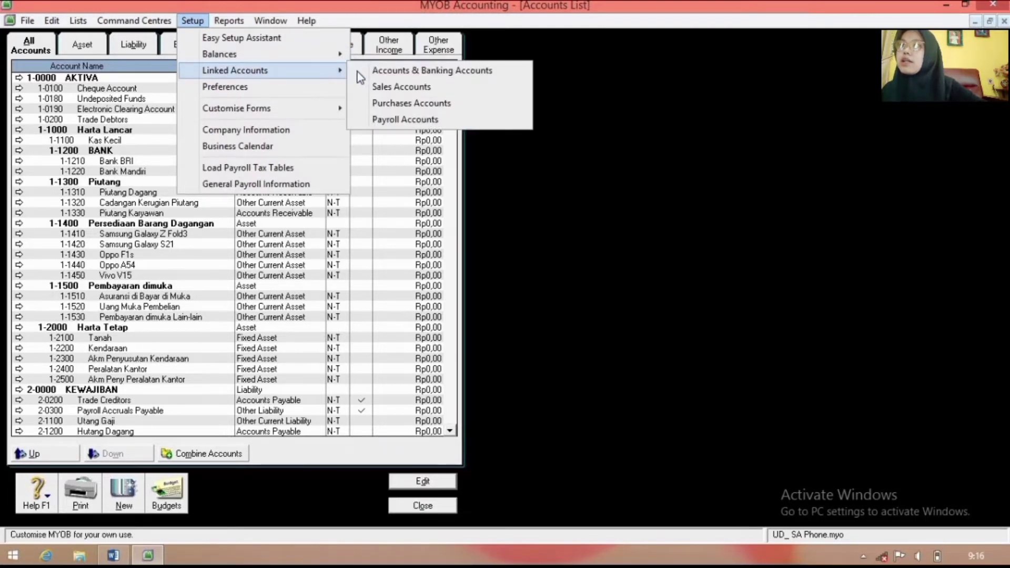
{"action": "left_click", "coordinate": [358, 71]}
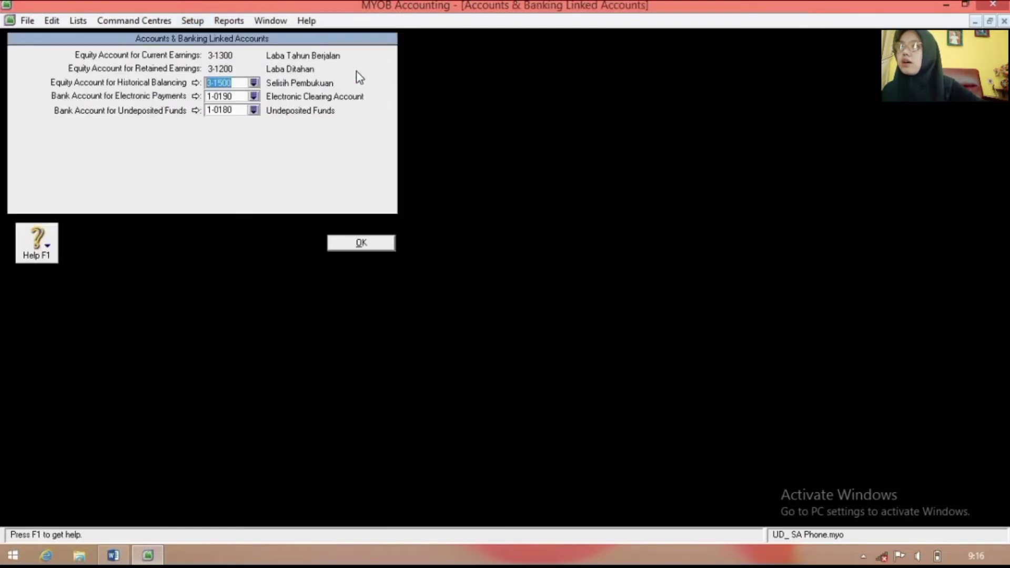
{"action": "left_click", "coordinate": [254, 96]}
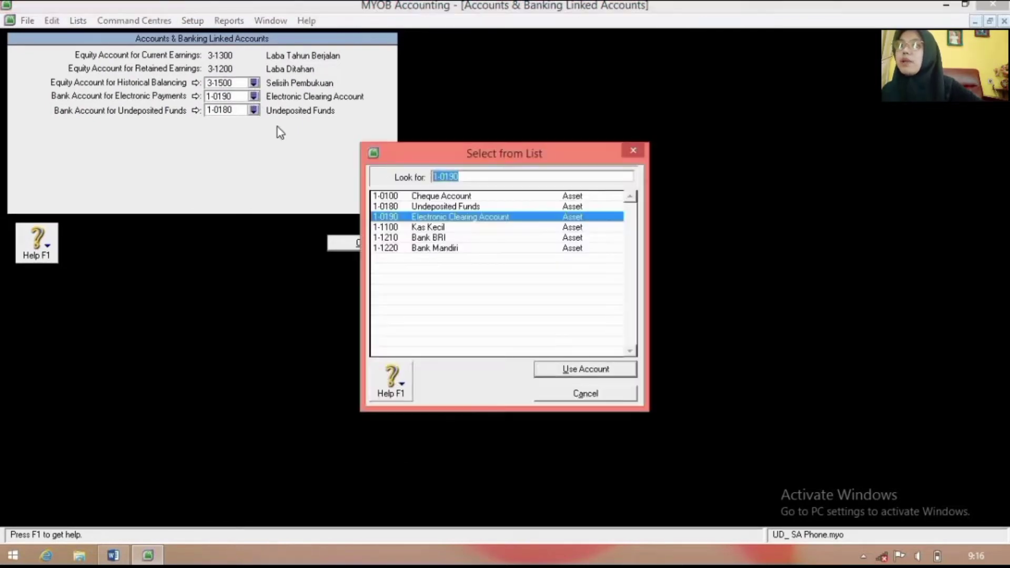
{"action": "left_click", "coordinate": [448, 236]}
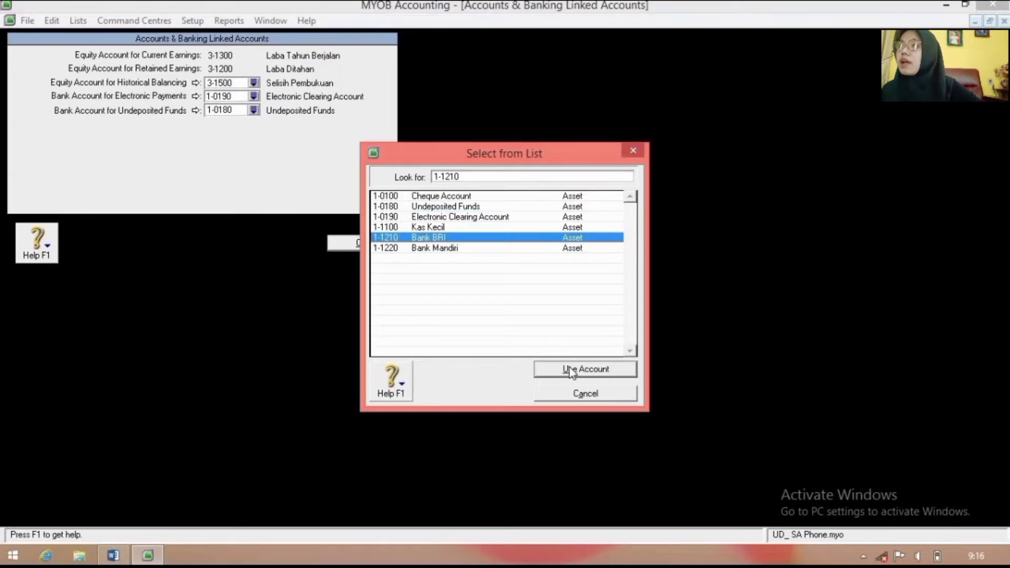
{"action": "left_click", "coordinate": [572, 371]}
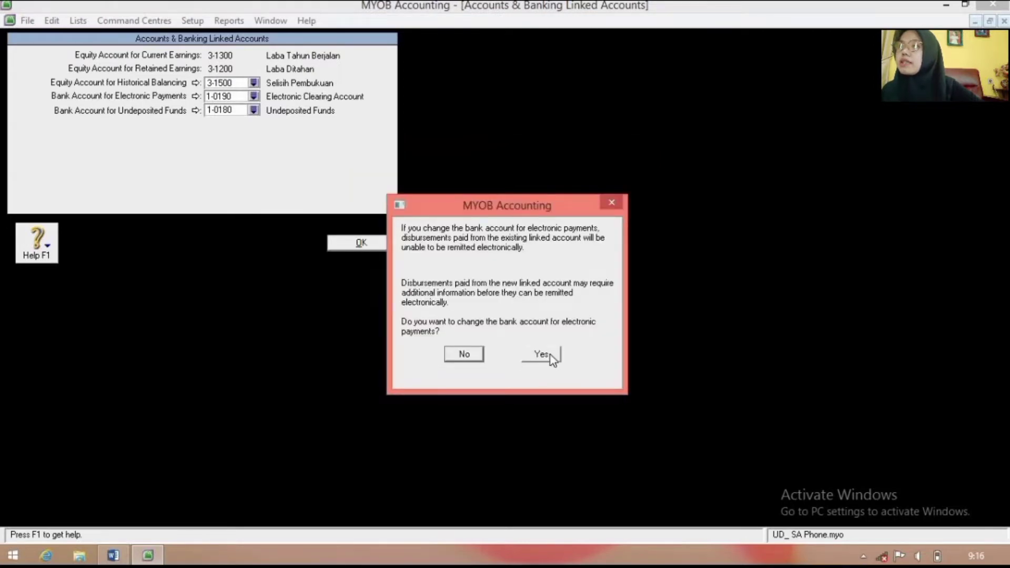
{"action": "left_click", "coordinate": [542, 354]}
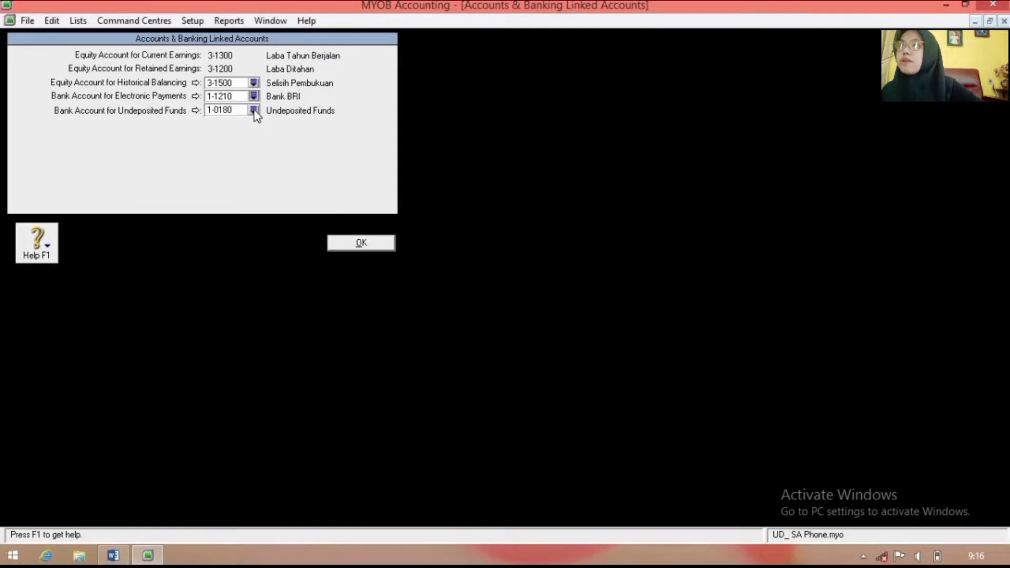
Step: Link undeposited funds to 1-1220 Bank Mandiri and save the banking linked accounts
{"action": "left_click", "coordinate": [254, 110]}
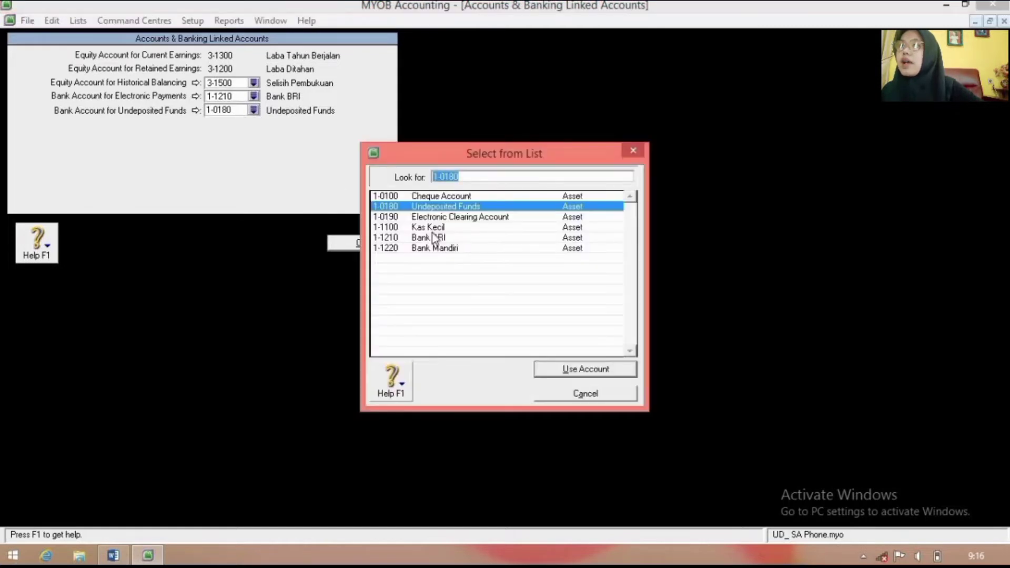
{"action": "left_click", "coordinate": [498, 249]}
{"action": "left_click", "coordinate": [585, 369]}
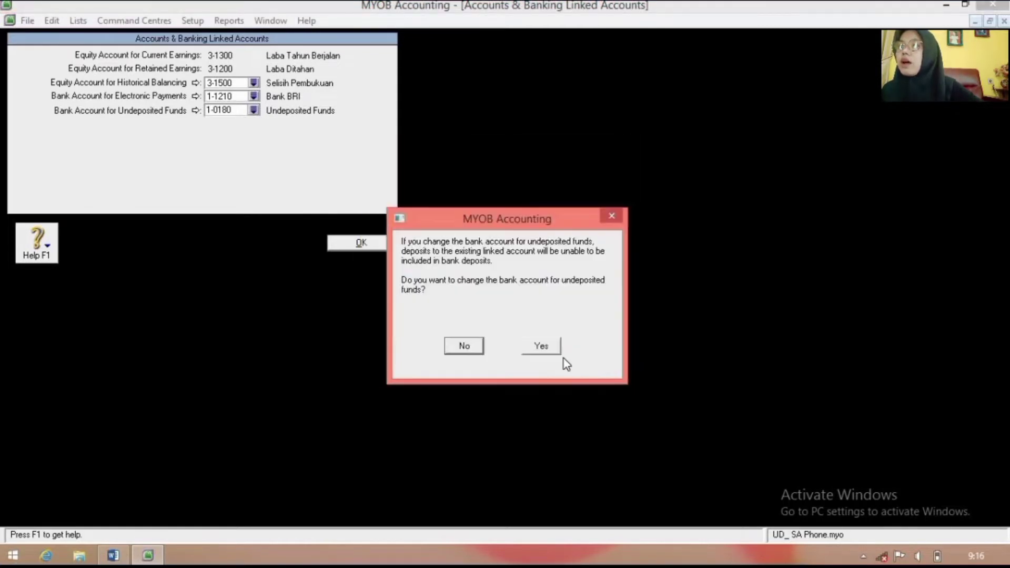
{"action": "left_click", "coordinate": [542, 346]}
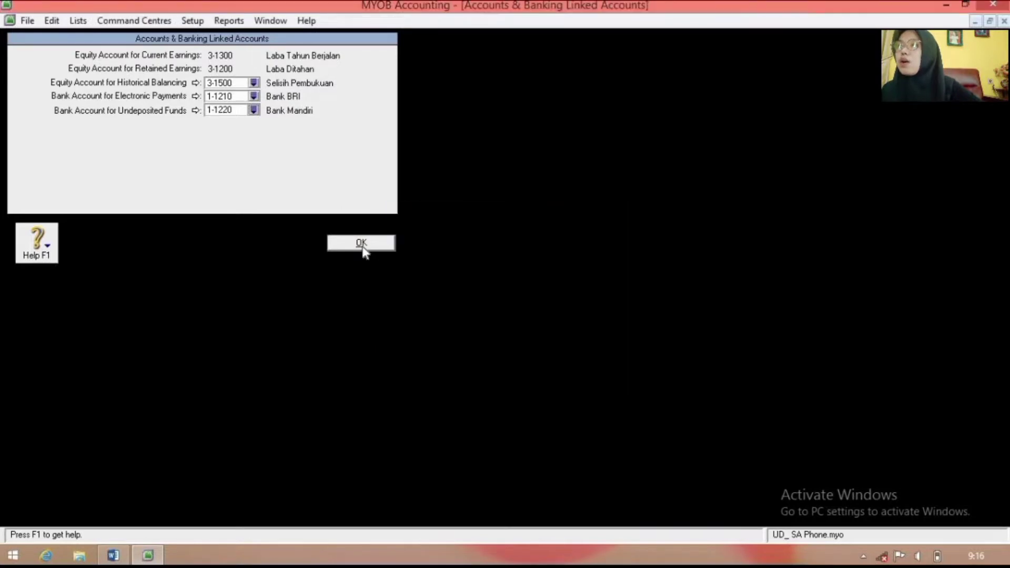
{"action": "left_click", "coordinate": [362, 245]}
{"action": "left_click", "coordinate": [192, 21]}
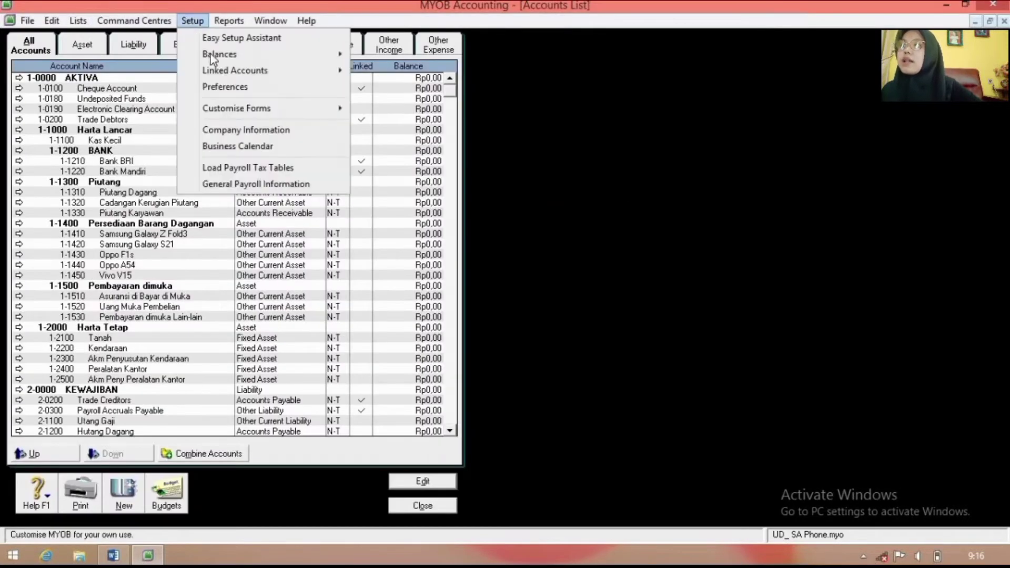
Step: Set the sales receivables tracking account to 1-1310 Piutang Dagang
{"action": "mouse_move", "coordinate": [226, 72]}
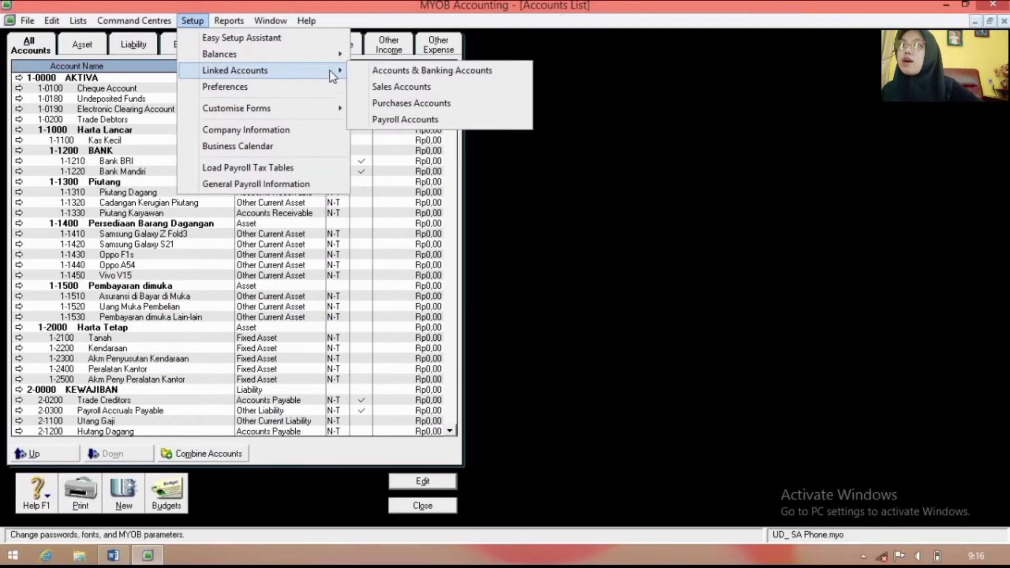
{"action": "left_click", "coordinate": [368, 88]}
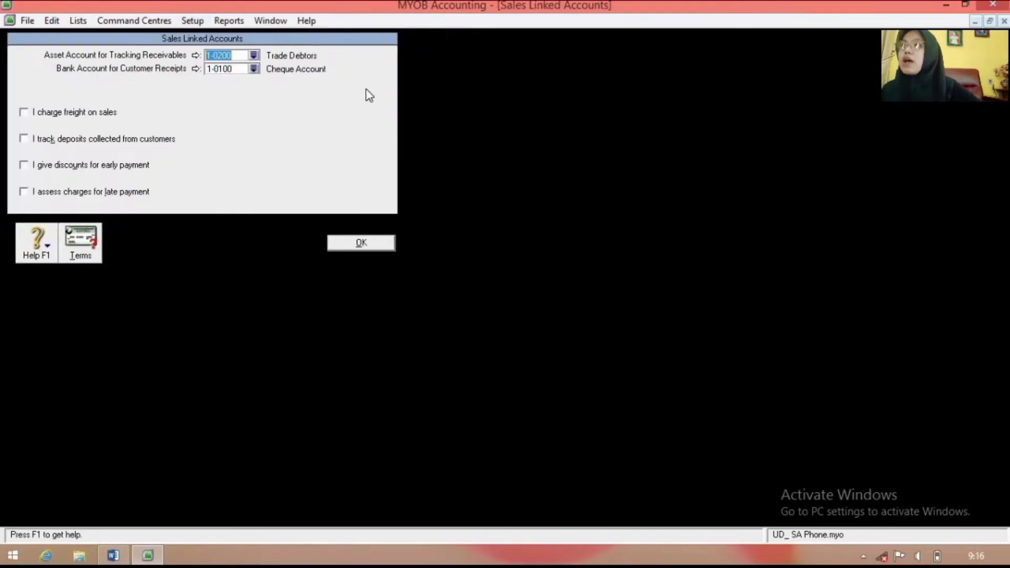
{"action": "left_click", "coordinate": [254, 56]}
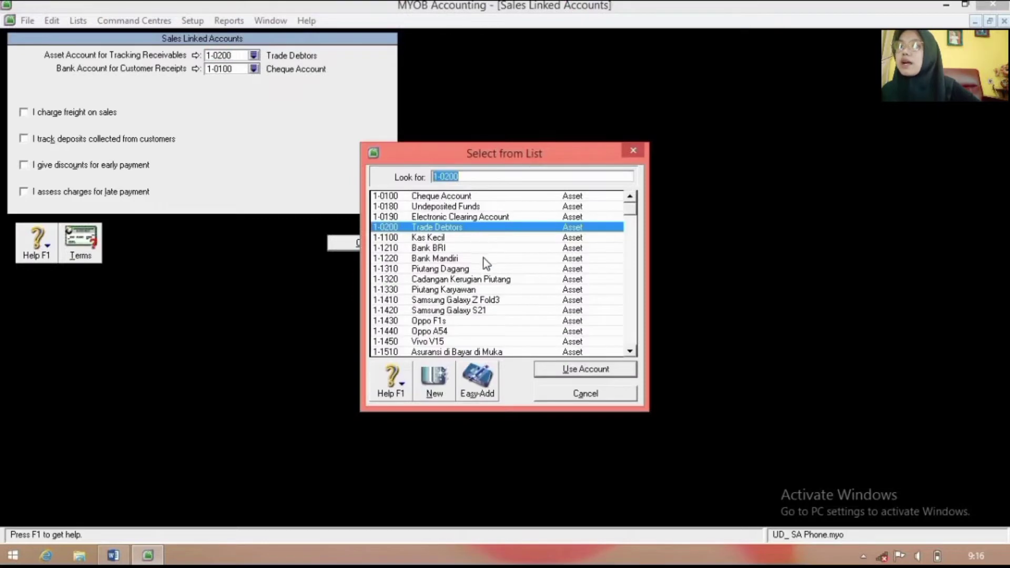
{"action": "left_click", "coordinate": [484, 269]}
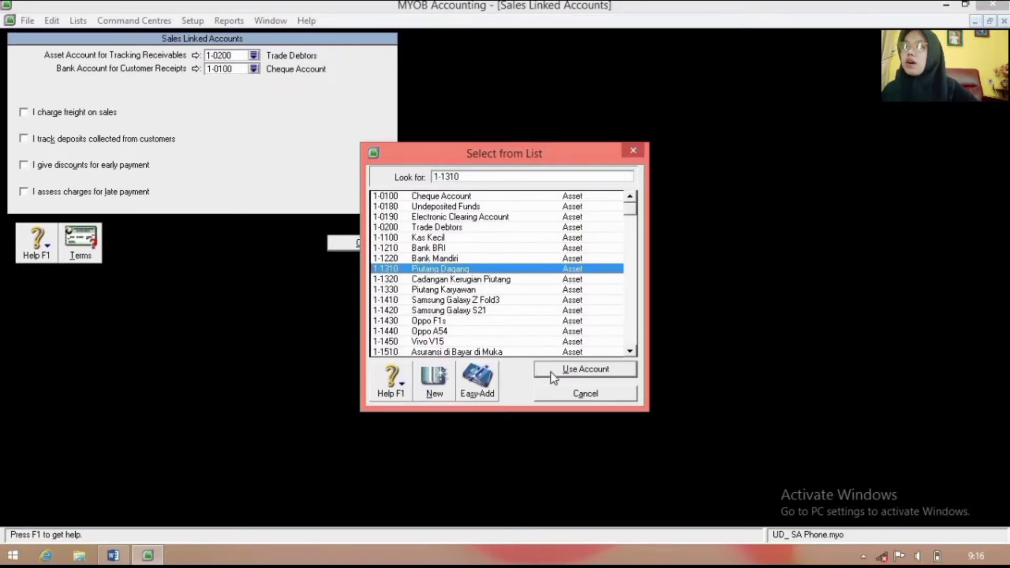
{"action": "left_click", "coordinate": [553, 371]}
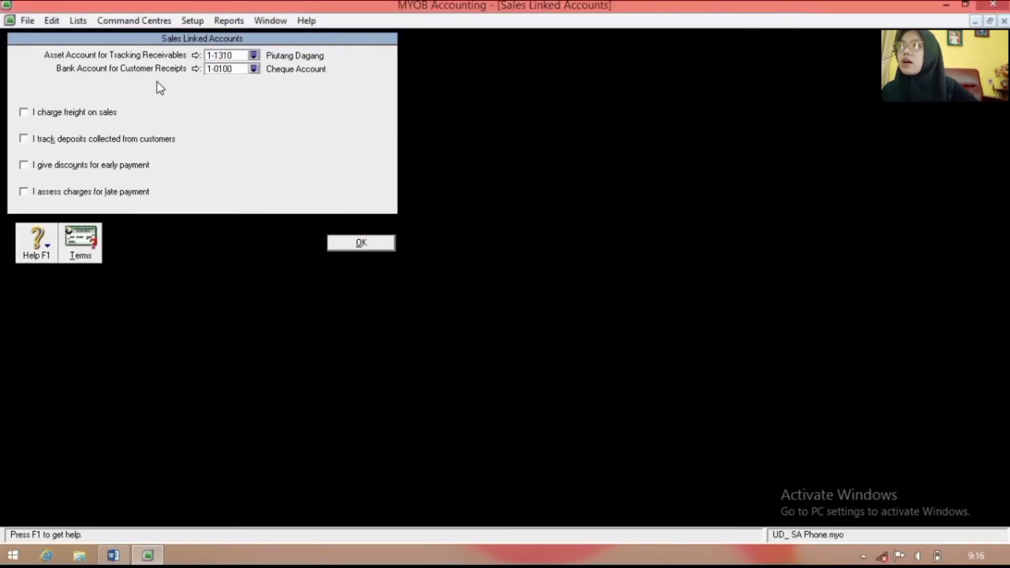
Step: Receive customer payments into 1-1220 Bank Mandiri
{"action": "left_click", "coordinate": [254, 69]}
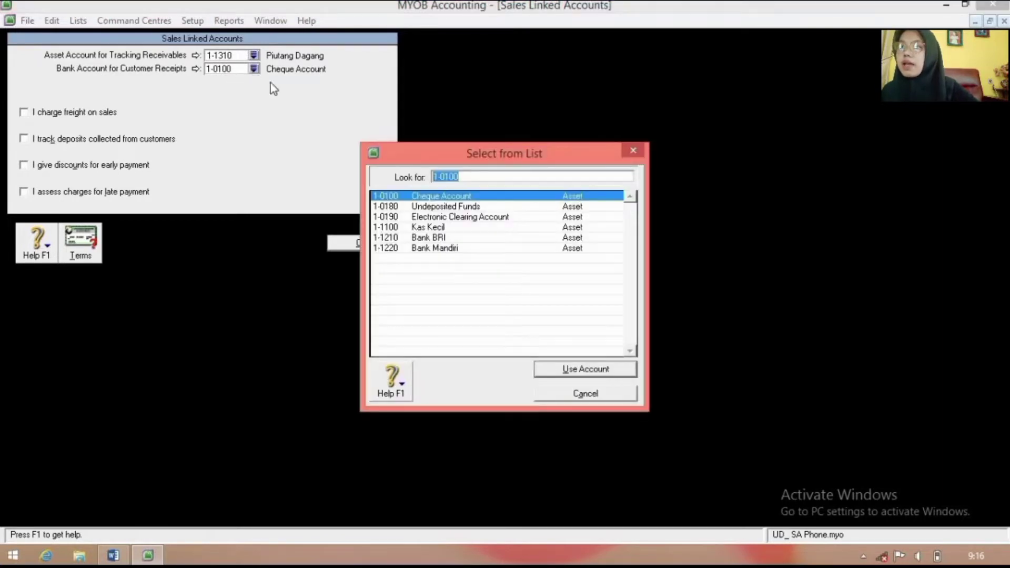
{"action": "left_click", "coordinate": [478, 251]}
{"action": "left_click", "coordinate": [594, 371]}
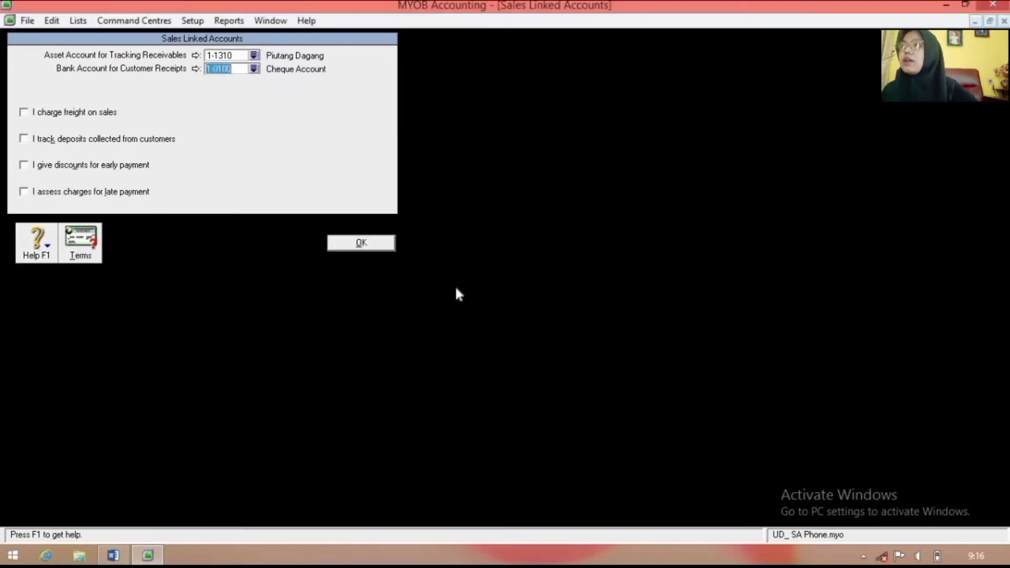
Step: Turn on sales freight, customer deposits, early-payment discounts and late-payment charges
{"action": "left_click", "coordinate": [24, 112]}
{"action": "left_click", "coordinate": [23, 139]}
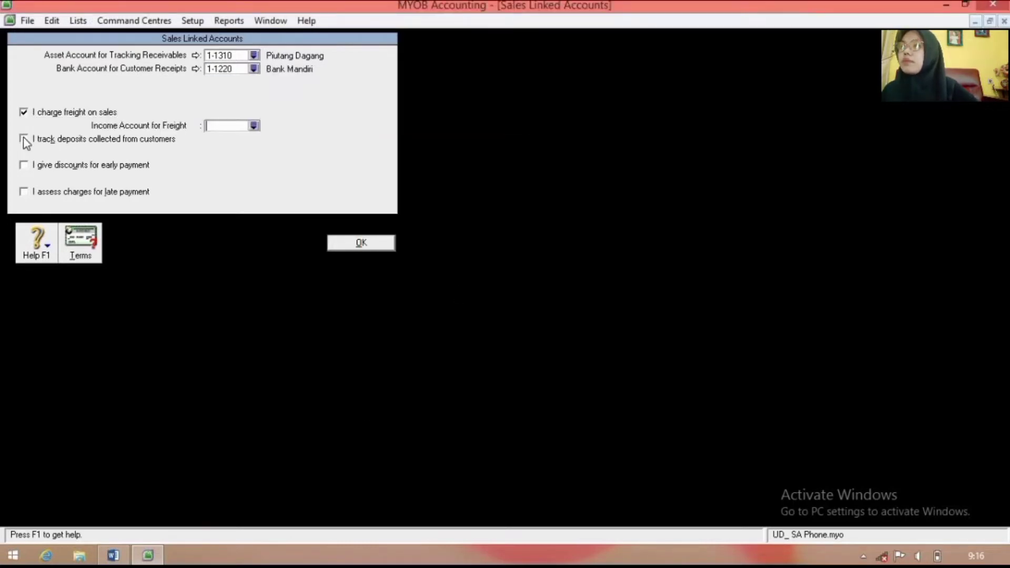
{"action": "left_click", "coordinate": [23, 165]}
{"action": "left_click", "coordinate": [23, 192]}
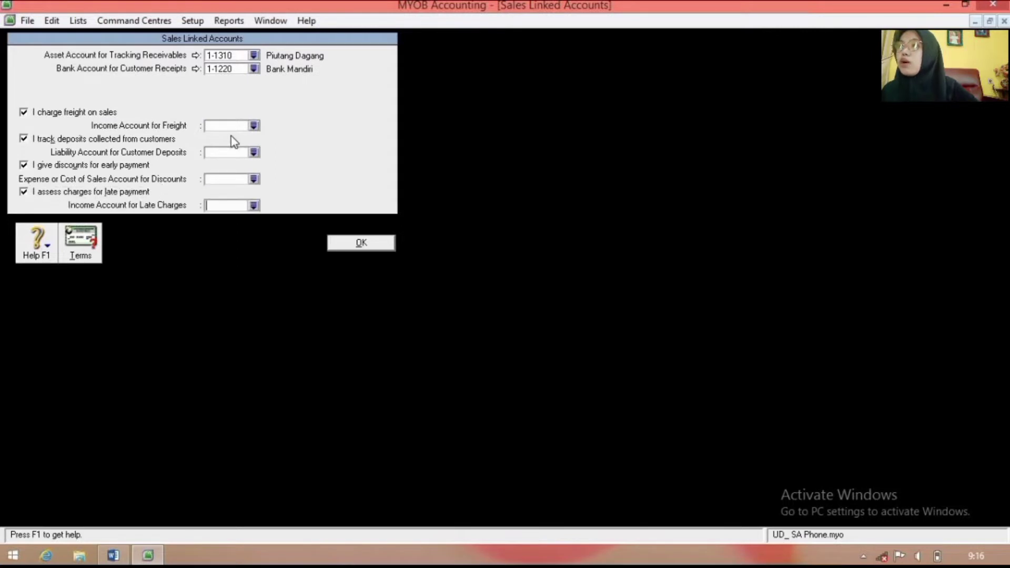
Step: Link freight income to 4-2400 Pendapatan Jasa Angkut and customer deposits to 2-1300 Uang Muka Penjualan
{"action": "left_click", "coordinate": [254, 126]}
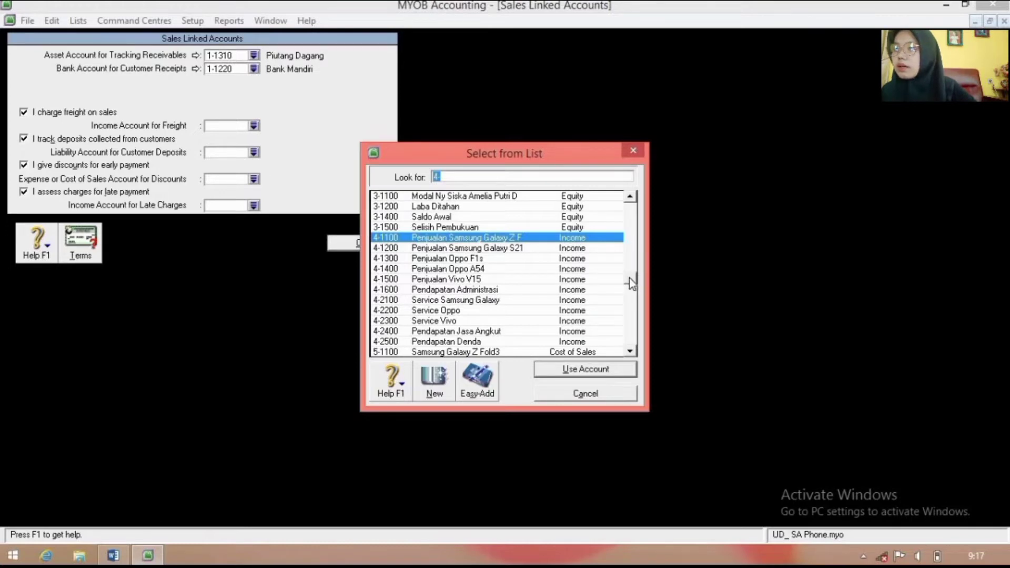
{"action": "left_click", "coordinate": [542, 332]}
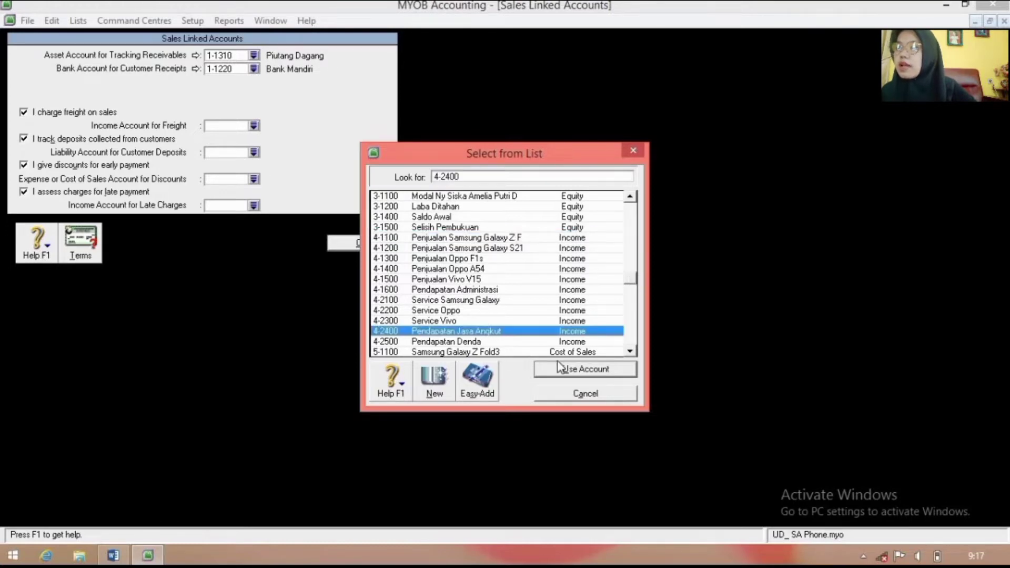
{"action": "left_click", "coordinate": [561, 369]}
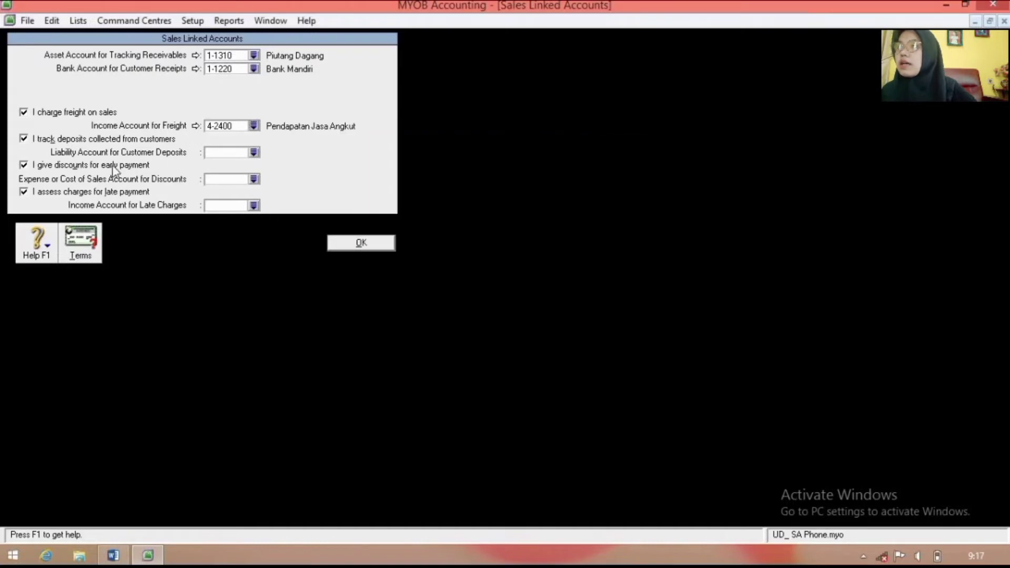
{"action": "left_click", "coordinate": [254, 153]}
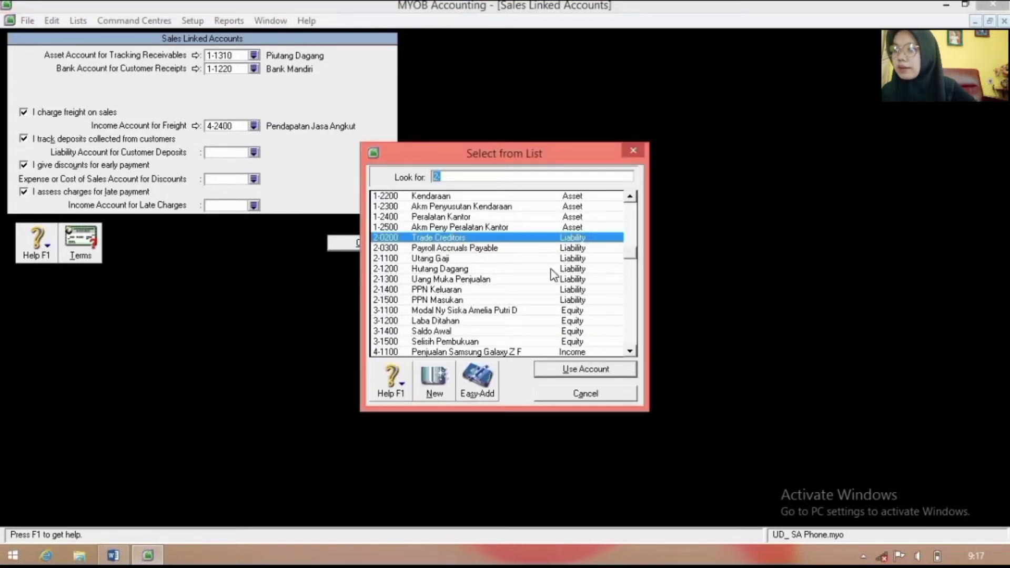
{"action": "left_click", "coordinate": [535, 280]}
{"action": "left_click", "coordinate": [550, 372]}
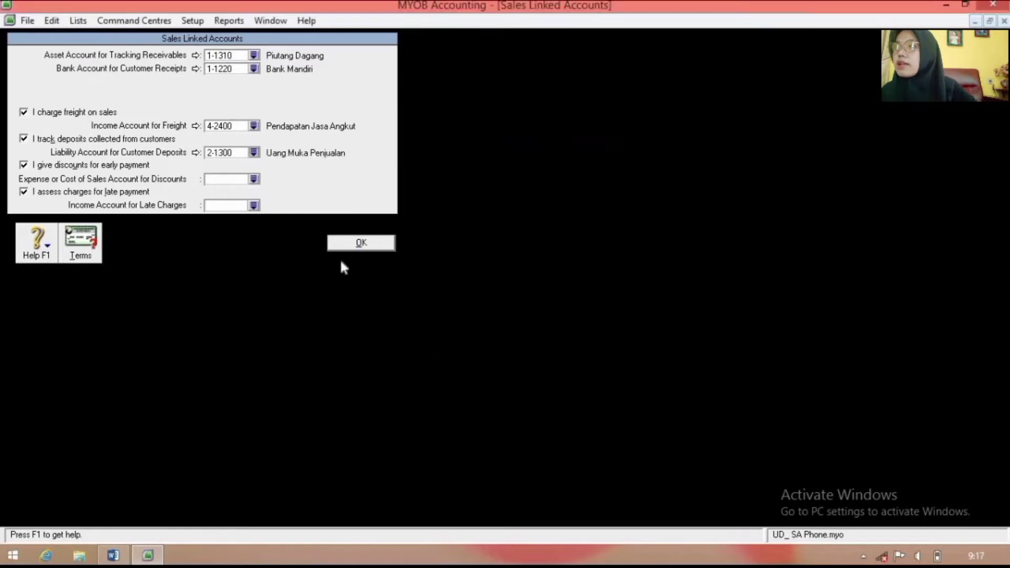
Step: Link discounts to 6-1500 and late charges to 4-2500 Pendapatan Denda, then save
{"action": "left_click", "coordinate": [254, 179]}
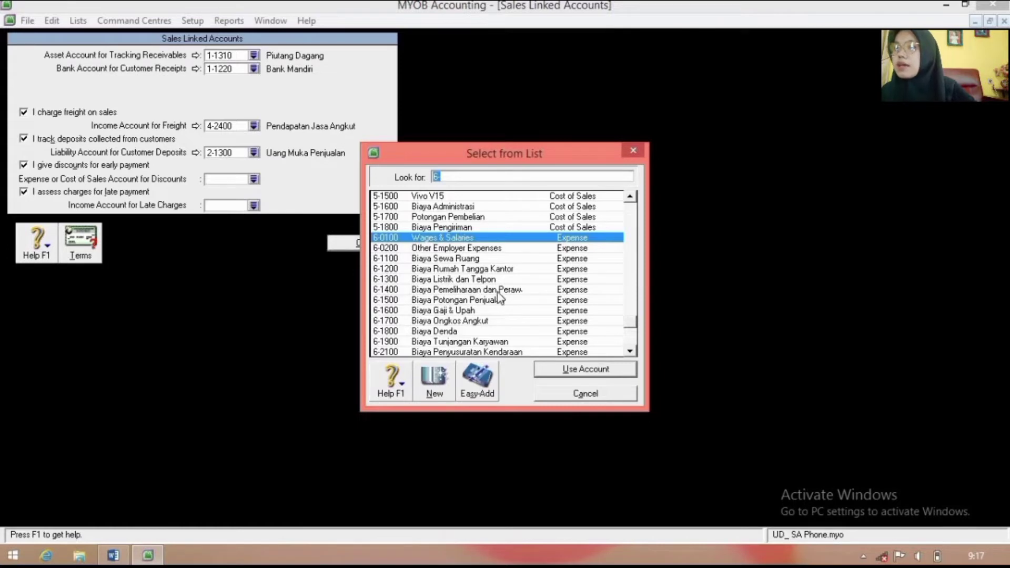
{"action": "left_click", "coordinate": [515, 300]}
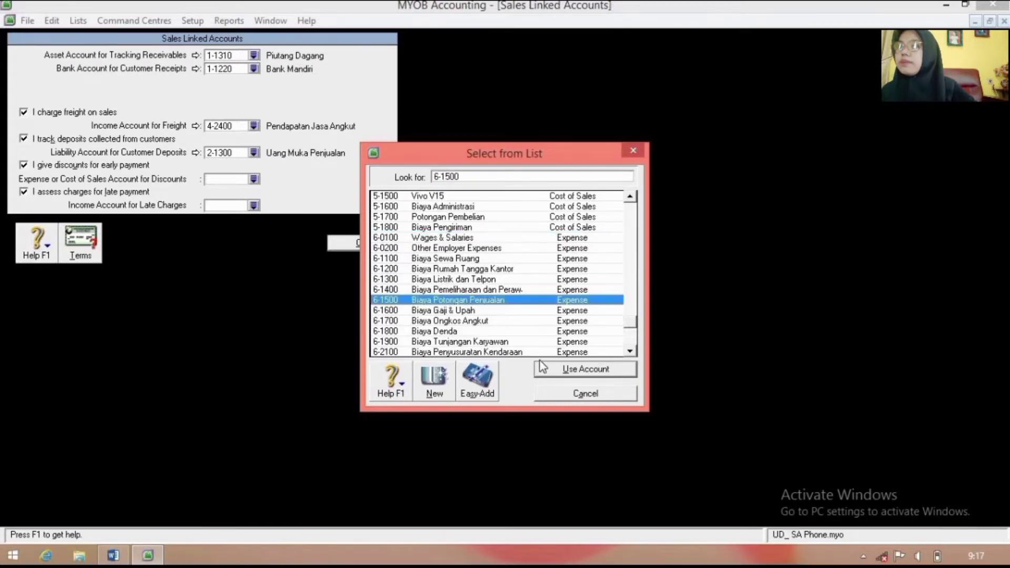
{"action": "left_click", "coordinate": [545, 369]}
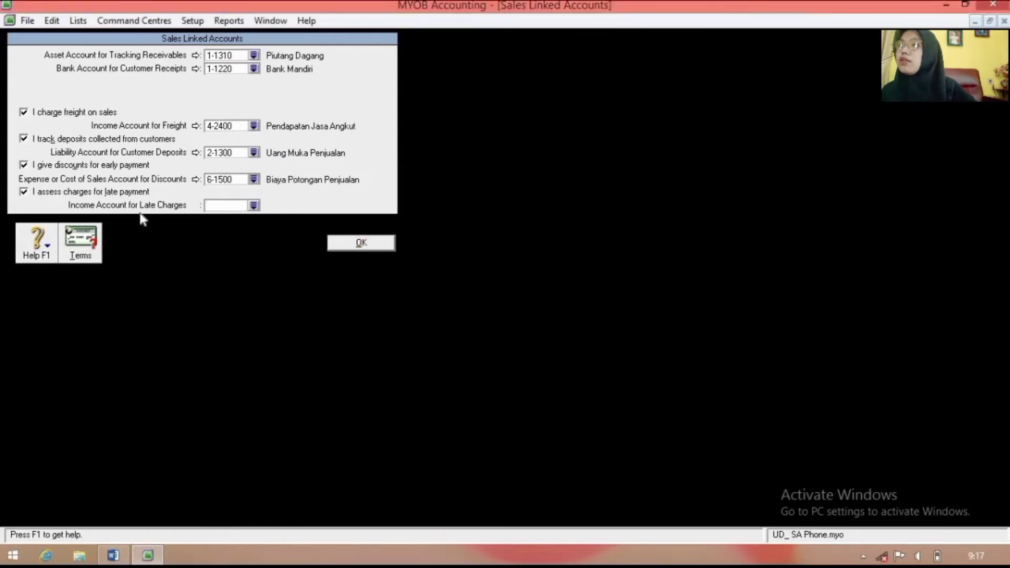
{"action": "left_click", "coordinate": [254, 205]}
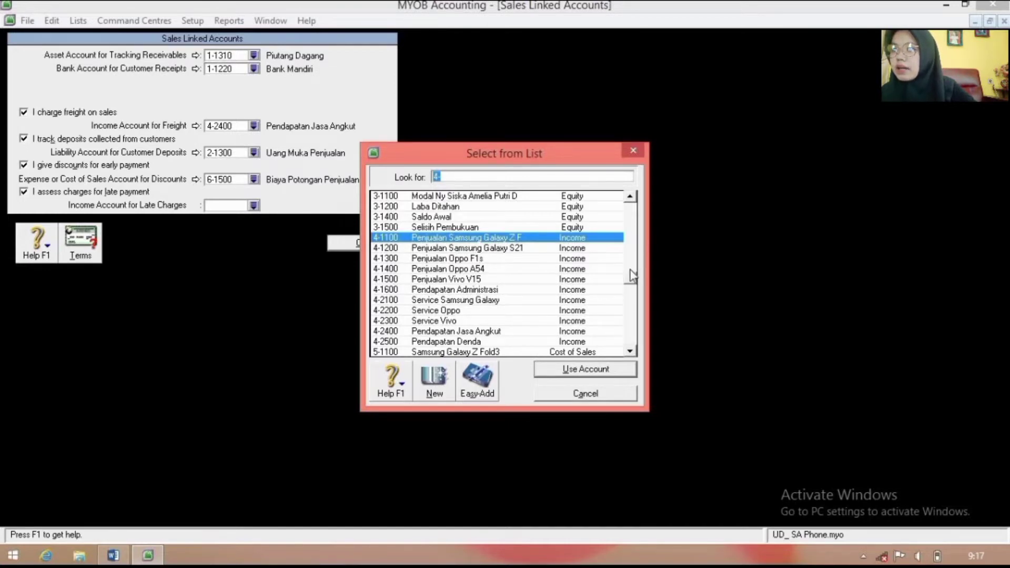
{"action": "left_click", "coordinate": [512, 342]}
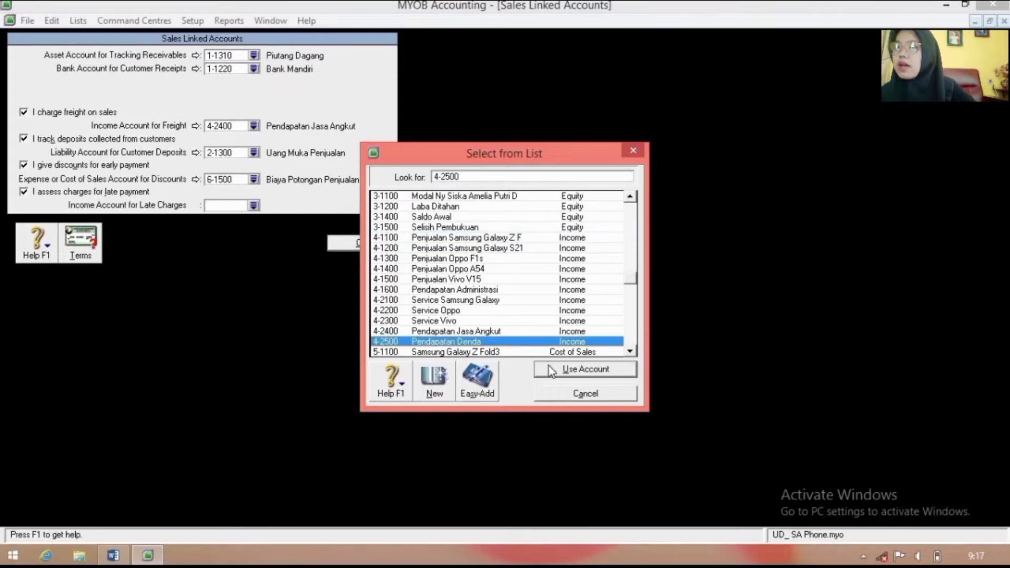
{"action": "left_click", "coordinate": [555, 371]}
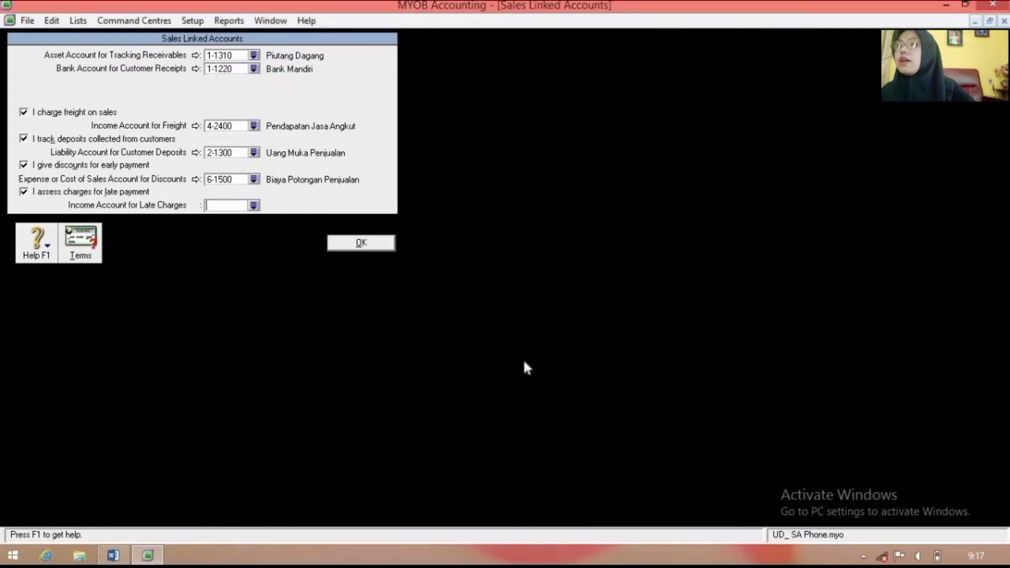
{"action": "left_click", "coordinate": [364, 243]}
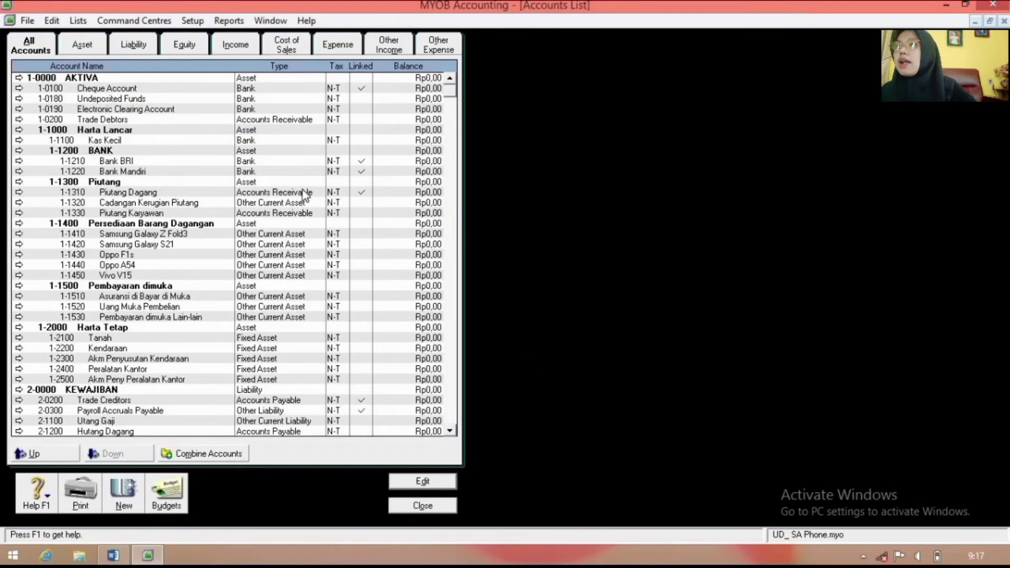
Step: In Purchases Linked Accounts, track payables in 2-1200 Hutang Dagang
{"action": "left_click", "coordinate": [192, 21]}
{"action": "mouse_move", "coordinate": [225, 70]}
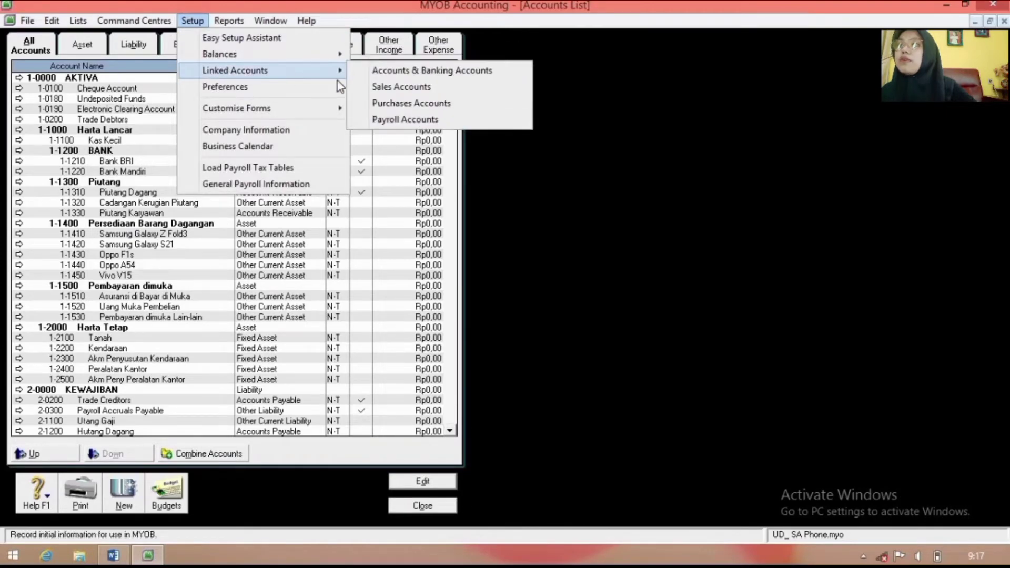
{"action": "left_click", "coordinate": [385, 104]}
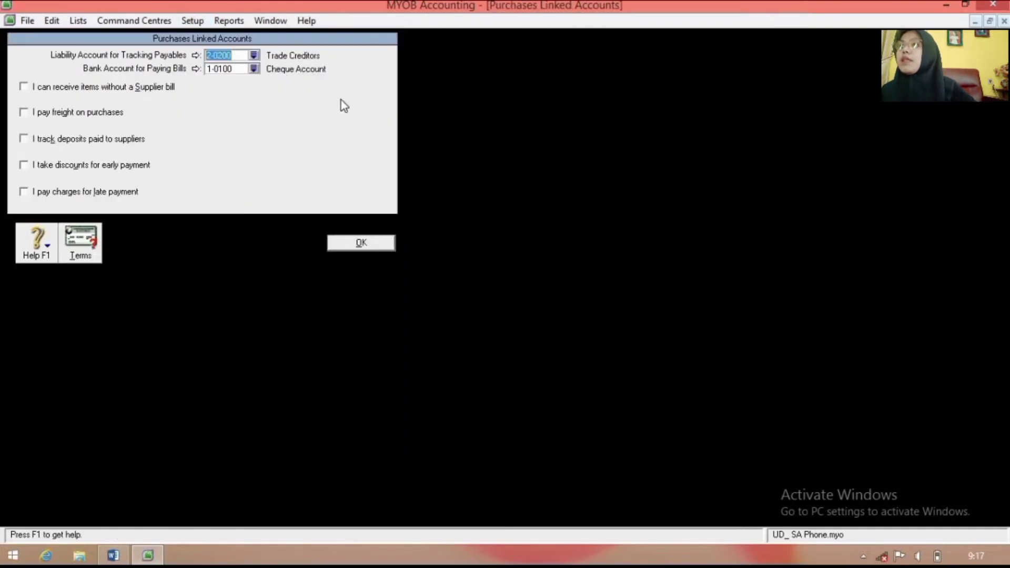
{"action": "left_click", "coordinate": [254, 55]}
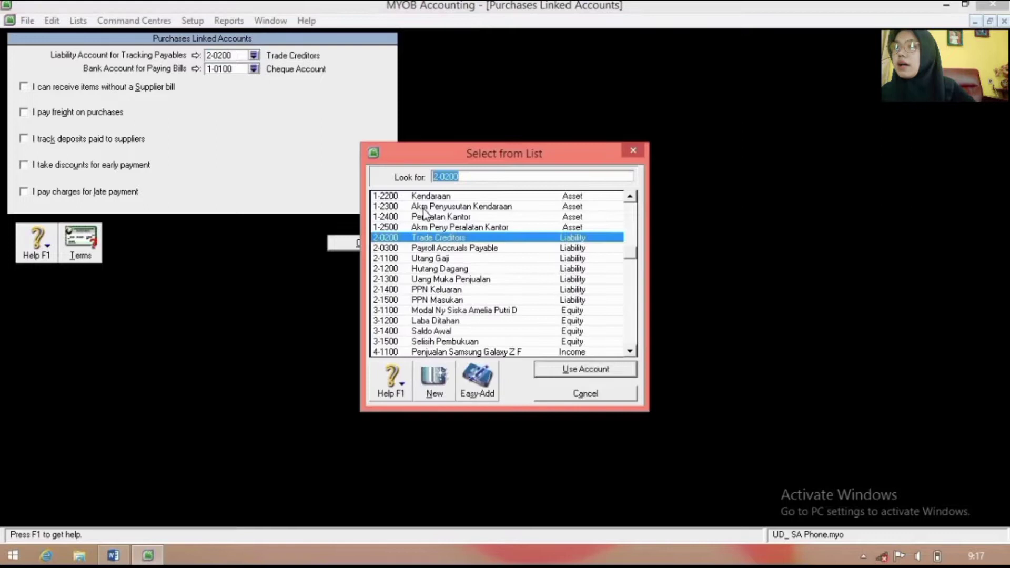
{"action": "left_click", "coordinate": [458, 270]}
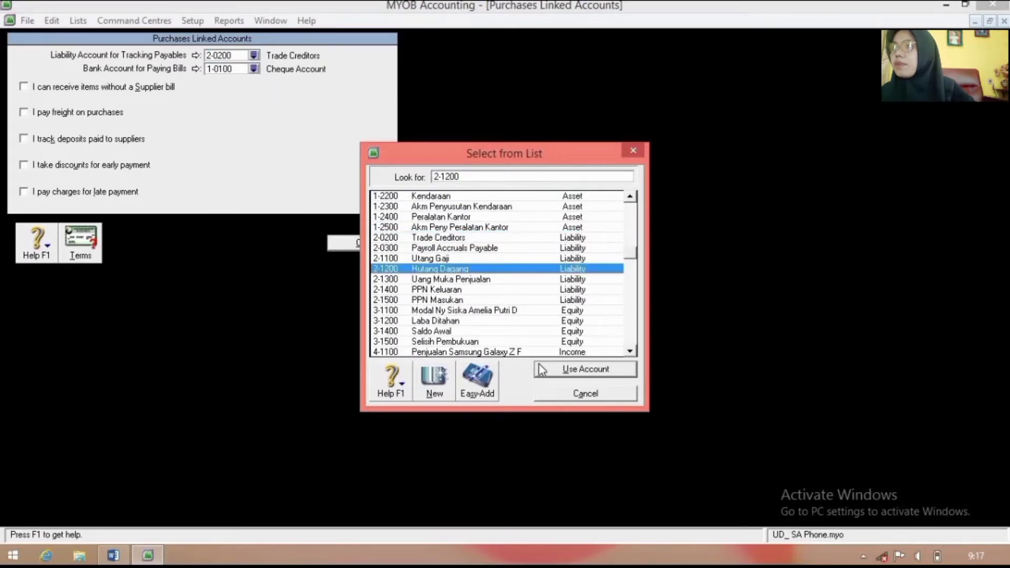
{"action": "left_click", "coordinate": [537, 370]}
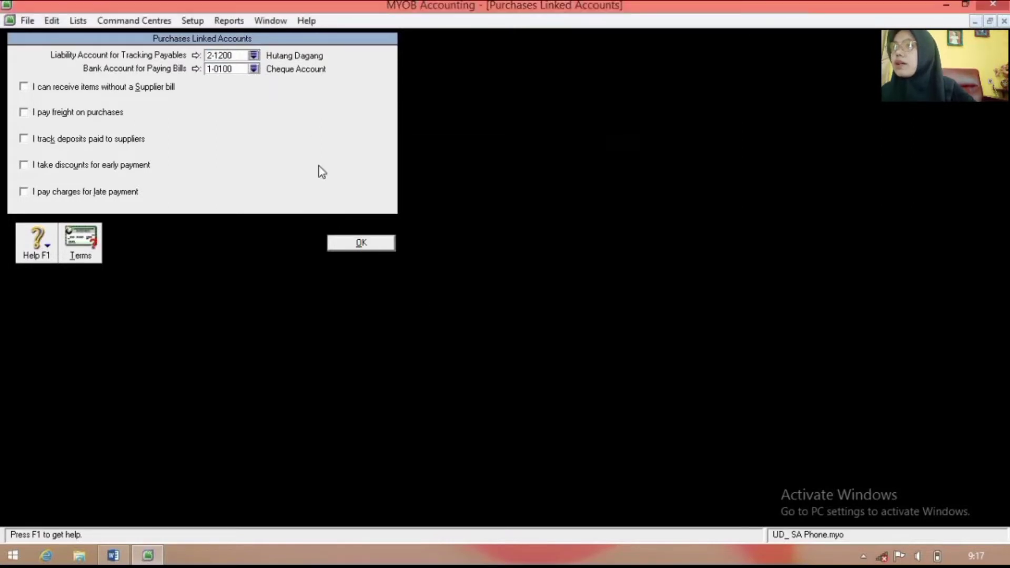
Step: Pay bills from the 1-1210 Bank BRI account
{"action": "left_click", "coordinate": [254, 68]}
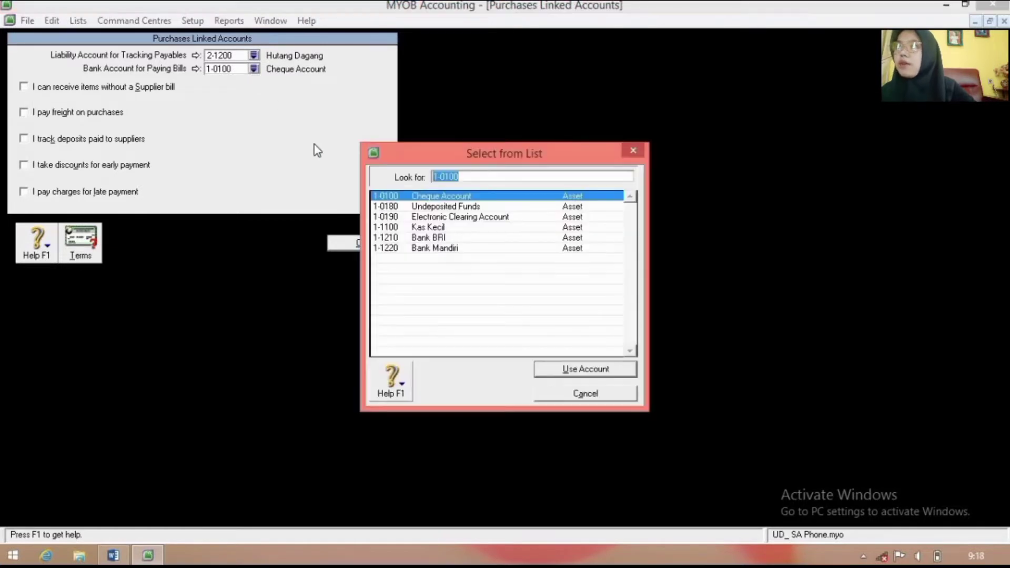
{"action": "left_click", "coordinate": [453, 237]}
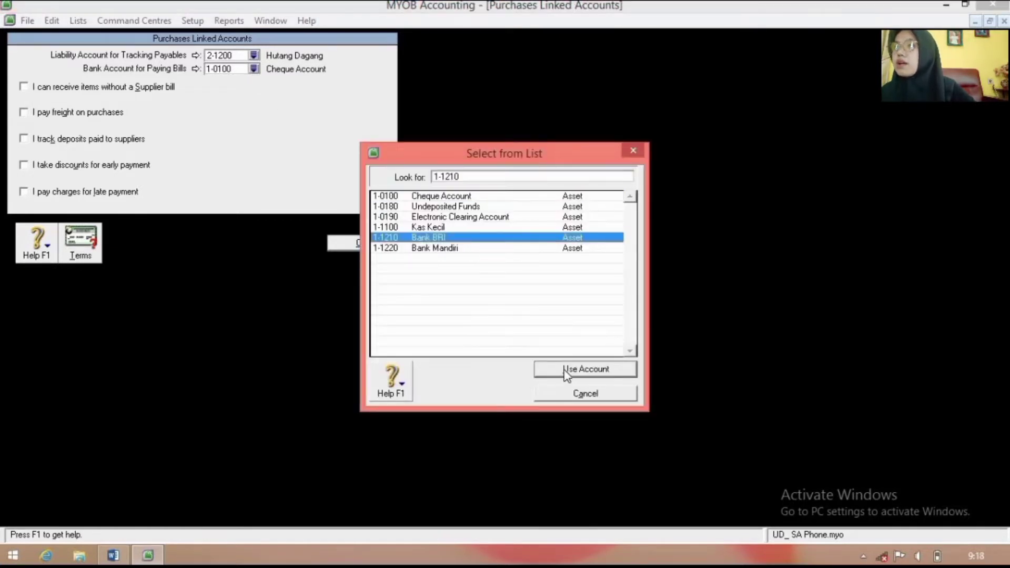
{"action": "left_click", "coordinate": [566, 371]}
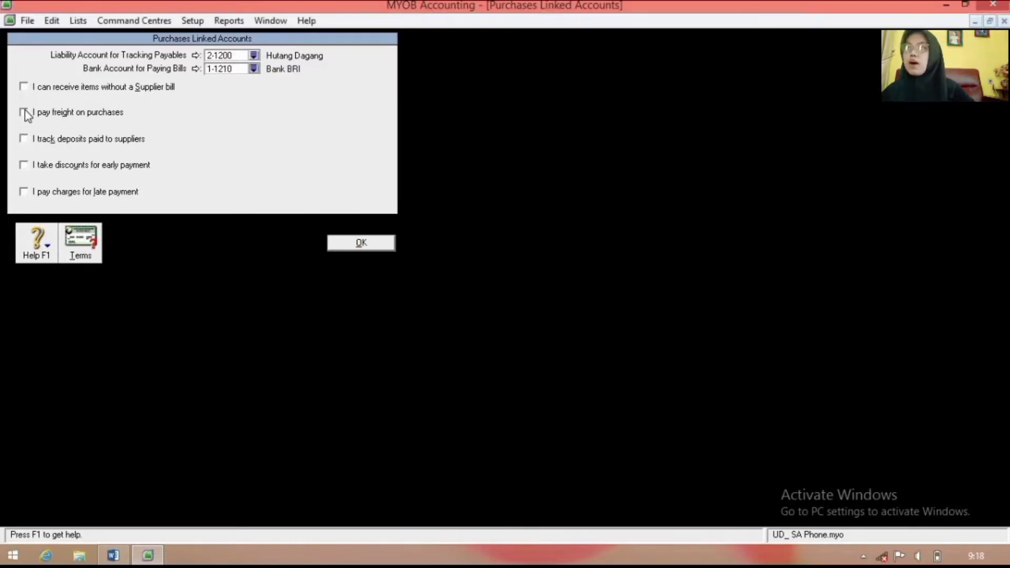
Step: Turn on purchase freight, supplier deposits, early-payment discounts and late-payment charges
{"action": "left_click", "coordinate": [24, 112]}
{"action": "left_click", "coordinate": [24, 139]}
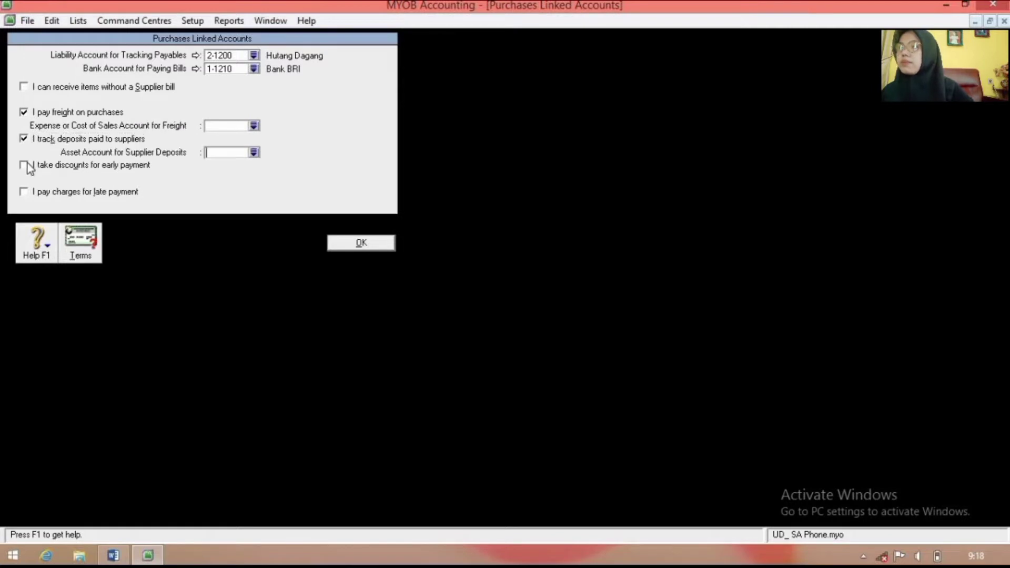
{"action": "left_click", "coordinate": [24, 165]}
{"action": "left_click", "coordinate": [24, 192]}
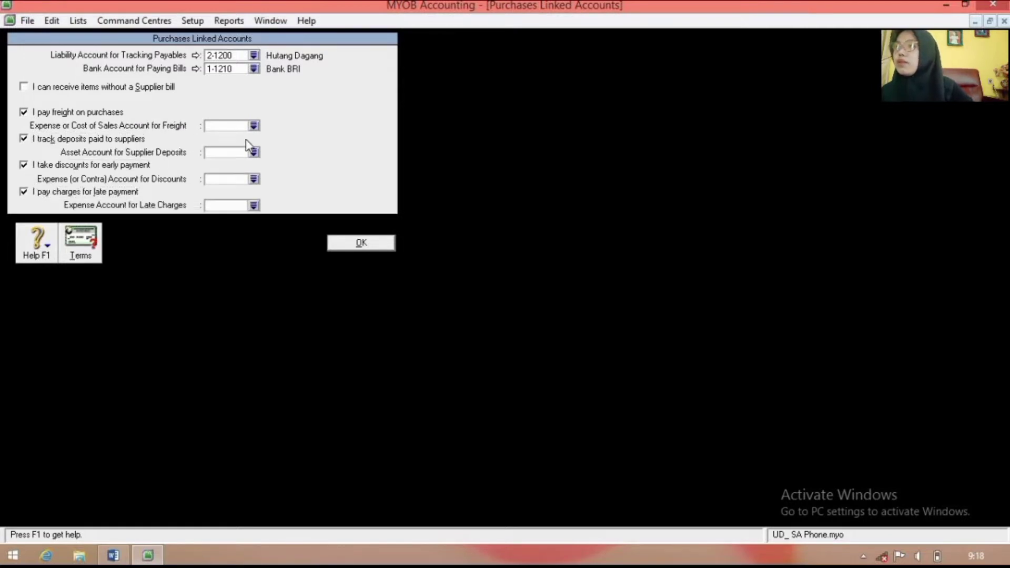
Step: Link freight to 6-1700 Biaya Ongkos Angkut and supplier deposits to 1-1520 Uang Muka Pembelian
{"action": "left_click", "coordinate": [254, 126]}
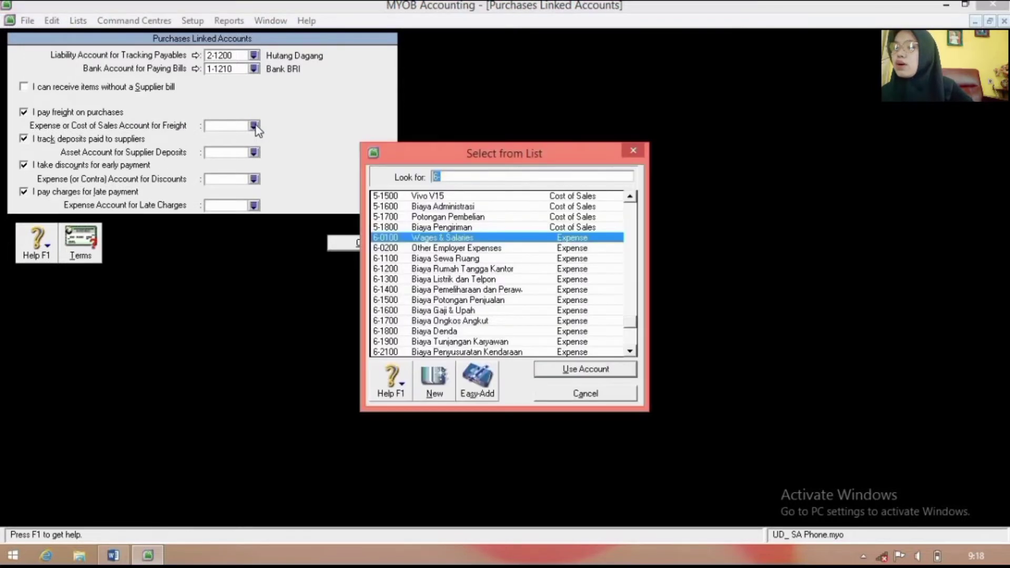
{"action": "left_click", "coordinate": [539, 321]}
{"action": "left_click", "coordinate": [578, 370]}
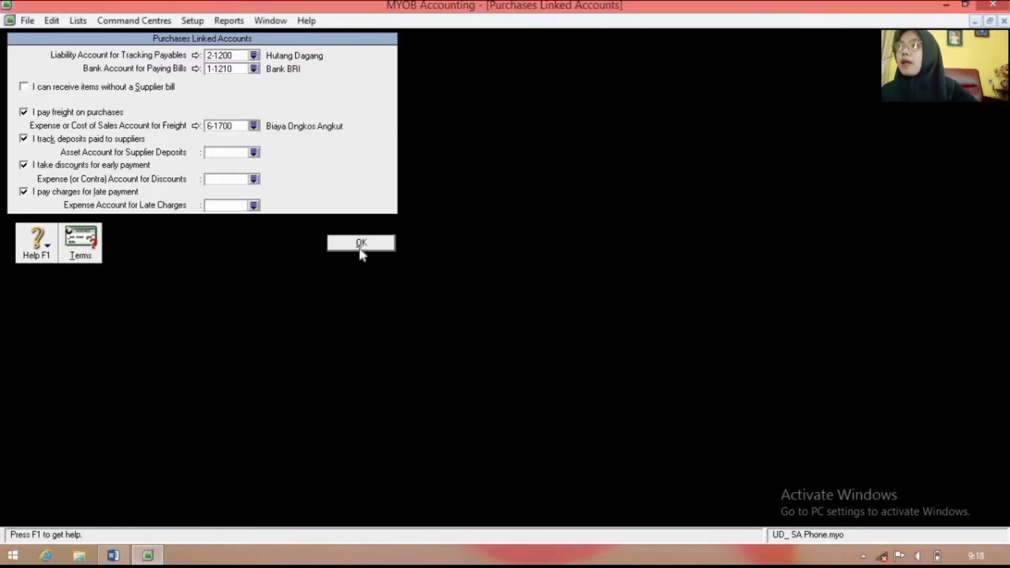
{"action": "left_click", "coordinate": [253, 154]}
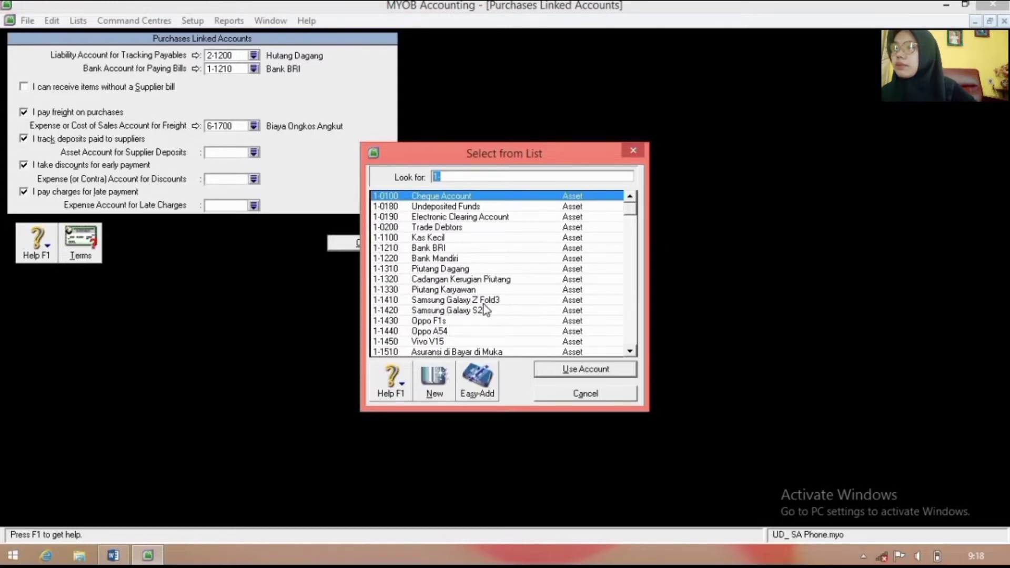
{"action": "left_click", "coordinate": [630, 352]}
{"action": "left_click", "coordinate": [630, 352]}
{"action": "scroll", "coordinate": [505, 306], "scroll_direction": "down", "scroll_amount": 2}
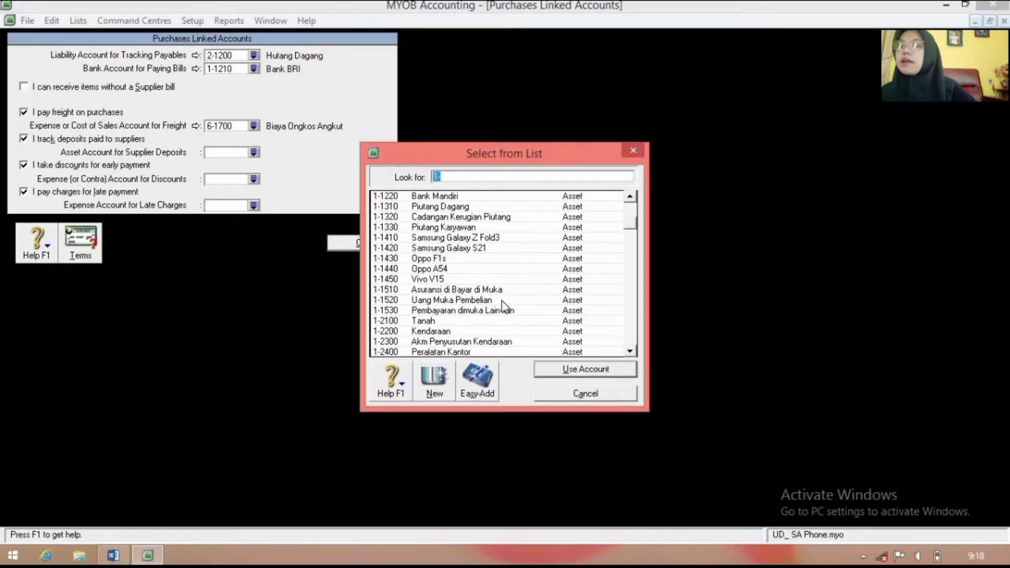
{"action": "left_click", "coordinate": [503, 301]}
{"action": "left_click", "coordinate": [586, 370]}
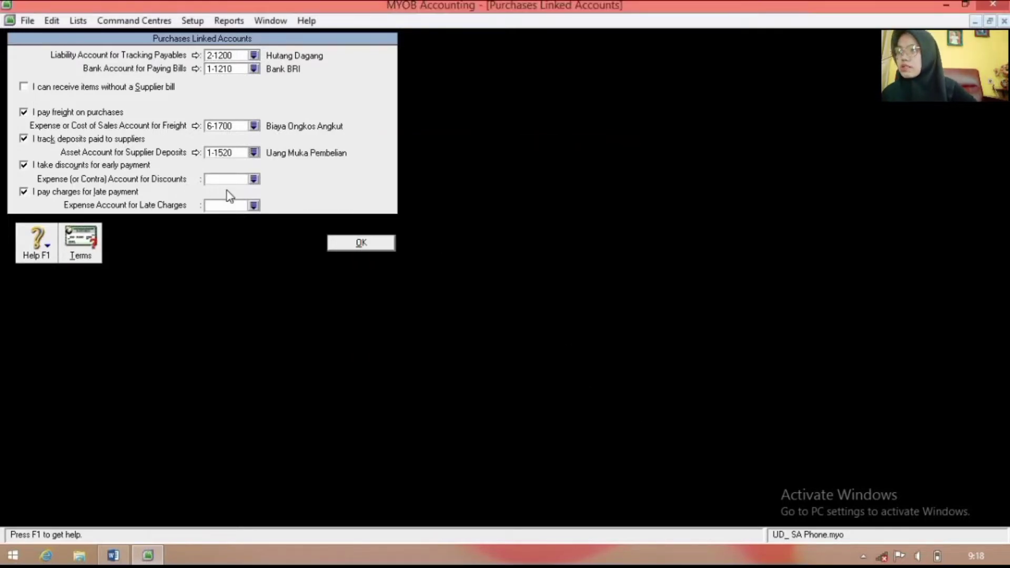
Step: Link discounts to 5-1700 Potongan Pembelian and late charges to 6-1800 Biaya Denda
{"action": "left_click", "coordinate": [253, 179]}
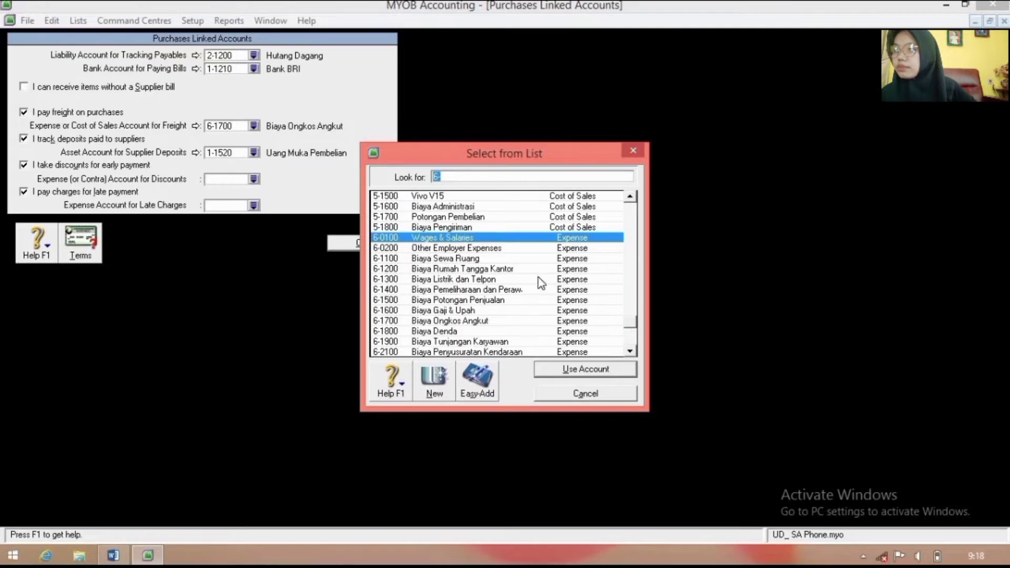
{"action": "left_click", "coordinate": [548, 217]}
{"action": "left_click", "coordinate": [591, 370]}
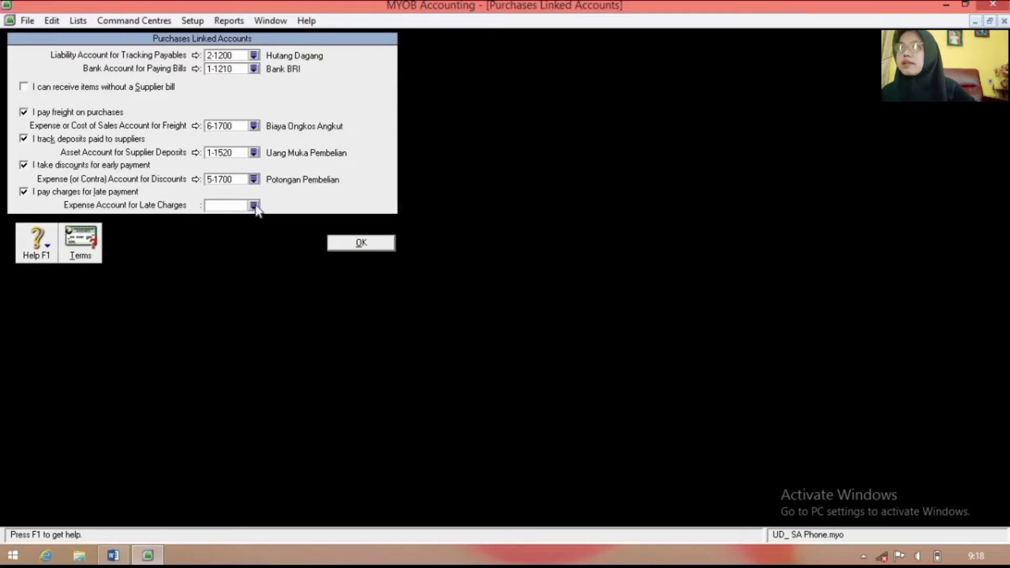
{"action": "left_click", "coordinate": [254, 205]}
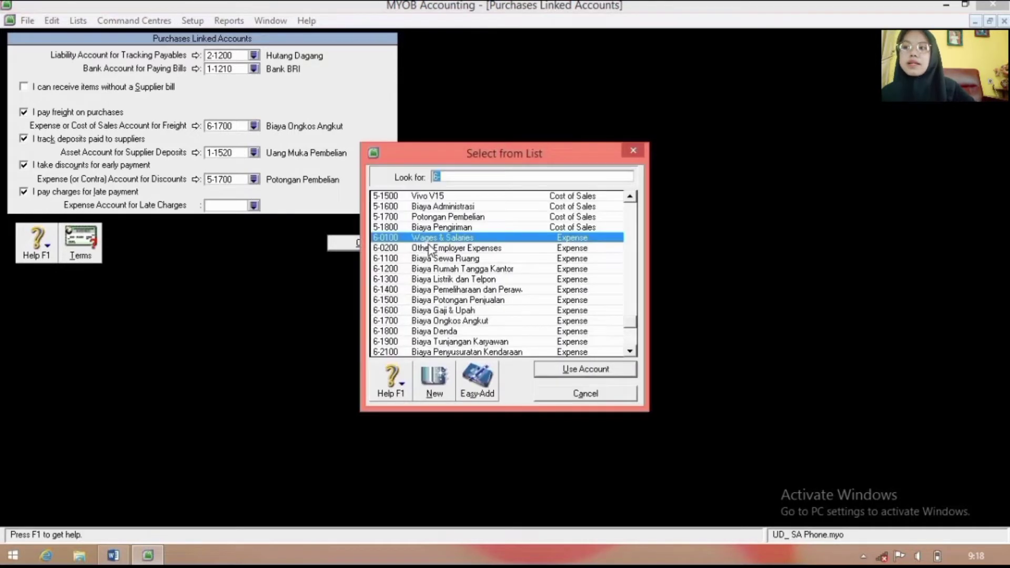
{"action": "left_click", "coordinate": [459, 333]}
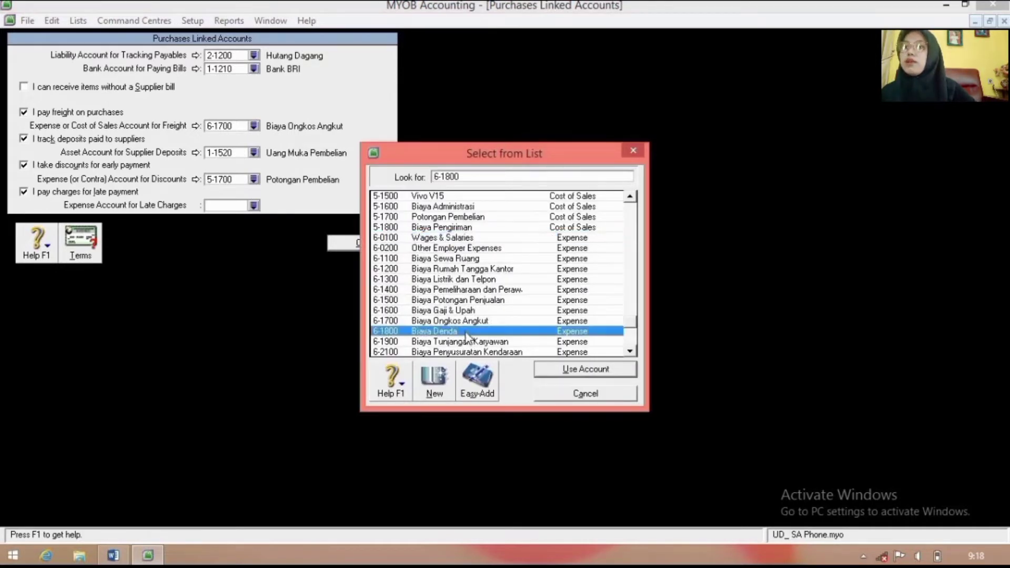
{"action": "left_click", "coordinate": [557, 372]}
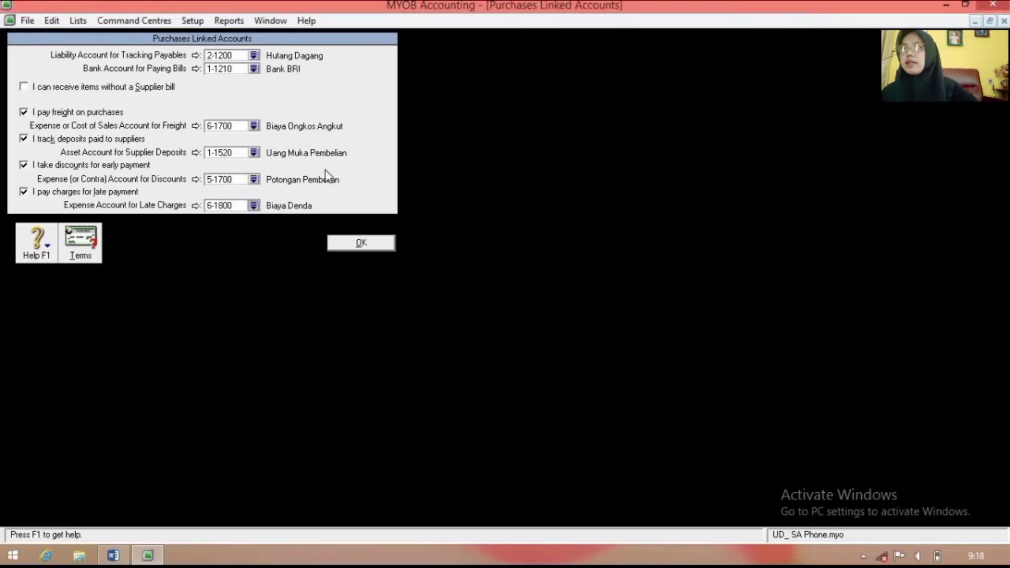
{"action": "left_click", "coordinate": [200, 20]}
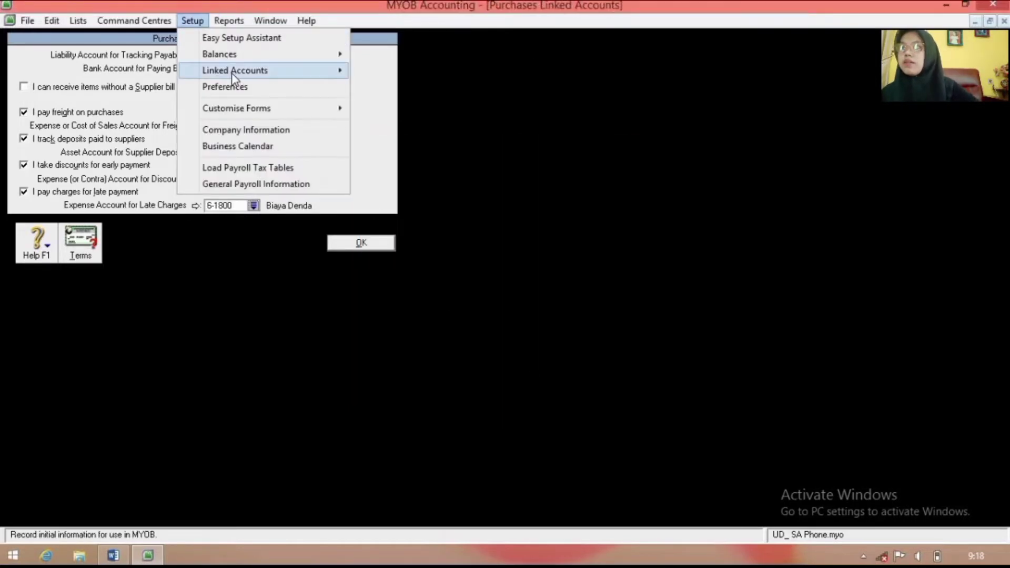
Step: Set payroll cash payments to 1-1100 Kas Kecil and cheque payments to Bank Mandiri
{"action": "mouse_move", "coordinate": [235, 70]}
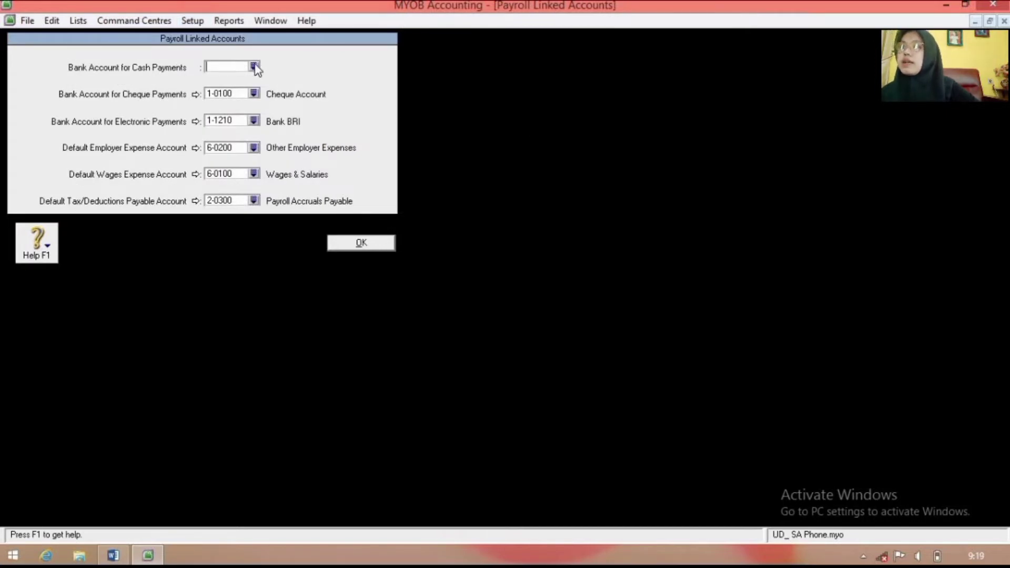
{"action": "left_click", "coordinate": [254, 66]}
{"action": "type", "text": "1-1100"}
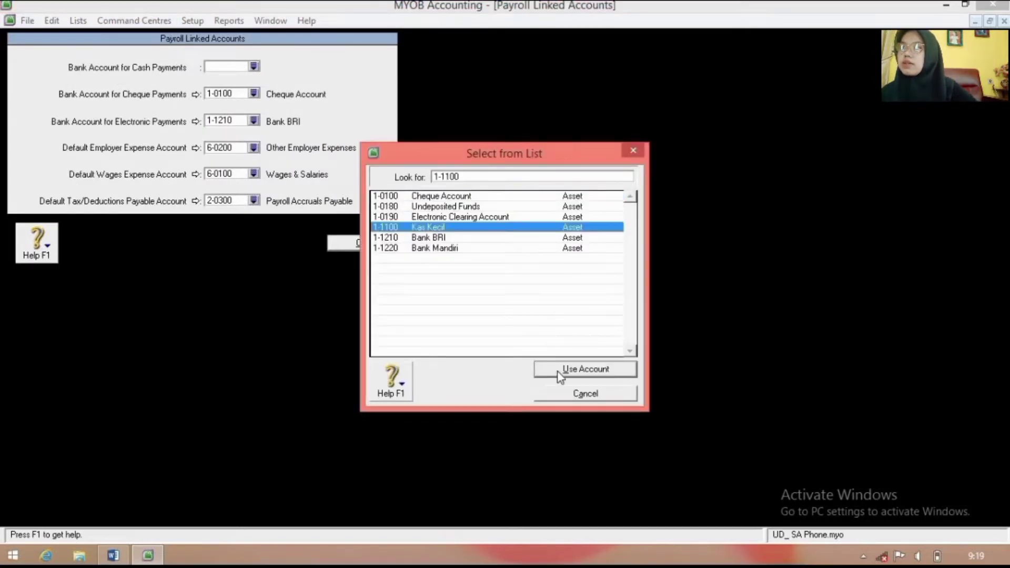
{"action": "left_click", "coordinate": [561, 371]}
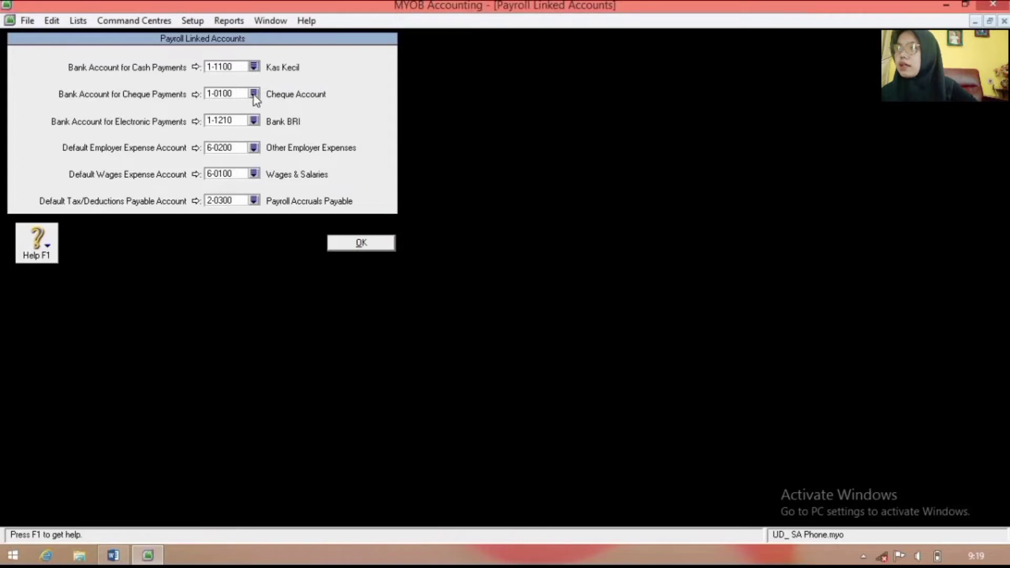
{"action": "left_click", "coordinate": [254, 94]}
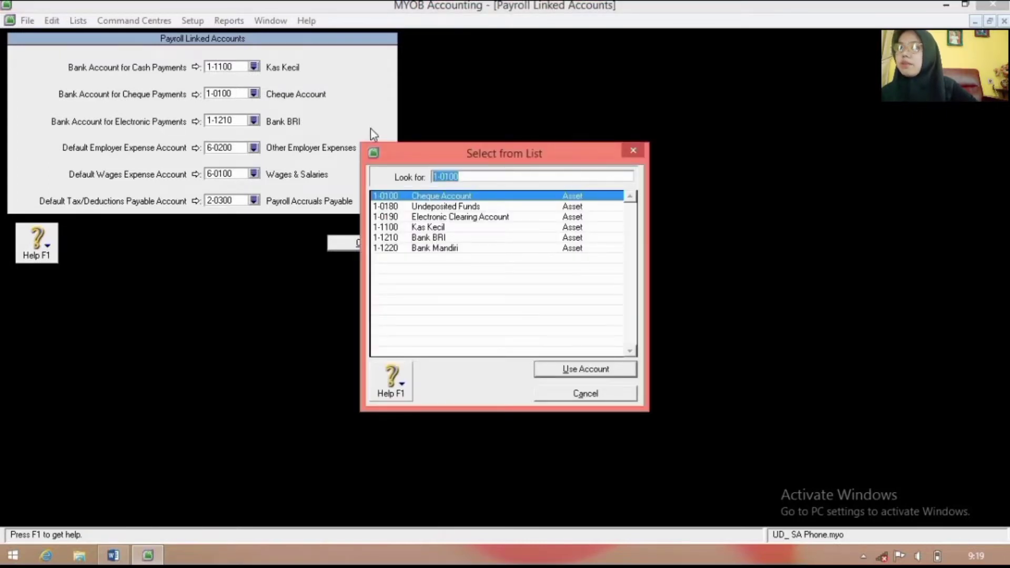
{"action": "left_click", "coordinate": [440, 249]}
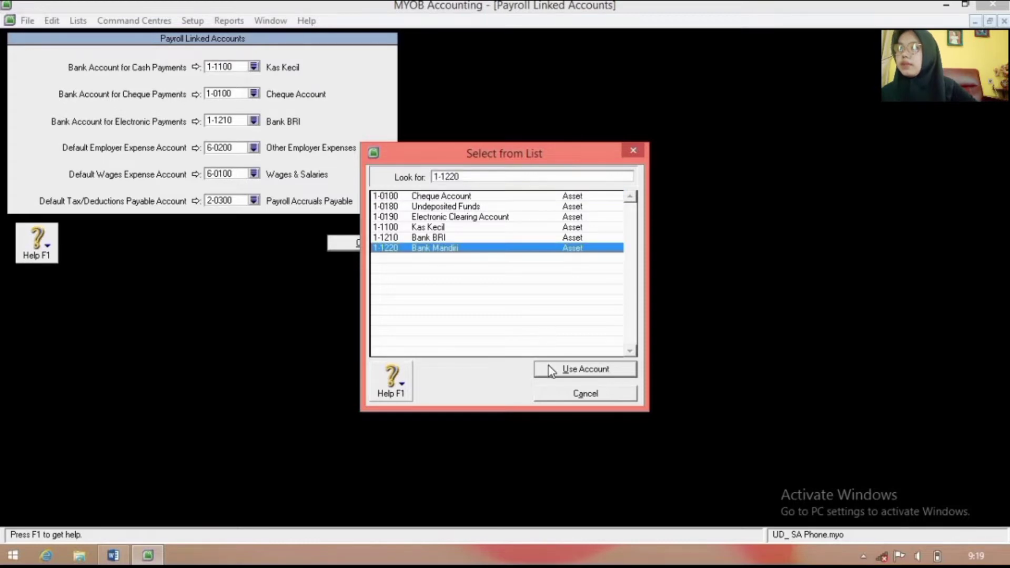
{"action": "left_click", "coordinate": [549, 369]}
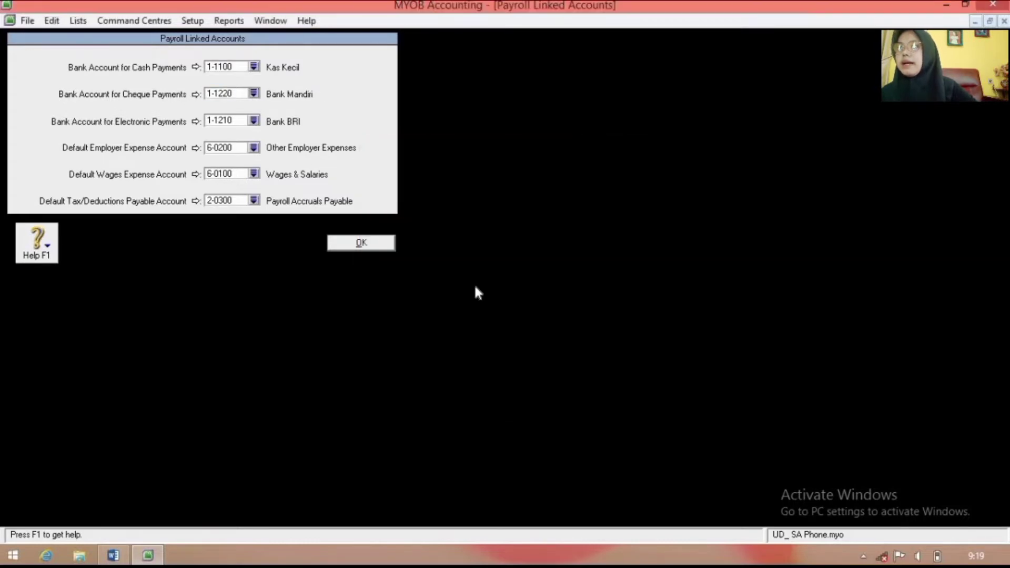
Step: Link employer expenses to 6-1900 Biaya Tunjangan Karyawan and wages to 6-1600 Biaya Gaji & Upah
{"action": "left_click", "coordinate": [254, 148]}
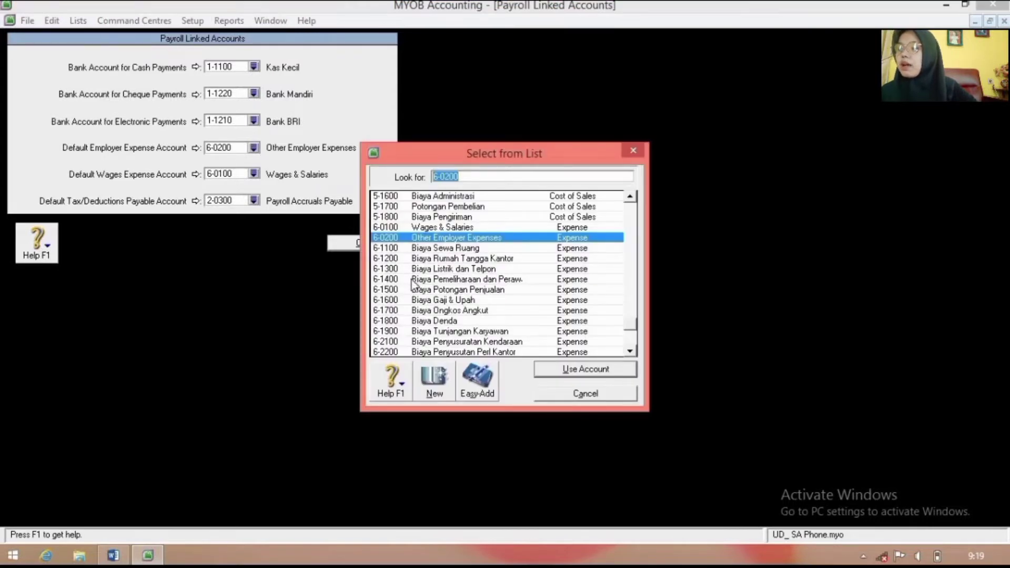
{"action": "left_click", "coordinate": [460, 334]}
{"action": "left_click", "coordinate": [560, 374]}
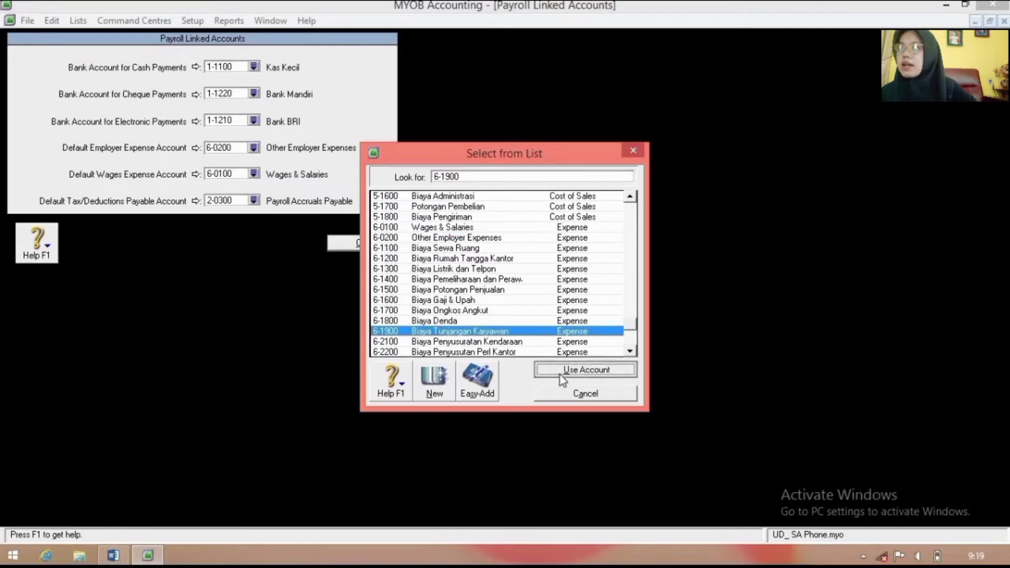
{"action": "left_click", "coordinate": [254, 175]}
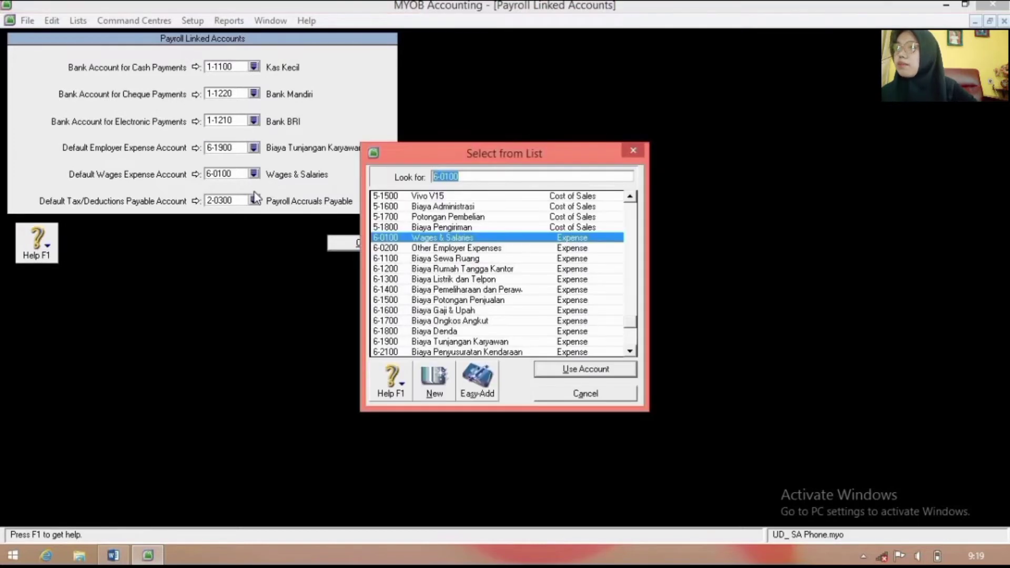
{"action": "left_click", "coordinate": [484, 310]}
{"action": "left_click", "coordinate": [558, 370]}
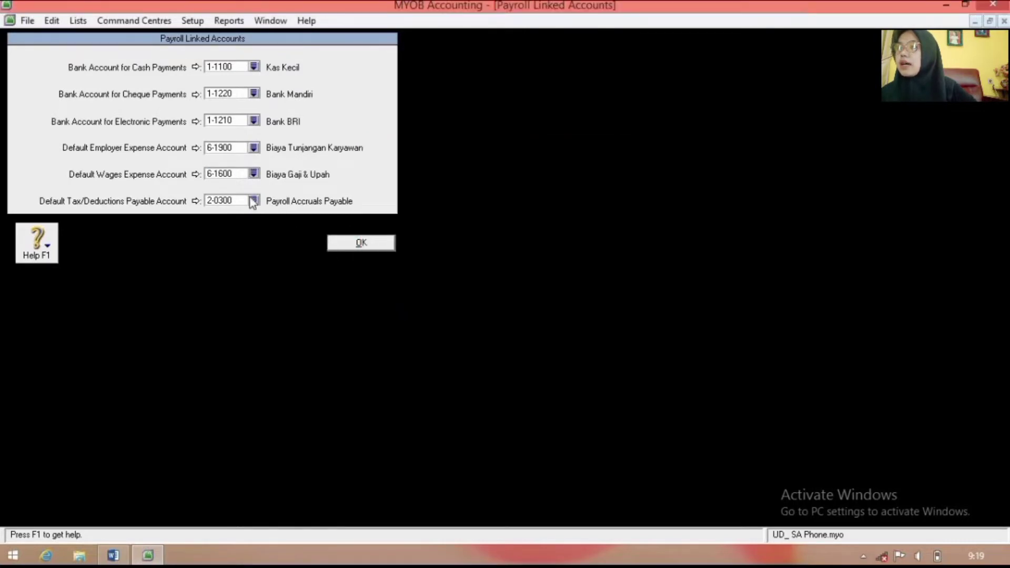
Step: Link tax/deductions payable to 2-1100 Utang Gaji and save the payroll links
{"action": "left_click", "coordinate": [254, 201]}
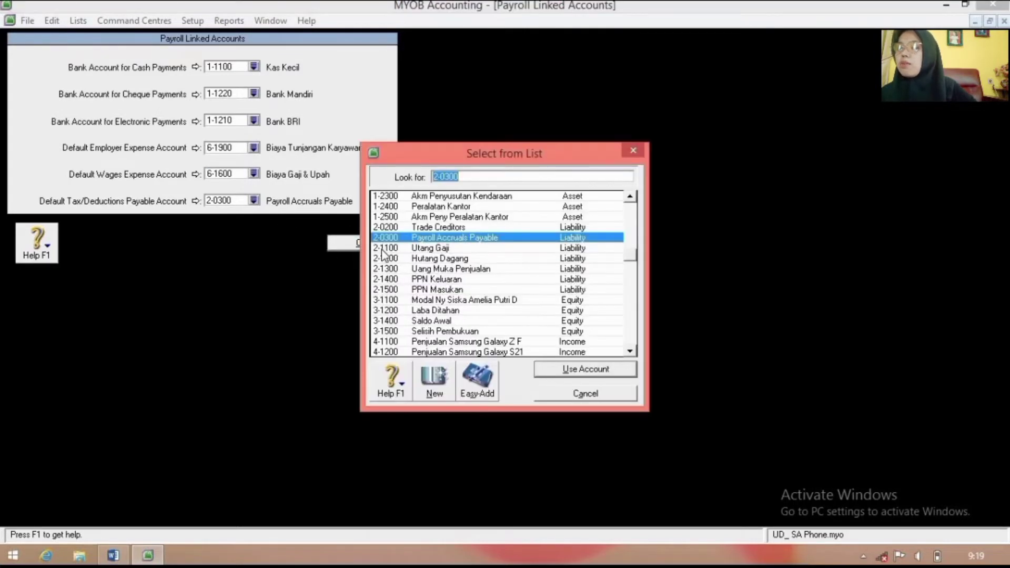
{"action": "left_click", "coordinate": [456, 247]}
{"action": "left_click", "coordinate": [547, 371]}
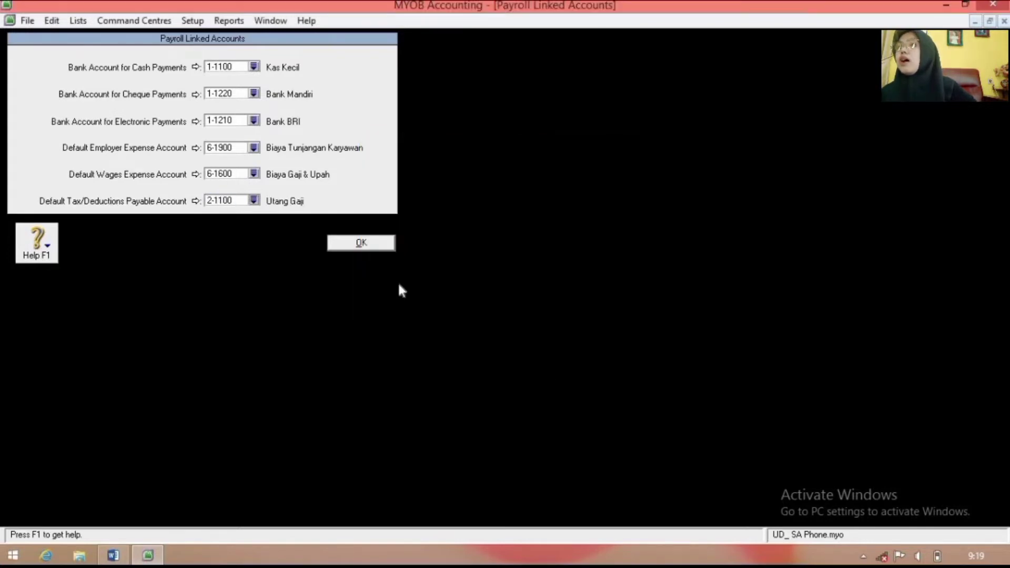
{"action": "left_click", "coordinate": [357, 242]}
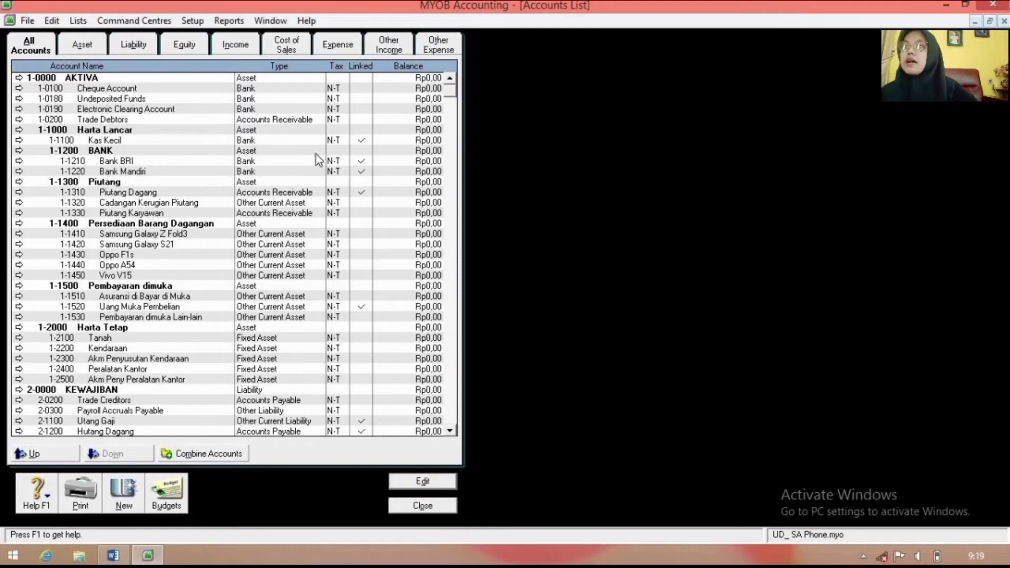
Step: Delete Cheque Account, Undeposited Funds, Electronic Clearing Account and Trade Debtors
{"action": "double_click", "coordinate": [189, 87]}
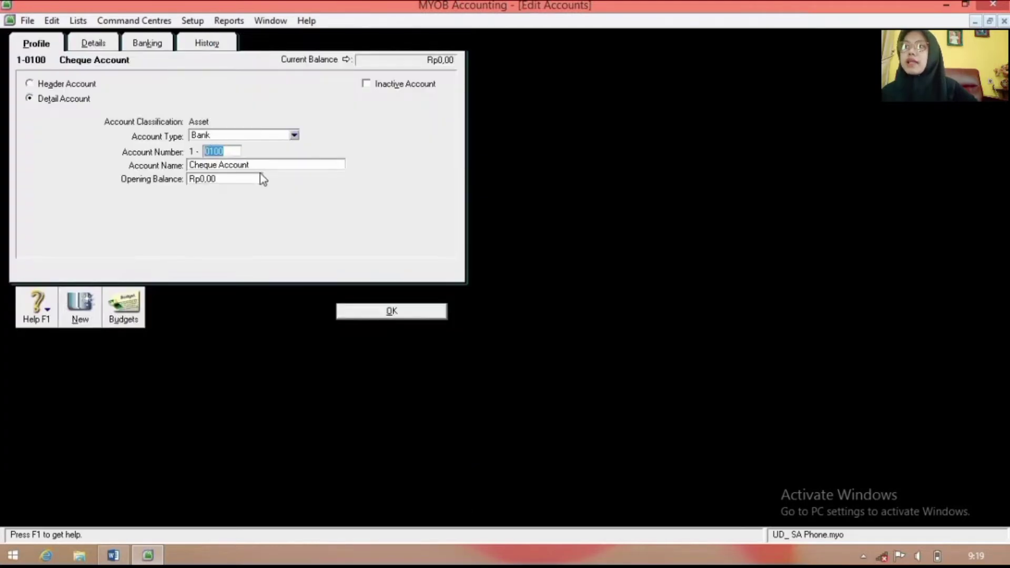
{"action": "right_click", "coordinate": [299, 220]}
{"action": "left_click", "coordinate": [311, 230]}
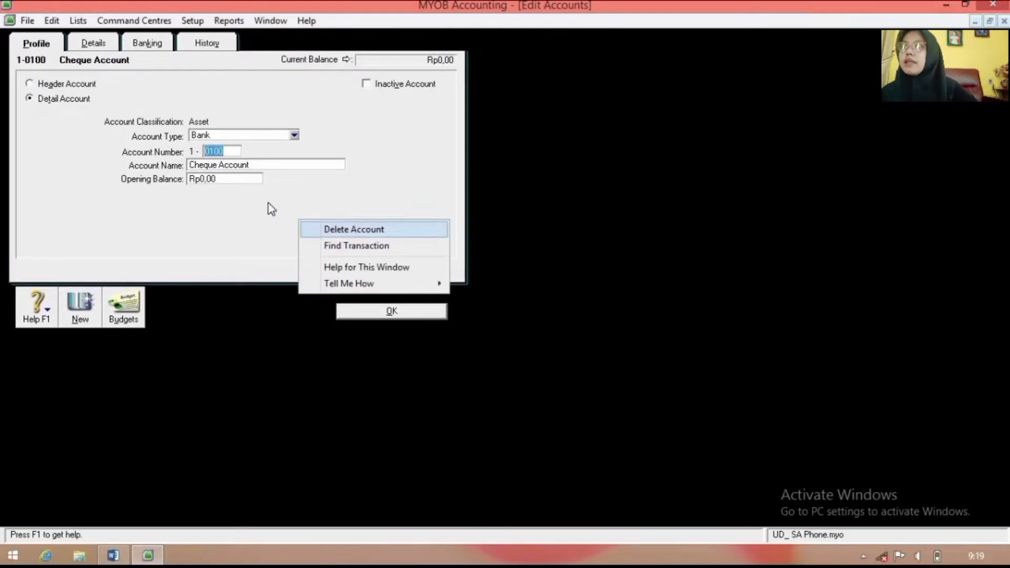
{"action": "double_click", "coordinate": [163, 89]}
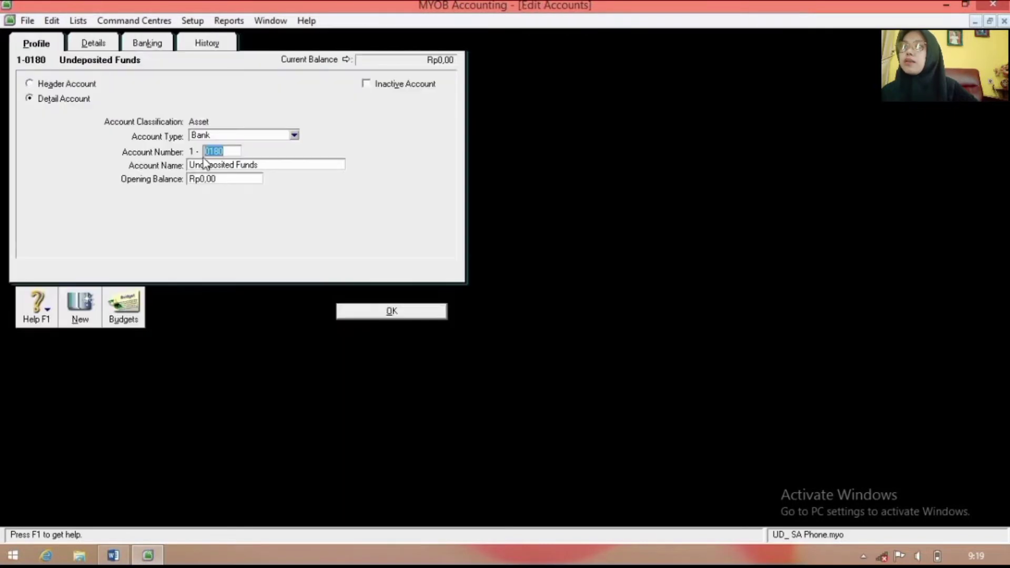
{"action": "right_click", "coordinate": [218, 206]}
{"action": "left_click", "coordinate": [231, 216]}
{"action": "double_click", "coordinate": [178, 90]}
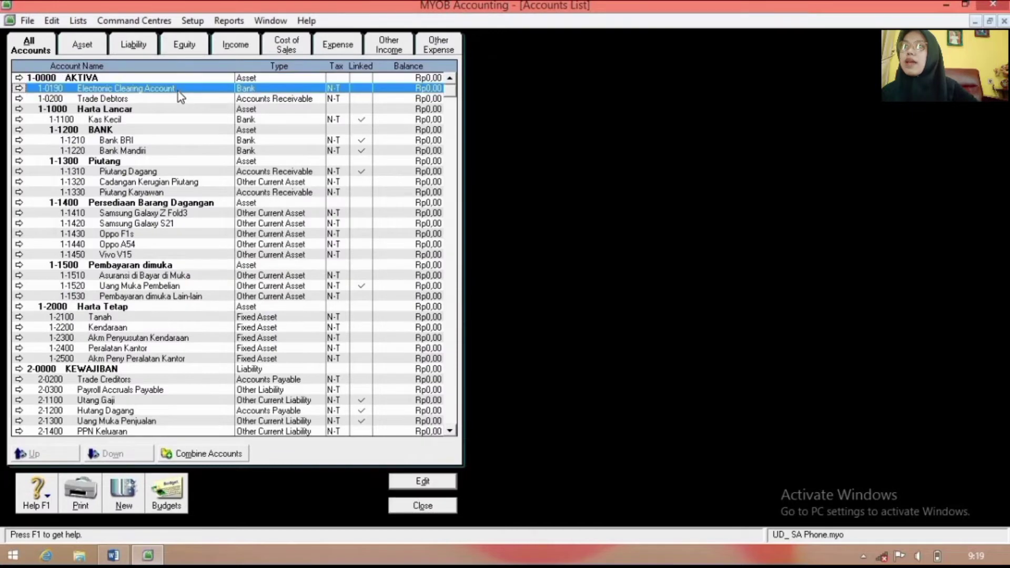
{"action": "right_click", "coordinate": [235, 215]}
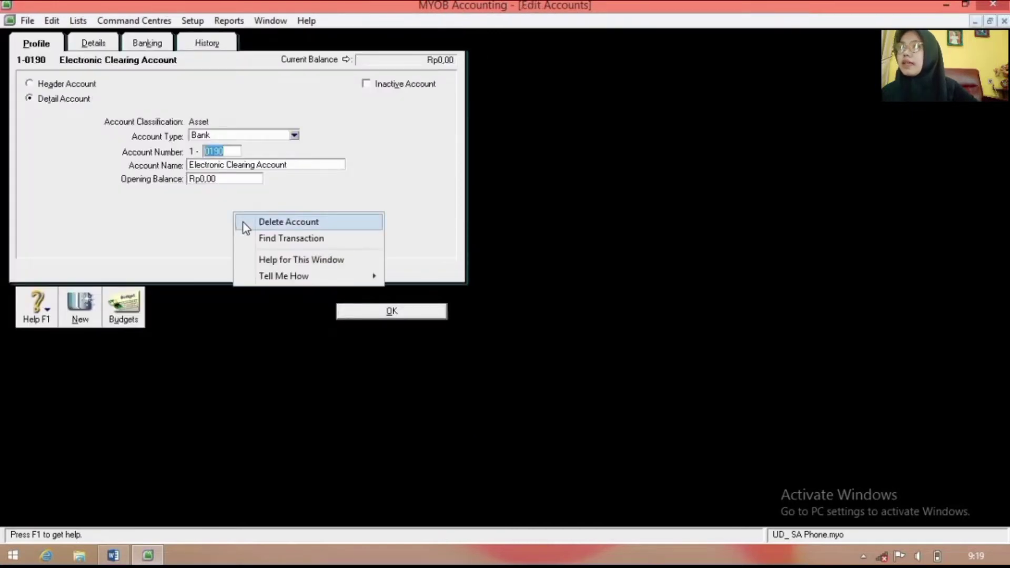
{"action": "left_click", "coordinate": [244, 223]}
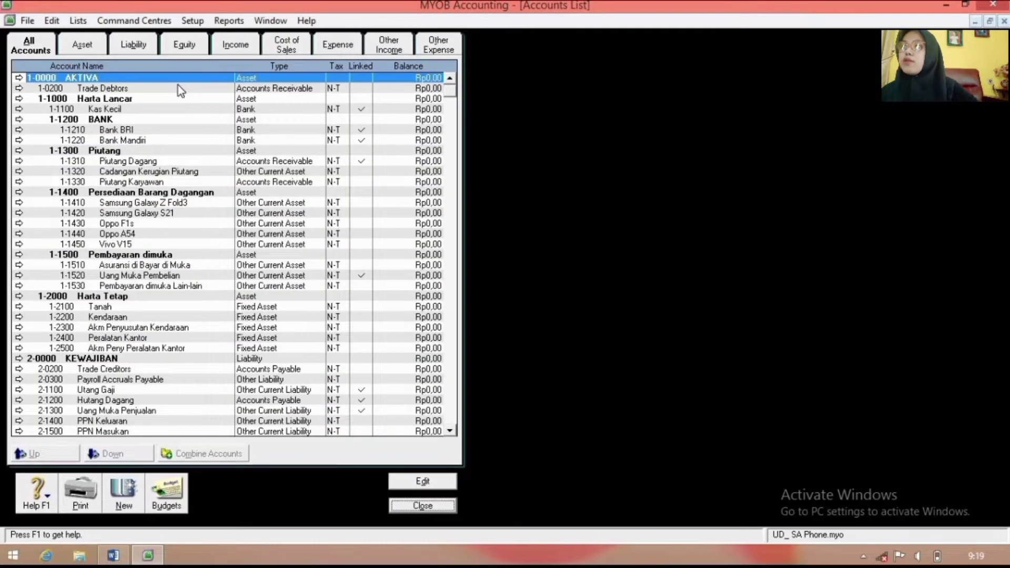
{"action": "double_click", "coordinate": [179, 86]}
{"action": "right_click", "coordinate": [237, 227]}
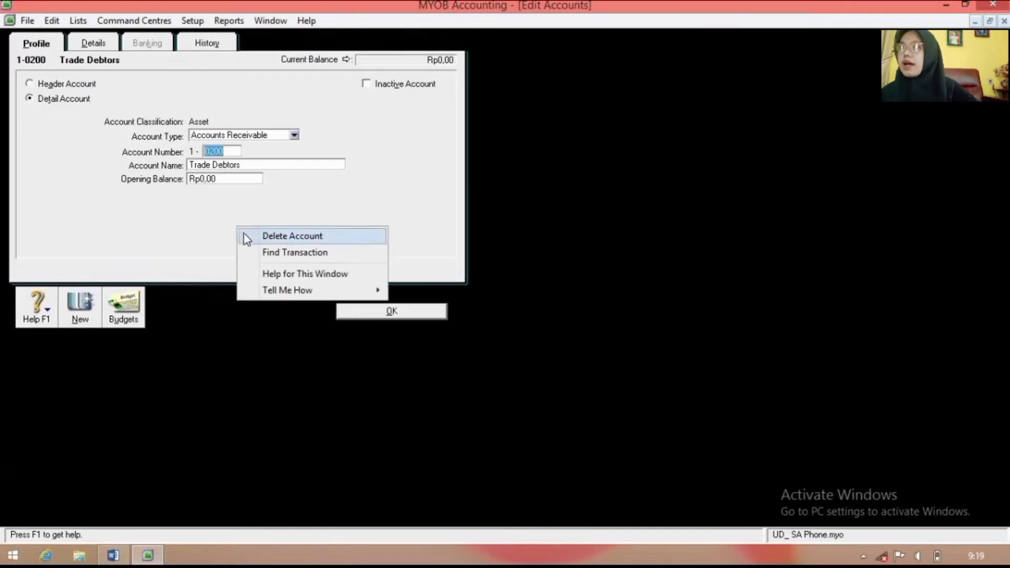
{"action": "left_click", "coordinate": [246, 237]}
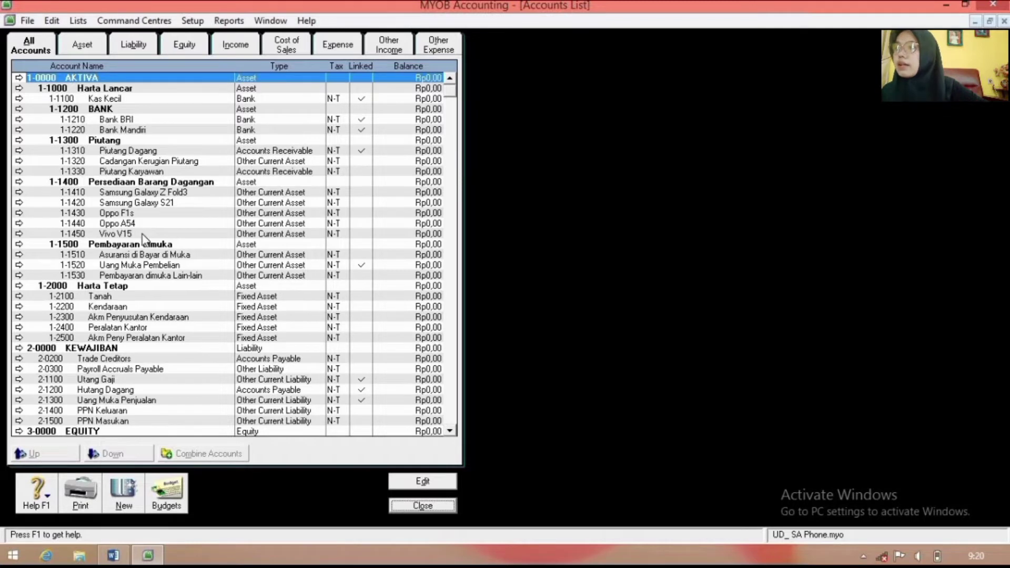
Step: Delete Trade Creditors, Payroll Accruals Payable and Wages & Salaries further down the list
{"action": "scroll", "coordinate": [141, 247], "scroll_direction": "down", "scroll_amount": 1}
{"action": "scroll", "coordinate": [138, 271], "scroll_direction": "down", "scroll_amount": 2}
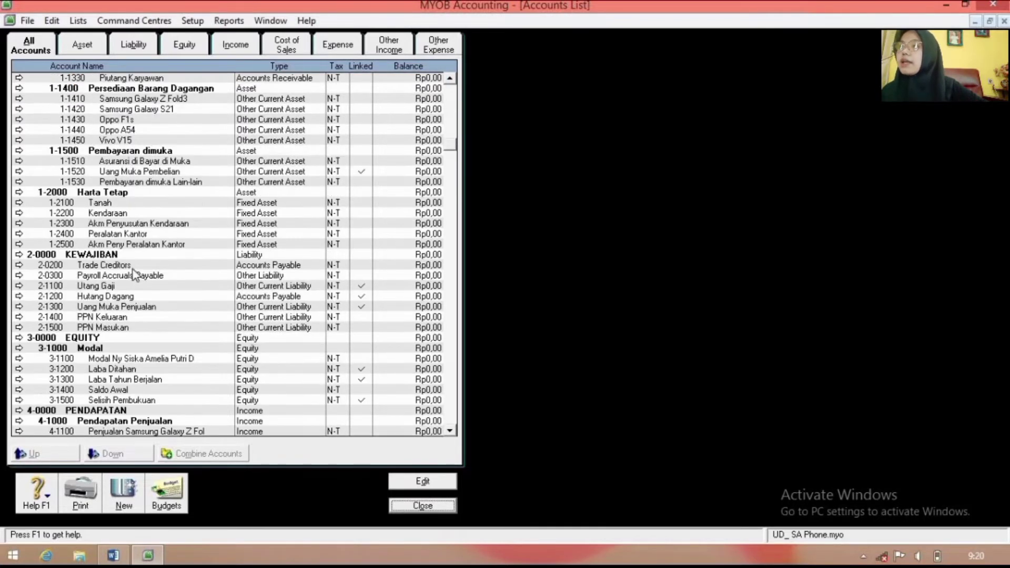
{"action": "double_click", "coordinate": [133, 267]}
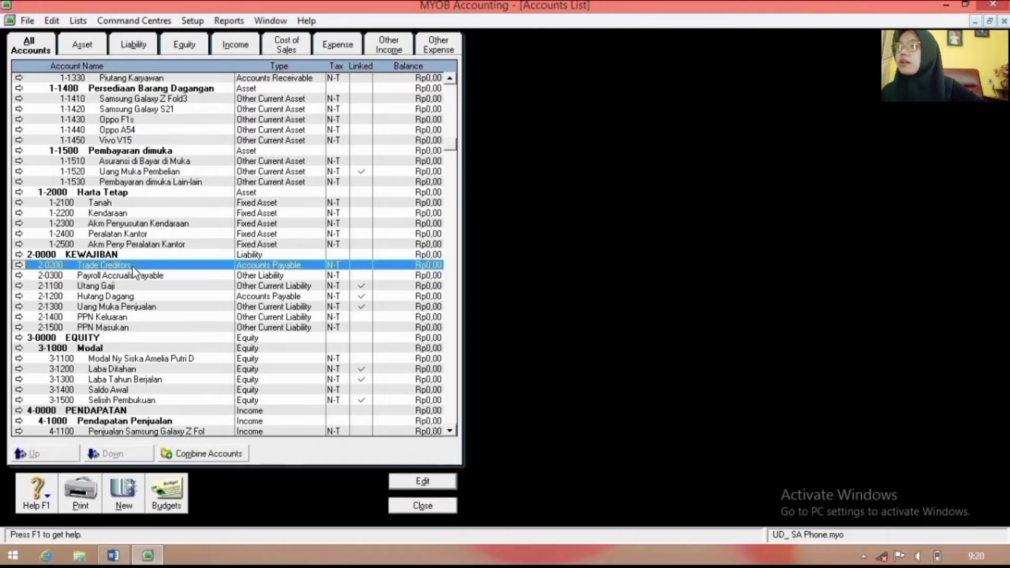
{"action": "right_click", "coordinate": [173, 223]}
{"action": "left_click", "coordinate": [183, 236]}
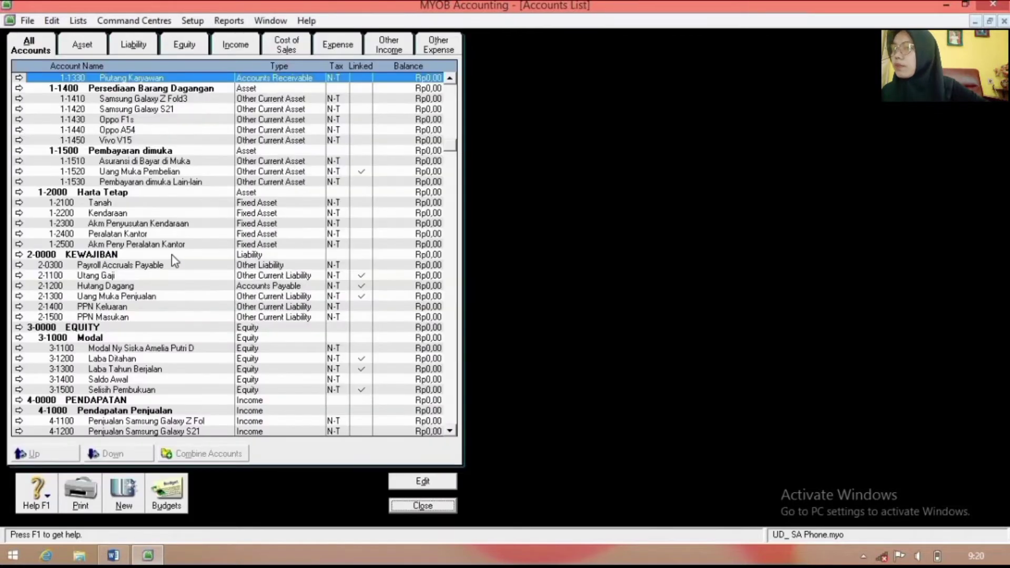
{"action": "double_click", "coordinate": [140, 267]}
{"action": "right_click", "coordinate": [225, 239]}
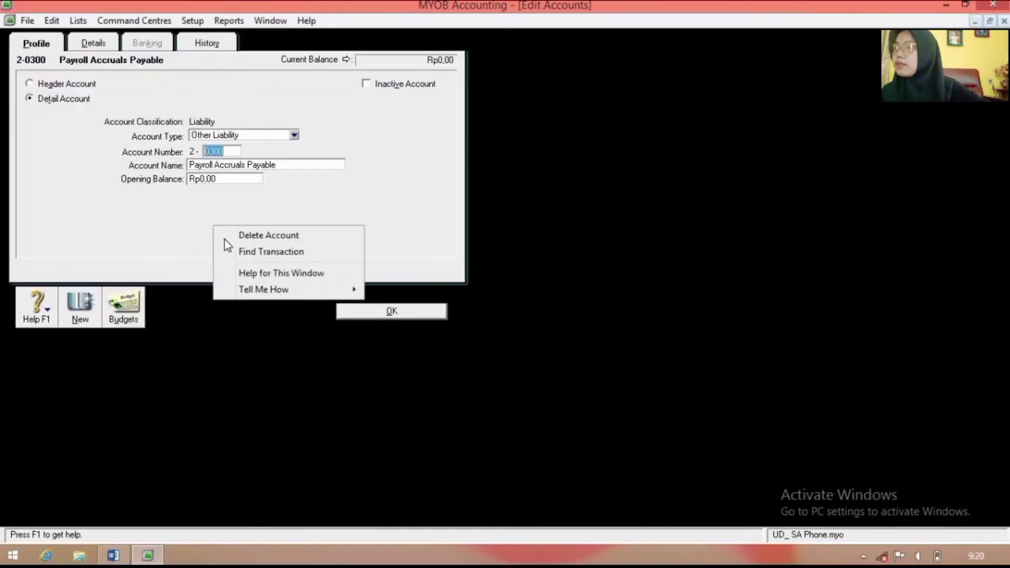
{"action": "left_click", "coordinate": [226, 239]}
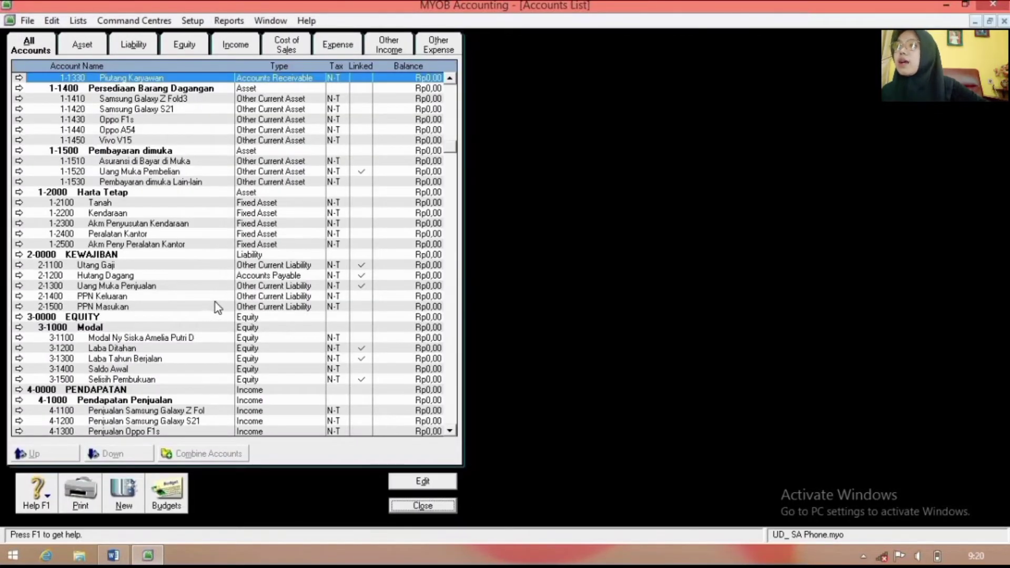
{"action": "scroll", "coordinate": [215, 302], "scroll_direction": "down", "scroll_amount": 12}
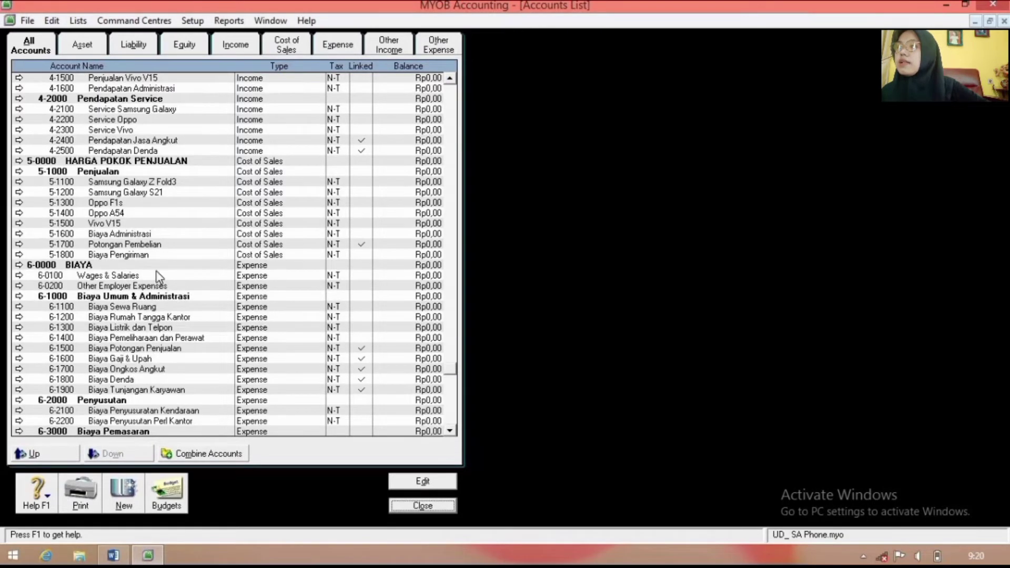
{"action": "double_click", "coordinate": [157, 274]}
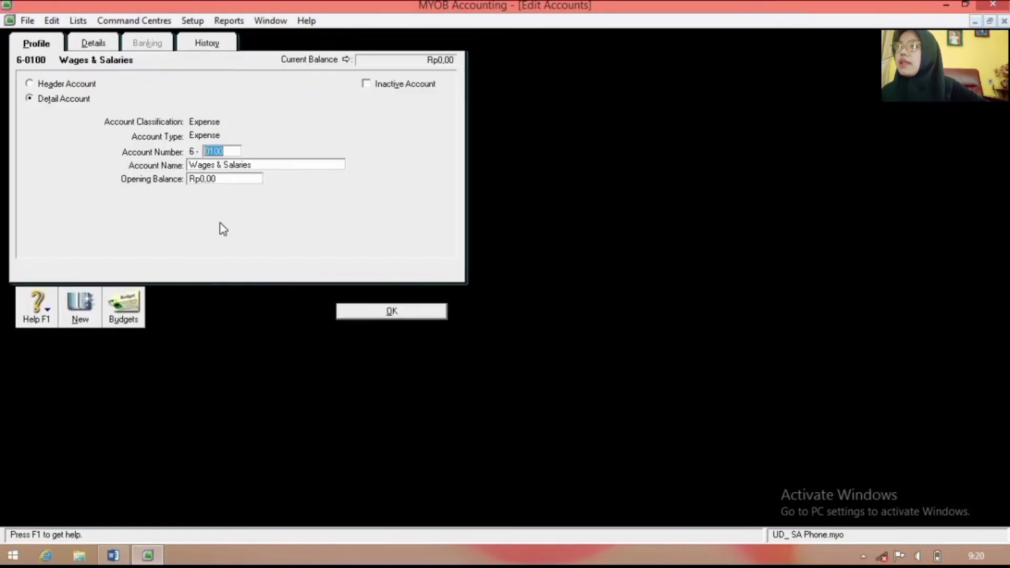
{"action": "right_click", "coordinate": [219, 223]}
{"action": "left_click", "coordinate": [232, 232]}
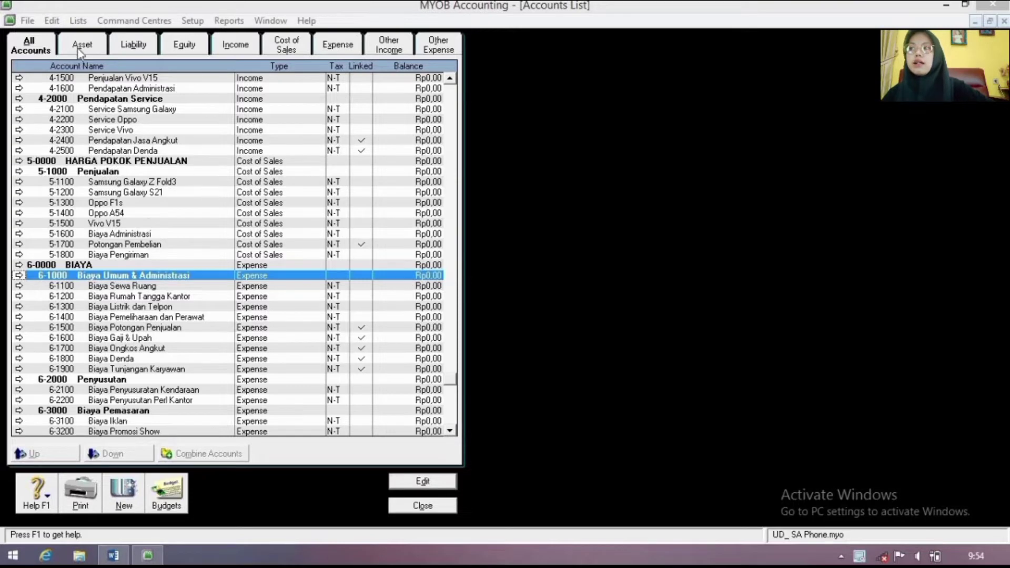
Step: Rename the GST tax code to PPN and begin typing the description 'Pajak Pertambahan Nilai'
{"action": "left_click", "coordinate": [78, 21]}
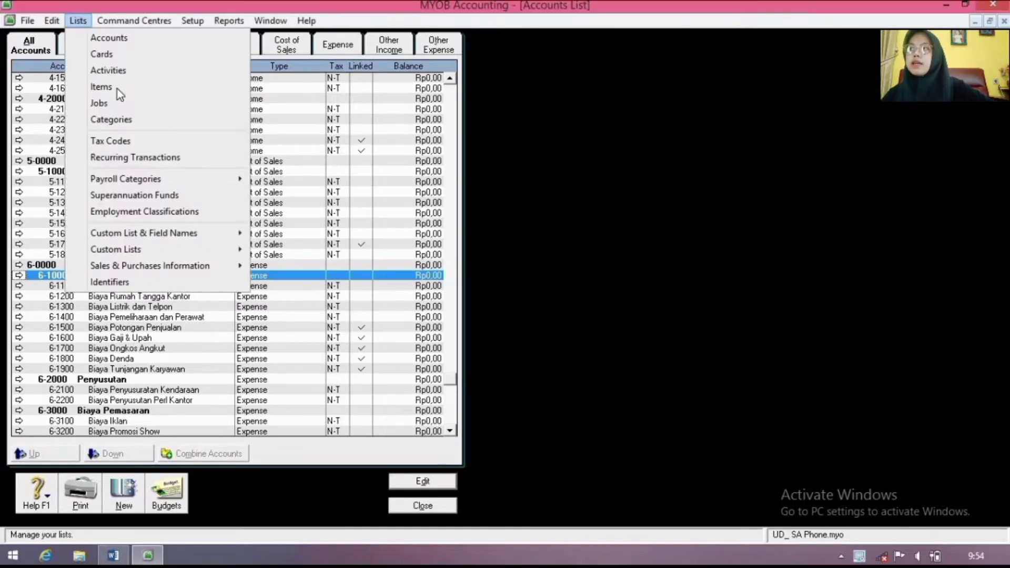
{"action": "left_click", "coordinate": [127, 141]}
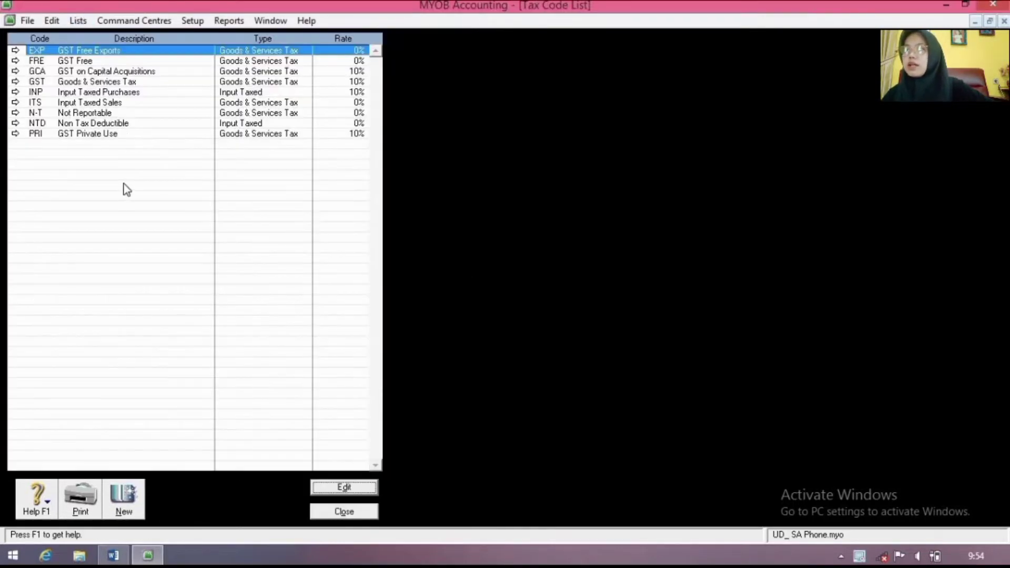
{"action": "left_click", "coordinate": [46, 83]}
{"action": "double_click", "coordinate": [45, 84]}
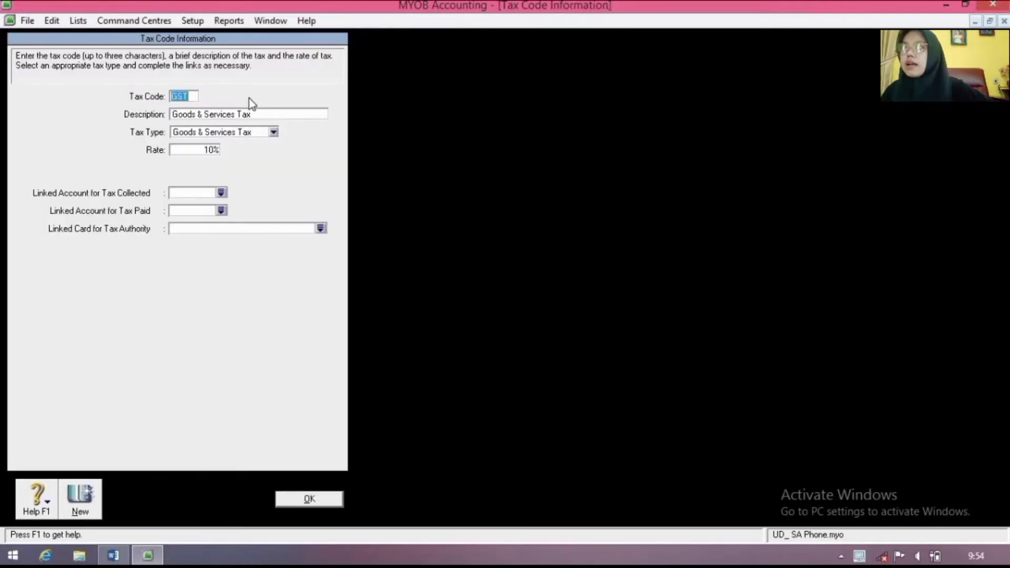
{"action": "type", "text": "PP"}
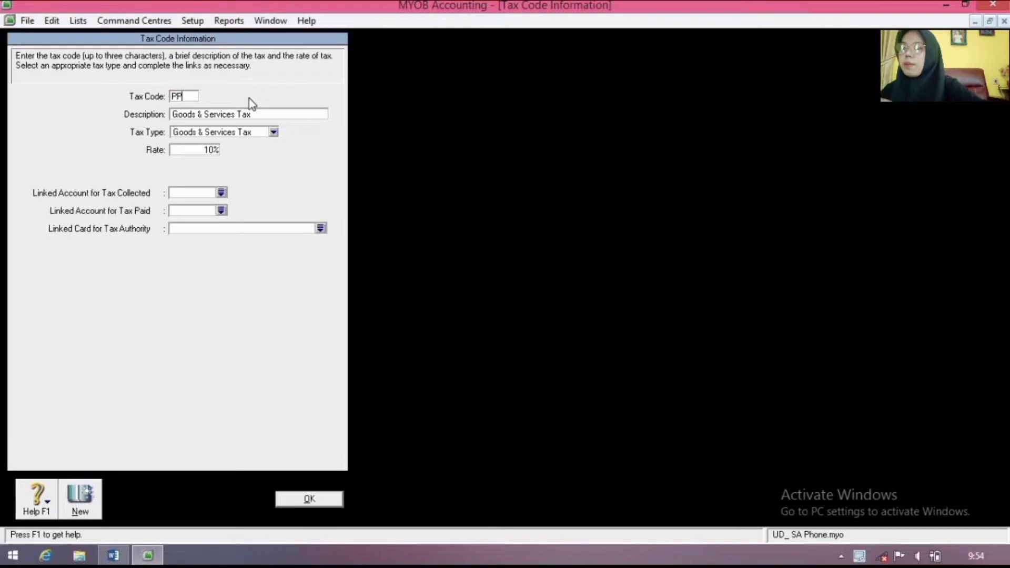
{"action": "type", "text": "N"}
{"action": "left_click", "coordinate": [239, 113]}
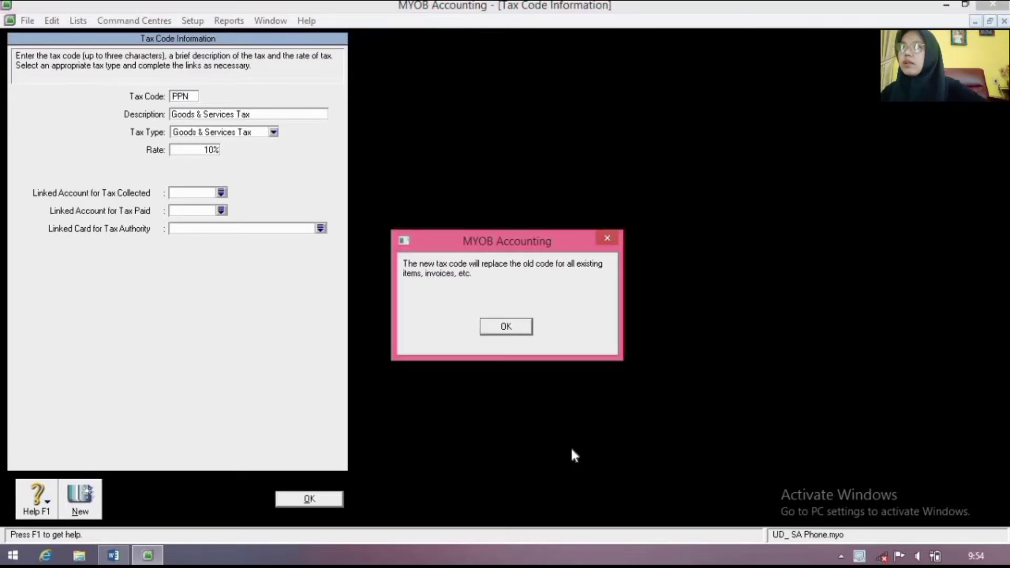
{"action": "left_click", "coordinate": [506, 325]}
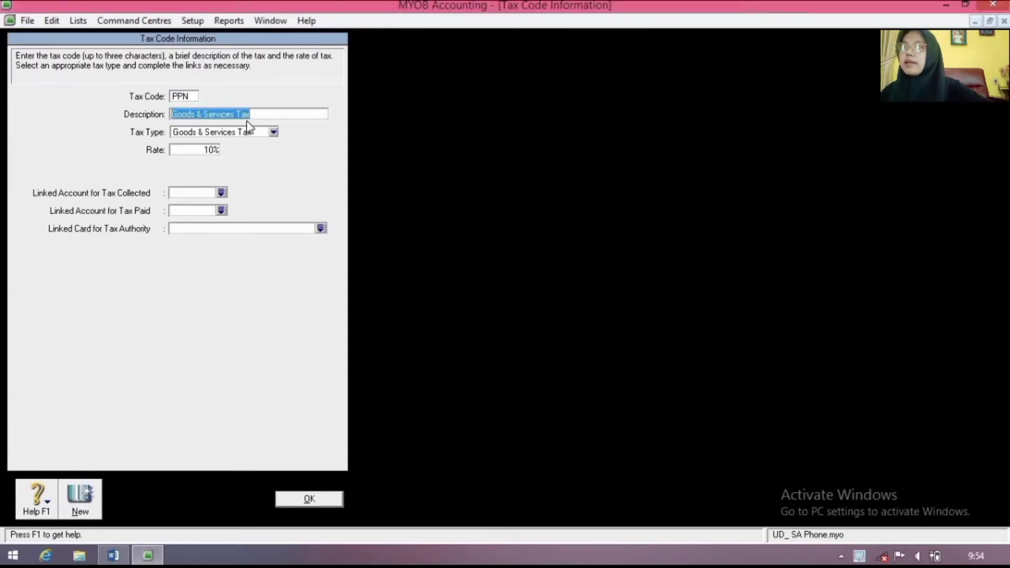
{"action": "type", "text": "Pajak"}
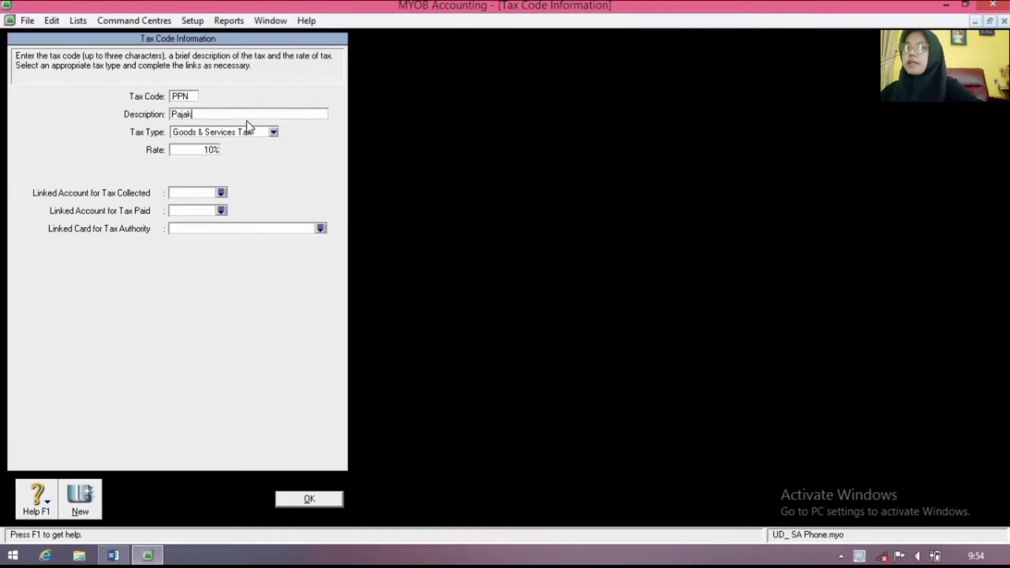
{"action": "type", "text": " Pert"}
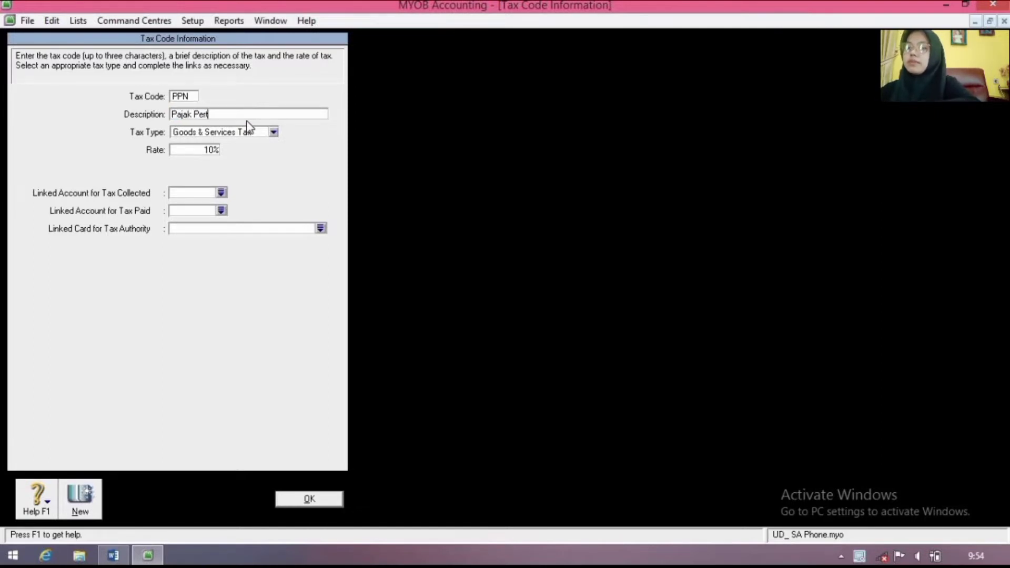
{"action": "type", "text": "ambahan N"}
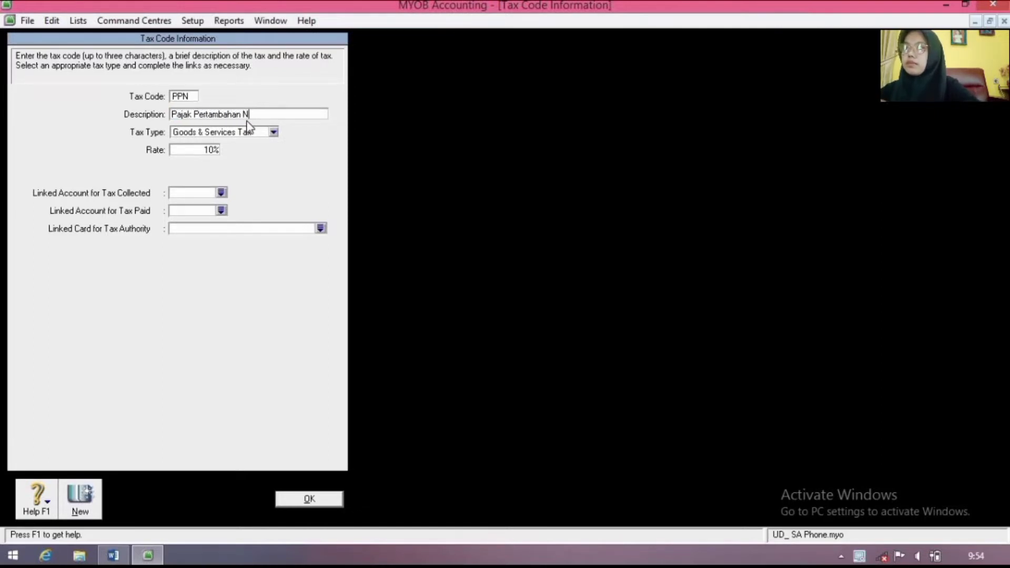
{"action": "type", "text": "ilai"}
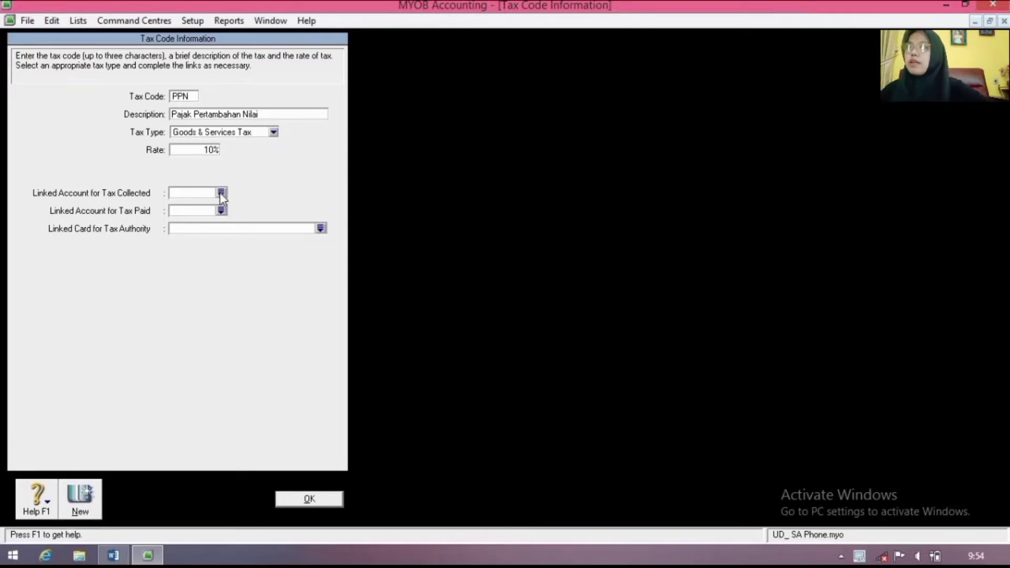
Step: Link PPN to 2-1400 PPN Keluaran (collected) and 2-1500 PPN Masukan (paid), save, close the list
{"action": "left_click", "coordinate": [221, 193]}
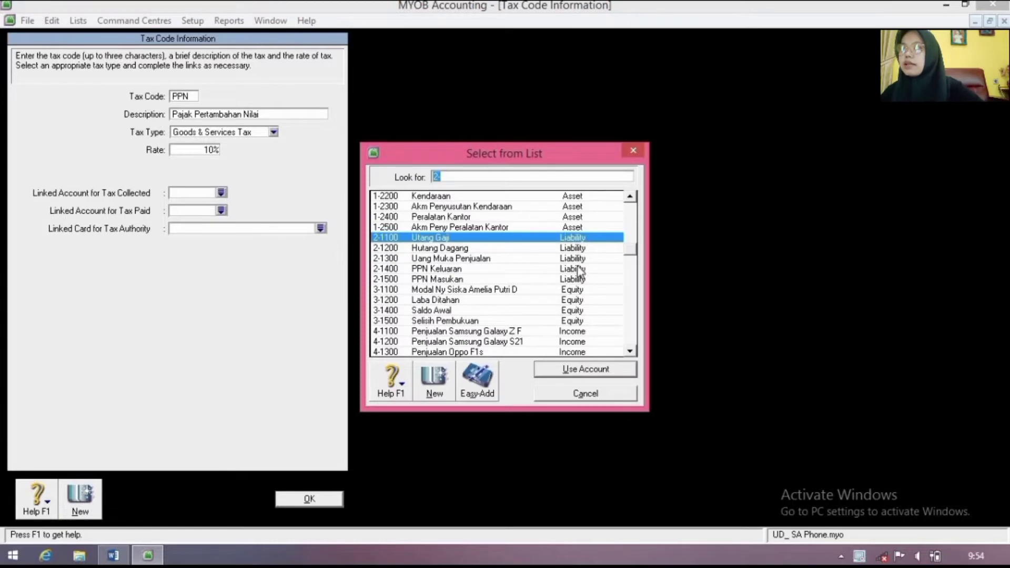
{"action": "type", "text": "2-1400"}
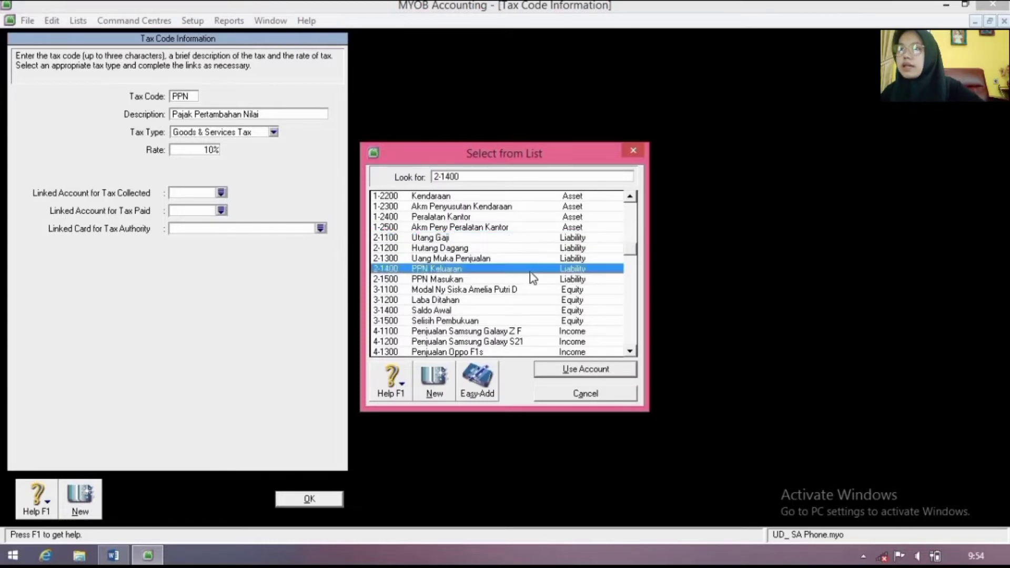
{"action": "left_click", "coordinate": [592, 370]}
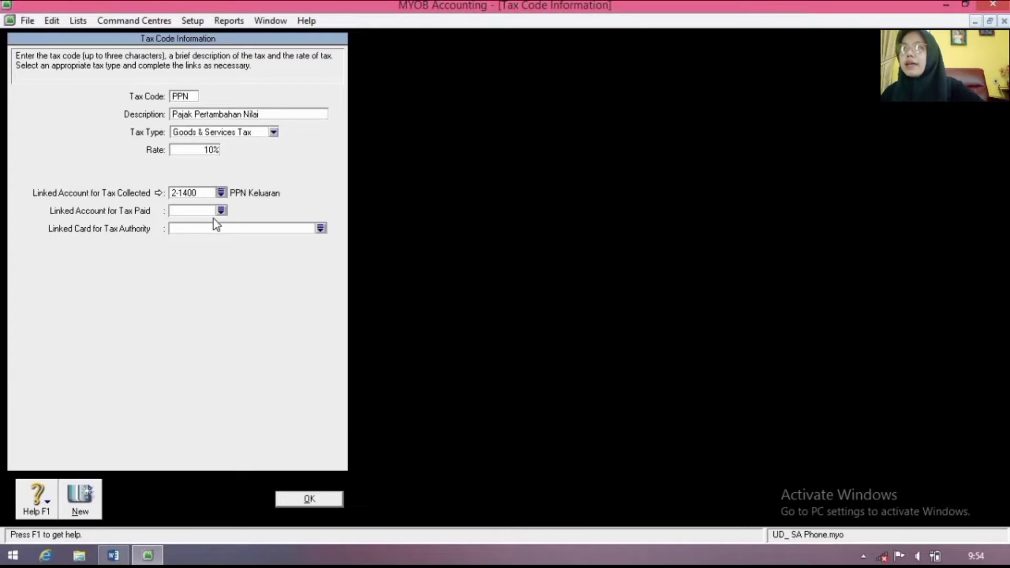
{"action": "left_click", "coordinate": [221, 211]}
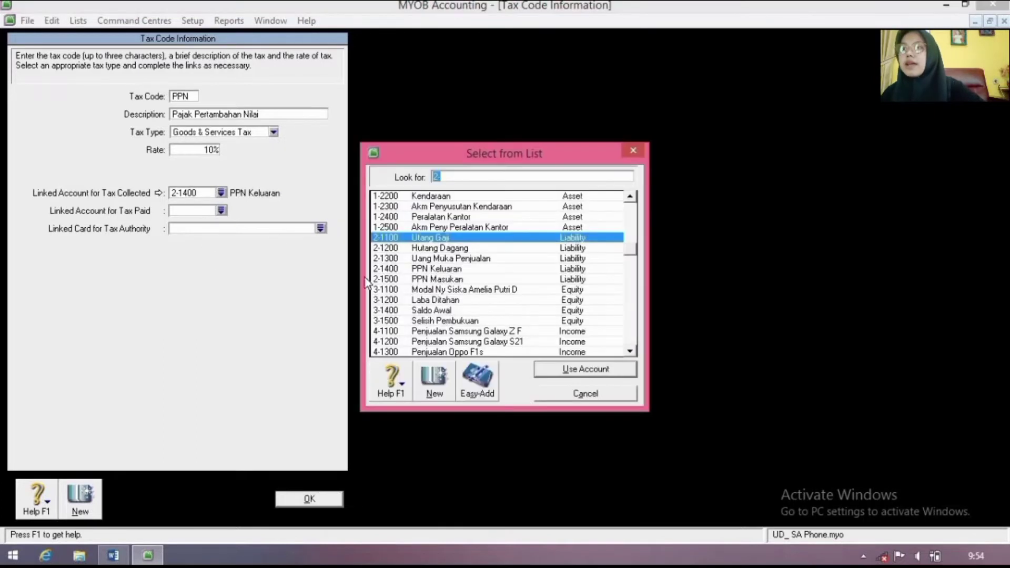
{"action": "left_click", "coordinate": [448, 279]}
{"action": "left_click", "coordinate": [555, 370]}
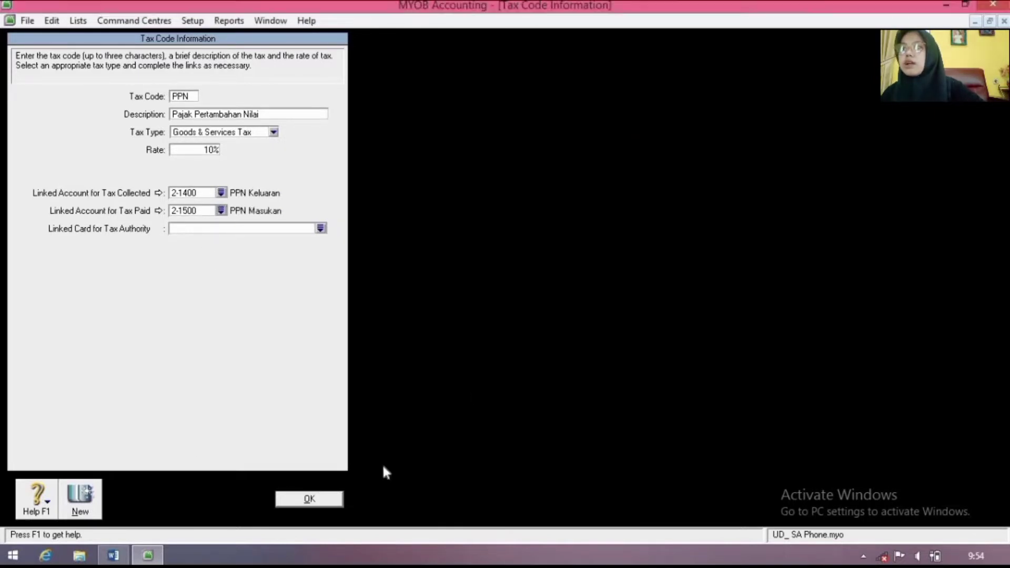
{"action": "left_click", "coordinate": [322, 500]}
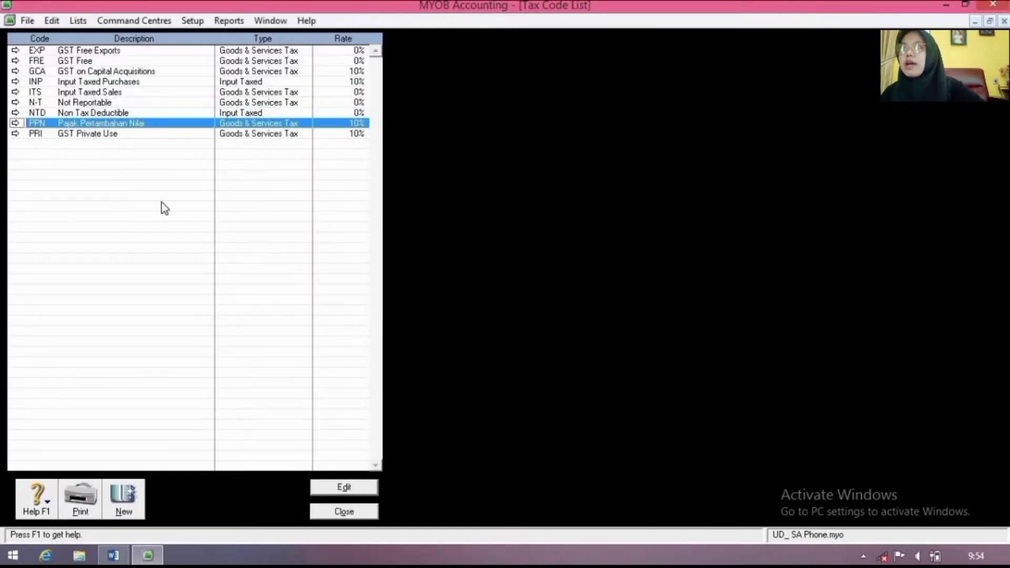
{"action": "left_click", "coordinate": [336, 516]}
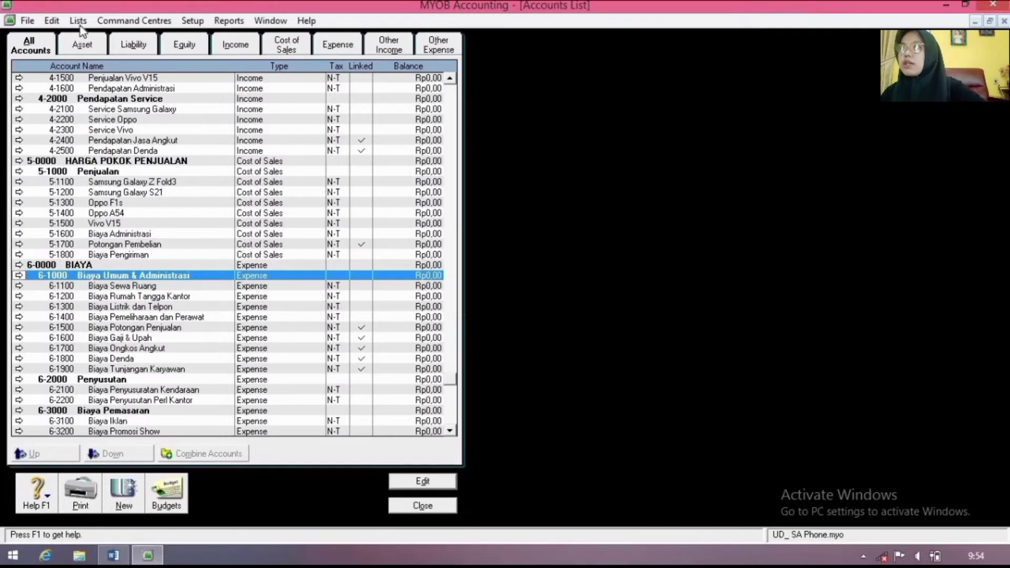
Step: Create category BDG 'Bandung' with description 'Cabang Kota Bandung'
{"action": "left_click", "coordinate": [79, 24]}
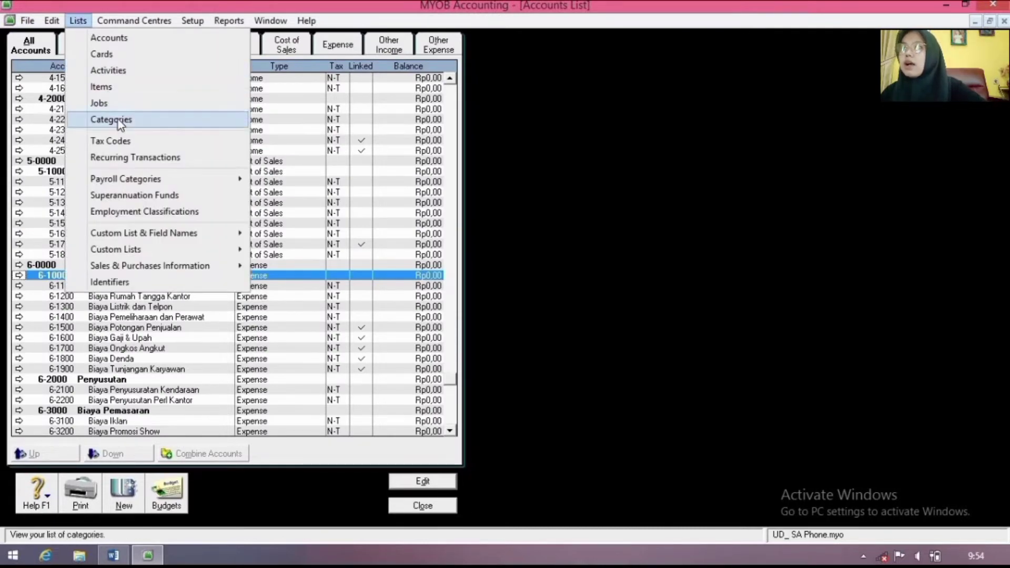
{"action": "left_click", "coordinate": [117, 119]}
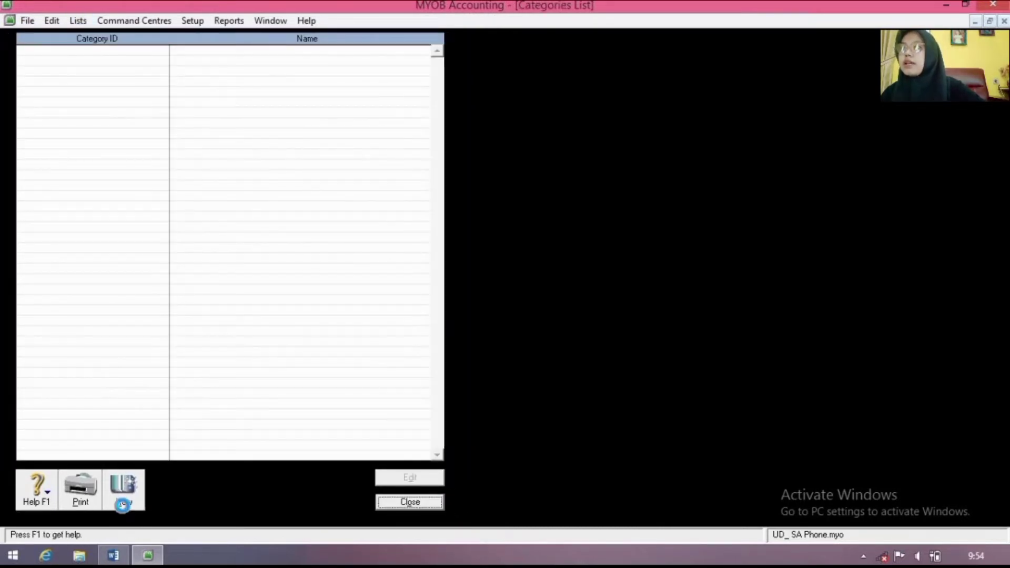
{"action": "left_click", "coordinate": [122, 504]}
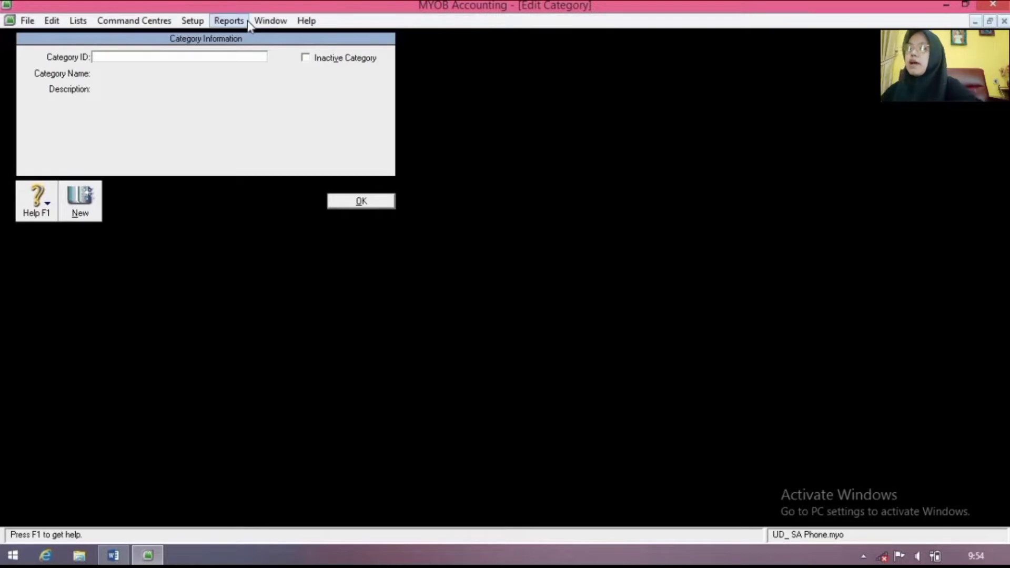
{"action": "type", "text": "B"}
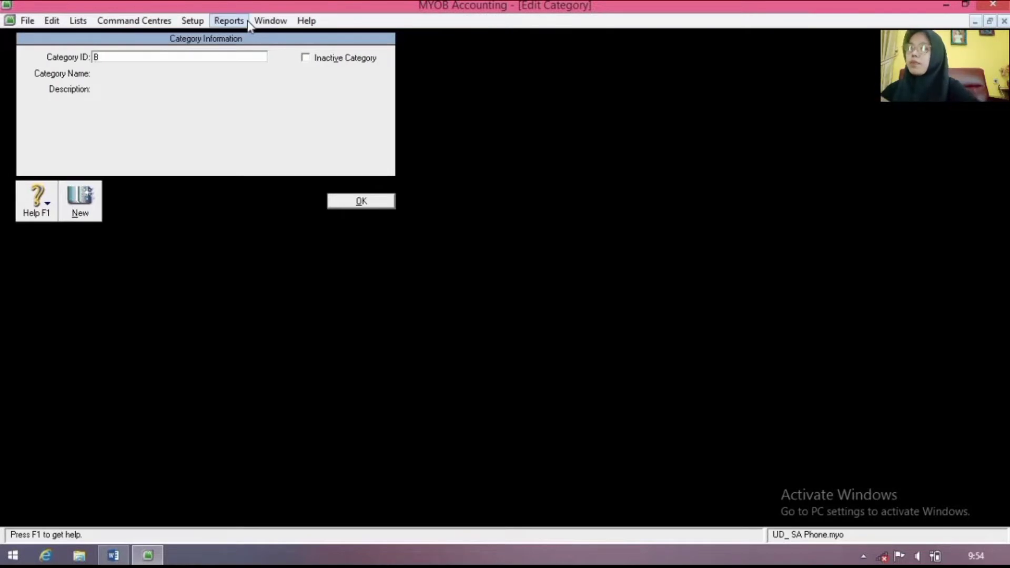
{"action": "type", "text": "DG"}
{"action": "key", "text": "Tab"}
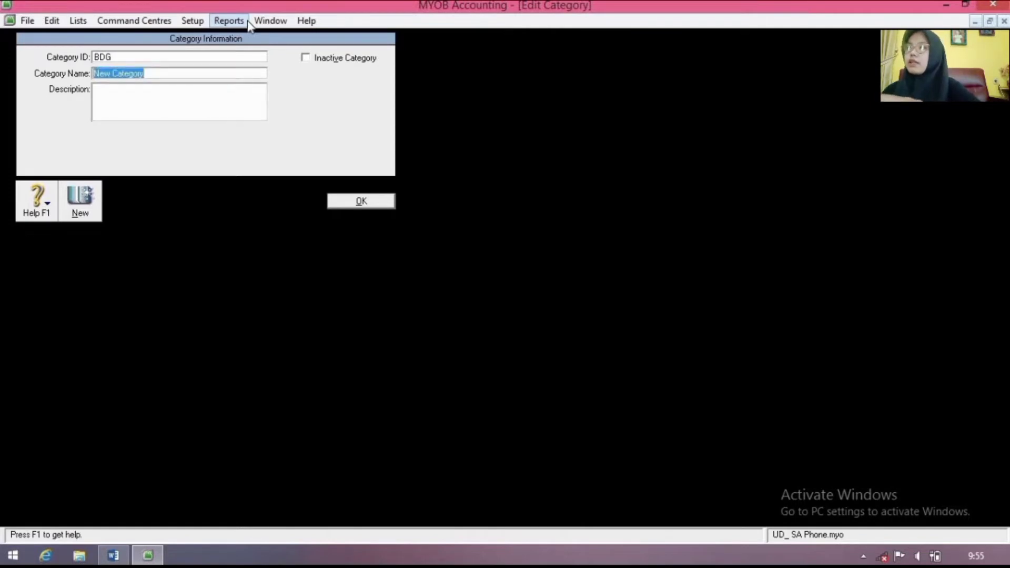
{"action": "type", "text": "Bandung"}
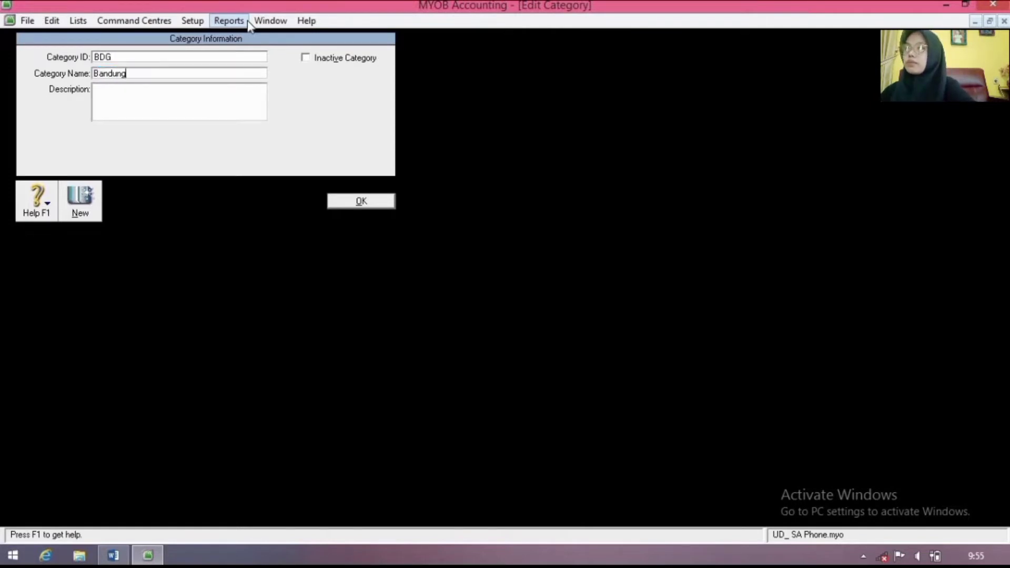
{"action": "left_click", "coordinate": [241, 99]}
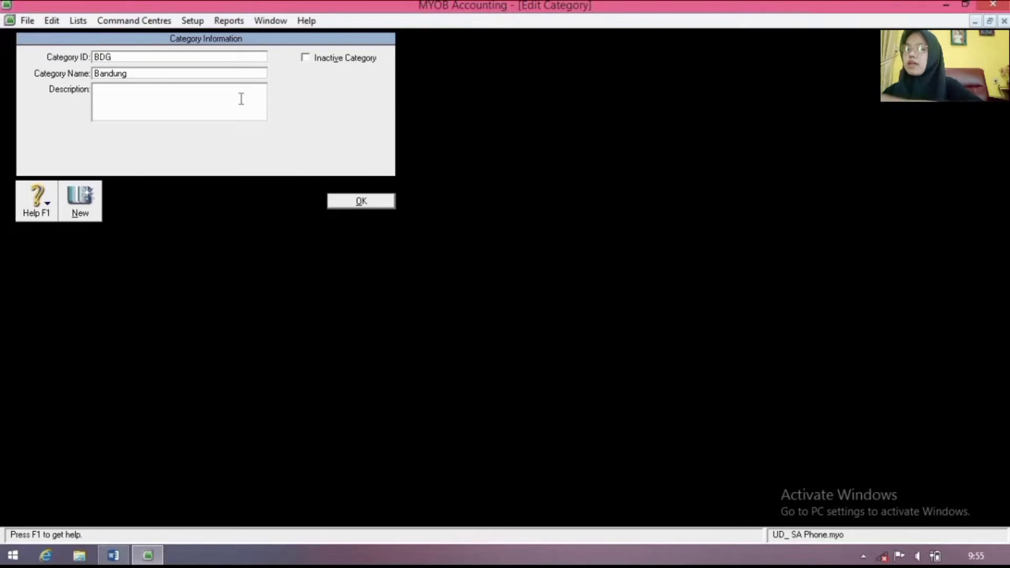
{"action": "type", "text": "Cabang K"}
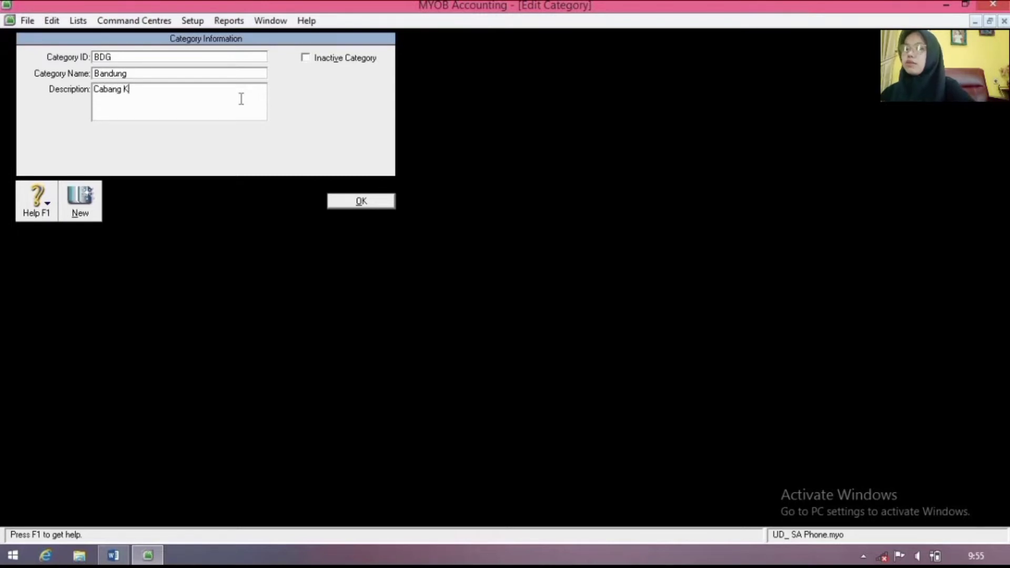
{"action": "type", "text": "ota Bandung"}
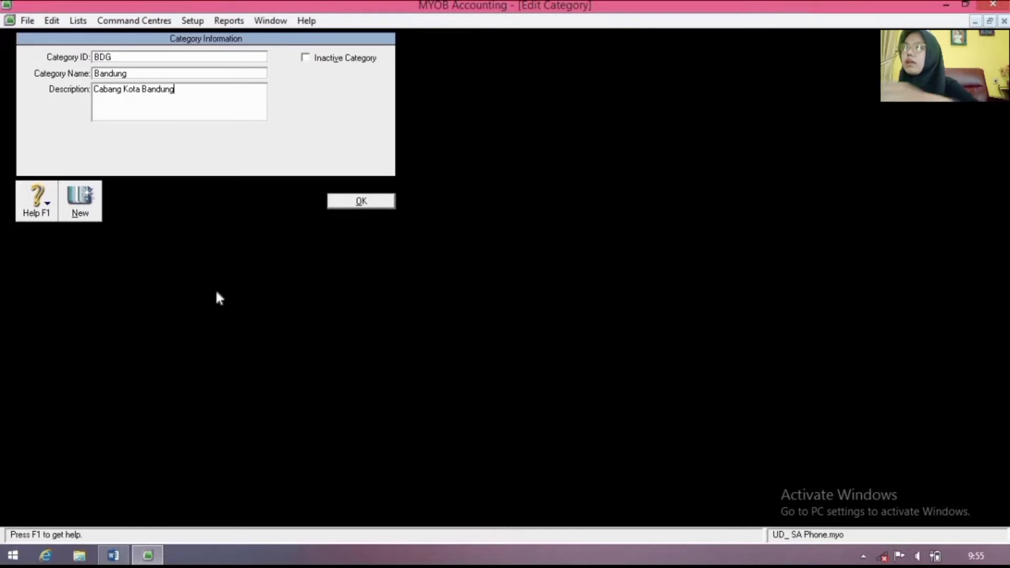
{"action": "left_click", "coordinate": [365, 202]}
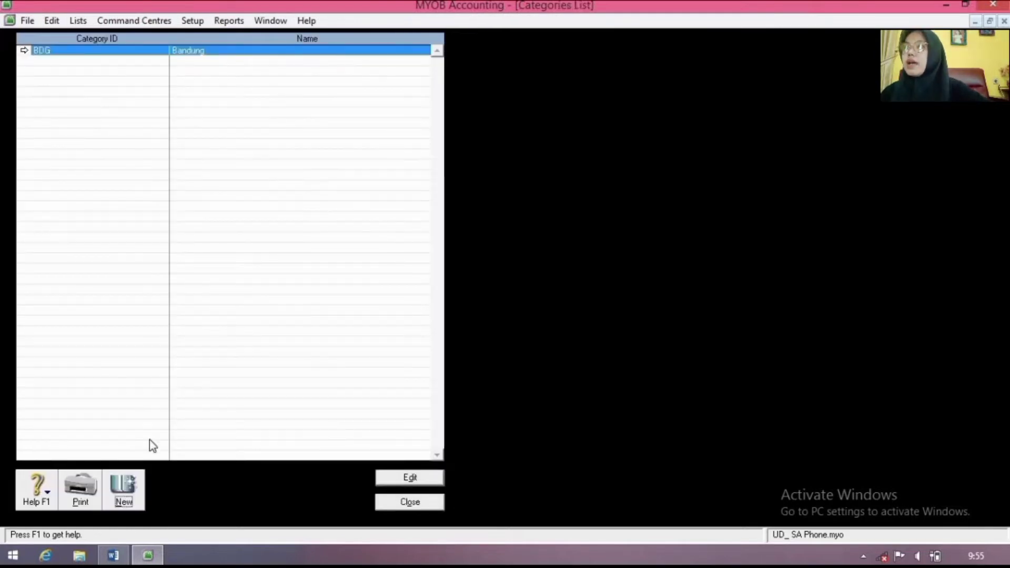
Step: Create category JKT 'Jakarta' with description 'Cabang Kota Jakarta'
{"action": "left_click", "coordinate": [123, 501]}
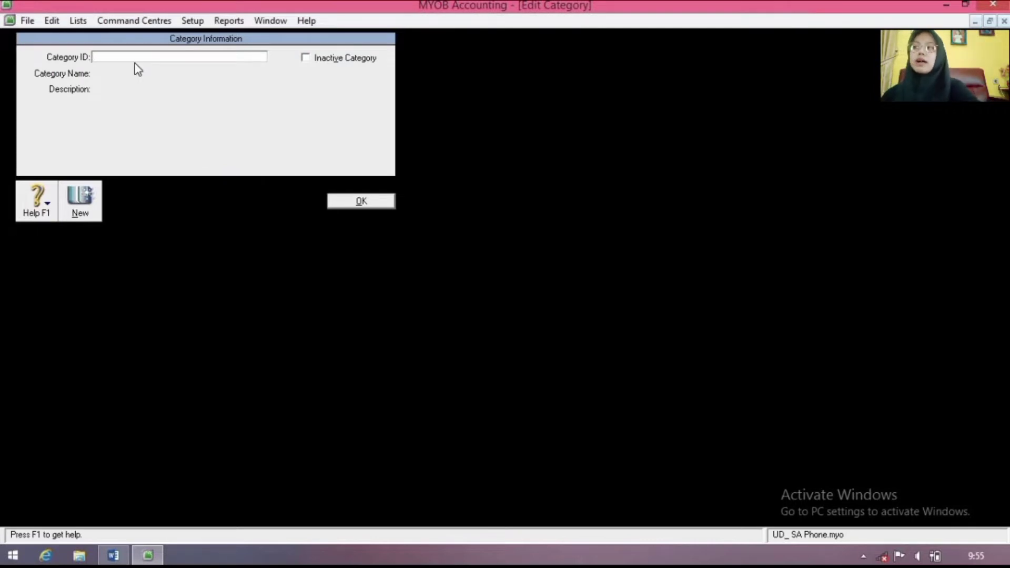
{"action": "type", "text": "J"}
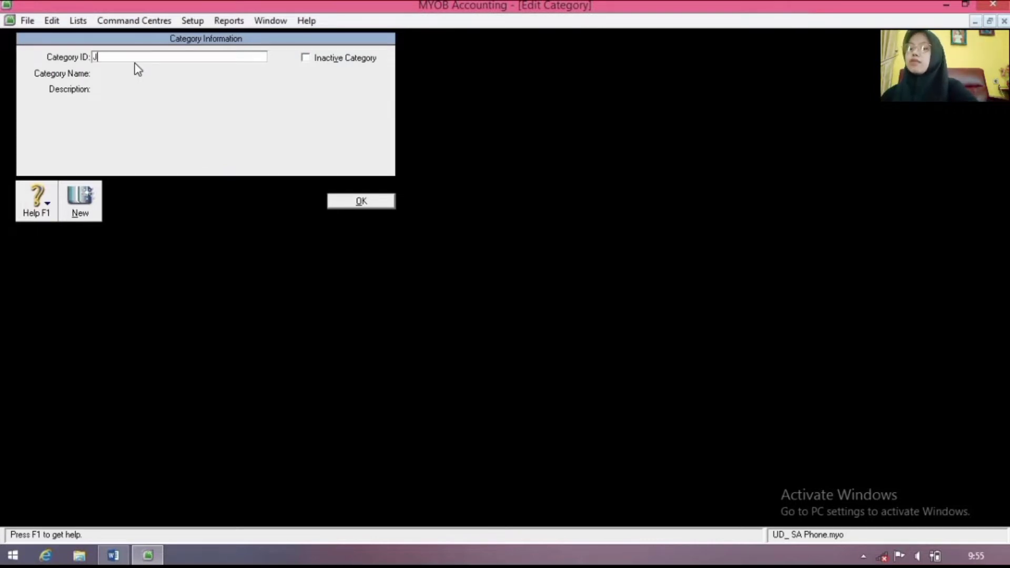
{"action": "type", "text": "KT"}
{"action": "key", "text": "Tab"}
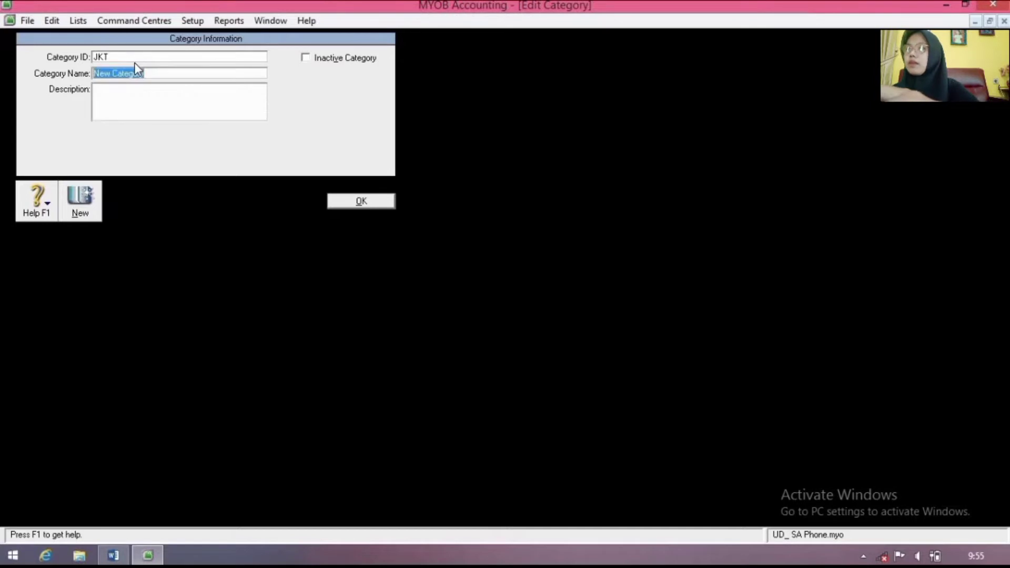
{"action": "type", "text": "Jakarta"}
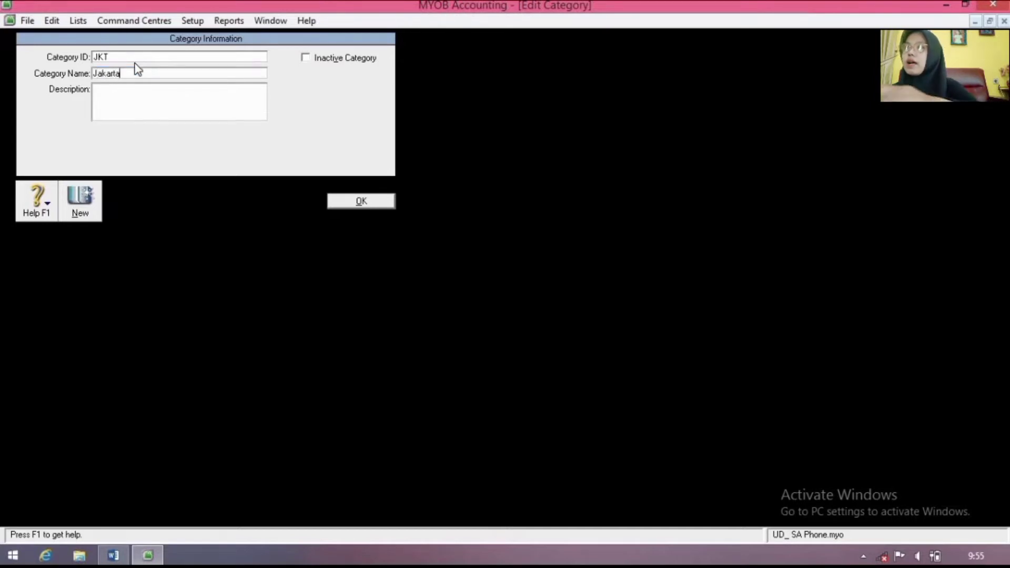
{"action": "key", "text": "Tab"}
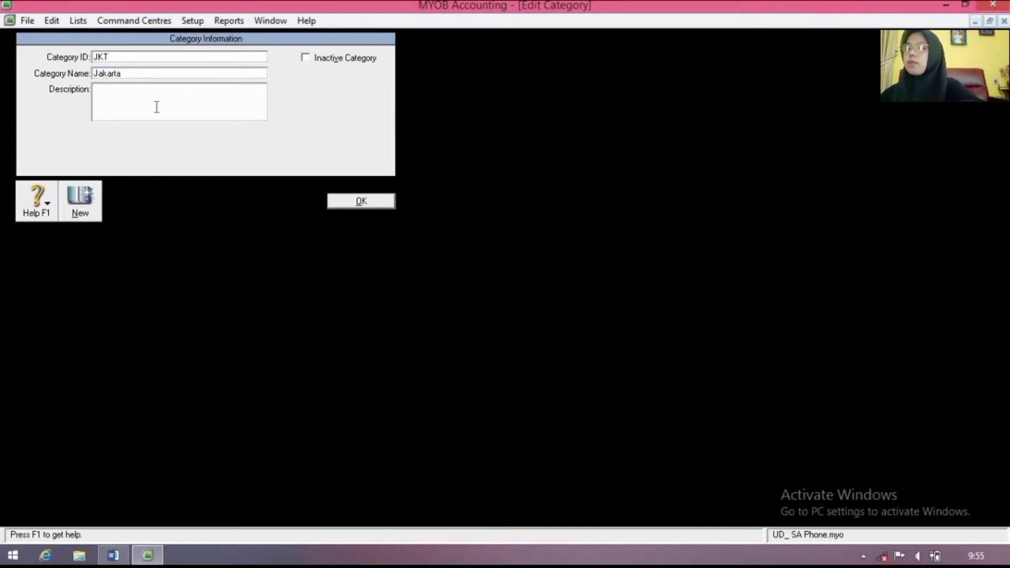
{"action": "type", "text": "Cabang"}
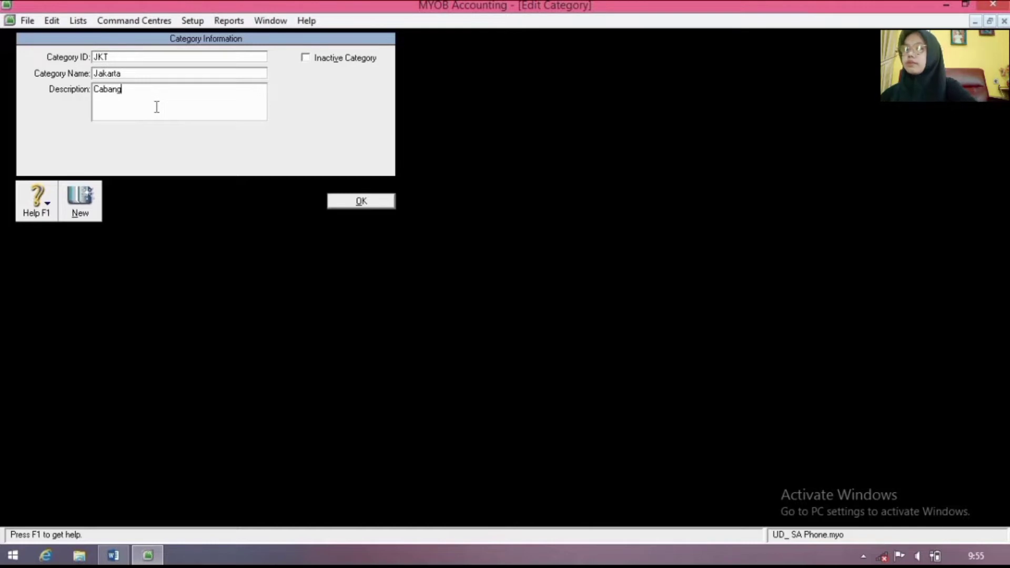
{"action": "type", "text": " Kota K"}
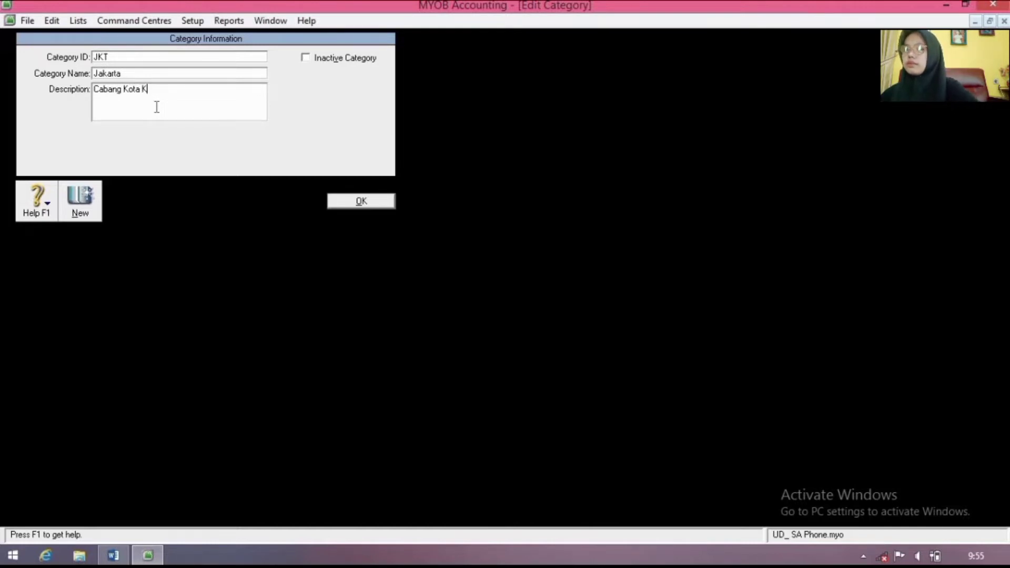
{"action": "key", "text": "BackSpace"}
{"action": "type", "text": "Jaka"}
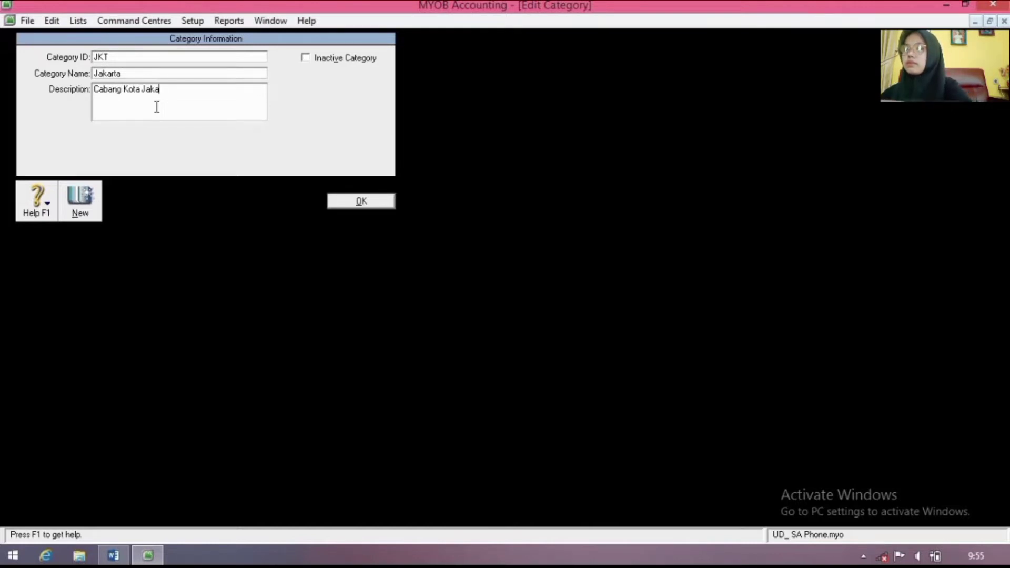
{"action": "type", "text": "rta"}
{"action": "left_click", "coordinate": [337, 207]}
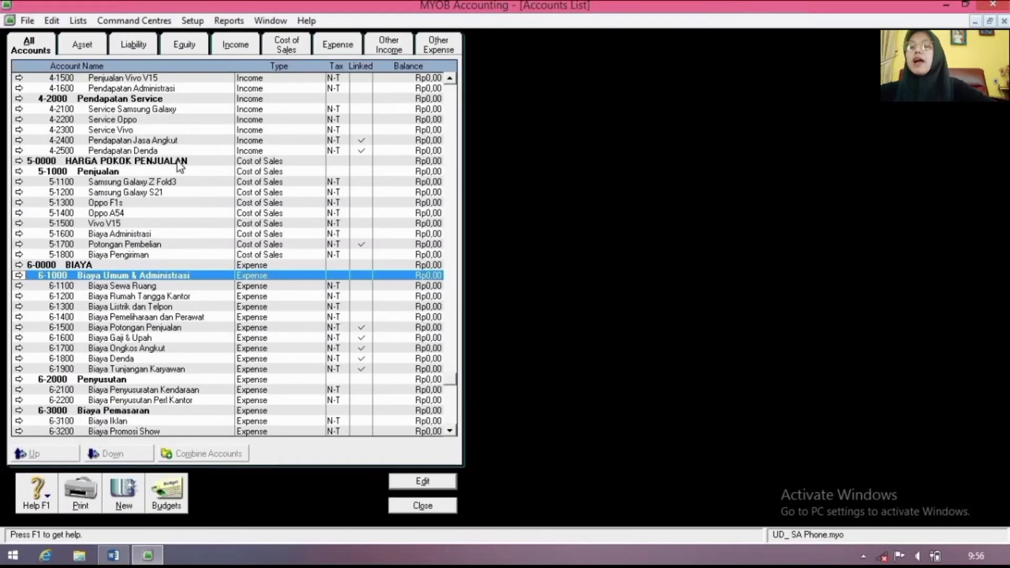
Step: Create job JB named 'Jual Beli' in the Jobs List
{"action": "left_click", "coordinate": [82, 20]}
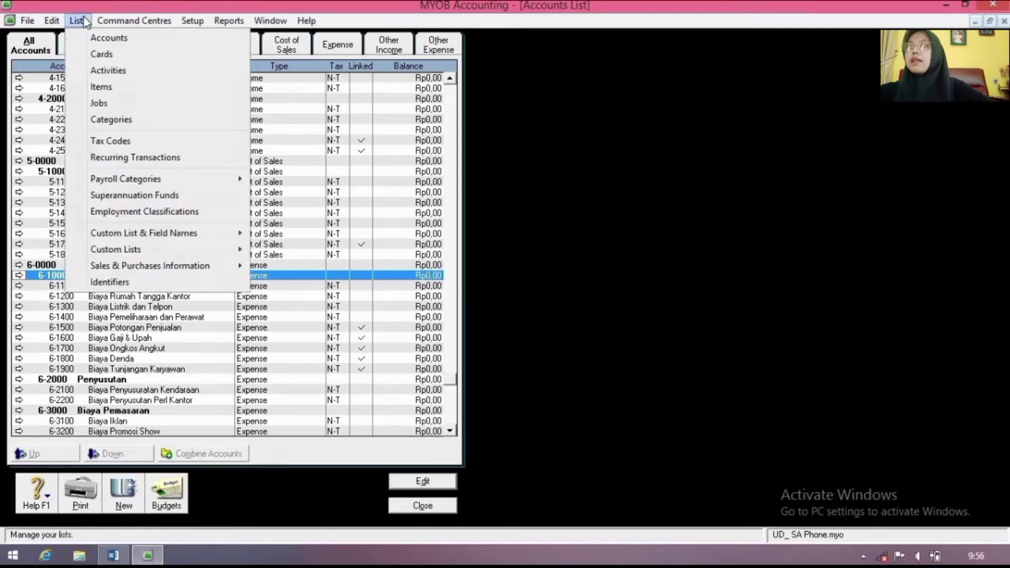
{"action": "left_click", "coordinate": [80, 22]}
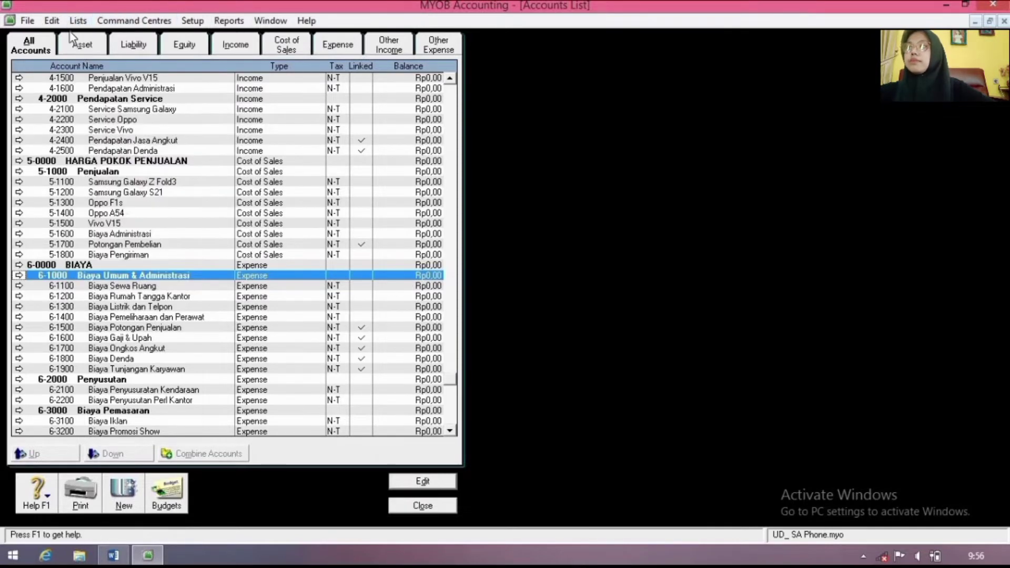
{"action": "left_click", "coordinate": [78, 20]}
{"action": "left_click", "coordinate": [108, 103]}
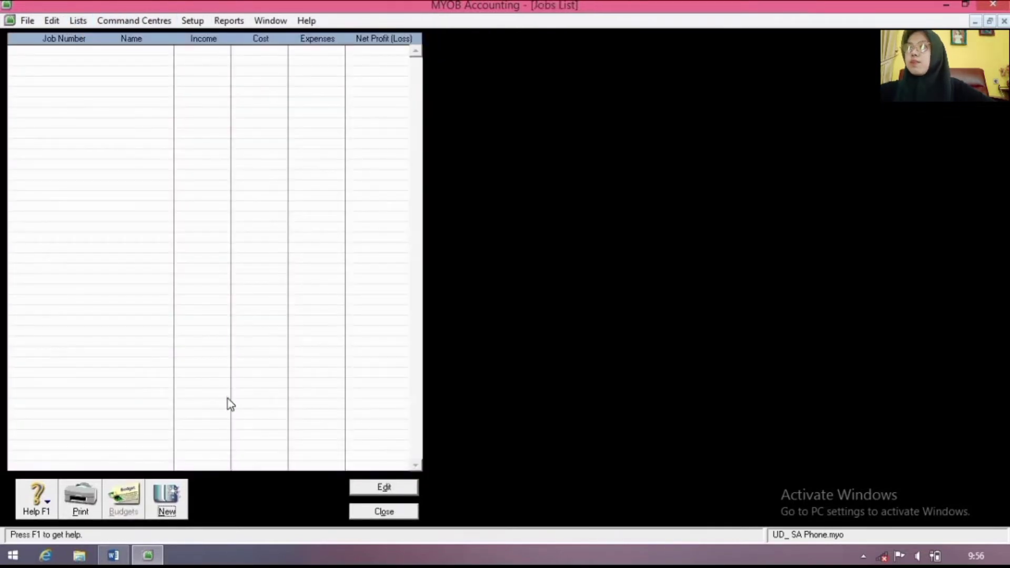
{"action": "left_click", "coordinate": [167, 502]}
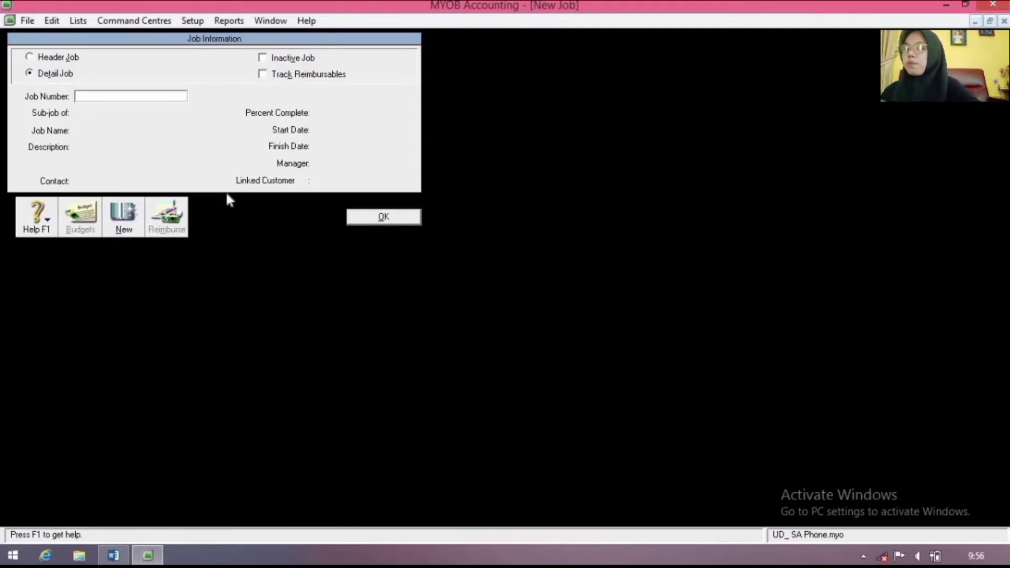
{"action": "type", "text": "JB"}
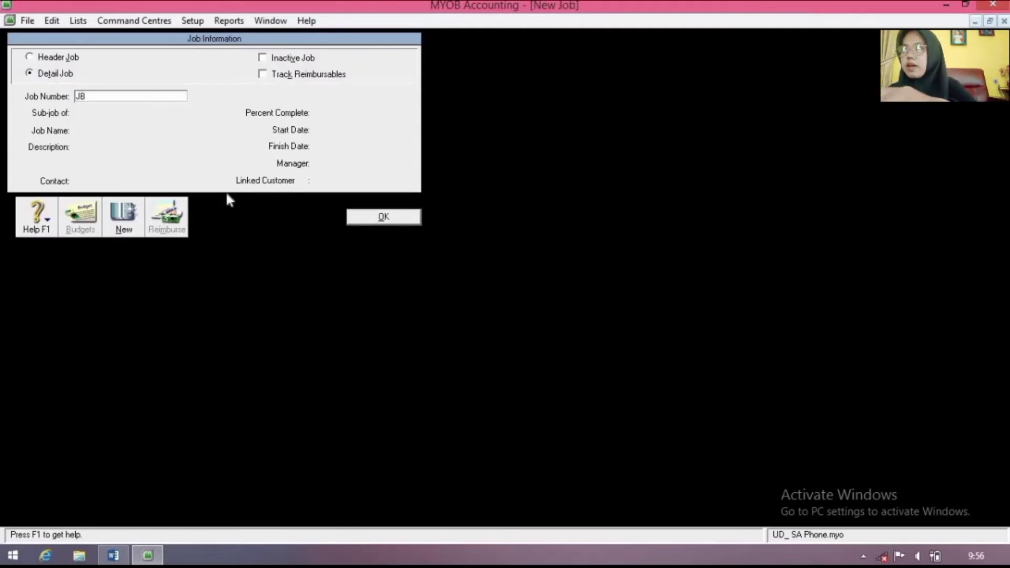
{"action": "key", "text": "Tab"}
{"action": "left_click", "coordinate": [107, 128]}
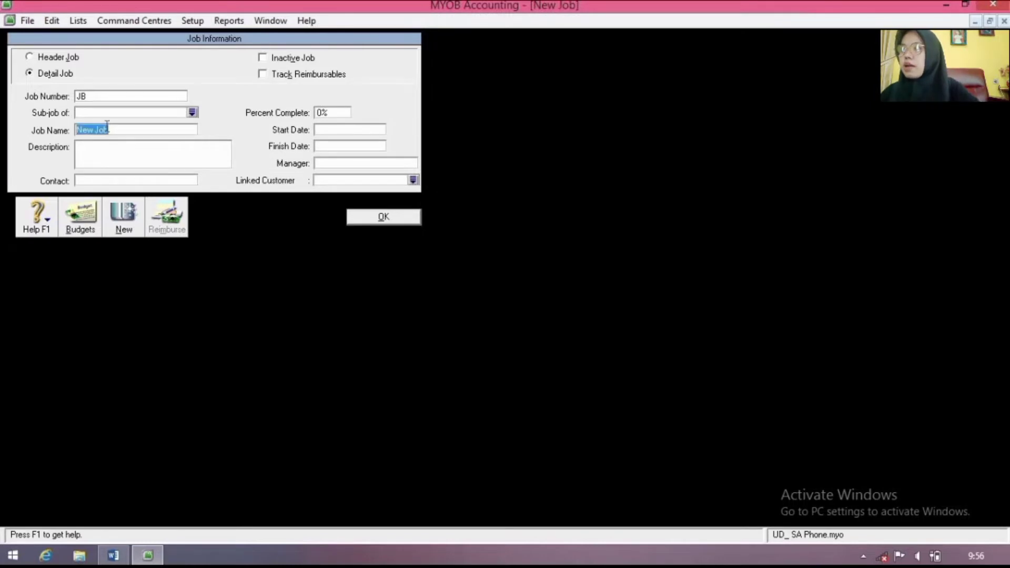
{"action": "type", "text": "Jual "}
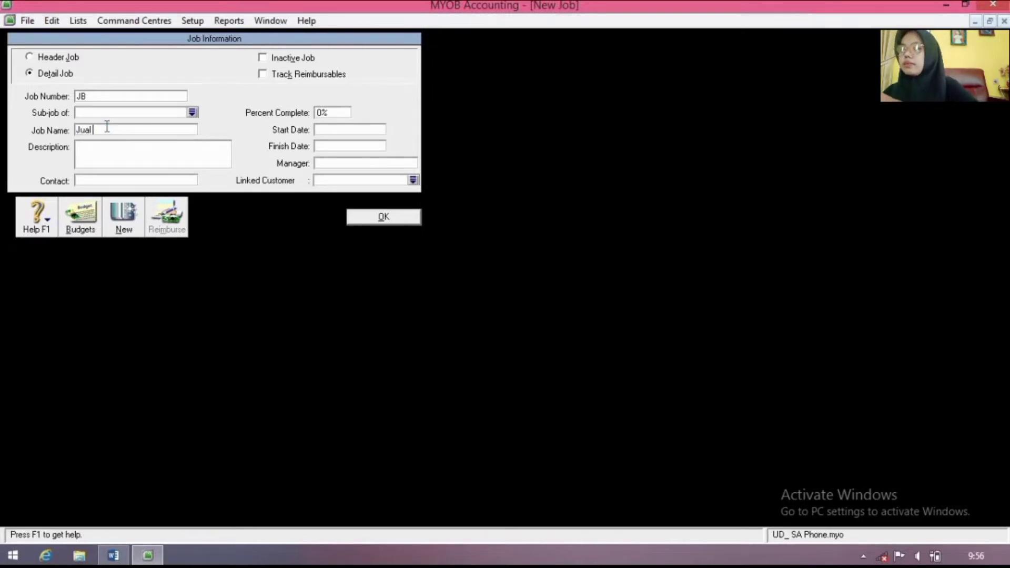
{"action": "type", "text": "Beli"}
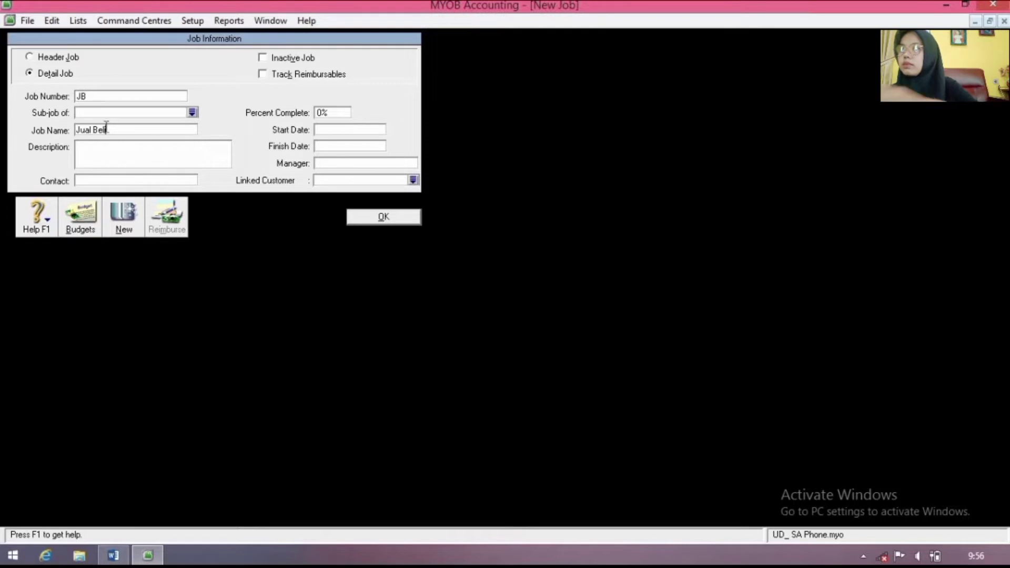
{"action": "left_click", "coordinate": [136, 230]}
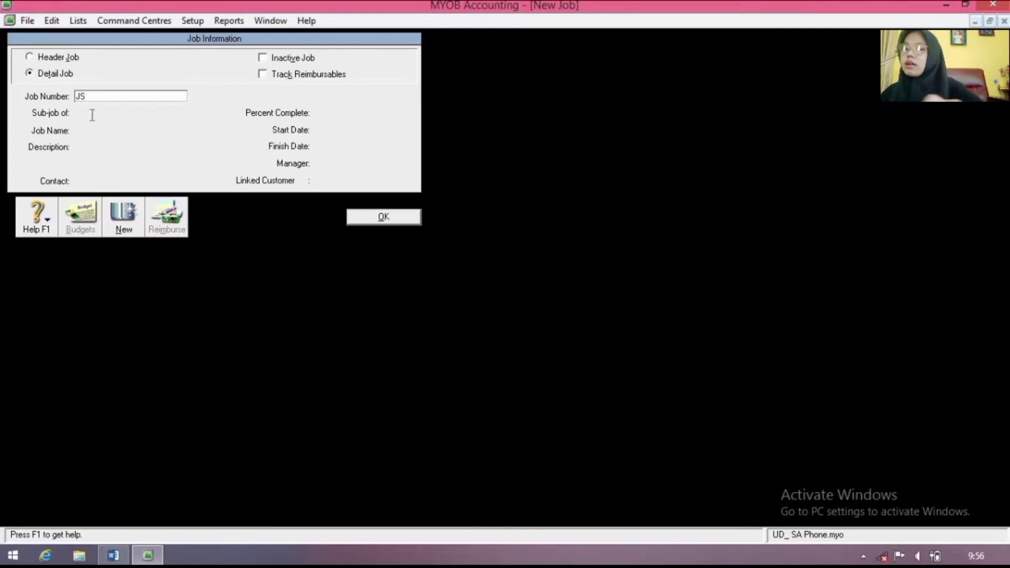
Step: Create job JS named 'Jasa Services' and close the Jobs List
{"action": "key", "text": "Tab"}
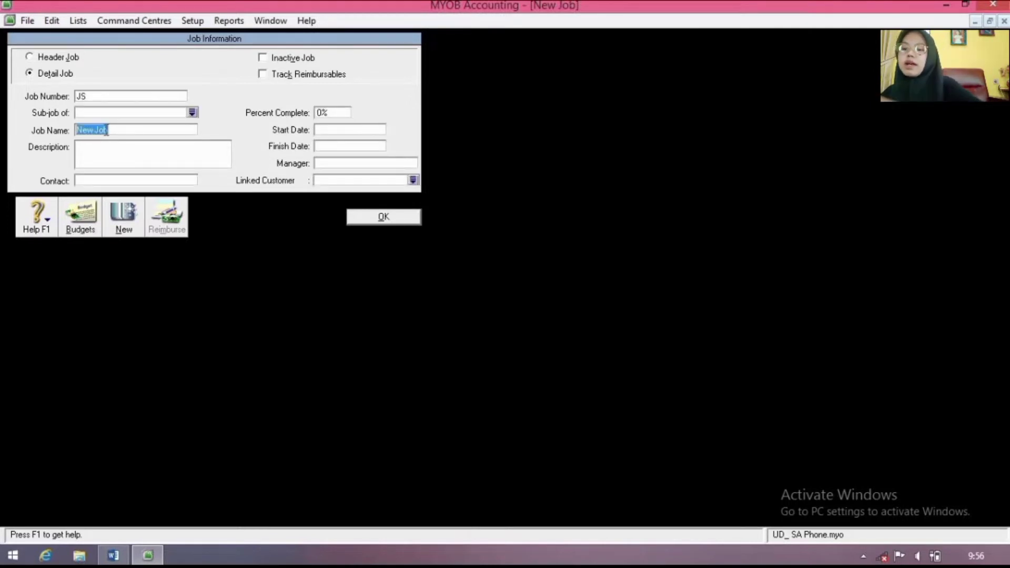
{"action": "type", "text": "Jasa S"}
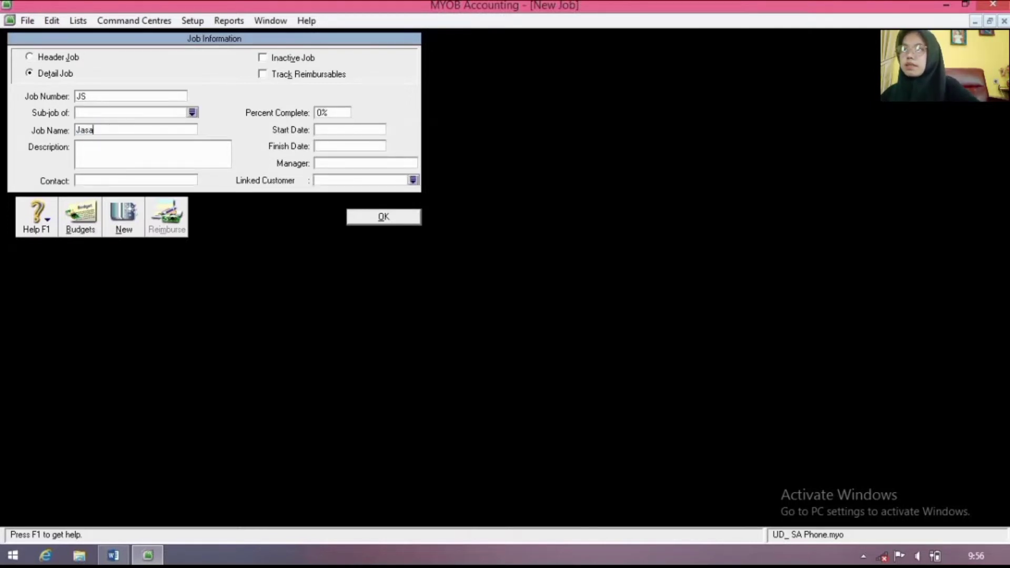
{"action": "type", "text": "e"}
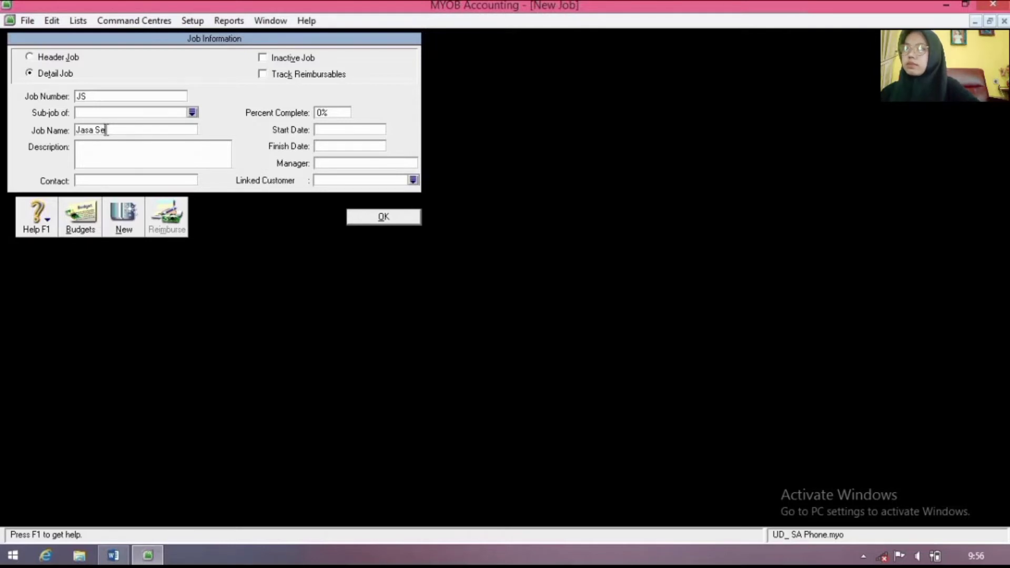
{"action": "type", "text": "rvices"}
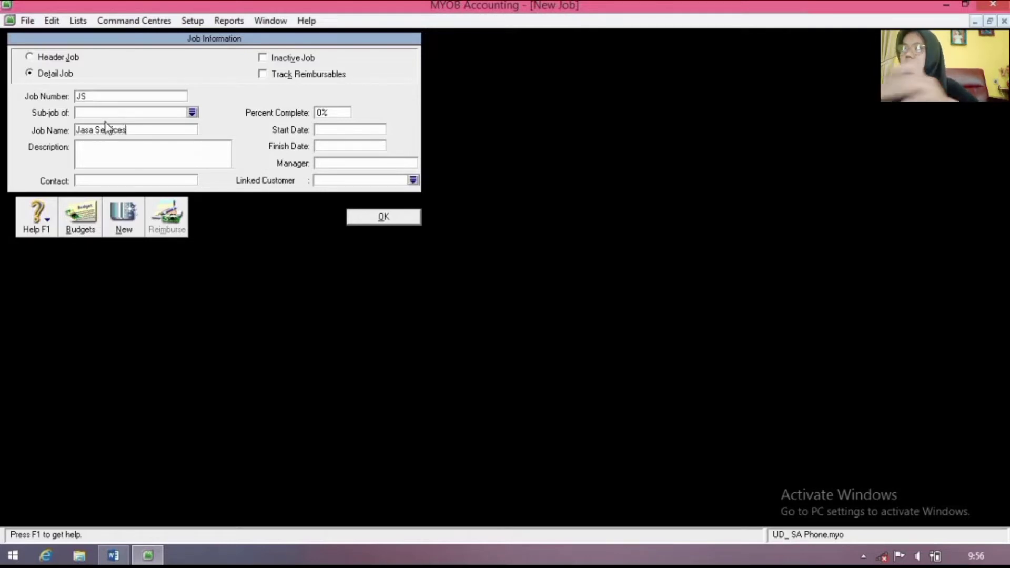
{"action": "left_click", "coordinate": [363, 216]}
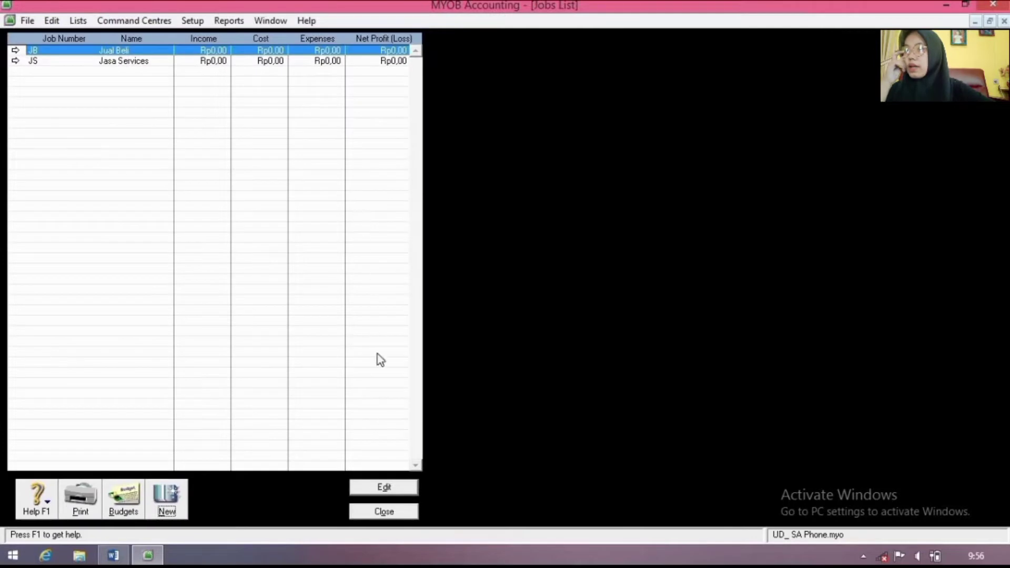
{"action": "left_click", "coordinate": [372, 517]}
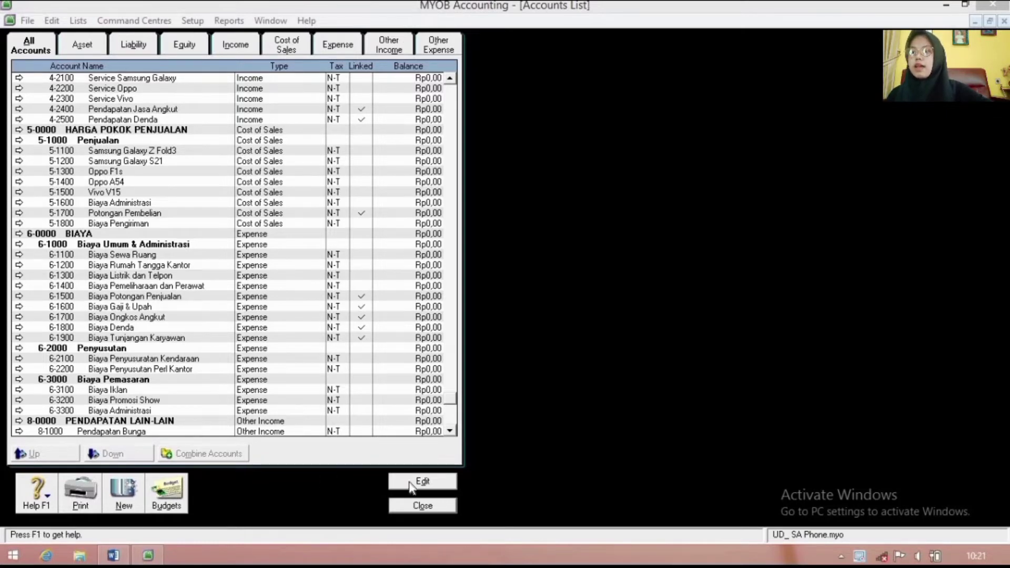
Step: Close the accounts list and start a new card from the Card File's cards list
{"action": "left_click", "coordinate": [423, 506]}
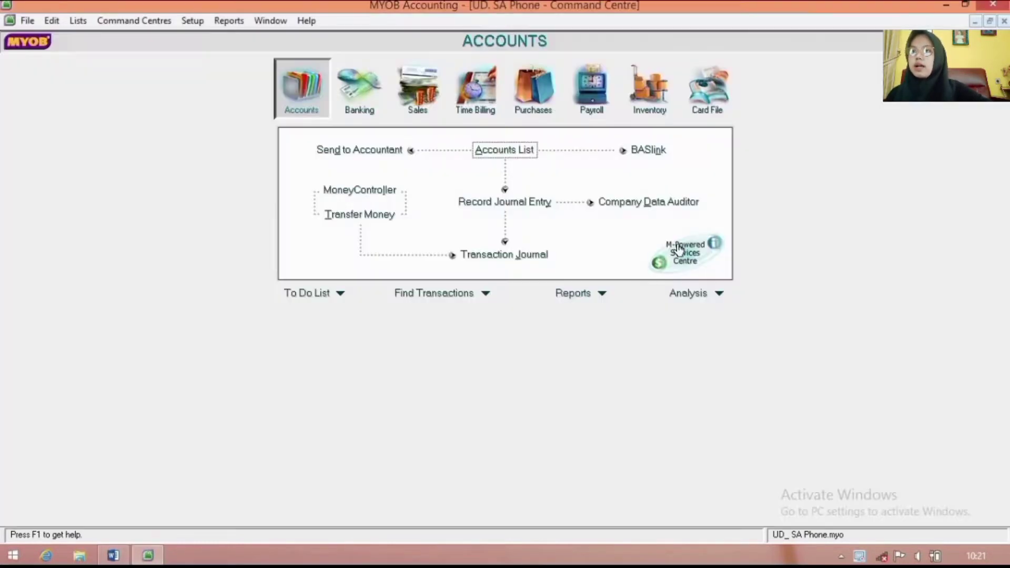
{"action": "left_click", "coordinate": [709, 112]}
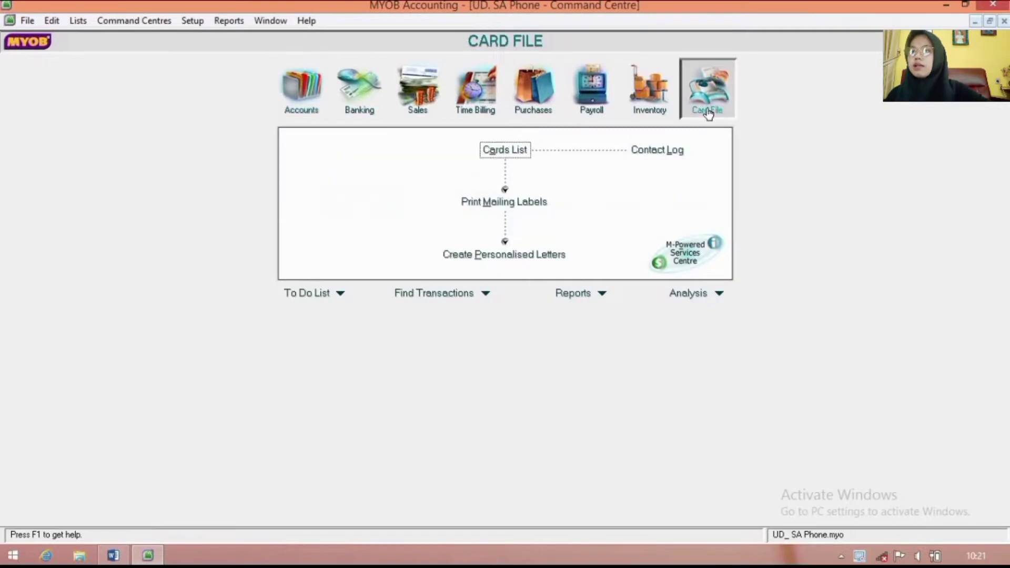
{"action": "left_click", "coordinate": [529, 154]}
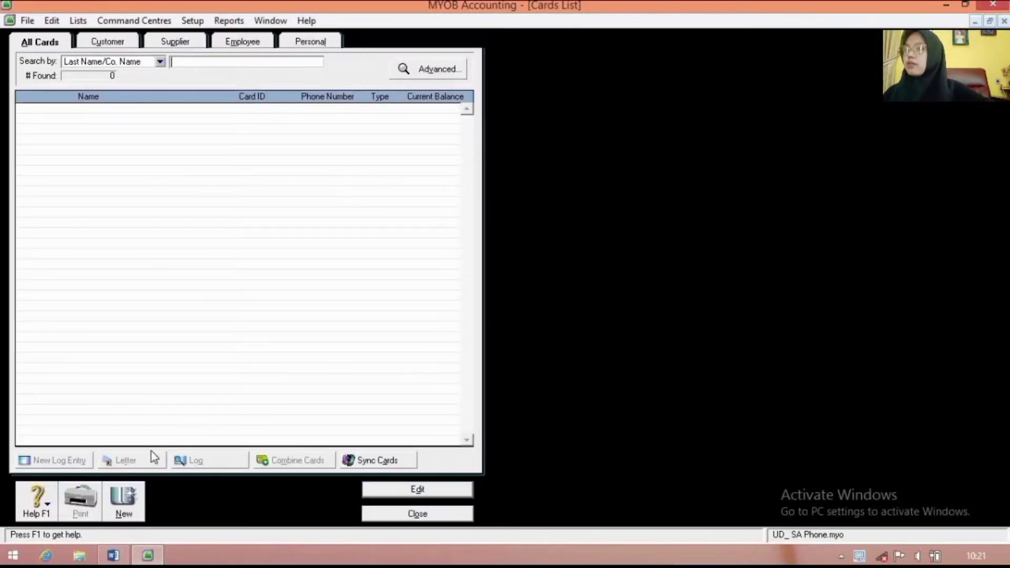
{"action": "left_click", "coordinate": [132, 496]}
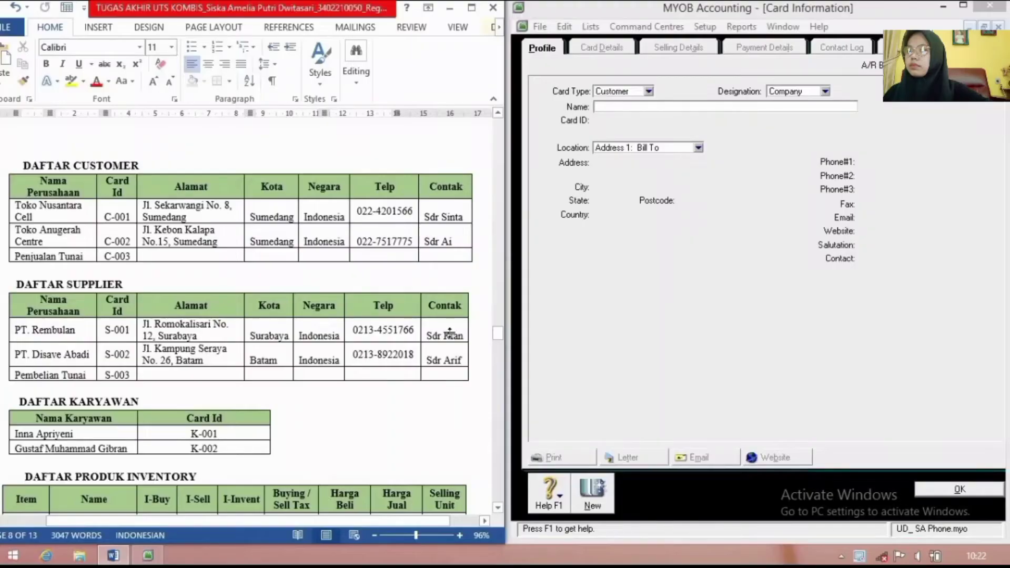
{"action": "scroll", "coordinate": [447, 333], "scroll_direction": "down", "scroll_amount": 1}
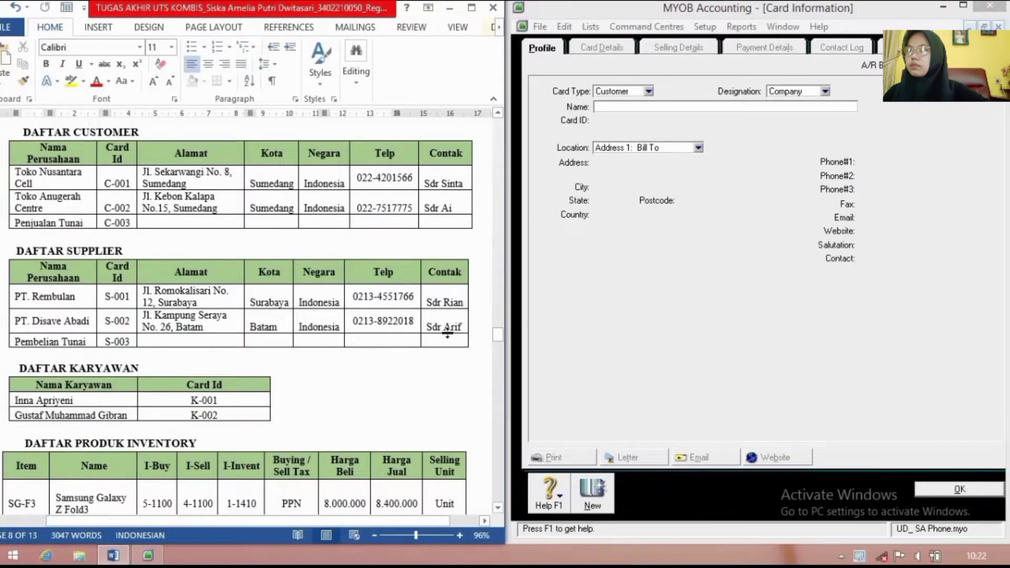
{"action": "scroll", "coordinate": [447, 332], "scroll_direction": "up", "scroll_amount": 1}
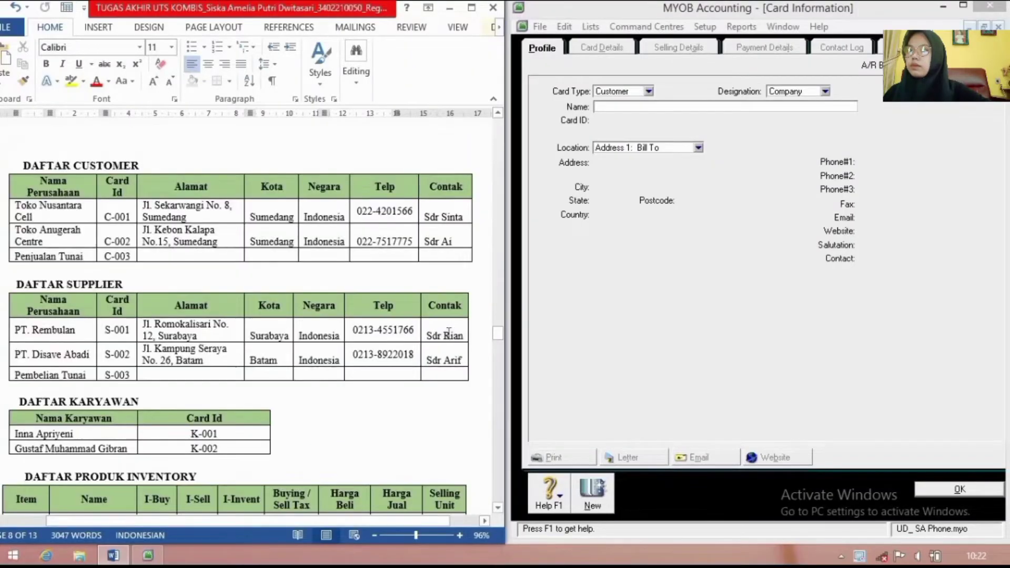
Step: Name the new customer card Toko Nusantara Cell with card ID C-001
{"action": "left_click", "coordinate": [634, 107]}
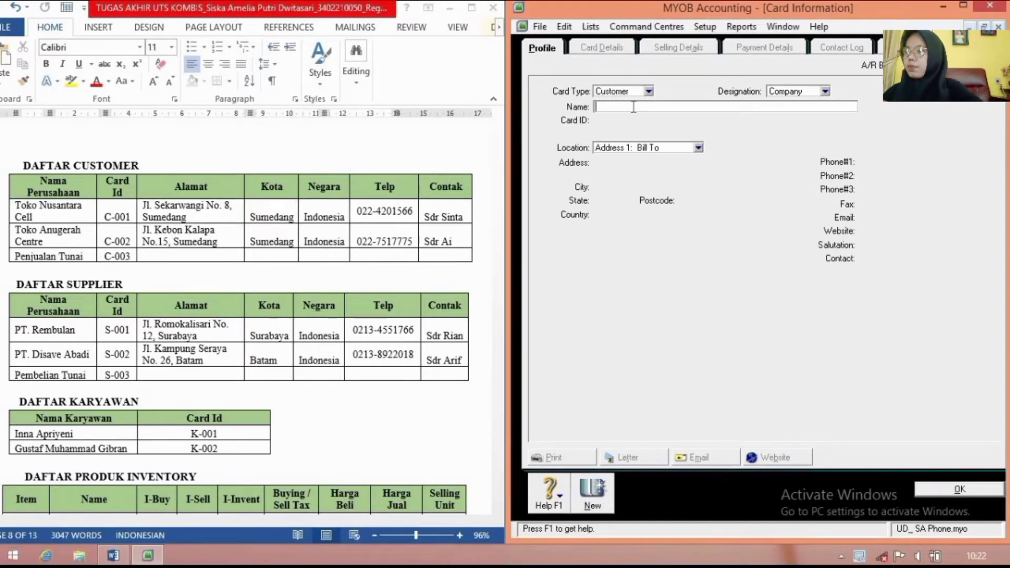
{"action": "type", "text": "To"}
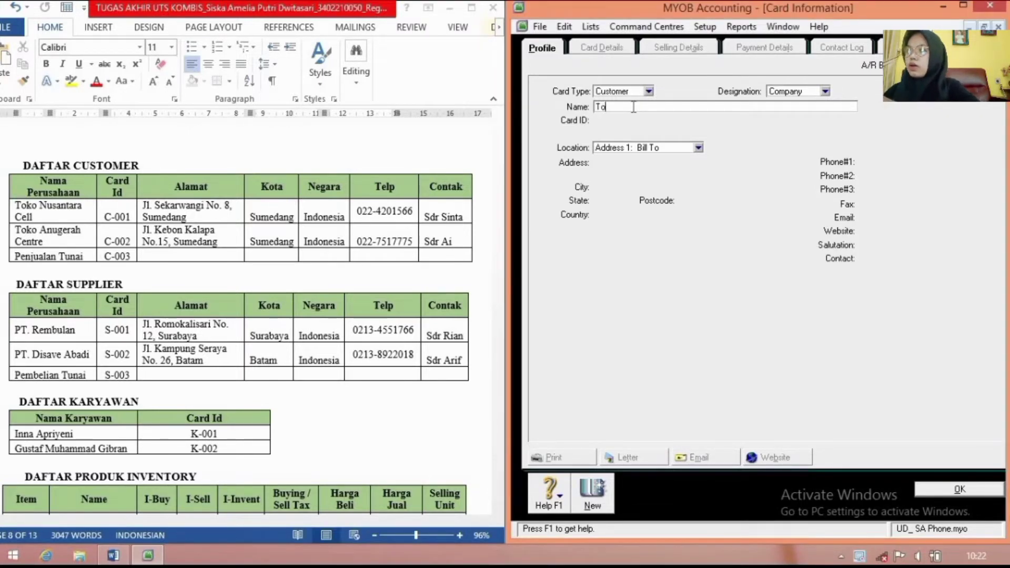
{"action": "type", "text": "ko Nus"}
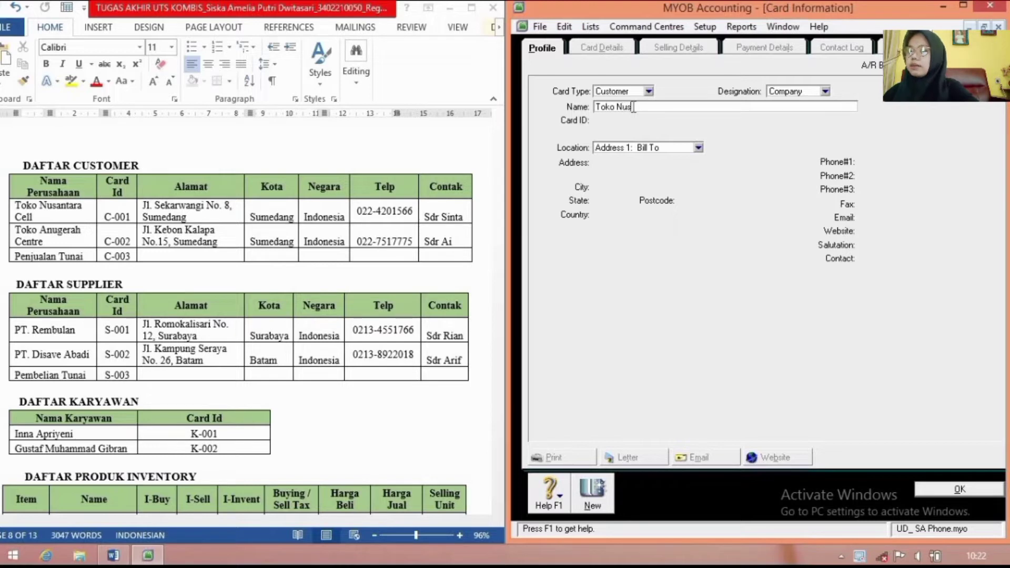
{"action": "type", "text": "antara Cell"}
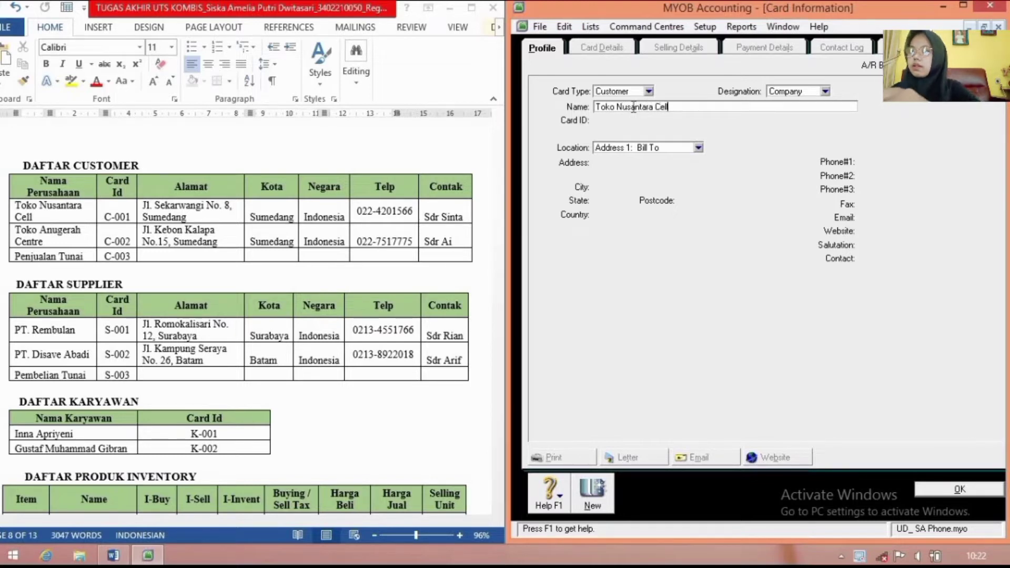
{"action": "key", "text": "Tab"}
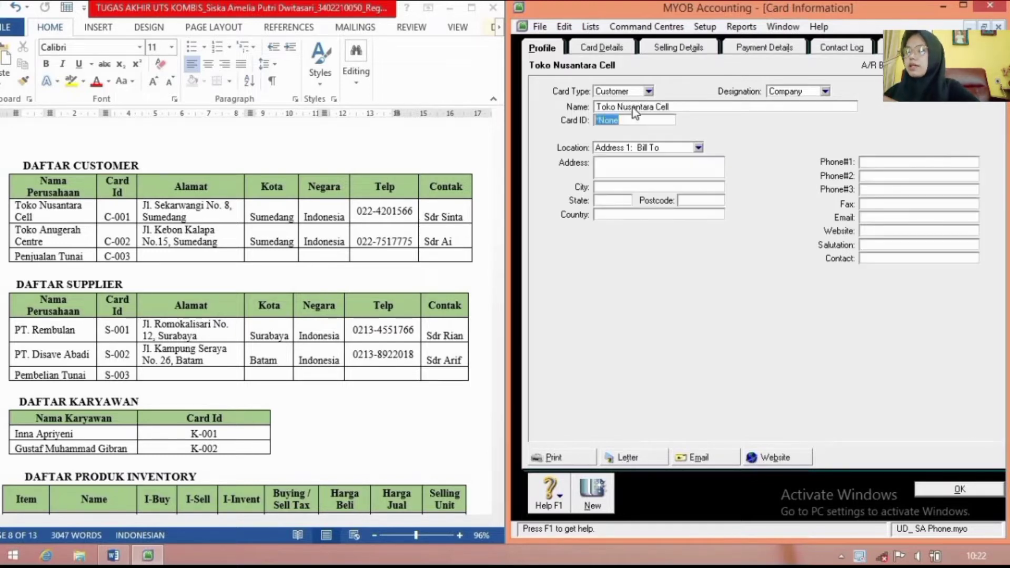
{"action": "type", "text": "C-001"}
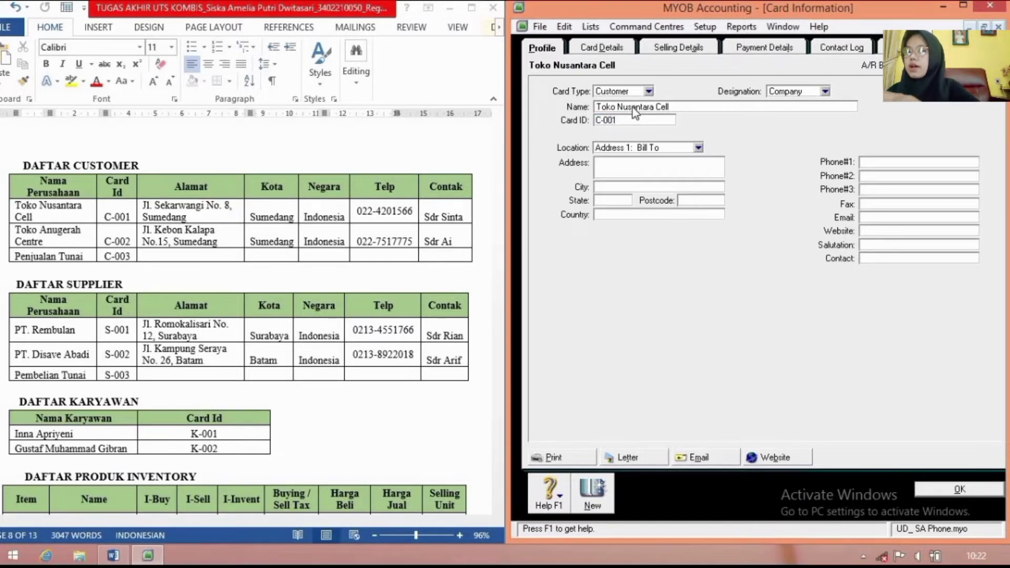
{"action": "key", "text": "Tab"}
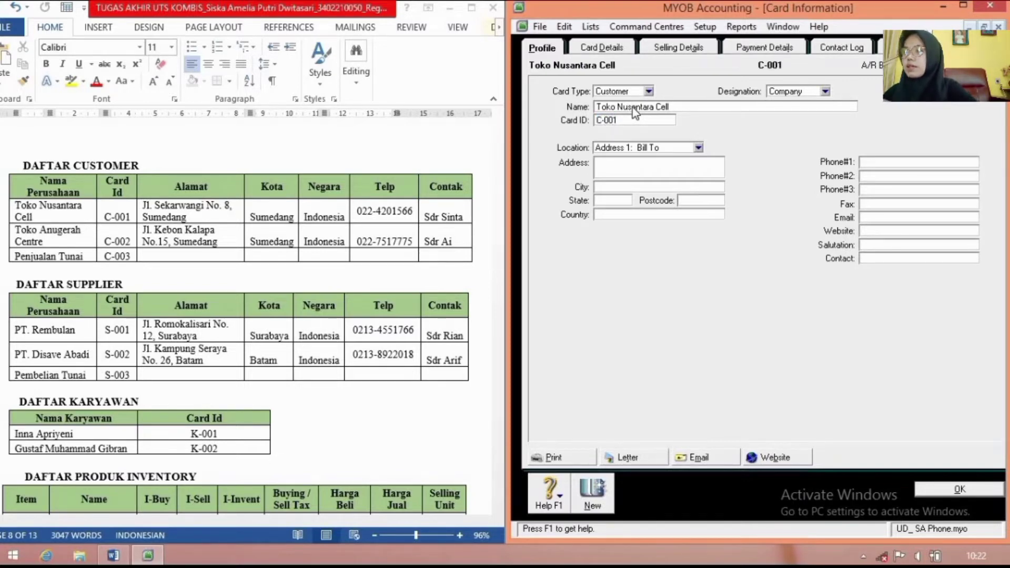
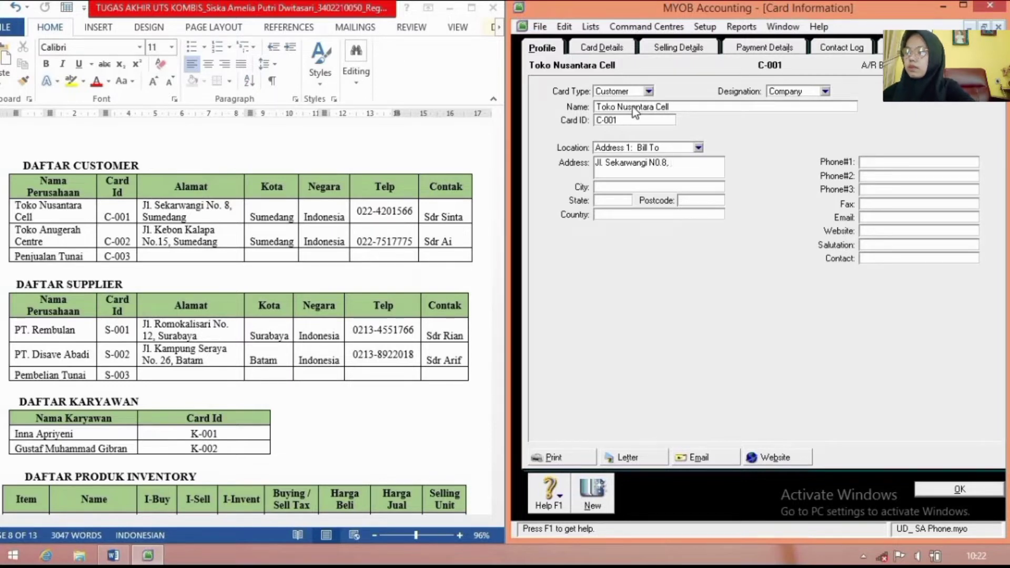
Step: Enter the customer's street address, first phone number and contact person's name
{"action": "left_click", "coordinate": [895, 162]}
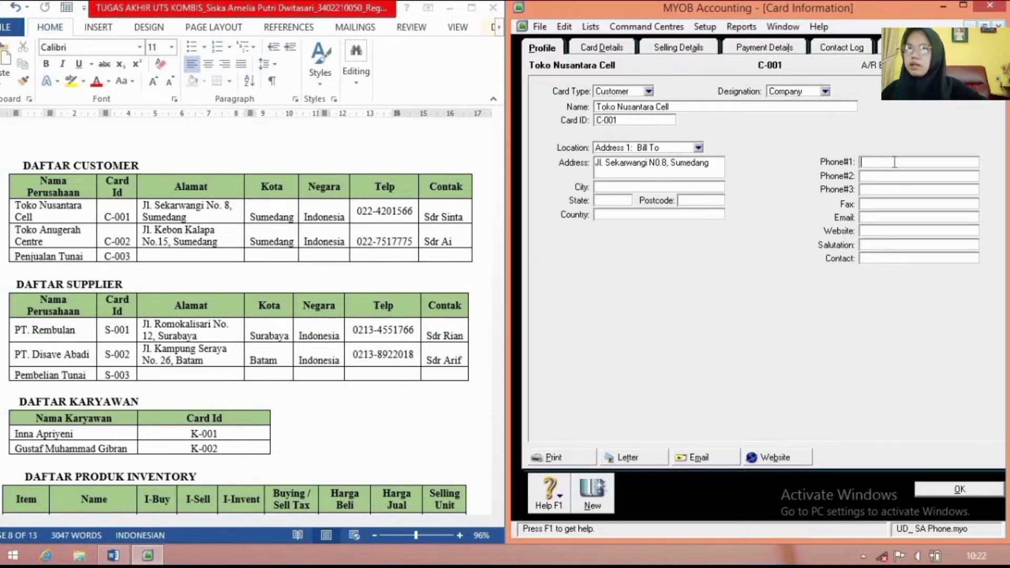
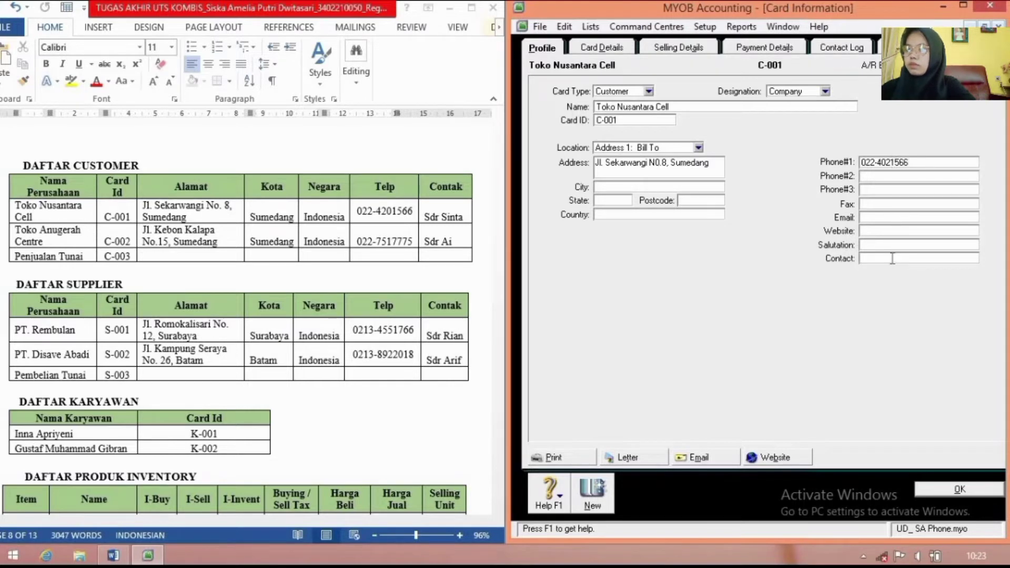
{"action": "left_click", "coordinate": [892, 258]}
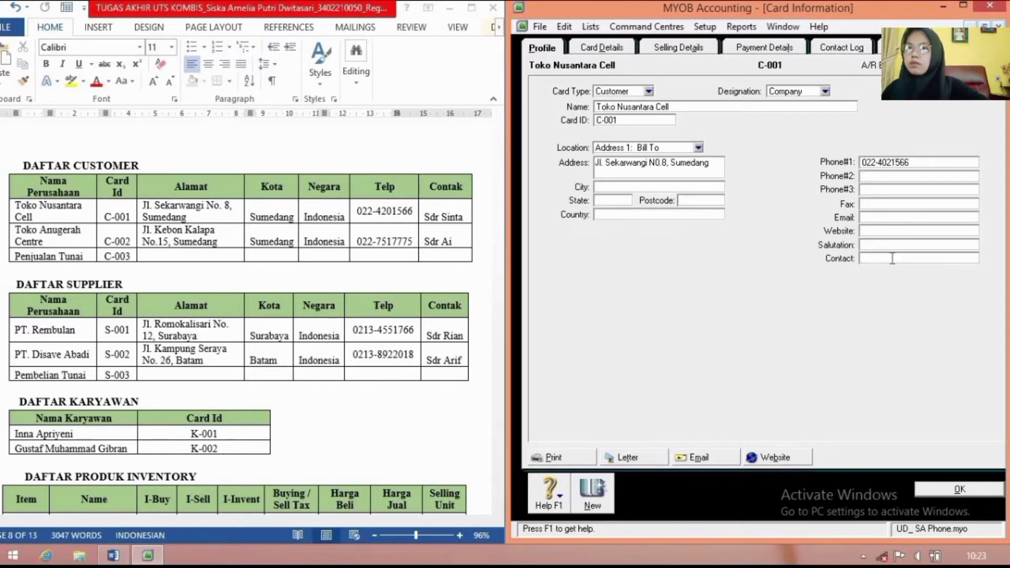
{"action": "type", "text": "Sdr "}
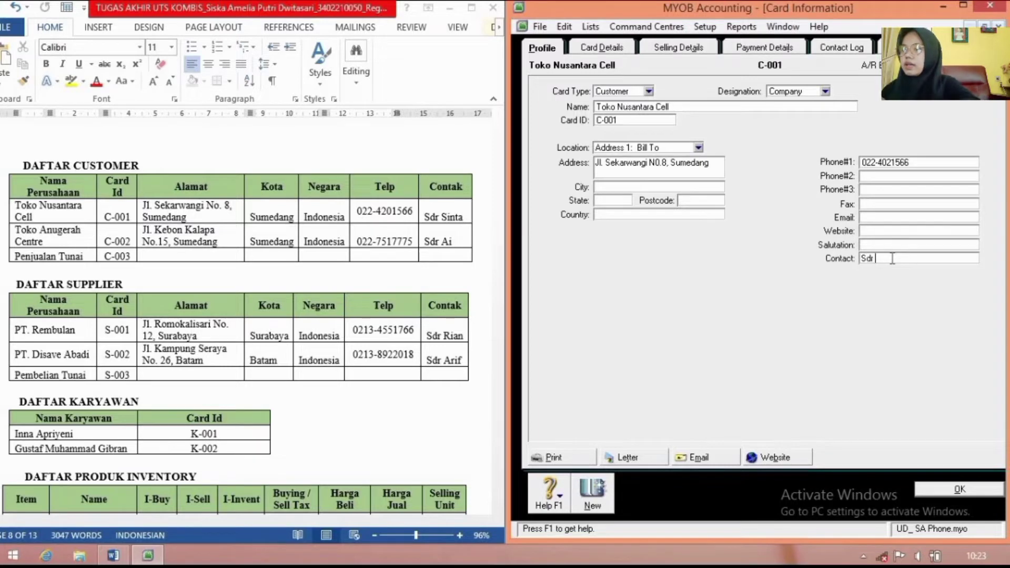
{"action": "type", "text": "Sint"}
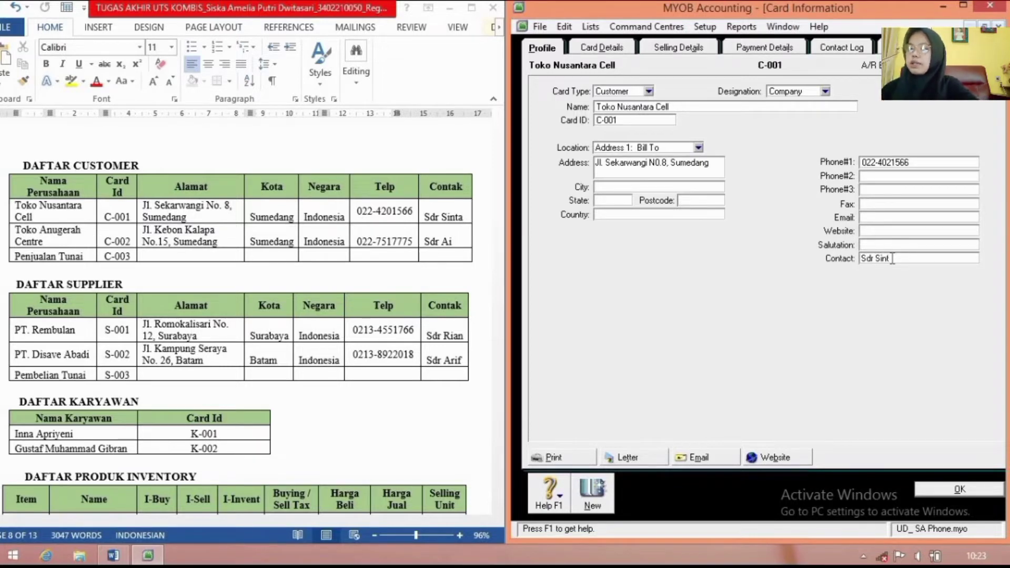
{"action": "type", "text": "a"}
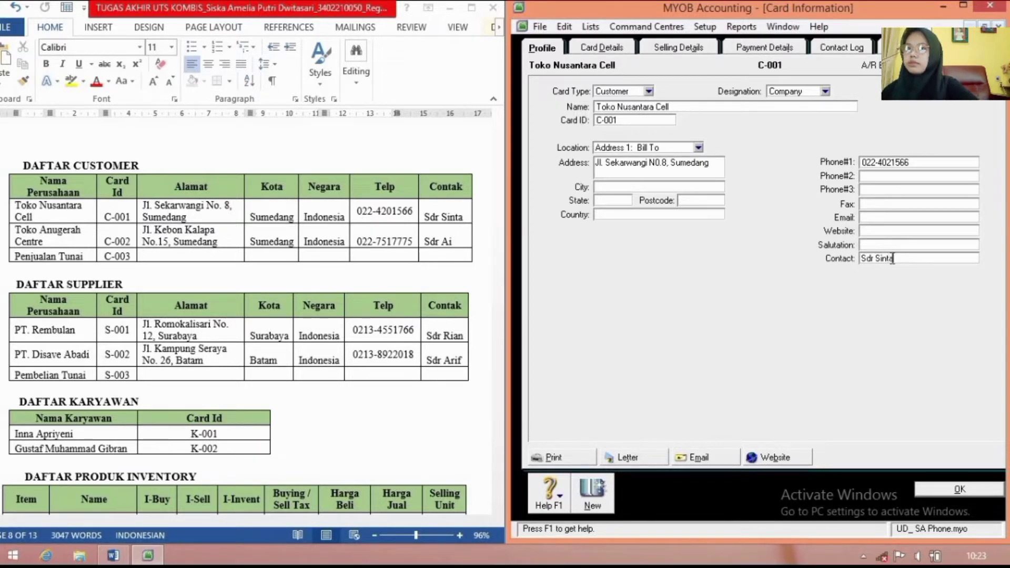
Step: Create a new customer card named Toko Anugerah Centre with card ID C-002
{"action": "left_click", "coordinate": [593, 492]}
{"action": "type", "text": "Toko"}
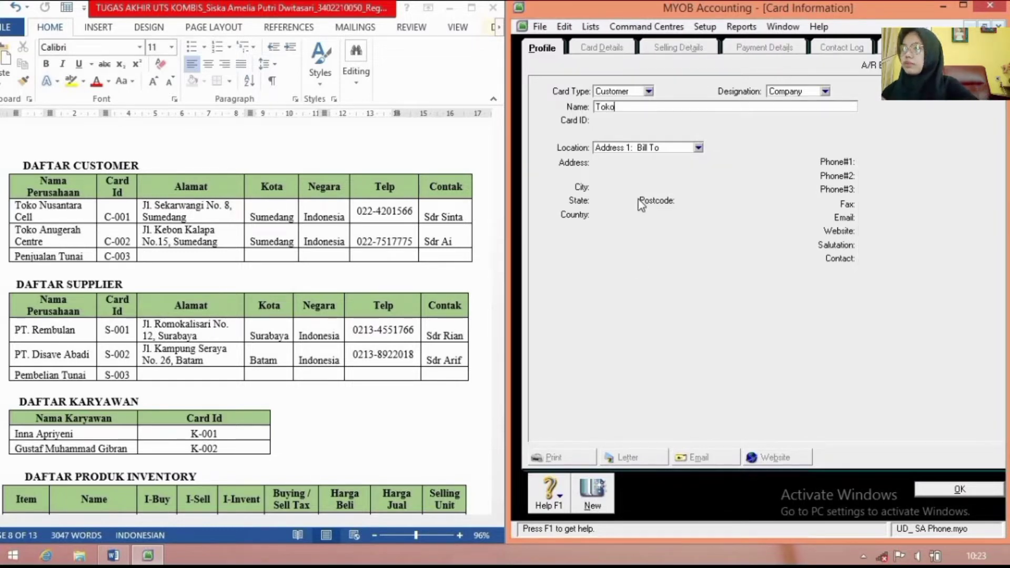
{"action": "type", "text": " Anuger"}
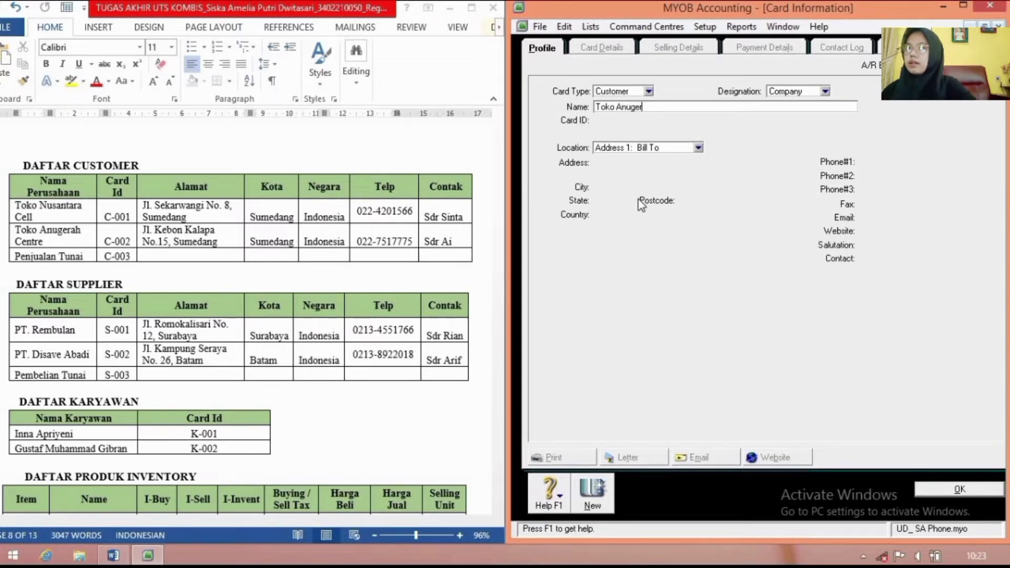
{"action": "type", "text": "ah Centre"}
{"action": "key", "text": "Tab"}
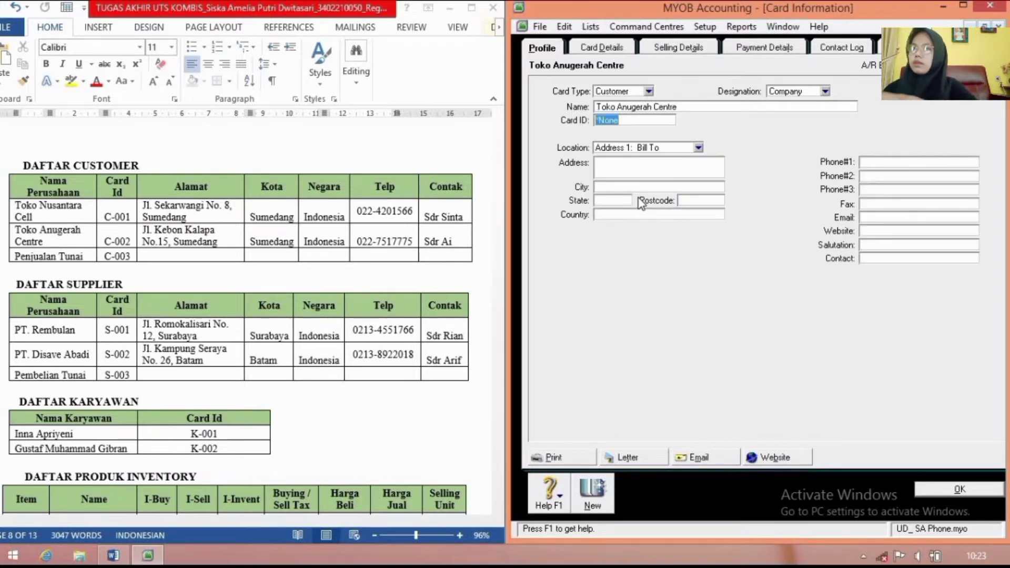
{"action": "type", "text": "C-002"}
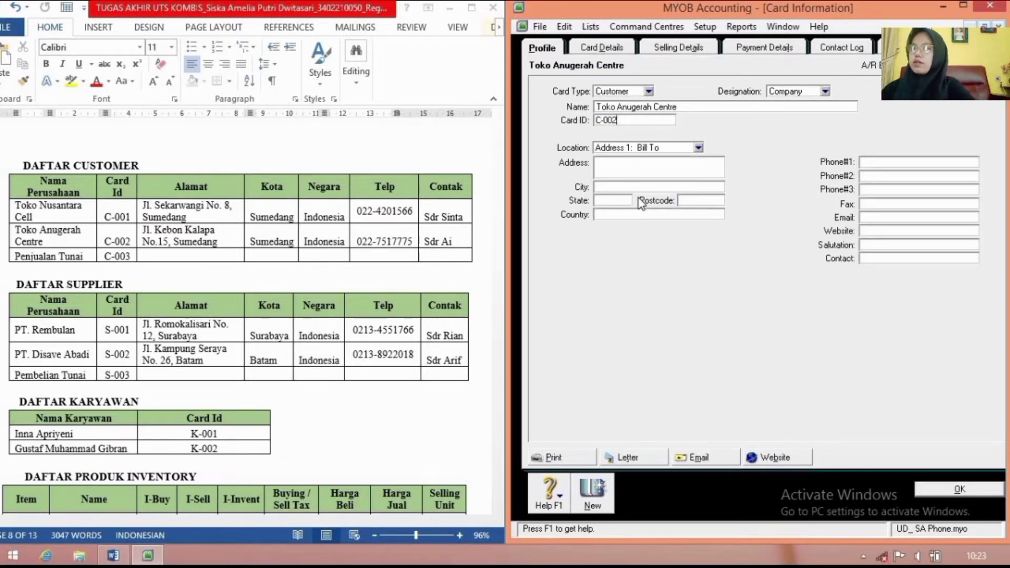
{"action": "key", "text": "Tab"}
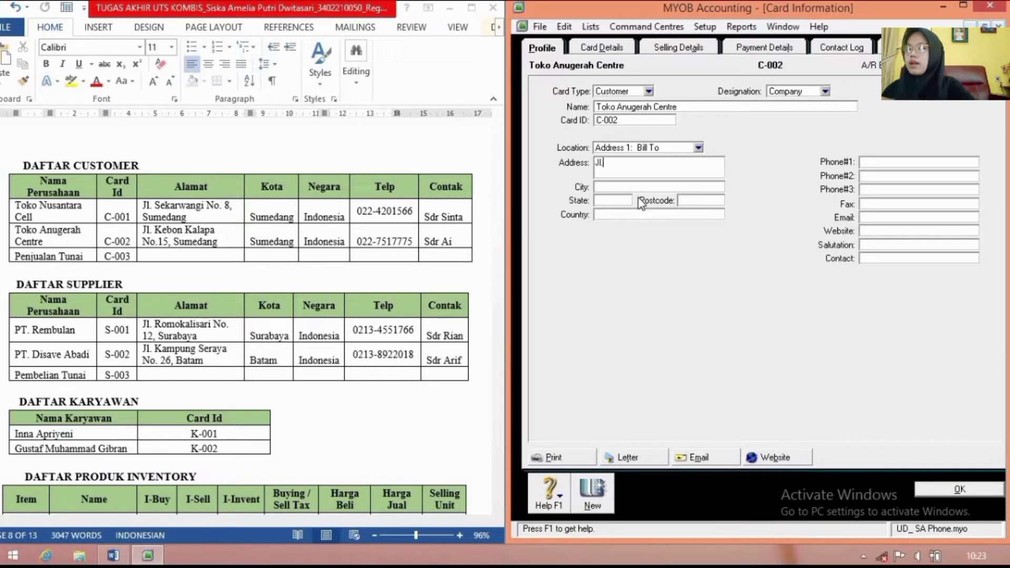
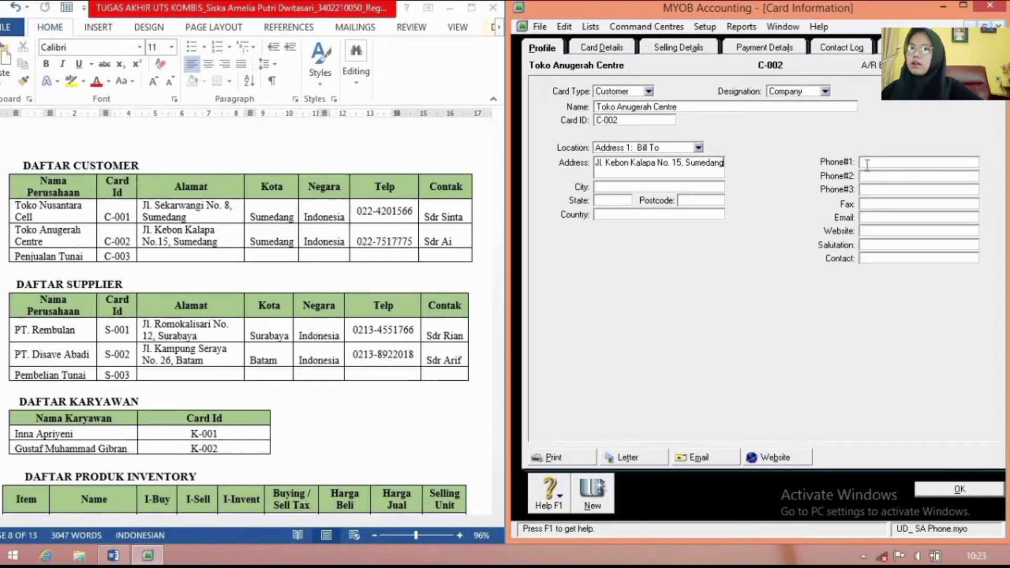
Step: Enter its address, correcting the ending, plus the first phone number and contact person's name
{"action": "left_click", "coordinate": [866, 165]}
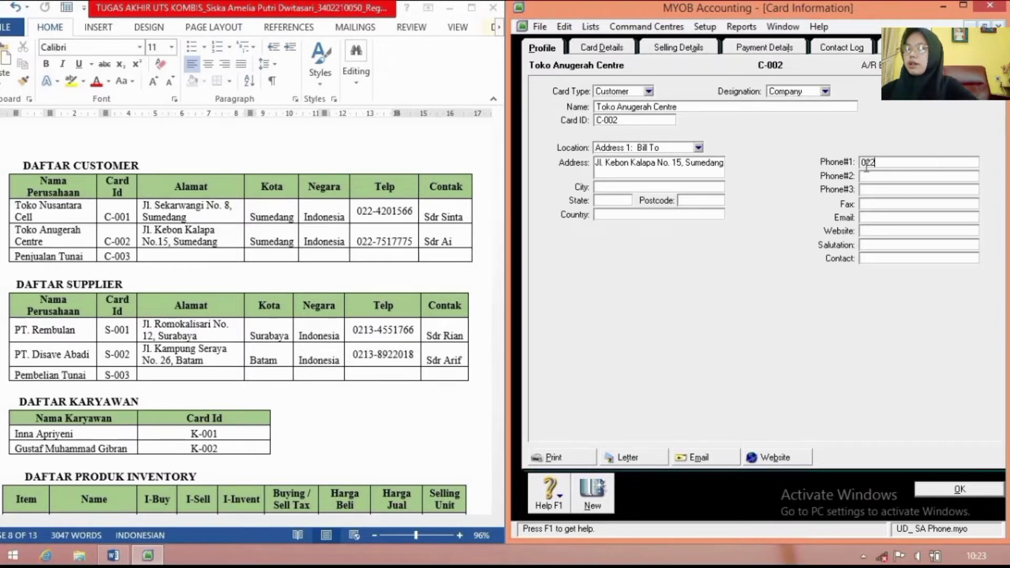
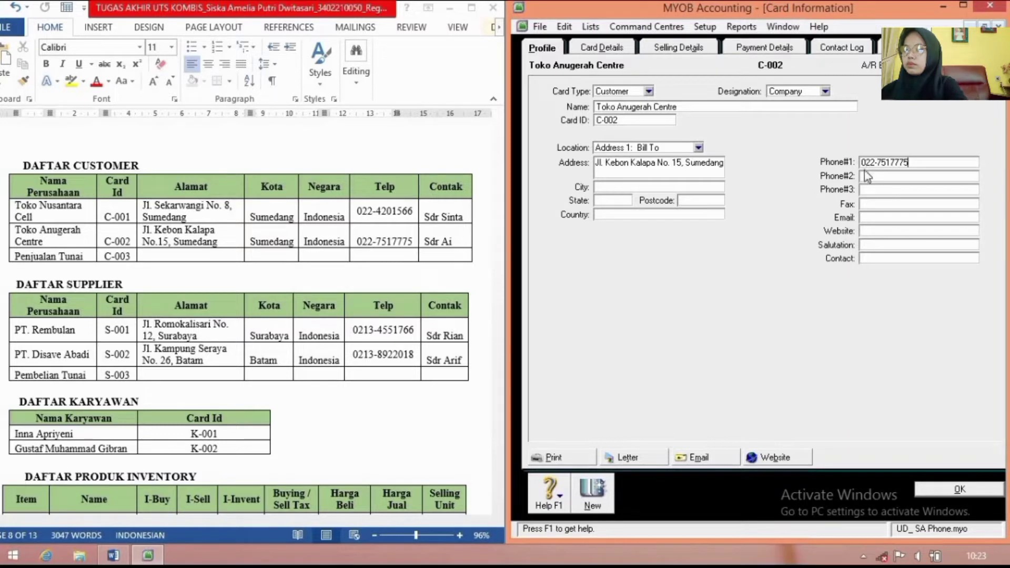
{"action": "left_click", "coordinate": [896, 258]}
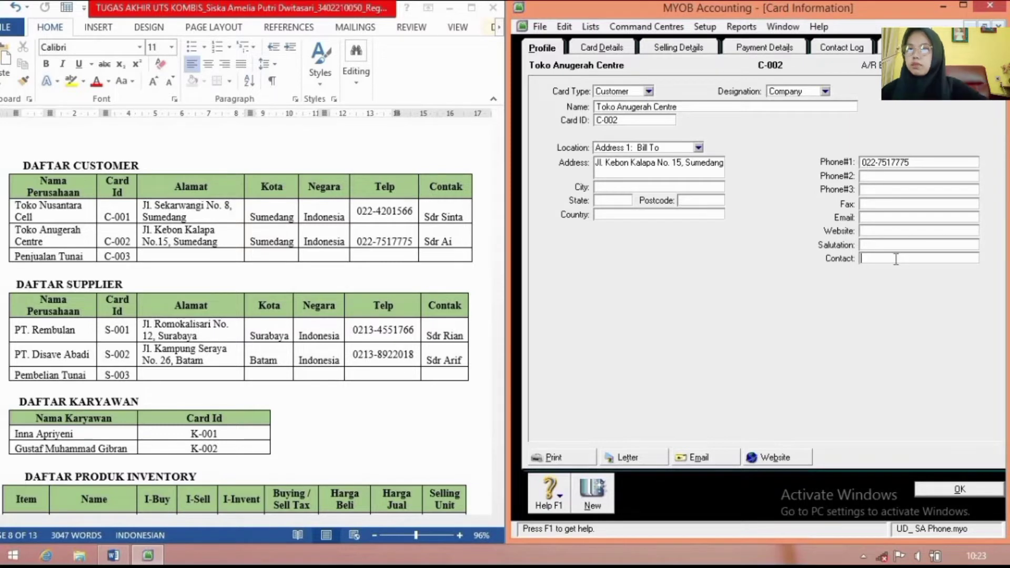
{"action": "type", "text": "Sdr Ai"}
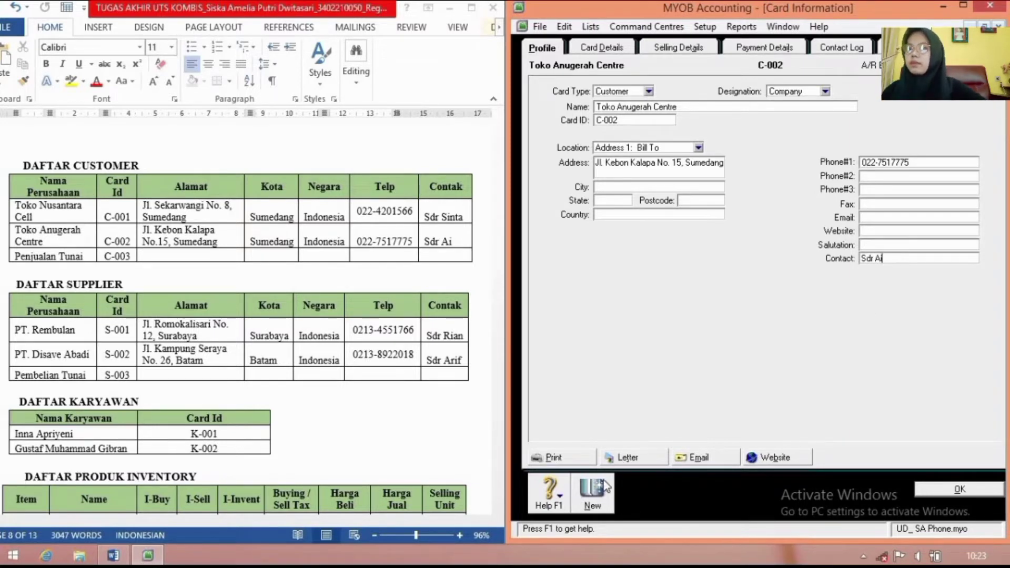
Step: Create a new customer card named Penjualan Tunai with card ID C-003
{"action": "left_click", "coordinate": [594, 495]}
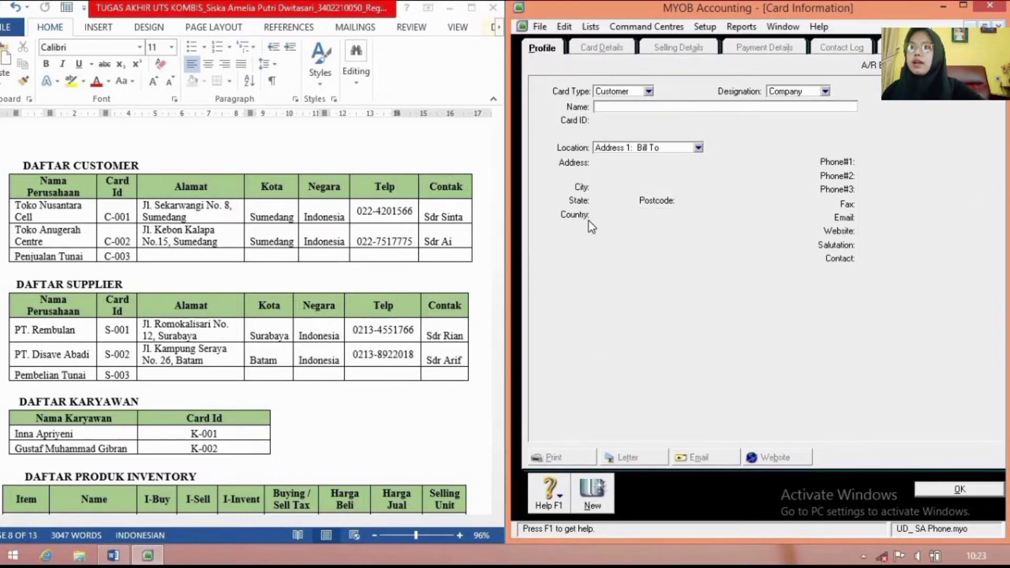
{"action": "type", "text": "Penj"}
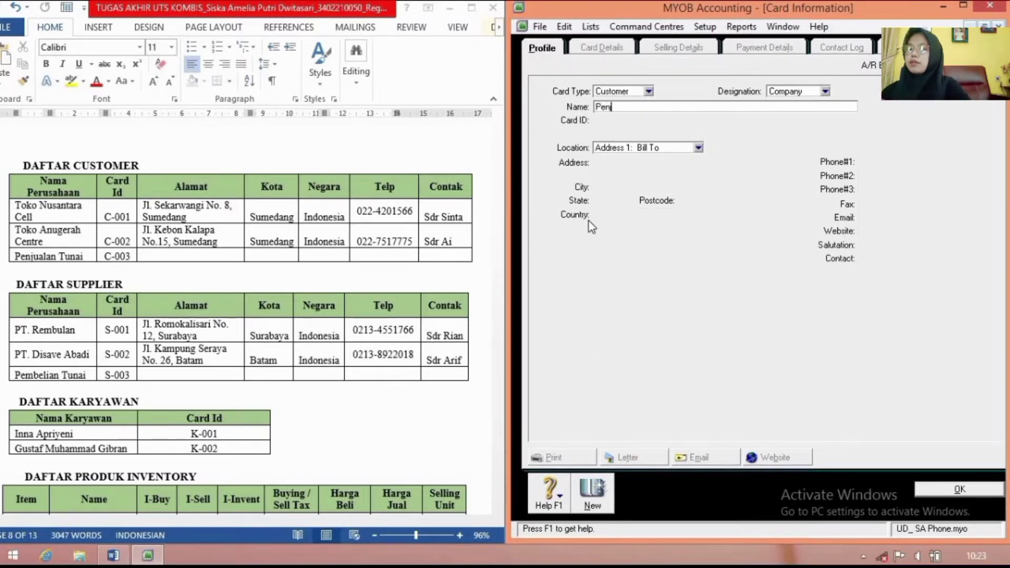
{"action": "type", "text": "ualan Tunai"}
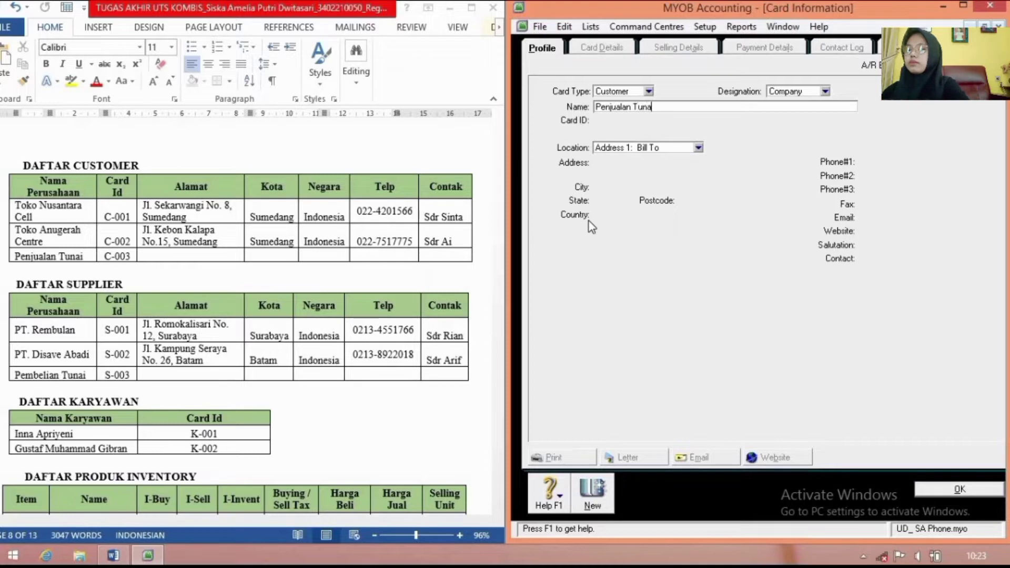
{"action": "key", "text": "Tab"}
{"action": "type", "text": "C-003"}
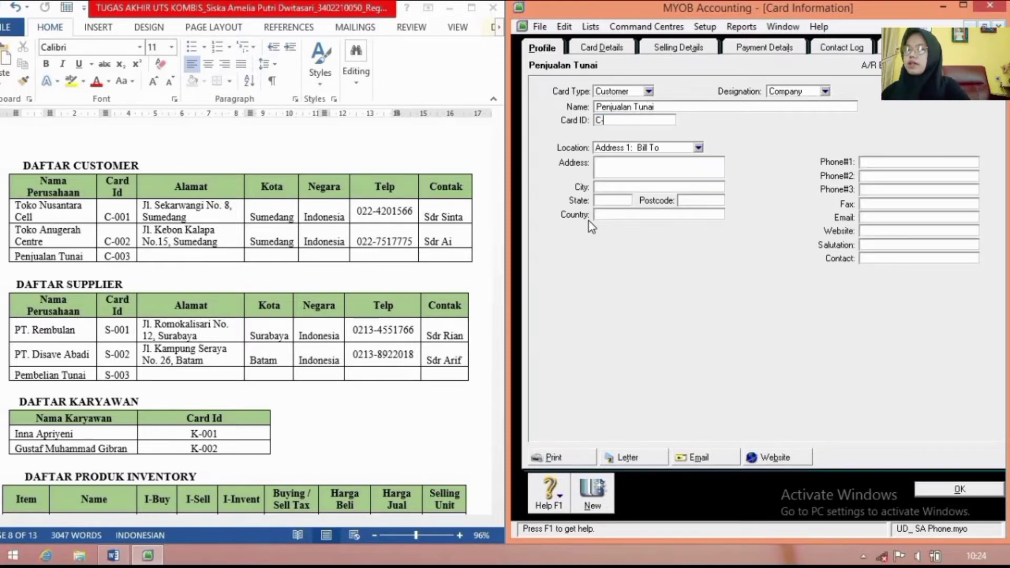
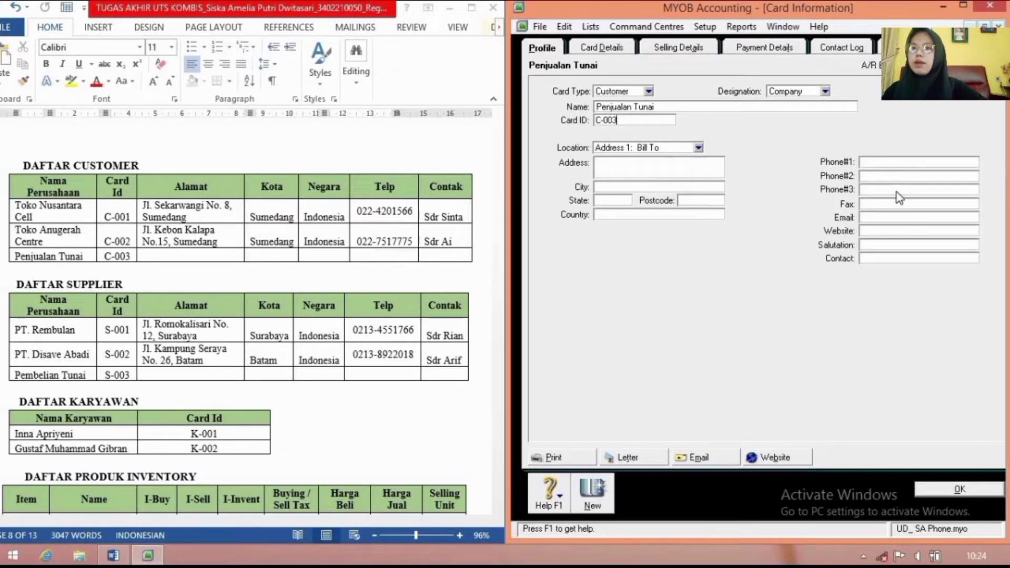
Step: Record the Penjualan Tunai customer card (C-003) and open a blank card
{"action": "left_click", "coordinate": [591, 497]}
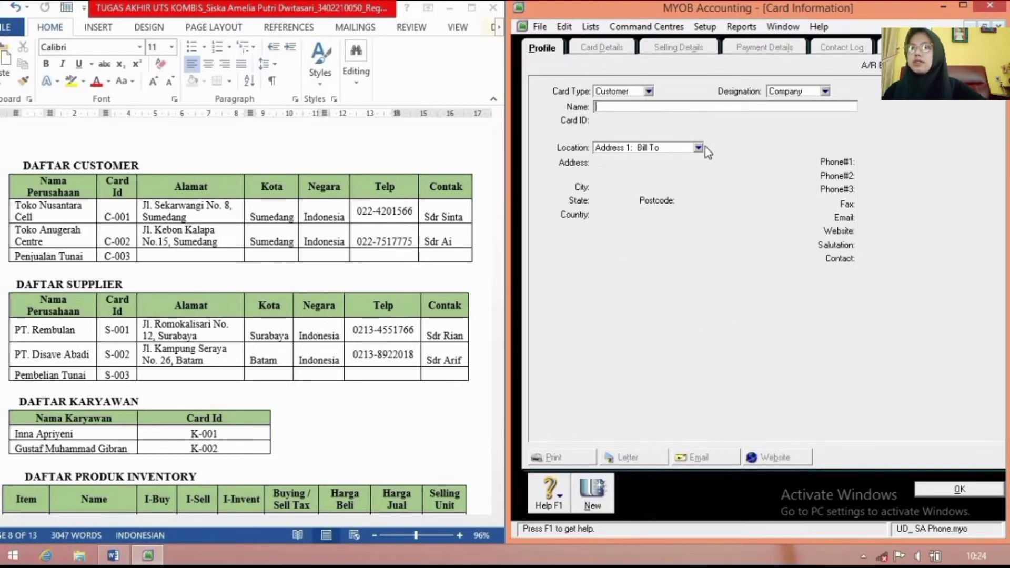
Step: Make the new card a supplier card named PT. Rembulan with card ID S-001
{"action": "left_click", "coordinate": [648, 93]}
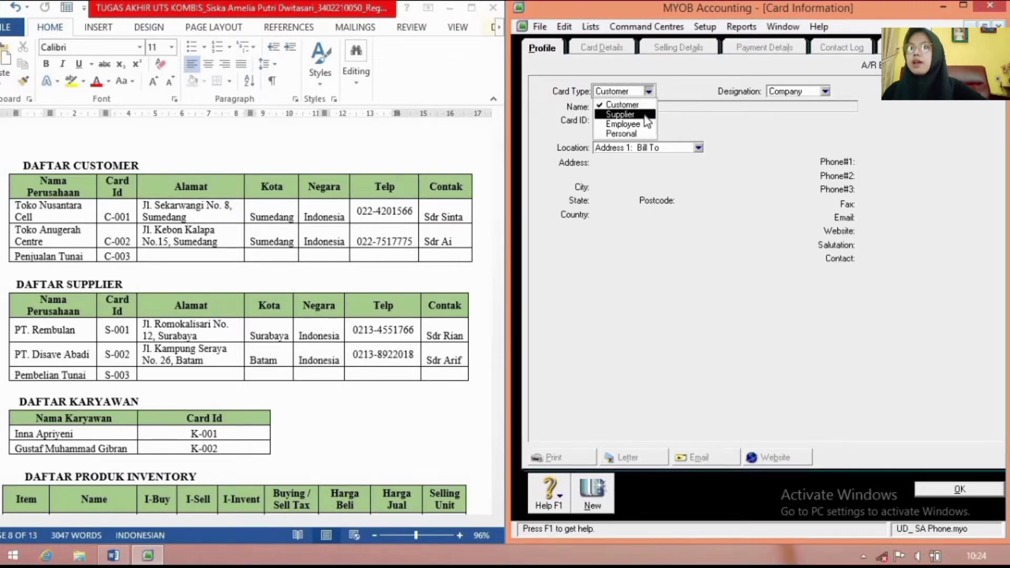
{"action": "left_click", "coordinate": [643, 115]}
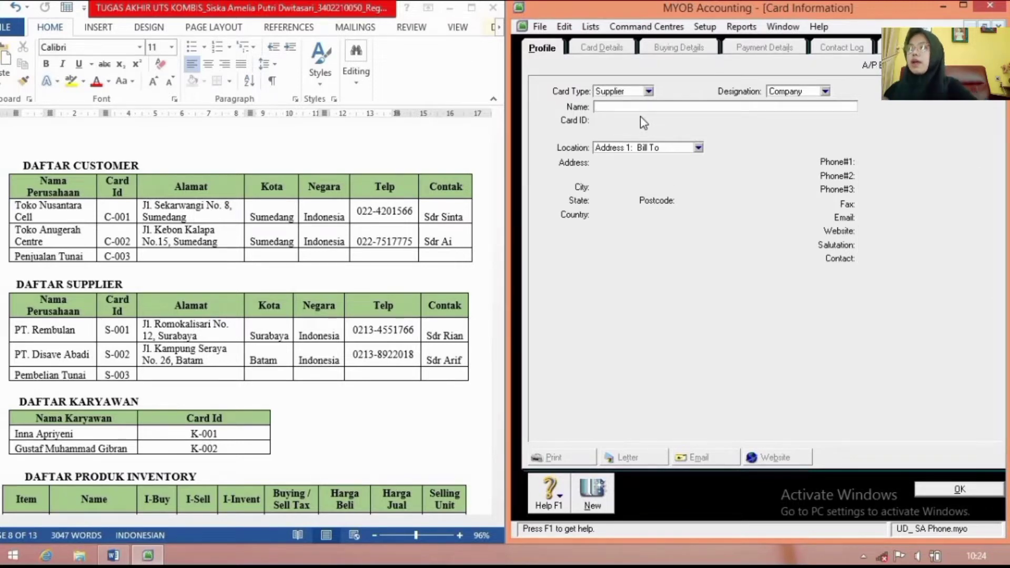
{"action": "type", "text": "PT."}
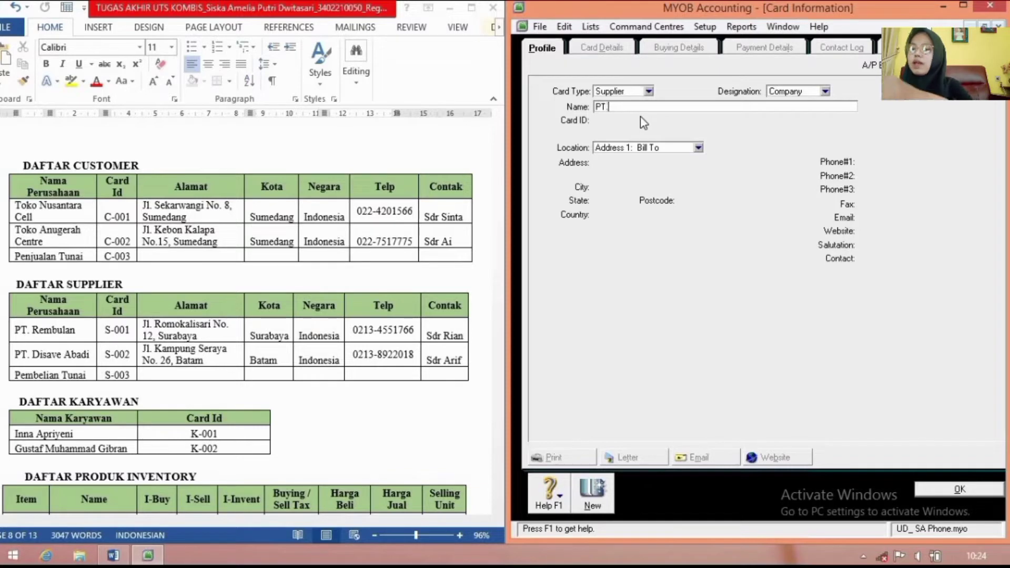
{"action": "type", "text": " Rembula"}
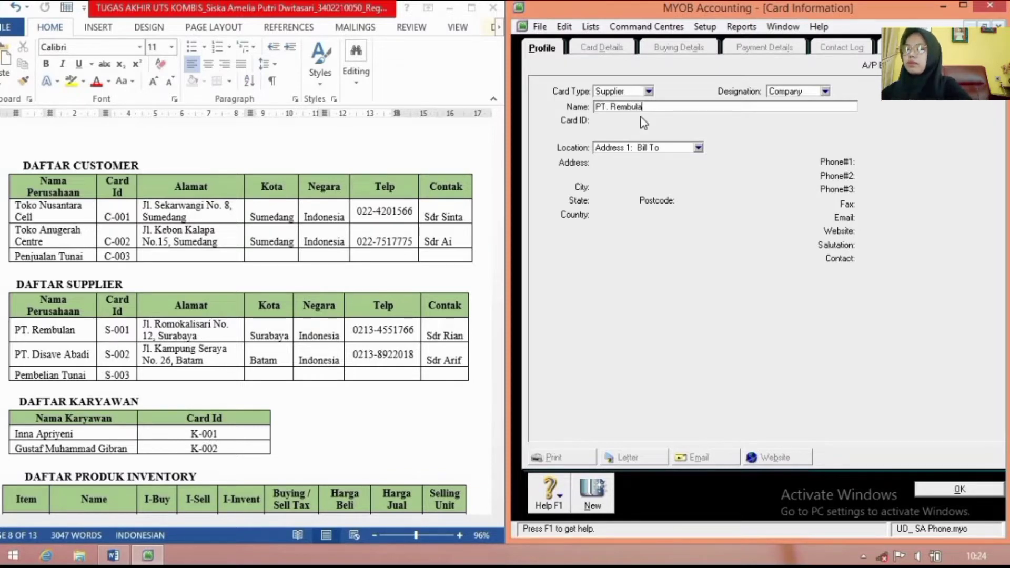
{"action": "type", "text": "n"}
{"action": "key", "text": "Tab"}
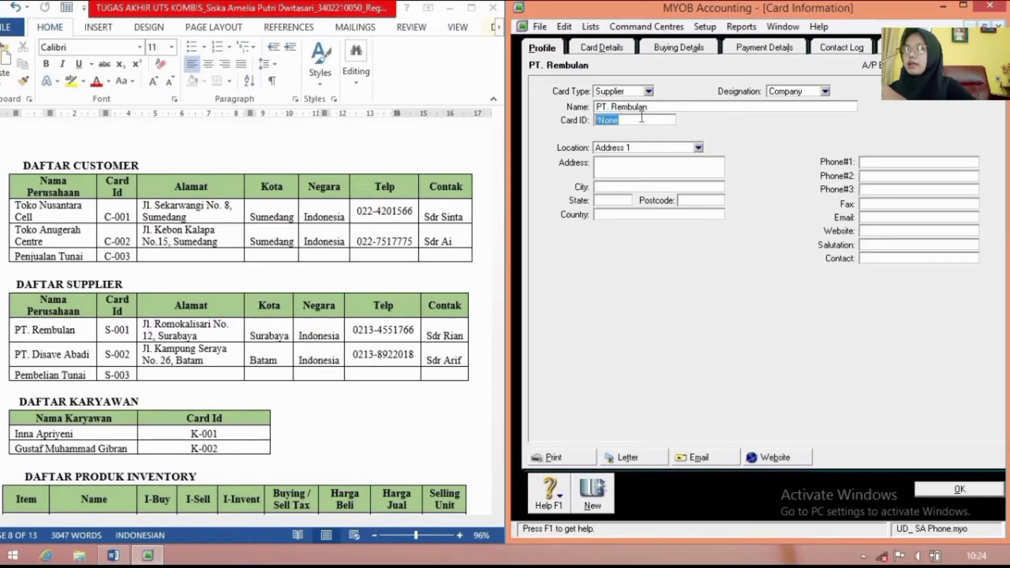
{"action": "type", "text": "S-001"}
{"action": "key", "text": "Tab"}
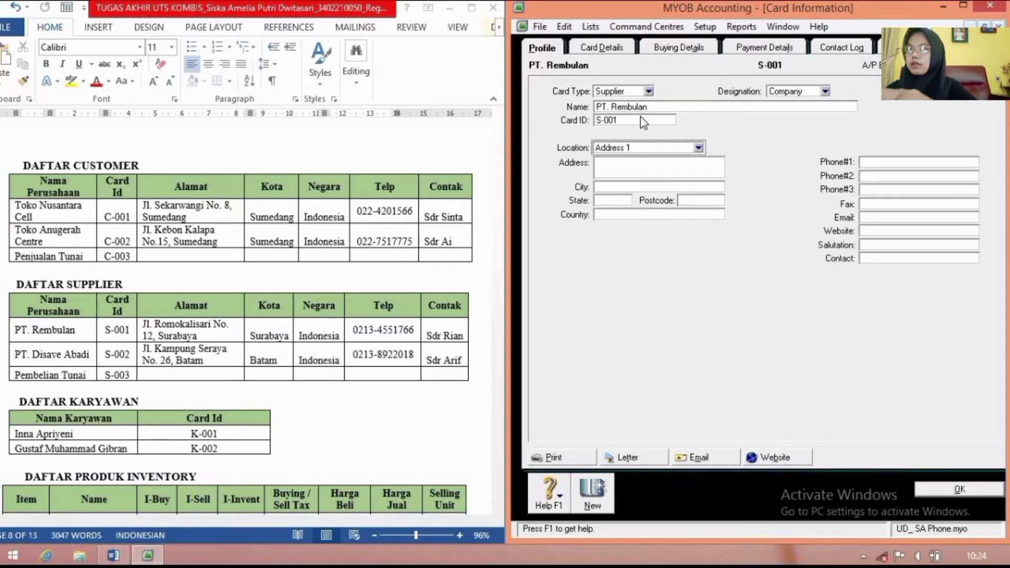
{"action": "key", "text": "Tab"}
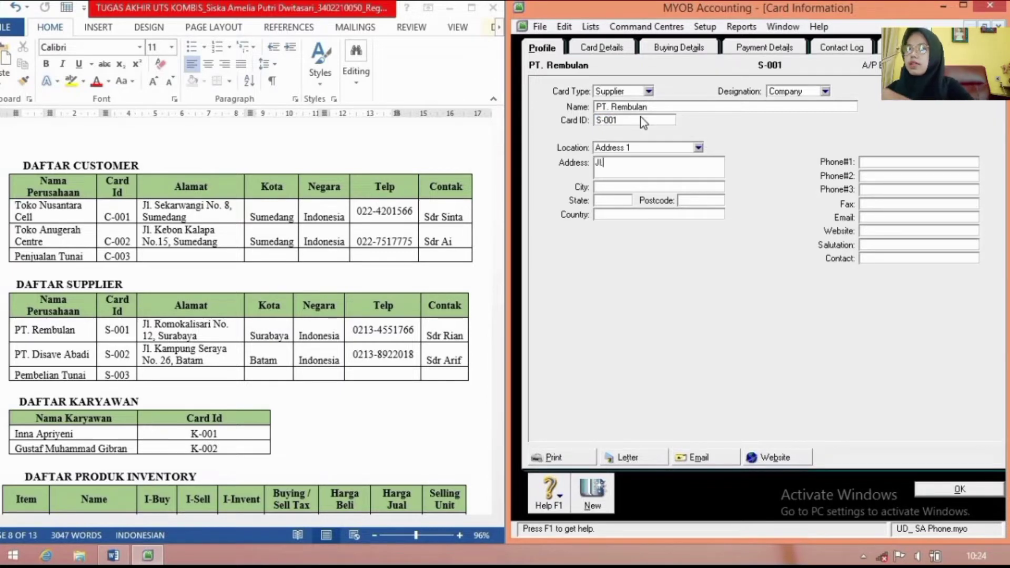
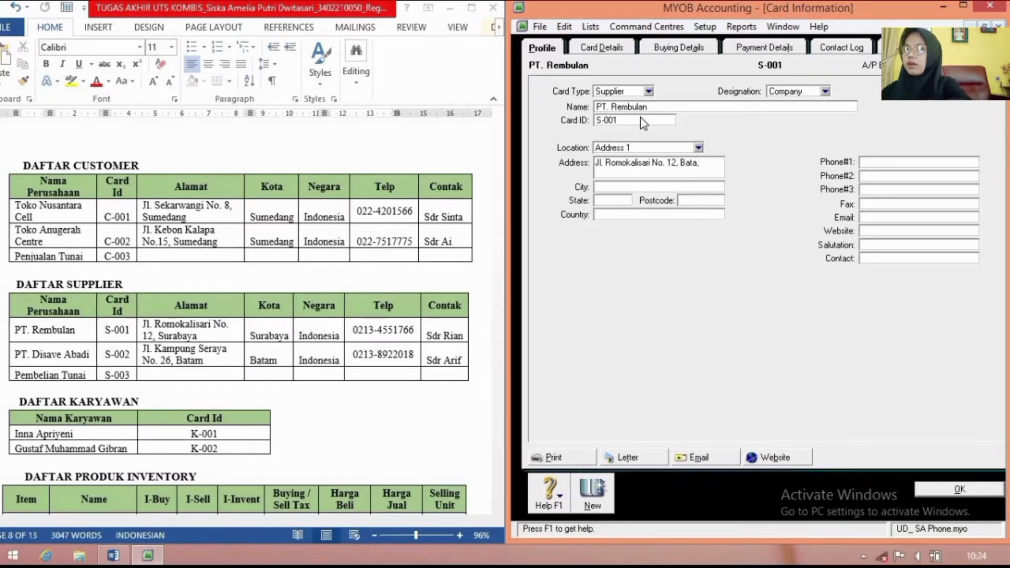
Step: Enter the supplier's Batam address, phone number and contact person, then save the card
{"action": "type", "text": "m"}
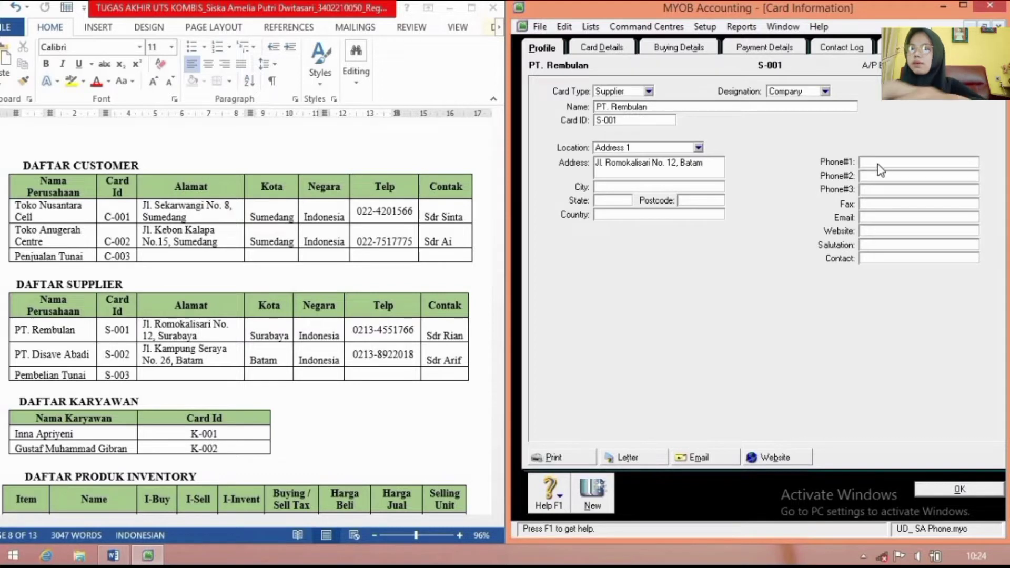
{"action": "left_click", "coordinate": [878, 164]}
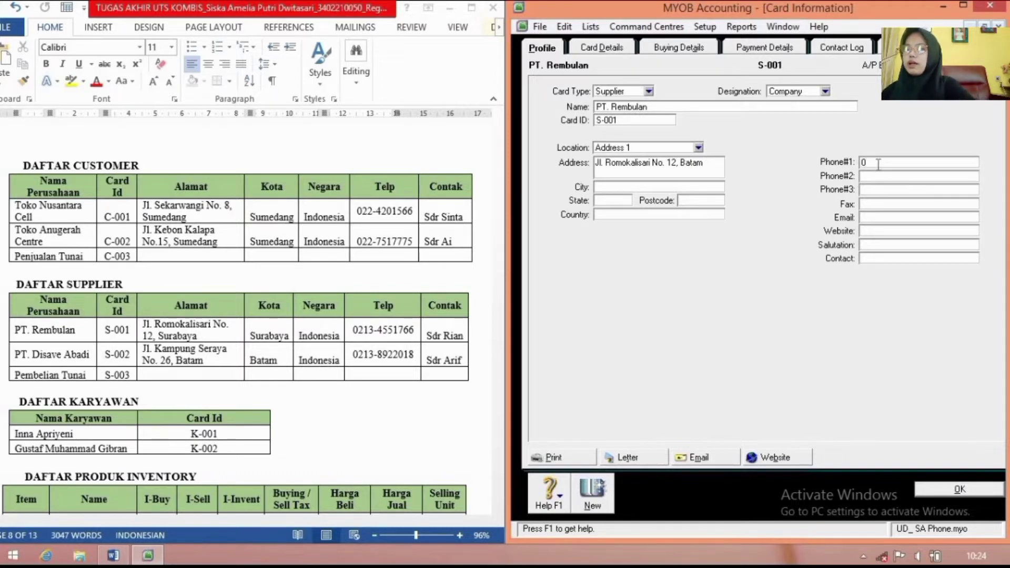
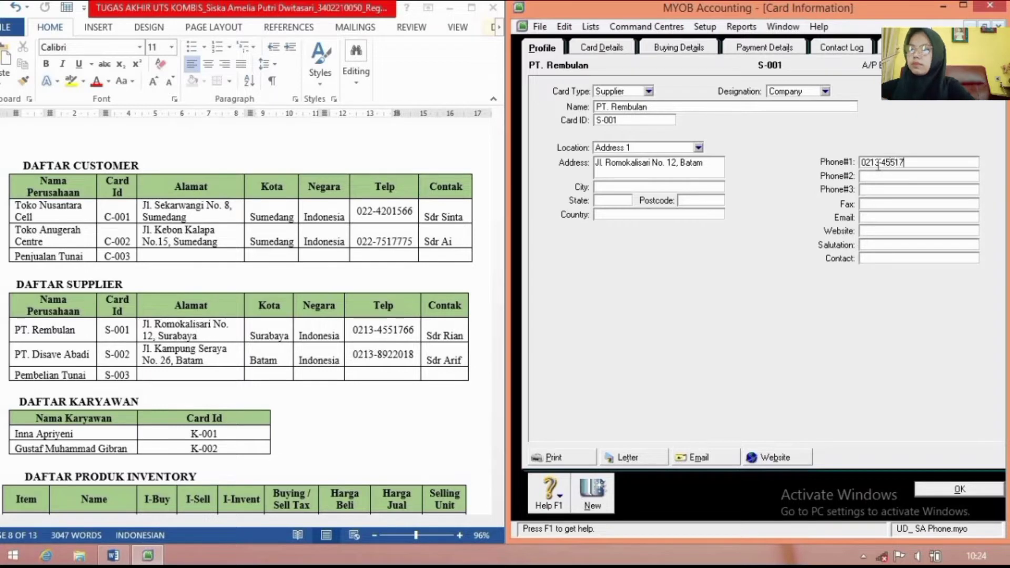
{"action": "left_click", "coordinate": [887, 260]}
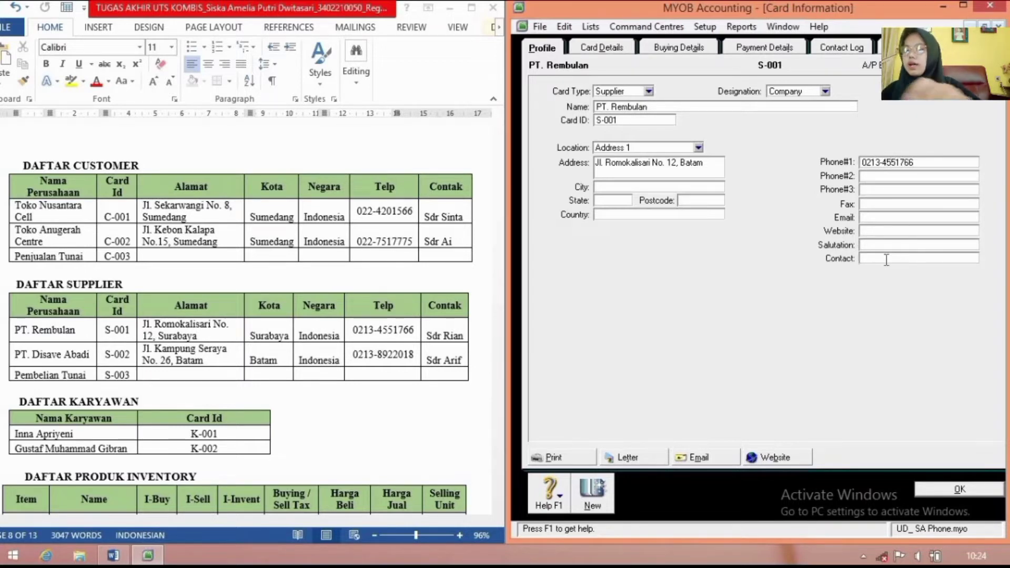
{"action": "type", "text": "Sdr R"}
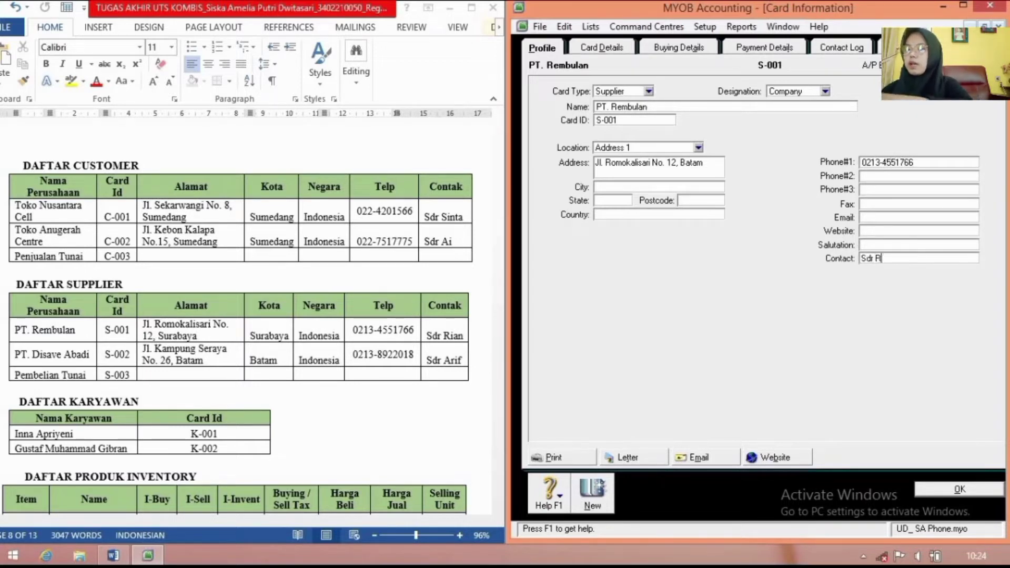
{"action": "type", "text": "ian"}
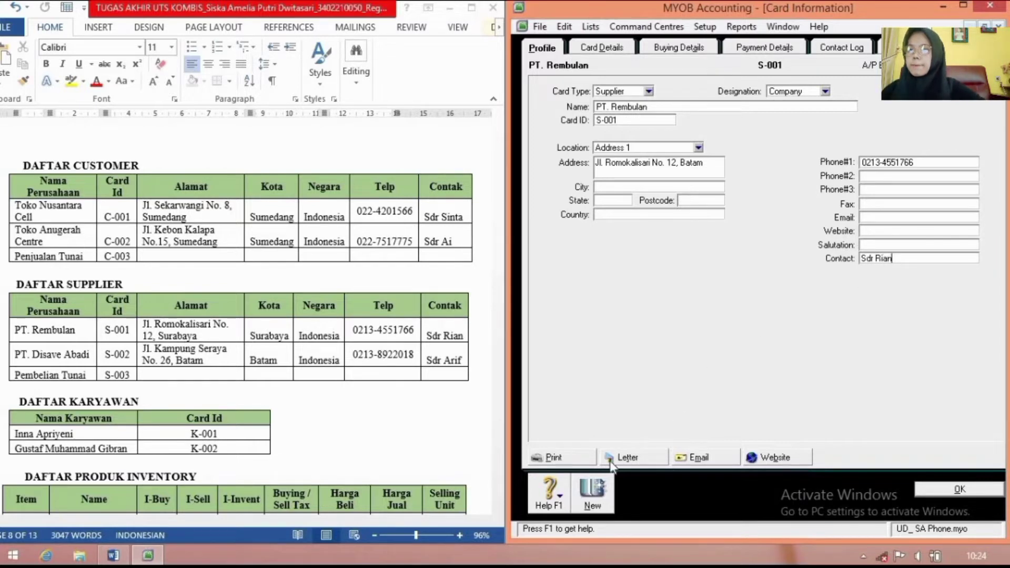
{"action": "left_click", "coordinate": [592, 496]}
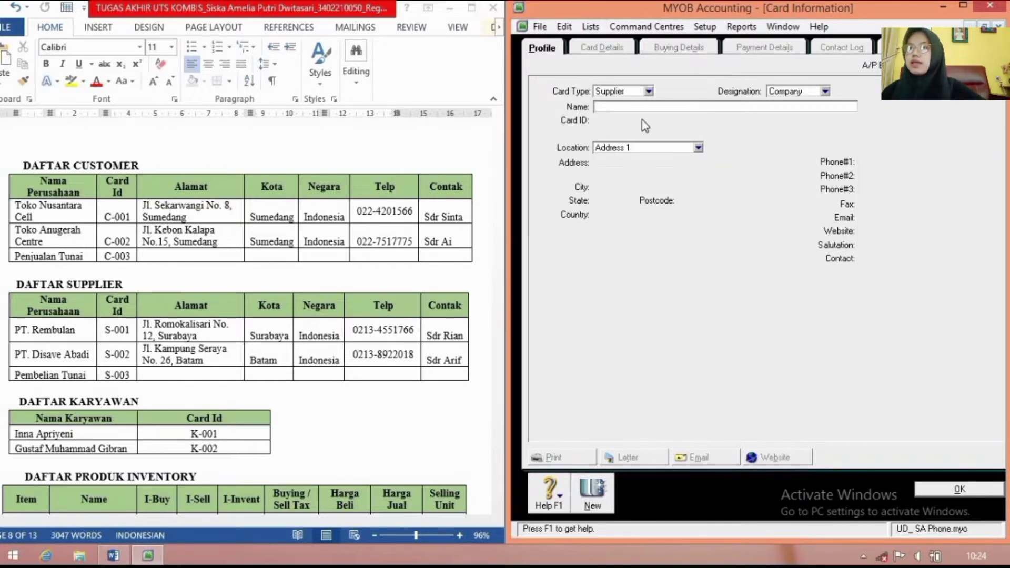
Step: Name the new supplier card PT. Disave Abadi with card ID S-002
{"action": "type", "text": "P"}
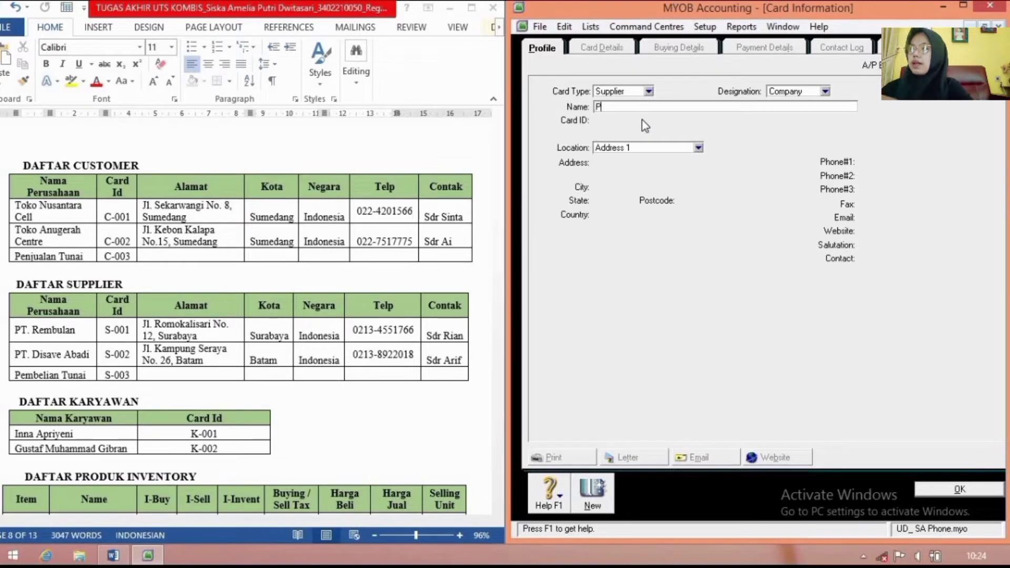
{"action": "type", "text": "T. Disa"}
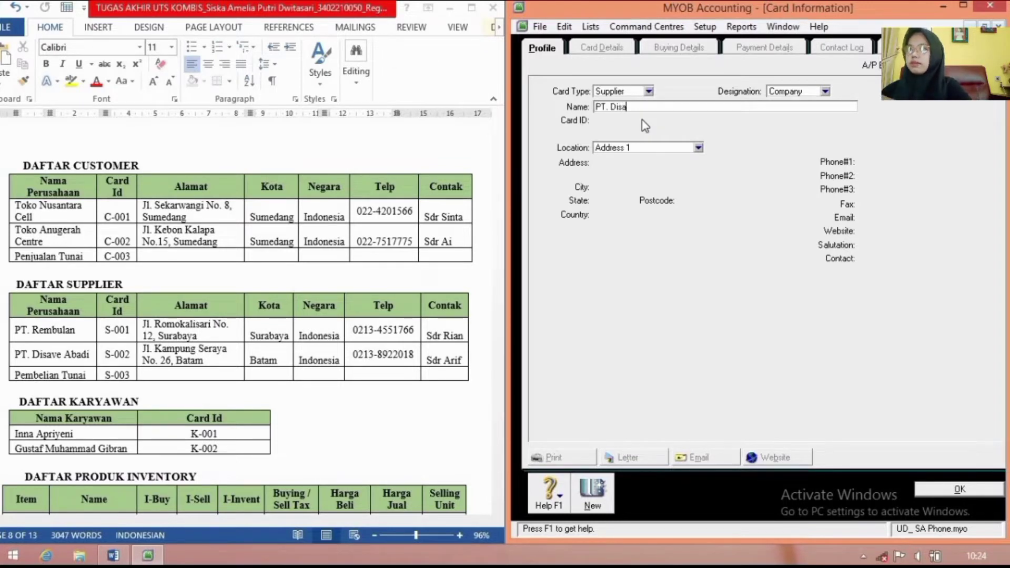
{"action": "type", "text": "ve Abad"}
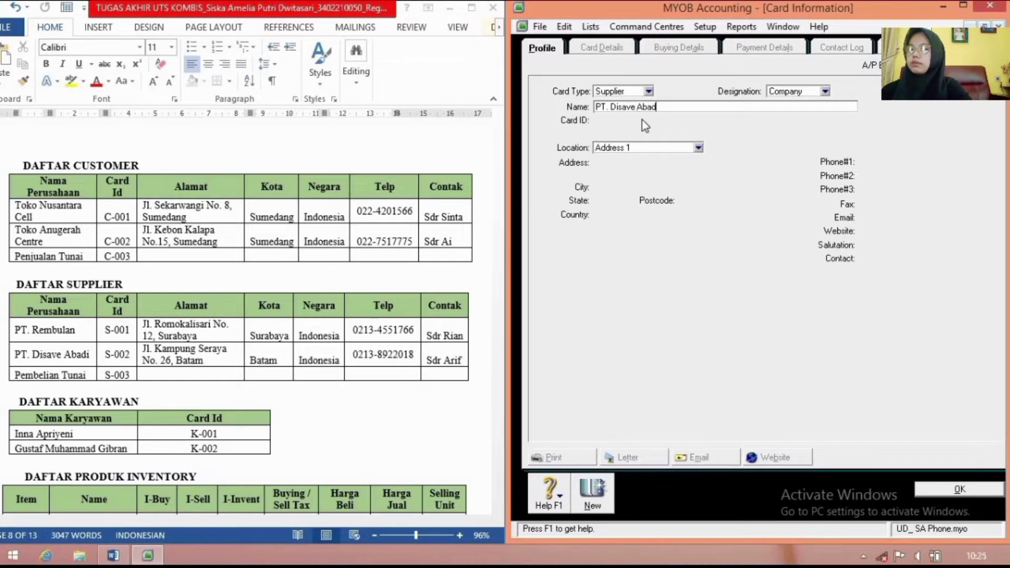
{"action": "type", "text": "i"}
{"action": "key", "text": "Tab"}
{"action": "type", "text": "S"}
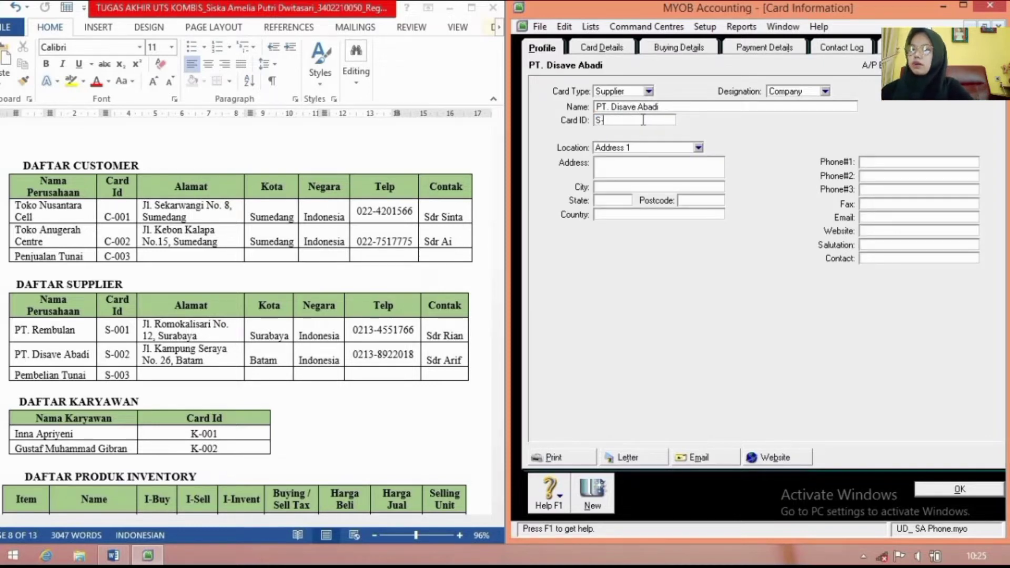
{"action": "type", "text": "-002"}
{"action": "key", "text": "Tab"}
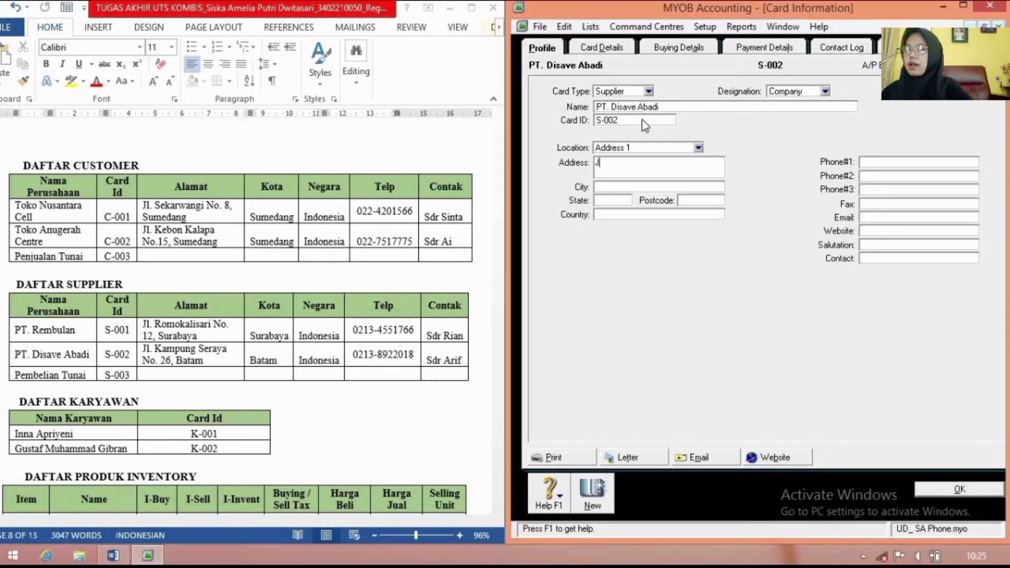
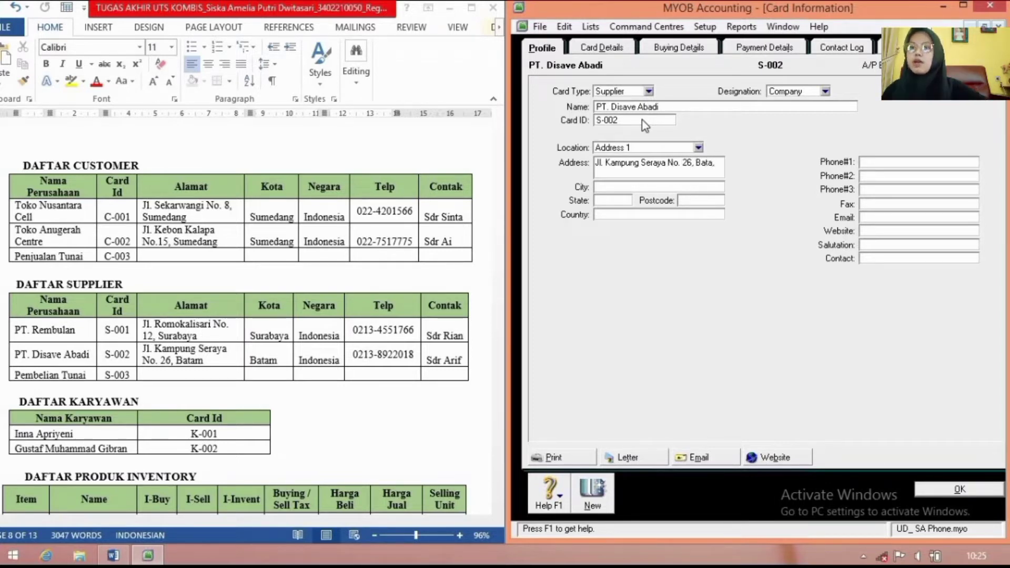
Step: Enter its Batam address, fixing stray commas, plus the phone number and contact person
{"action": "type", "text": "m"}
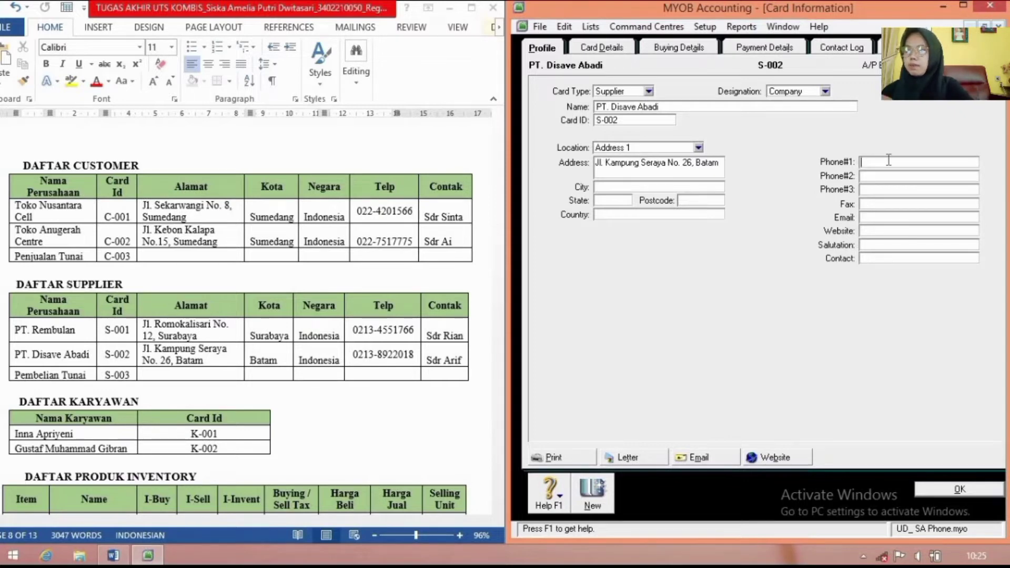
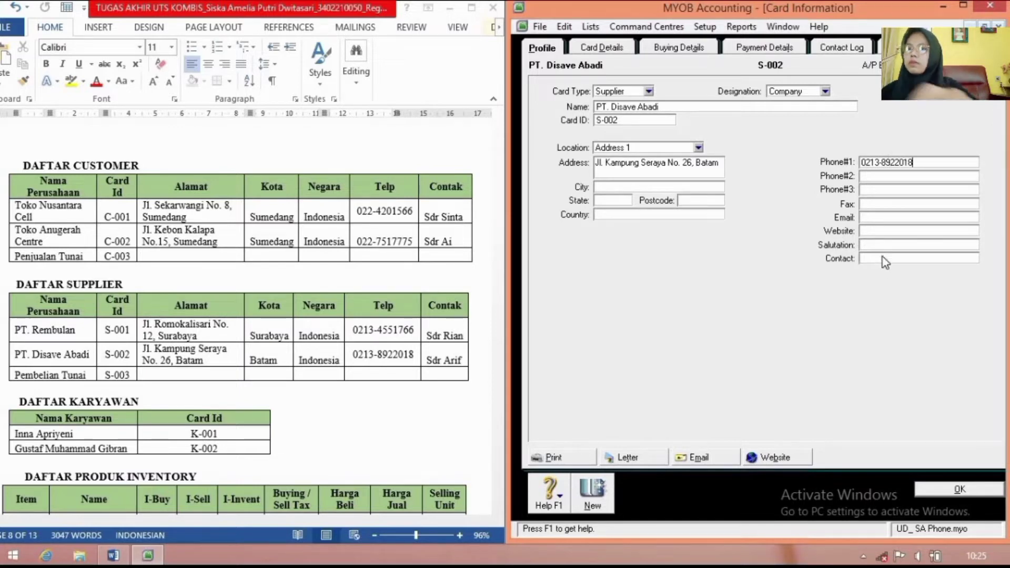
{"action": "left_click", "coordinate": [884, 258]}
{"action": "type", "text": "Sdr"}
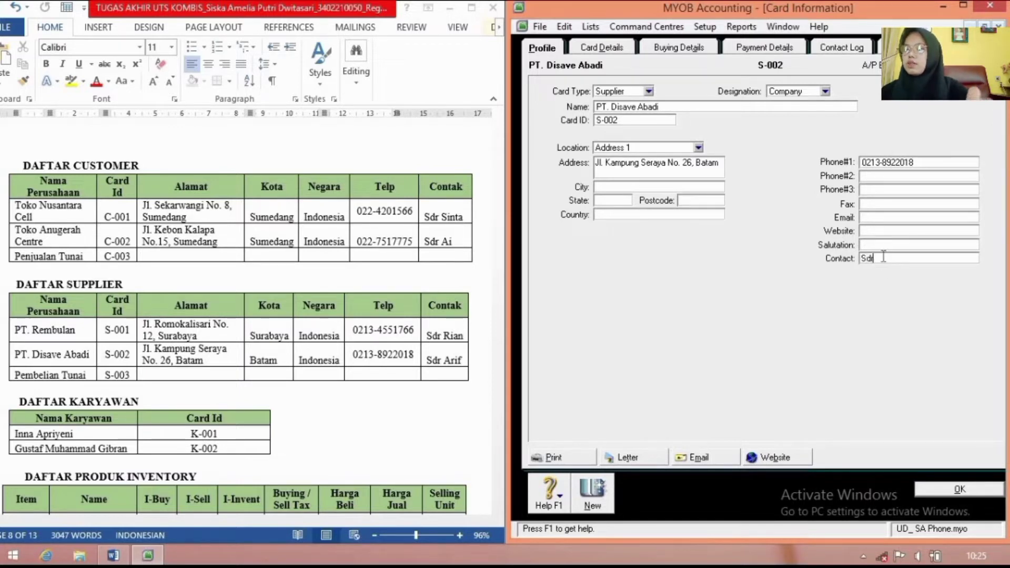
{"action": "type", "text": " A"}
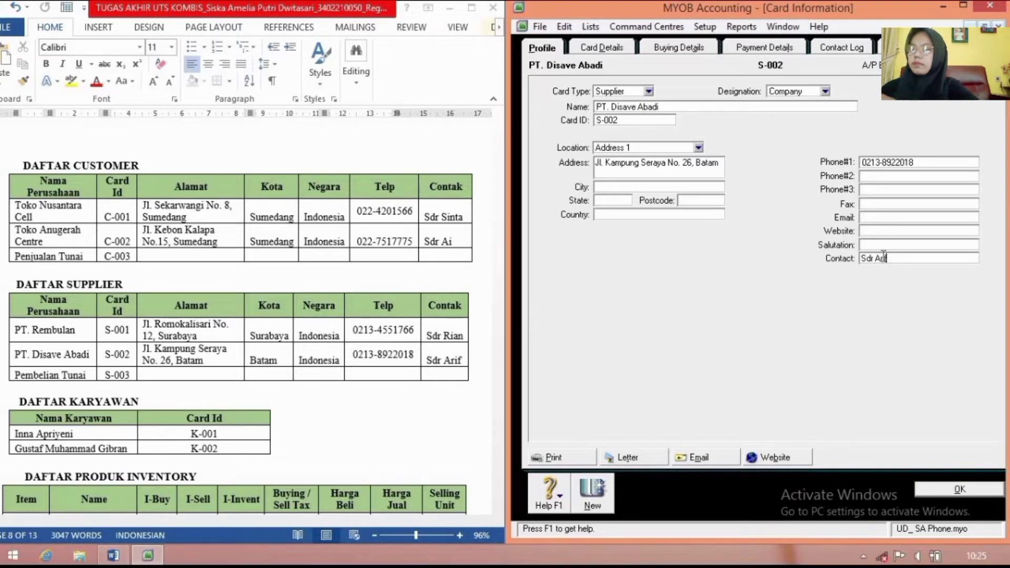
{"action": "type", "text": "rif"}
Step: Save PT. Disave Abadi, then add supplier Pembelian Tunai with card ID S-003 and record it
{"action": "left_click", "coordinate": [593, 492]}
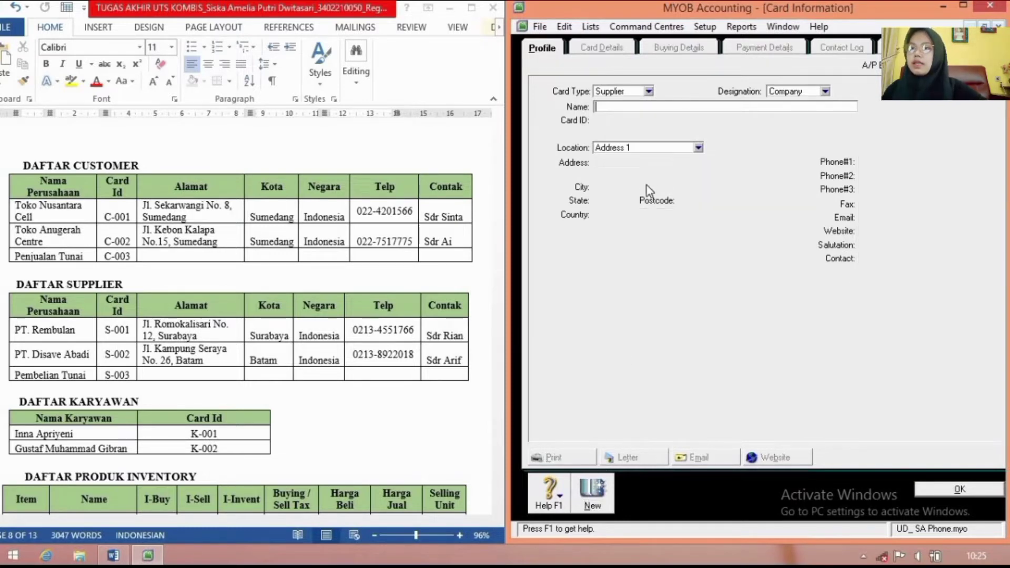
{"action": "type", "text": "Pembelian"}
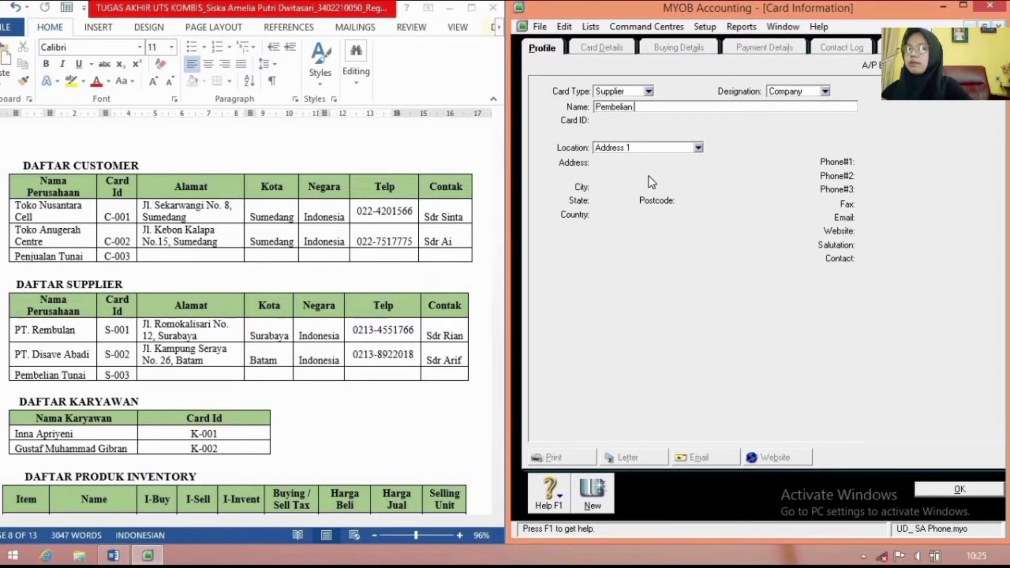
{"action": "type", "text": " Tunai"}
{"action": "key", "text": "Tab"}
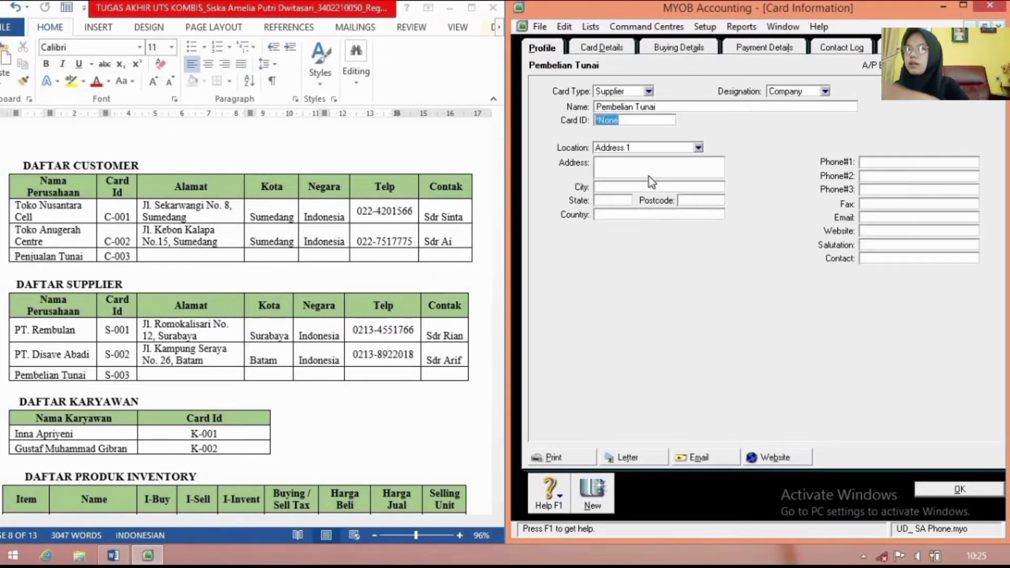
{"action": "type", "text": "S-003"}
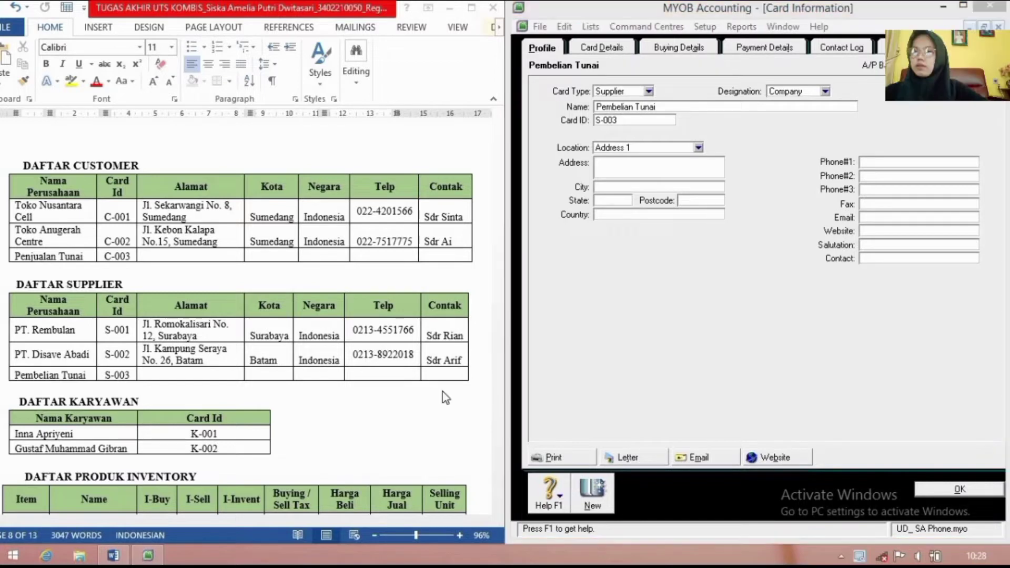
{"action": "left_click", "coordinate": [594, 488]}
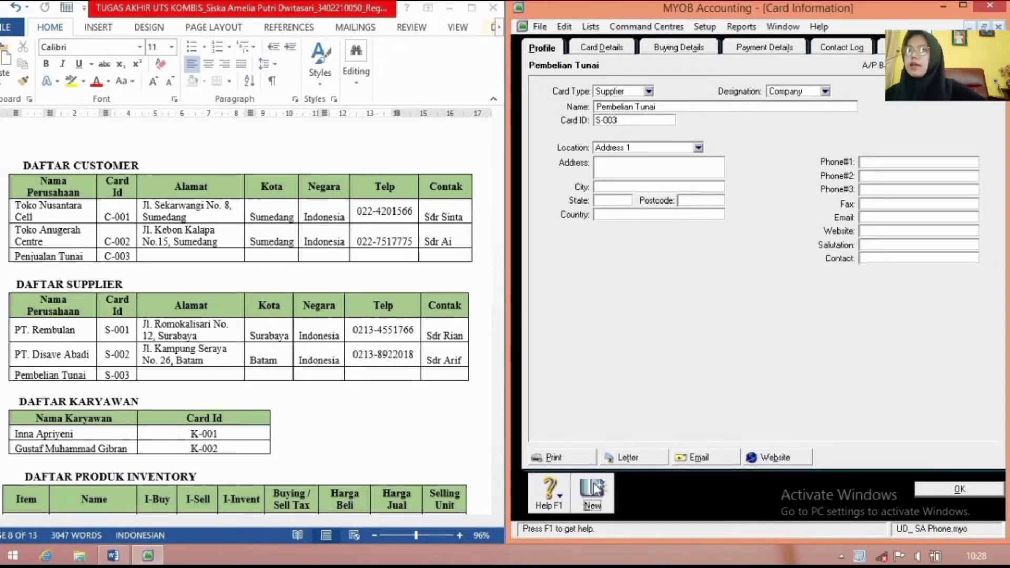
Step: Create employee card K-001 with the employee's name, Bandung street address and phone number
{"action": "left_click", "coordinate": [649, 91]}
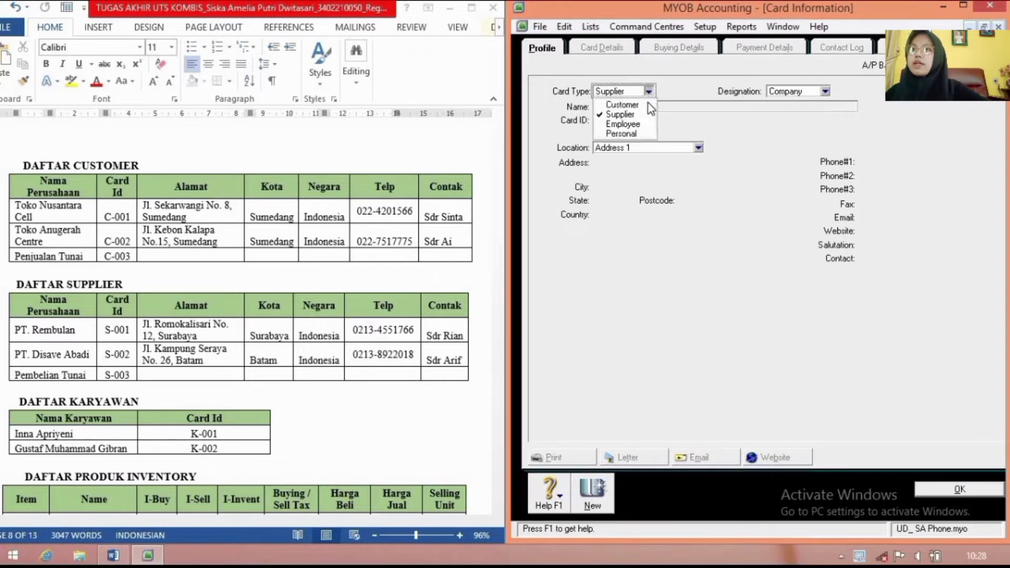
{"action": "left_click", "coordinate": [631, 124]}
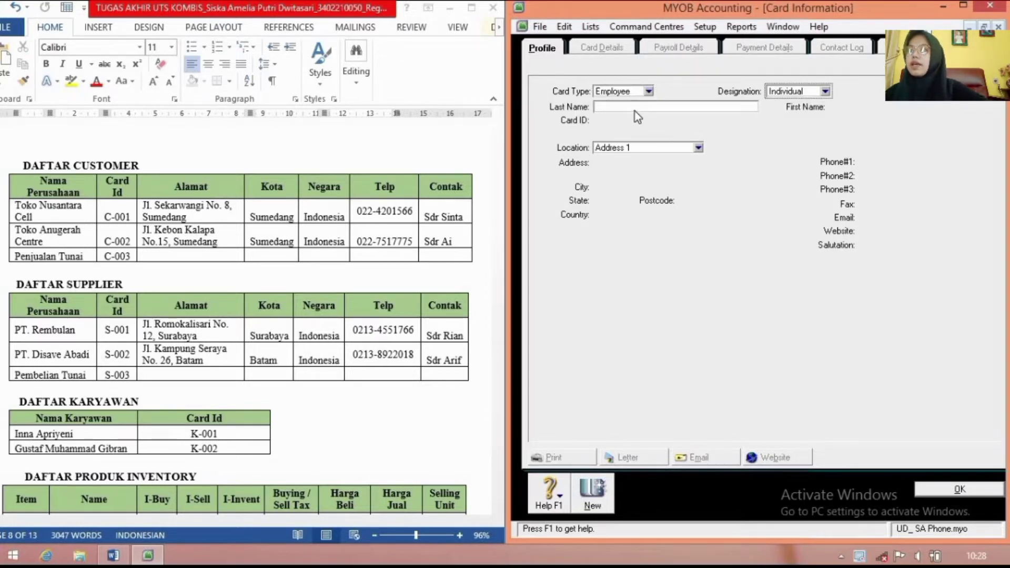
{"action": "left_click", "coordinate": [636, 107]}
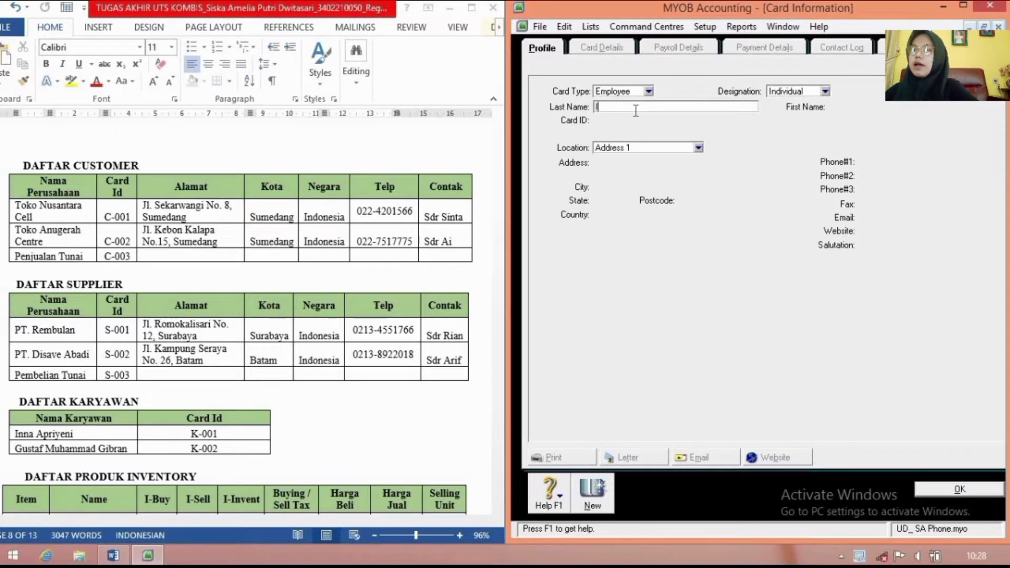
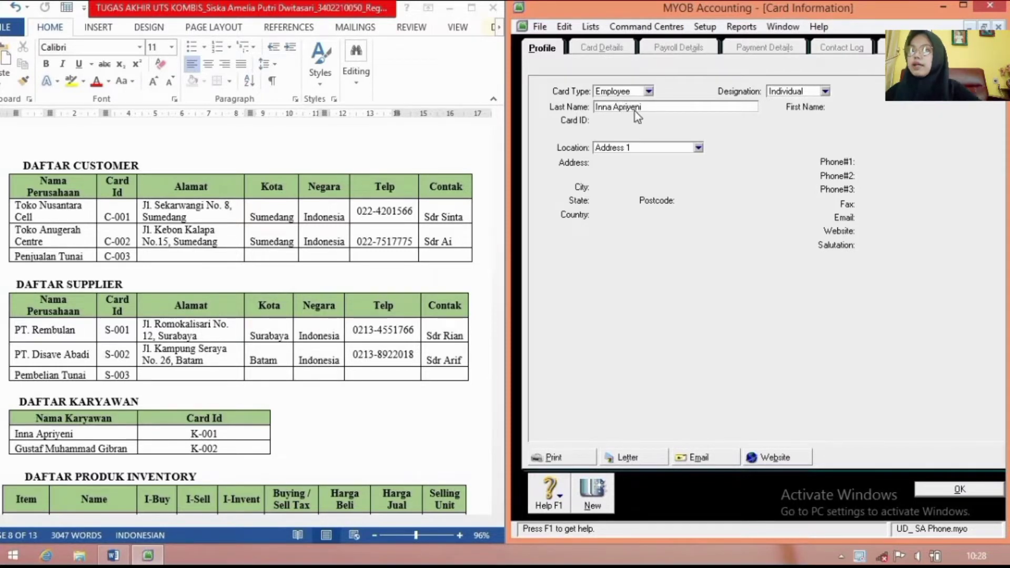
{"action": "key", "text": "Tab"}
{"action": "left_click", "coordinate": [643, 121]}
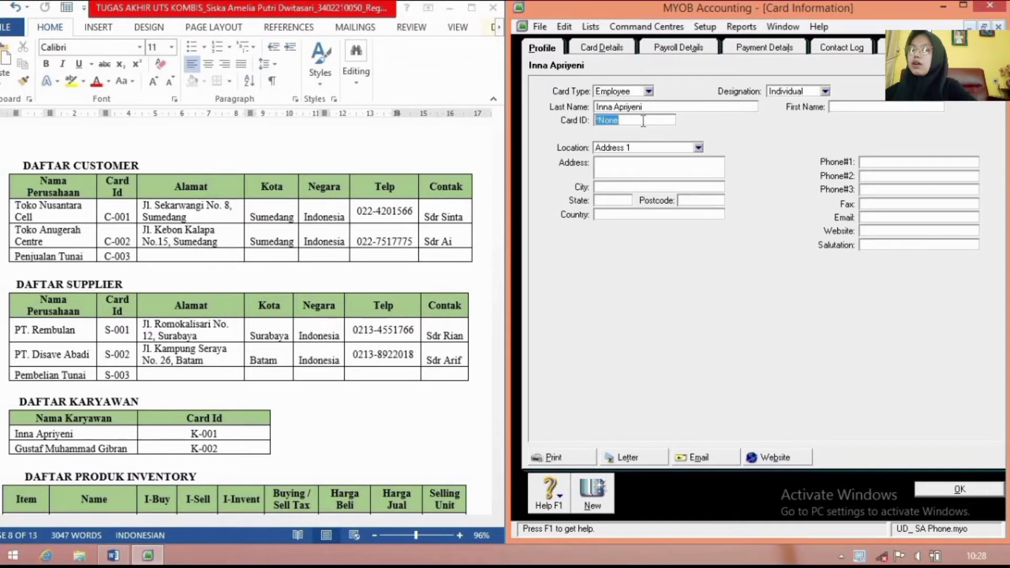
{"action": "type", "text": "K-001"}
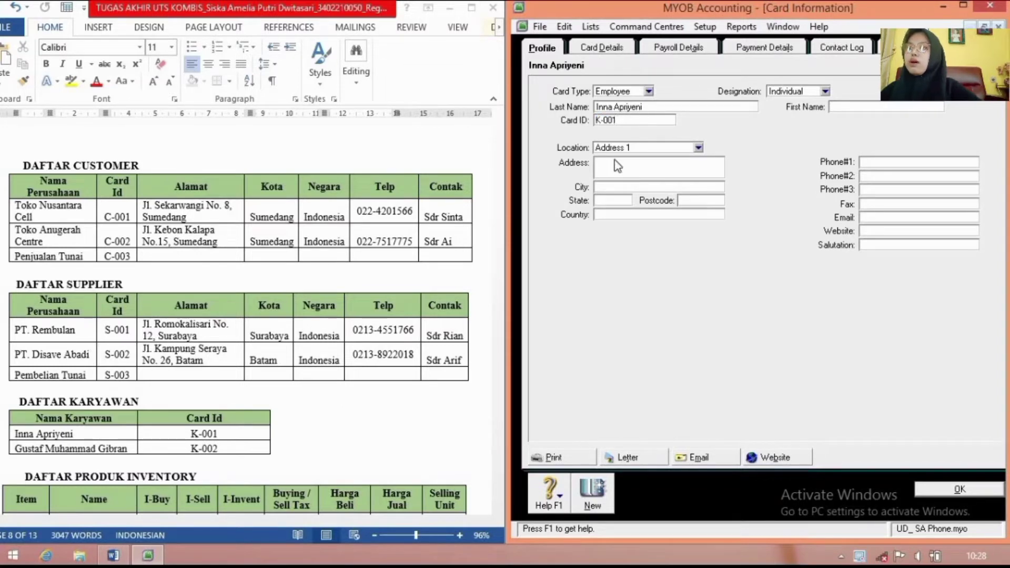
{"action": "left_click", "coordinate": [614, 164]}
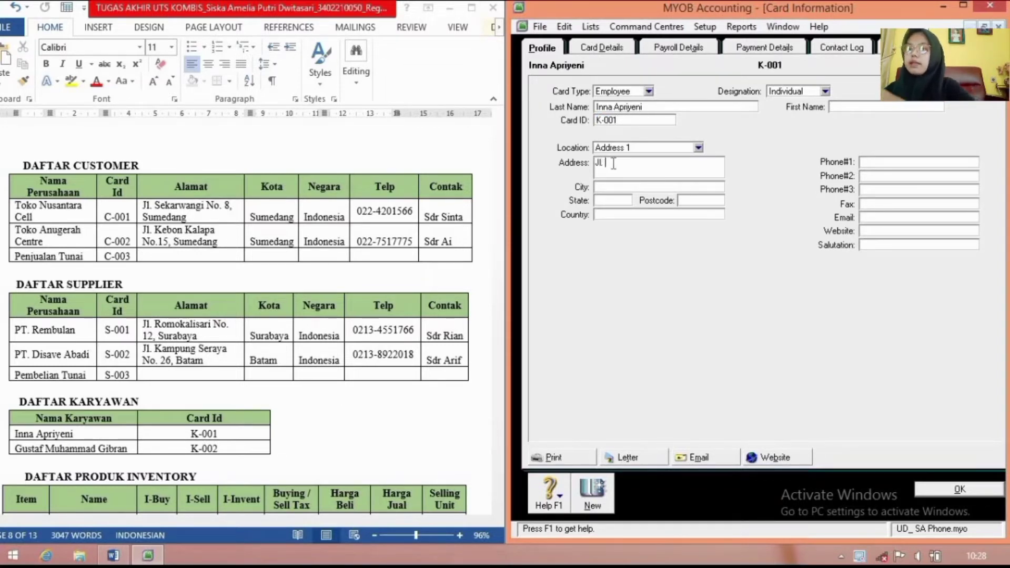
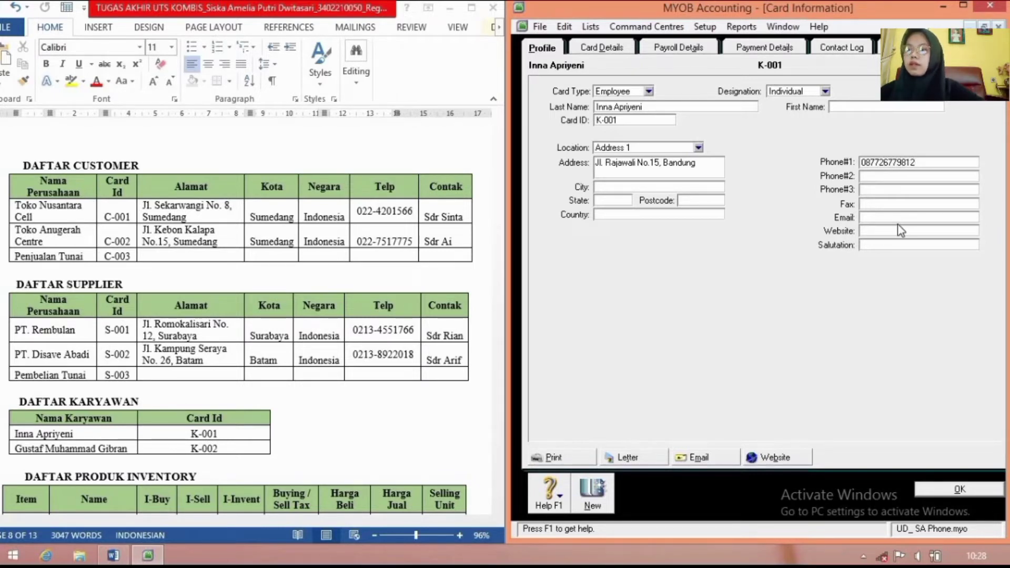
Step: Add employee card K-002 with the second employee's name, Jakarta address and phone number
{"action": "left_click", "coordinate": [596, 505]}
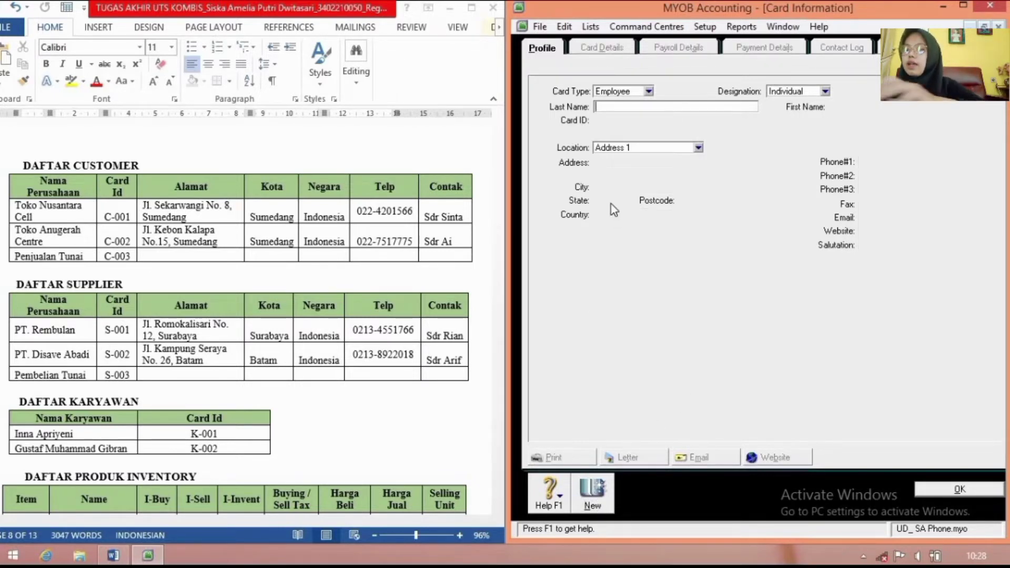
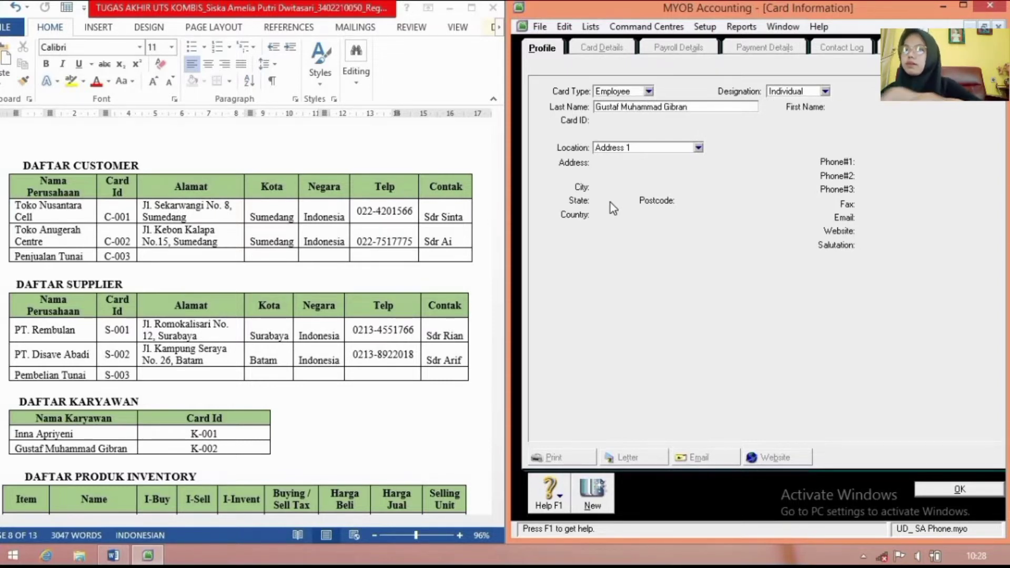
{"action": "key", "text": "Tab"}
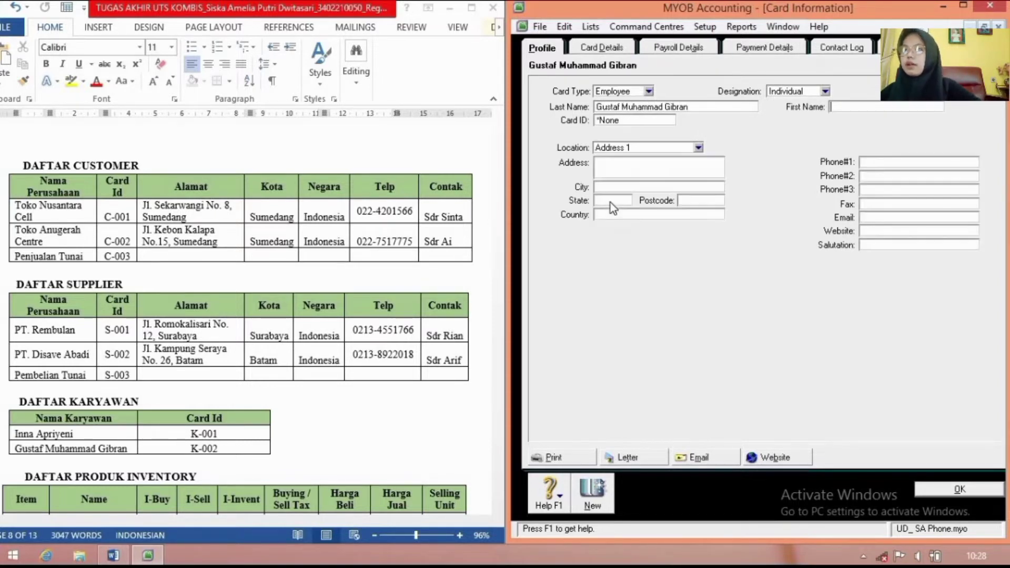
{"action": "left_click", "coordinate": [632, 121]}
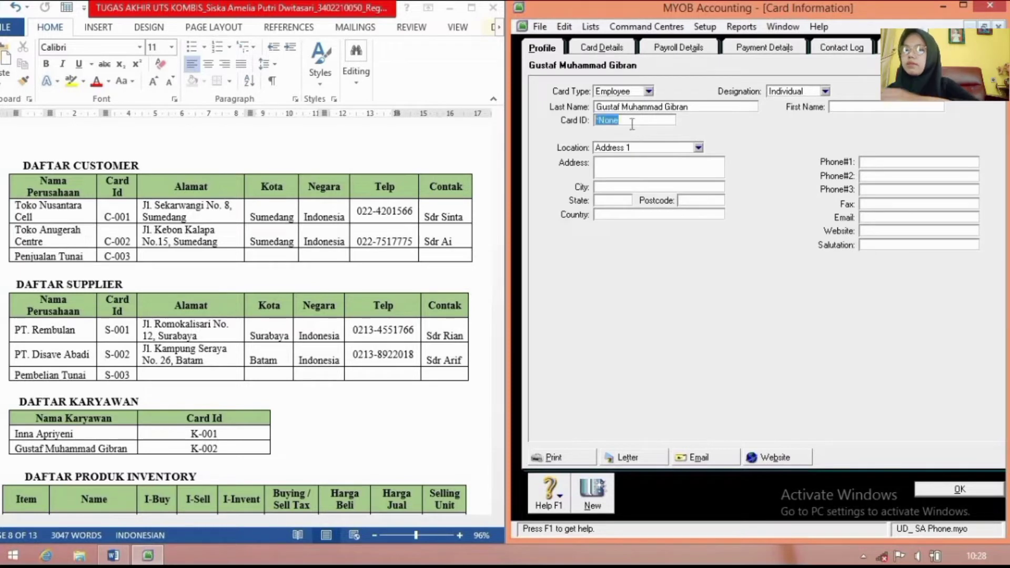
{"action": "type", "text": "K-"}
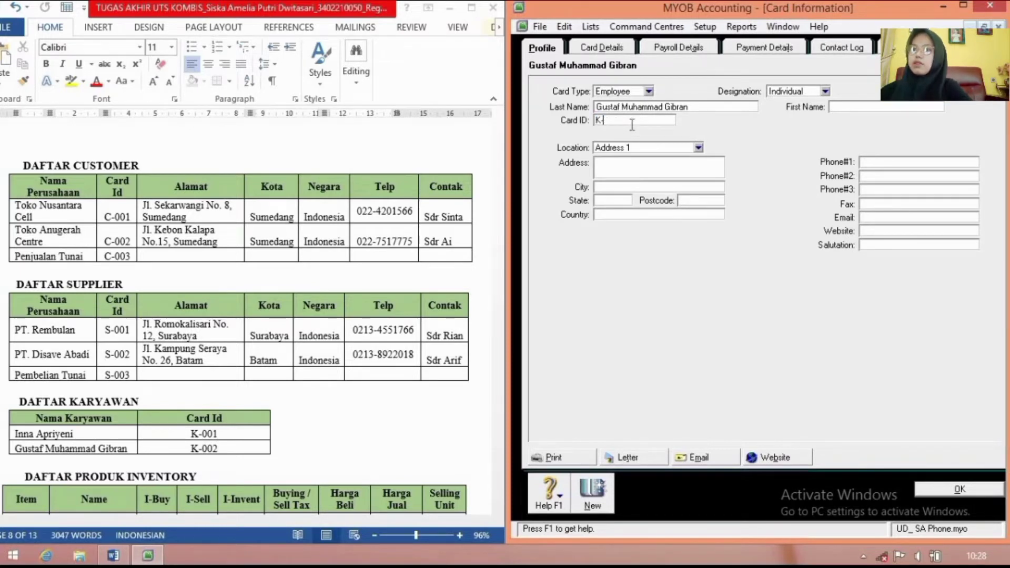
{"action": "type", "text": "002"}
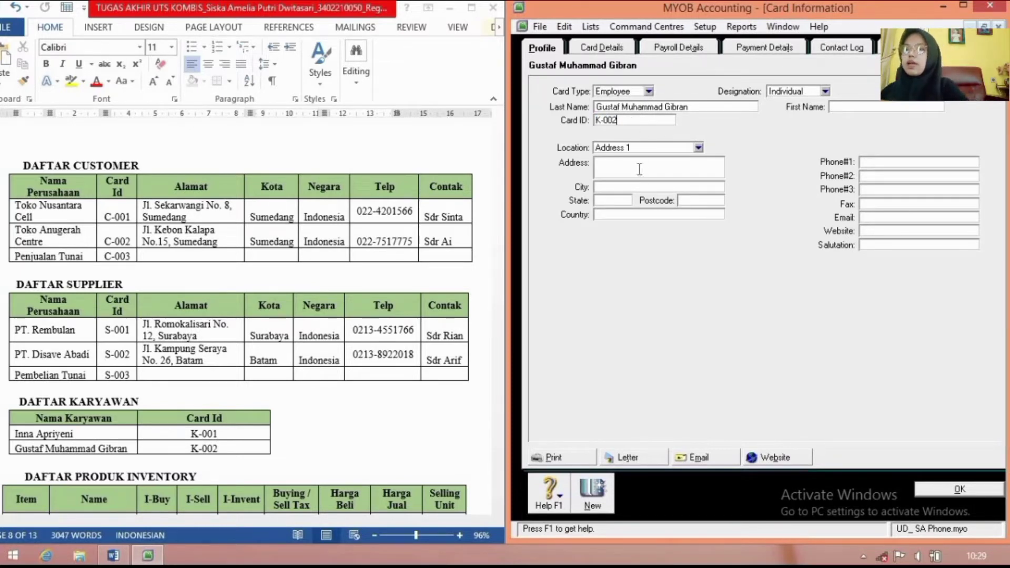
{"action": "left_click", "coordinate": [639, 169]}
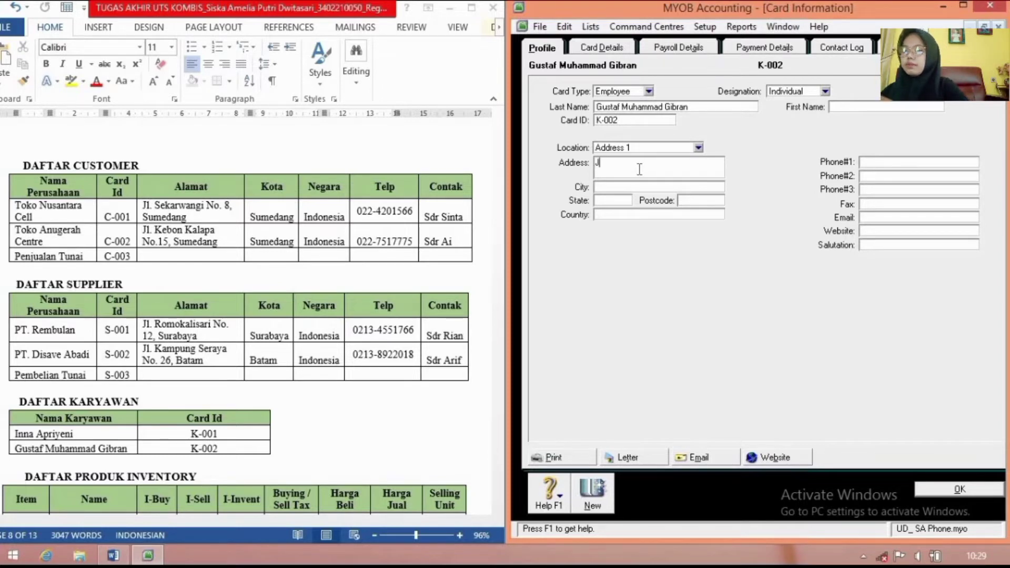
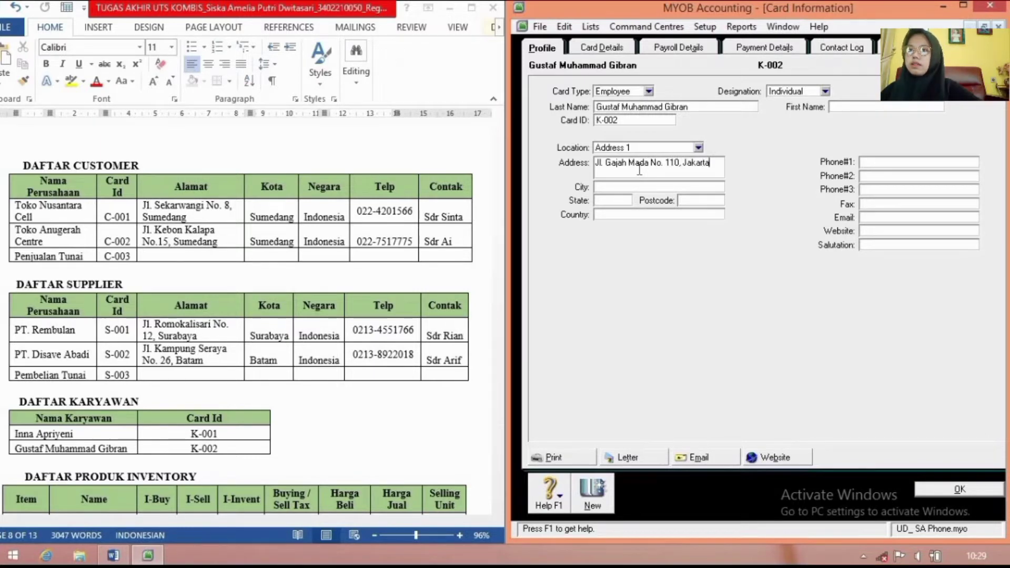
{"action": "left_click", "coordinate": [864, 164]}
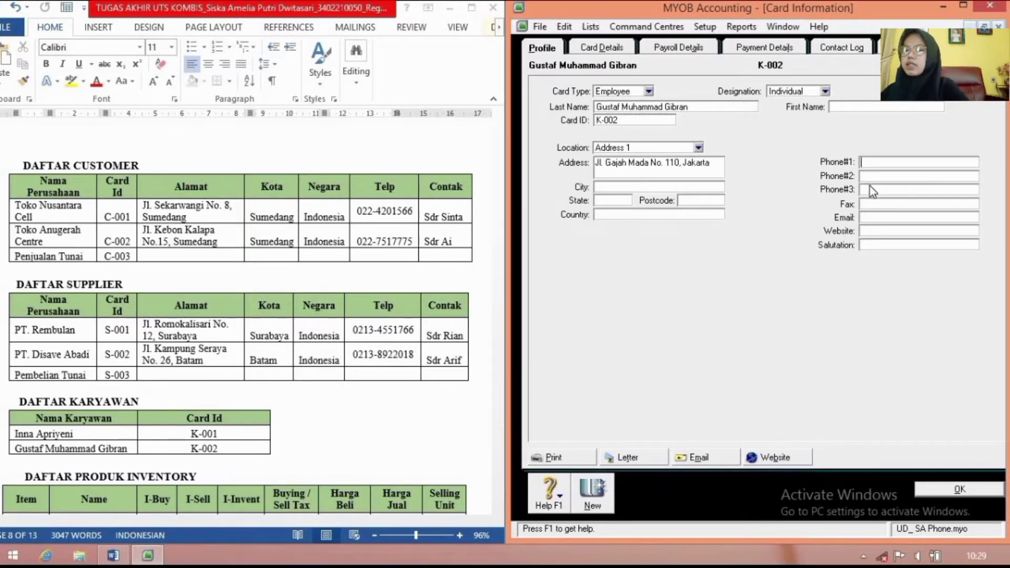
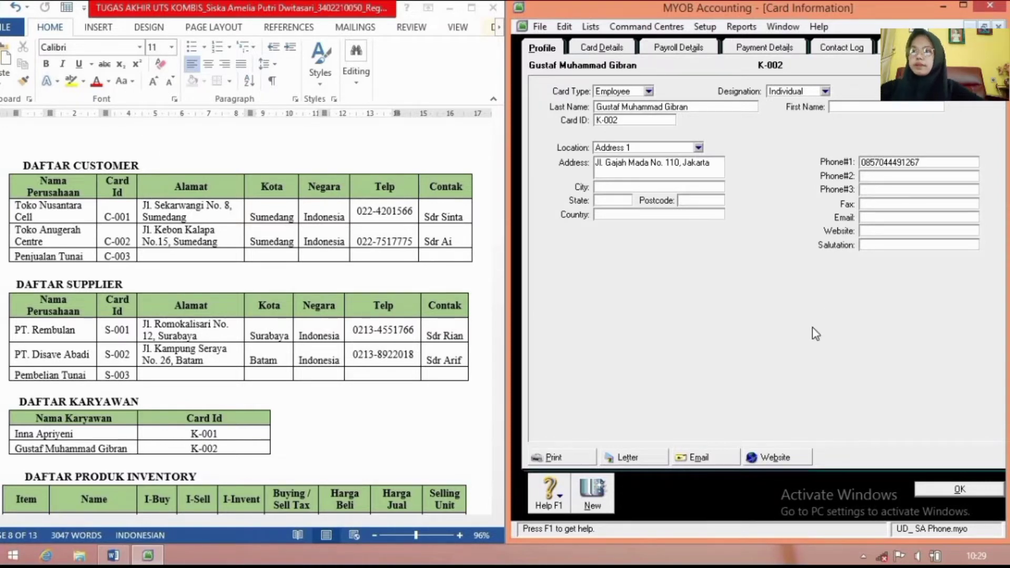
Step: Save the K-002 employee card and close the Cards List
{"action": "left_click", "coordinate": [960, 489]}
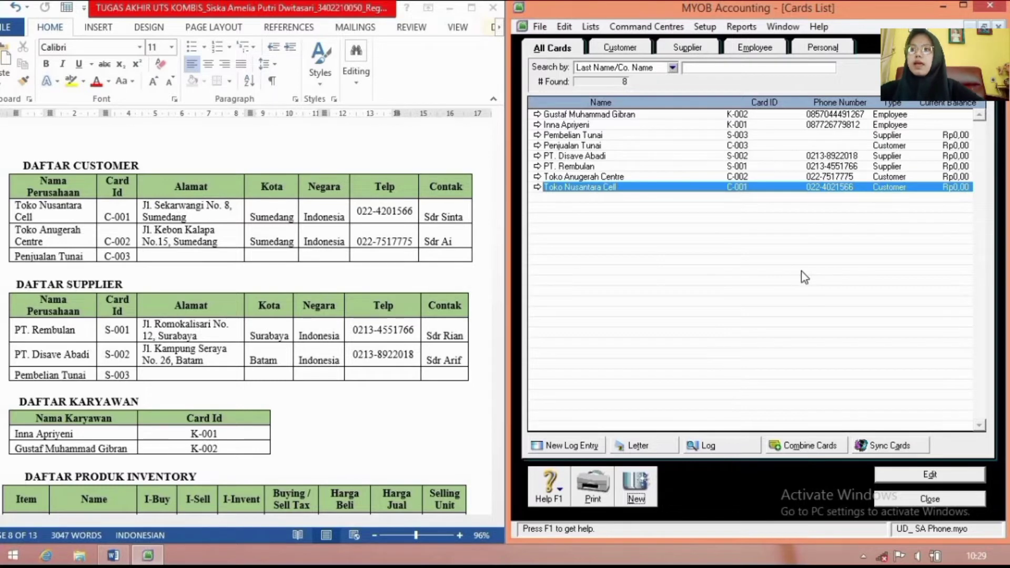
{"action": "left_click", "coordinate": [930, 499]}
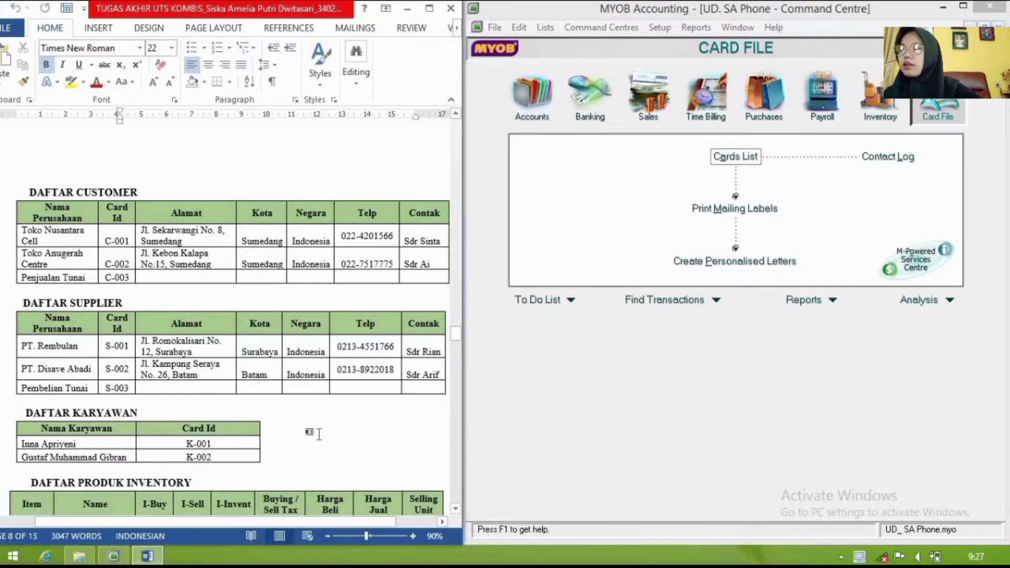
{"action": "scroll", "coordinate": [316, 436], "scroll_direction": "down", "scroll_amount": 5}
{"action": "scroll", "coordinate": [320, 435], "scroll_direction": "down", "scroll_amount": 6}
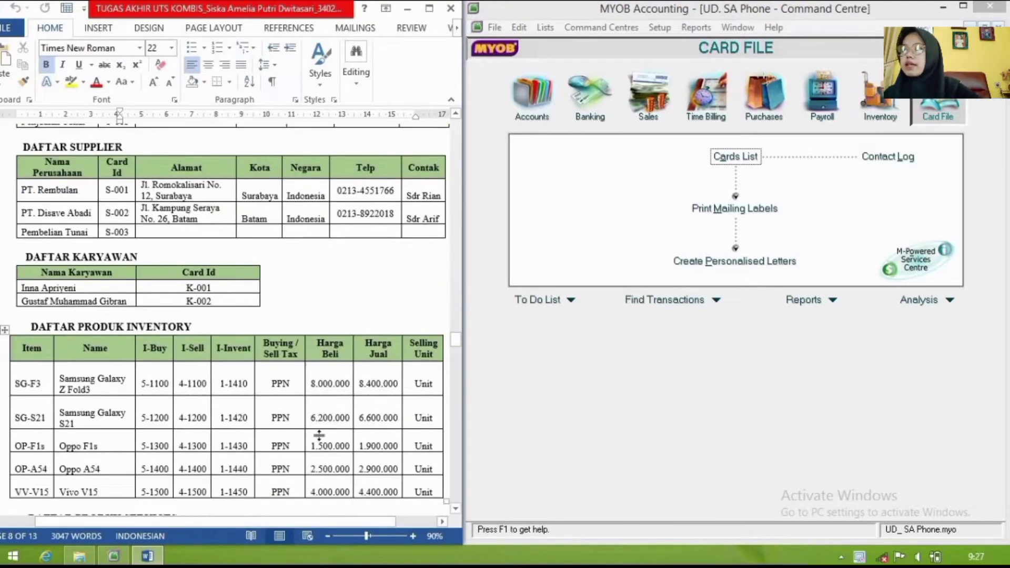
{"action": "scroll", "coordinate": [319, 436], "scroll_direction": "down", "scroll_amount": 1}
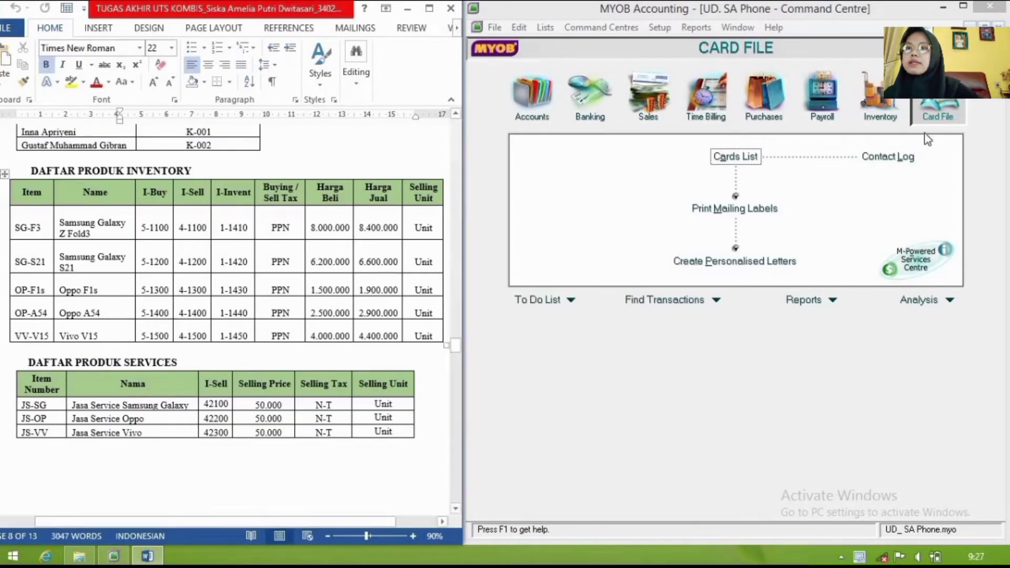
Step: Start a new inventory item SG-F3 named Samsung Galaxy Z Fold3
{"action": "left_click", "coordinate": [882, 118]}
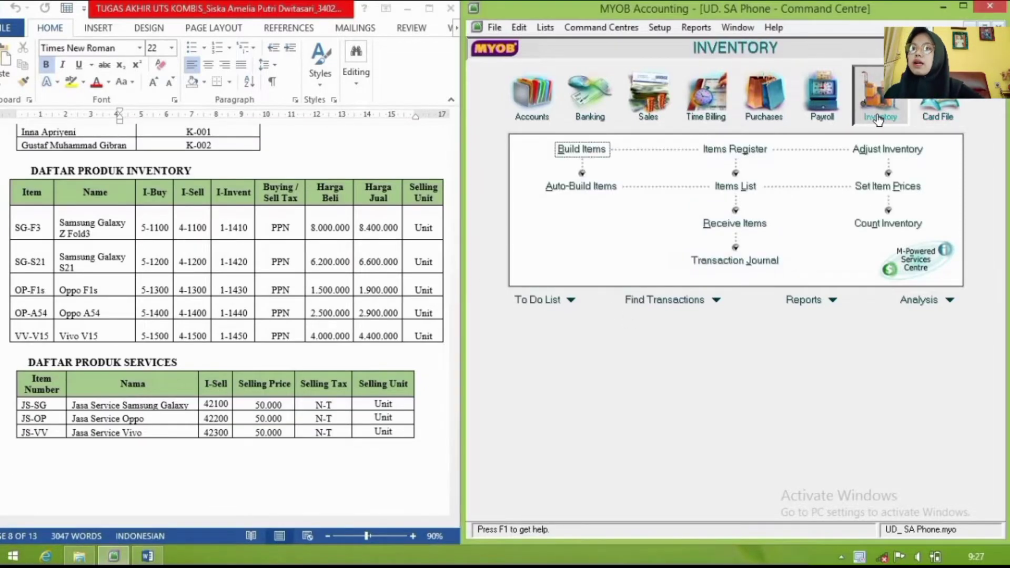
{"action": "left_click", "coordinate": [743, 186]}
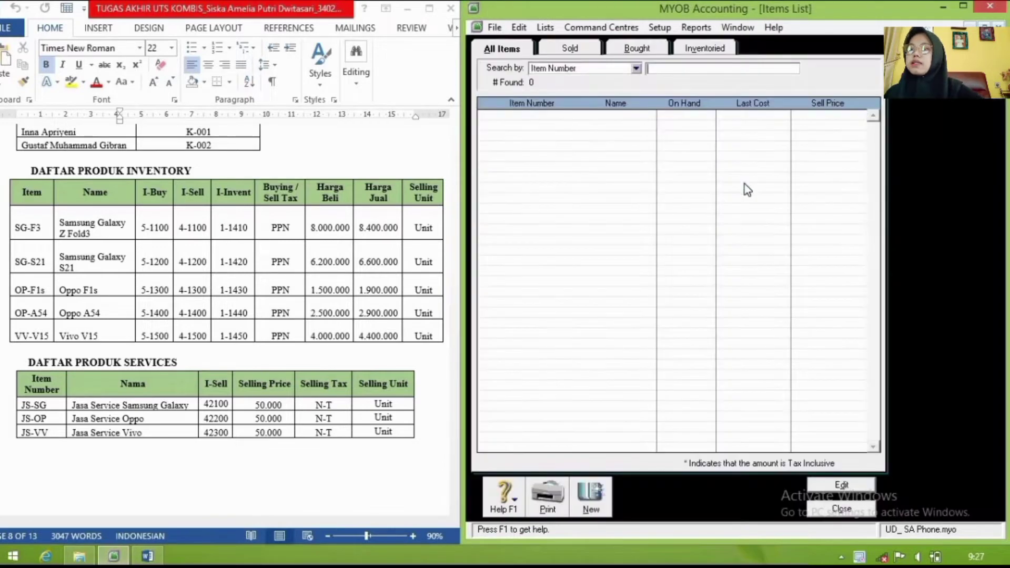
{"action": "left_click", "coordinate": [591, 497]}
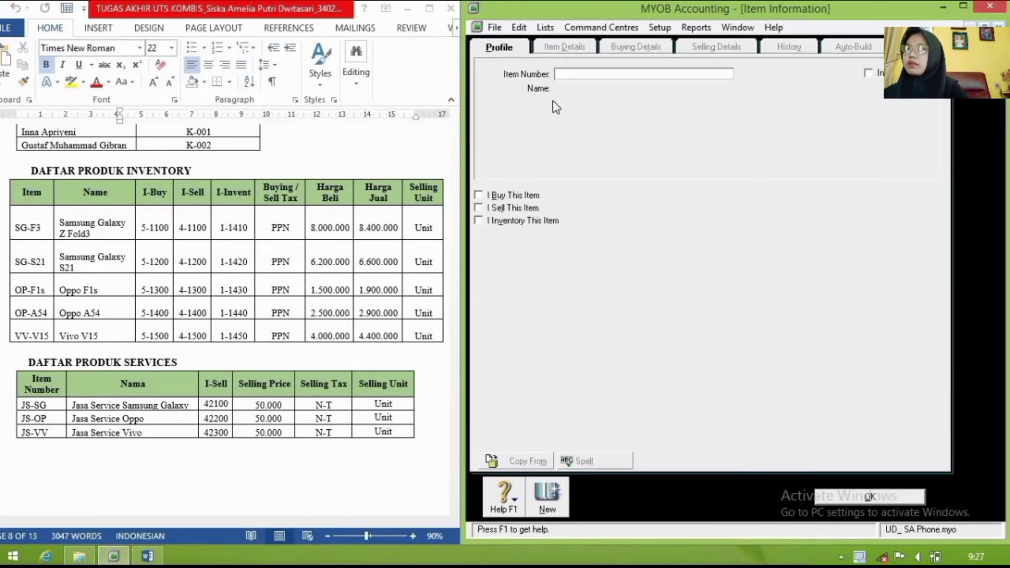
{"action": "type", "text": "SG"}
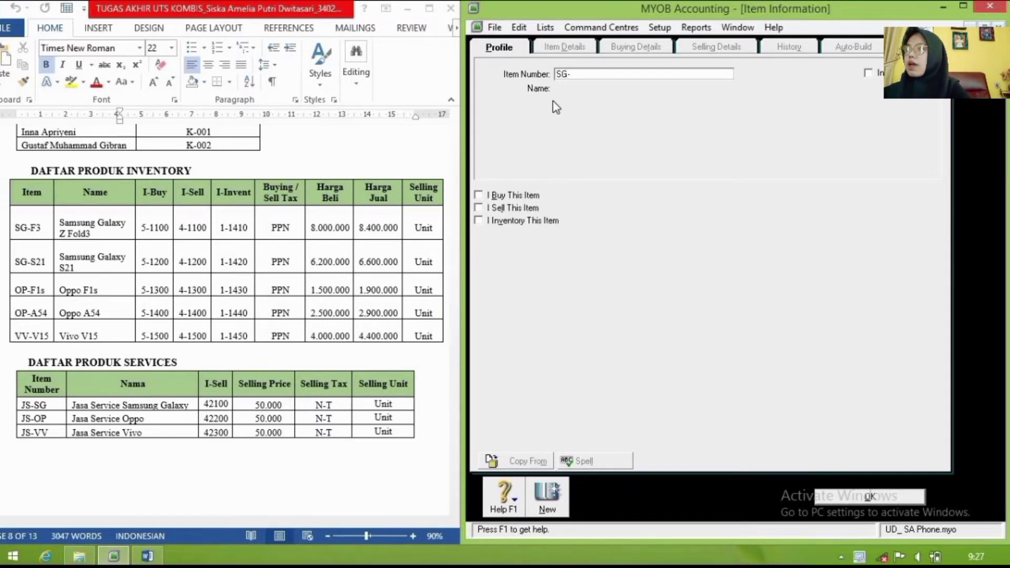
{"action": "type", "text": "-F"}
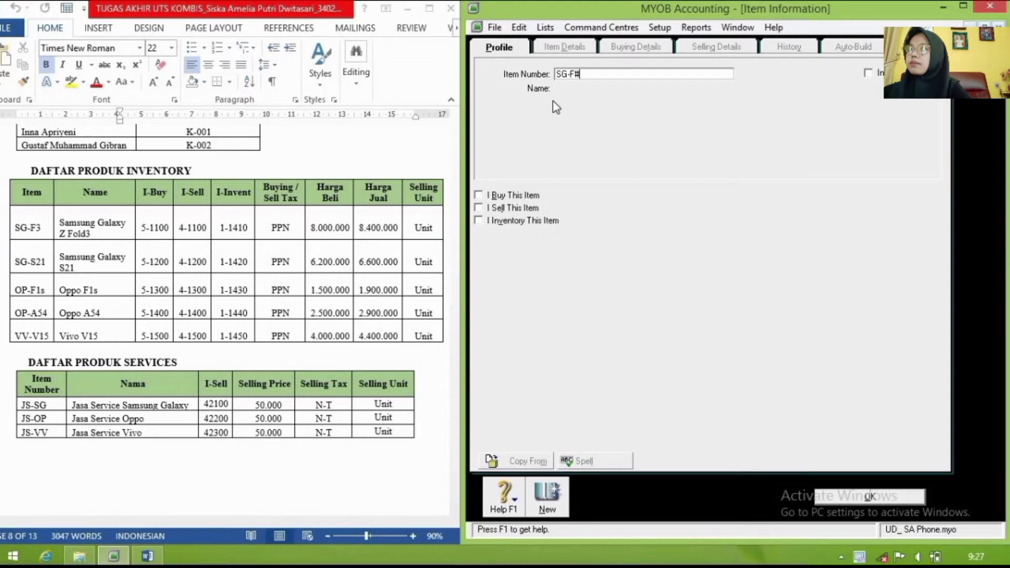
{"action": "type", "text": "#"}
{"action": "key", "text": "BackSpace"}
{"action": "type", "text": "3"}
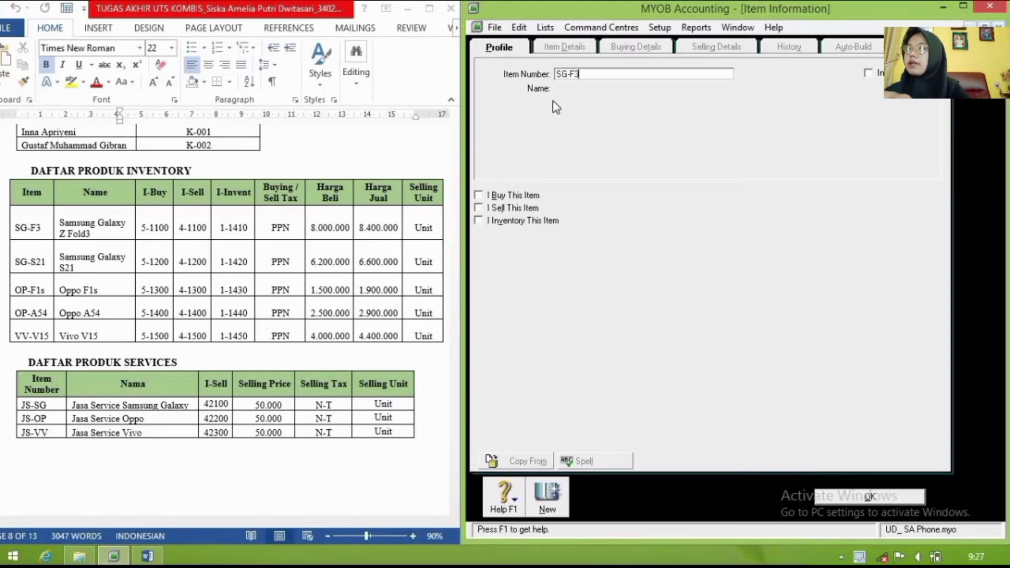
{"action": "key", "text": "Tab"}
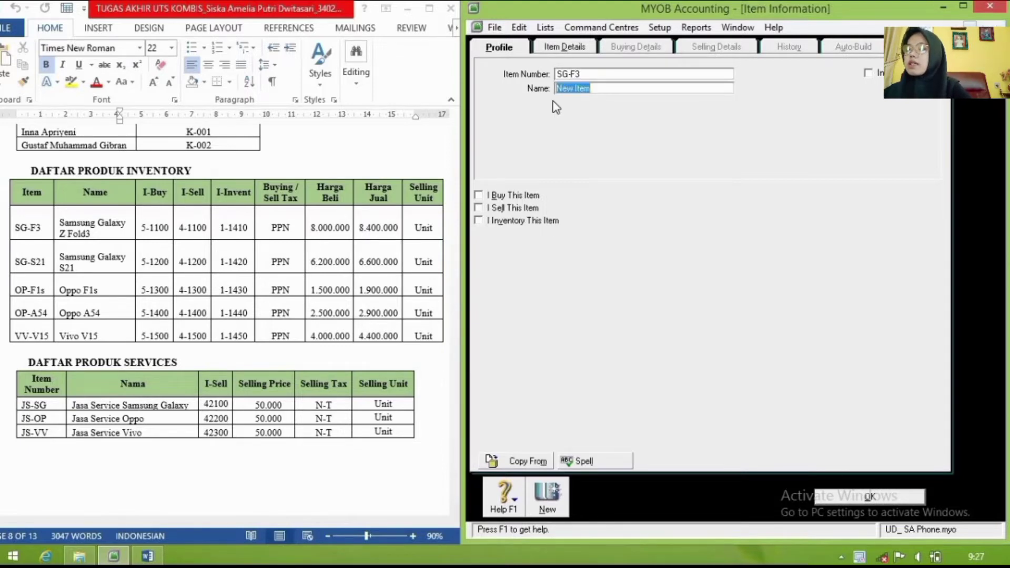
{"action": "type", "text": "Samsu"}
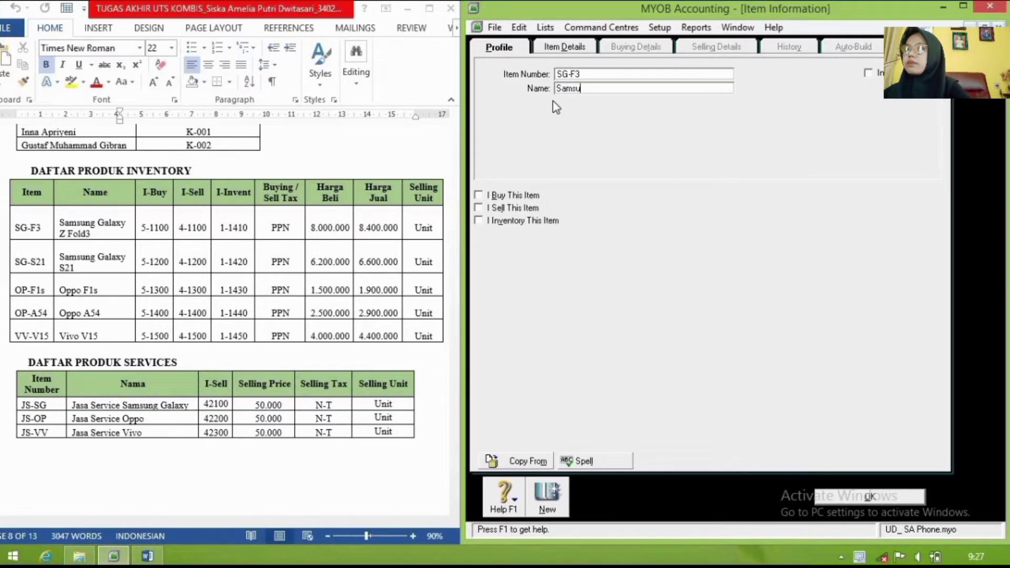
{"action": "type", "text": "ng "}
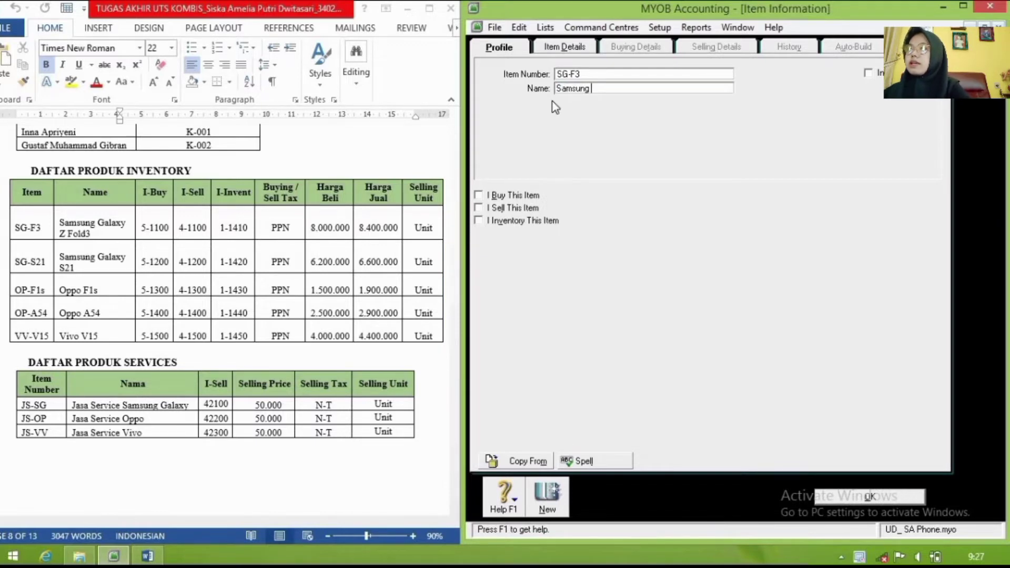
{"action": "type", "text": "G"}
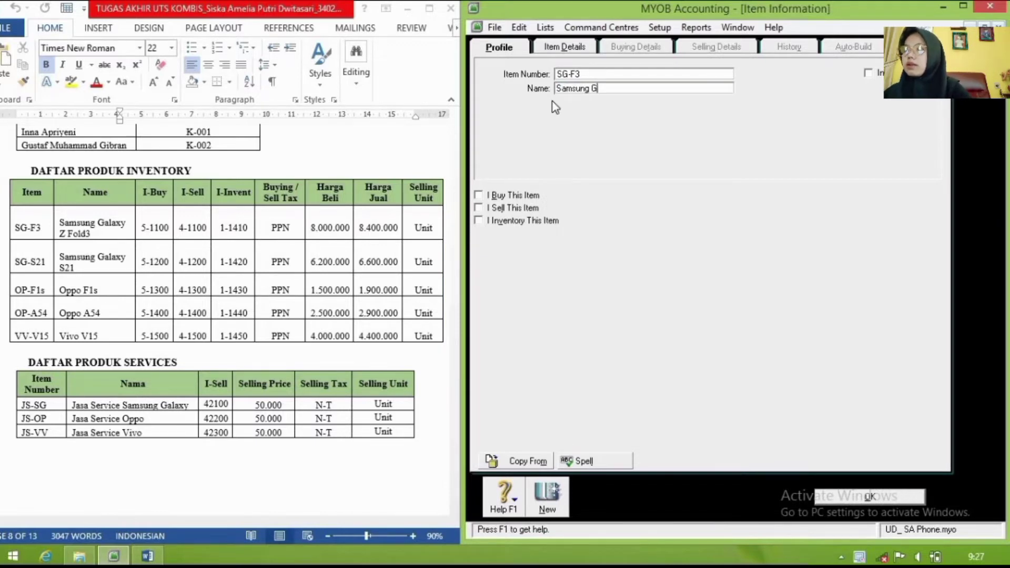
{"action": "type", "text": "a"}
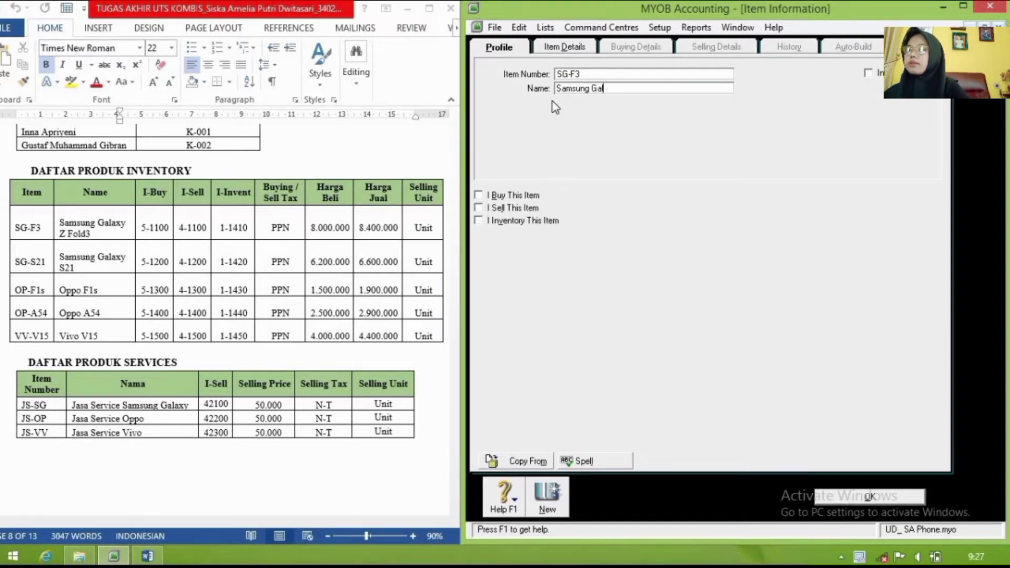
{"action": "type", "text": "laxy Z "}
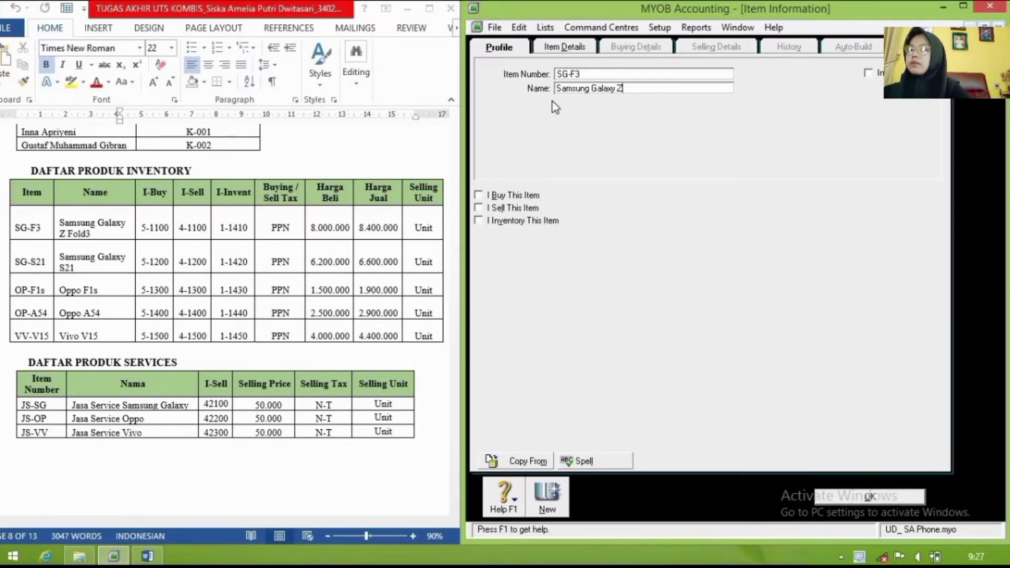
{"action": "type", "text": "Fold3"}
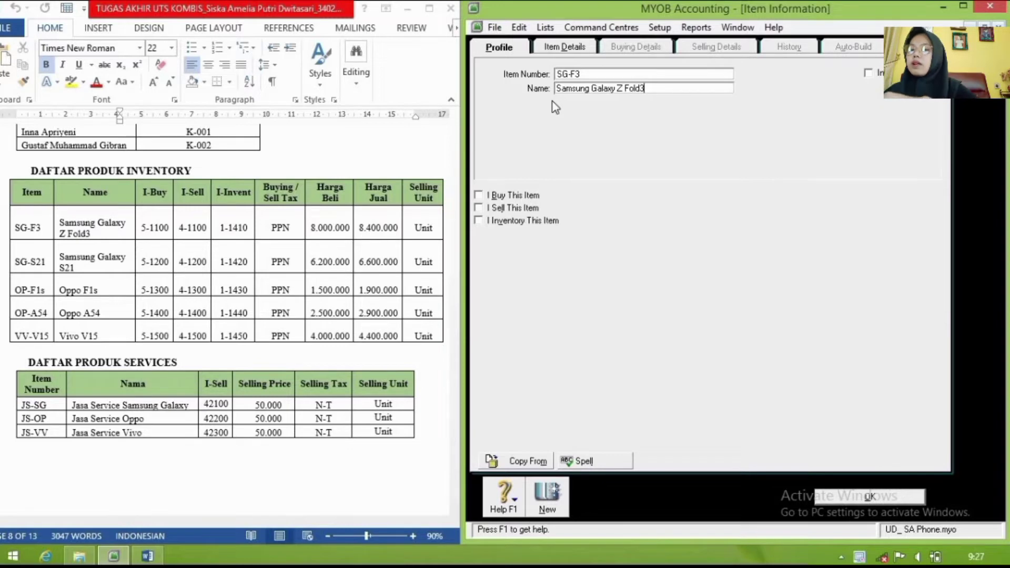
Step: Mark the item as bought, sold and inventoried, with cost of sales account 5-1100
{"action": "left_click", "coordinate": [484, 196]}
{"action": "left_click", "coordinate": [484, 209]}
{"action": "left_click", "coordinate": [484, 221]}
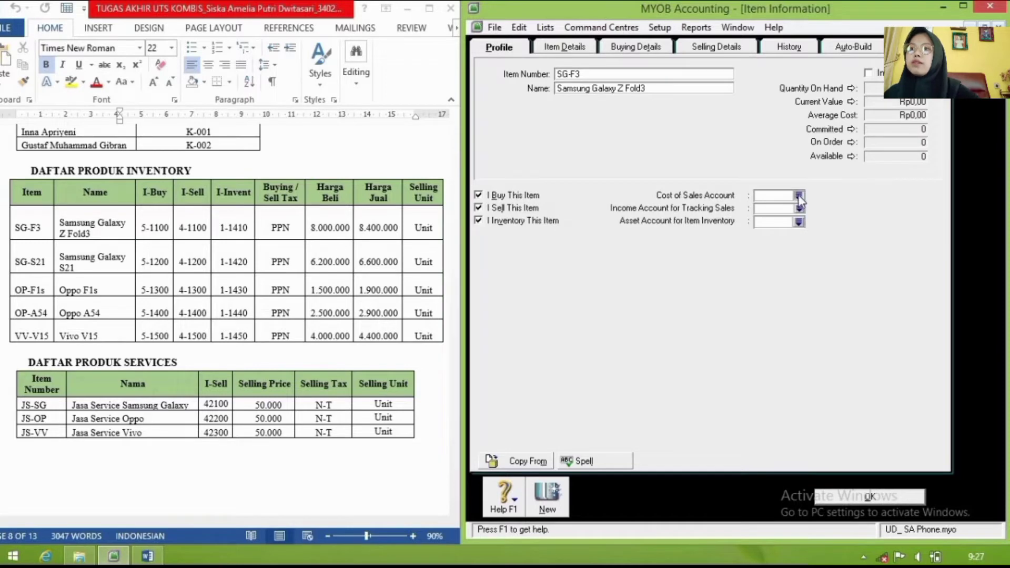
{"action": "left_click", "coordinate": [799, 196]}
{"action": "left_click", "coordinate": [863, 152]}
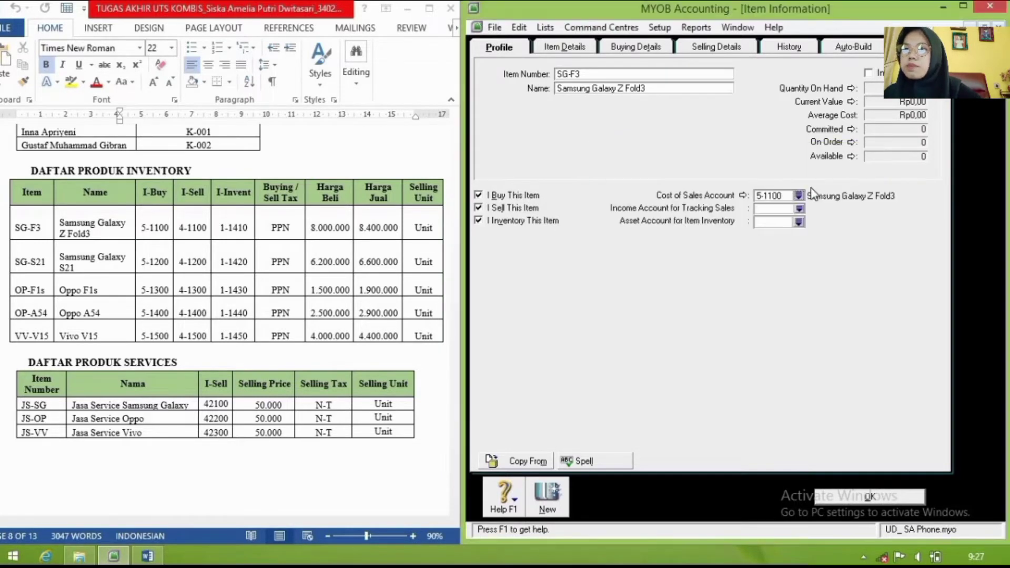
{"action": "left_click", "coordinate": [799, 198]}
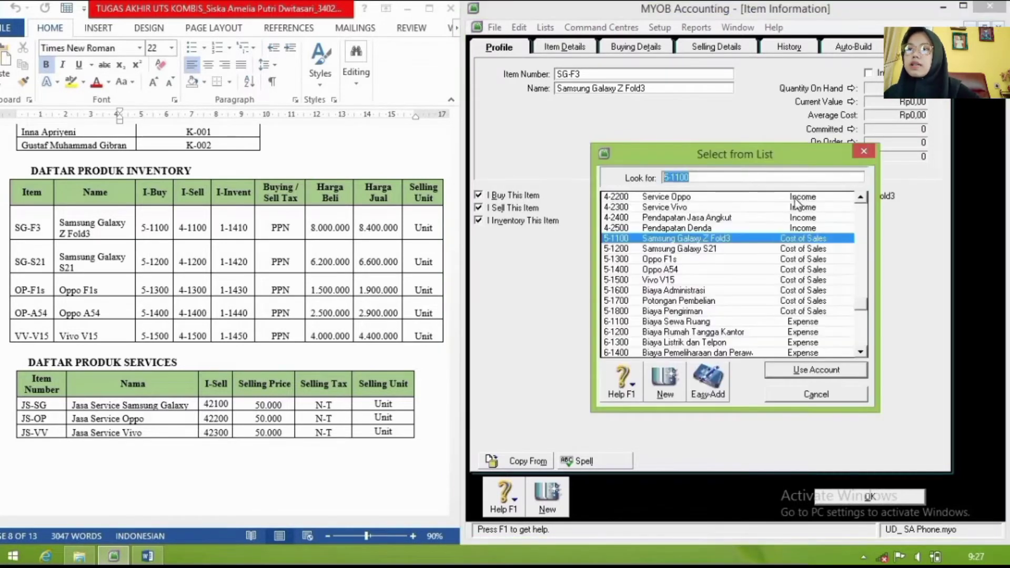
{"action": "left_click", "coordinate": [772, 238]}
{"action": "left_click", "coordinate": [779, 374]}
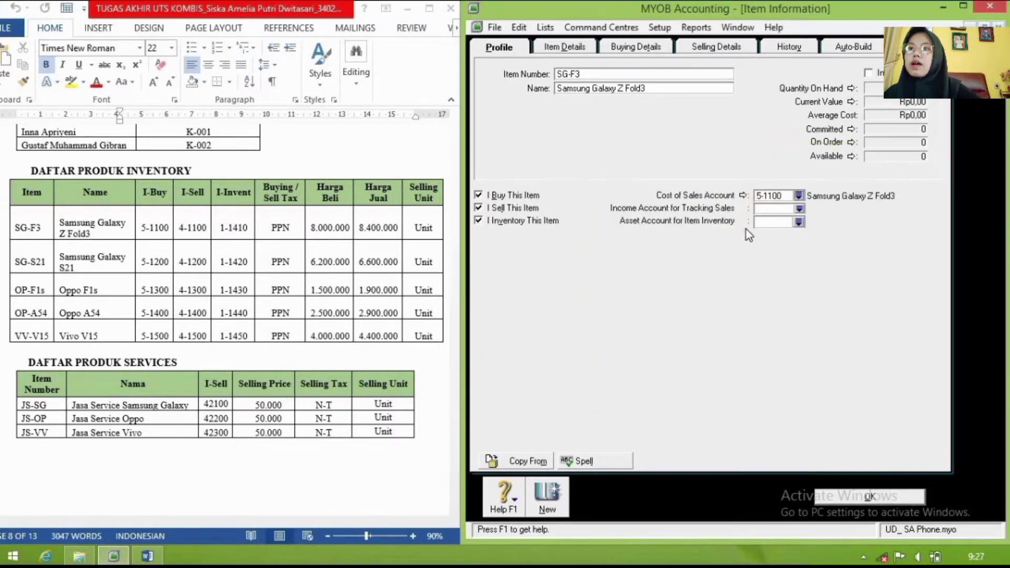
Step: Assign income account 4-1100 and inventory asset account 1-1410 to the item
{"action": "left_click", "coordinate": [800, 210]}
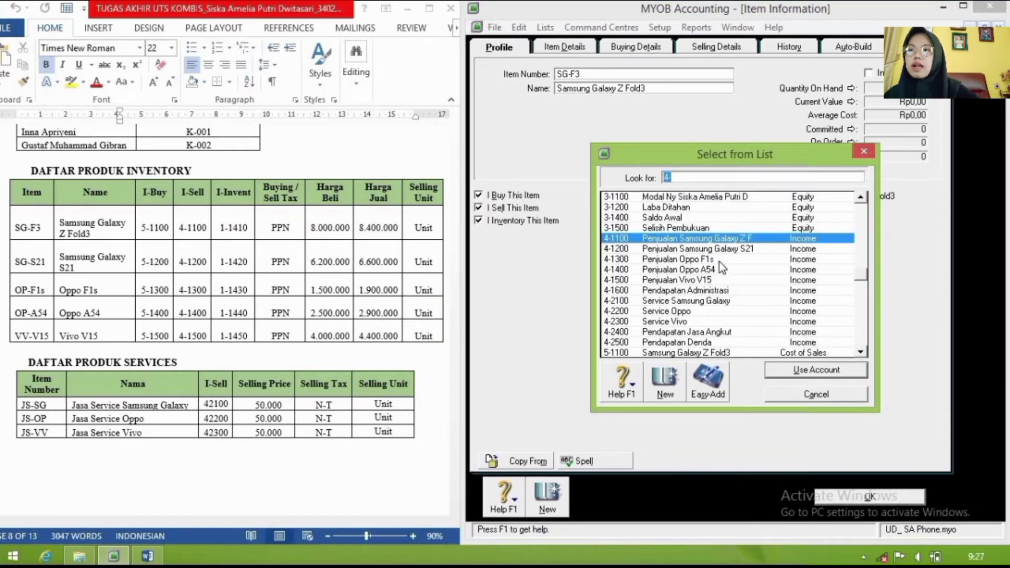
{"action": "left_click", "coordinate": [795, 371]}
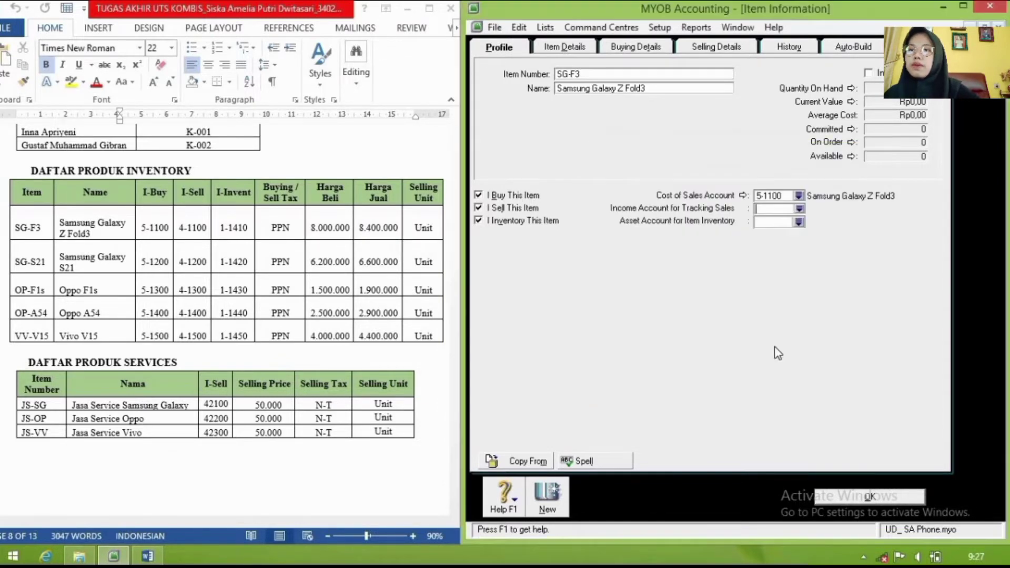
{"action": "left_click", "coordinate": [799, 222]}
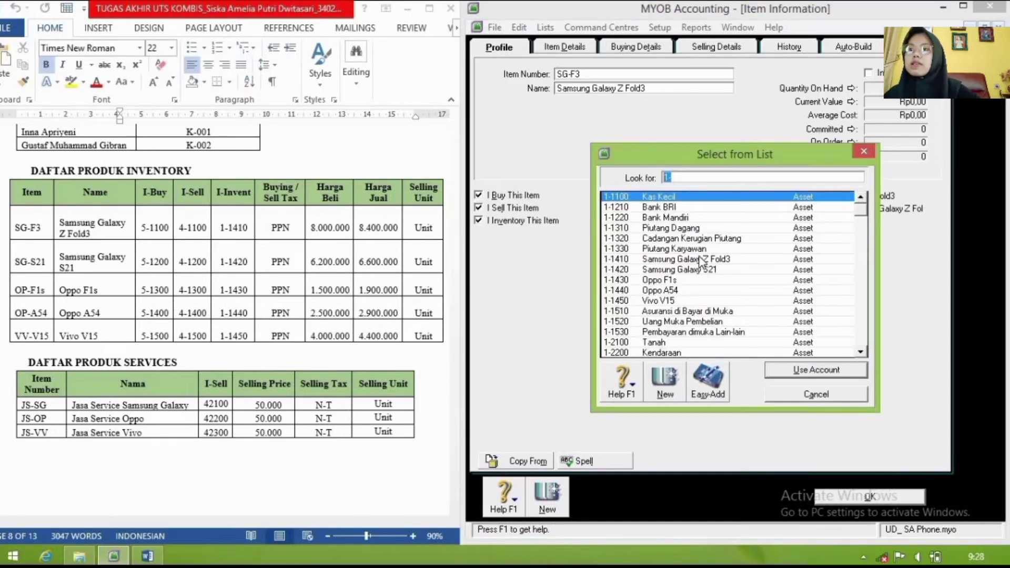
{"action": "left_click", "coordinate": [705, 259]}
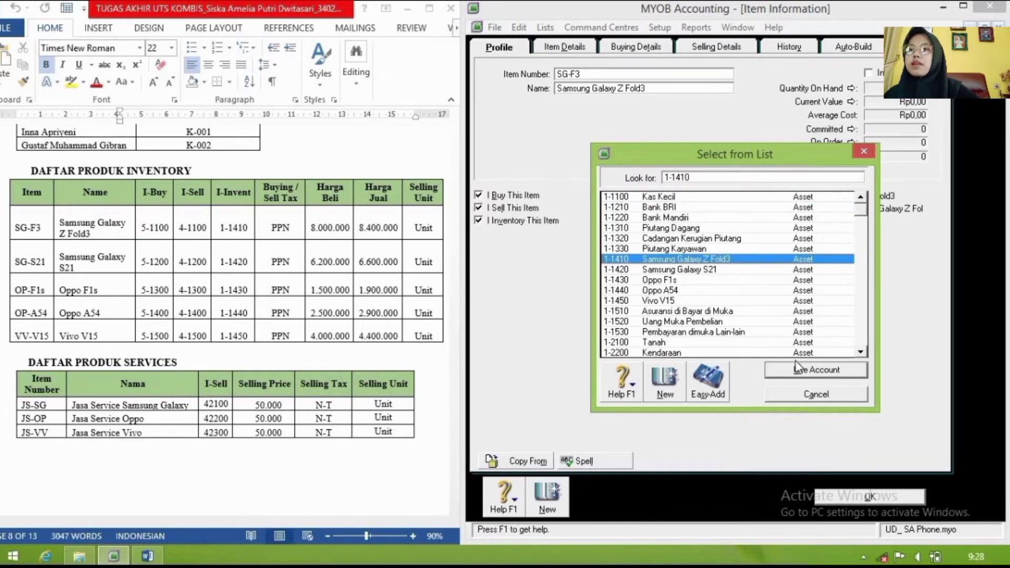
{"action": "left_click", "coordinate": [803, 370]}
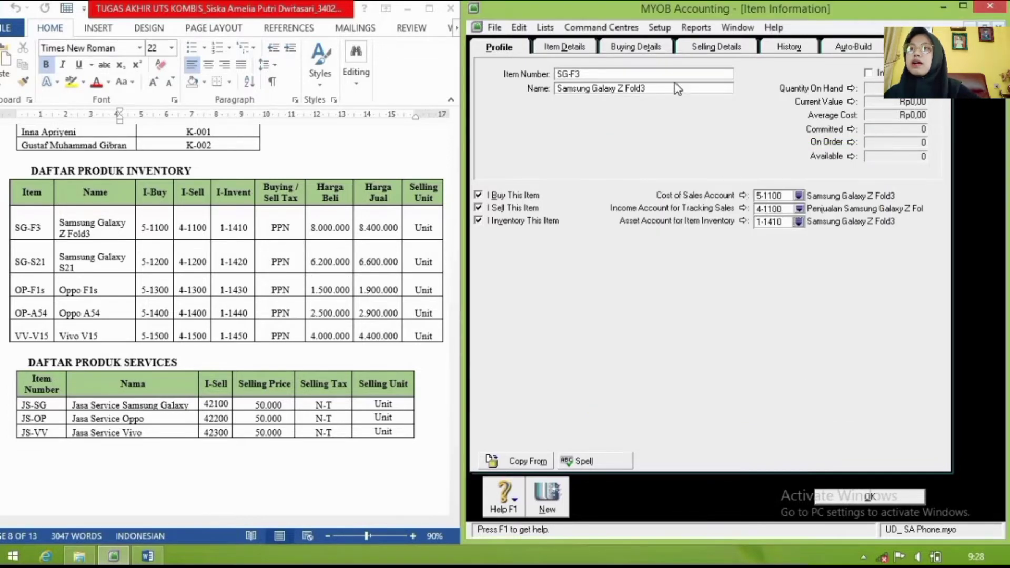
Step: Give SG-F3 a standard cost of Rp8.000.000,00, buying unit 'Unit' and purchase tax code PPN
{"action": "left_click", "coordinate": [643, 49]}
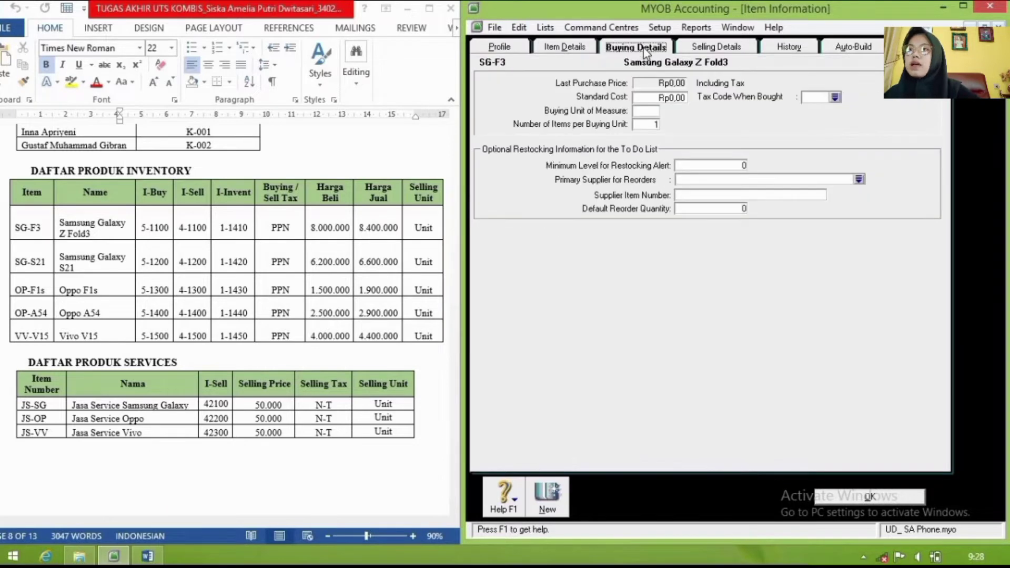
{"action": "left_click", "coordinate": [659, 97]}
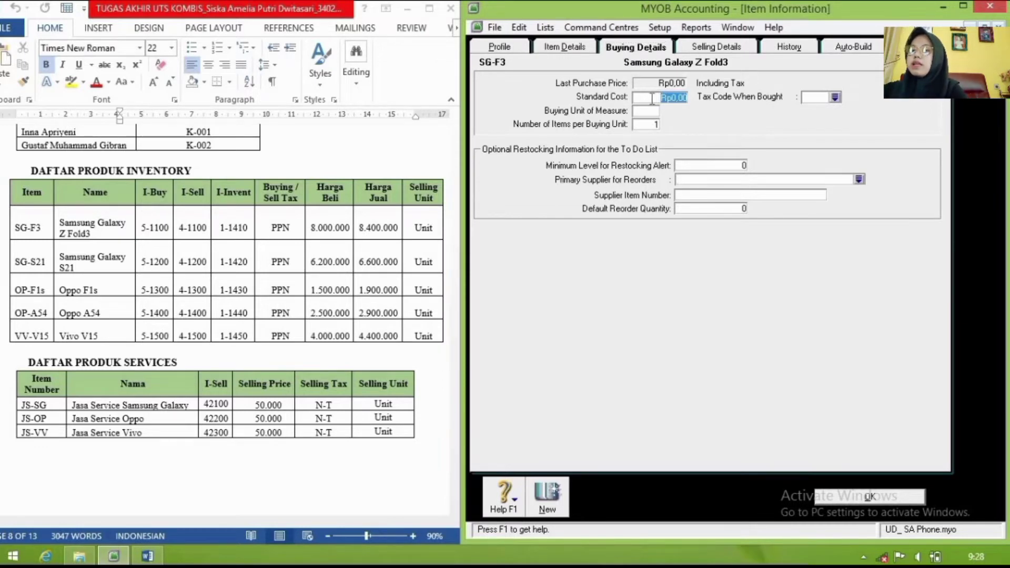
{"action": "type", "text": "800"}
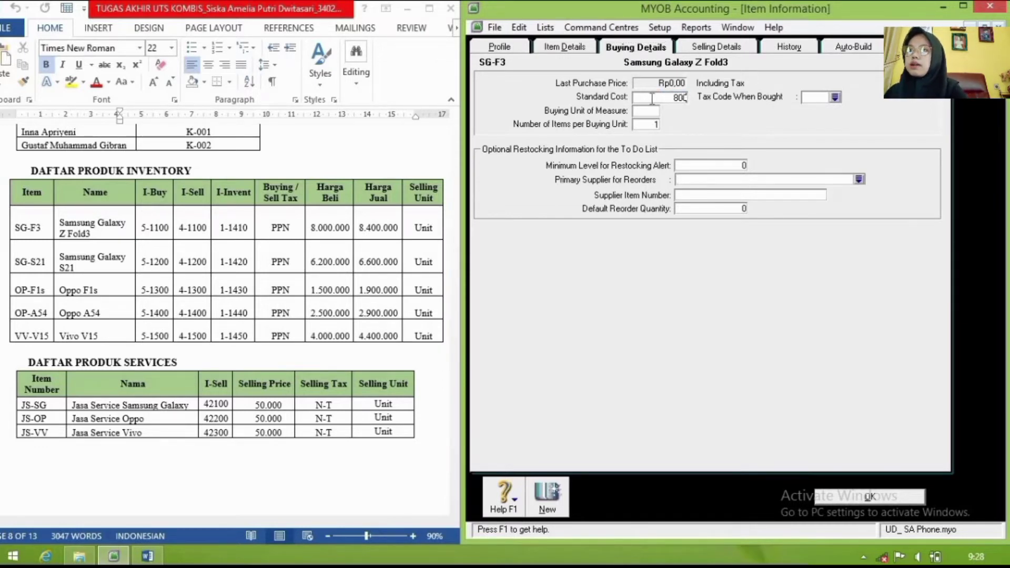
{"action": "type", "text": "0000"}
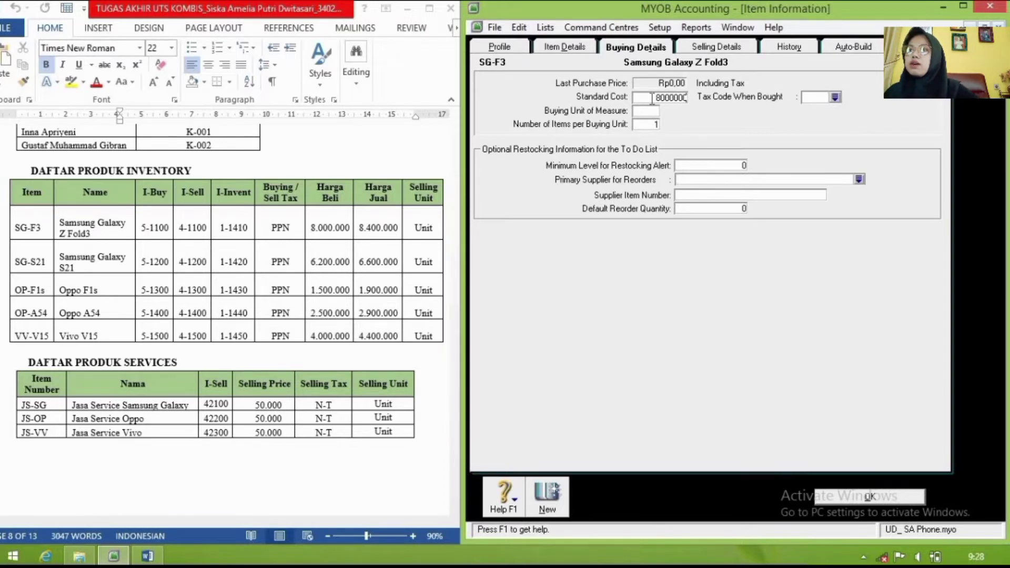
{"action": "left_click", "coordinate": [651, 112]}
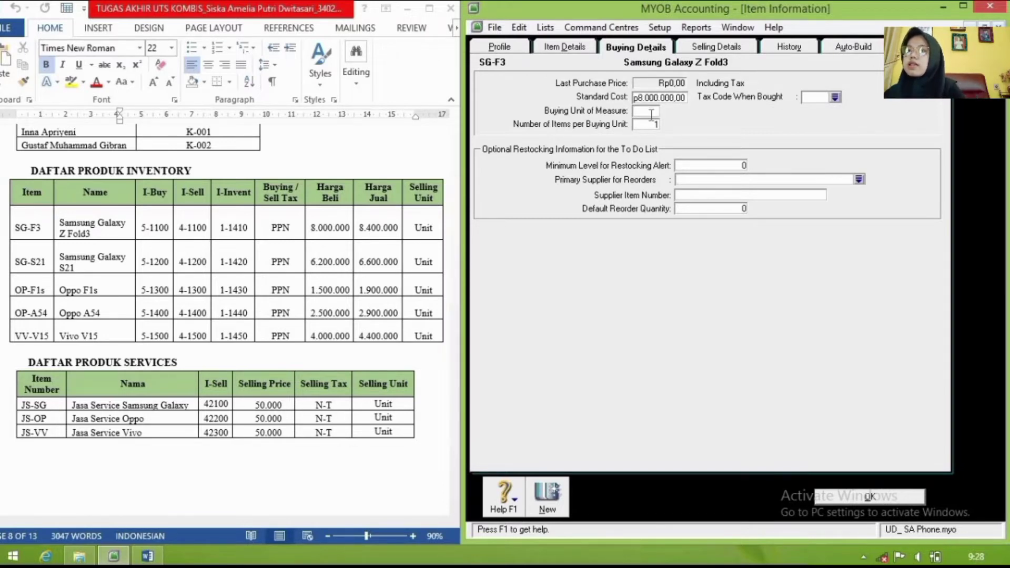
{"action": "type", "text": "Unit"}
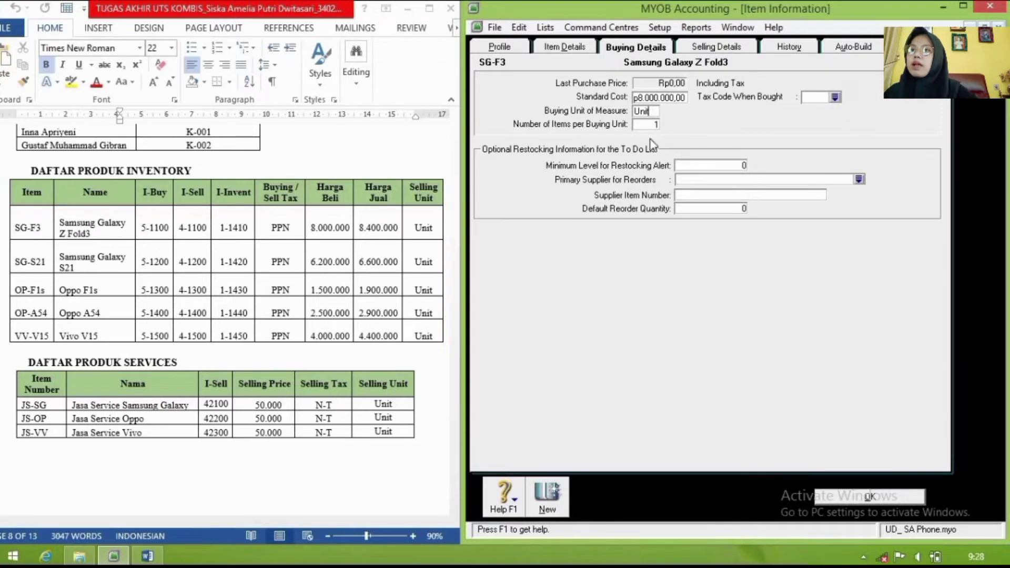
{"action": "left_click", "coordinate": [836, 98]}
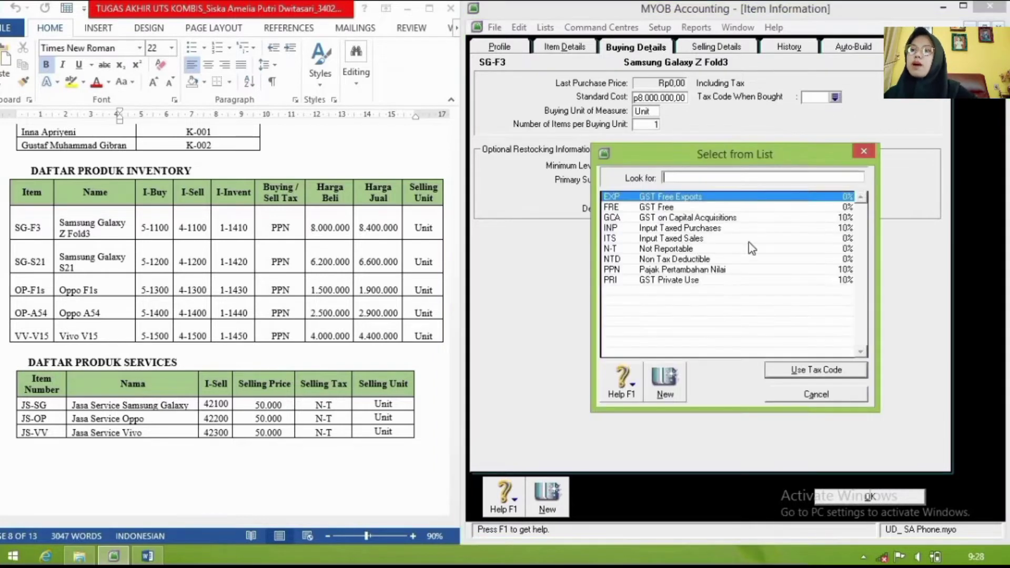
{"action": "type", "text": "PPN"}
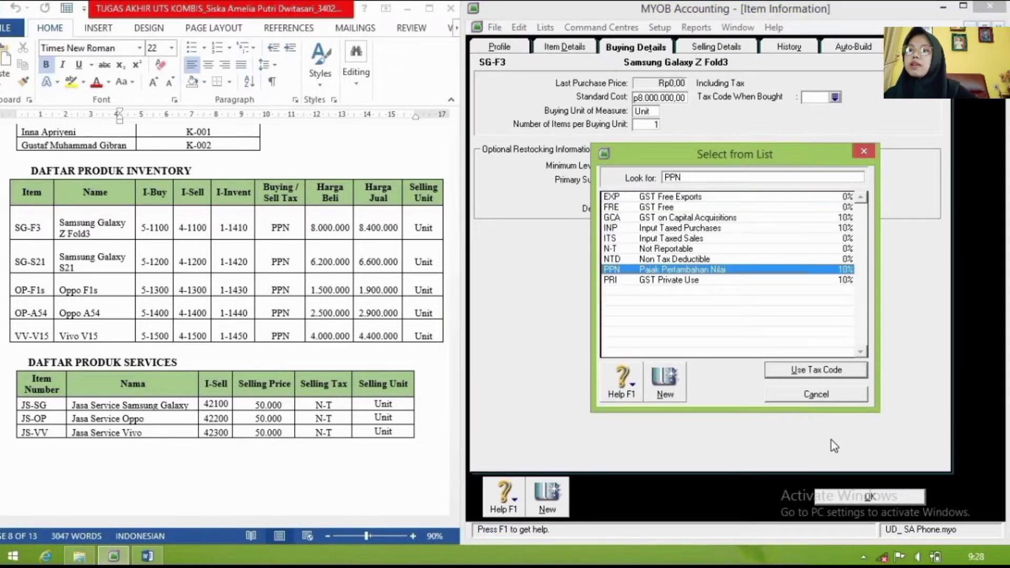
{"action": "left_click", "coordinate": [787, 370]}
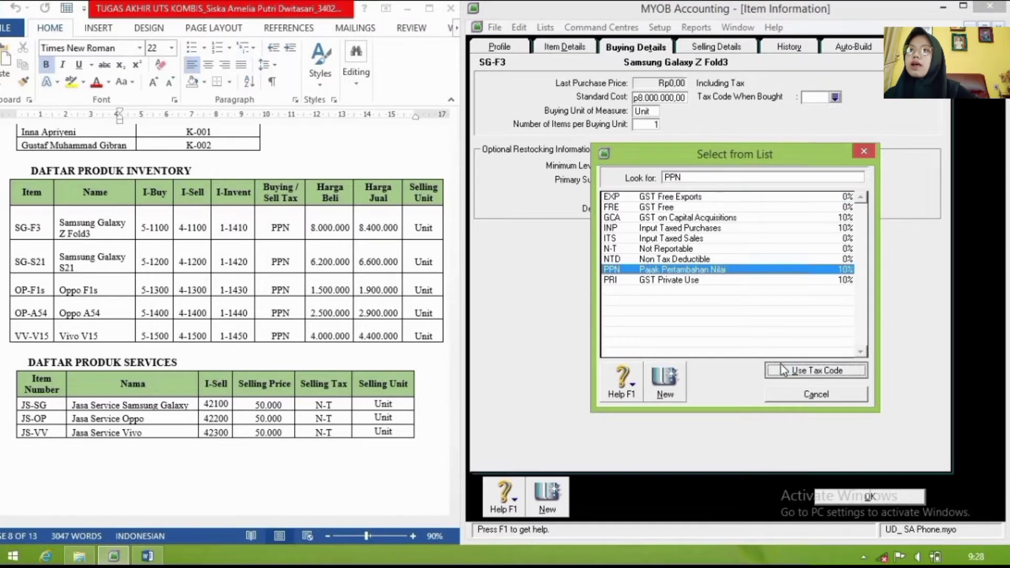
{"action": "left_click", "coordinate": [702, 48]}
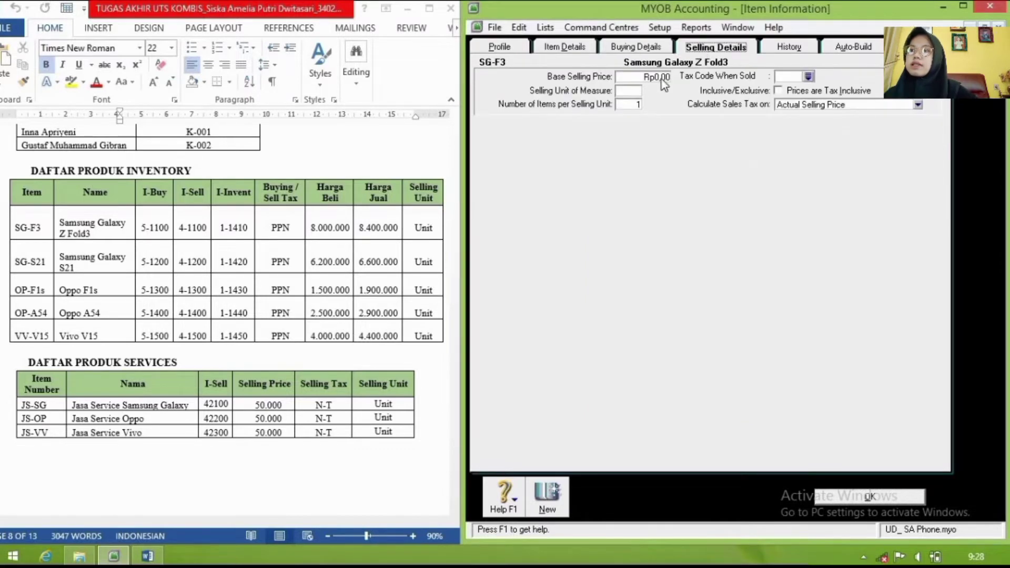
Step: Set SG-F3's base selling price to Rp8.400.000,00, selling unit Unit and sales tax PPN, then save
{"action": "left_click", "coordinate": [637, 77]}
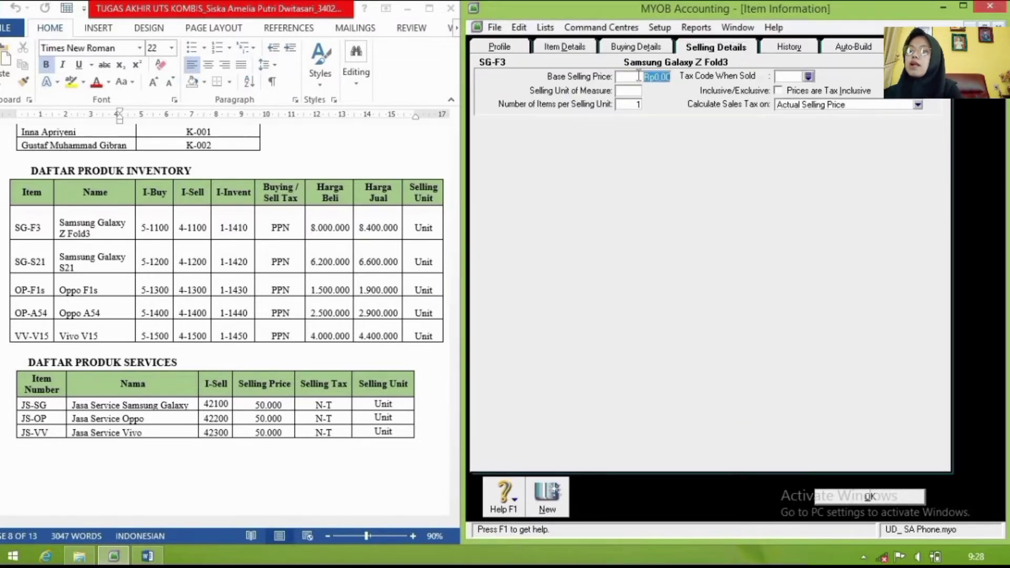
{"action": "type", "text": "8.400"}
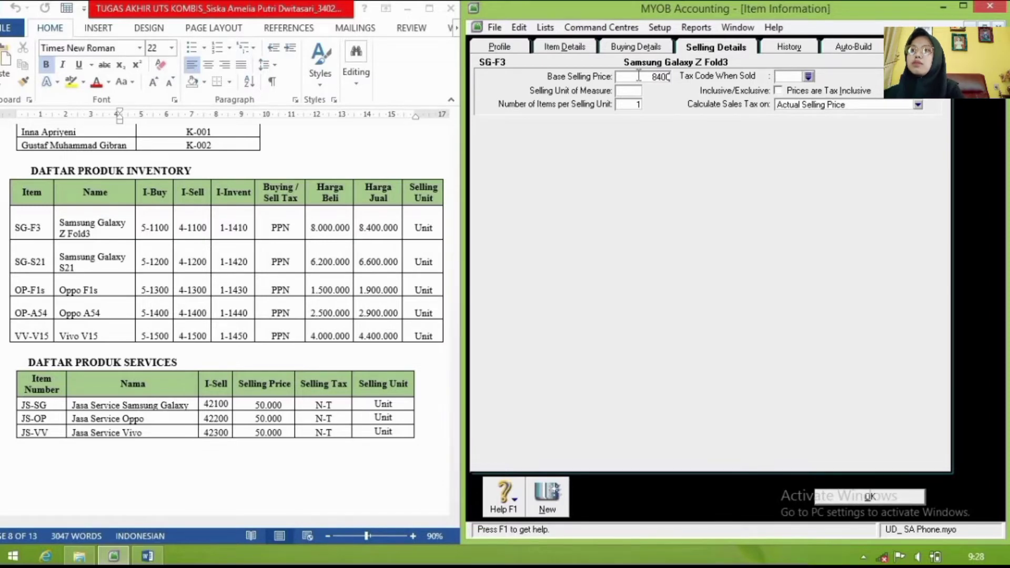
{"action": "type", "text": ".000"}
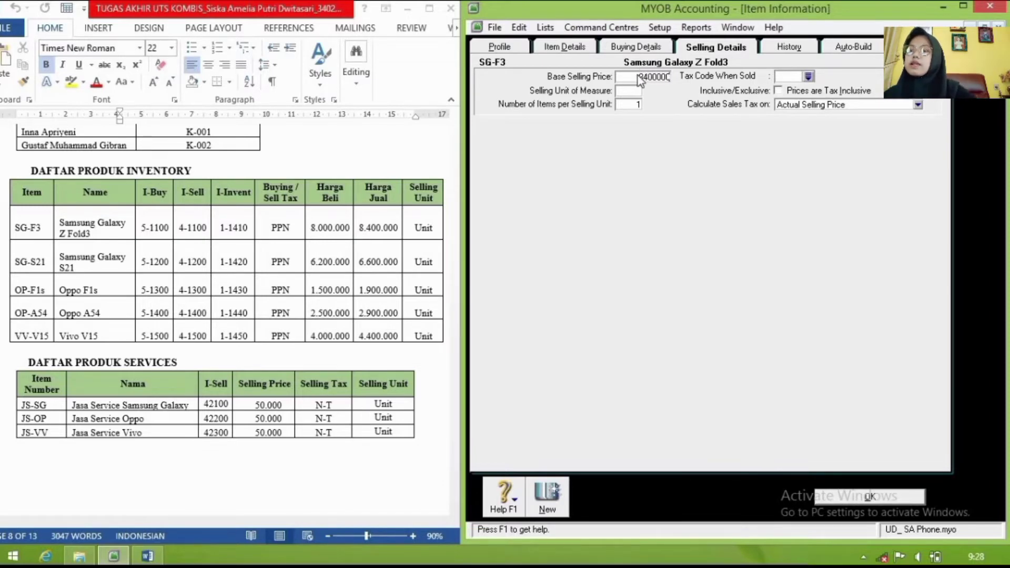
{"action": "key", "text": "Tab"}
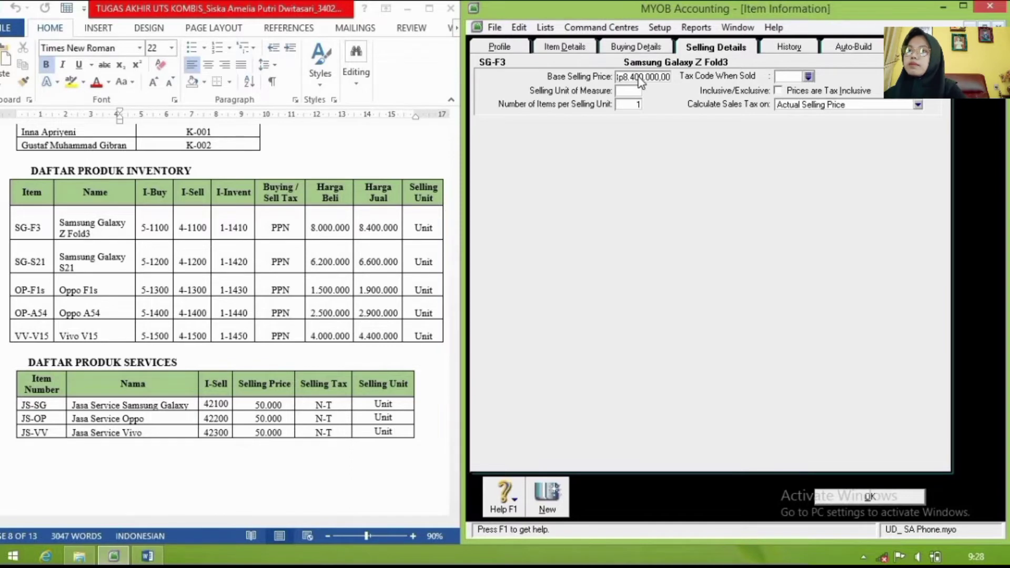
{"action": "type", "text": "Unn"}
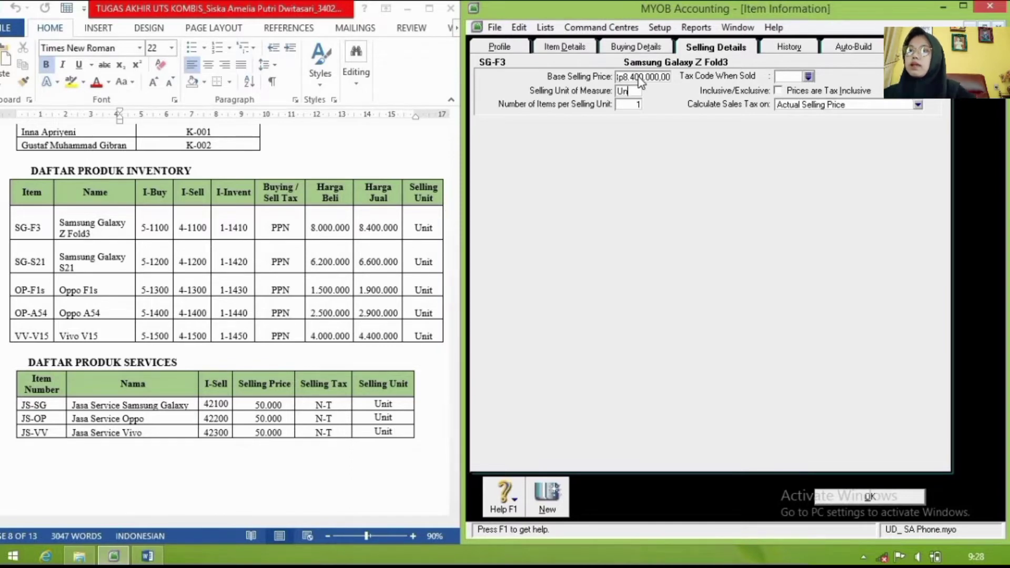
{"action": "left_click", "coordinate": [809, 76]}
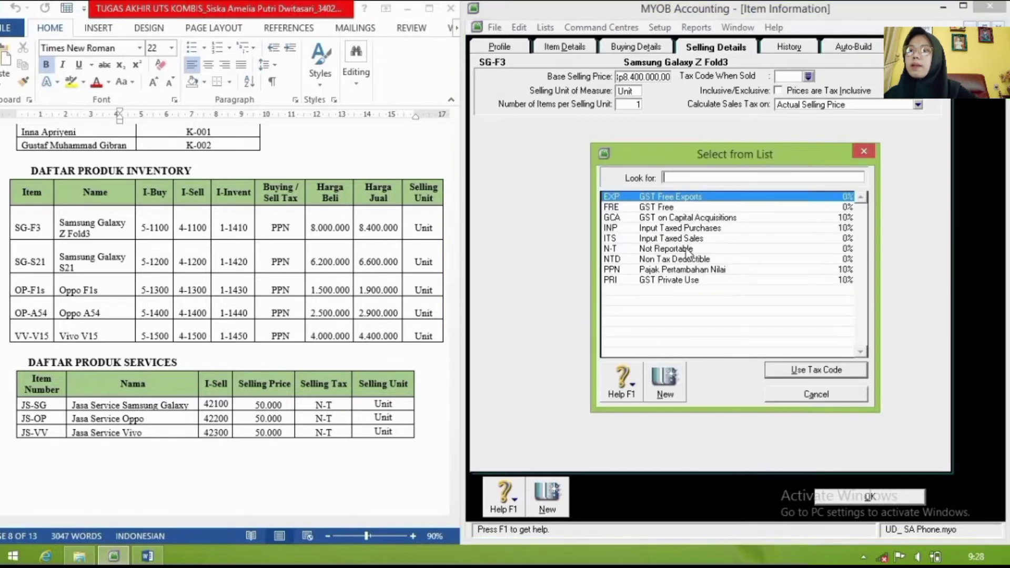
{"action": "type", "text": "PPN"}
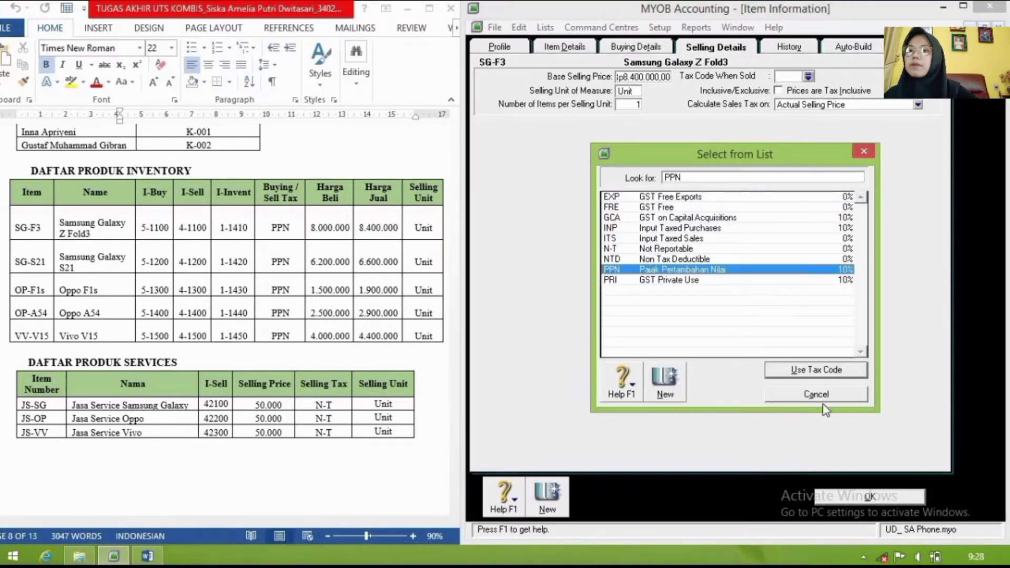
{"action": "left_click", "coordinate": [814, 396]}
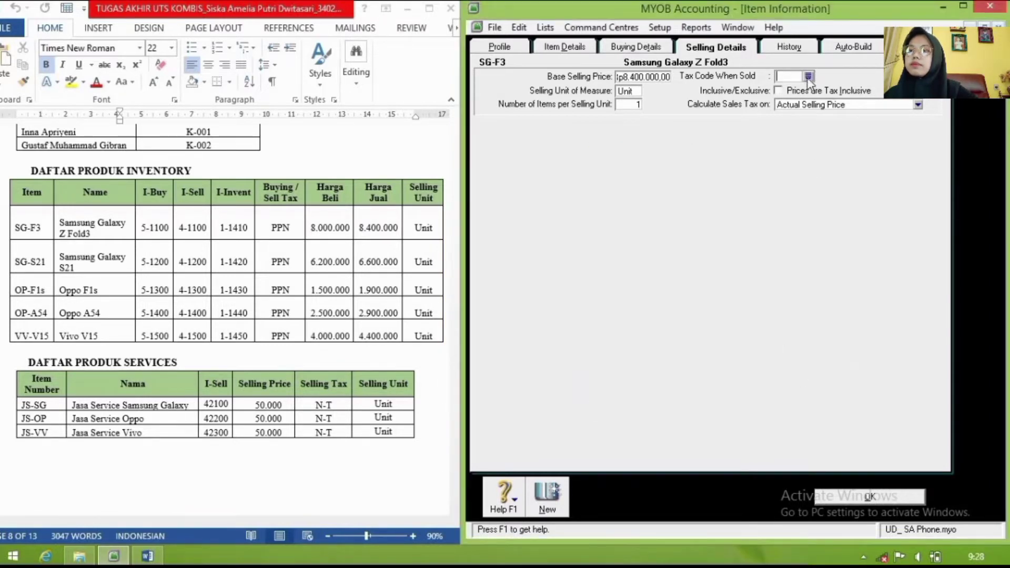
{"action": "left_click", "coordinate": [809, 77]}
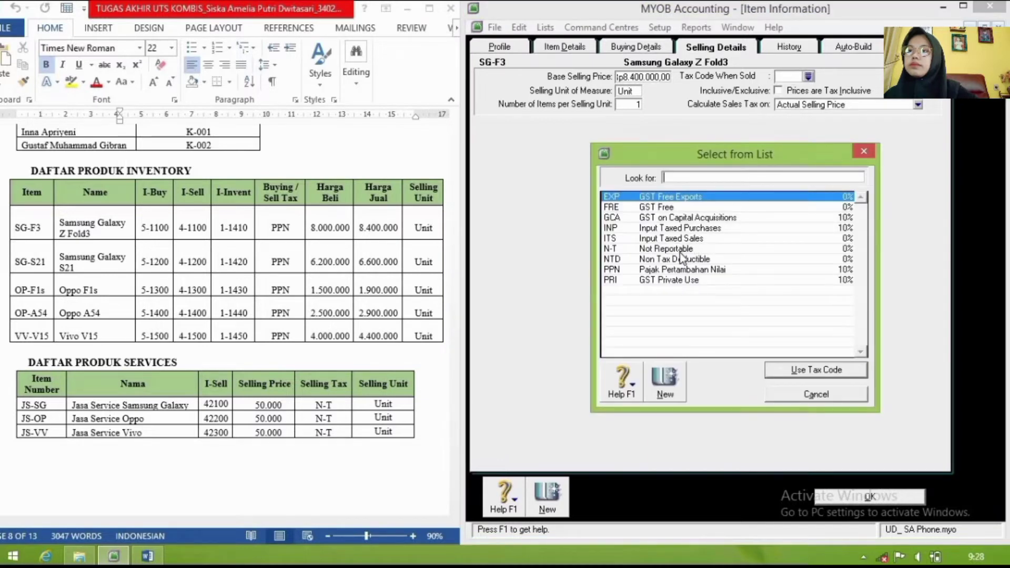
{"action": "type", "text": "PPN"}
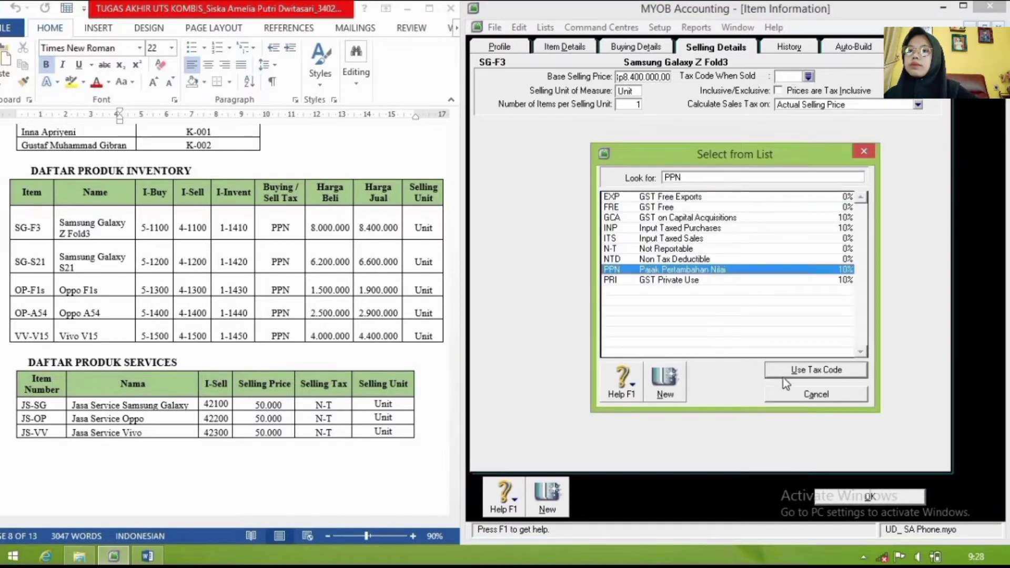
{"action": "left_click", "coordinate": [782, 372]}
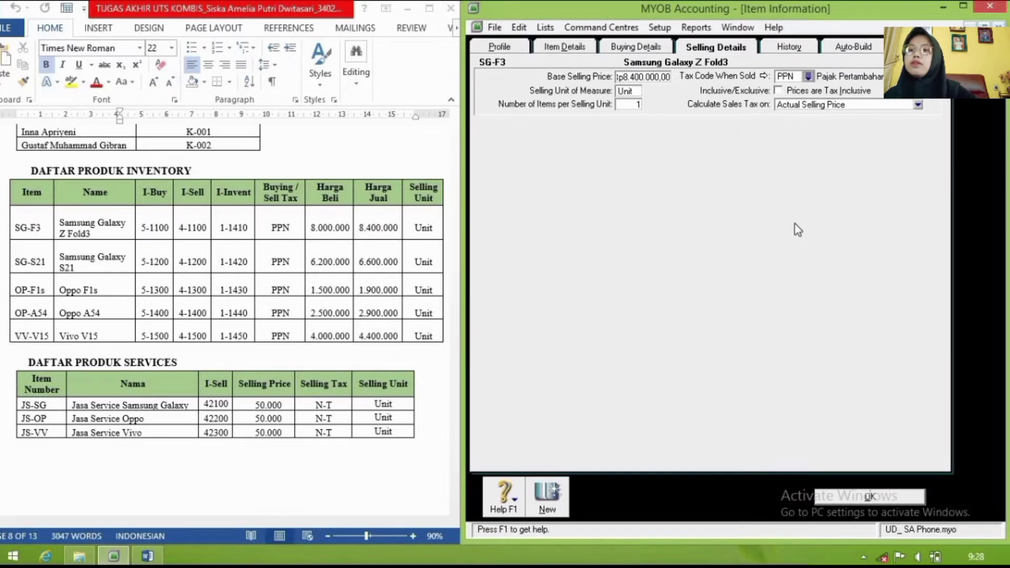
{"action": "left_click", "coordinate": [870, 497]}
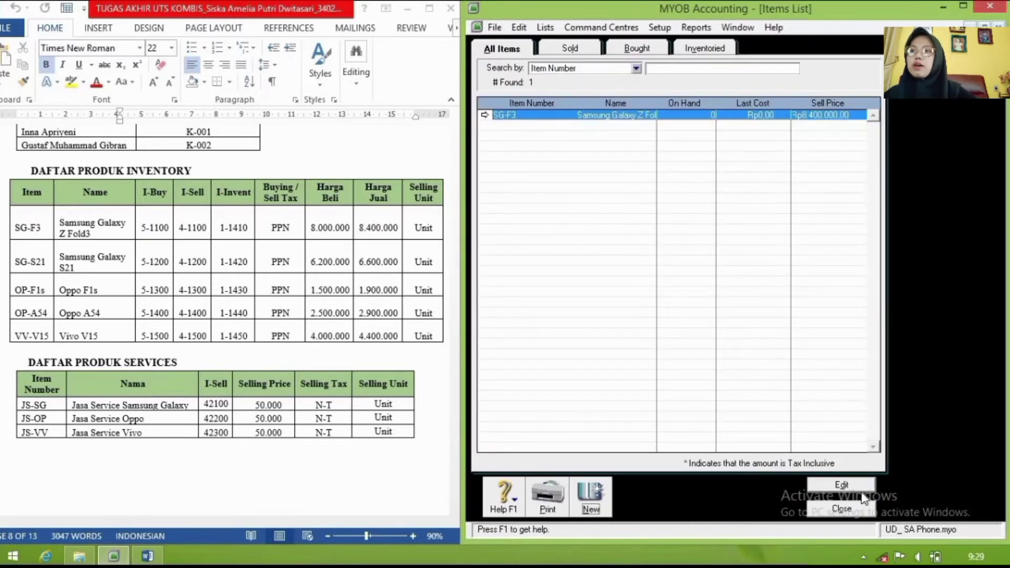
Step: Add new item SG-S21 'Samsung Galaxy S21', marked as bought, sold and inventoried
{"action": "left_click", "coordinate": [590, 495]}
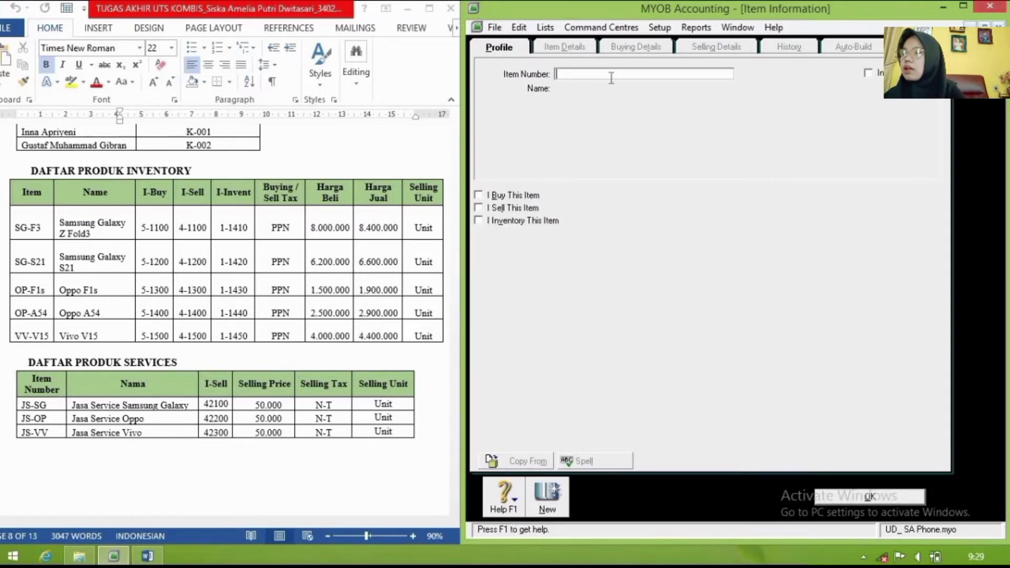
{"action": "type", "text": "SG"}
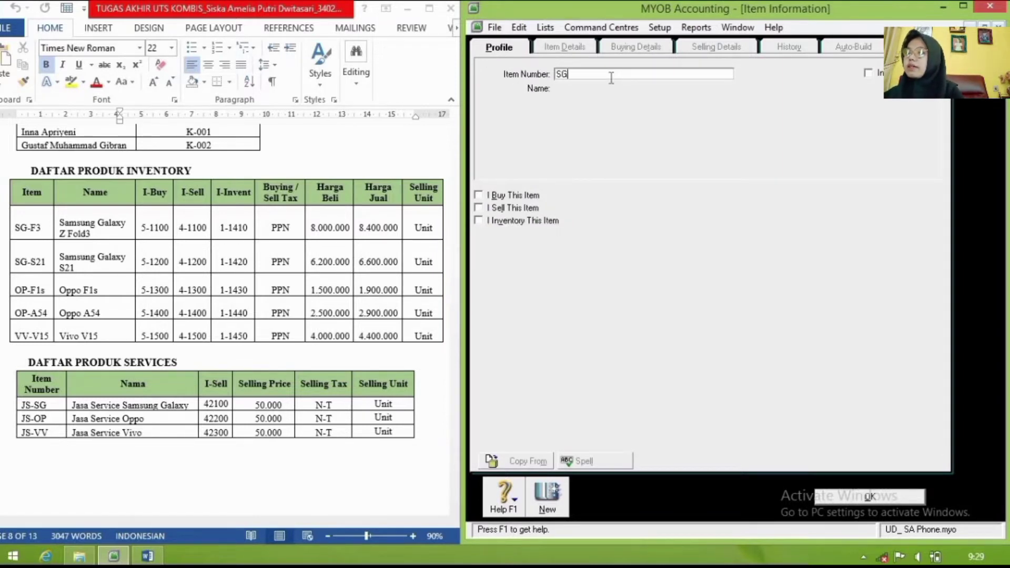
{"action": "type", "text": "-S21"}
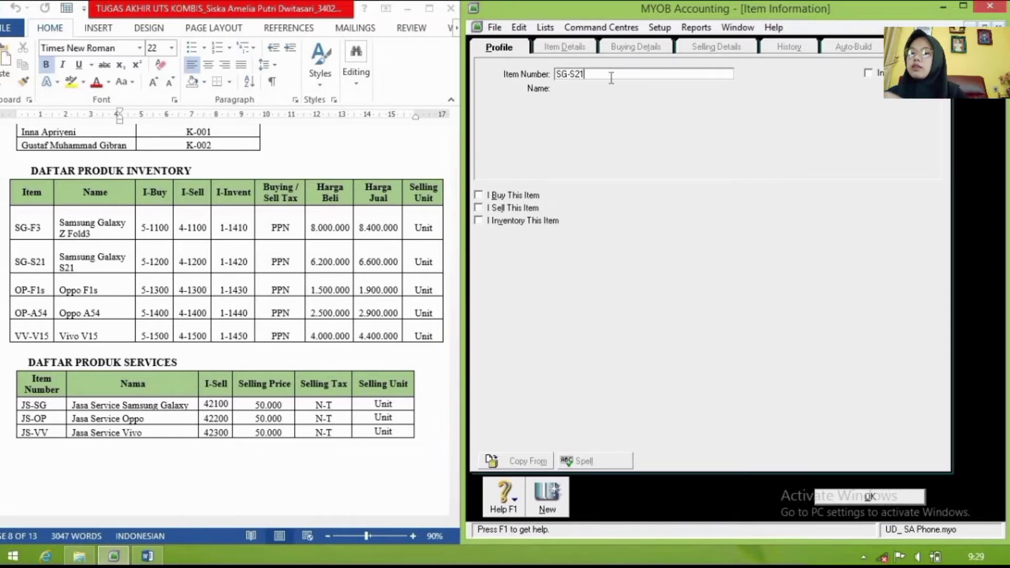
{"action": "key", "text": "Tab"}
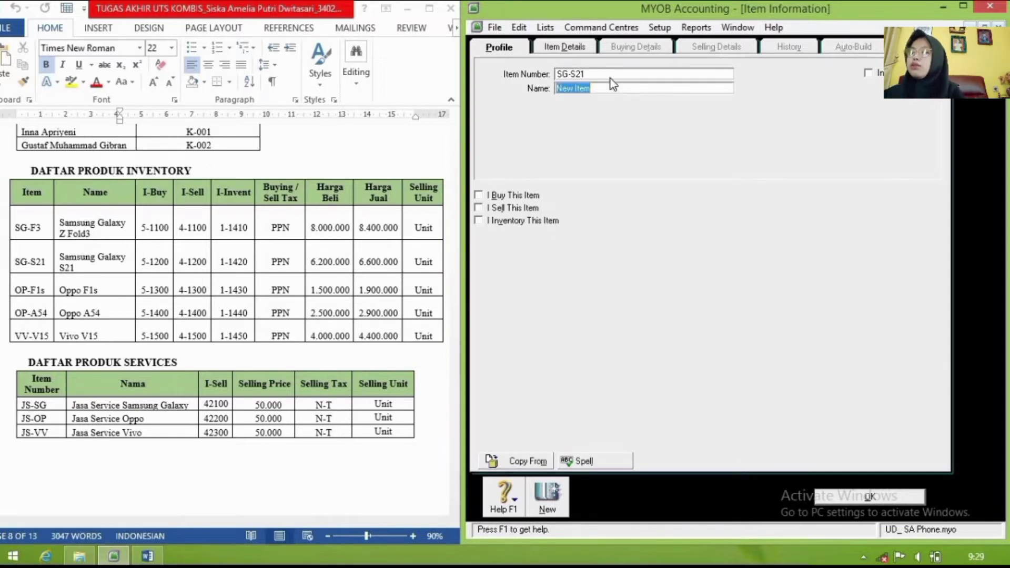
{"action": "type", "text": "Sam"}
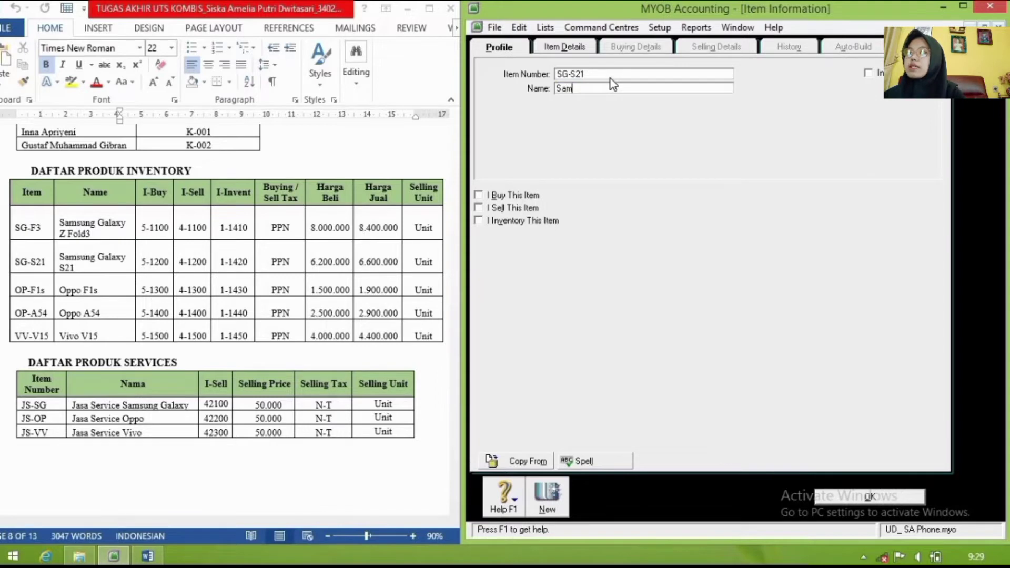
{"action": "type", "text": "sung Gala"}
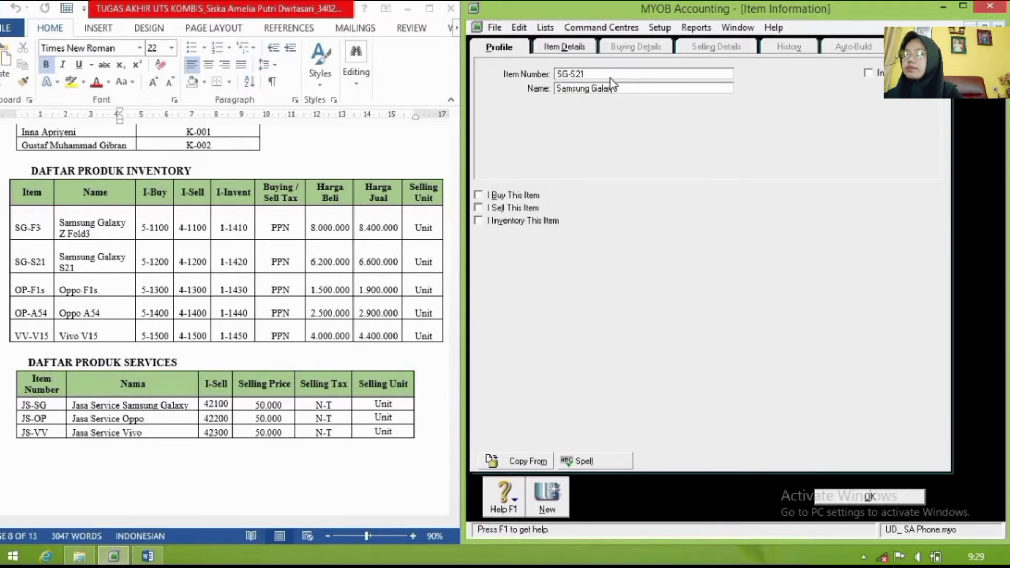
{"action": "type", "text": "xy S21"}
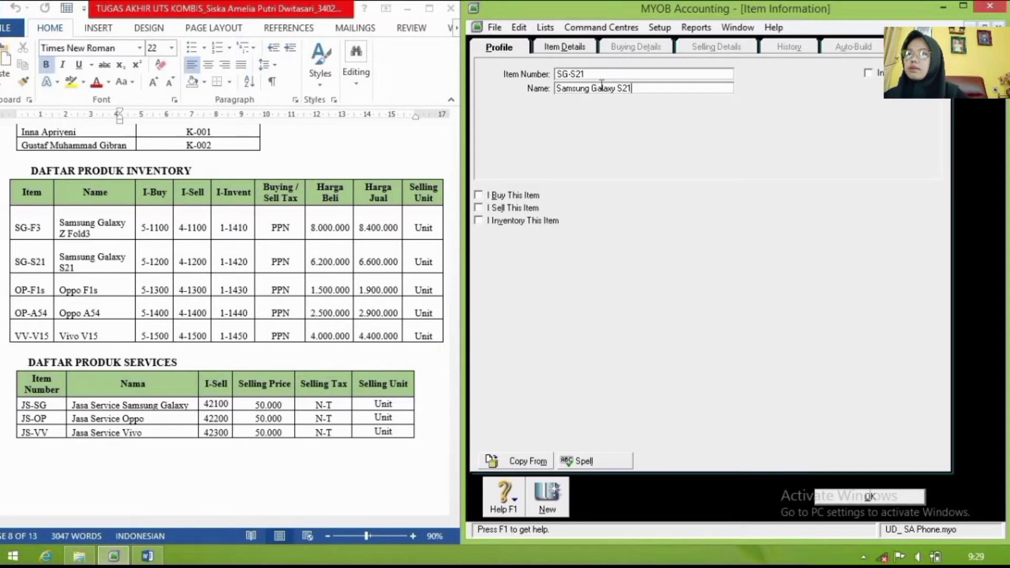
{"action": "left_click", "coordinate": [480, 196]}
{"action": "left_click", "coordinate": [478, 208]}
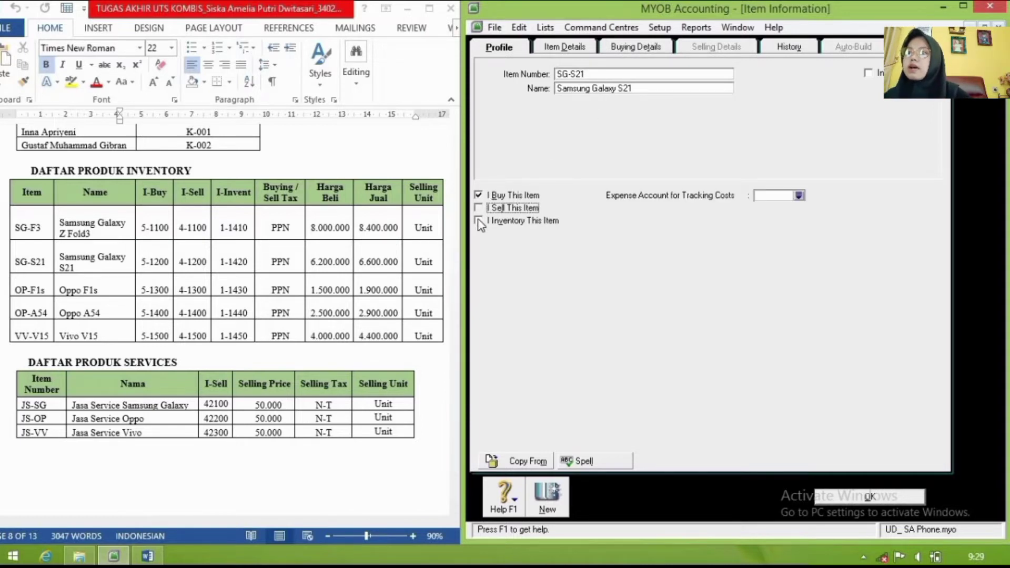
{"action": "left_click", "coordinate": [478, 220]}
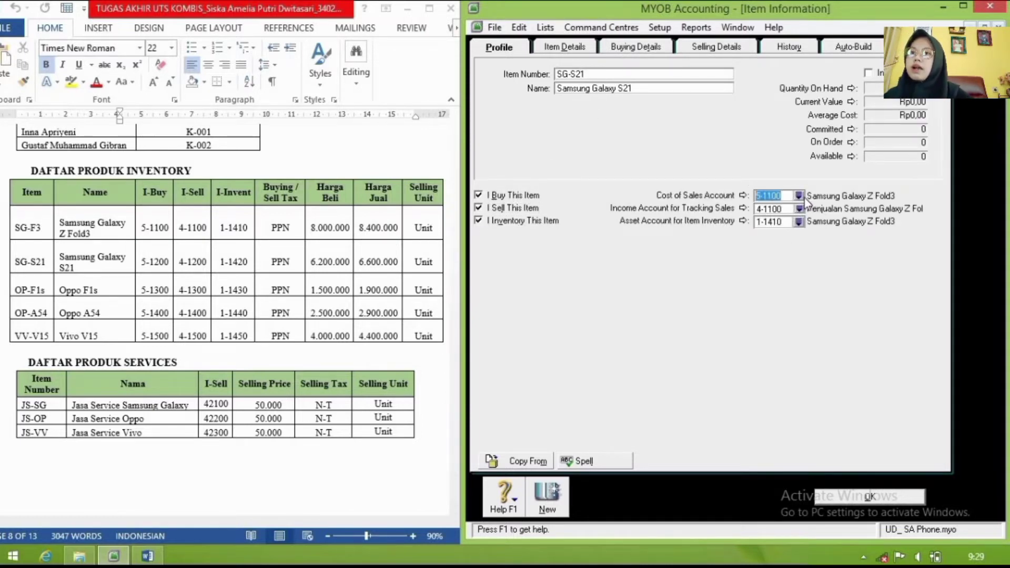
Step: Link SG-S21 to cost of sales 5-1200, income 4-1200 and inventory asset 1-1420
{"action": "left_click", "coordinate": [799, 196]}
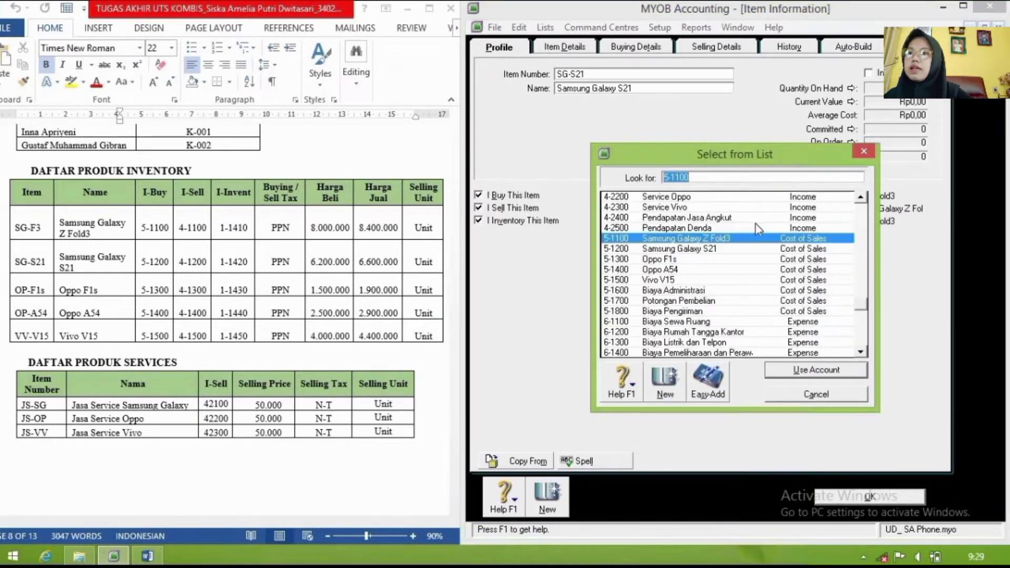
{"action": "left_click", "coordinate": [729, 250]}
{"action": "left_click", "coordinate": [784, 369]}
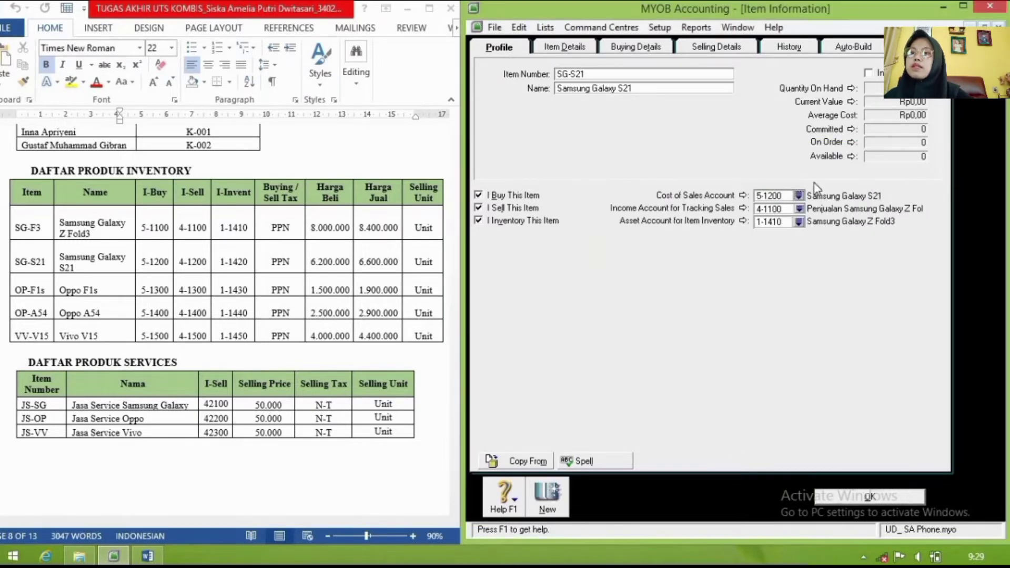
{"action": "left_click", "coordinate": [802, 209]}
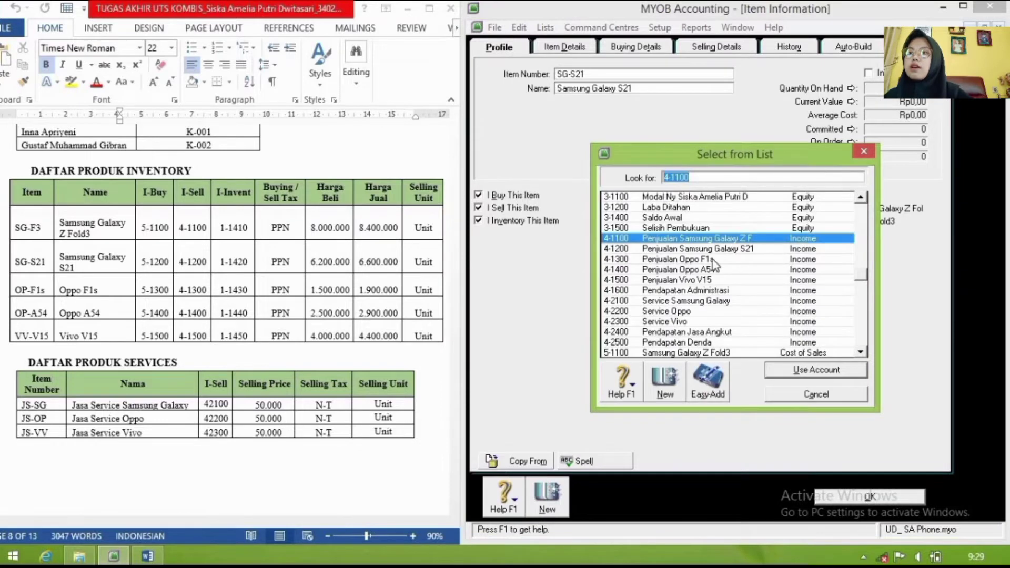
{"action": "left_click", "coordinate": [712, 249]}
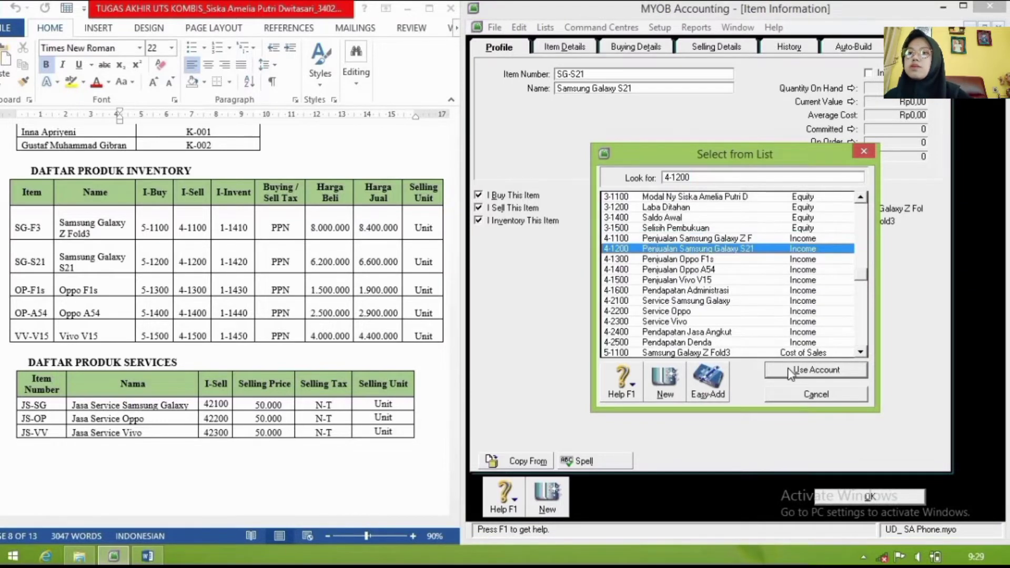
{"action": "left_click", "coordinate": [787, 370]}
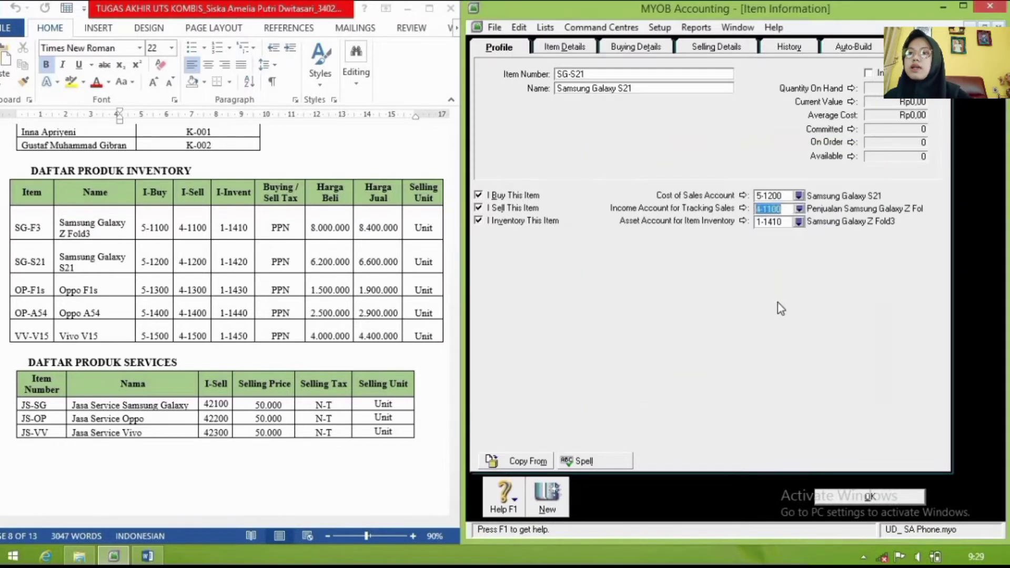
{"action": "left_click", "coordinate": [801, 222]}
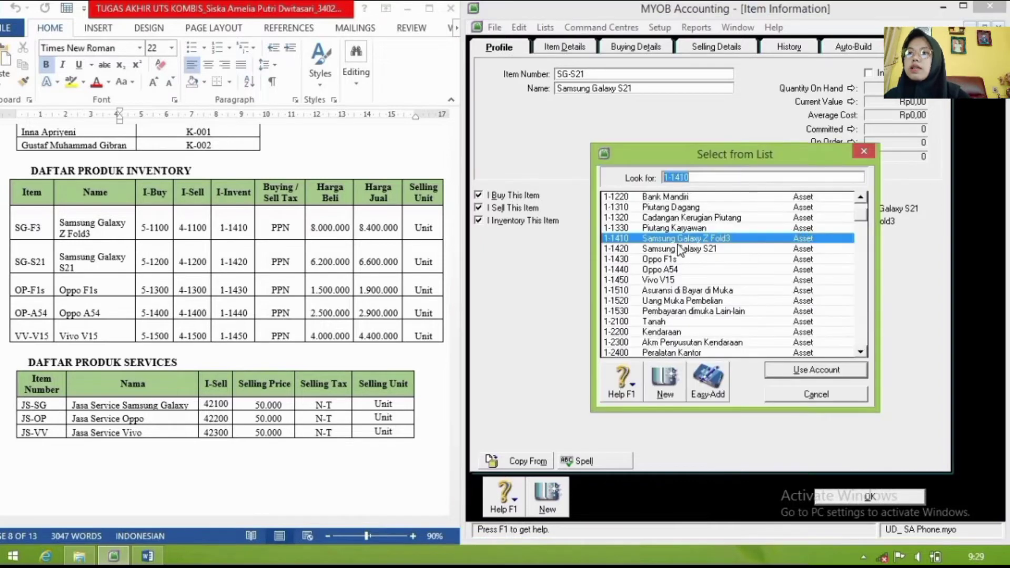
{"action": "left_click", "coordinate": [683, 248]}
{"action": "left_click", "coordinate": [779, 374]}
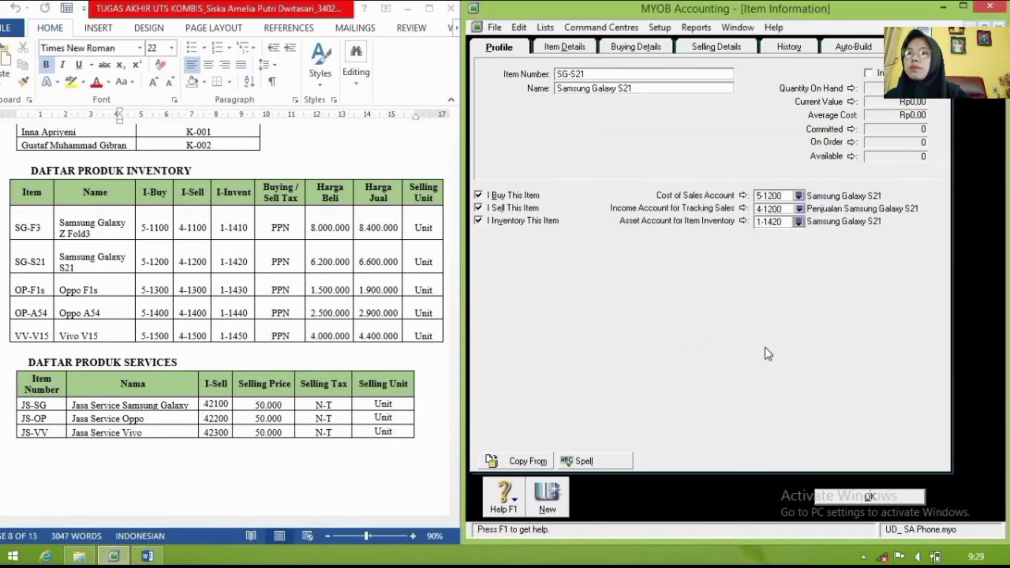
{"action": "left_click", "coordinate": [636, 53]}
Step: Give SG-S21 a 6.200.000 standard cost and 6.600.000 base selling price, then save it
{"action": "left_click", "coordinate": [665, 97]}
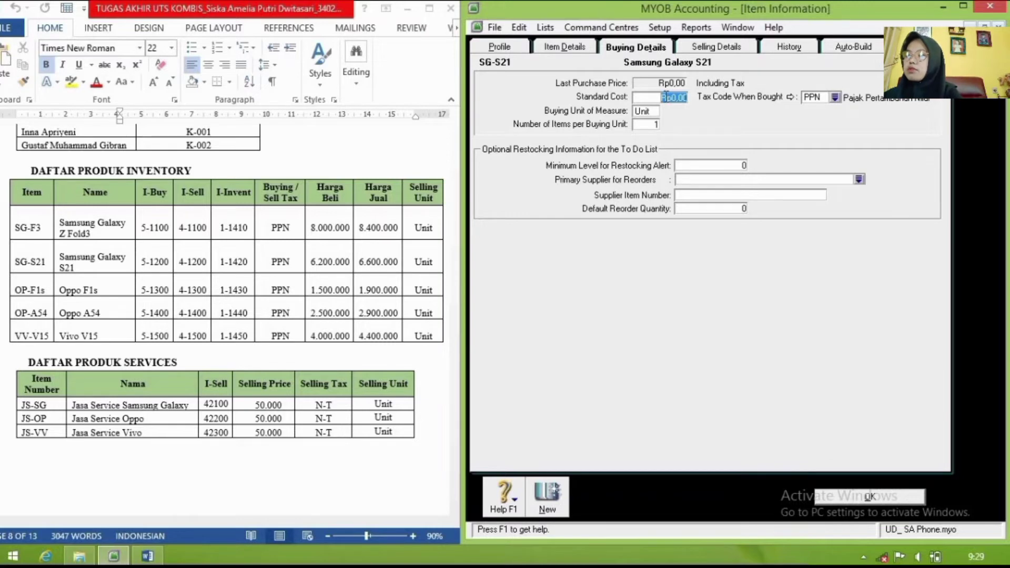
{"action": "type", "text": "6200000"}
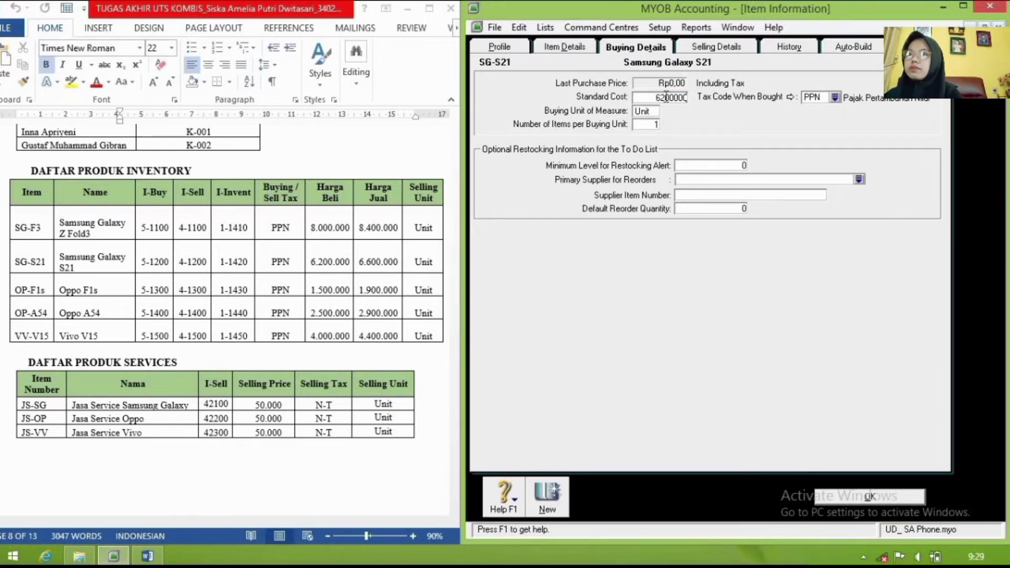
{"action": "key", "text": "Tab"}
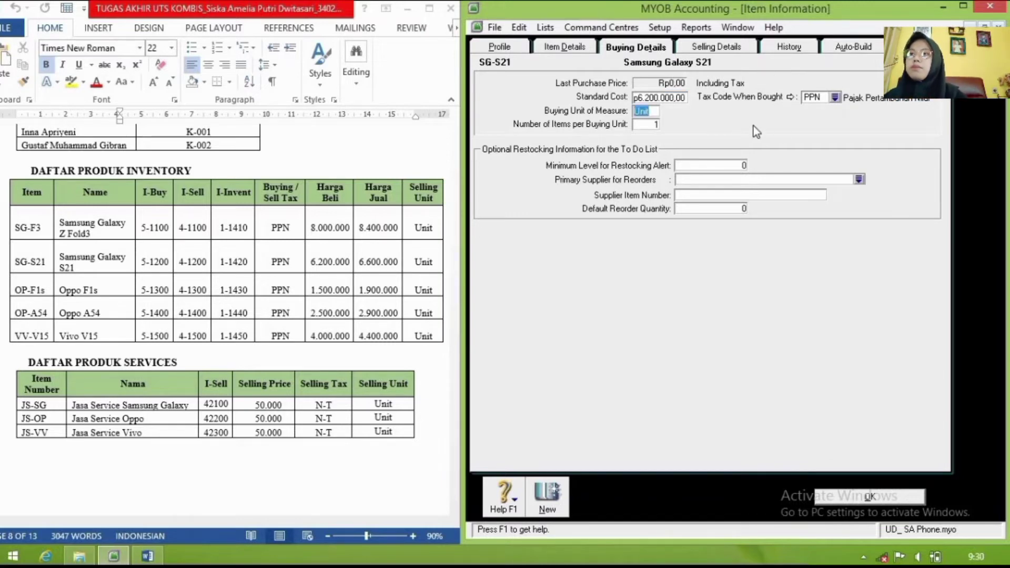
{"action": "left_click", "coordinate": [721, 48]}
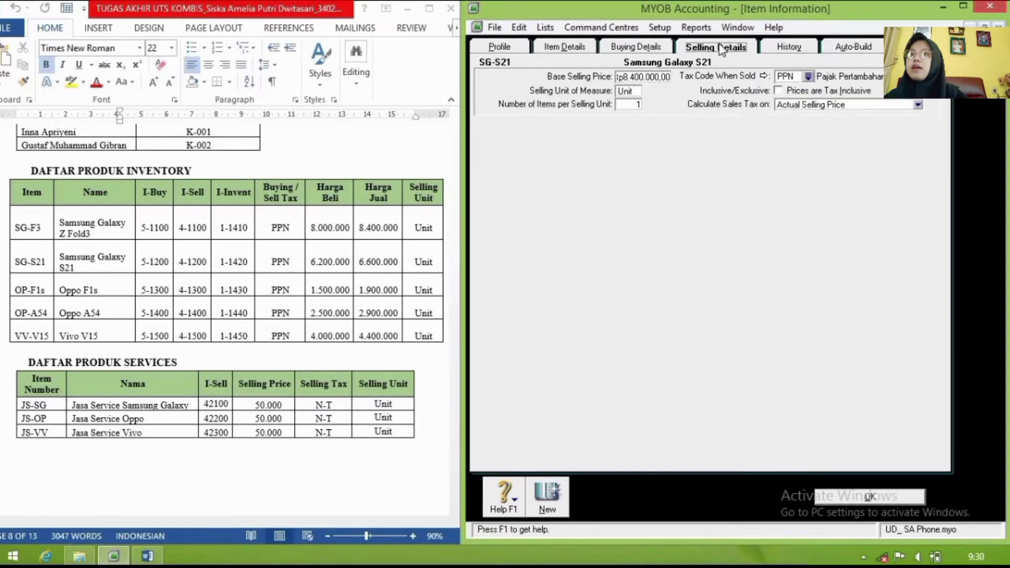
{"action": "left_click", "coordinate": [662, 77]}
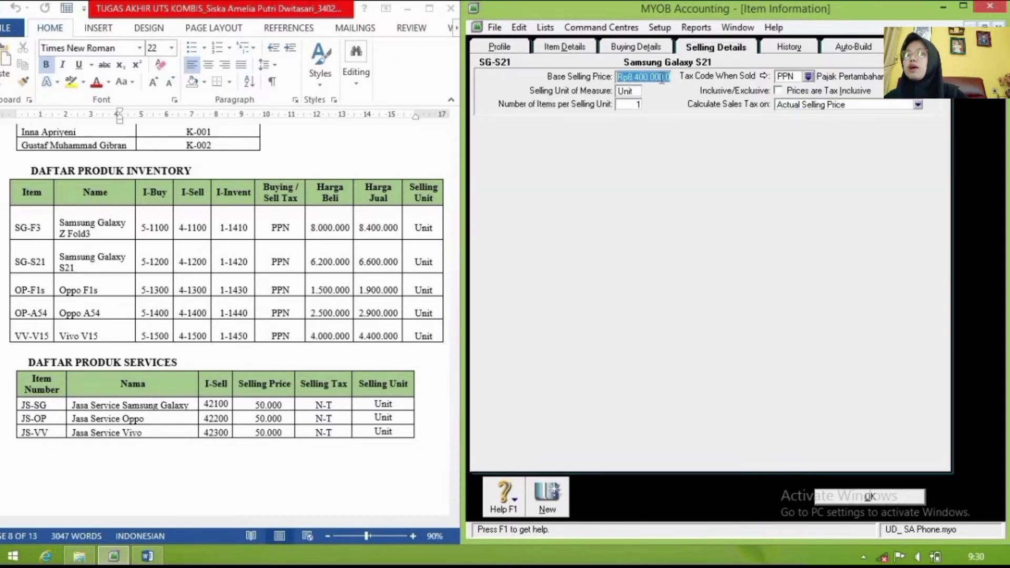
{"action": "key", "text": "BackSpace"}
{"action": "type", "text": "6"}
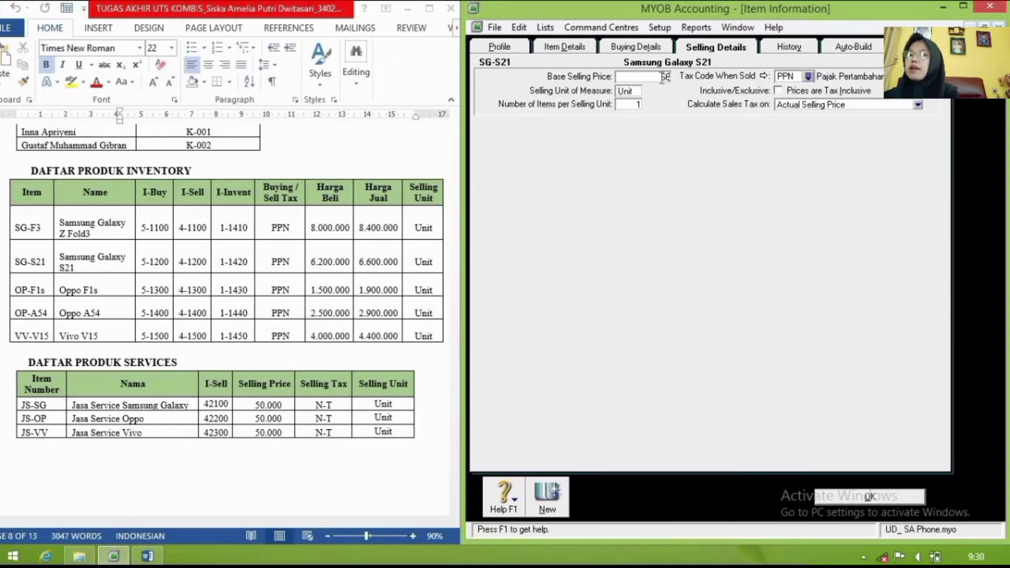
{"action": "type", "text": ".600."}
{"action": "type", "text": "00000"}
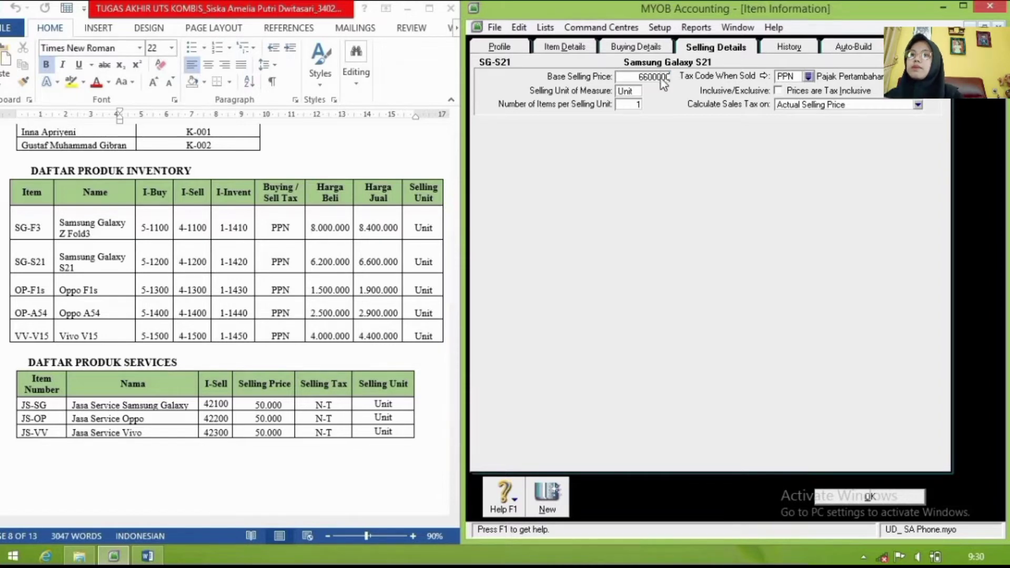
{"action": "key", "text": "Tab"}
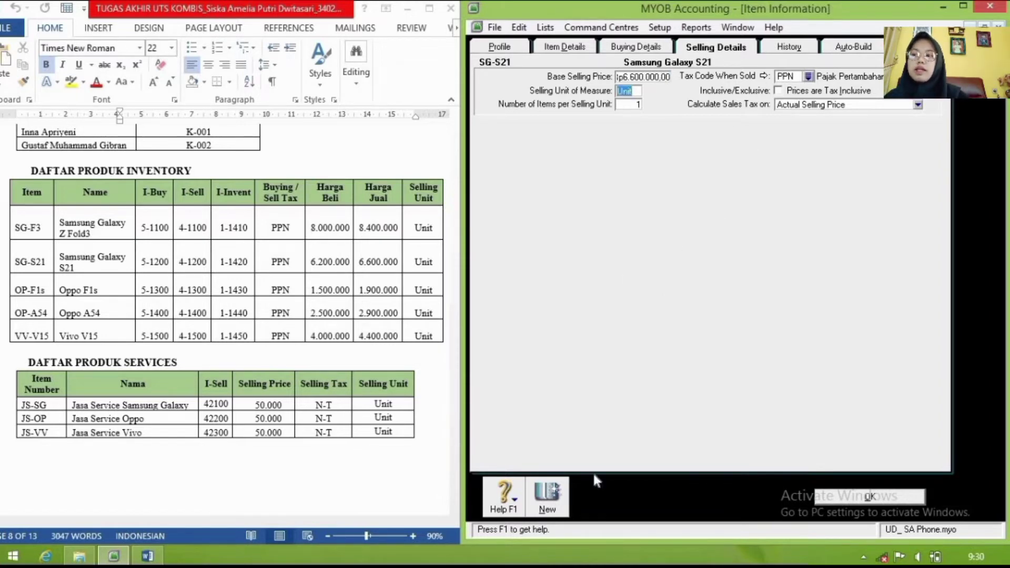
{"action": "left_click", "coordinate": [554, 495]}
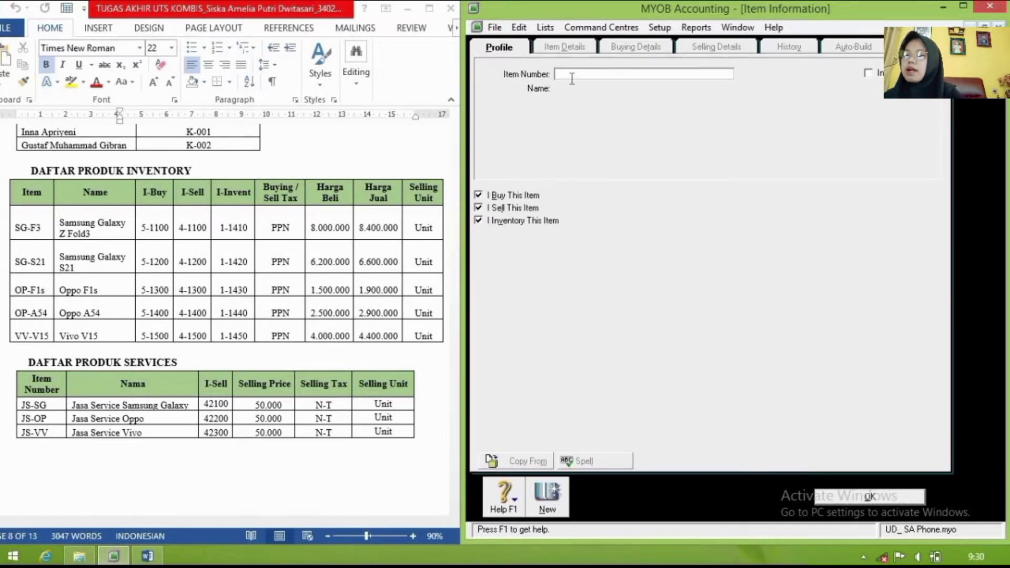
Step: Enter item OP-F1s 'Oppo F1s' with accounts 5-1300, 4-1300 Penjualan Oppo F1s and 1-1430
{"action": "type", "text": "O"}
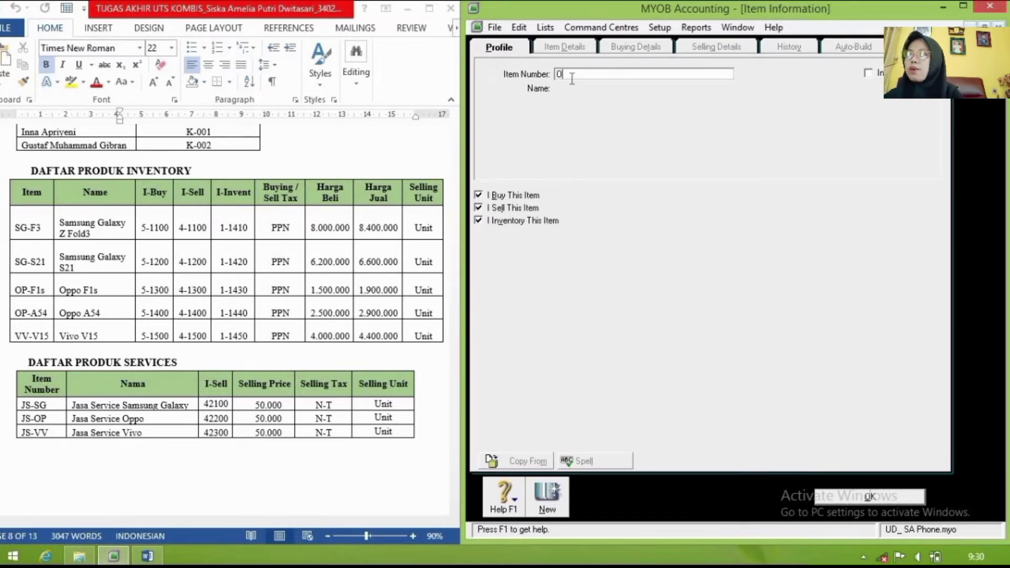
{"action": "type", "text": "P"}
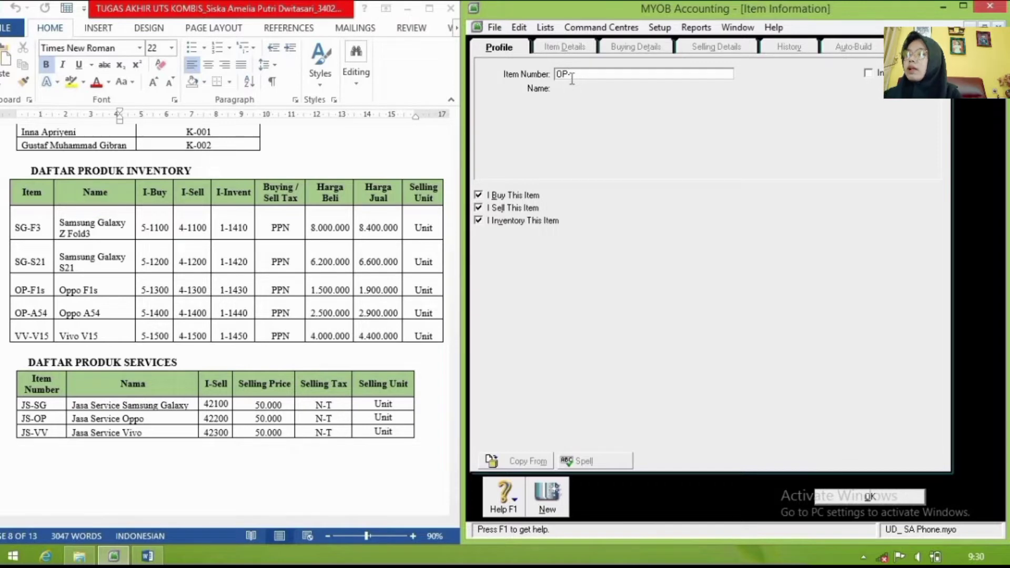
{"action": "type", "text": "-F1s"}
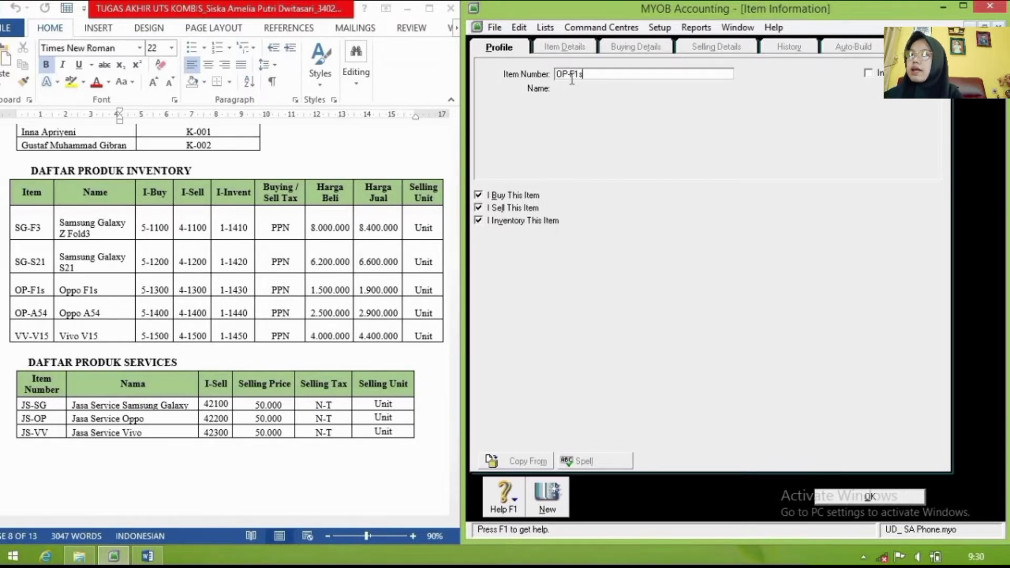
{"action": "key", "text": "Tab"}
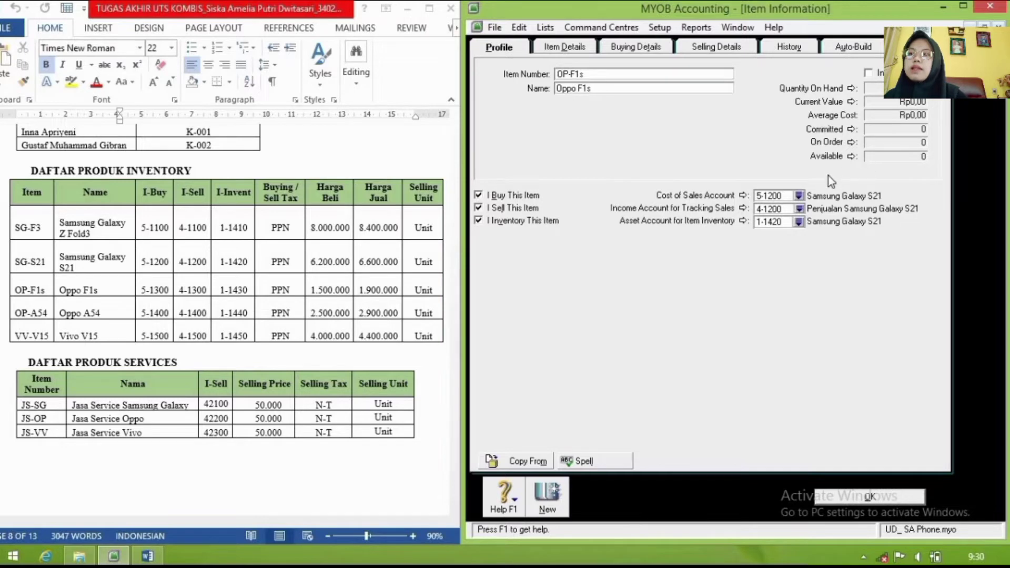
{"action": "left_click", "coordinate": [799, 195]}
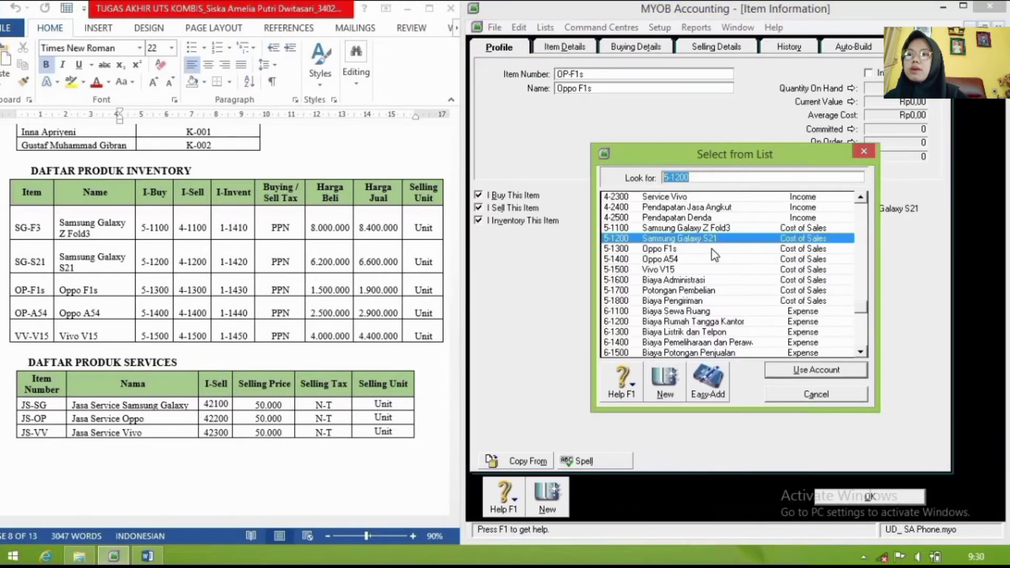
{"action": "left_click", "coordinate": [714, 250]}
{"action": "left_click", "coordinate": [783, 370]}
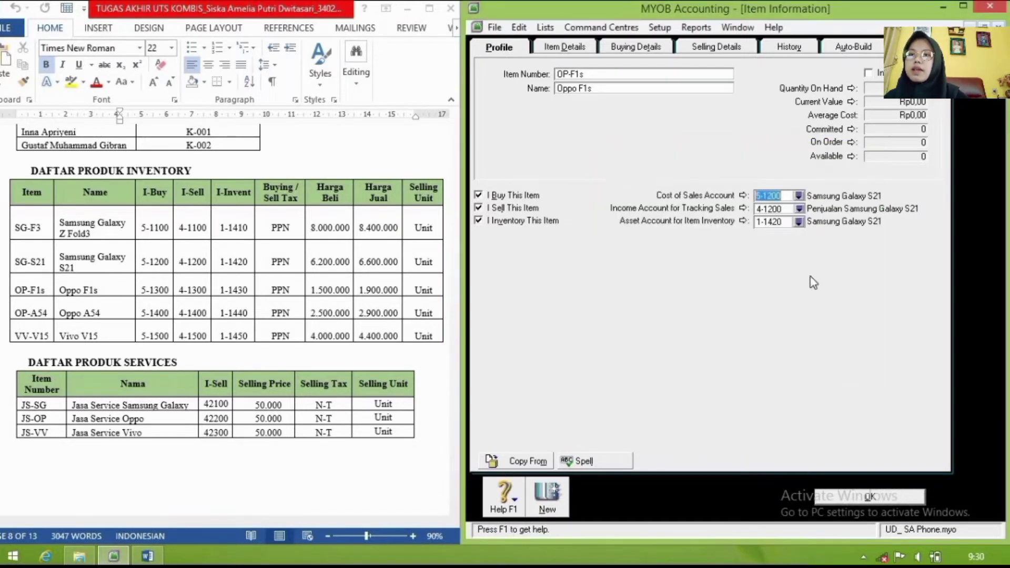
{"action": "left_click", "coordinate": [799, 209]}
{"action": "left_click", "coordinate": [715, 249]}
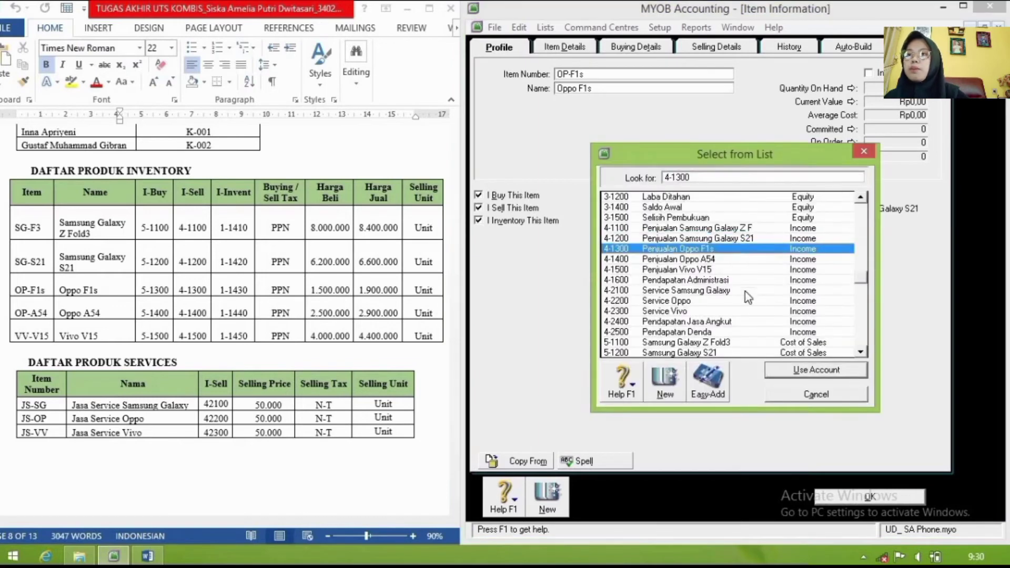
{"action": "left_click", "coordinate": [784, 370]}
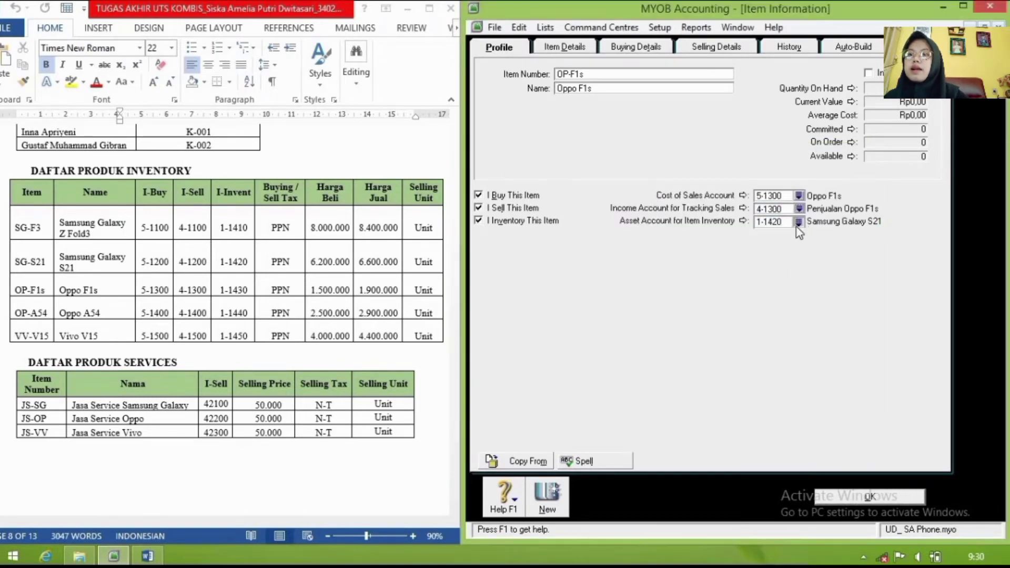
{"action": "left_click", "coordinate": [799, 221]}
{"action": "left_click", "coordinate": [715, 249]}
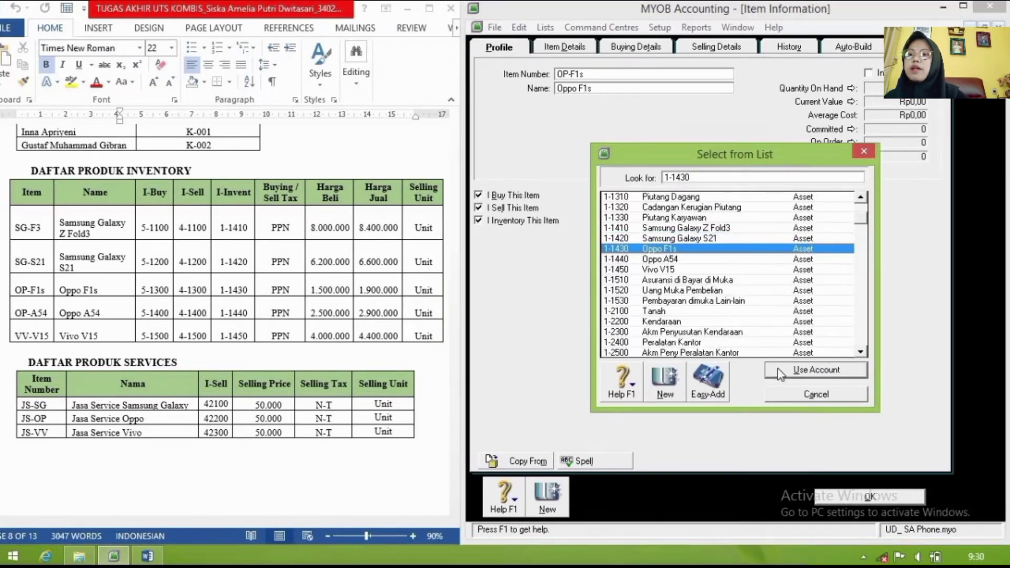
{"action": "left_click", "coordinate": [779, 370]}
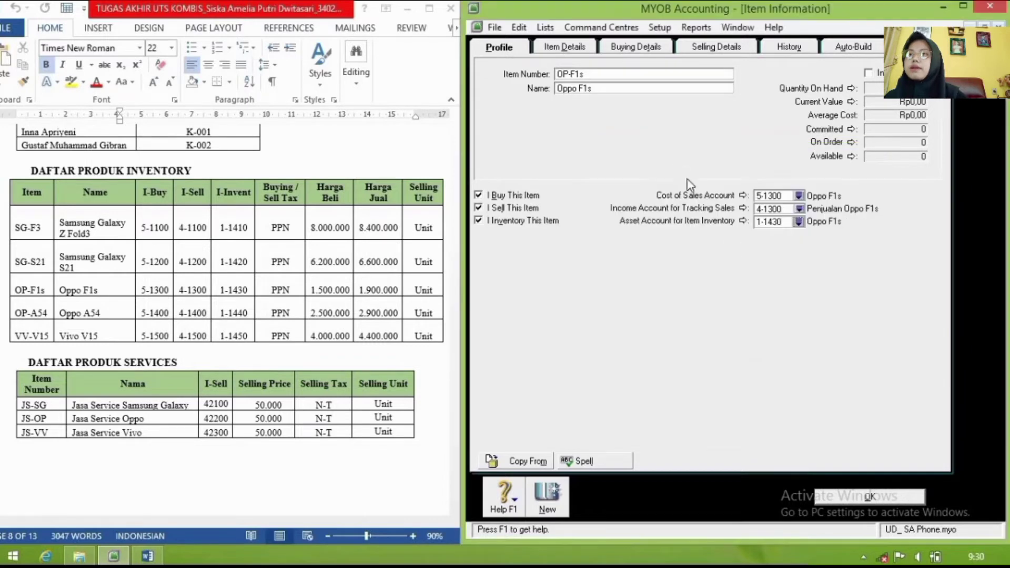
Step: Set Oppo F1s standard cost to 1.500.000 and base selling price to 1.900.000, then save
{"action": "left_click", "coordinate": [631, 48]}
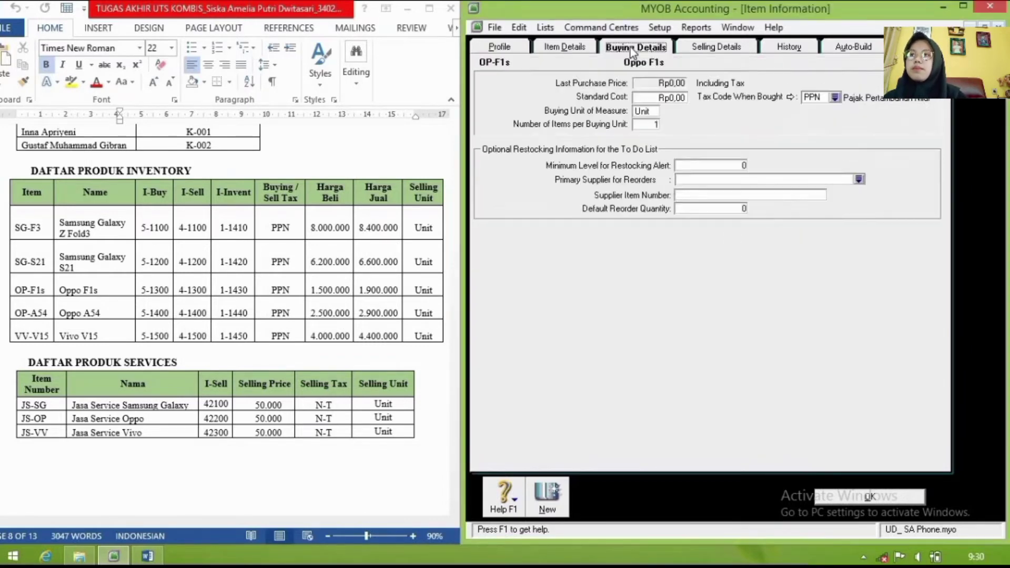
{"action": "left_click", "coordinate": [663, 97]}
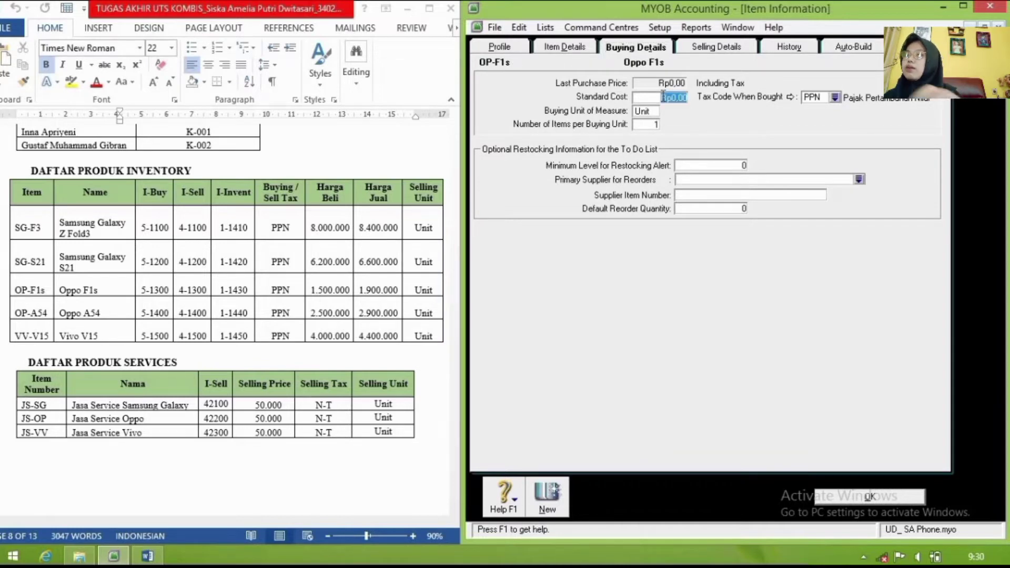
{"action": "type", "text": "1500000"}
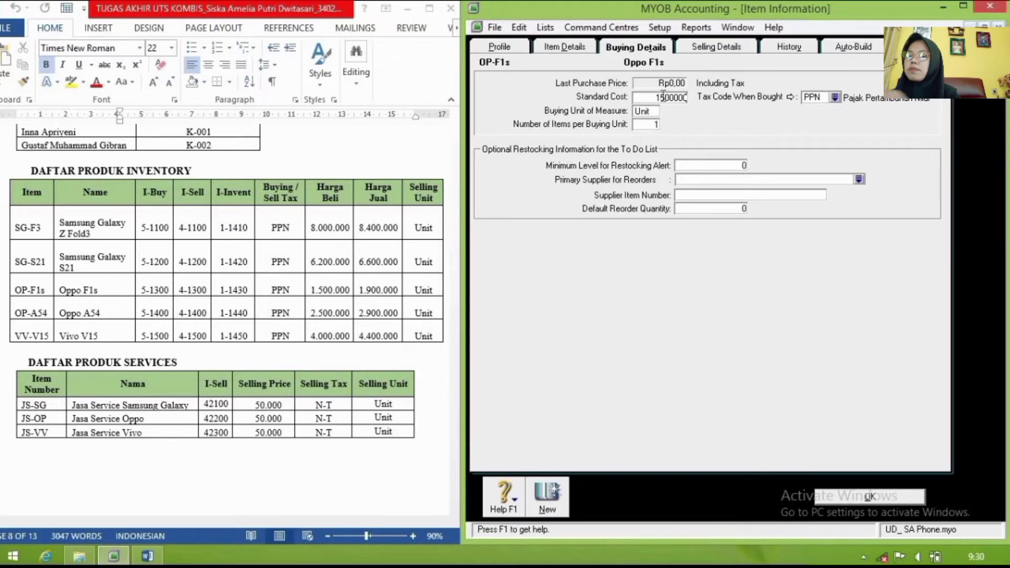
{"action": "key", "text": "Tab"}
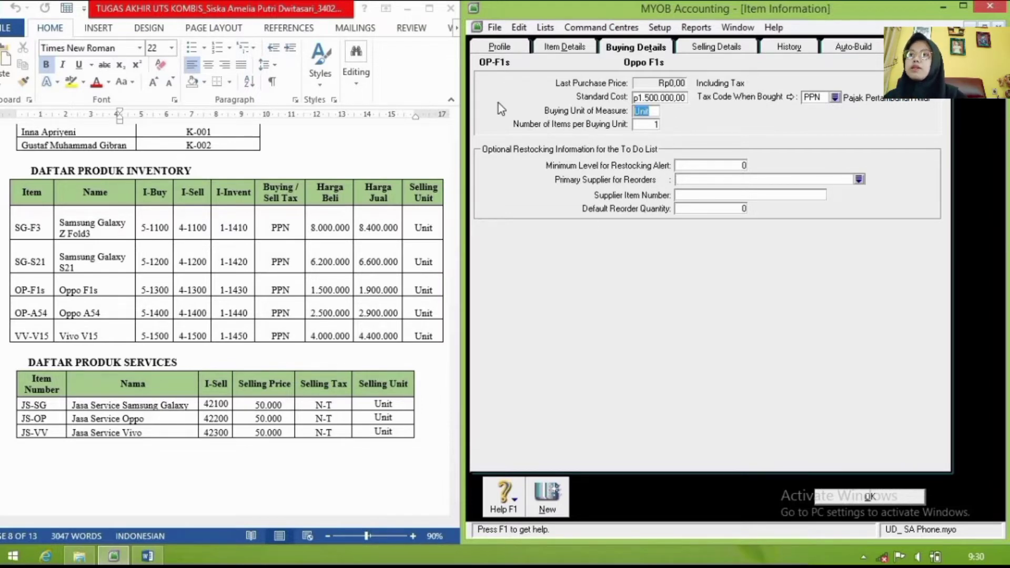
{"action": "left_click", "coordinate": [714, 49]}
{"action": "double_click", "coordinate": [652, 78]}
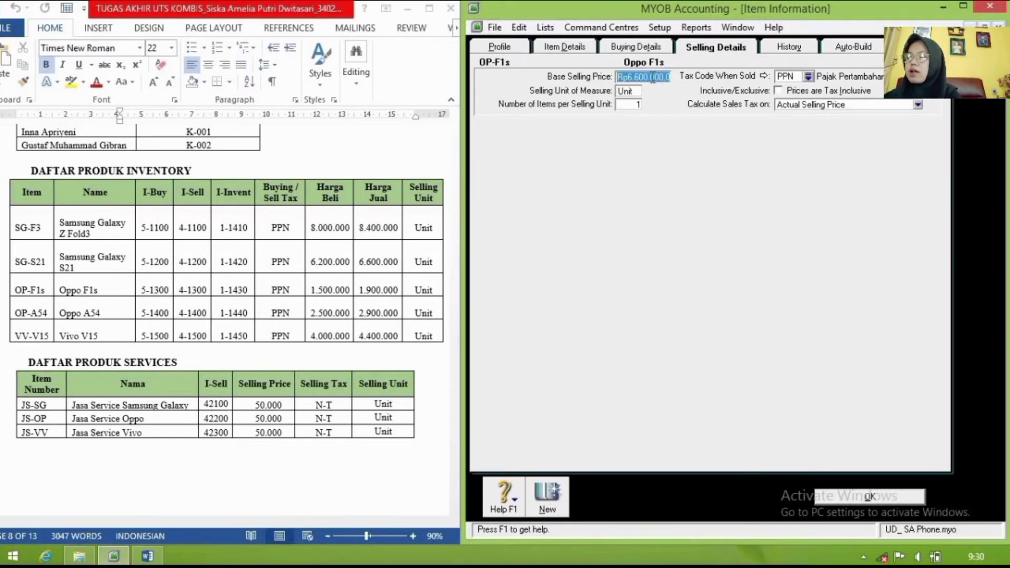
{"action": "type", "text": "1.9"}
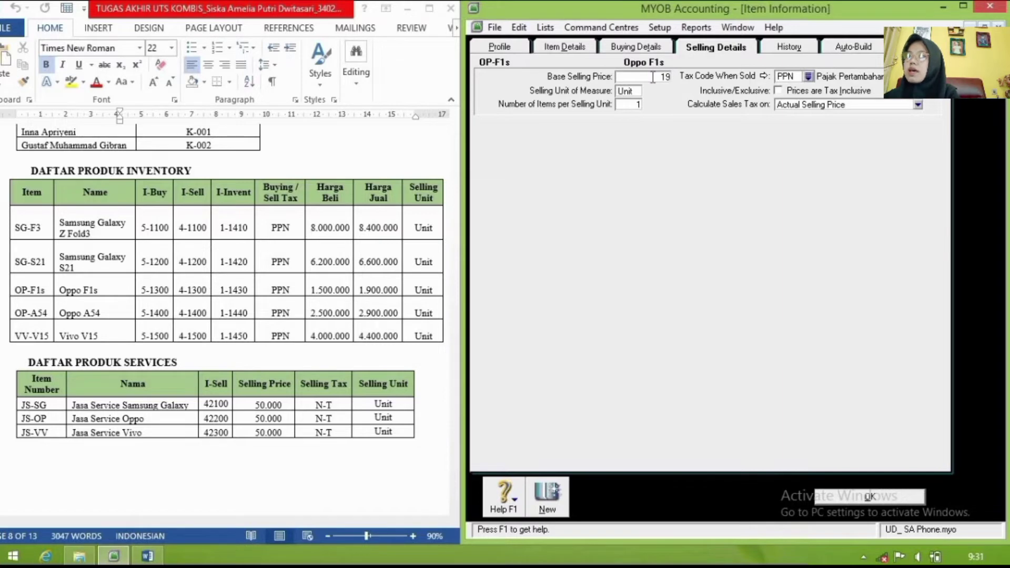
{"action": "type", "text": "00."}
{"action": "type", "text": "00000"}
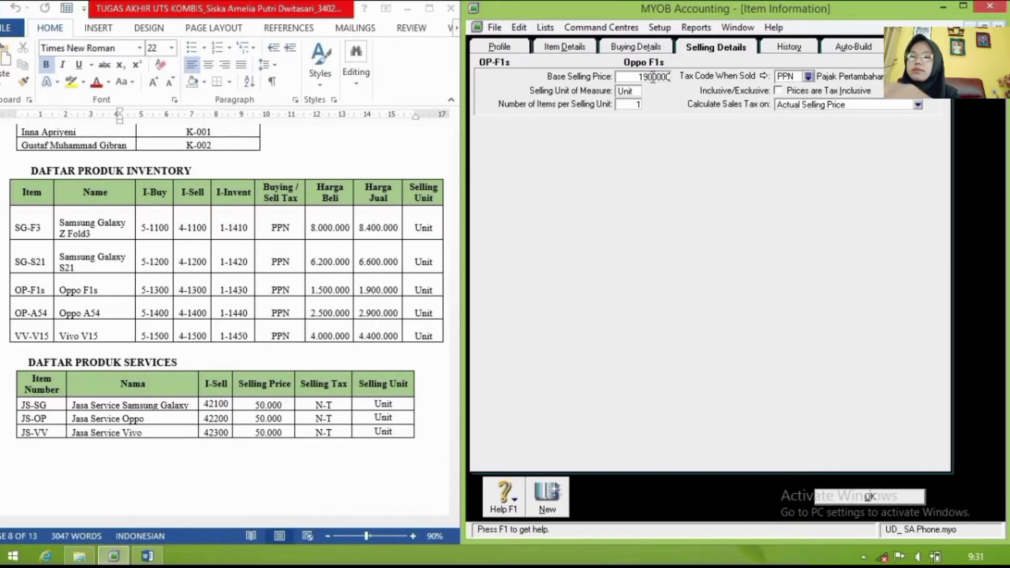
{"action": "key", "text": "Tab"}
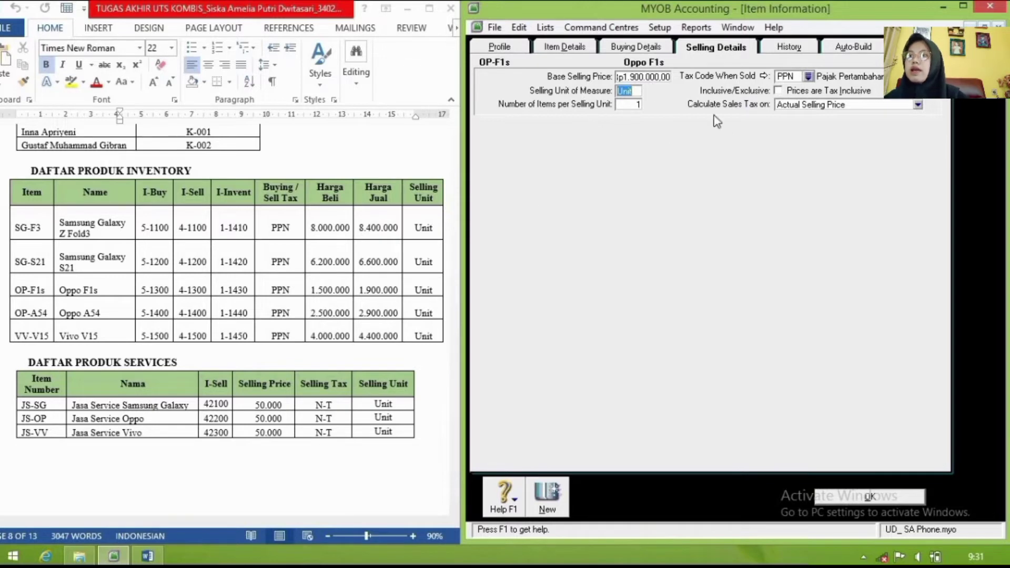
{"action": "left_click", "coordinate": [547, 509]}
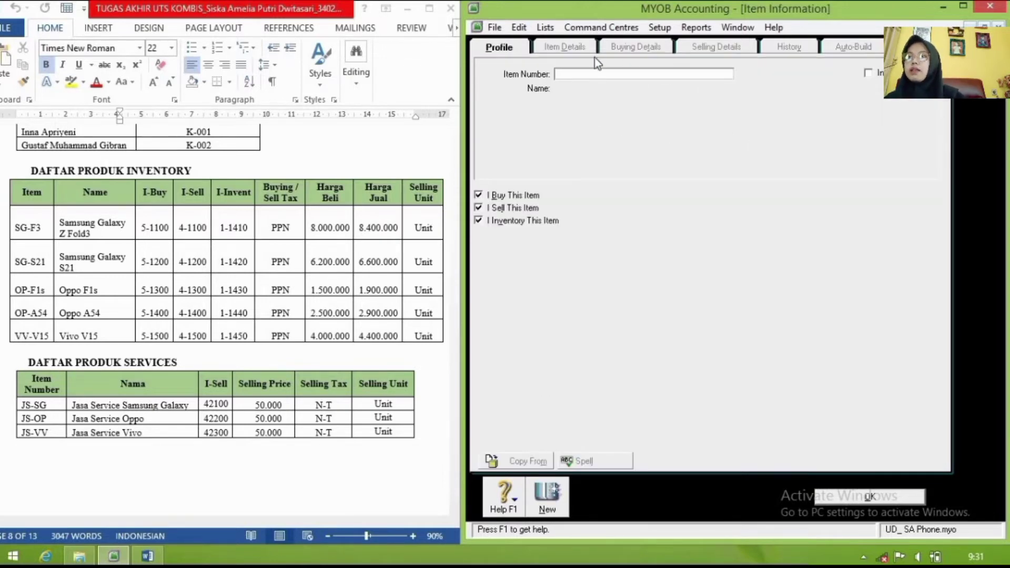
Step: Enter item number OP-A54 with the name 'Oppo A54'
{"action": "type", "text": "OP-A54"}
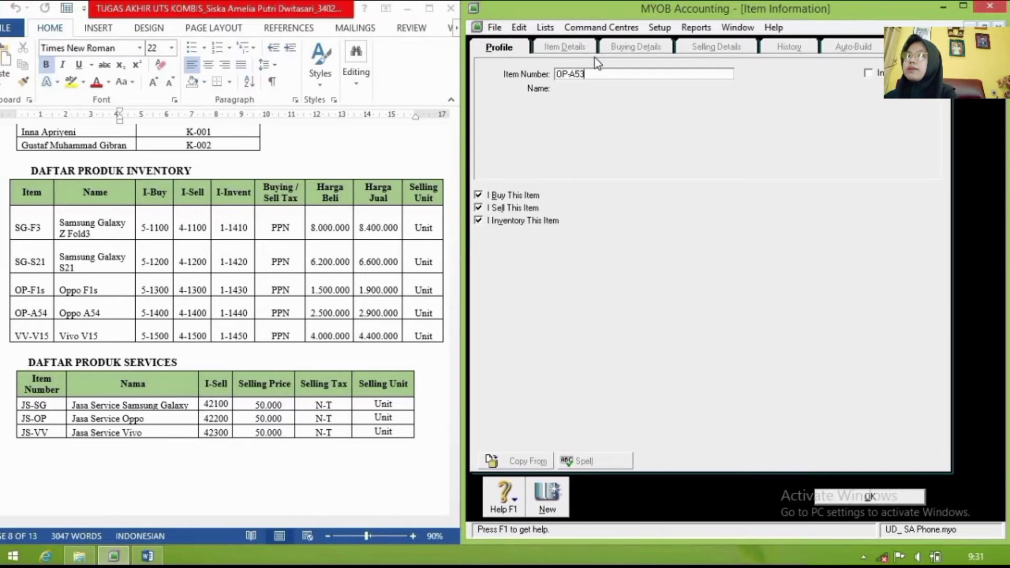
{"action": "key", "text": "Tab"}
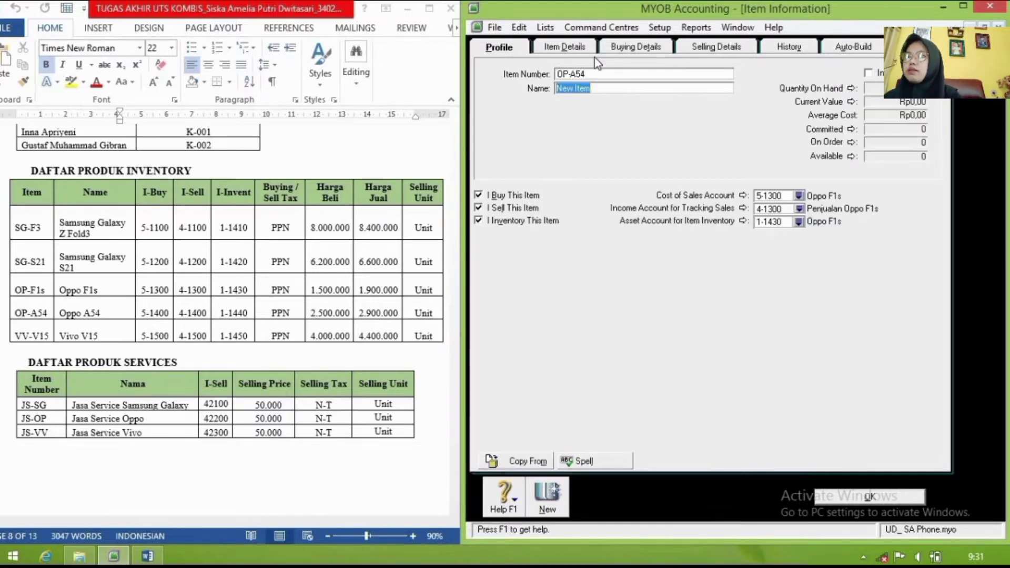
{"action": "type", "text": "Oppo A54"}
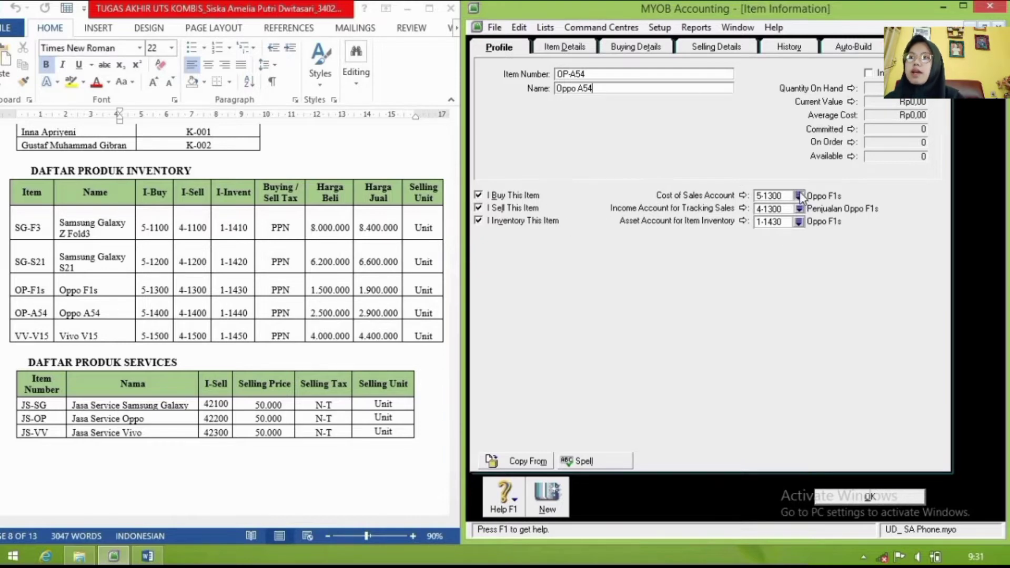
Step: Link Oppo A54 to cost of sales 5-1400, income 4-1400 and inventory asset 1-1440
{"action": "left_click", "coordinate": [800, 196]}
{"action": "left_click", "coordinate": [744, 248]}
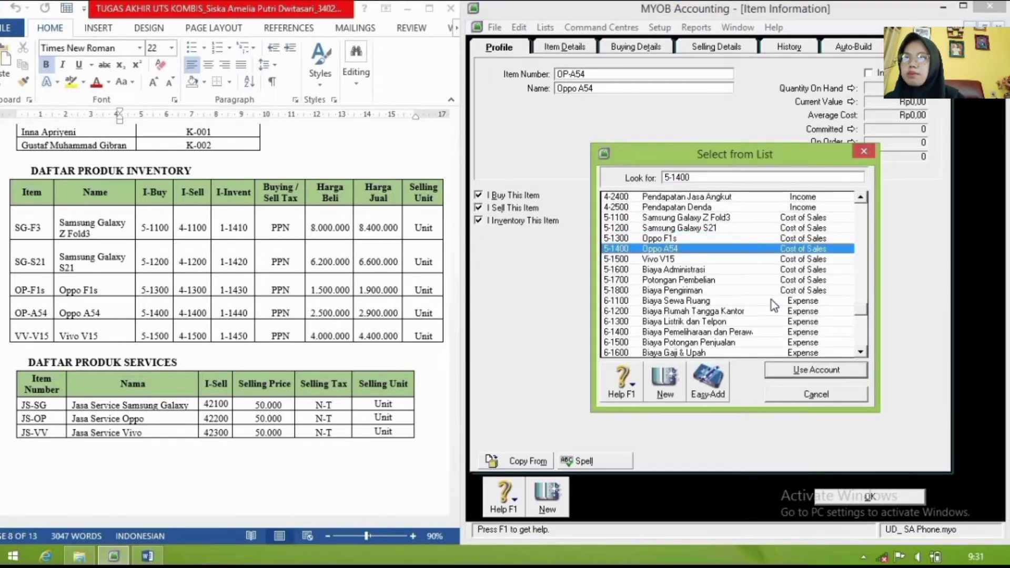
{"action": "left_click", "coordinate": [816, 370]}
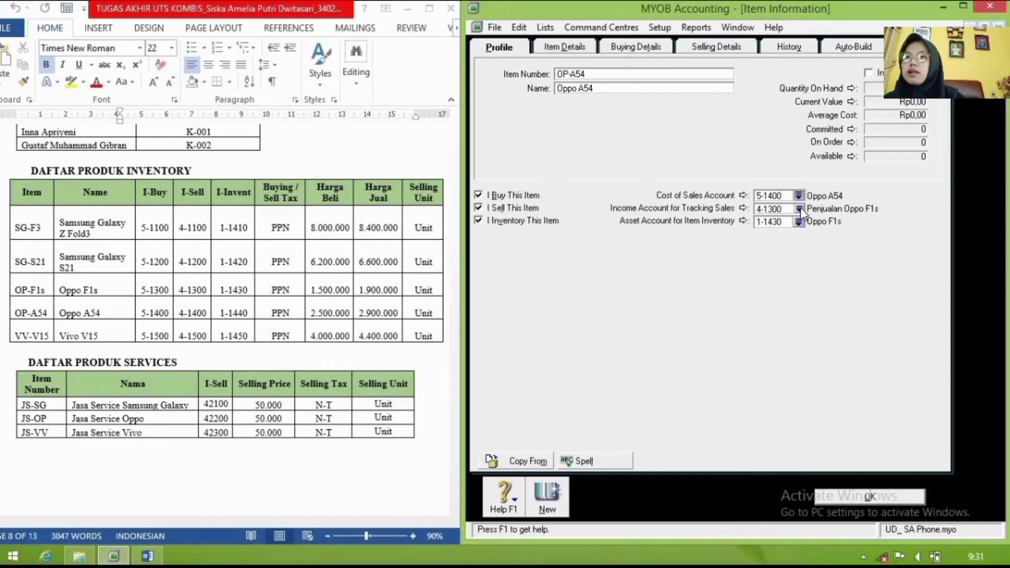
{"action": "left_click", "coordinate": [799, 209]}
{"action": "left_click", "coordinate": [700, 248]}
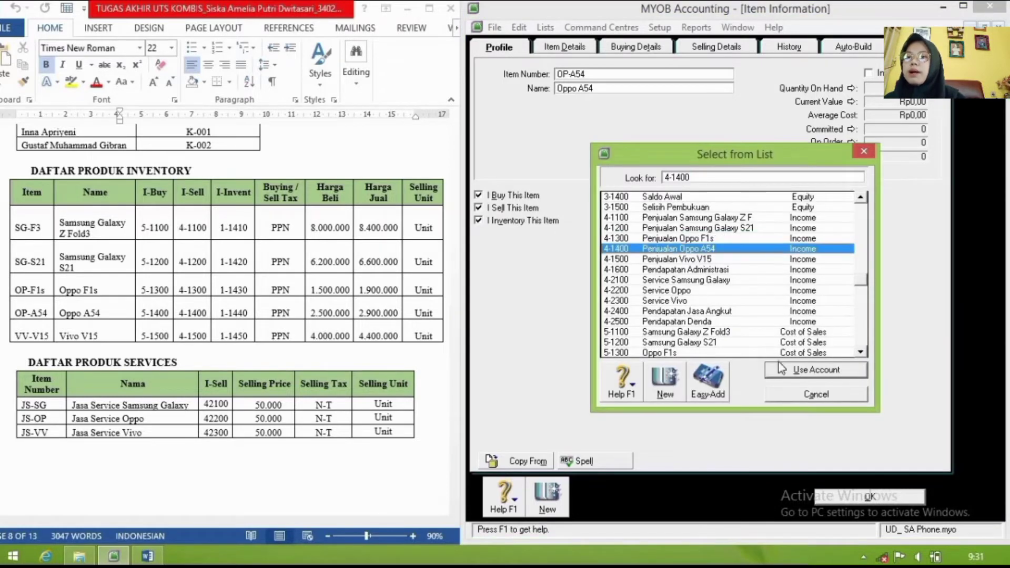
{"action": "left_click", "coordinate": [782, 369]}
{"action": "left_click", "coordinate": [799, 222]}
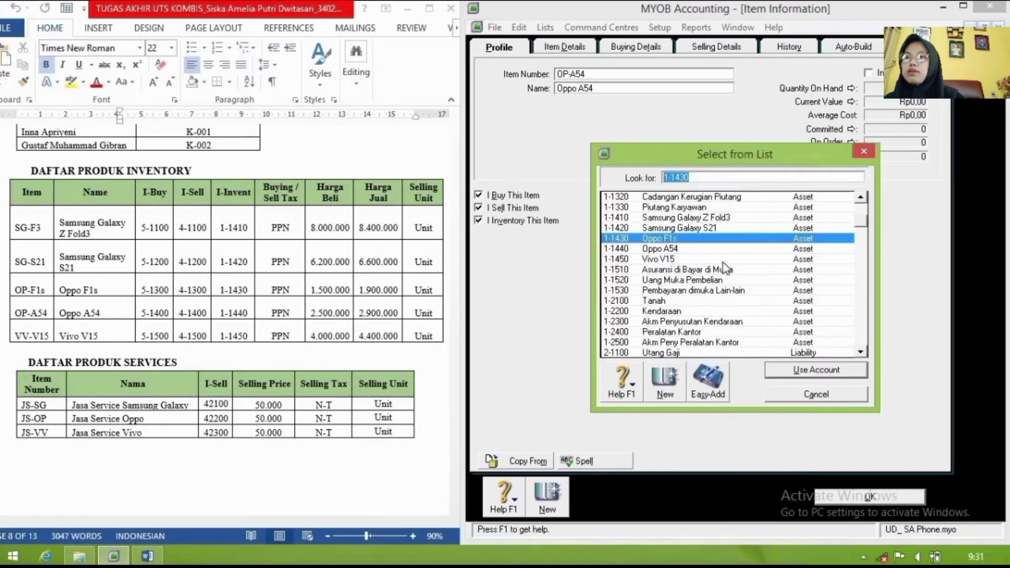
{"action": "left_click", "coordinate": [689, 249]}
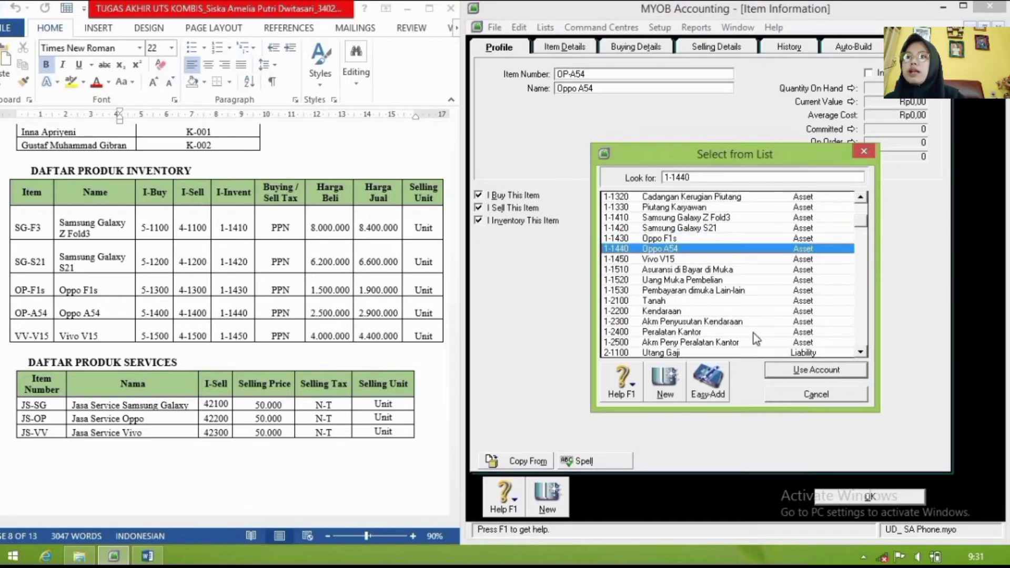
{"action": "left_click", "coordinate": [791, 372]}
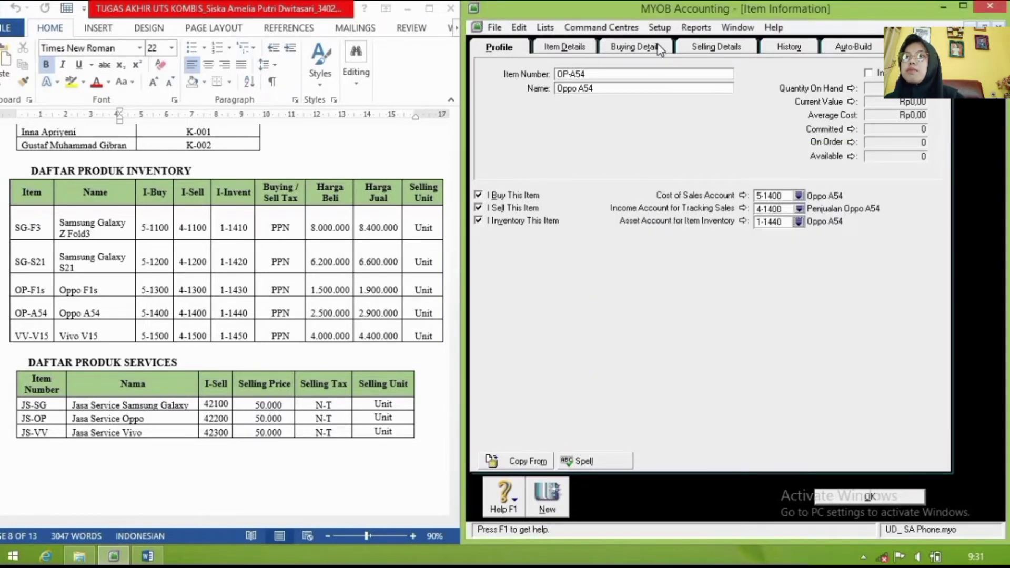
Step: Set Oppo A54 standard cost to 2.500.000 and base selling price to 2.900.000, then save
{"action": "left_click", "coordinate": [634, 46]}
{"action": "left_click", "coordinate": [656, 96]}
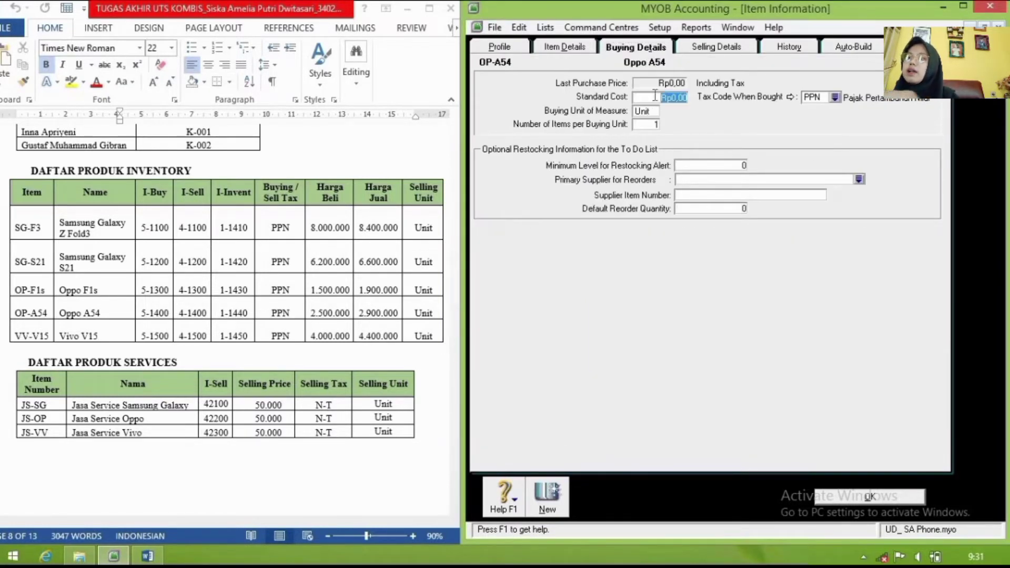
{"action": "type", "text": "2500000"}
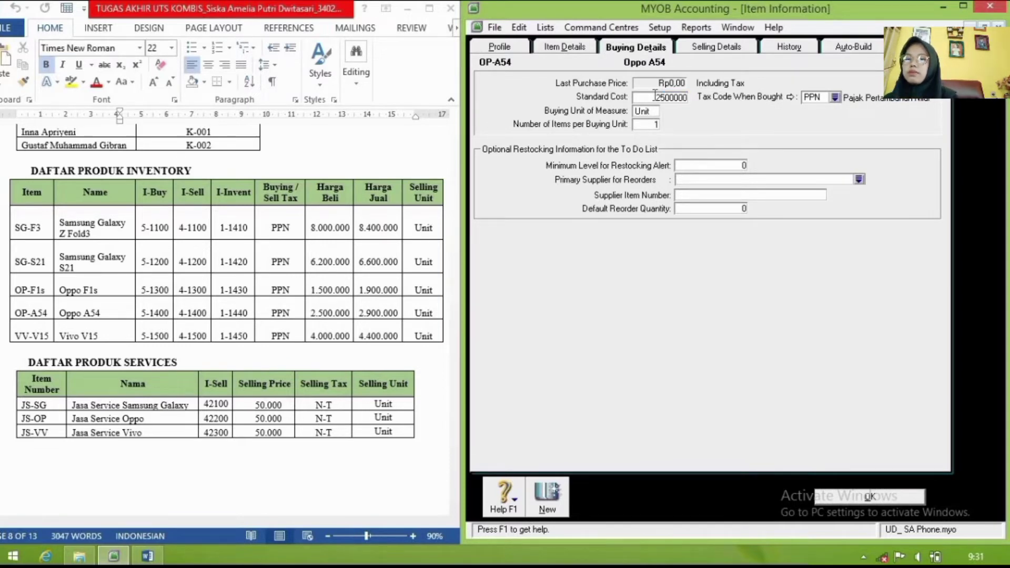
{"action": "key", "text": "Tab"}
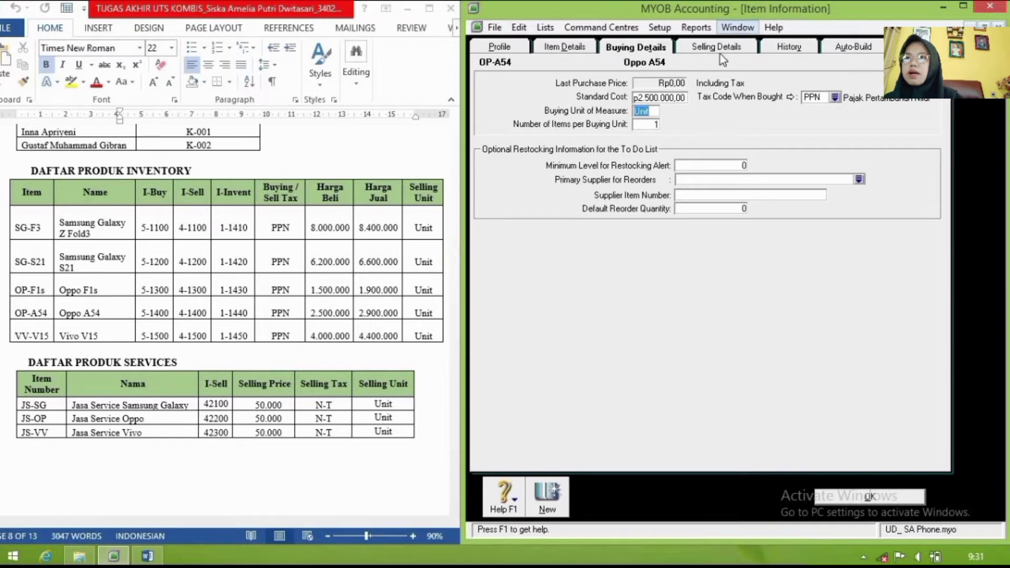
{"action": "left_click", "coordinate": [717, 50]}
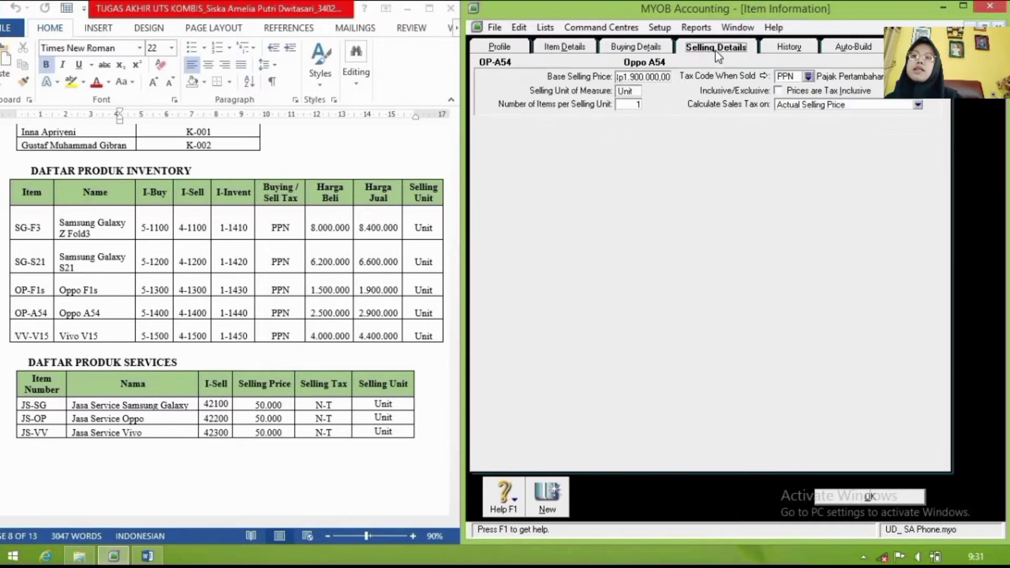
{"action": "left_click", "coordinate": [645, 79]}
{"action": "type", "text": "2"}
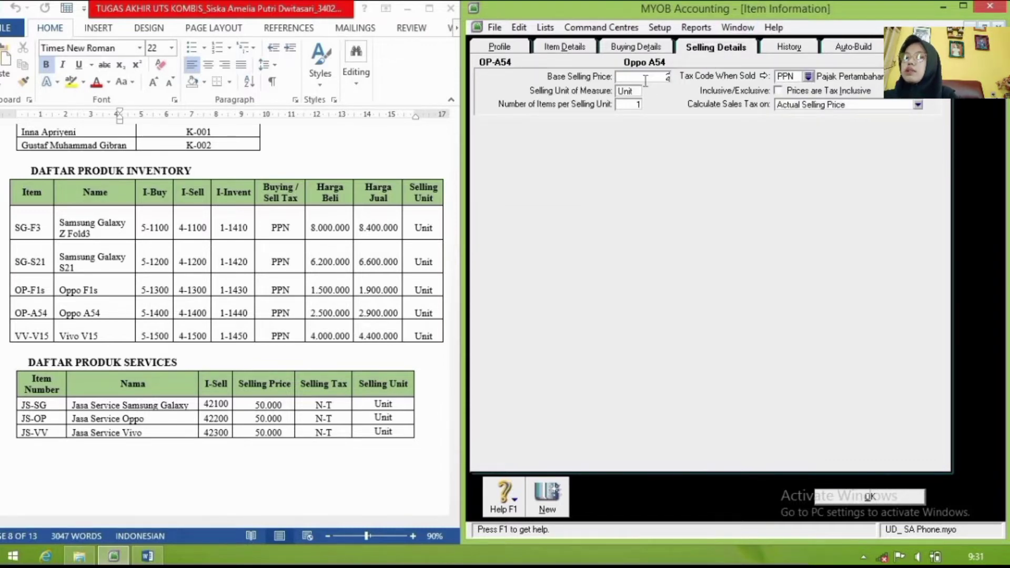
{"action": "type", "text": ".900.000000"}
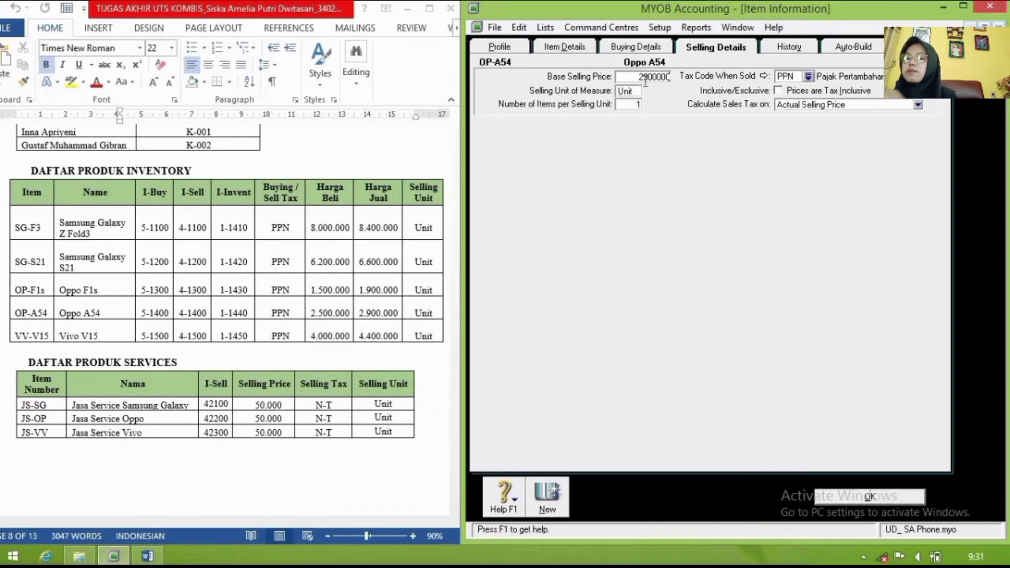
{"action": "key", "text": "Tab"}
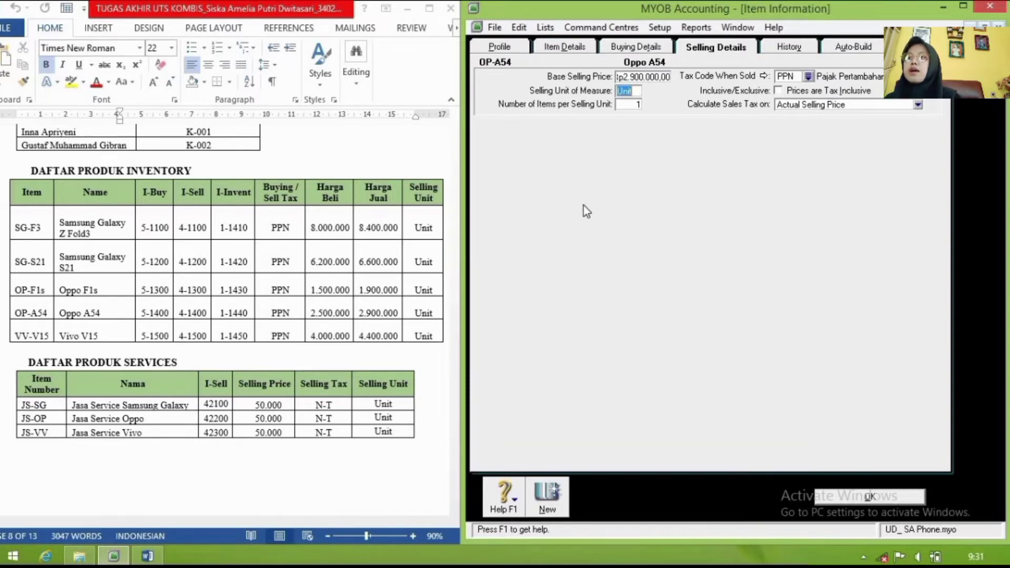
{"action": "left_click", "coordinate": [554, 496]}
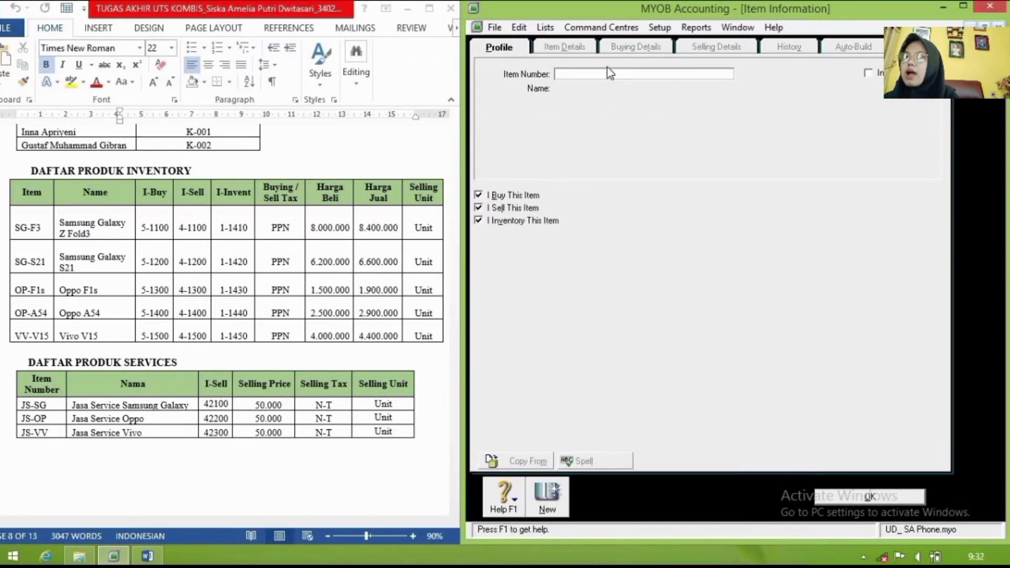
Step: Enter item number VV-V15 with the name 'Vivo V15'
{"action": "type", "text": "VV"}
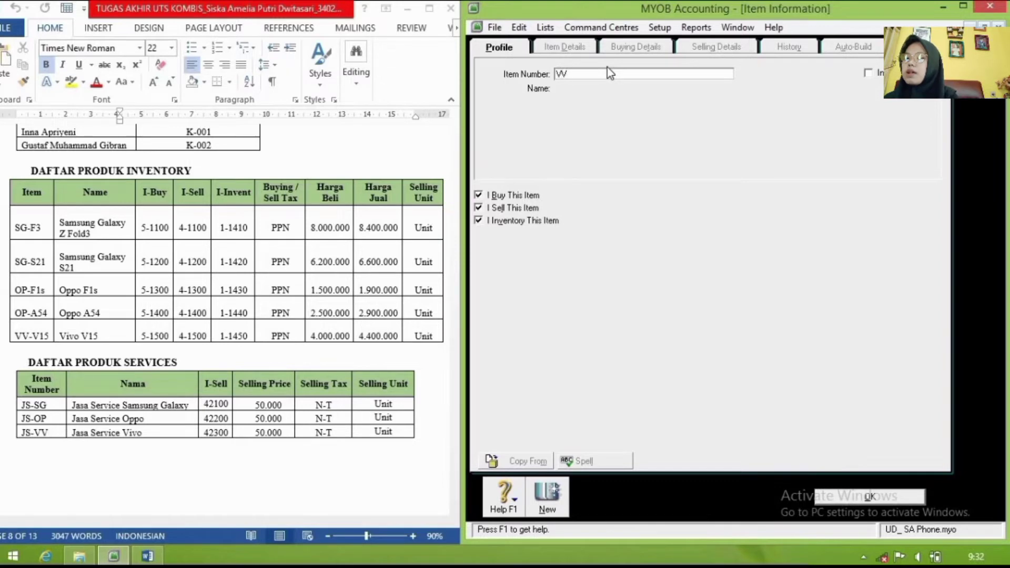
{"action": "type", "text": "-V15"}
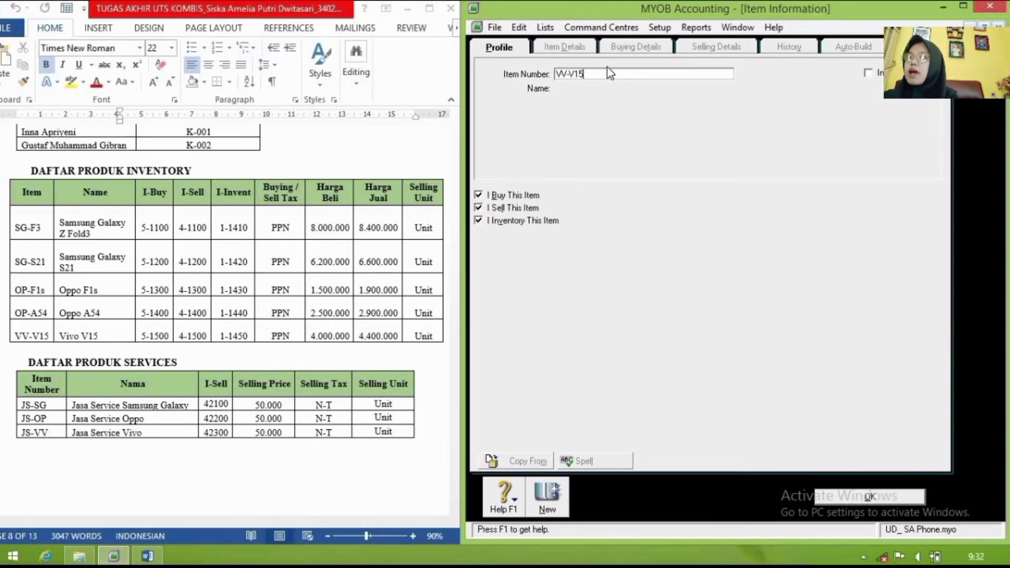
{"action": "key", "text": "Tab"}
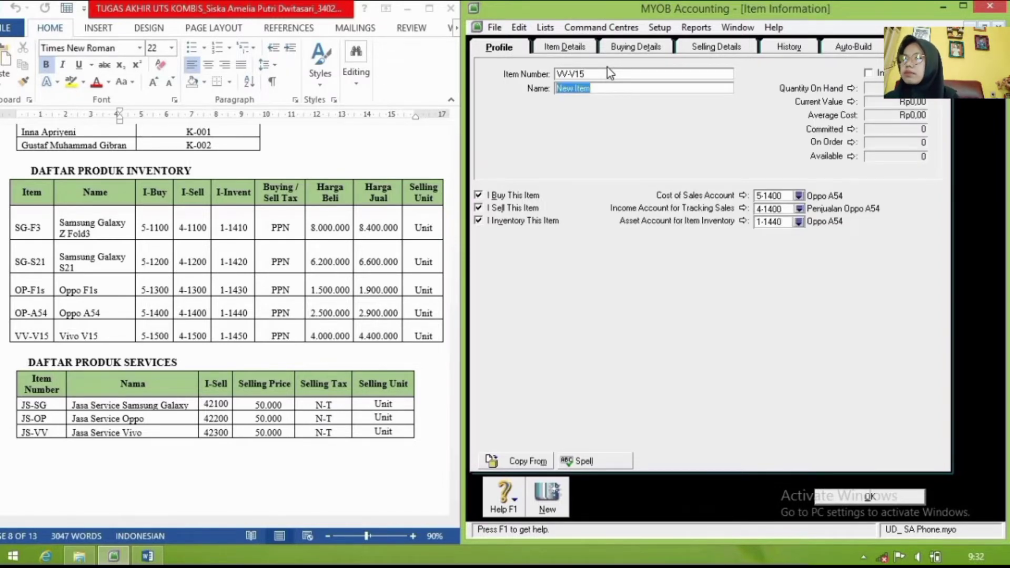
{"action": "key", "text": "BackSpace"}
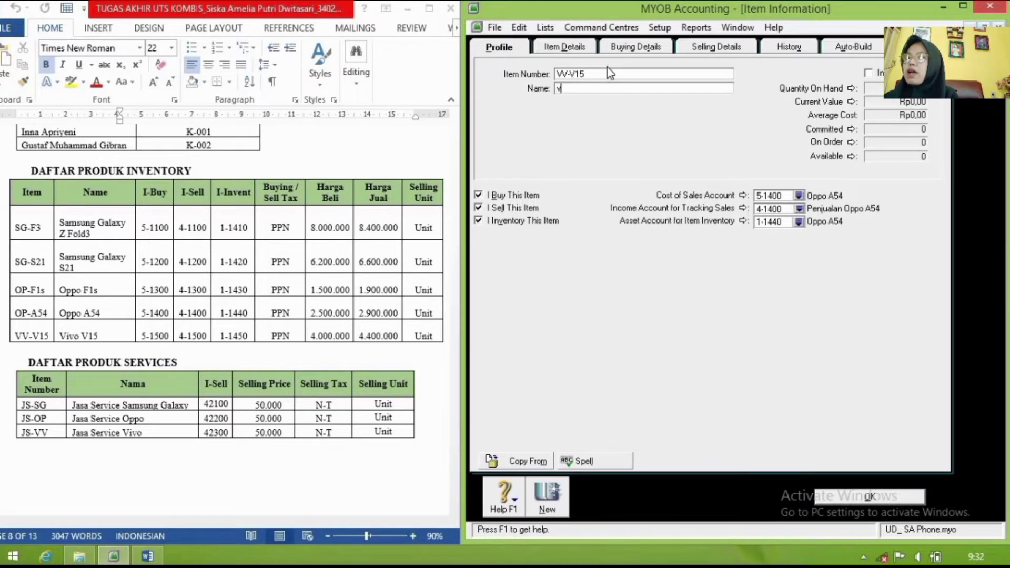
{"action": "type", "text": "Vi"}
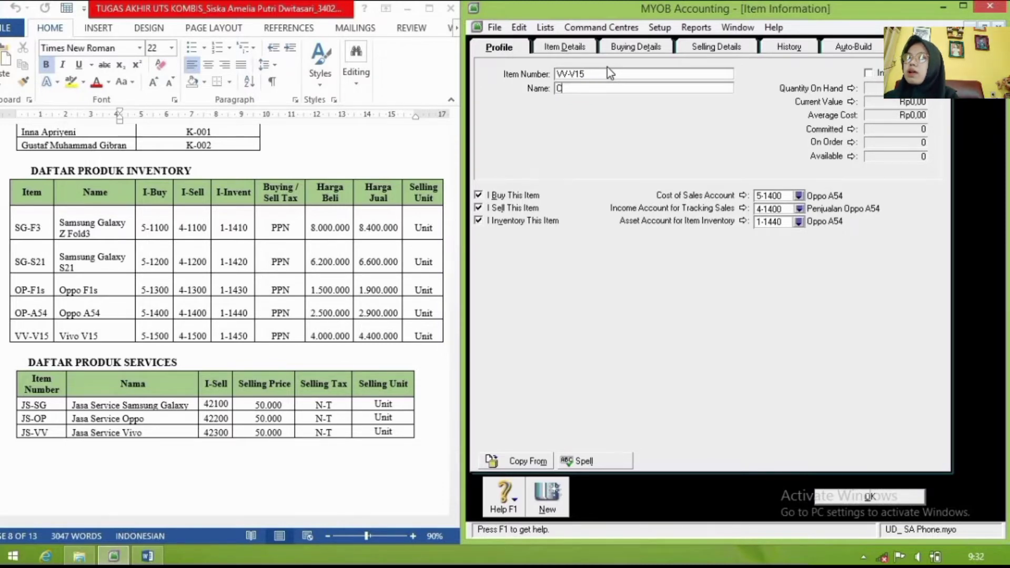
{"action": "type", "text": "vo "}
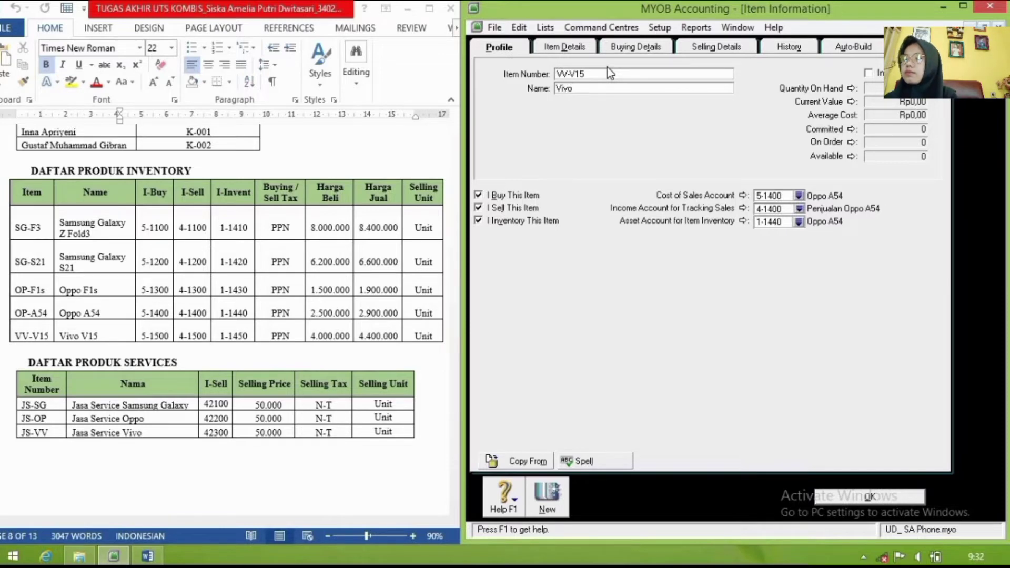
{"action": "type", "text": "V"}
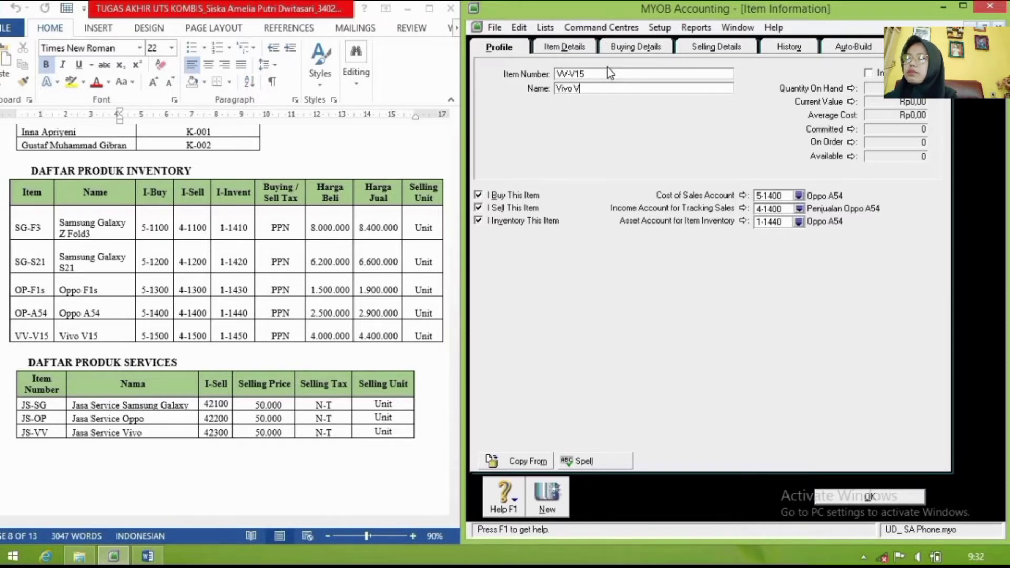
{"action": "type", "text": "15"}
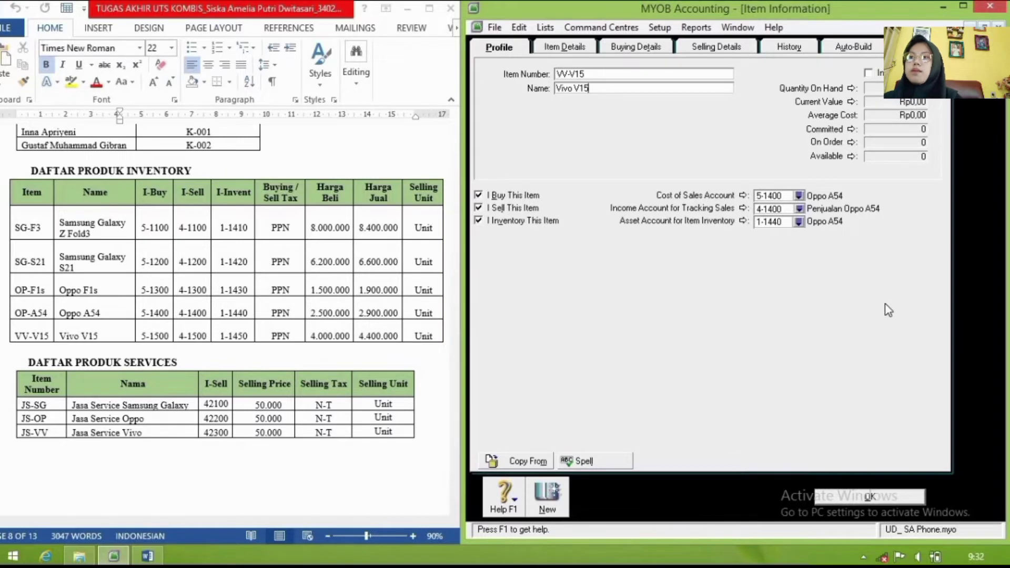
Step: Link Vivo V15 to cost of sales 5-1500, income 4-1500 and inventory asset 1-1450
{"action": "left_click", "coordinate": [799, 196]}
{"action": "left_click", "coordinate": [706, 248]}
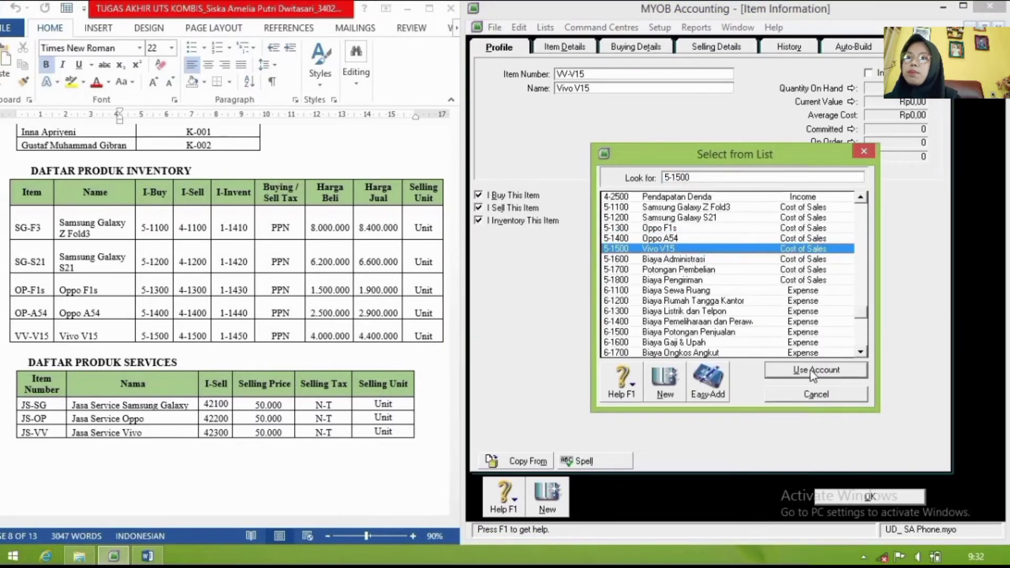
{"action": "left_click", "coordinate": [816, 370]}
{"action": "left_click", "coordinate": [799, 209]}
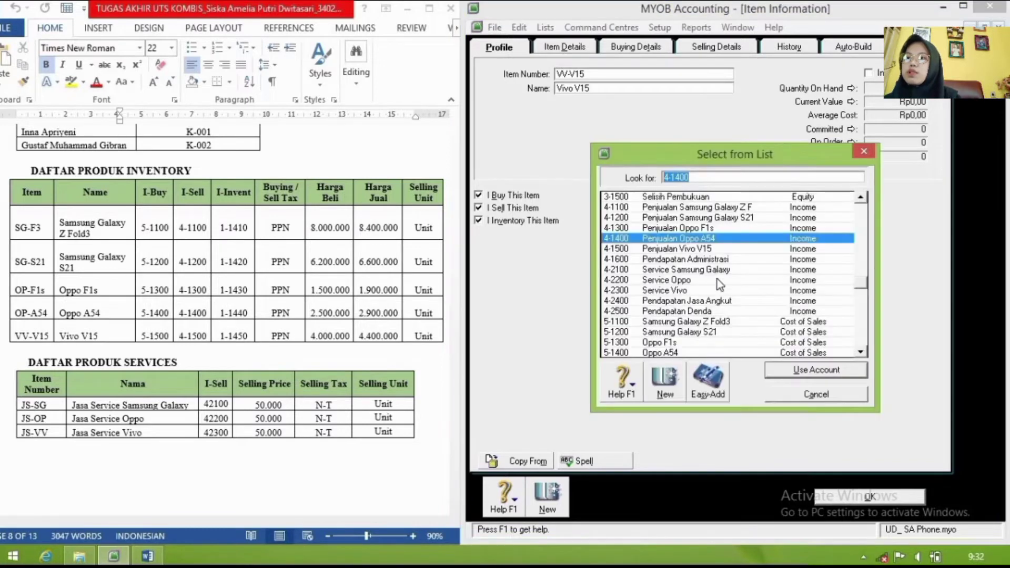
{"action": "left_click", "coordinate": [707, 248]}
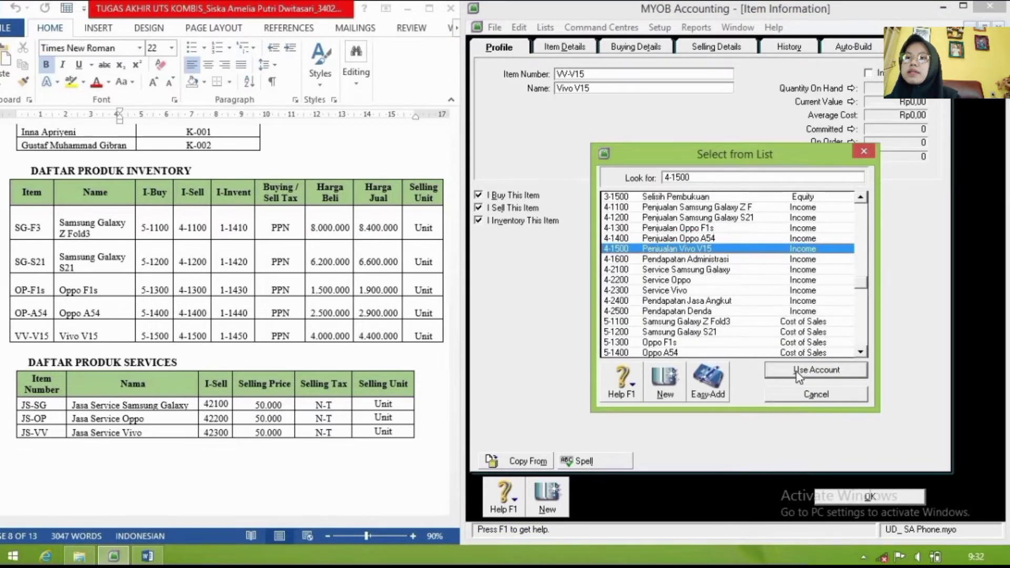
{"action": "left_click", "coordinate": [805, 370]}
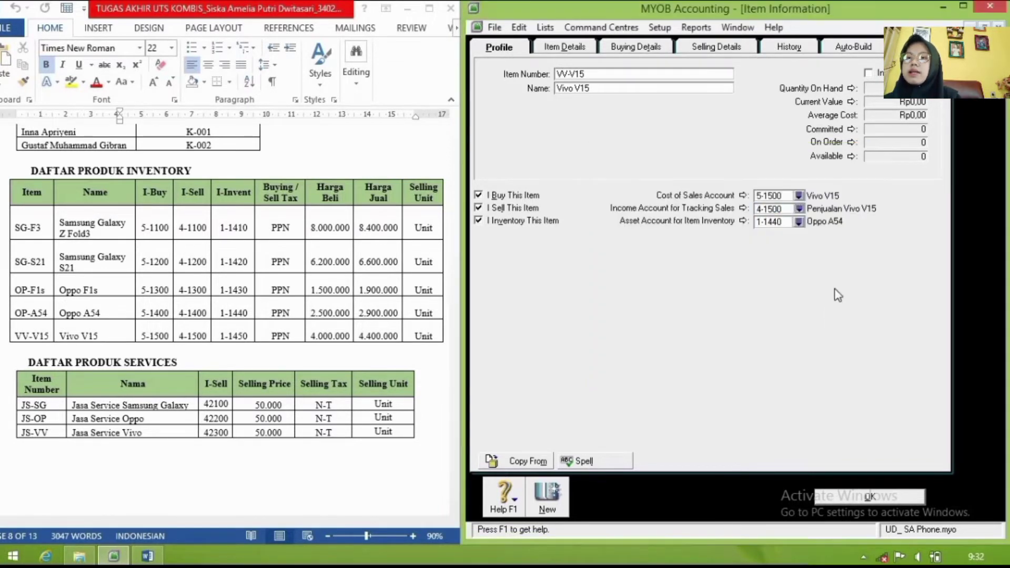
{"action": "left_click", "coordinate": [799, 223]}
{"action": "left_click", "coordinate": [718, 249]}
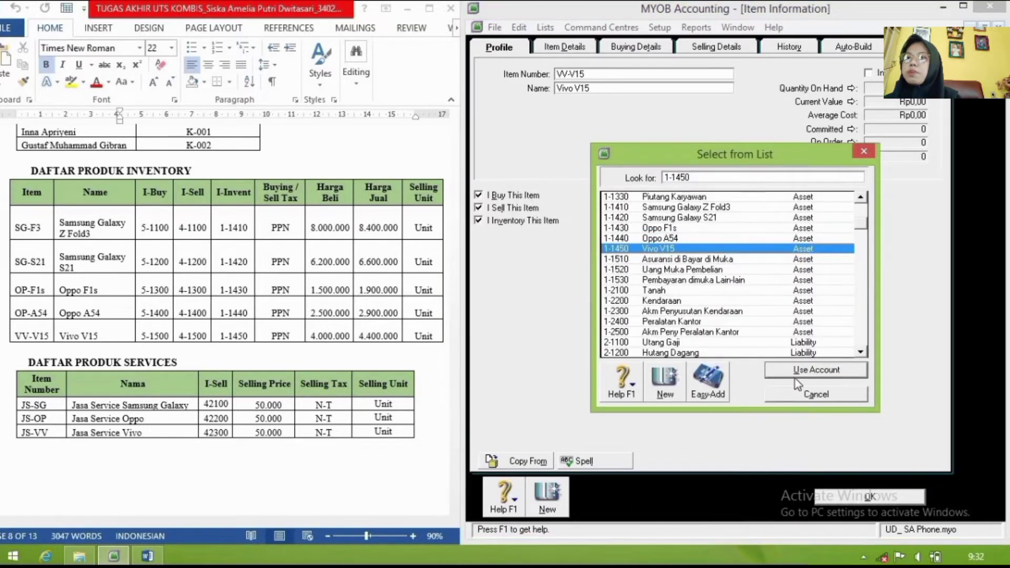
{"action": "left_click", "coordinate": [798, 371]}
{"action": "left_click", "coordinate": [630, 46]}
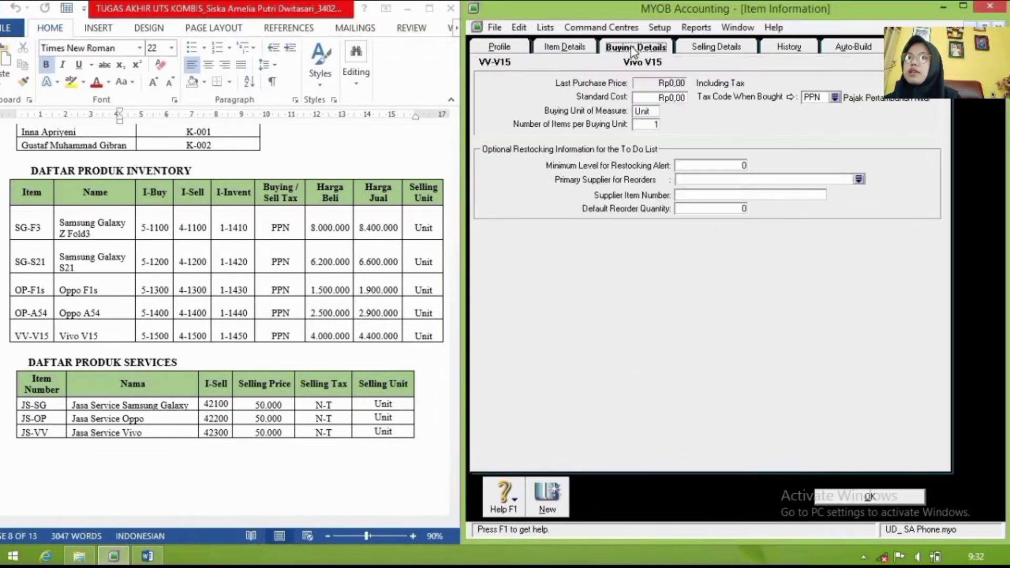
Step: Give Vivo V15 a 4.000.000 standard cost and 4.400.000 base selling price, then save it
{"action": "left_click", "coordinate": [663, 98]}
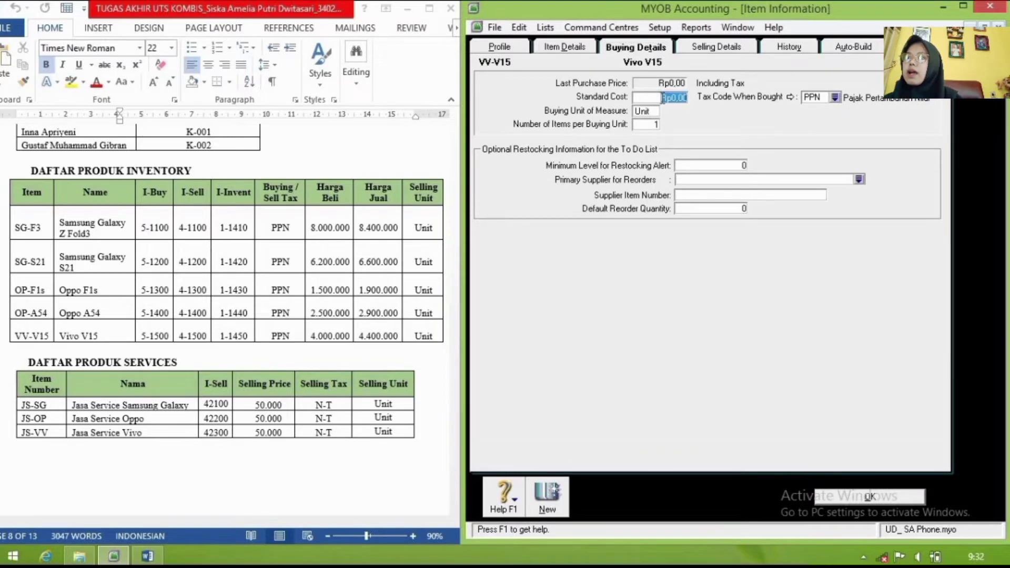
{"action": "type", "text": "4"}
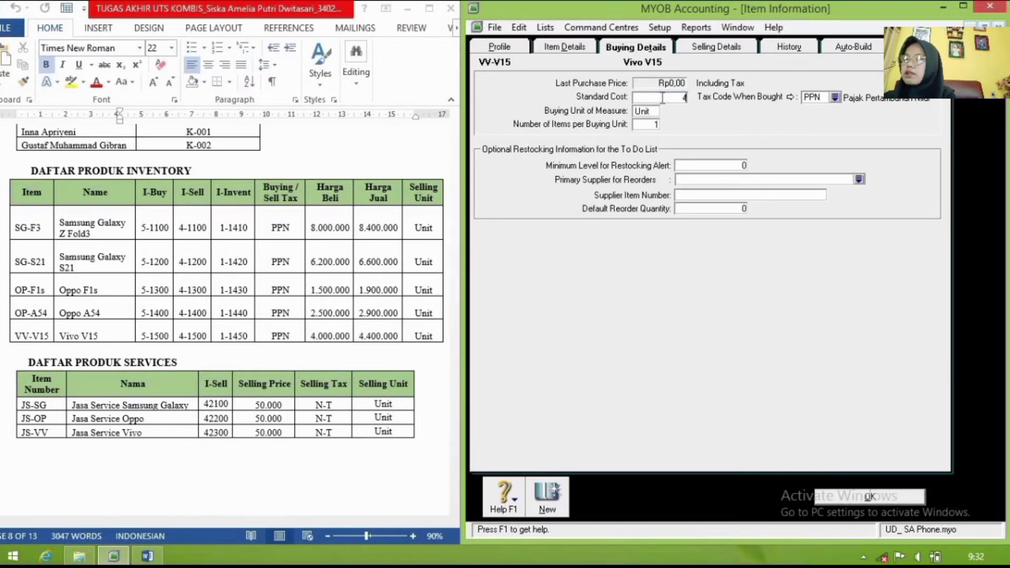
{"action": "type", "text": ".000"}
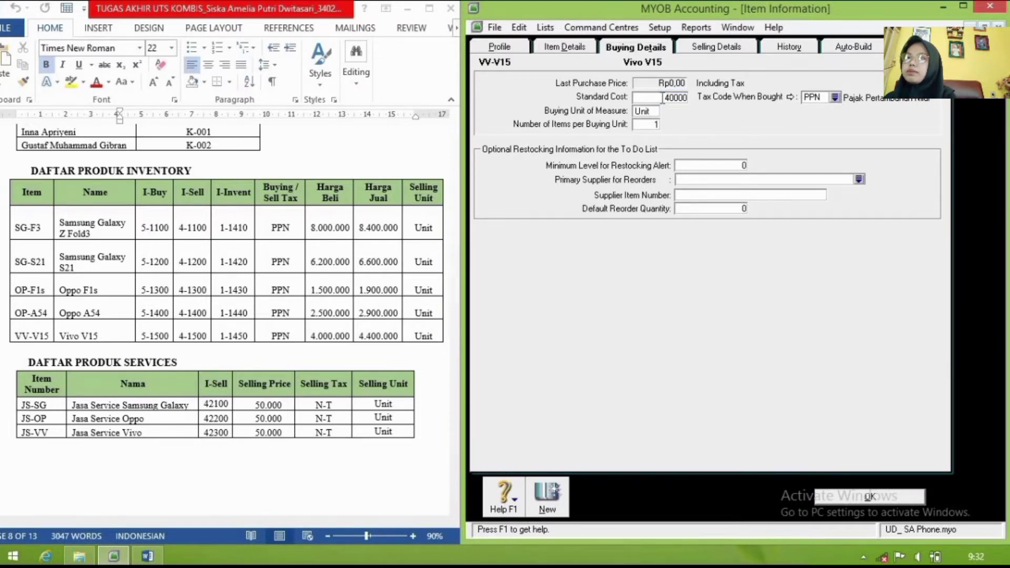
{"action": "type", "text": ".000"}
{"action": "key", "text": "Tab"}
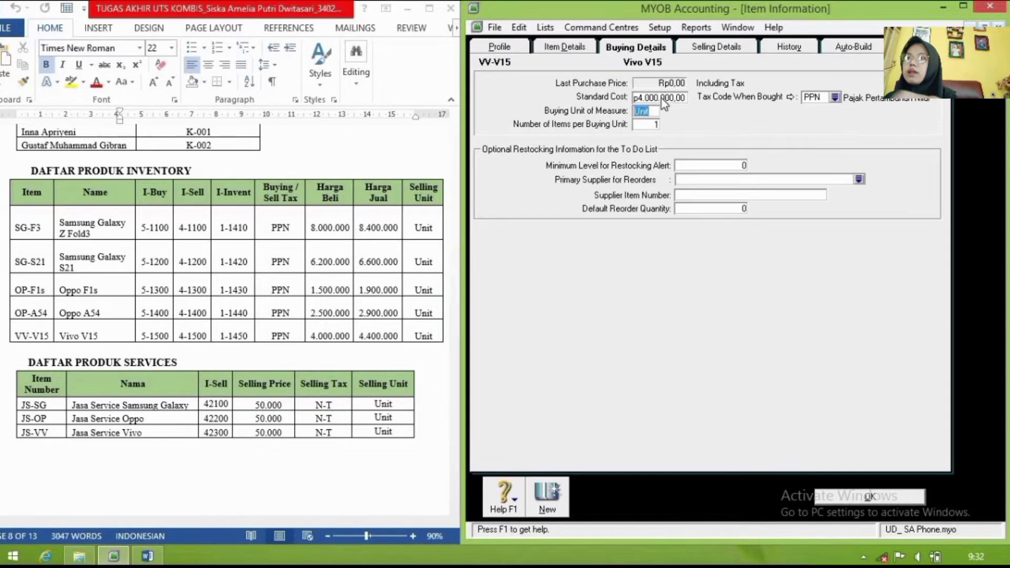
{"action": "left_click", "coordinate": [716, 48]}
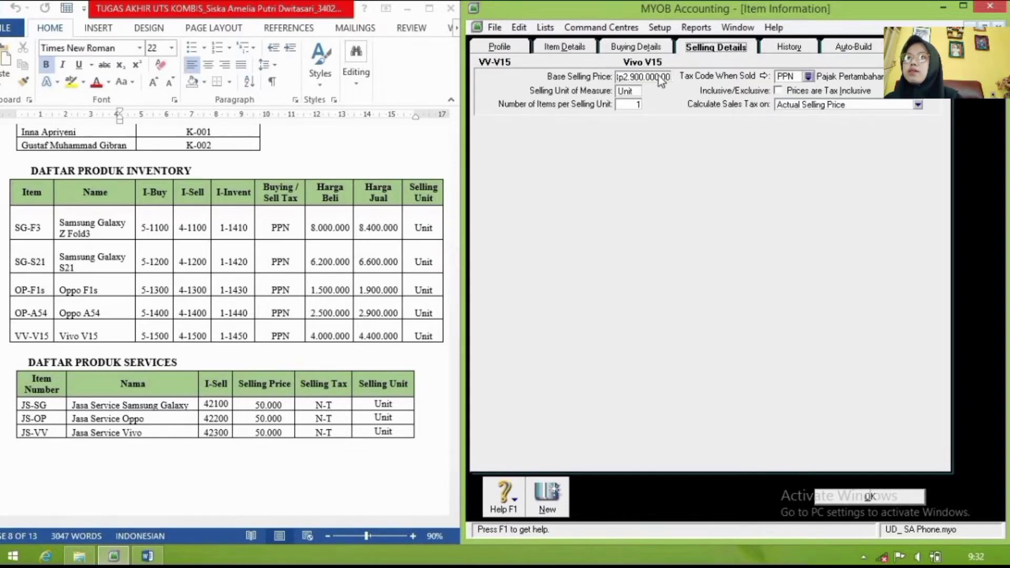
{"action": "key", "text": "Tab"}
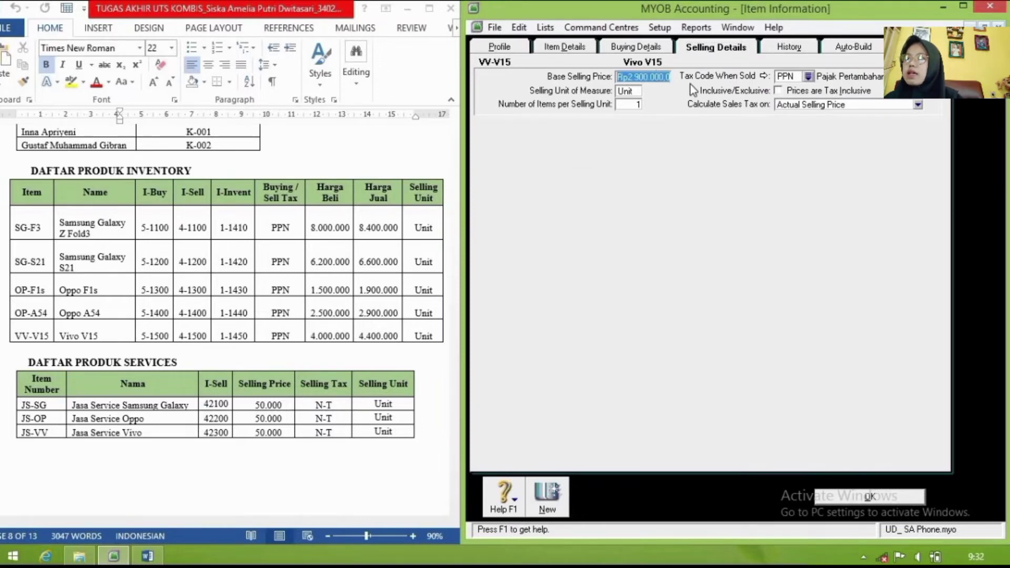
{"action": "type", "text": "4.400."}
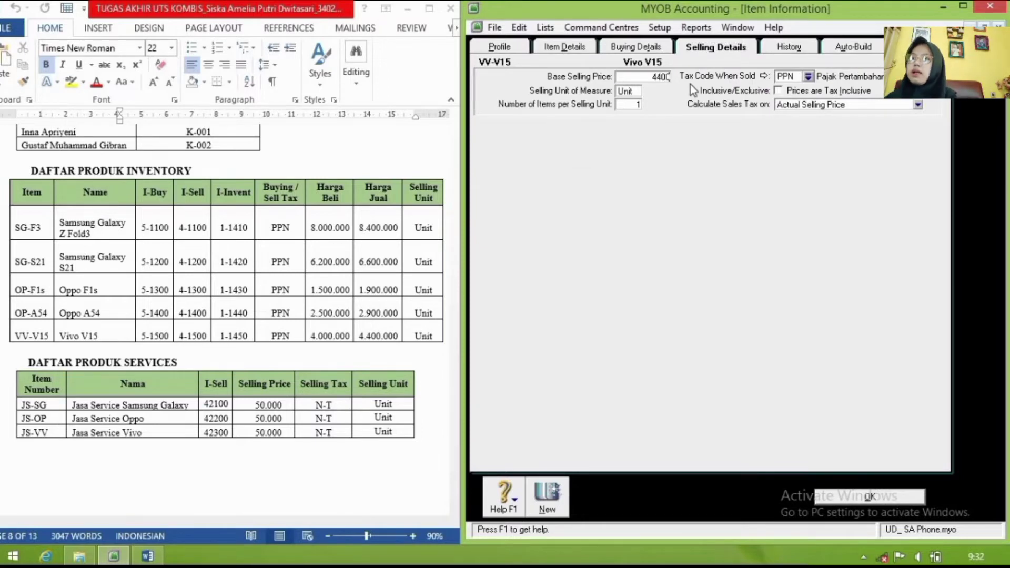
{"action": "type", "text": "000"}
{"action": "key", "text": "Tab"}
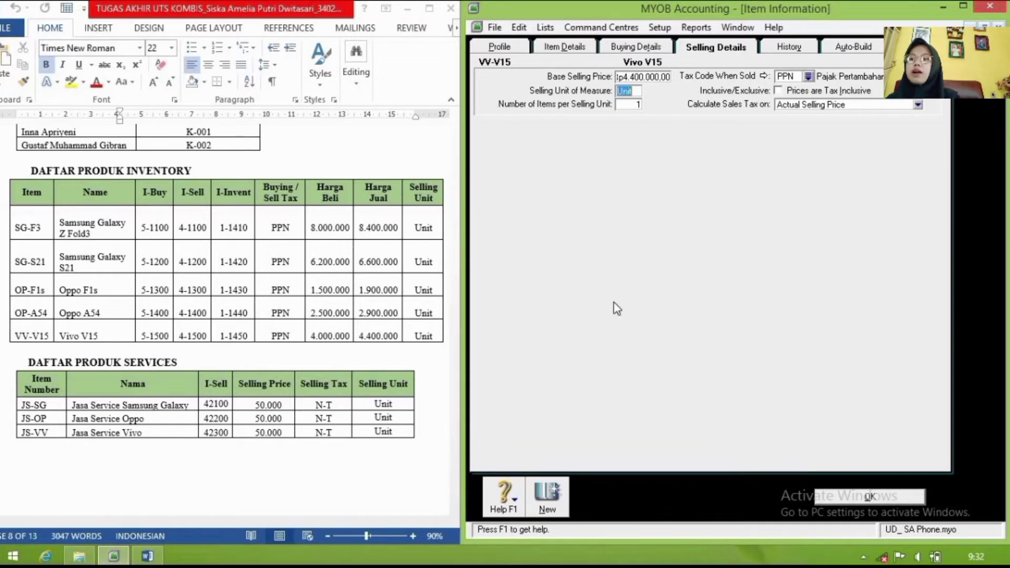
{"action": "left_click", "coordinate": [921, 496]}
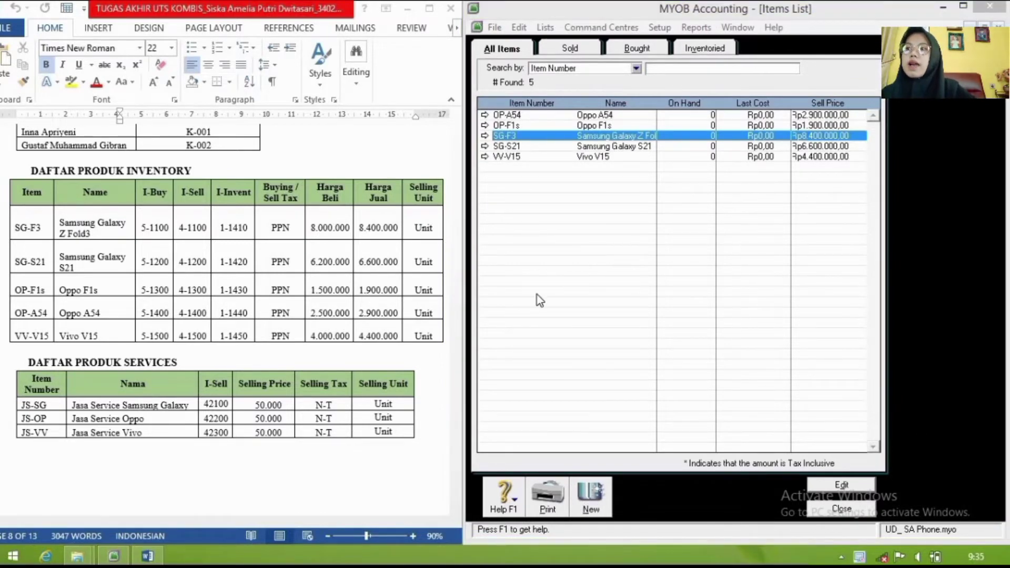
Step: Add sold service item JS-SG 'Jasa Service Samsung Galaxy' with income account 4-2100
{"action": "left_click", "coordinate": [596, 500]}
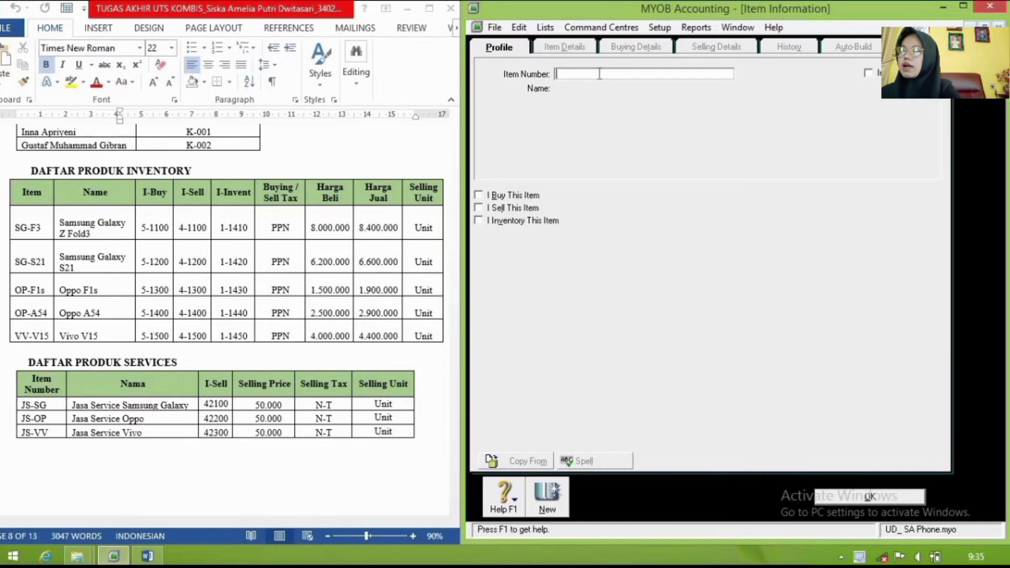
{"action": "type", "text": "JS"}
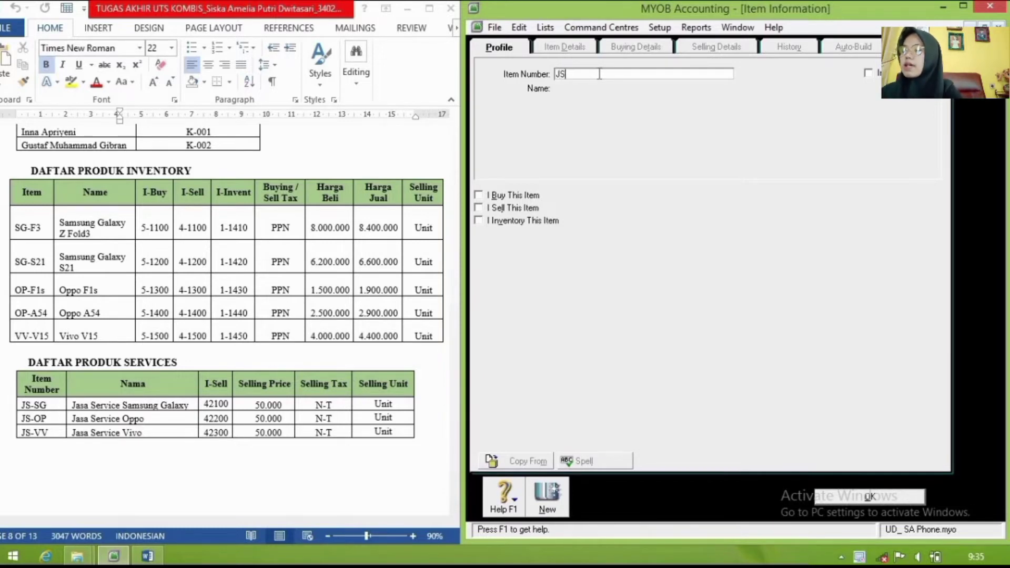
{"action": "type", "text": "-SG"}
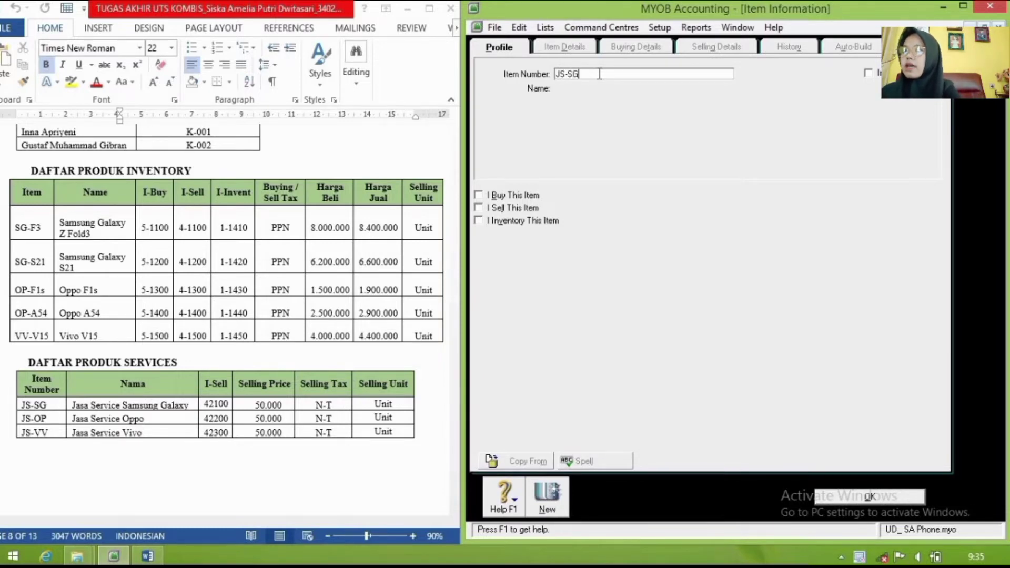
{"action": "key", "text": "Tab"}
{"action": "type", "text": "Ja"}
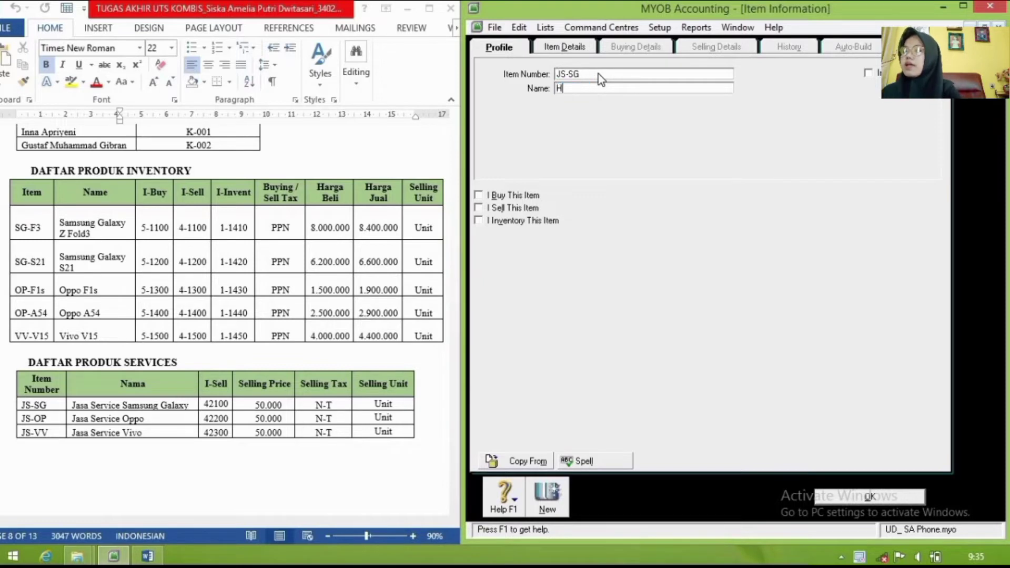
{"action": "type", "text": "sa"}
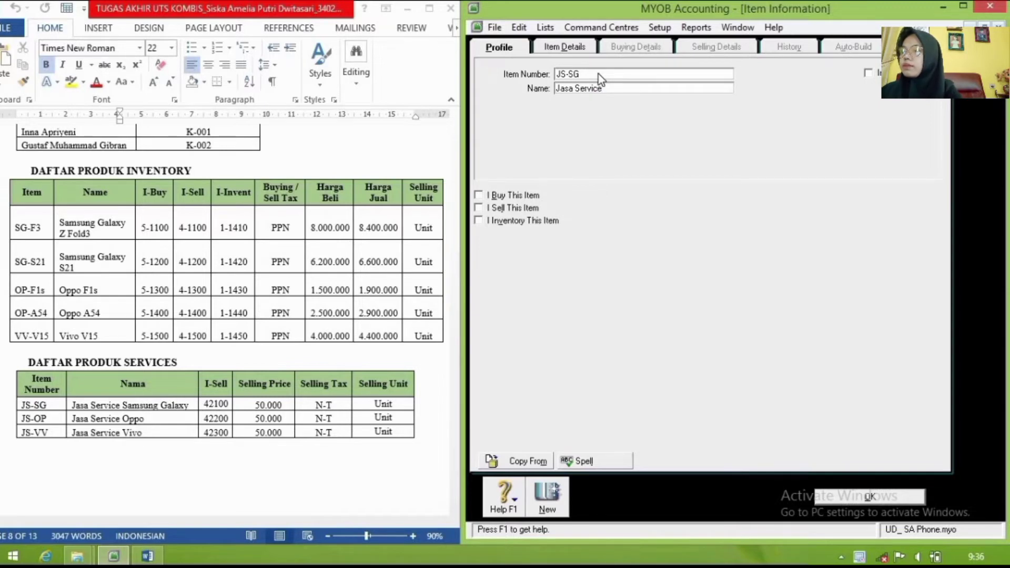
{"action": "type", "text": "Service Samsu"}
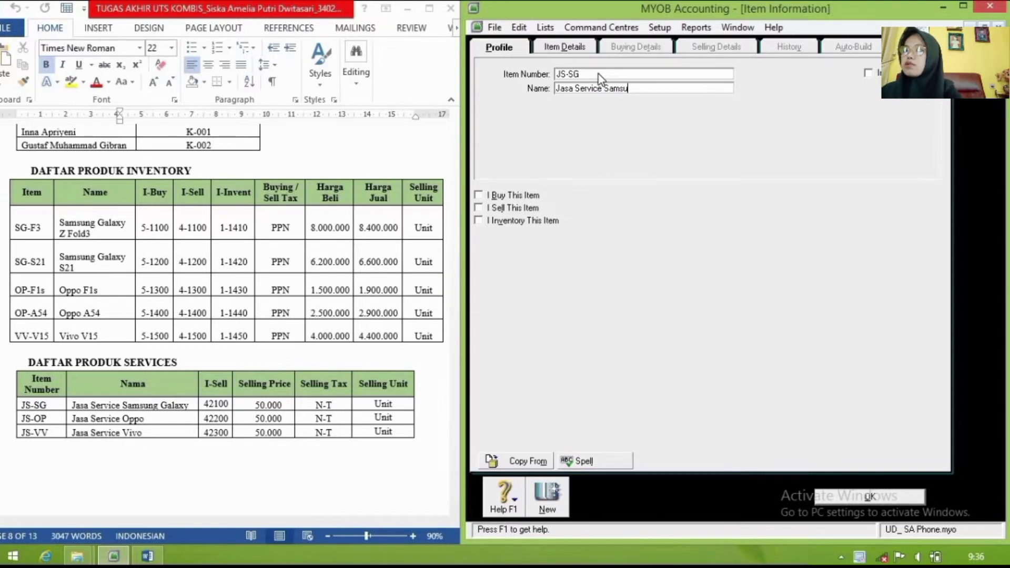
{"action": "type", "text": "ng Ga"}
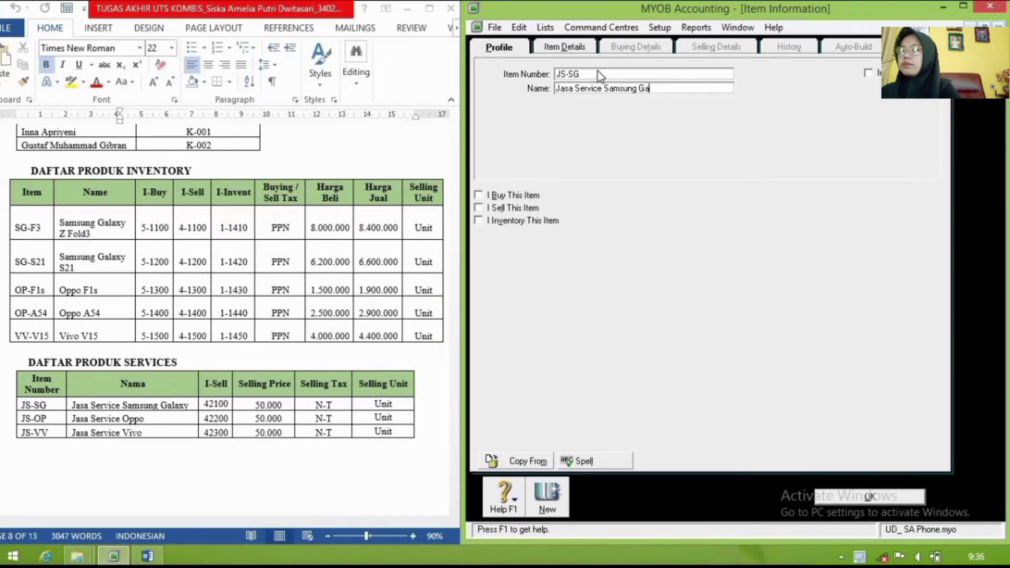
{"action": "type", "text": "laxy"}
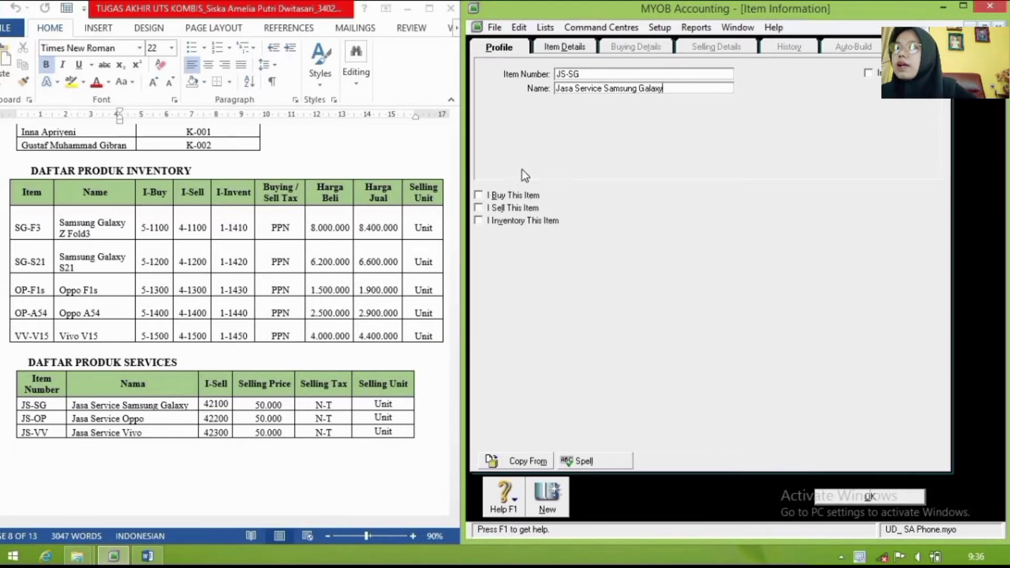
{"action": "left_click", "coordinate": [495, 207]}
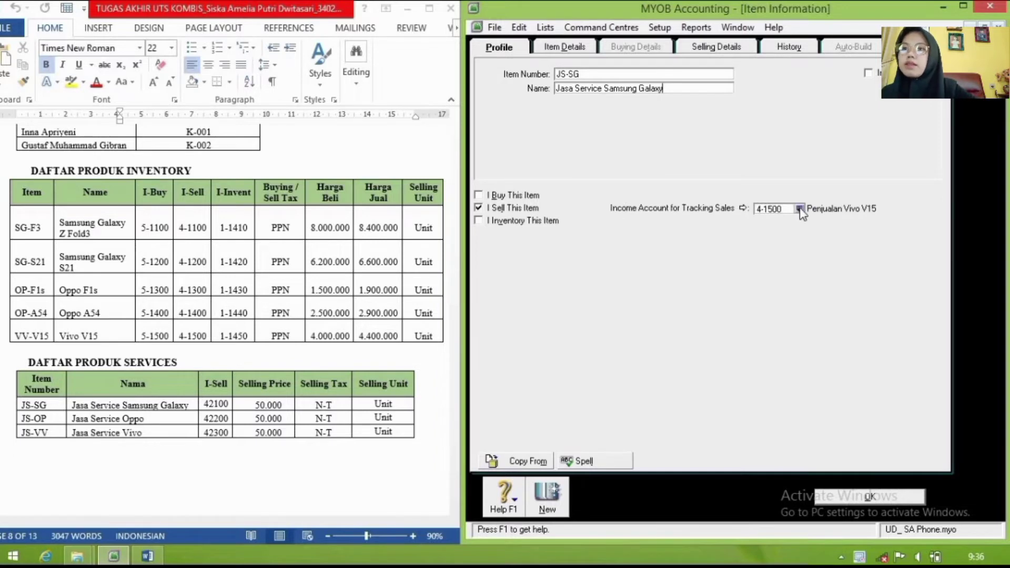
{"action": "left_click", "coordinate": [799, 210]}
{"action": "left_click", "coordinate": [709, 260]}
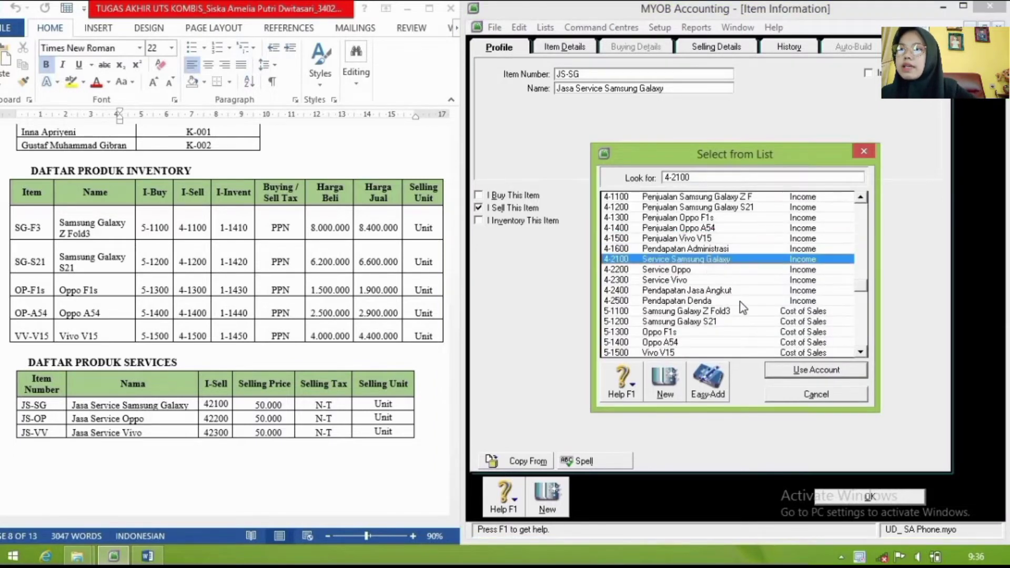
{"action": "left_click", "coordinate": [779, 369]}
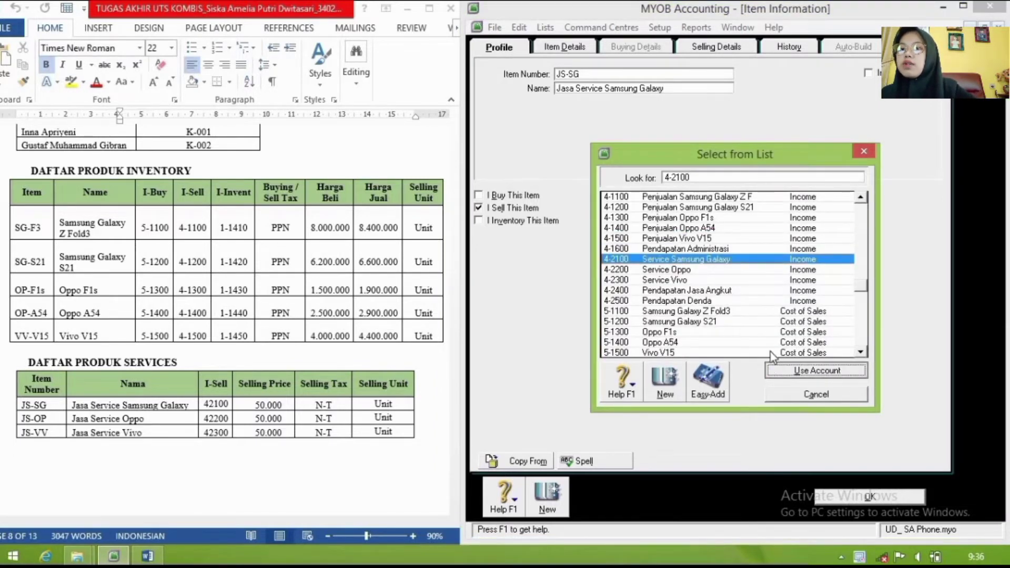
Step: Set the JS-SG selling price to 50.000 with tax code N-T
{"action": "left_click", "coordinate": [721, 49]}
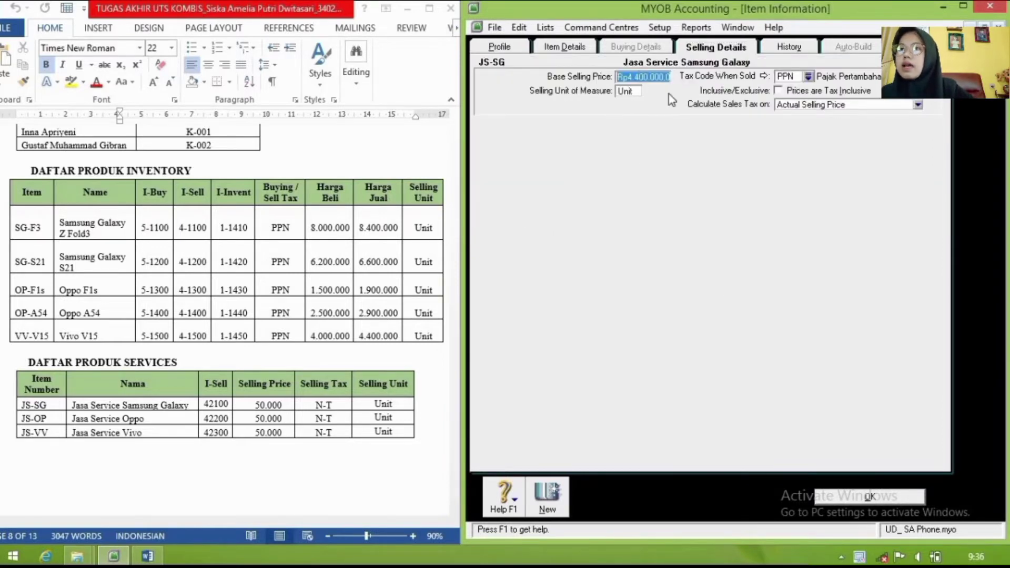
{"action": "type", "text": "50"}
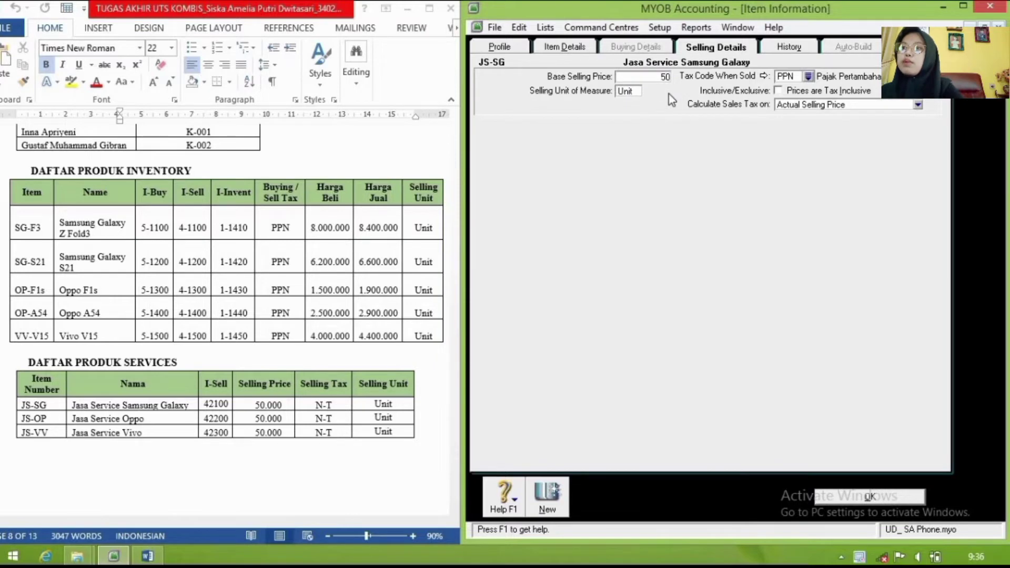
{"action": "type", "text": ".000"}
{"action": "key", "text": "Tab"}
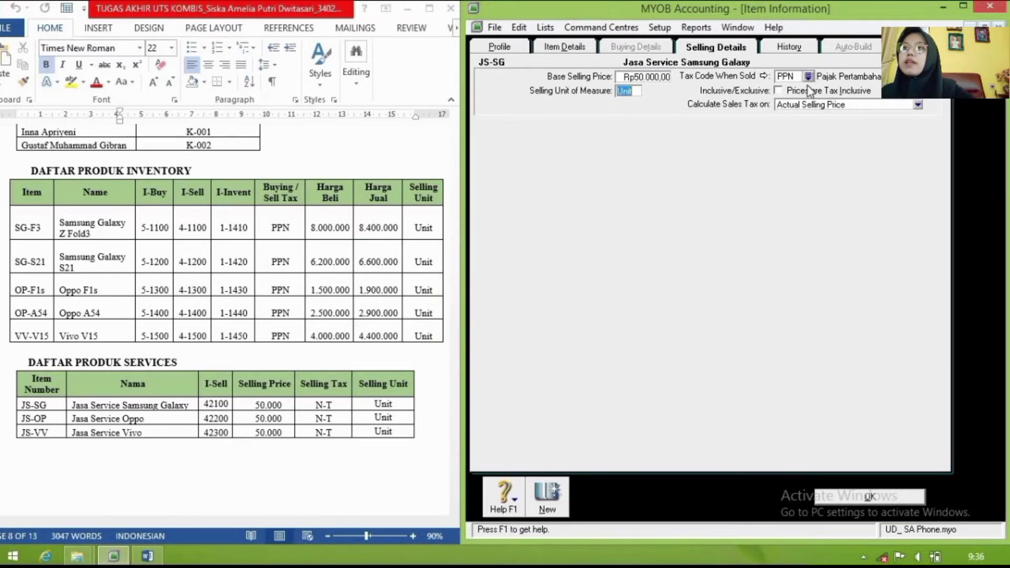
{"action": "left_click", "coordinate": [809, 76]}
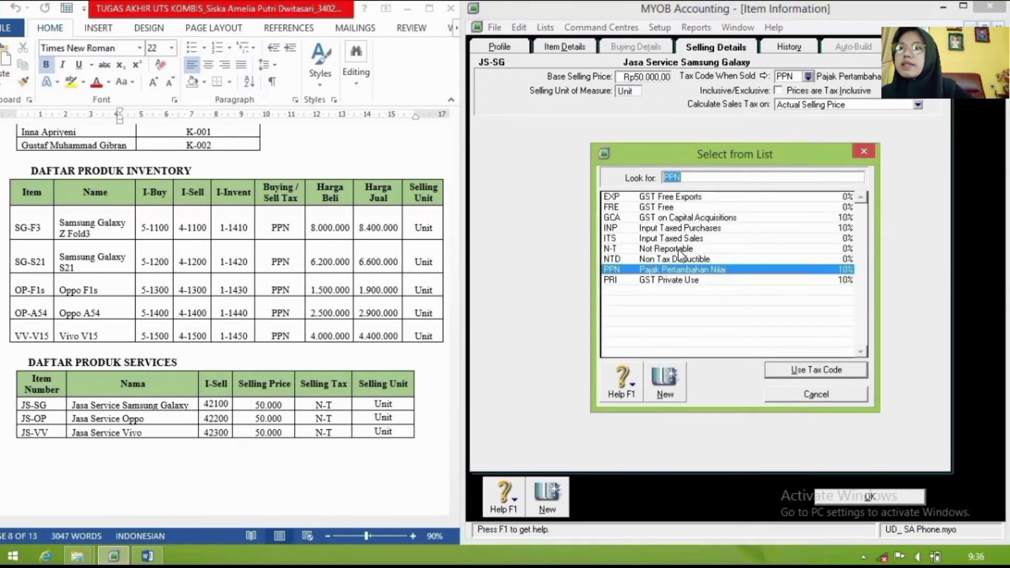
{"action": "type", "text": "N-T"}
{"action": "left_click", "coordinate": [781, 370]}
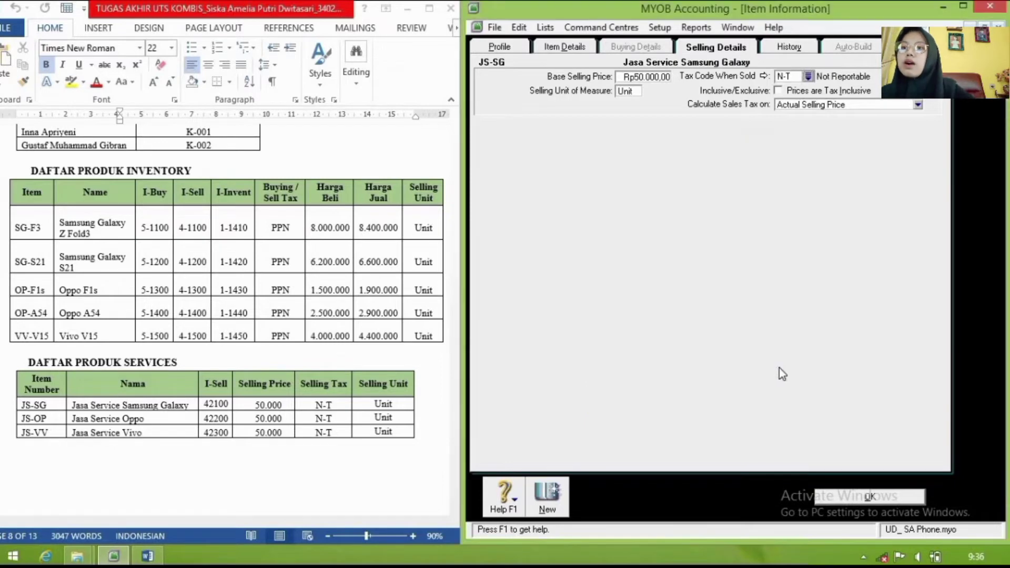
Step: Save JS-SG, then add JS-OP 'Jasa Service Oppo' with income account 4-2200 and save it
{"action": "left_click", "coordinate": [547, 502]}
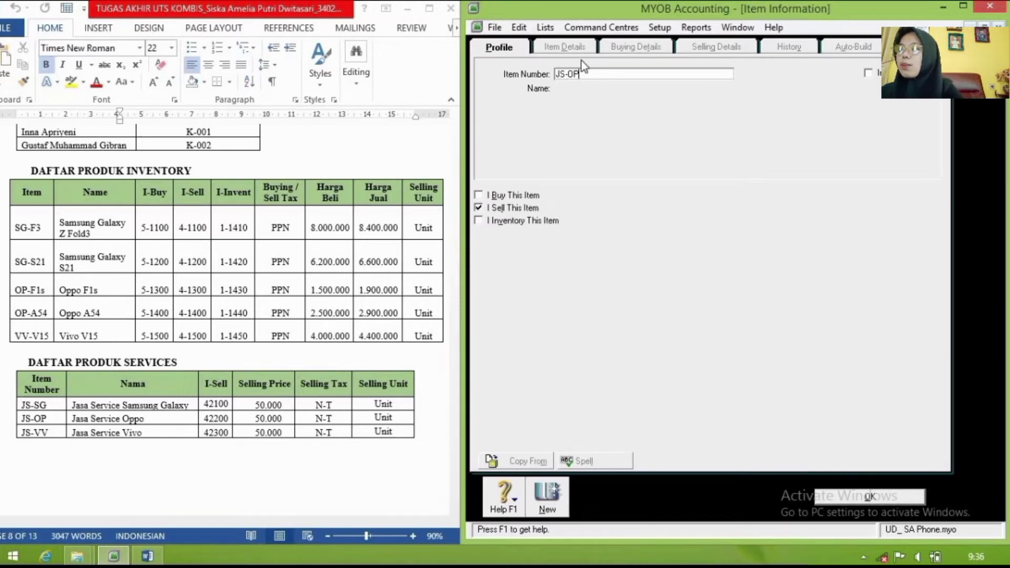
{"action": "key", "text": "Tab"}
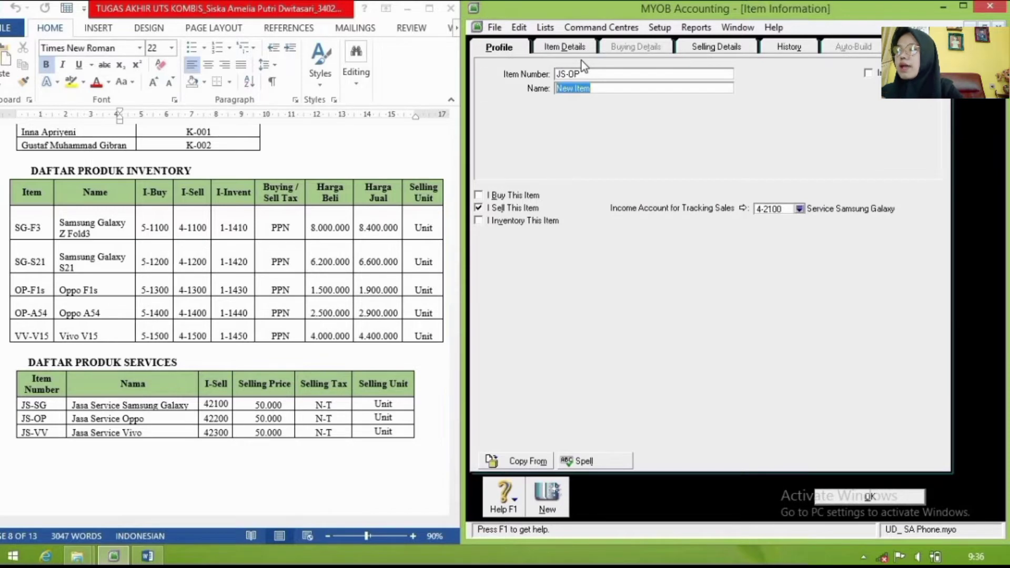
{"action": "type", "text": "Jasa Servic"}
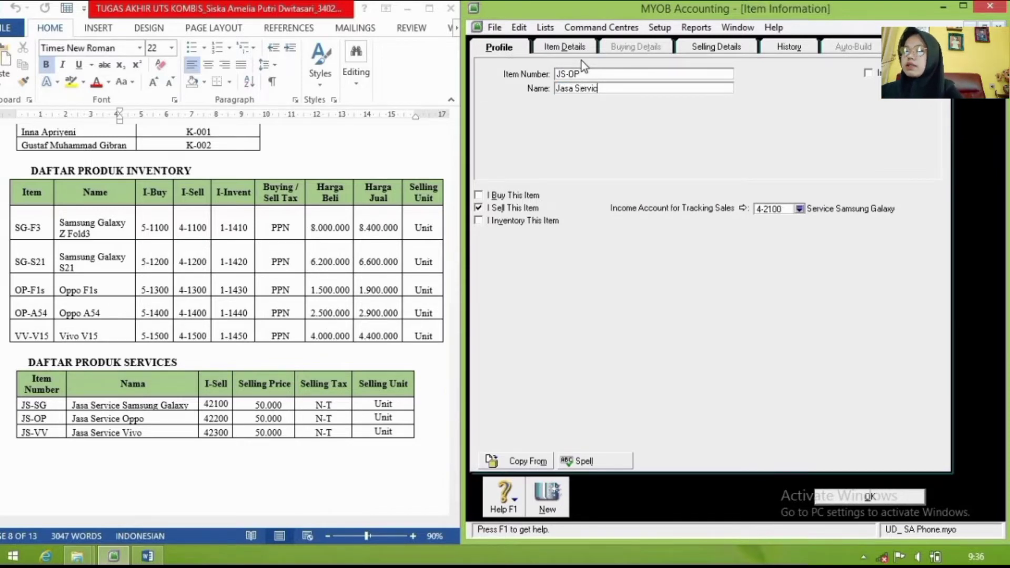
{"action": "type", "text": "e Oppo"}
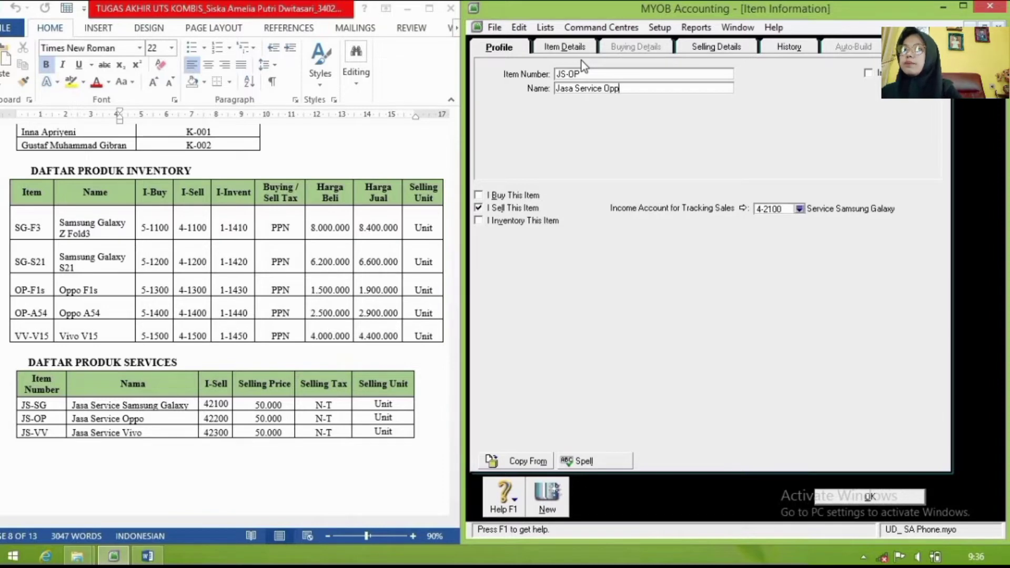
{"action": "left_click", "coordinate": [799, 210]}
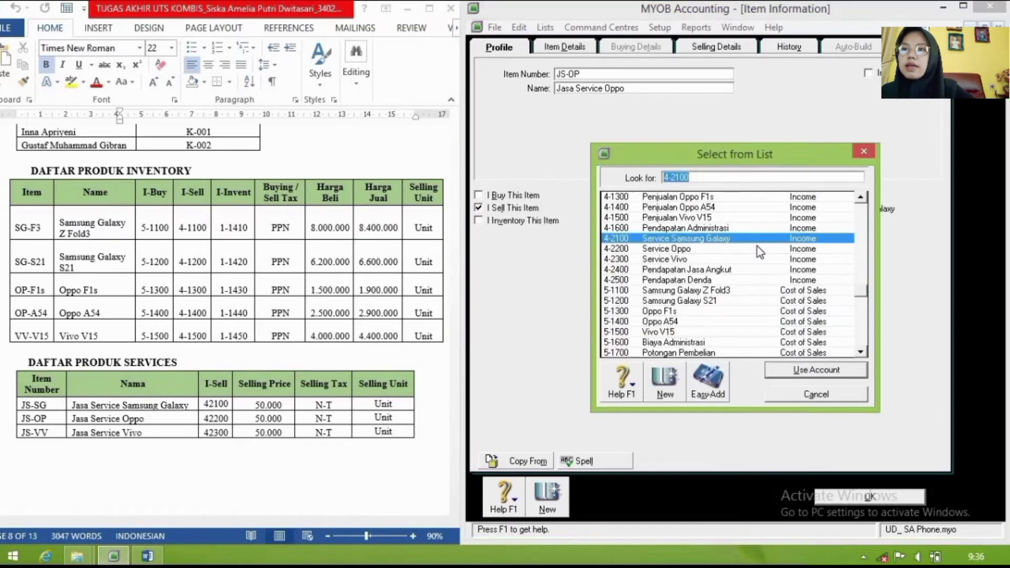
{"action": "left_click", "coordinate": [739, 248]}
{"action": "left_click", "coordinate": [801, 374]}
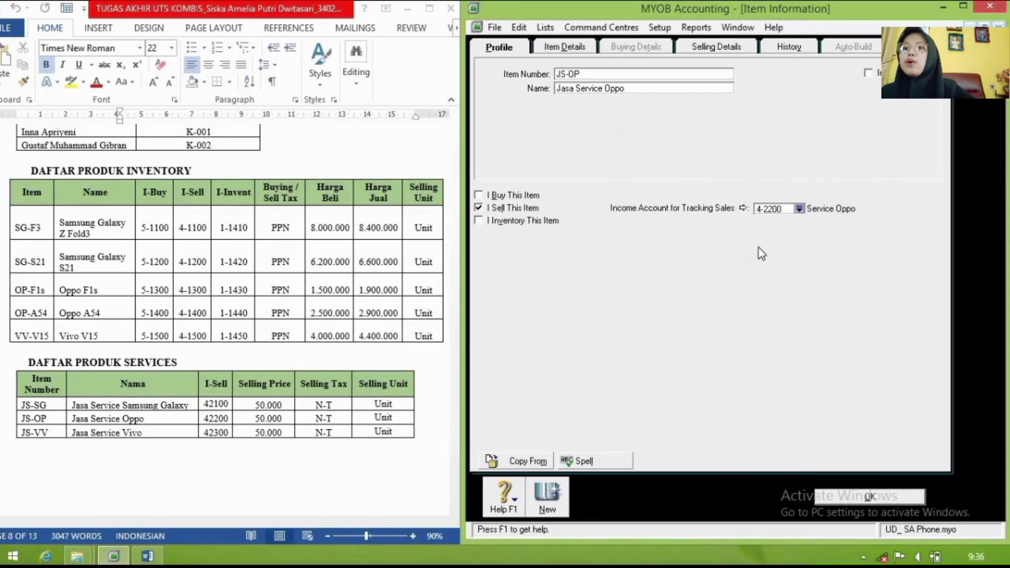
{"action": "left_click", "coordinate": [714, 47]}
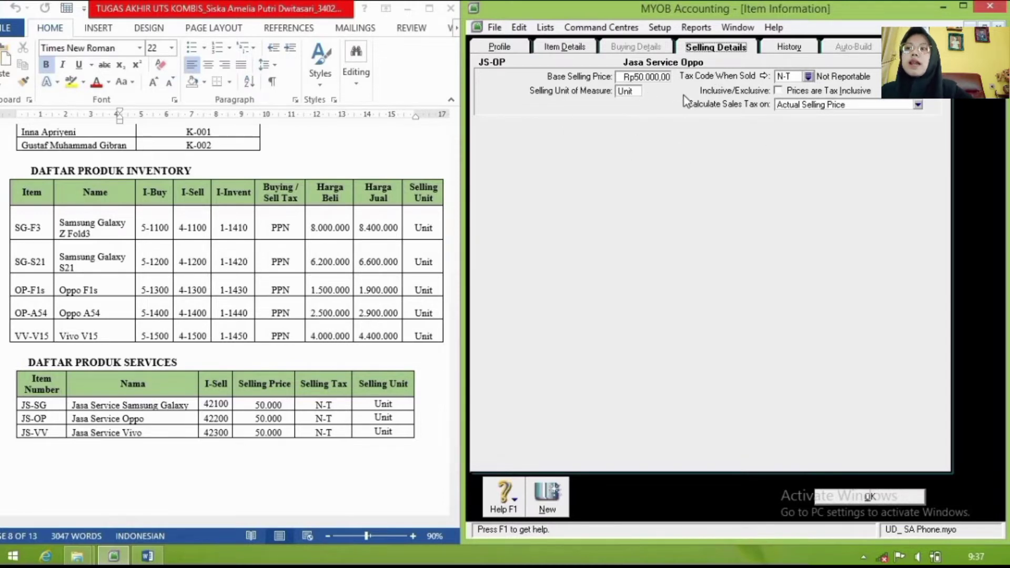
{"action": "left_click", "coordinate": [549, 491]}
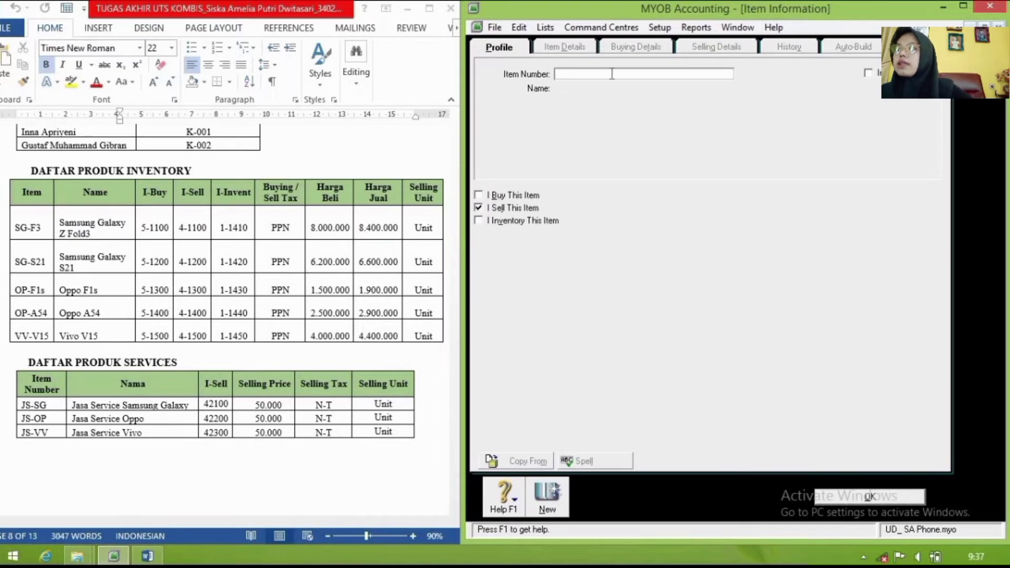
Step: Enter JS-VV as the new item number and begin typing its name 'Jasa Se…'
{"action": "type", "text": "JS-"}
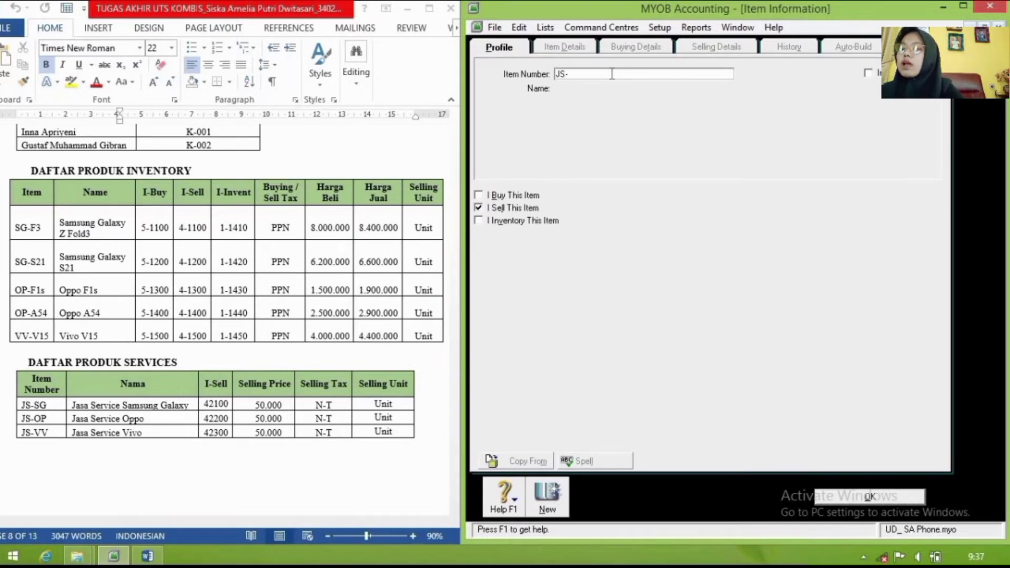
{"action": "type", "text": "VV"}
{"action": "key", "text": "Tab"}
{"action": "type", "text": "Jasa Se"}
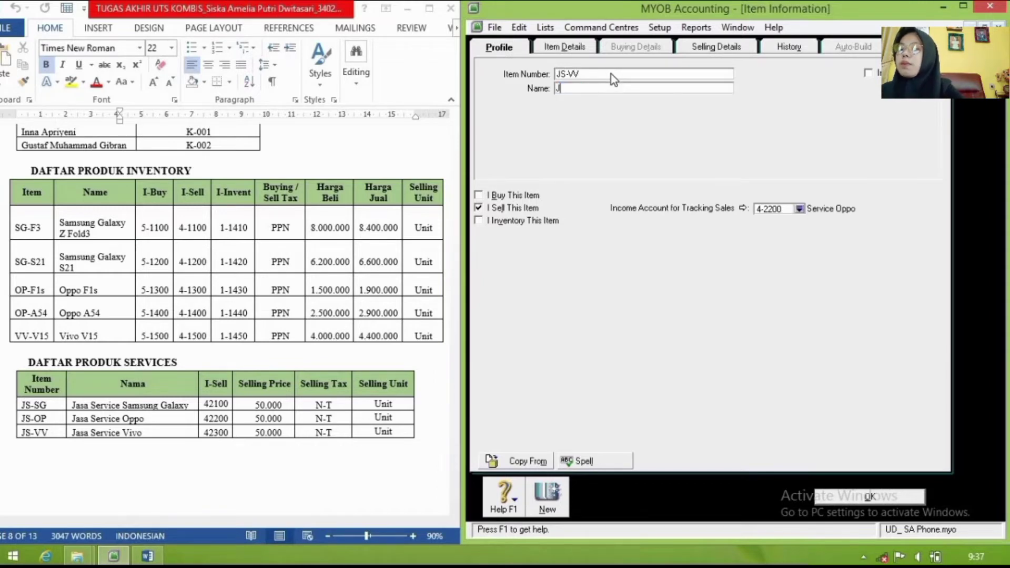
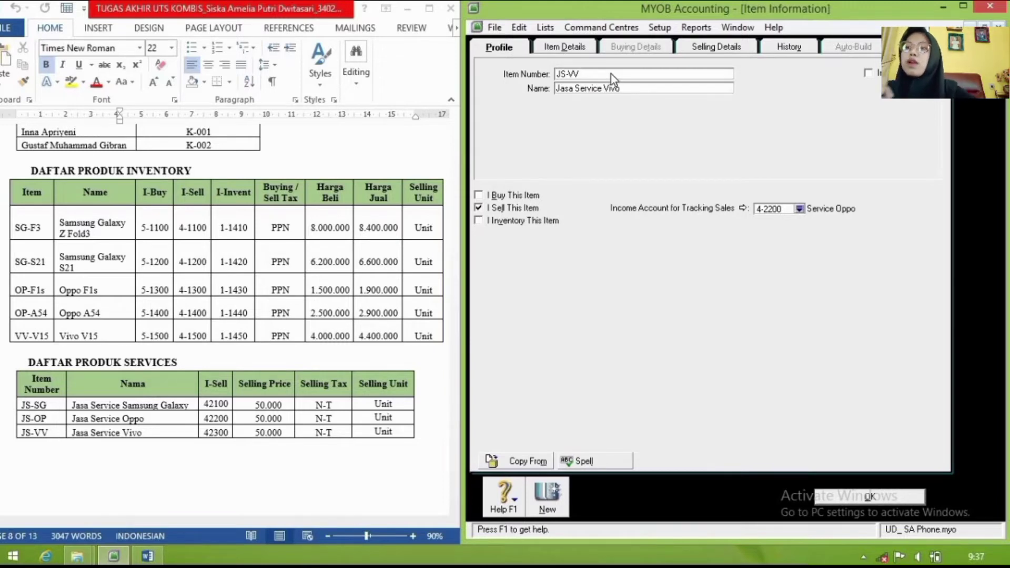
Step: Link Jasa Service Vivo to income account 4-2300 Service Vivo, review its selling details, and save
{"action": "left_click", "coordinate": [800, 209]}
{"action": "left_click", "coordinate": [754, 249]}
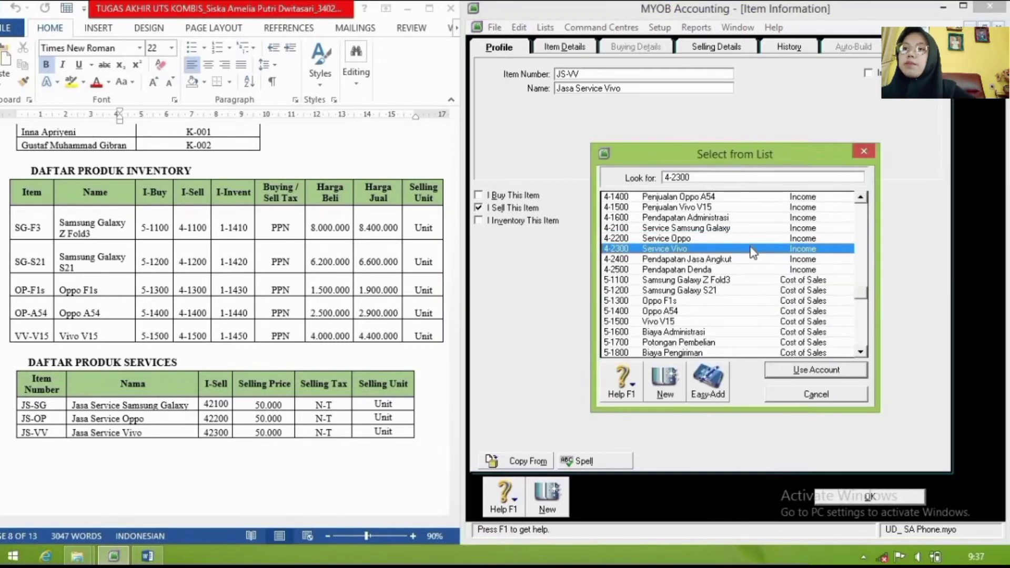
{"action": "left_click", "coordinate": [797, 364]}
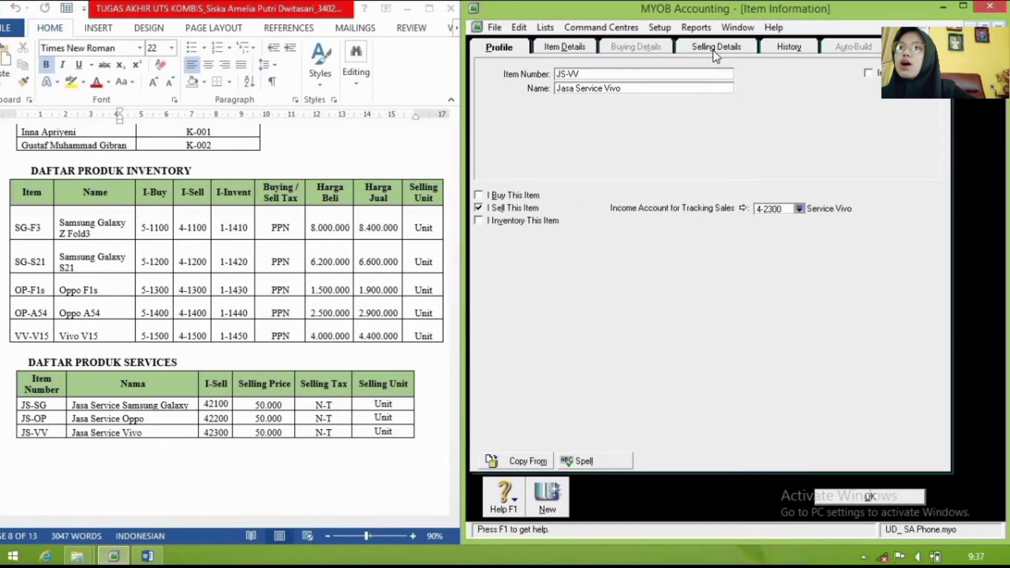
{"action": "left_click", "coordinate": [715, 49]}
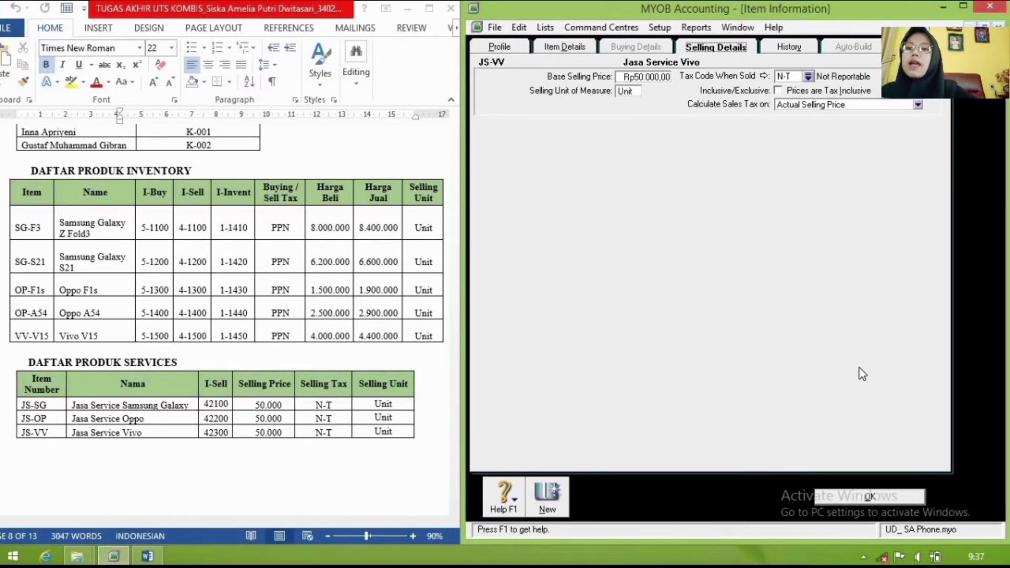
{"action": "left_click", "coordinate": [868, 497]}
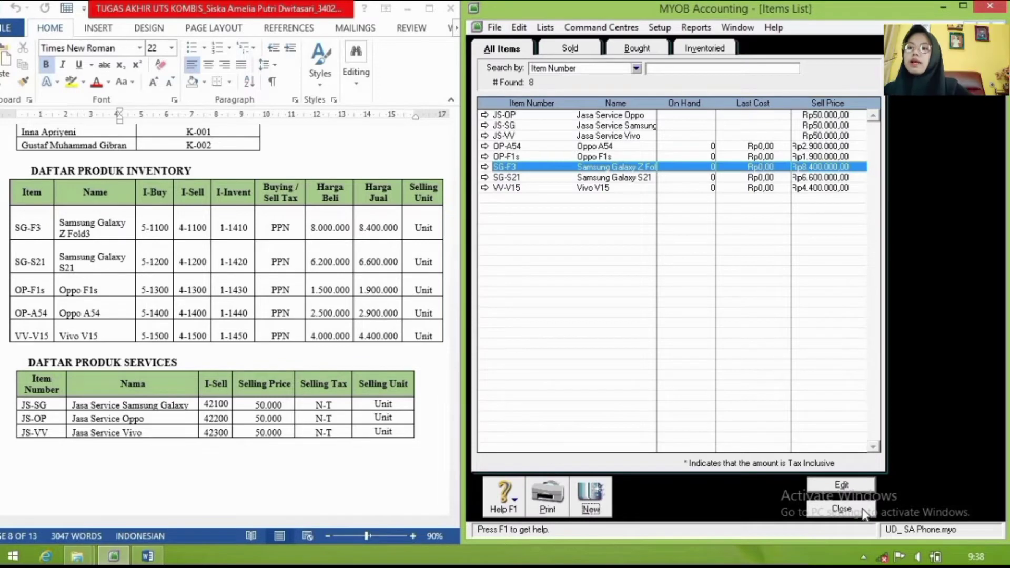
Step: Close the Items List and open Setup > Balances > Account Opening Balances
{"action": "left_click", "coordinate": [862, 510]}
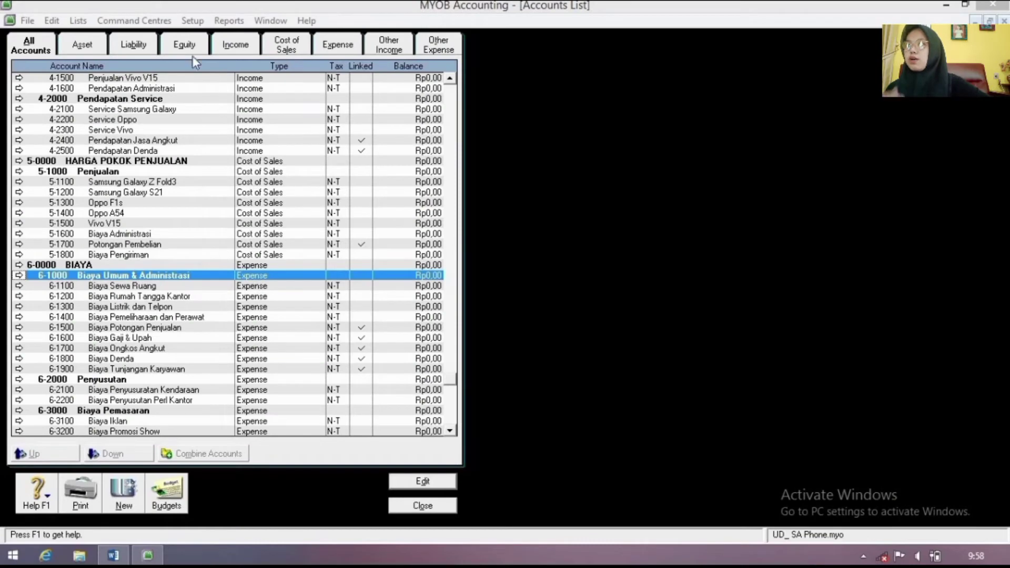
{"action": "left_click", "coordinate": [193, 20]}
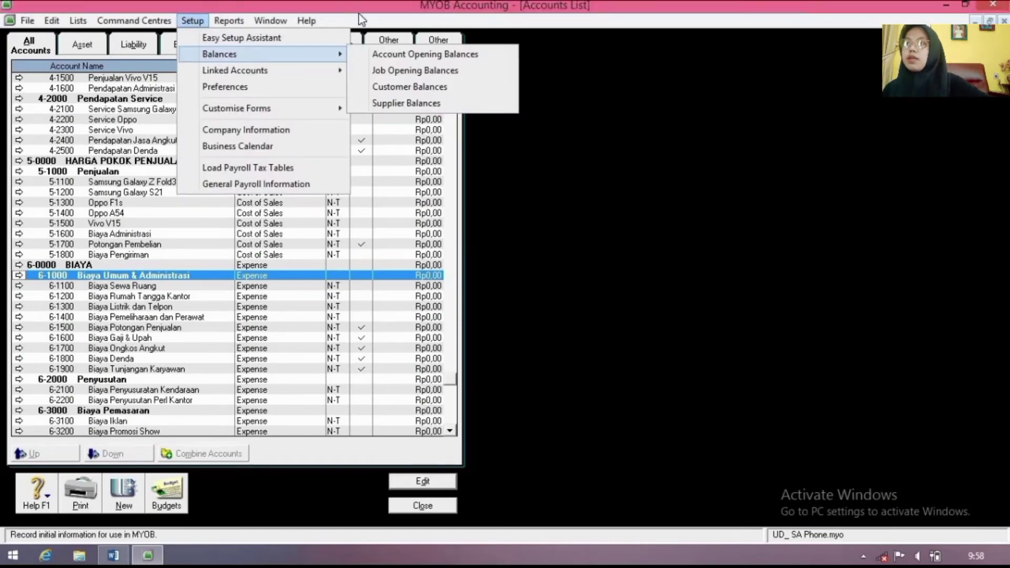
{"action": "mouse_move", "coordinate": [289, 54]}
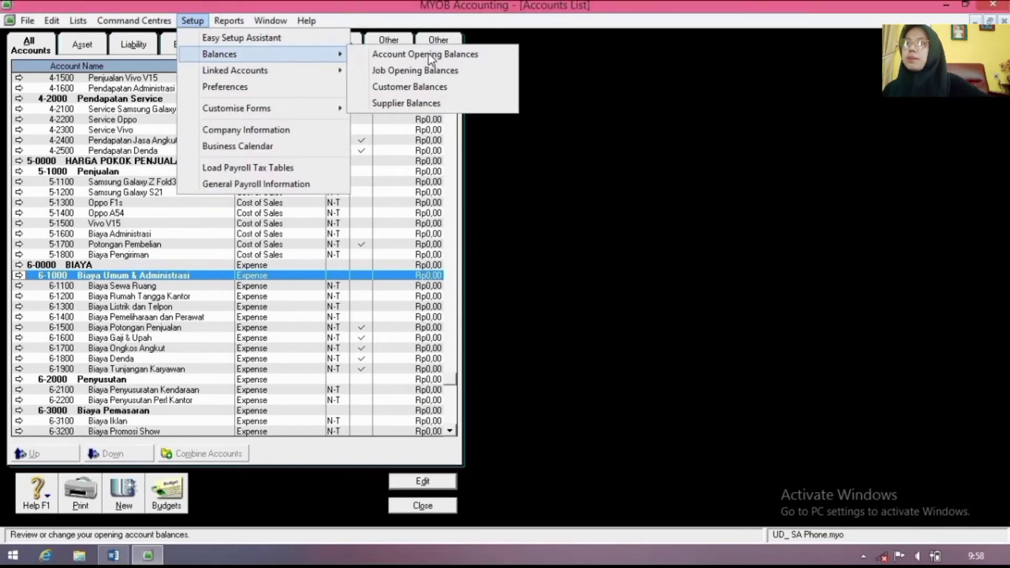
{"action": "left_click", "coordinate": [427, 52]}
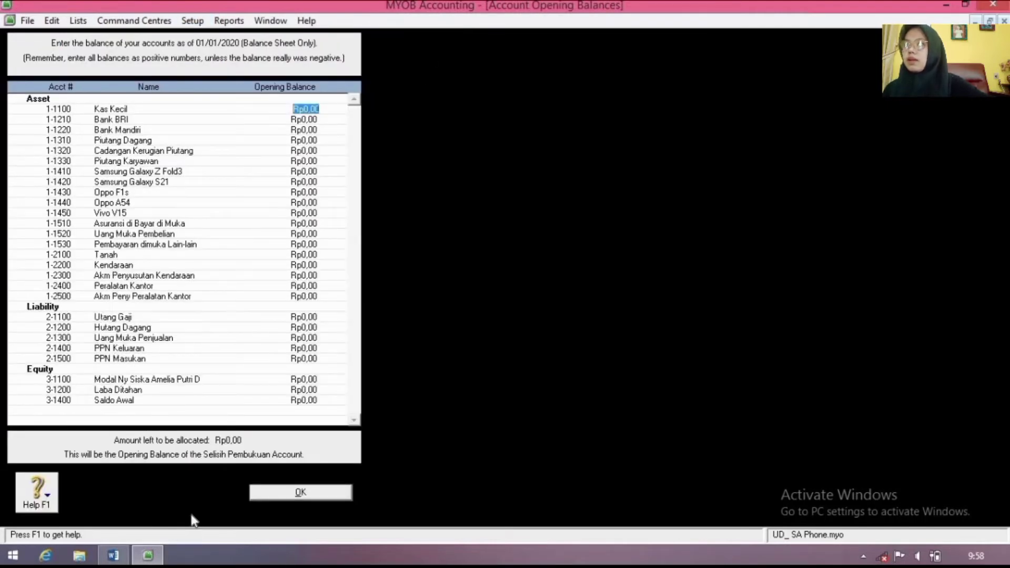
{"action": "mouse_move", "coordinate": [148, 555]}
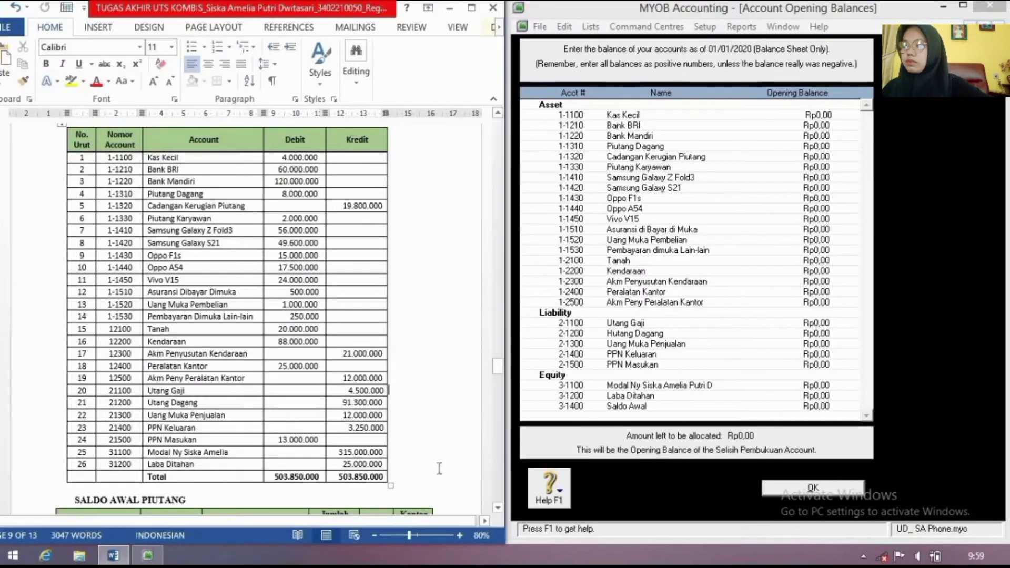
Step: Enter opening balances Kas Kecil 4.000.000, Bank BRI 60.000.000 and Bank Mandiri 120.000.000
{"action": "left_click", "coordinate": [833, 115]}
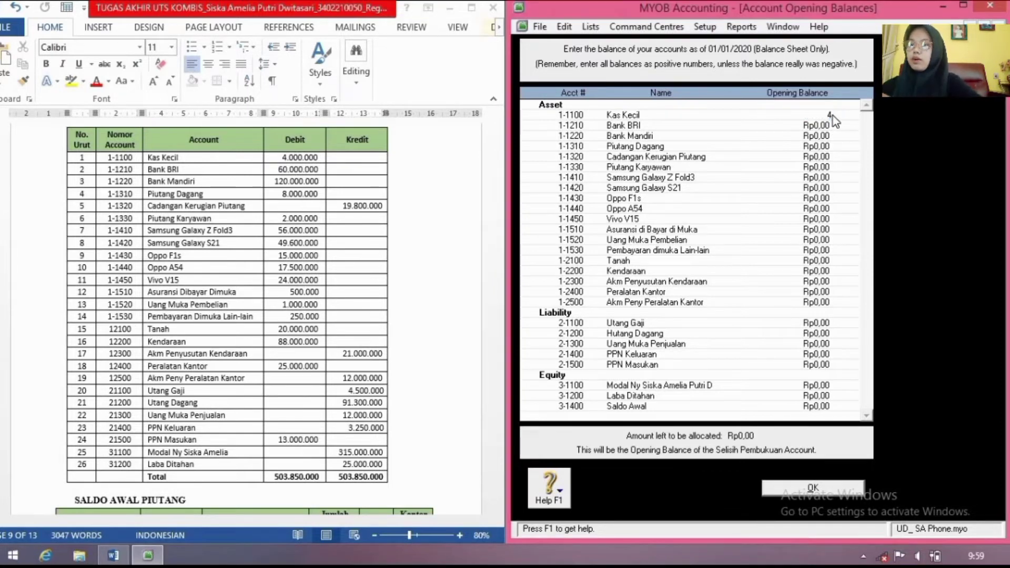
{"action": "type", "text": "4.000."}
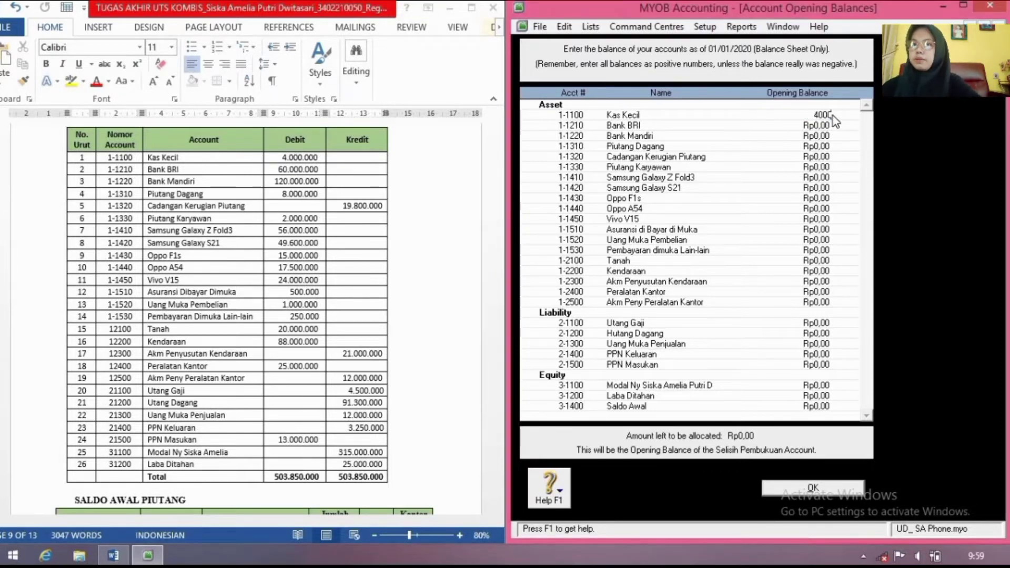
{"action": "type", "text": "00000"}
{"action": "key", "text": "Tab"}
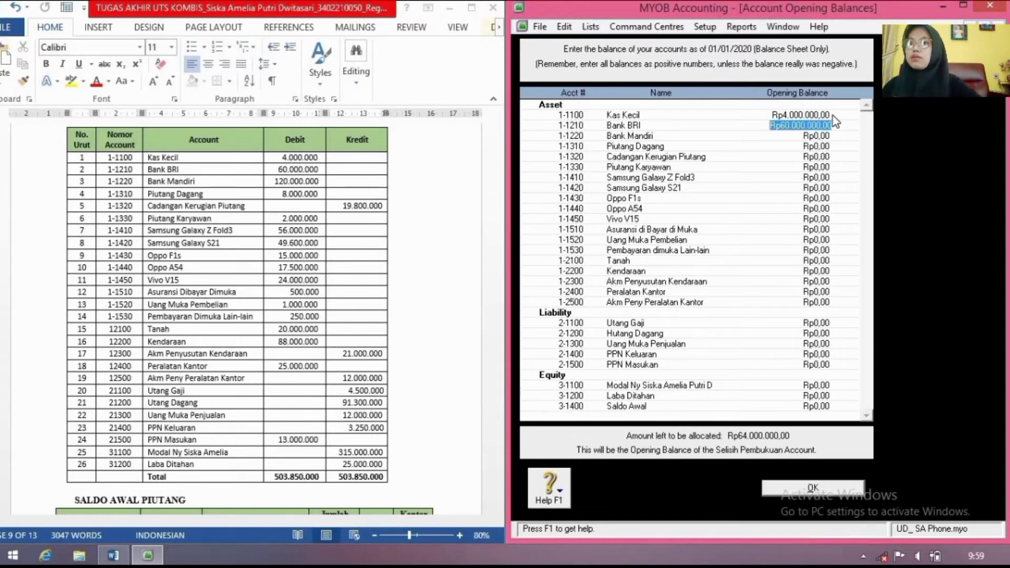
{"action": "type", "text": "60.00"}
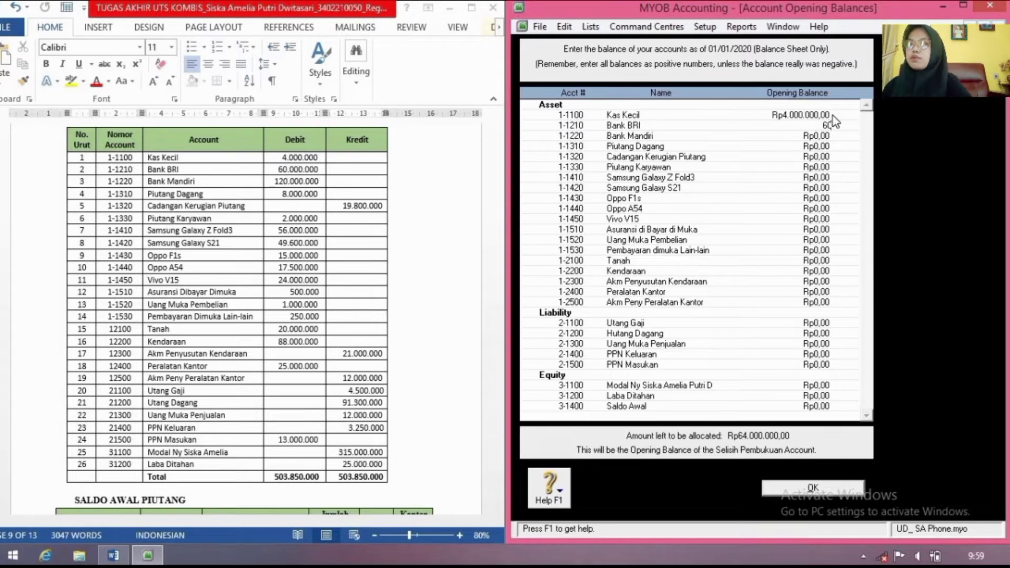
{"action": "type", "text": "0.000"}
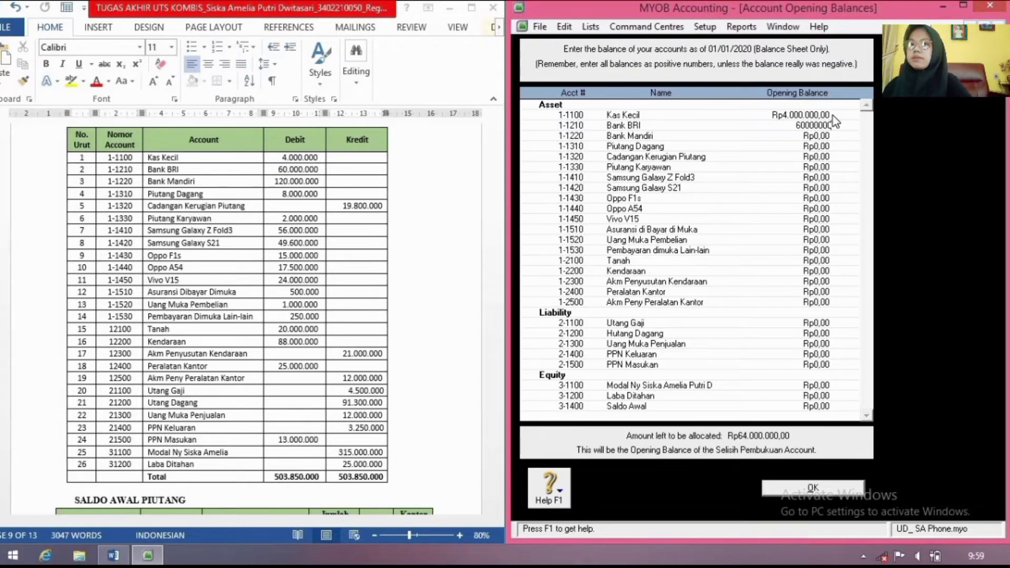
{"action": "key", "text": "Tab"}
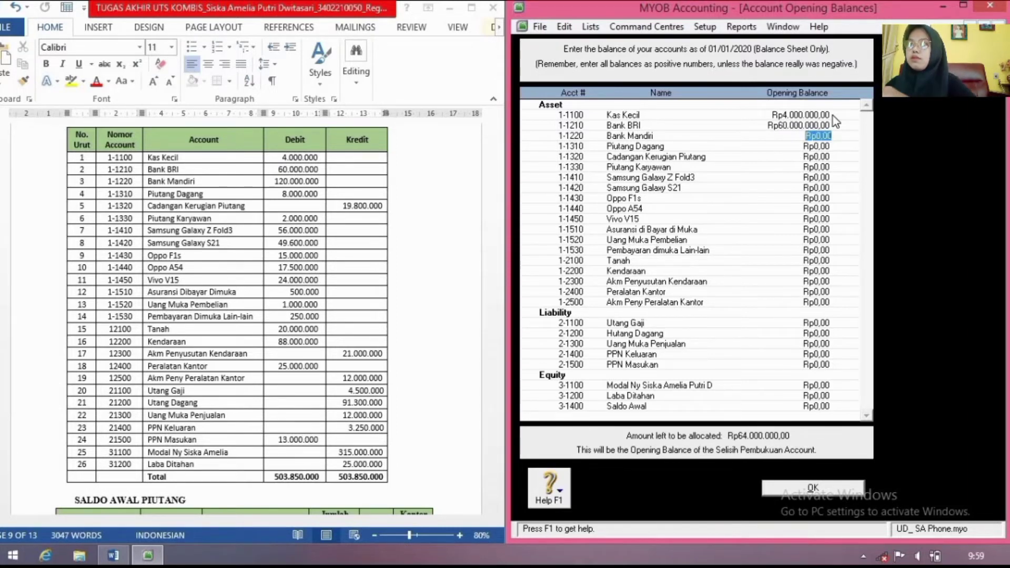
{"action": "type", "text": "120"}
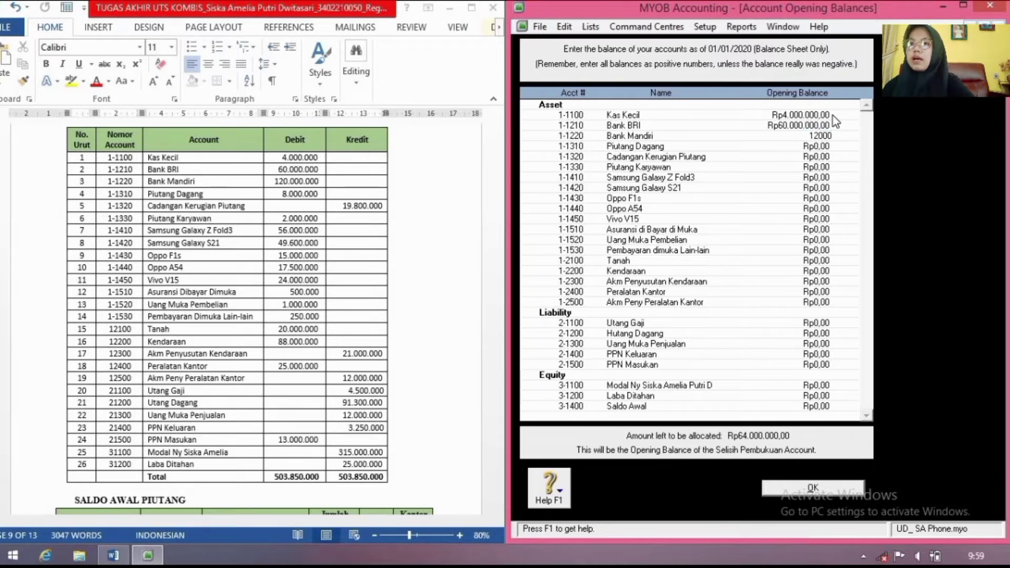
{"action": "type", "text": "0000"}
{"action": "key", "text": "Tab"}
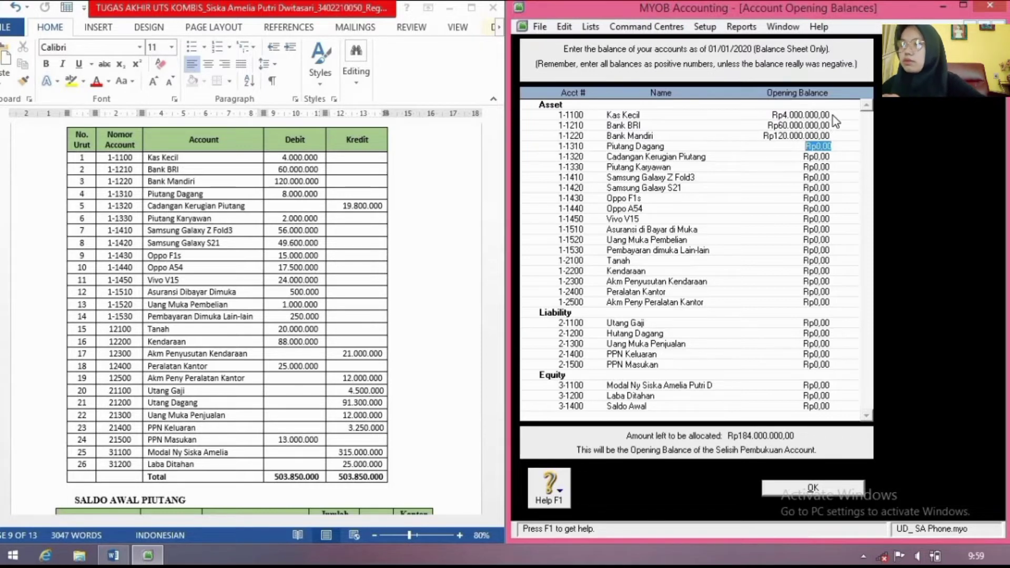
Step: Enter Piutang Dagang 8.000.000, Cadangan Kerugian Piutang -19.800.000 and Piutang Karyawan 2.000.000
{"action": "type", "text": "8.00"}
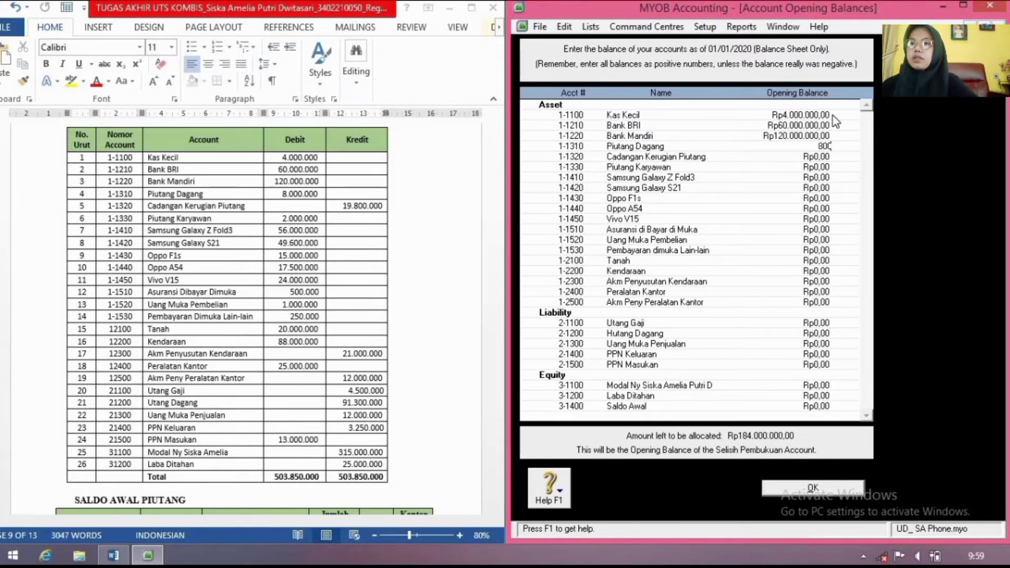
{"action": "type", "text": "0.00"}
{"action": "type", "text": "0000"}
{"action": "key", "text": "Tab"}
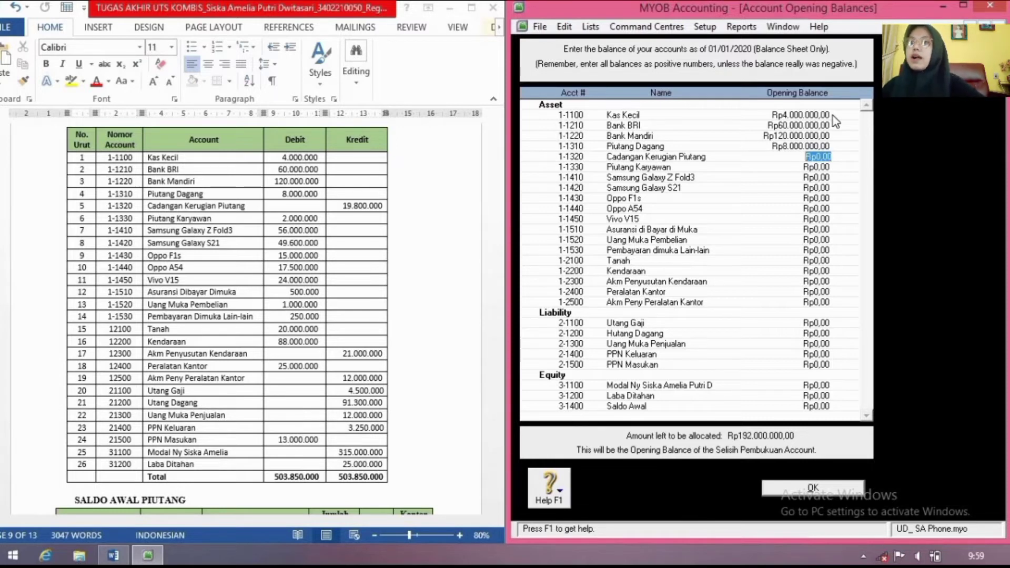
{"action": "type", "text": "-"}
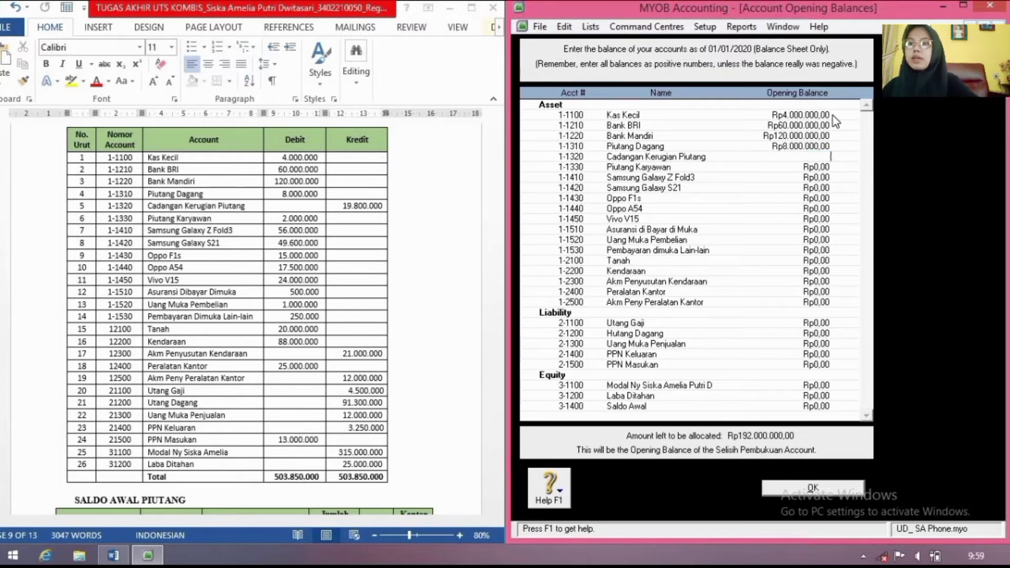
{"action": "type", "text": "198"}
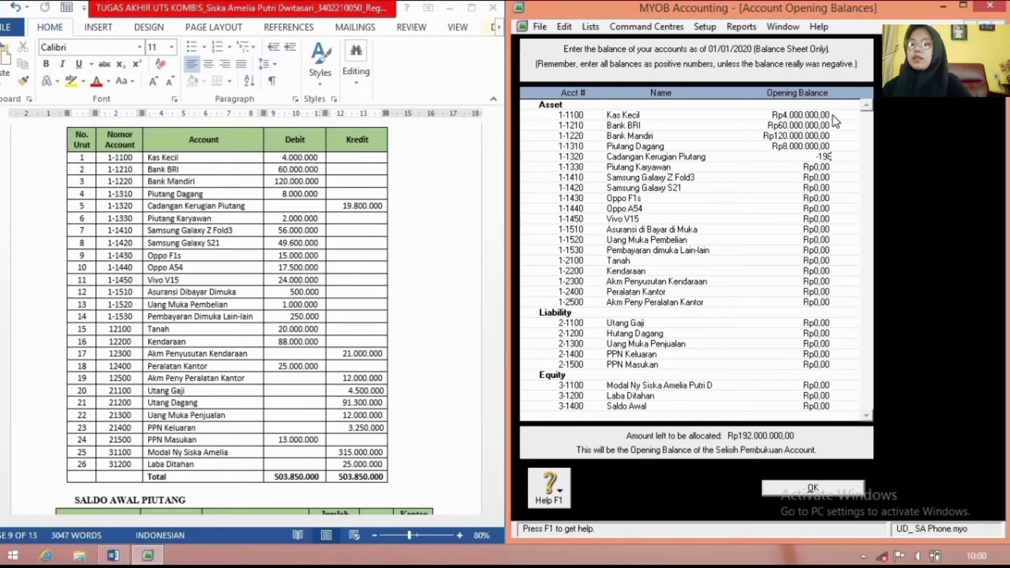
{"action": "type", "text": "00000"}
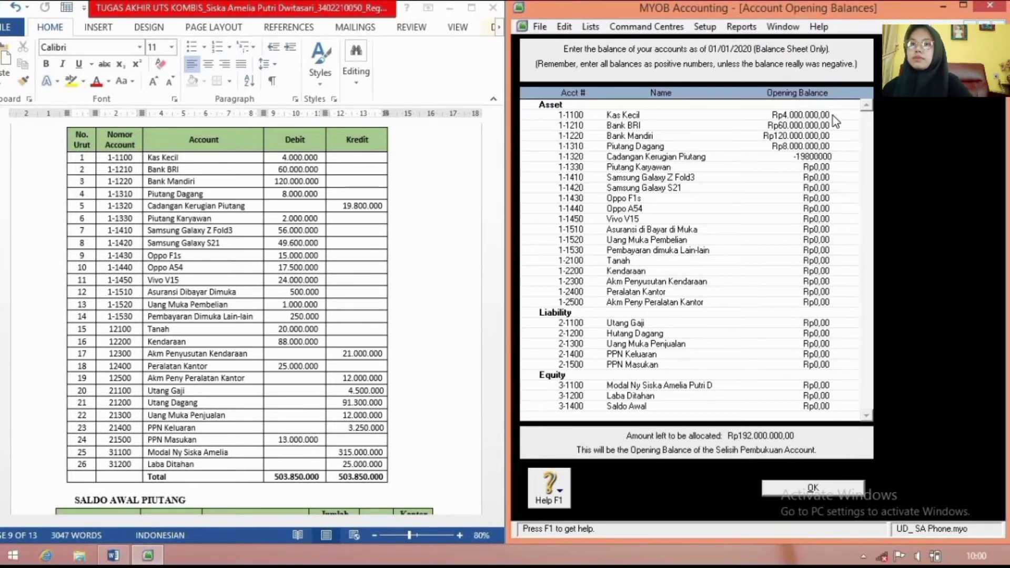
{"action": "key", "text": "Tab"}
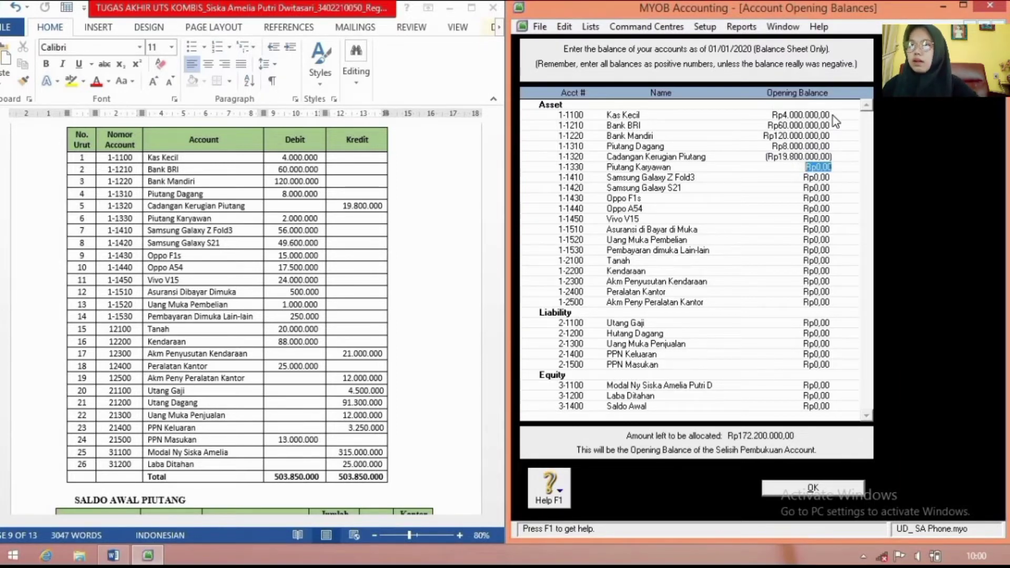
{"action": "type", "text": "2.000."}
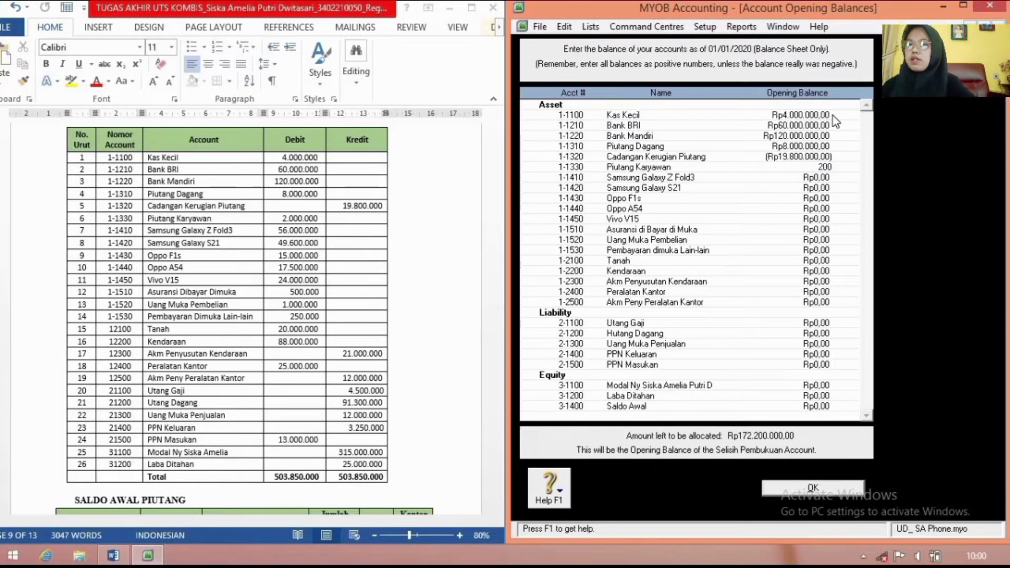
{"action": "type", "text": "0000"}
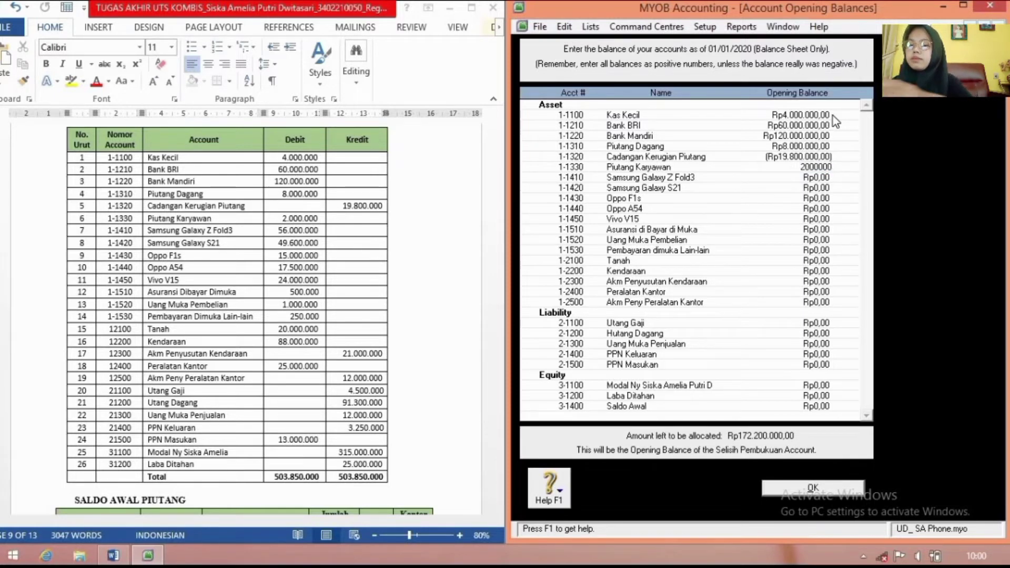
{"action": "key", "text": "Tab"}
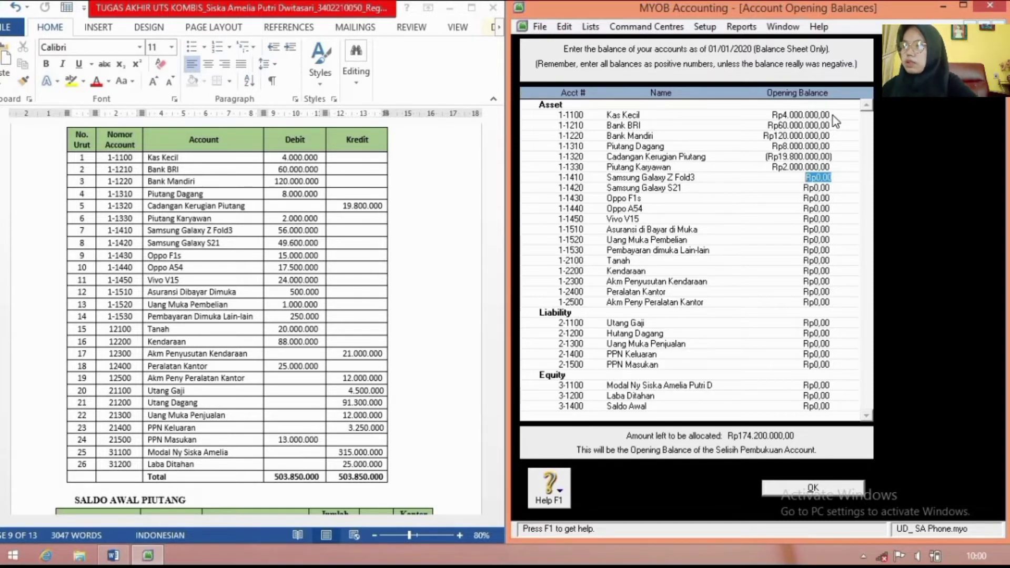
Step: Enter phone inventory balances: Z Fold3 56.000.000, S21 49.600.000, Oppo F1s 15.000.000, Oppo A54 17.500.00, Vivo V15 24.000.000
{"action": "type", "text": "56.000"}
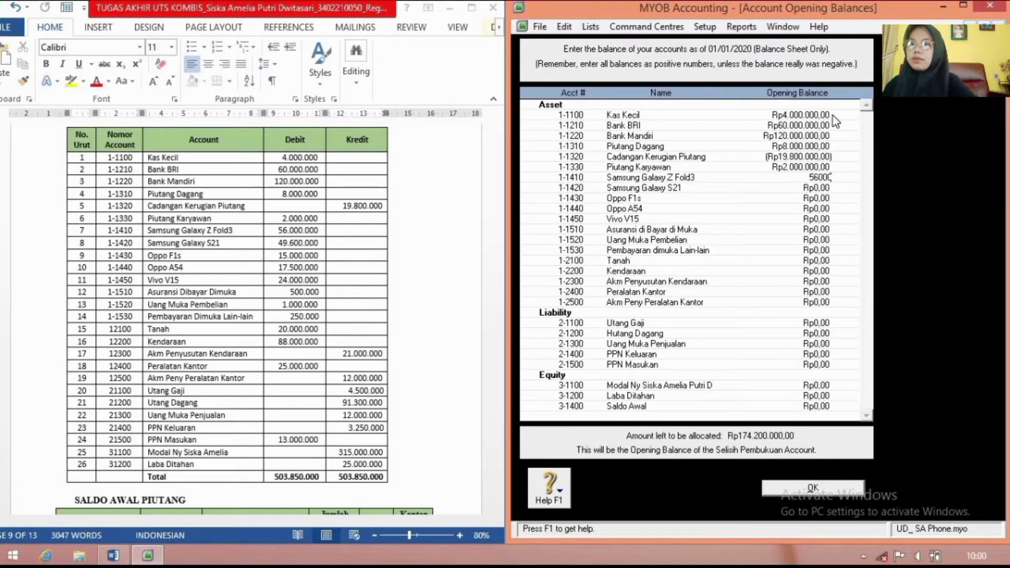
{"action": "type", "text": ".000"}
{"action": "key", "text": "Tab"}
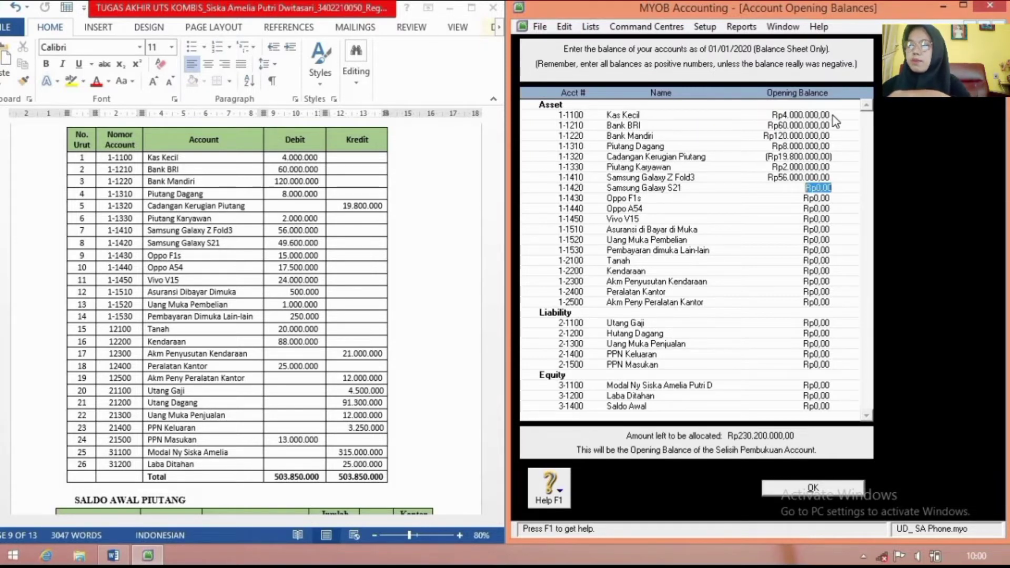
{"action": "type", "text": "49"}
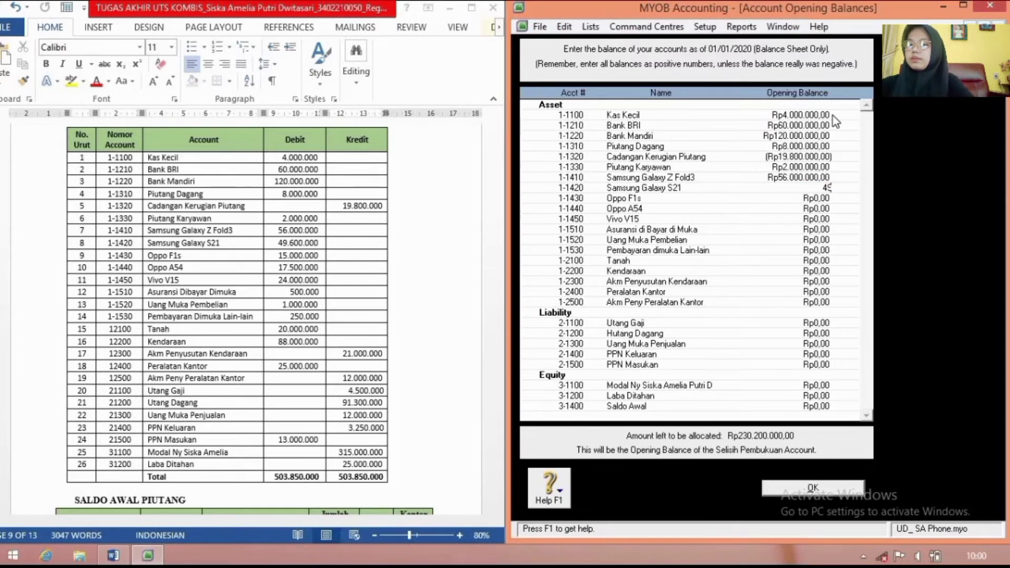
{"action": "type", "text": ".6"}
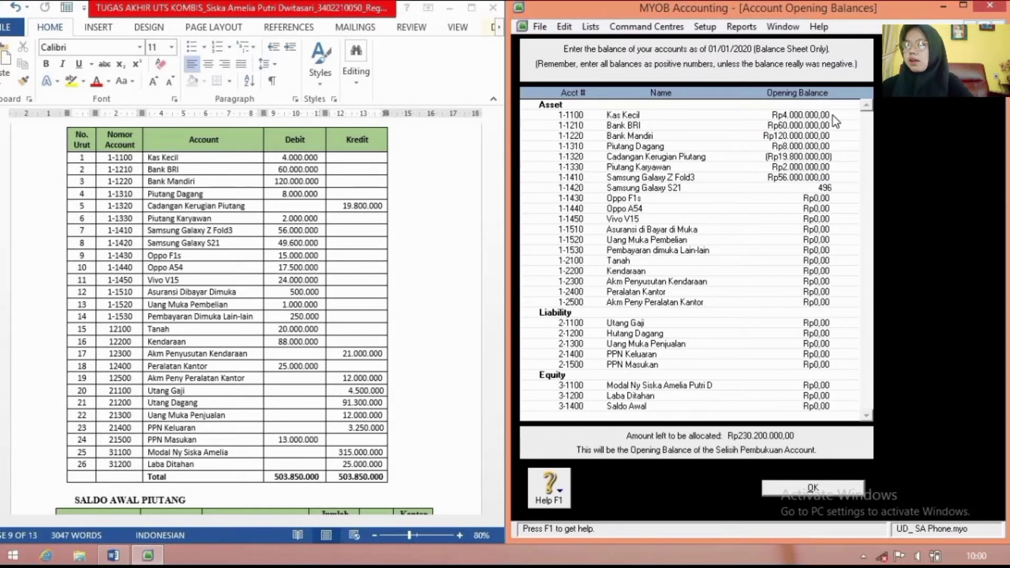
{"action": "type", "text": "00.00000"}
{"action": "key", "text": "Tab"}
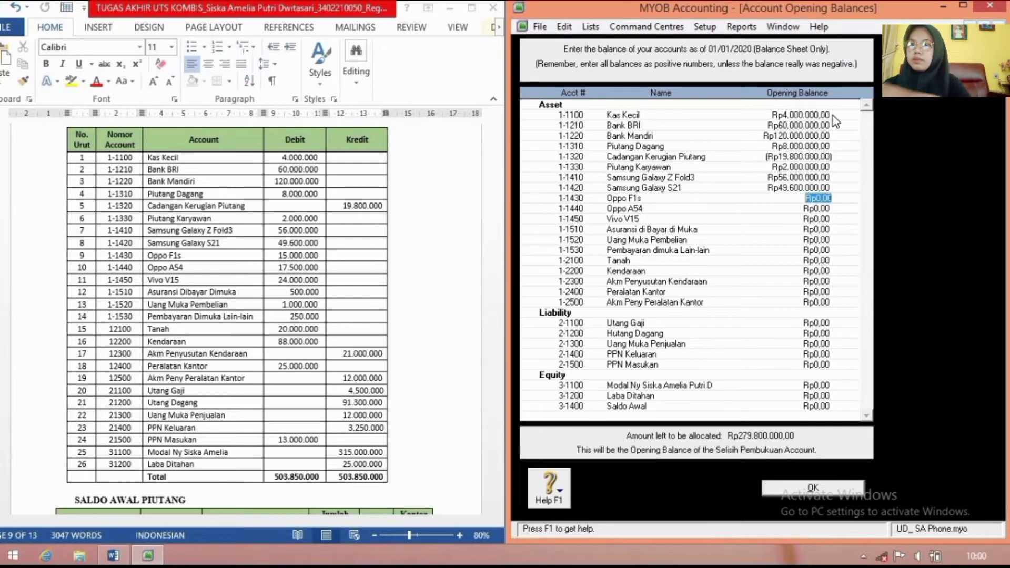
{"action": "type", "text": "1"}
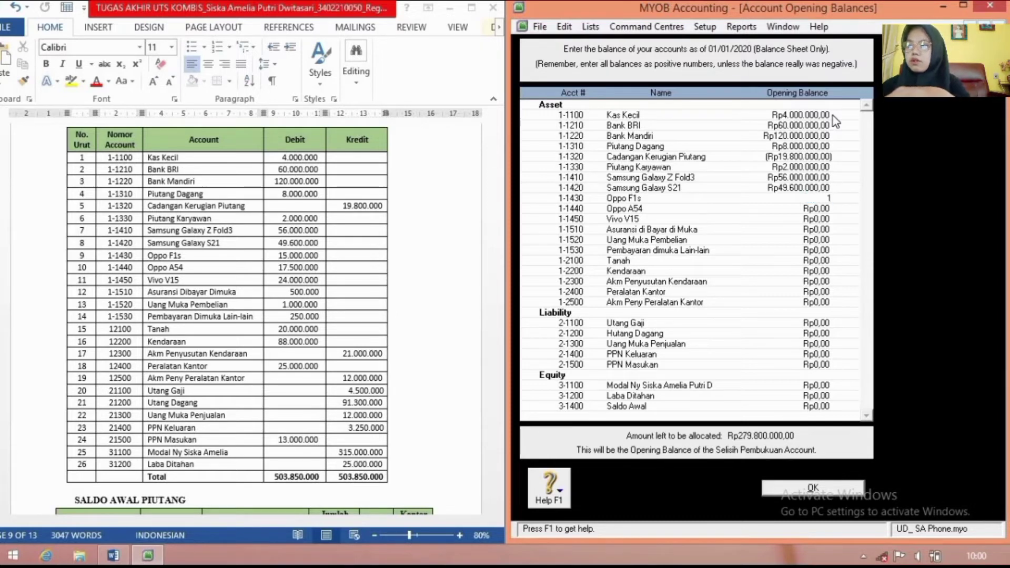
{"action": "type", "text": "5000000"}
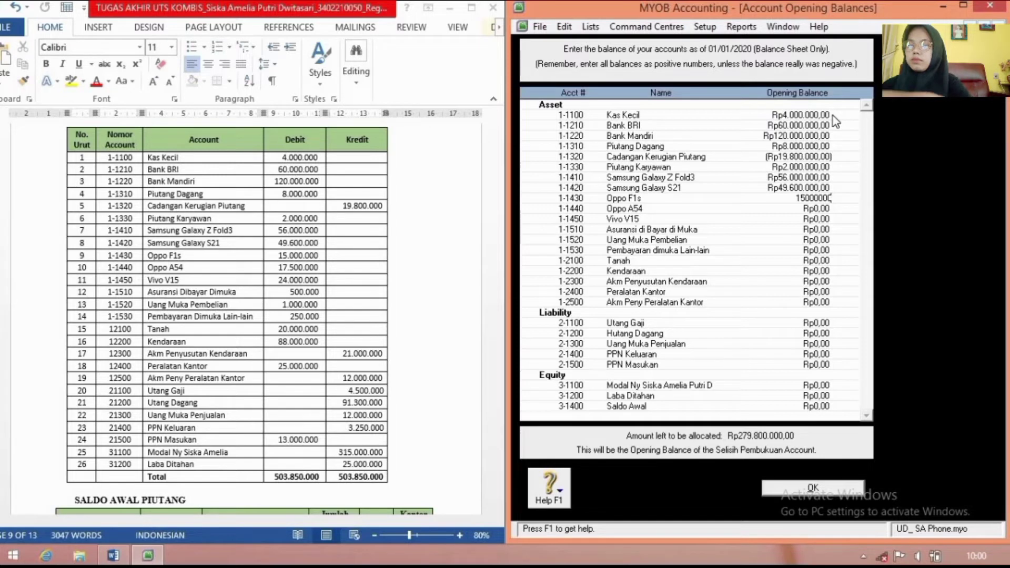
{"action": "key", "text": "Tab"}
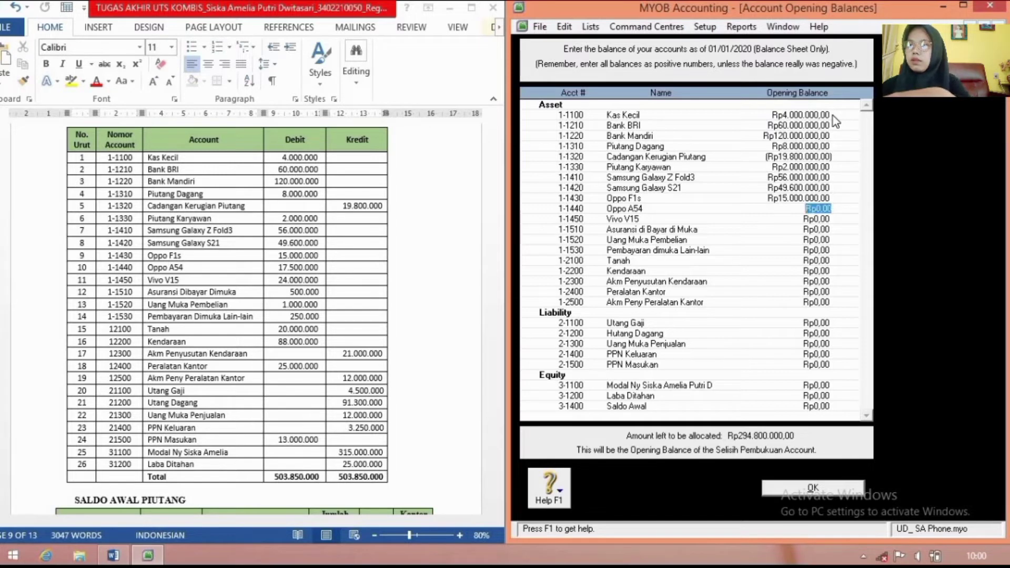
{"action": "type", "text": "17.50"}
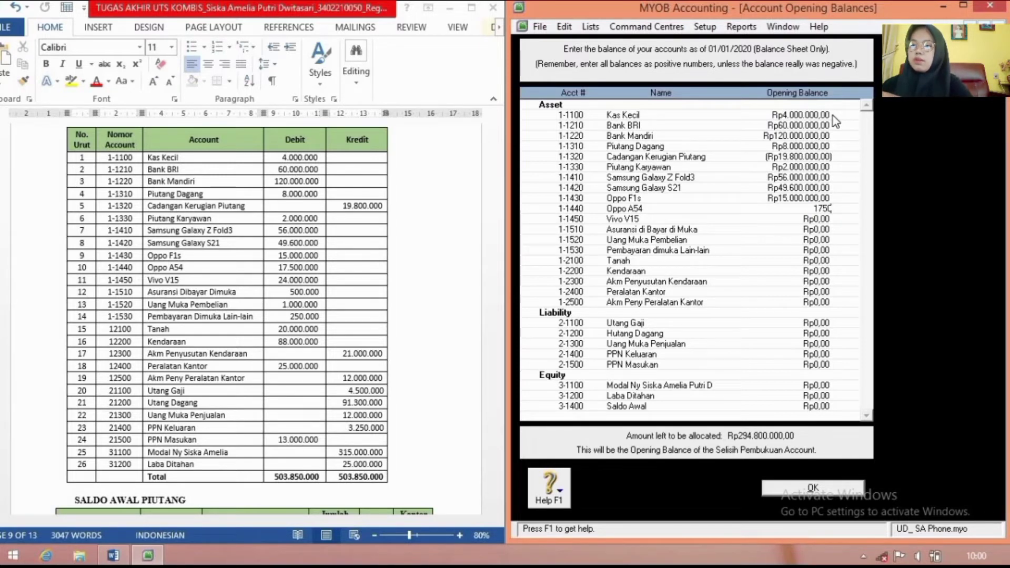
{"action": "type", "text": "0.00"}
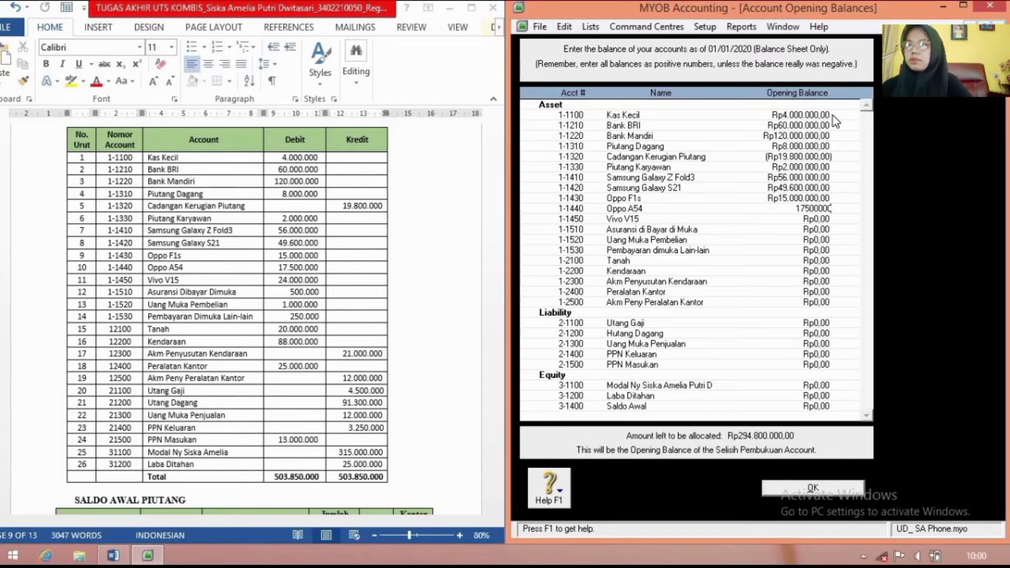
{"action": "key", "text": "Tab"}
{"action": "type", "text": "24"}
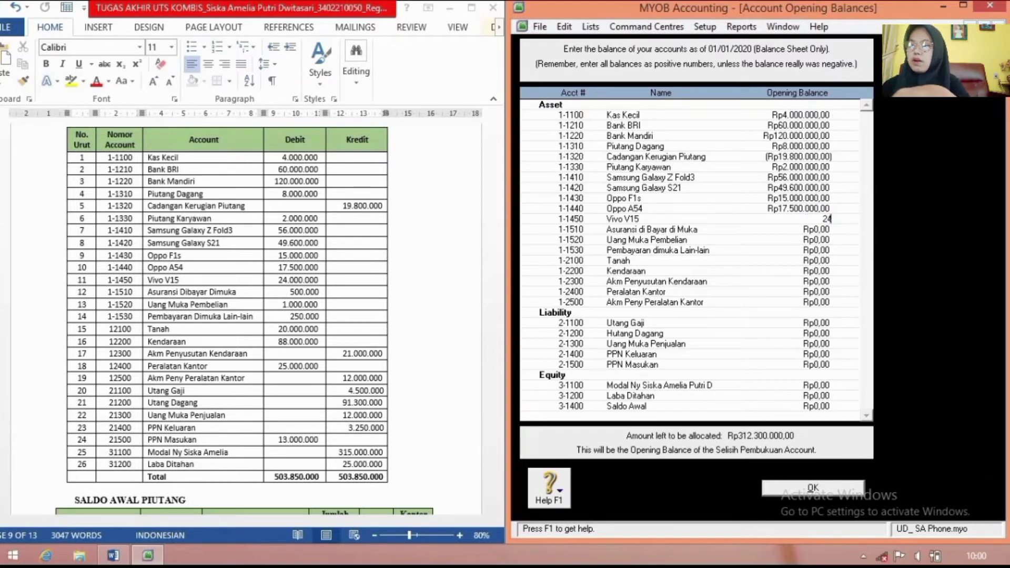
{"action": "type", "text": "0000"}
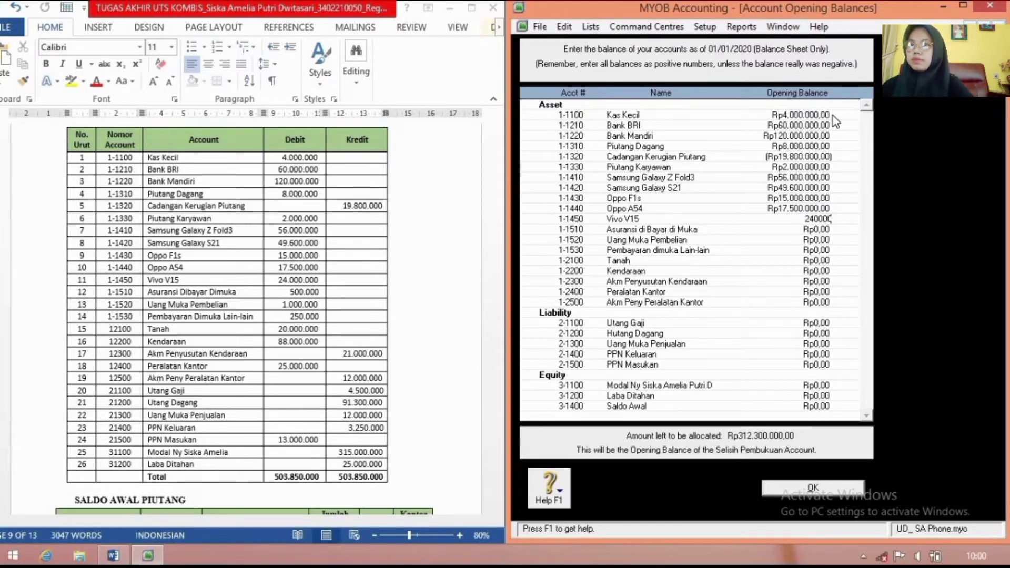
{"action": "type", "text": "00"}
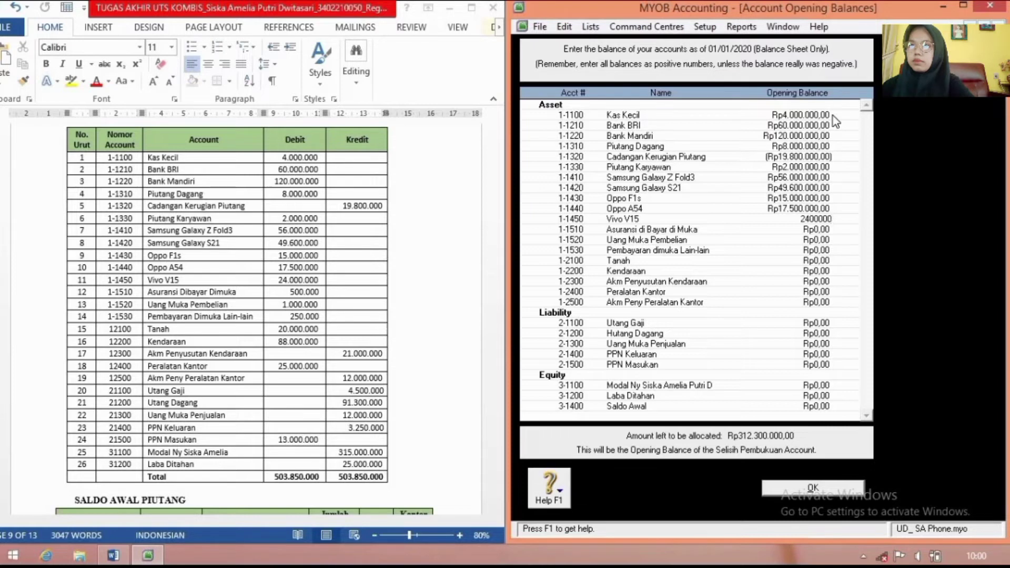
{"action": "key", "text": "Tab"}
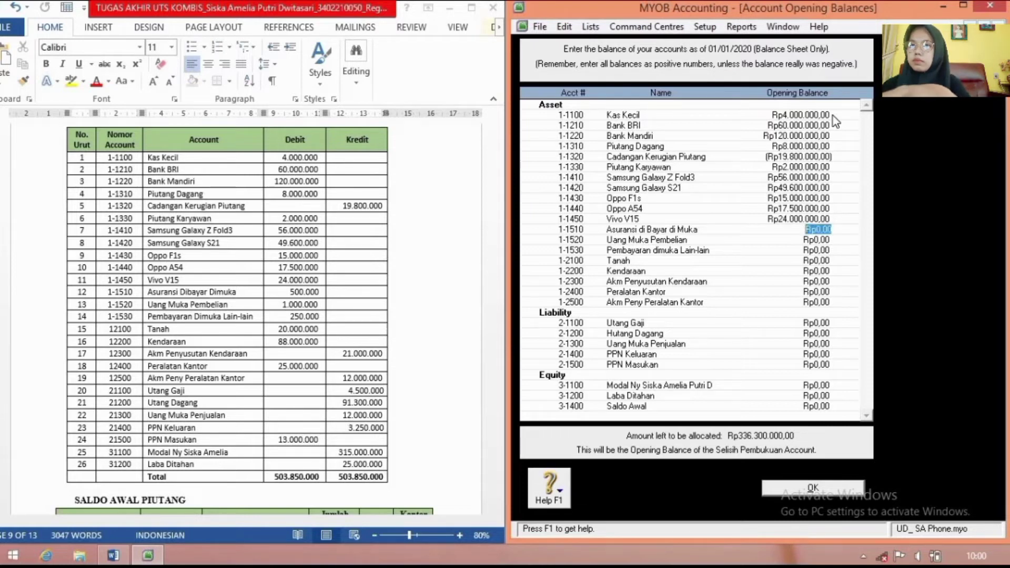
Step: Enter prepaid balances: Asuransi 500.000, Uang Muka Pembelian 1.000.000, Pembayaran dimuka Lain-lain 250.000
{"action": "type", "text": "500000"}
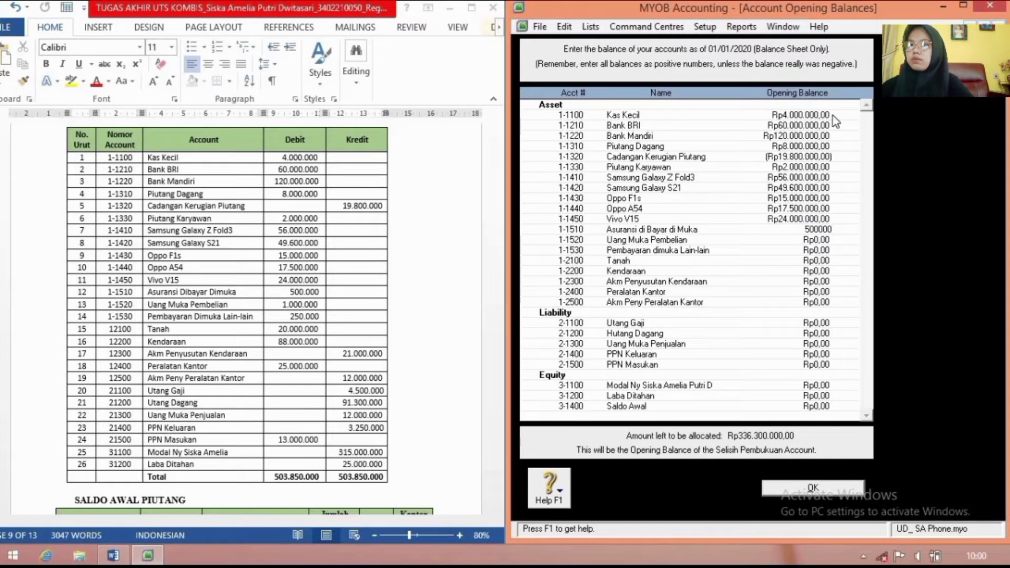
{"action": "key", "text": "Tab"}
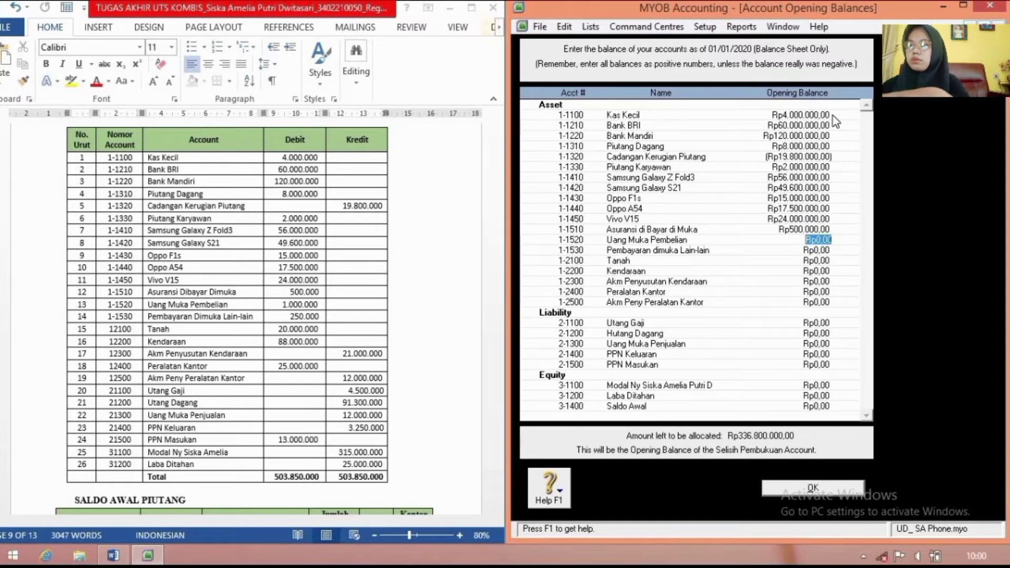
{"action": "type", "text": "1000000"}
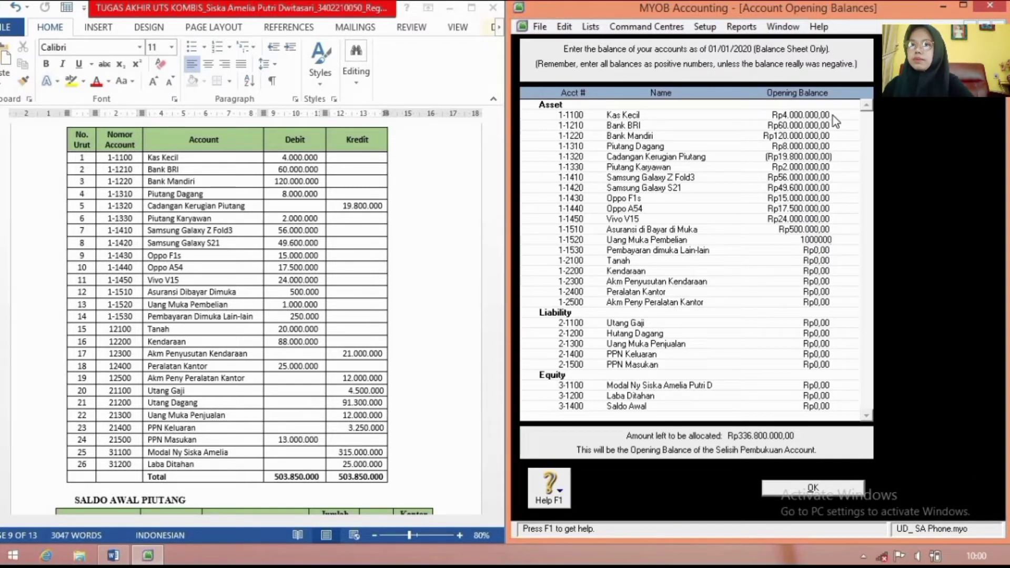
{"action": "key", "text": "Tab"}
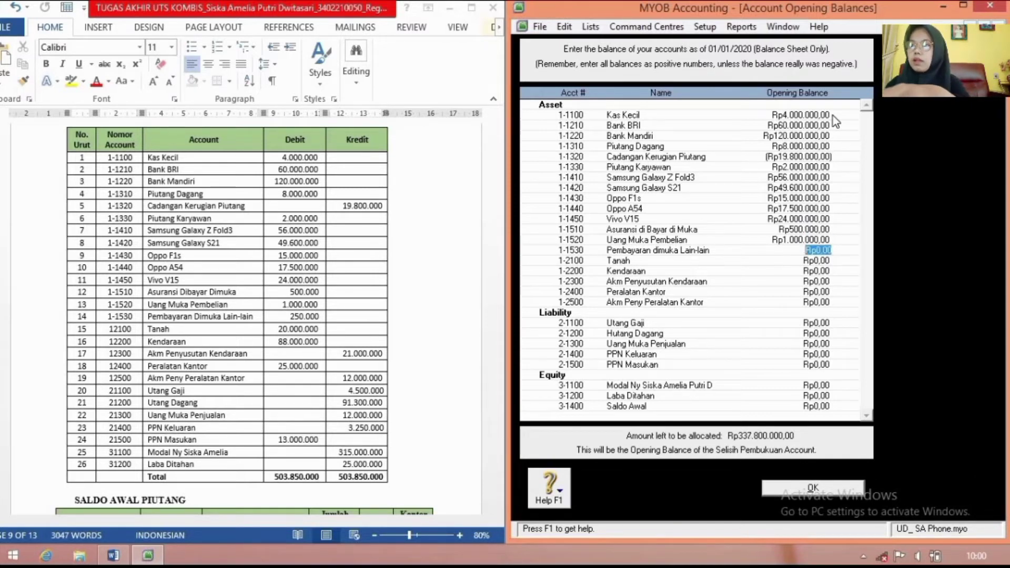
{"action": "type", "text": "250000"}
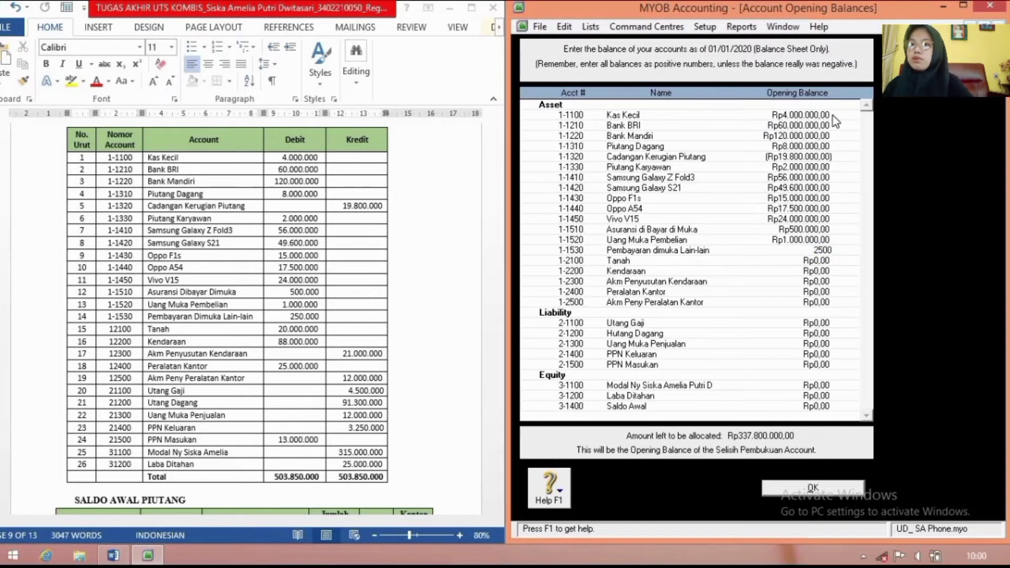
{"action": "key", "text": "Tab"}
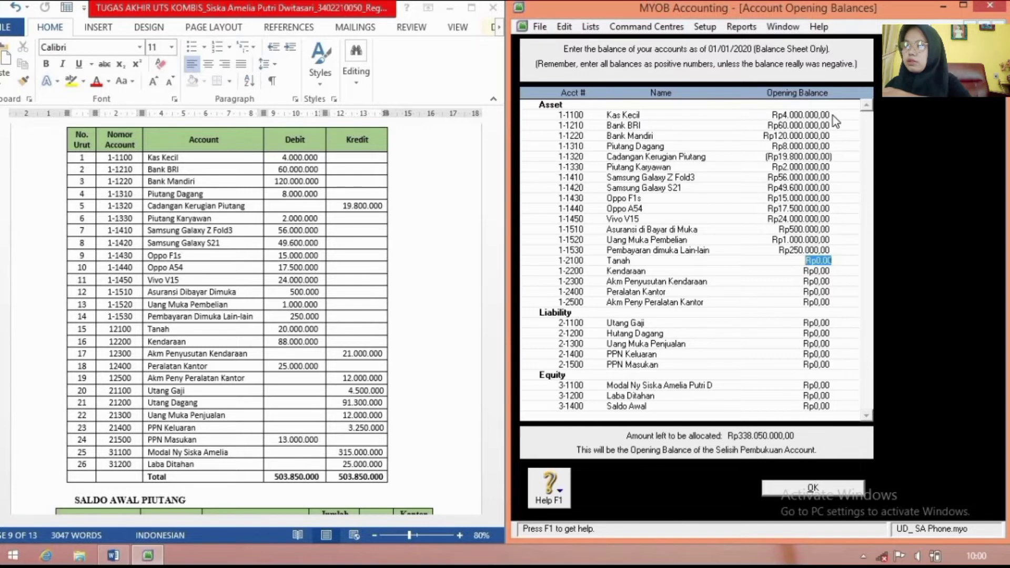
Step: Enter fixed assets: Tanah 20.000.000, Kendaraan 88.000.000 (-21.000.000), Peralatan Kantor 25.000.000 (-12.000.000)
{"action": "type", "text": "20.000.00"}
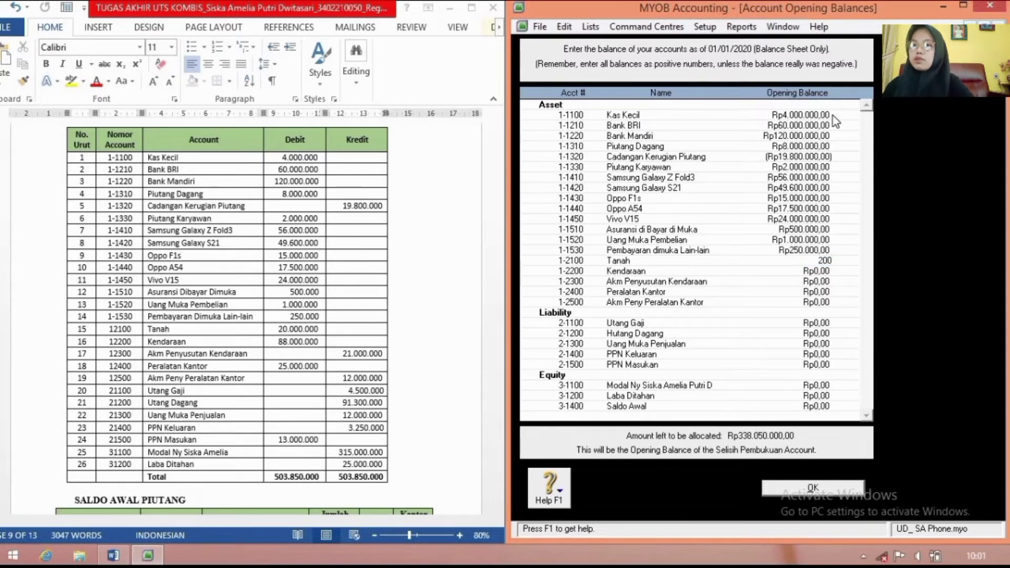
{"action": "type", "text": "0"}
{"action": "key", "text": "Tab"}
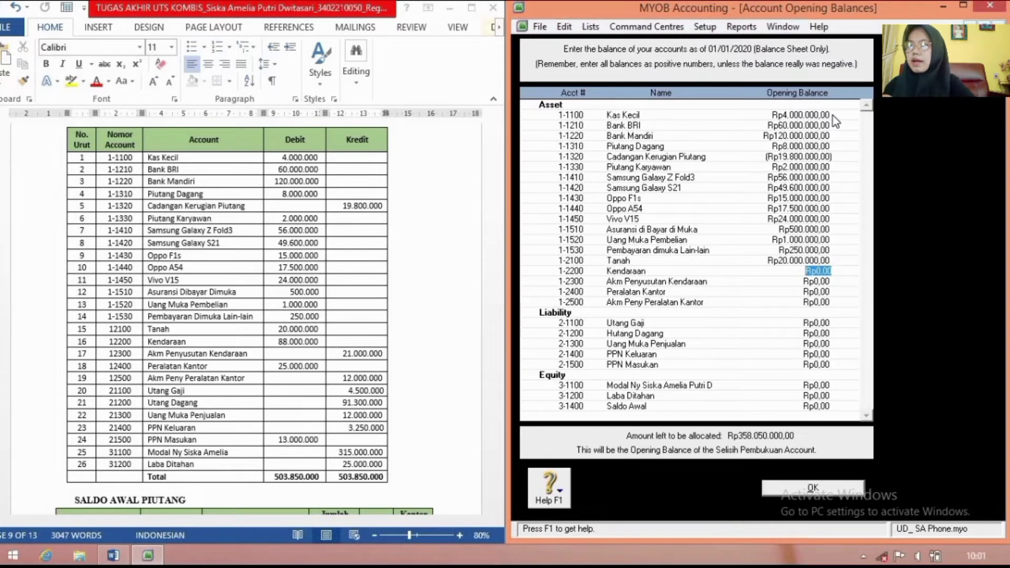
{"action": "type", "text": "88.000.0"}
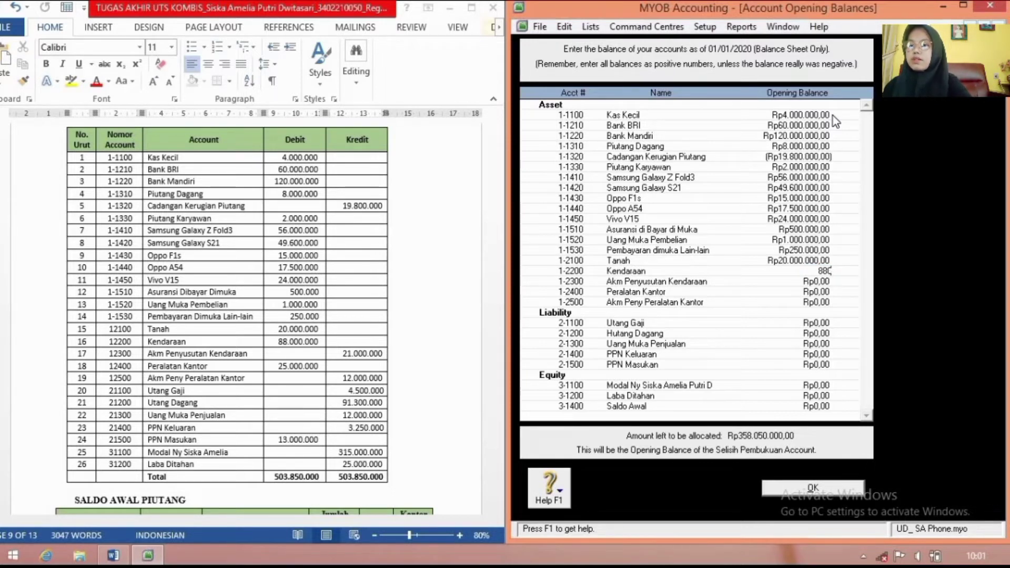
{"action": "type", "text": "00000"}
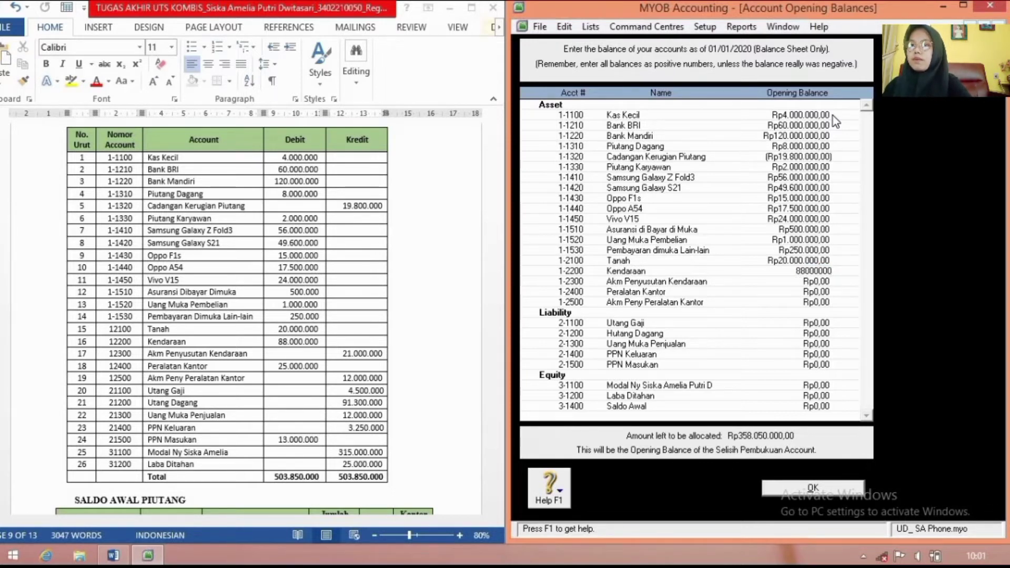
{"action": "key", "text": "Tab"}
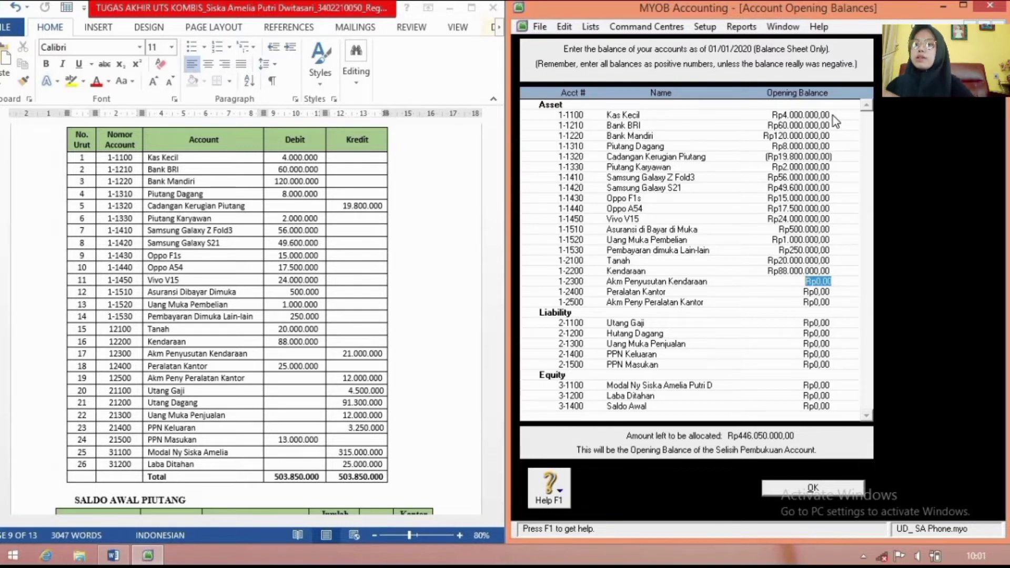
{"action": "type", "text": "-2"}
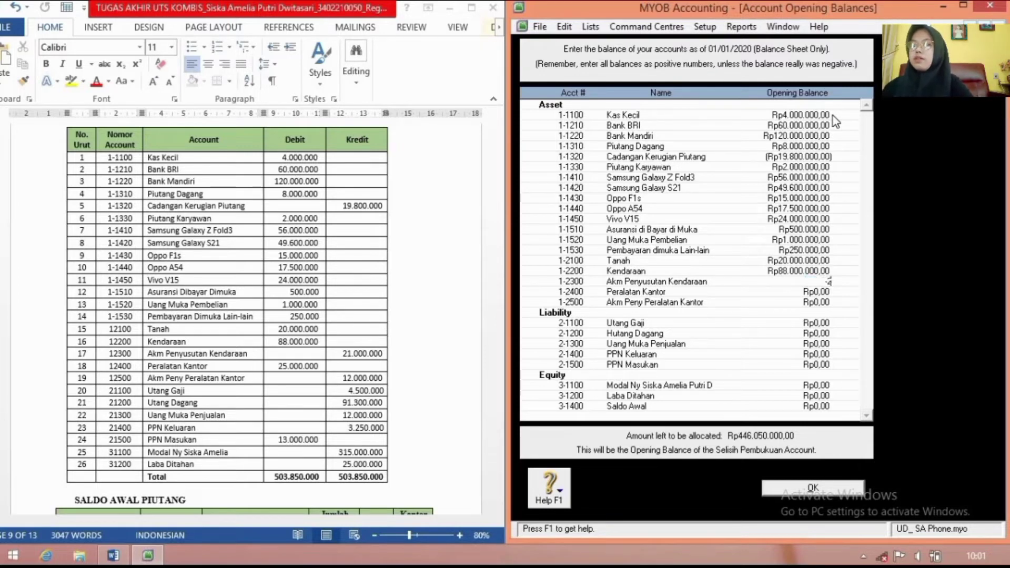
{"action": "type", "text": "1000000"}
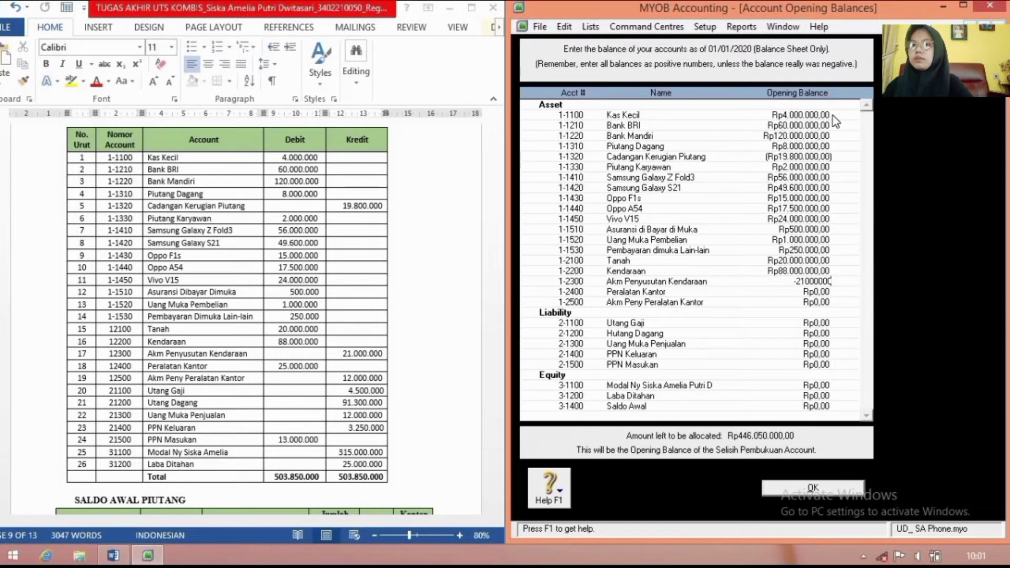
{"action": "key", "text": "Tab"}
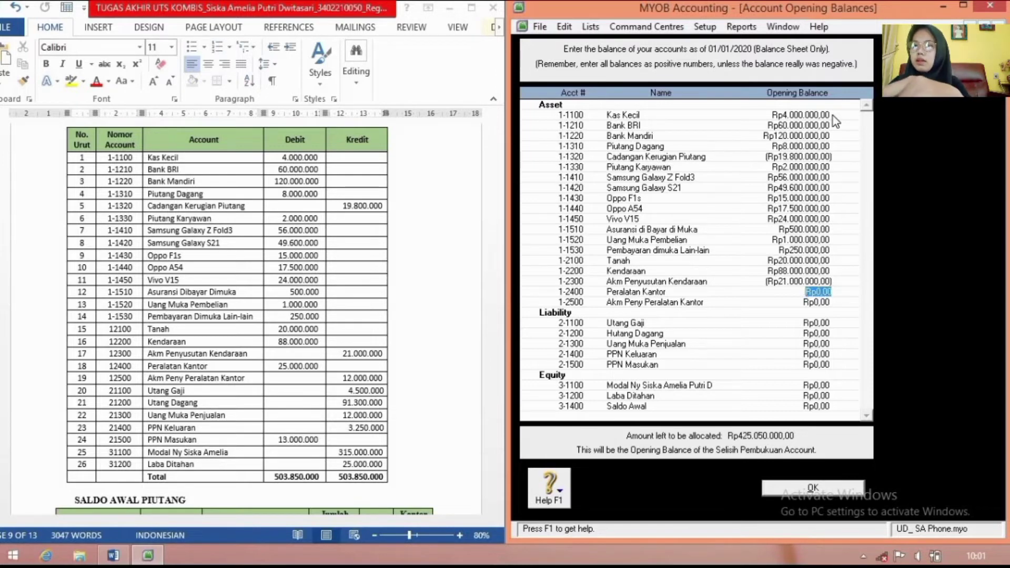
{"action": "type", "text": "2"}
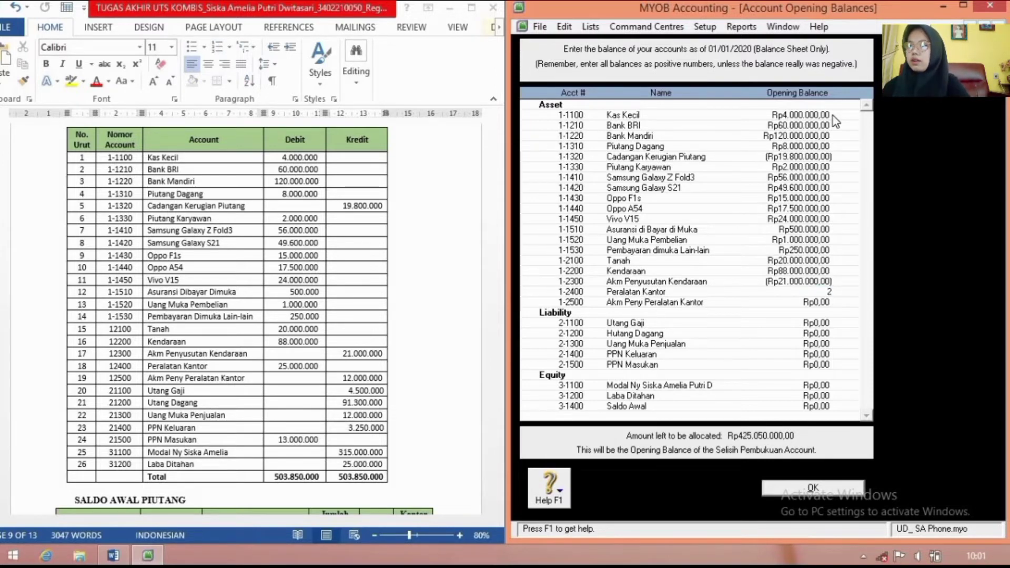
{"action": "type", "text": "5.000.000"}
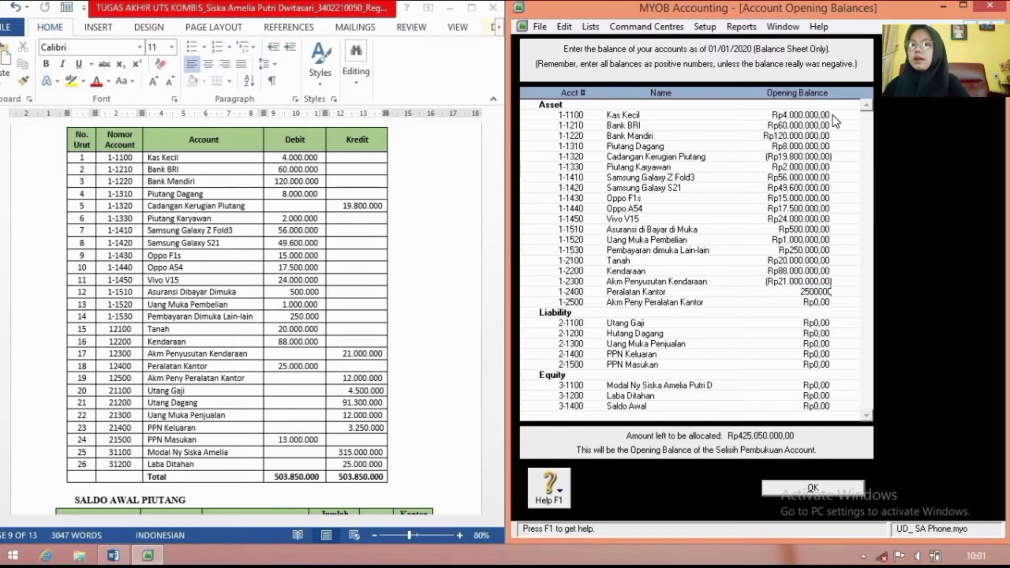
{"action": "key", "text": "Tab"}
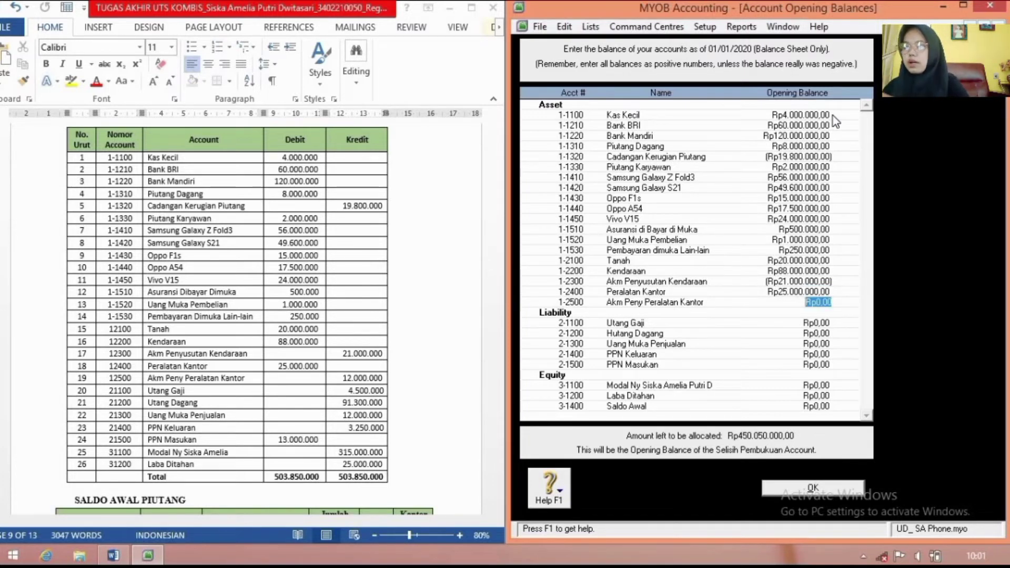
{"action": "key", "text": "BackSpace"}
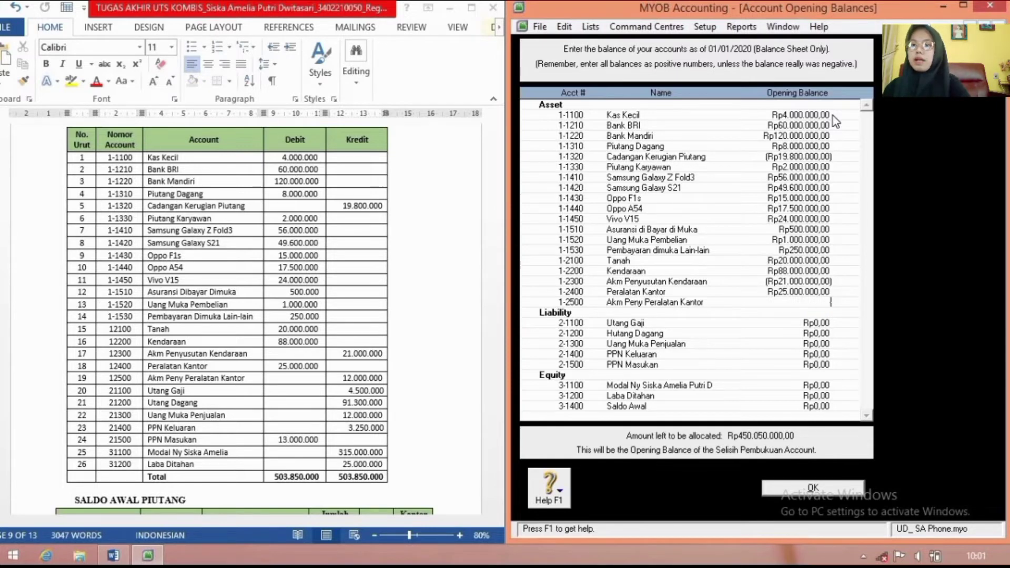
{"action": "type", "text": "-12"}
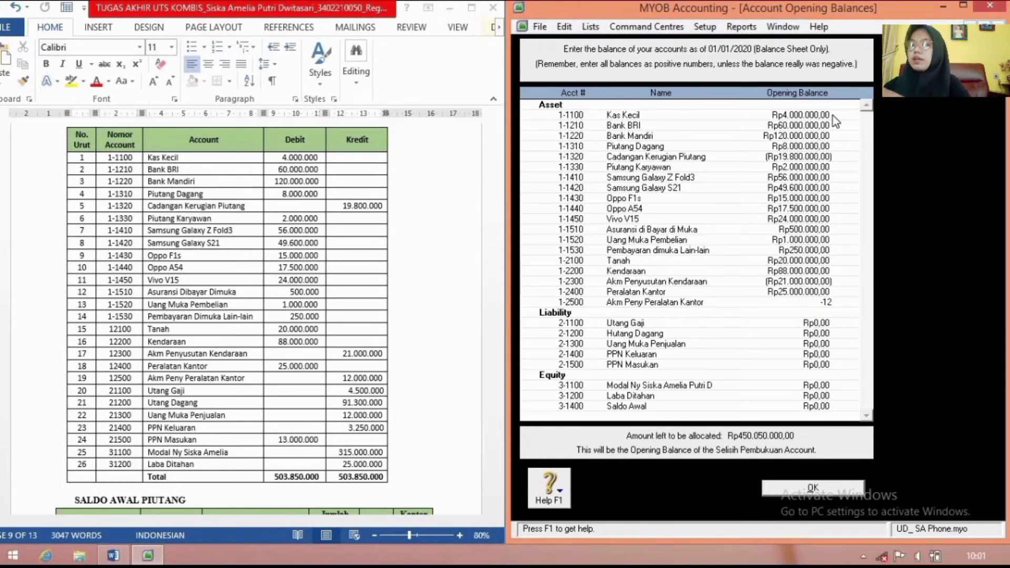
{"action": "type", "text": "000000"}
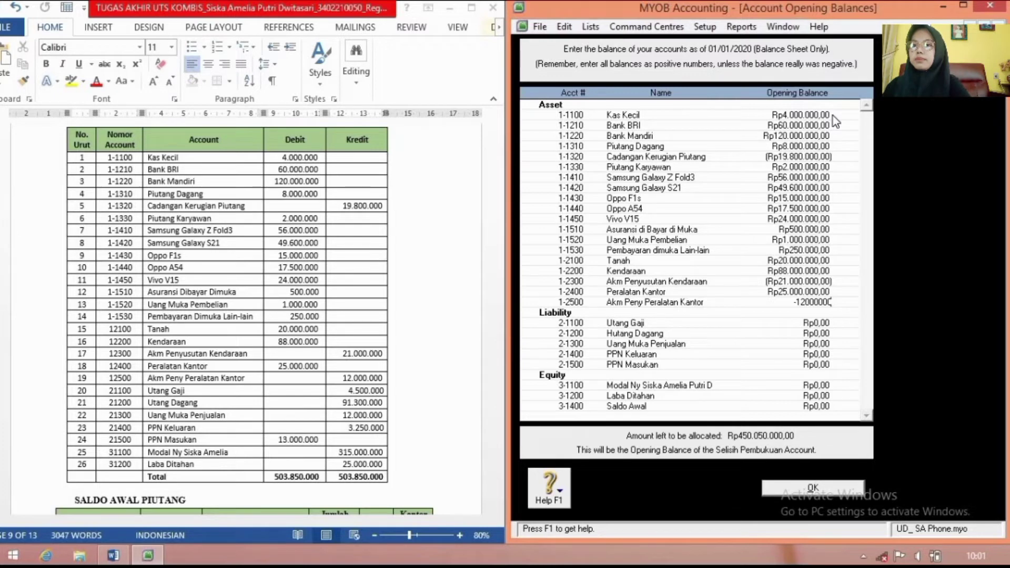
{"action": "key", "text": "Tab"}
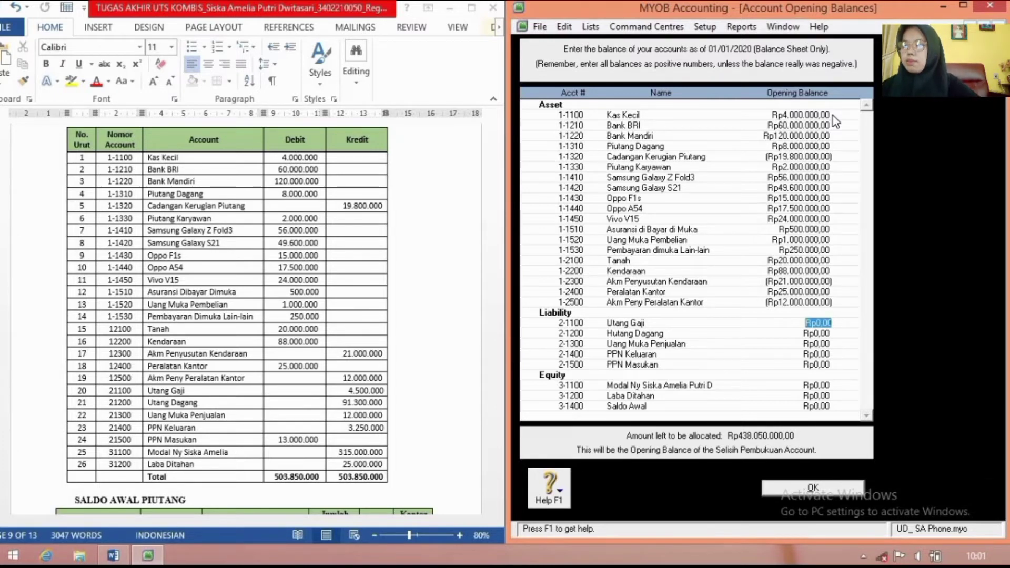
Step: Enter Utang Gaji 4.500.000, Hutang Dagang, Uang Muka Penjualan 12.000.000, PPN Keluaran 3.250.000; type PPN Masukan -13000000
{"action": "type", "text": "4500000"}
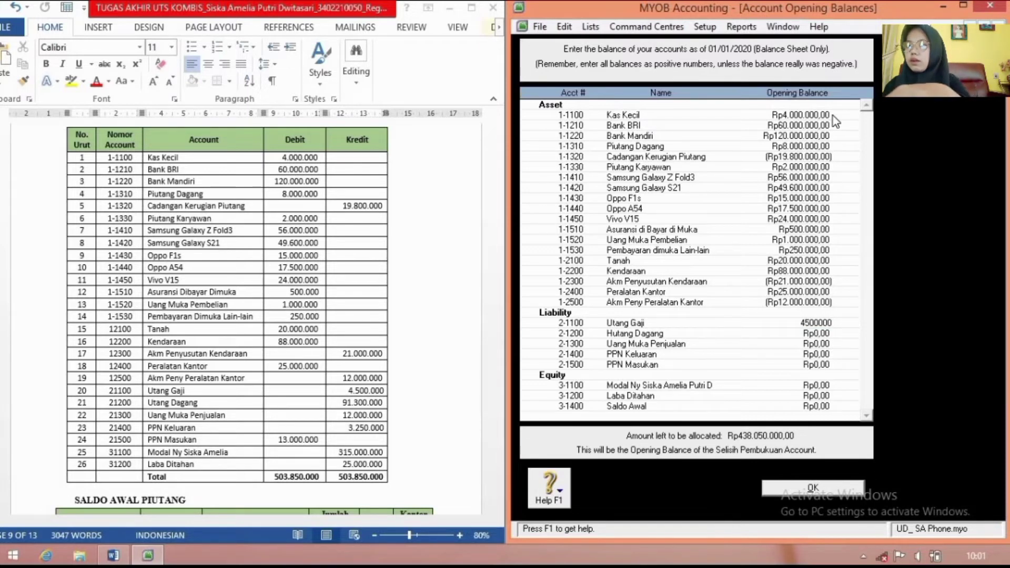
{"action": "key", "text": "Tab"}
{"action": "type", "text": "913"}
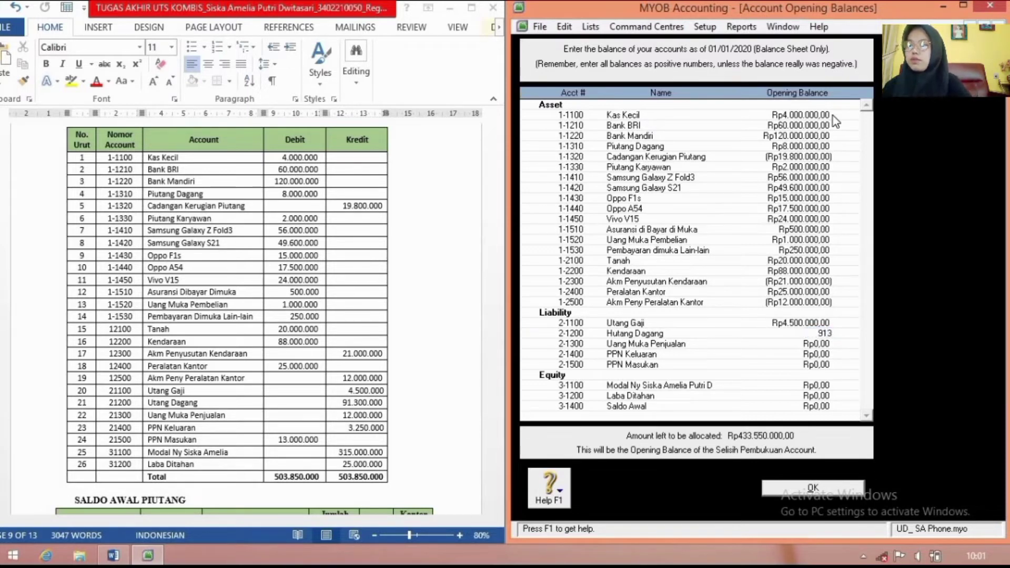
{"action": "type", "text": "0000"}
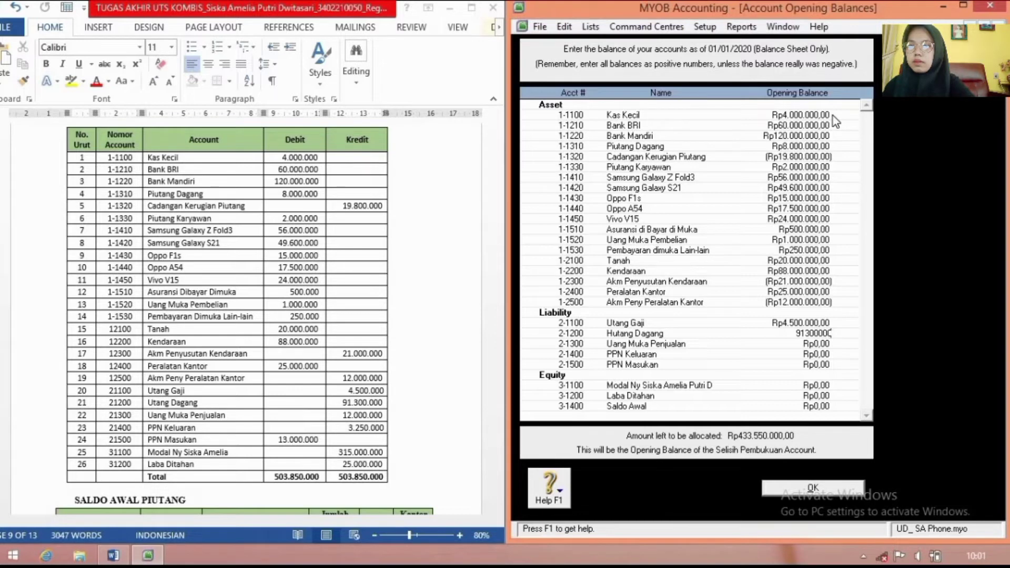
{"action": "key", "text": "Tab"}
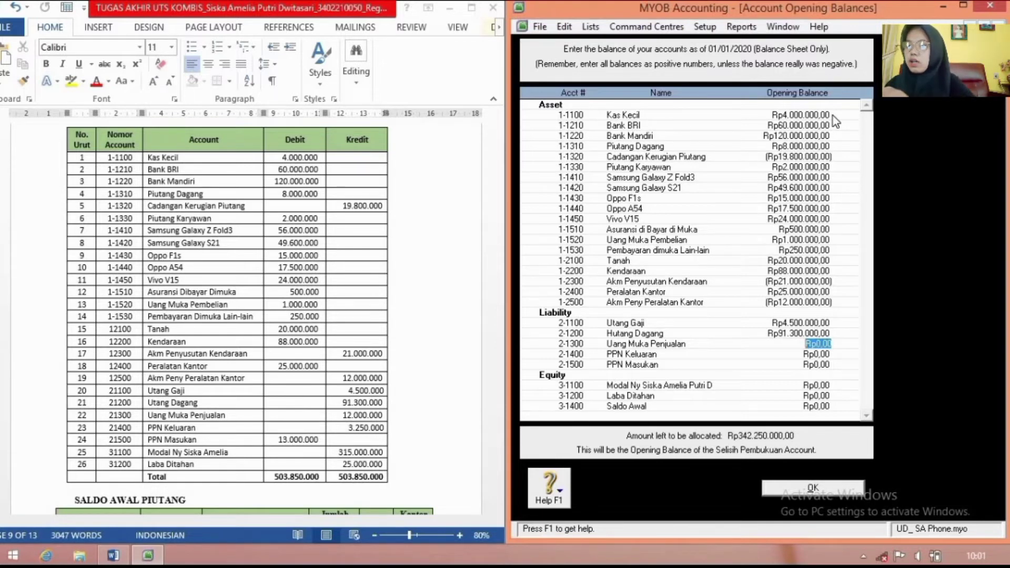
{"action": "type", "text": "12"}
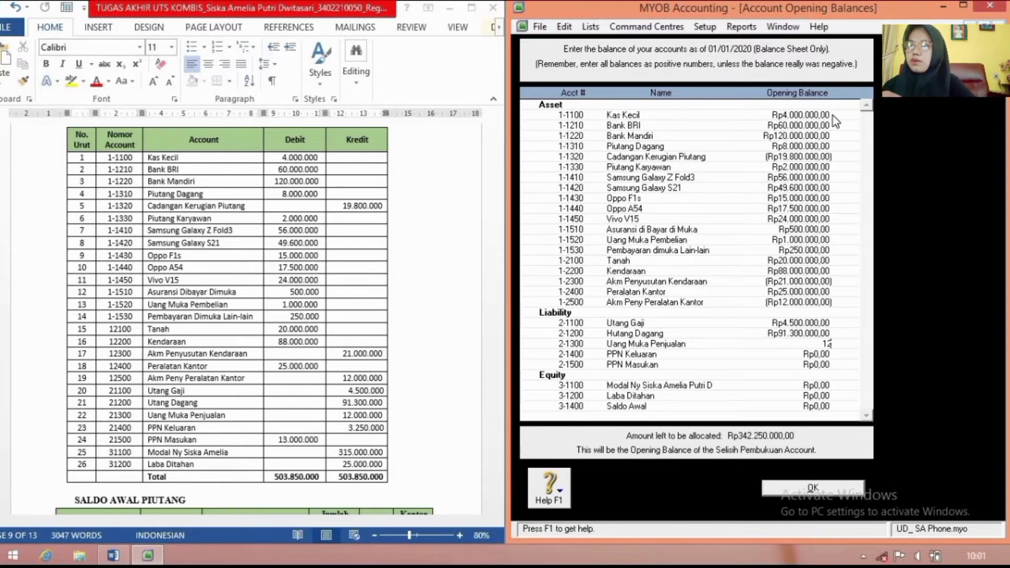
{"action": "type", "text": ".000.0000000"}
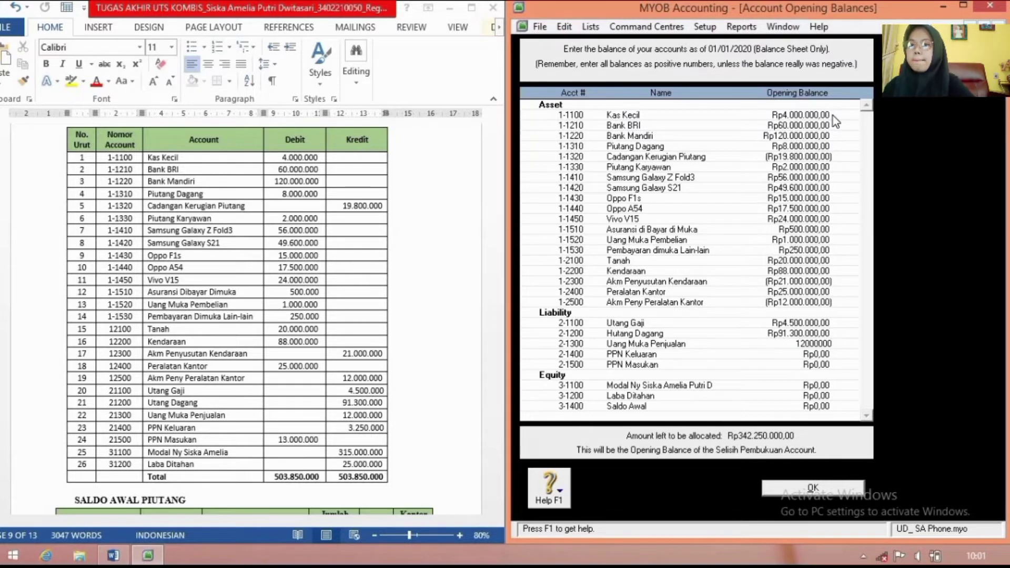
{"action": "key", "text": "Tab"}
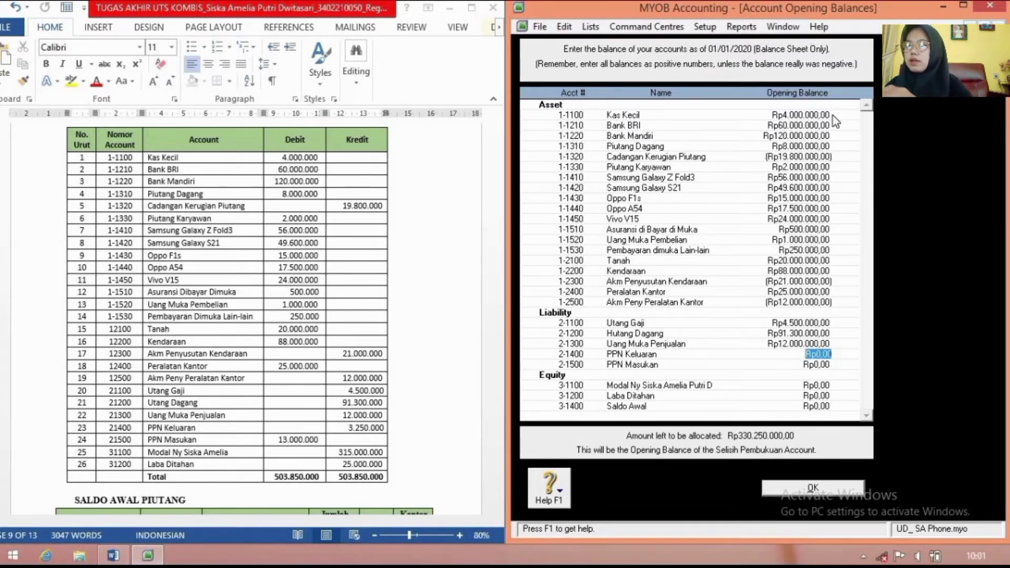
{"action": "type", "text": "3.250.0000"}
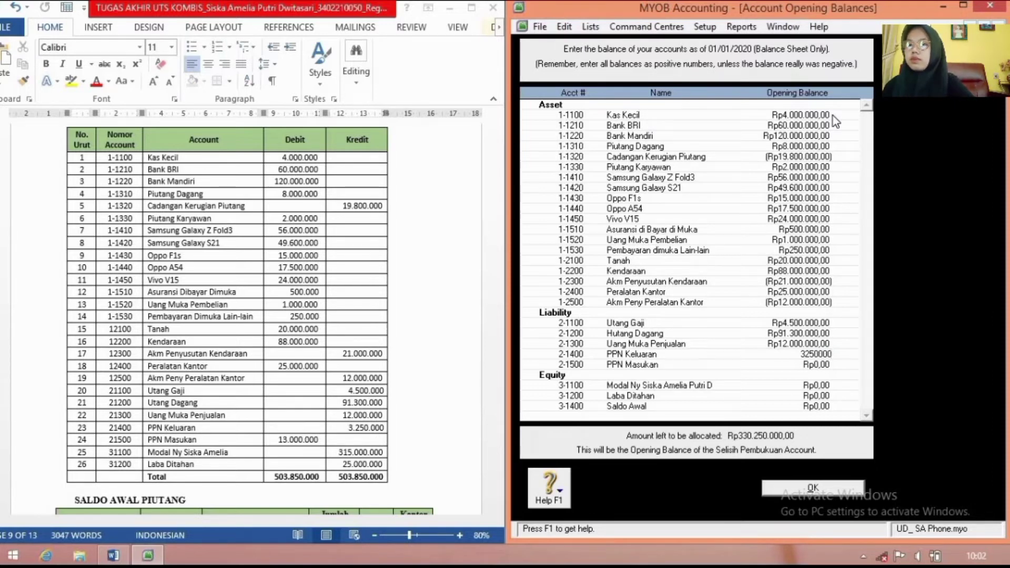
{"action": "key", "text": "Tab"}
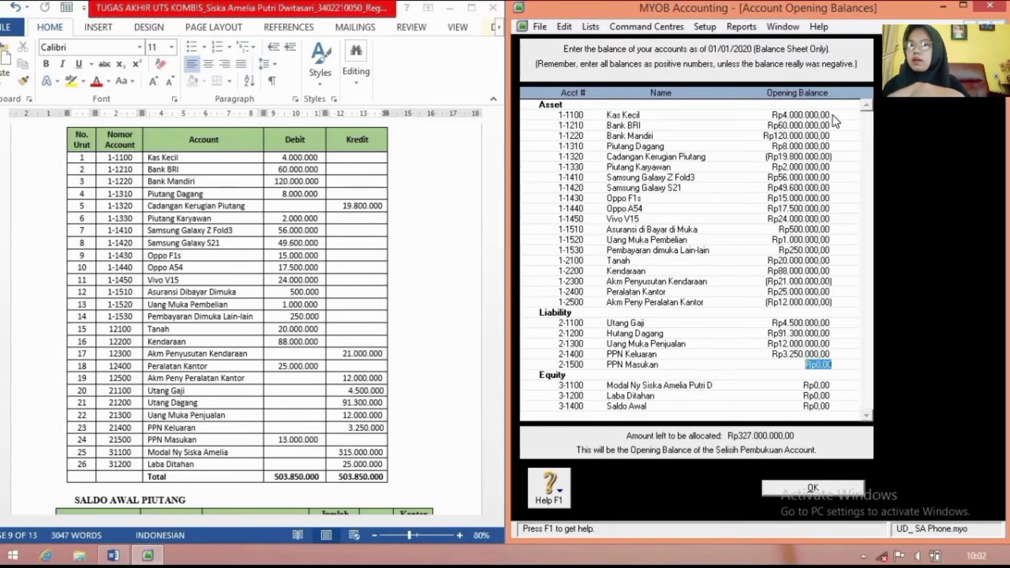
{"action": "key", "text": "BackSpace"}
{"action": "type", "text": "-1"}
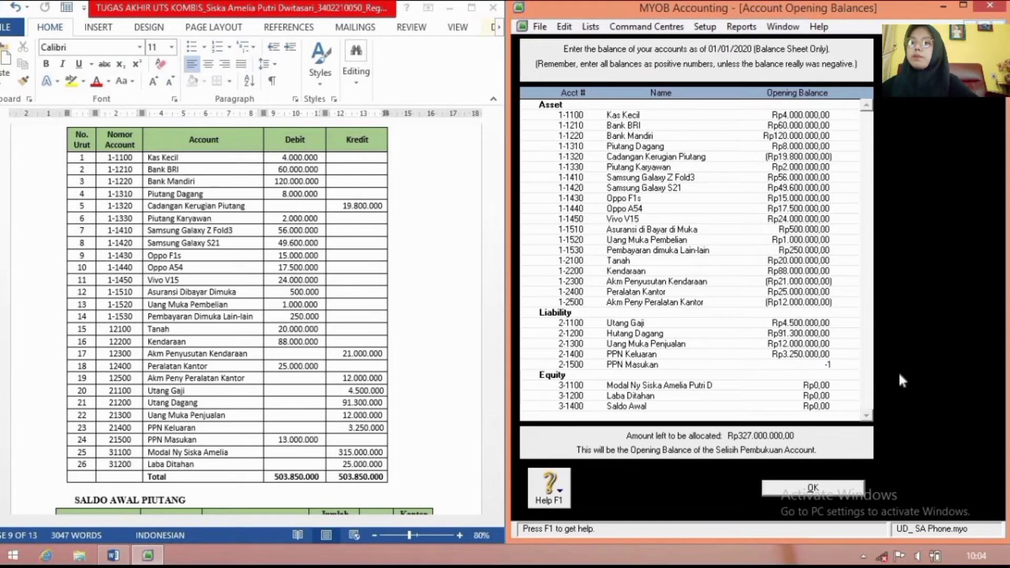
{"action": "type", "text": "3000000"}
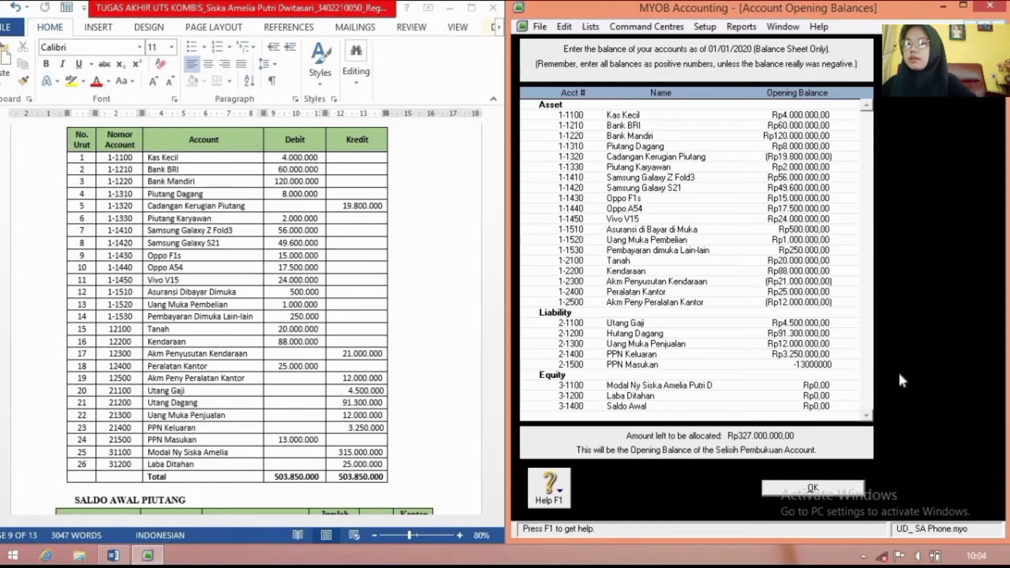
Step: Commit PPN Masukan -13.000.000, enter Modal 315.000.000 and Laba Ditahan 25.000.000, then confirm with OK
{"action": "key", "text": "Tab"}
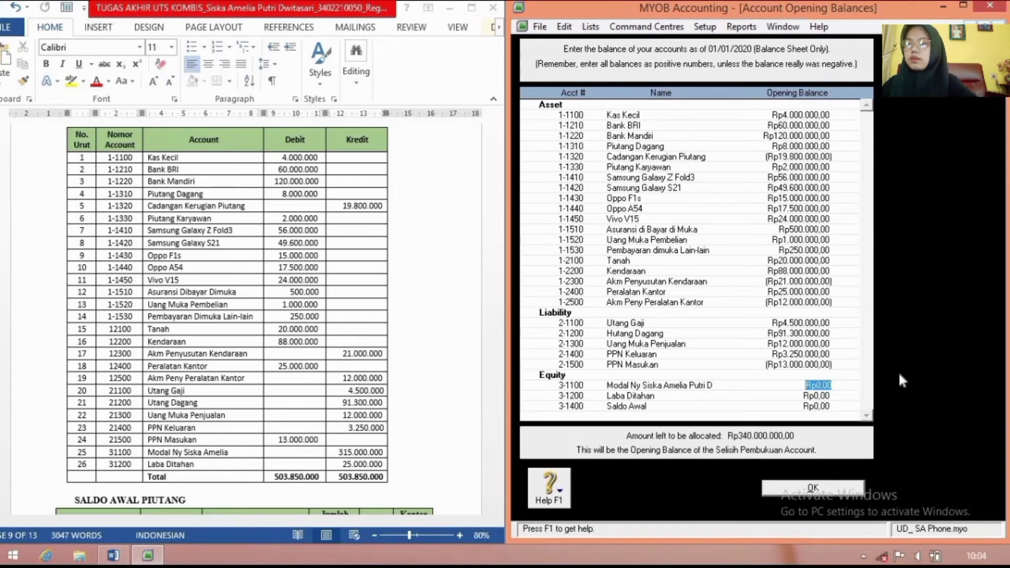
{"action": "type", "text": "3"}
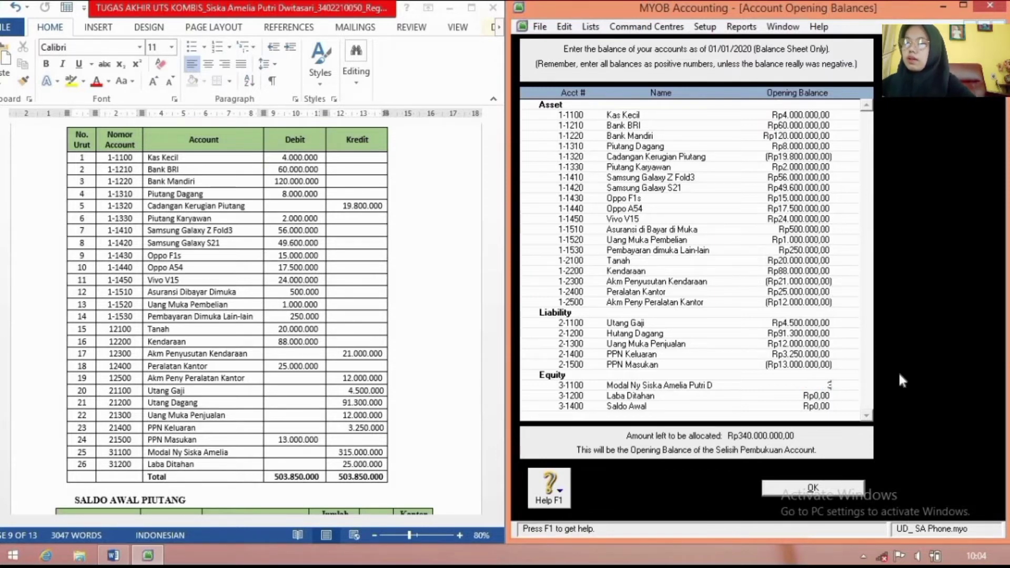
{"action": "type", "text": "15"}
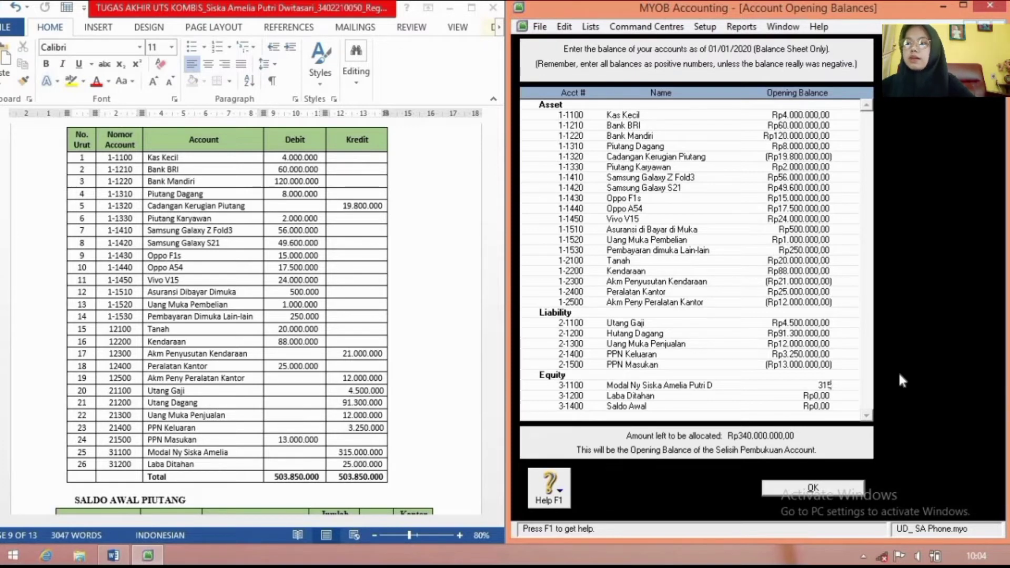
{"action": "type", "text": "000000"}
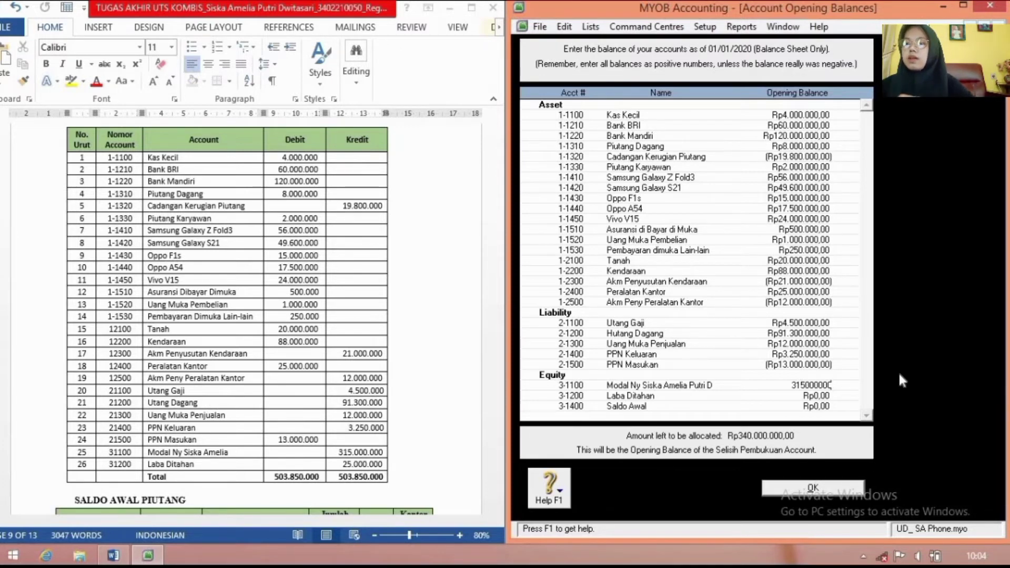
{"action": "key", "text": "Tab"}
{"action": "type", "text": "2"}
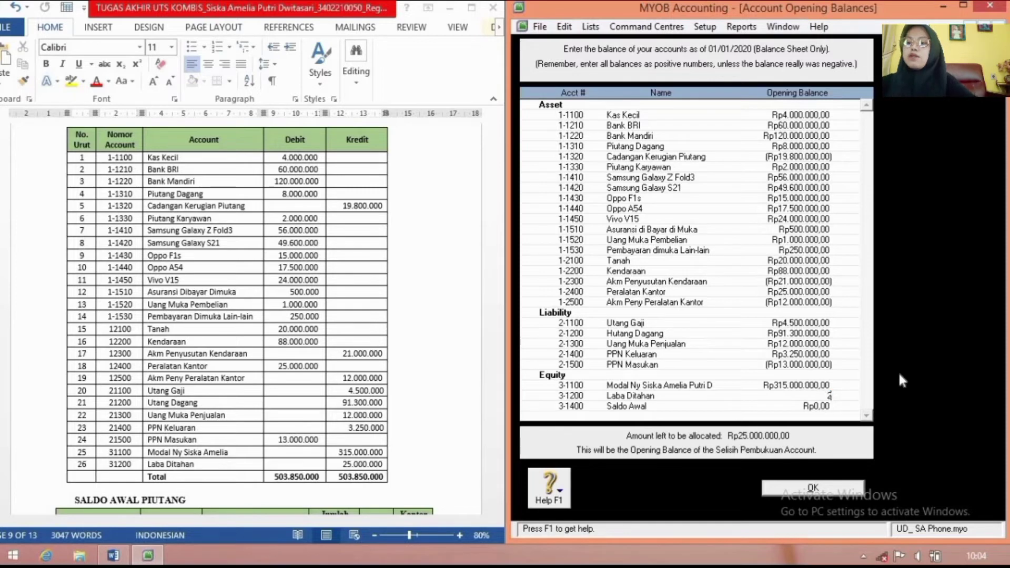
{"action": "type", "text": "5000000"}
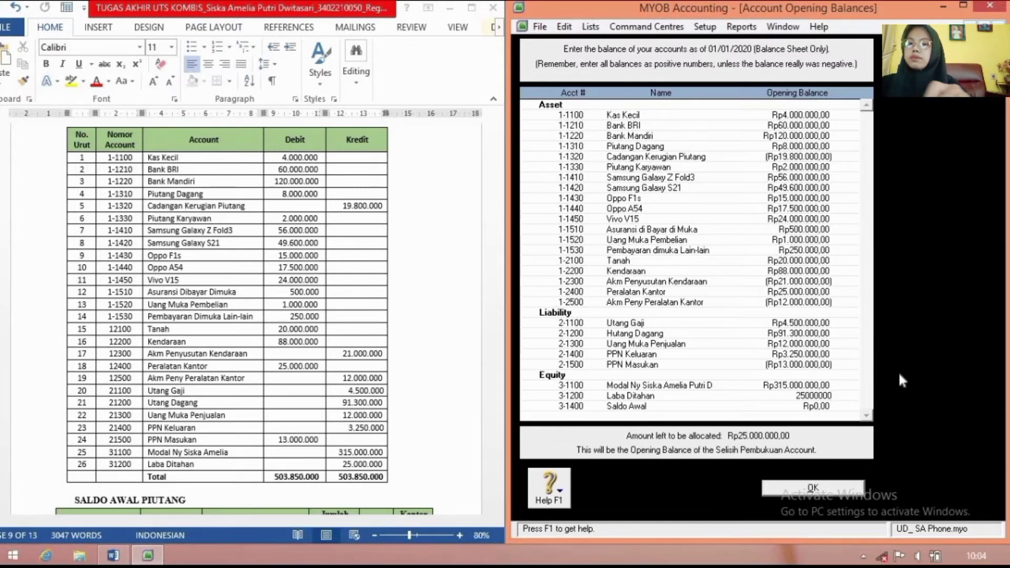
{"action": "key", "text": "Tab"}
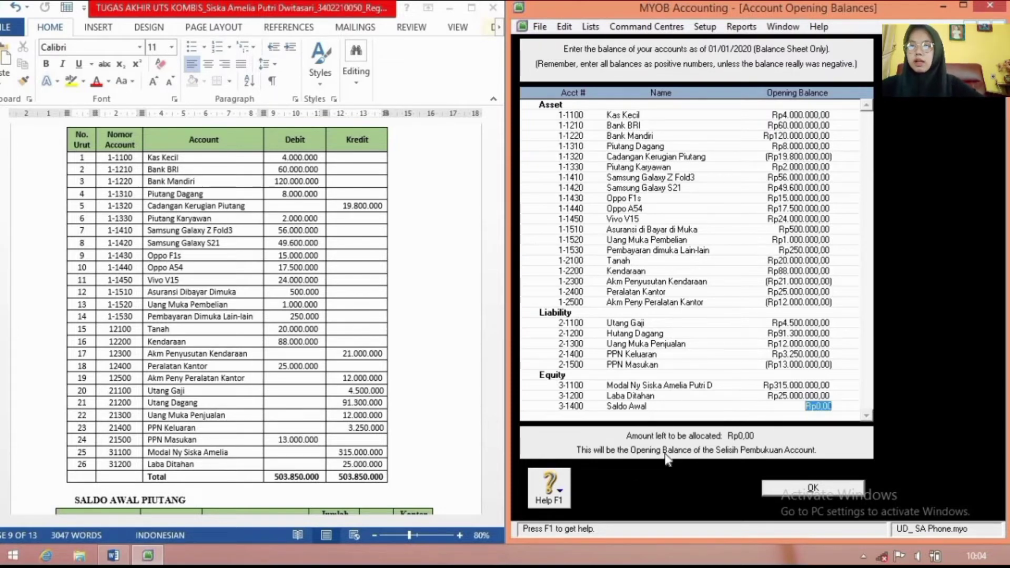
{"action": "left_click", "coordinate": [836, 488]}
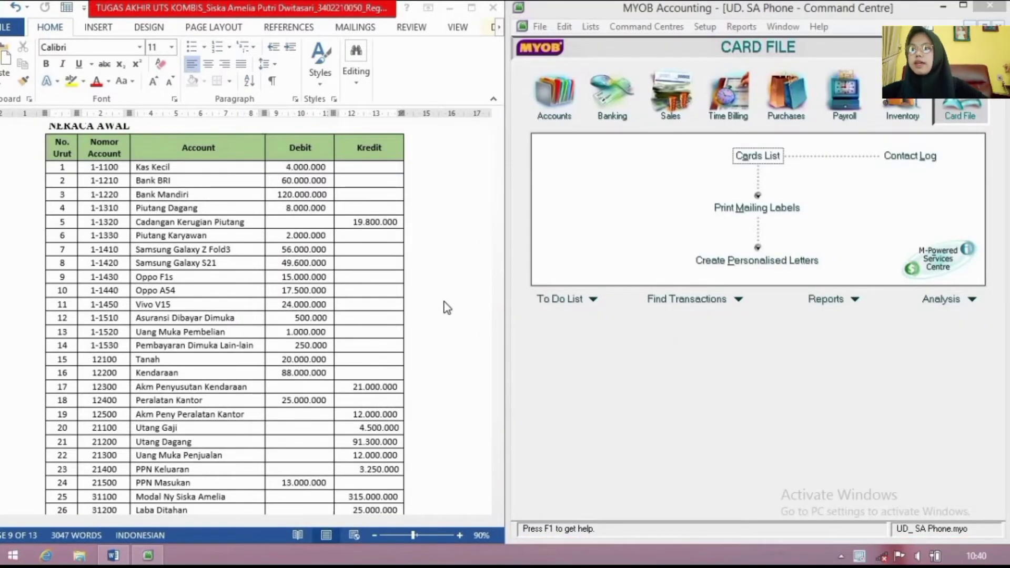
Step: Open customer opening balances and start a historical sale for Toko Nusantara Cell
{"action": "scroll", "coordinate": [447, 308], "scroll_direction": "down", "scroll_amount": 10}
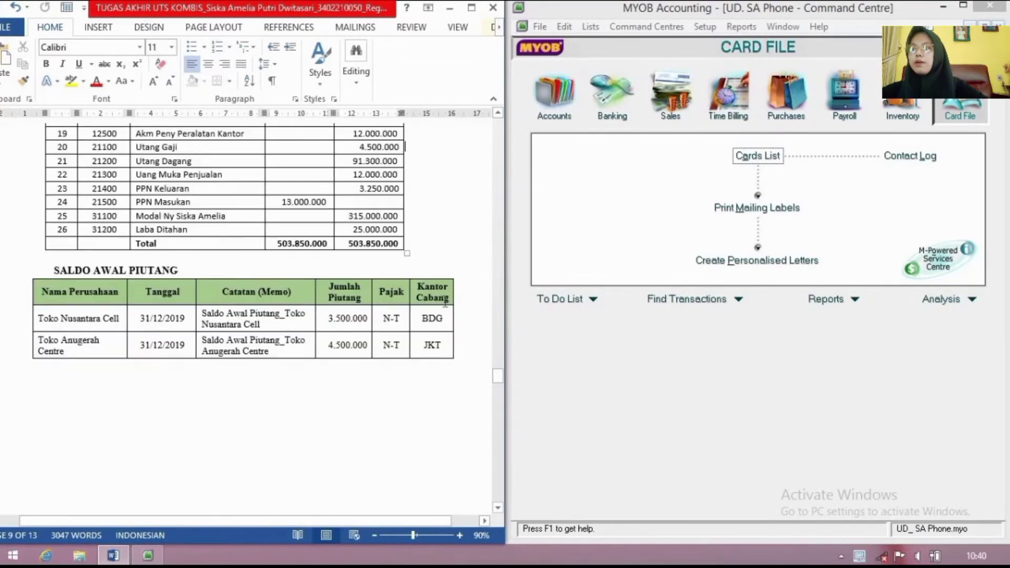
{"action": "scroll", "coordinate": [446, 303], "scroll_direction": "down", "scroll_amount": 4}
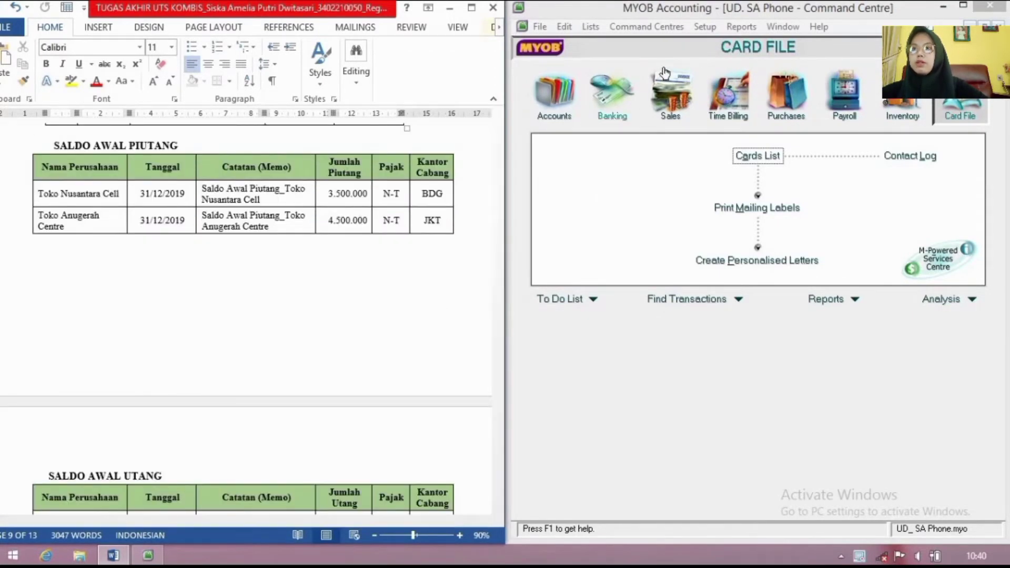
{"action": "left_click", "coordinate": [708, 27]}
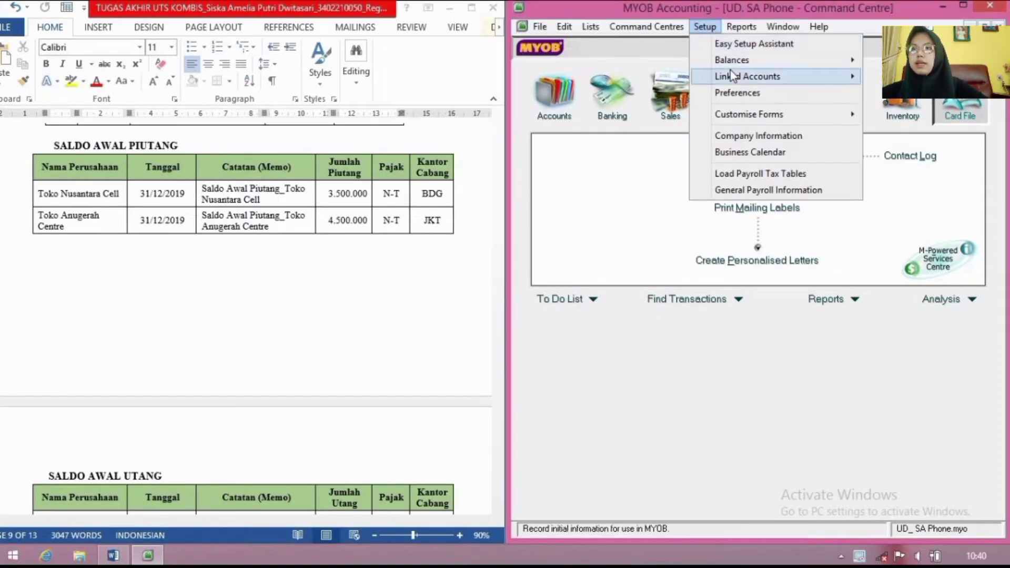
{"action": "mouse_move", "coordinate": [732, 60]}
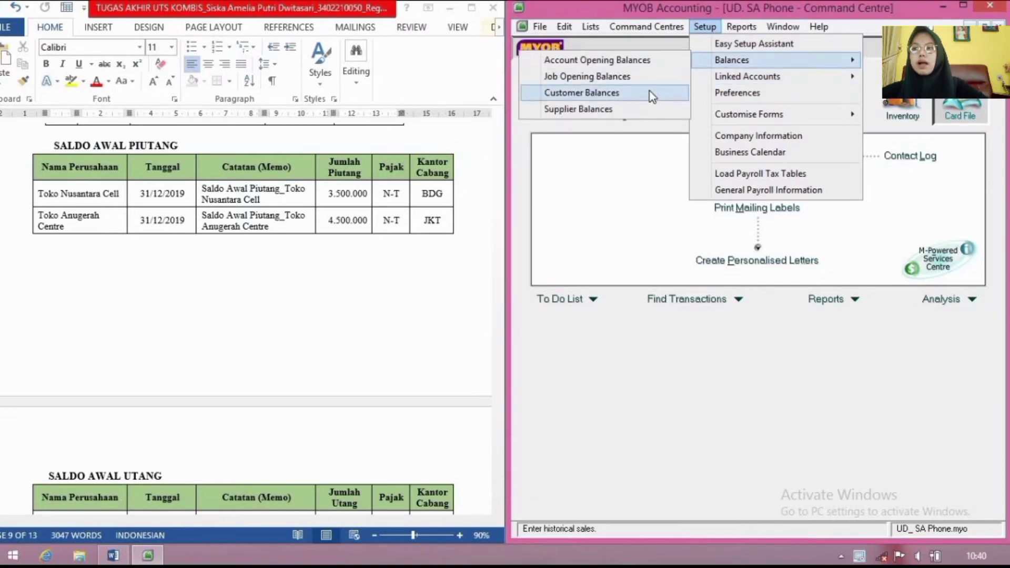
{"action": "left_click", "coordinate": [653, 95]}
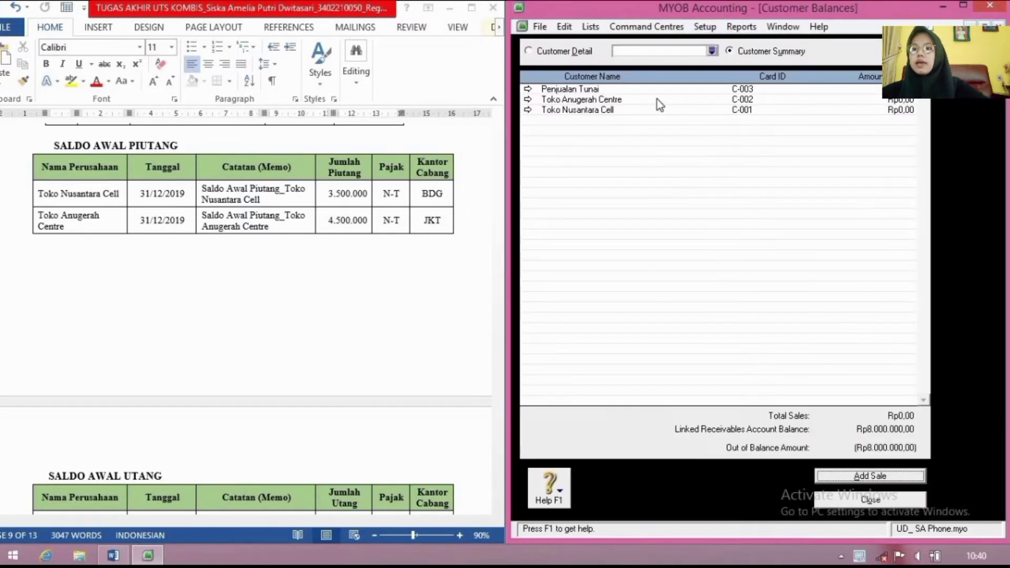
{"action": "left_click", "coordinate": [861, 475]}
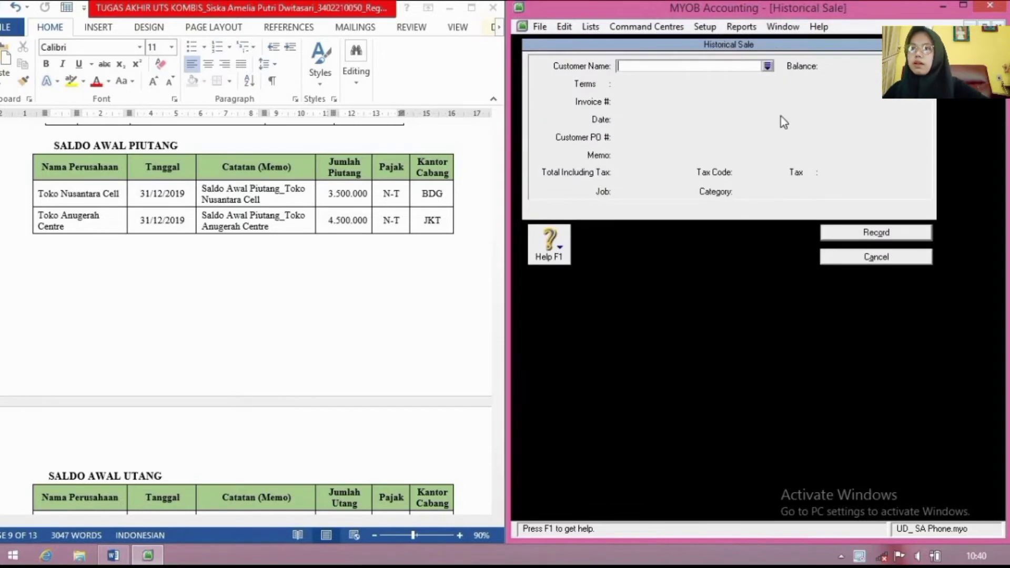
{"action": "left_click", "coordinate": [768, 65]}
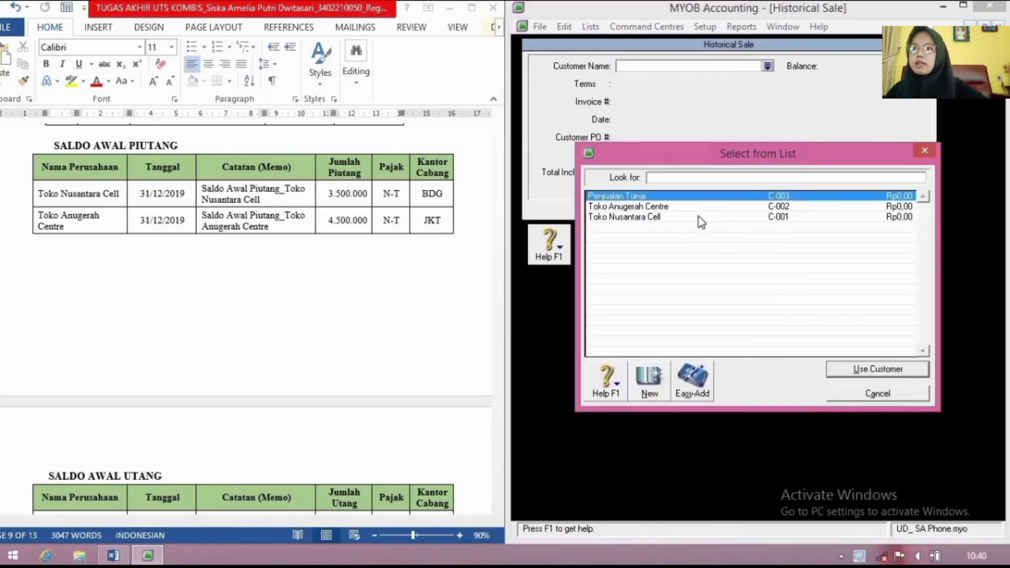
{"action": "left_click", "coordinate": [699, 217]}
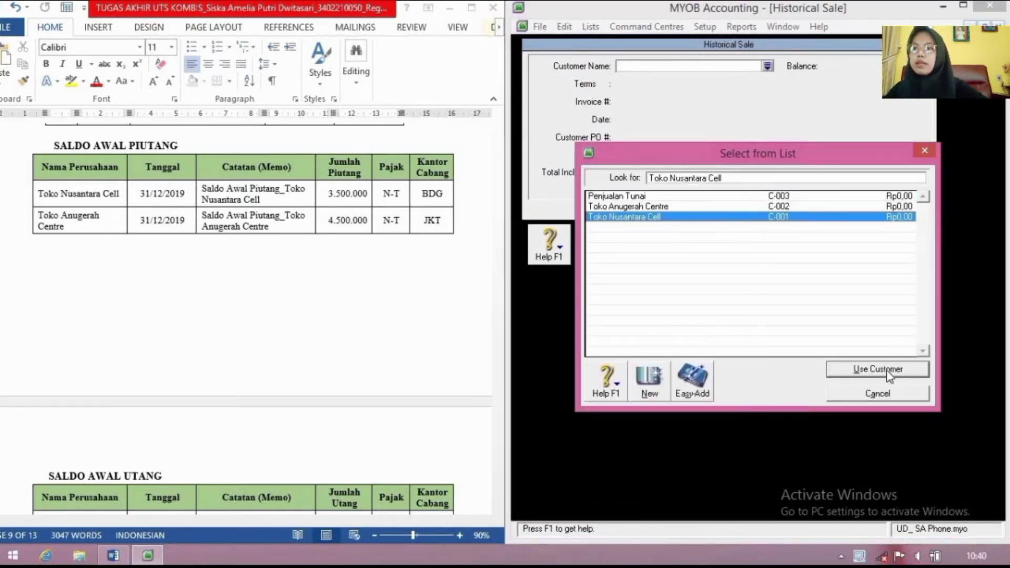
{"action": "left_click", "coordinate": [886, 371]}
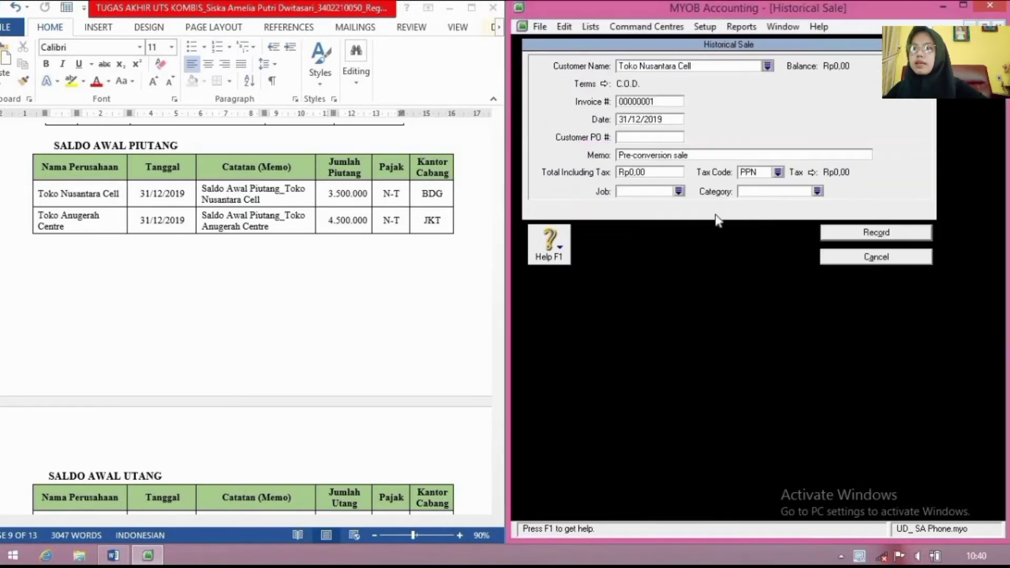
Step: Set the sale's credit terms to 30 days after end of month
{"action": "left_click", "coordinate": [605, 84]}
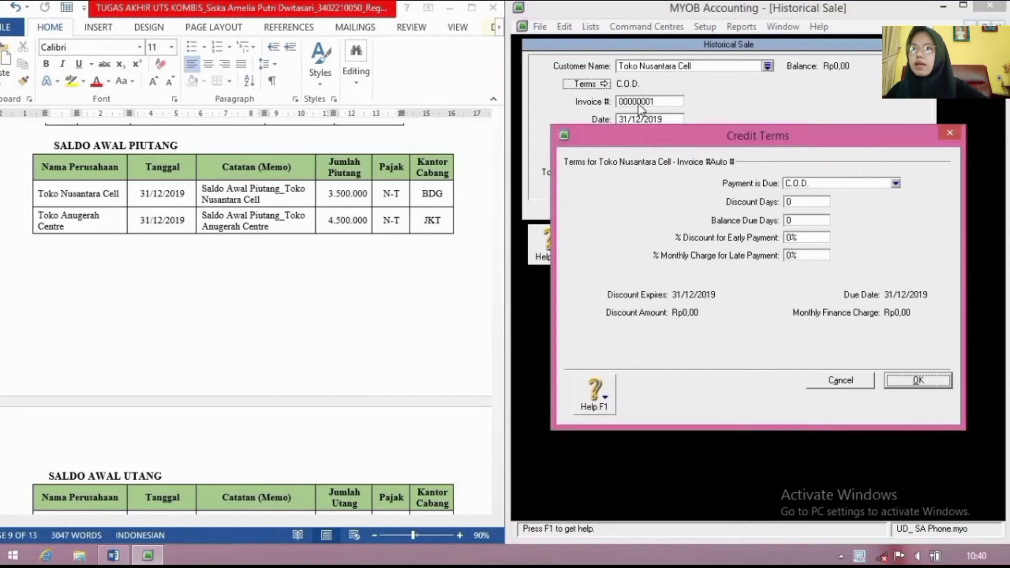
{"action": "left_click", "coordinate": [897, 184]}
{"action": "left_click", "coordinate": [884, 235]}
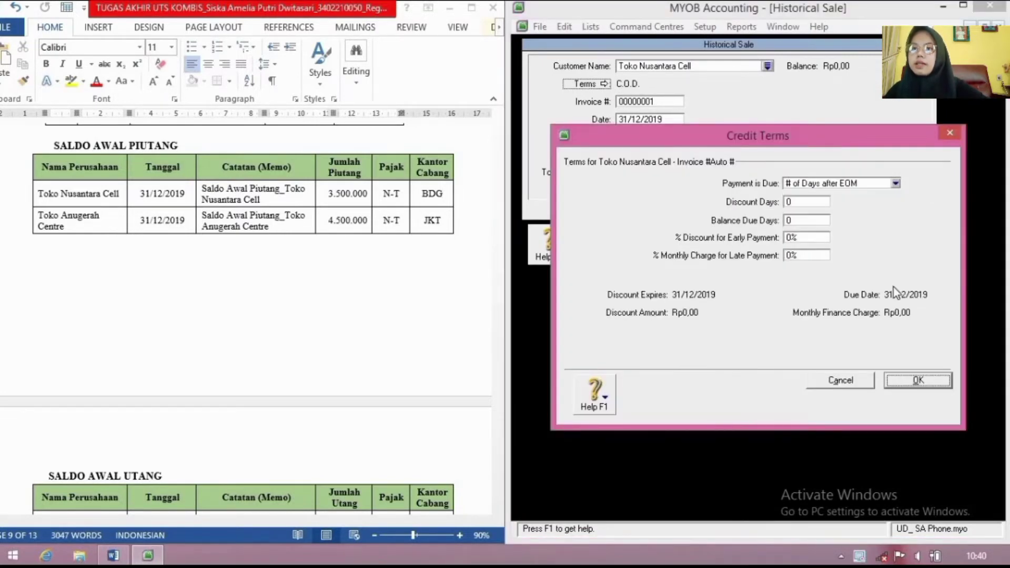
{"action": "left_click", "coordinate": [800, 221]}
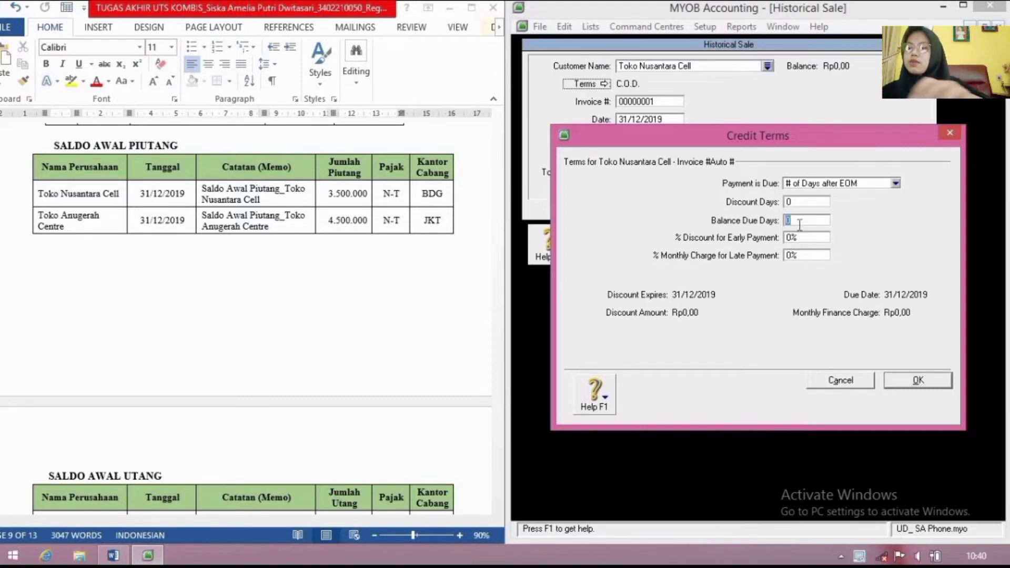
{"action": "type", "text": "30"}
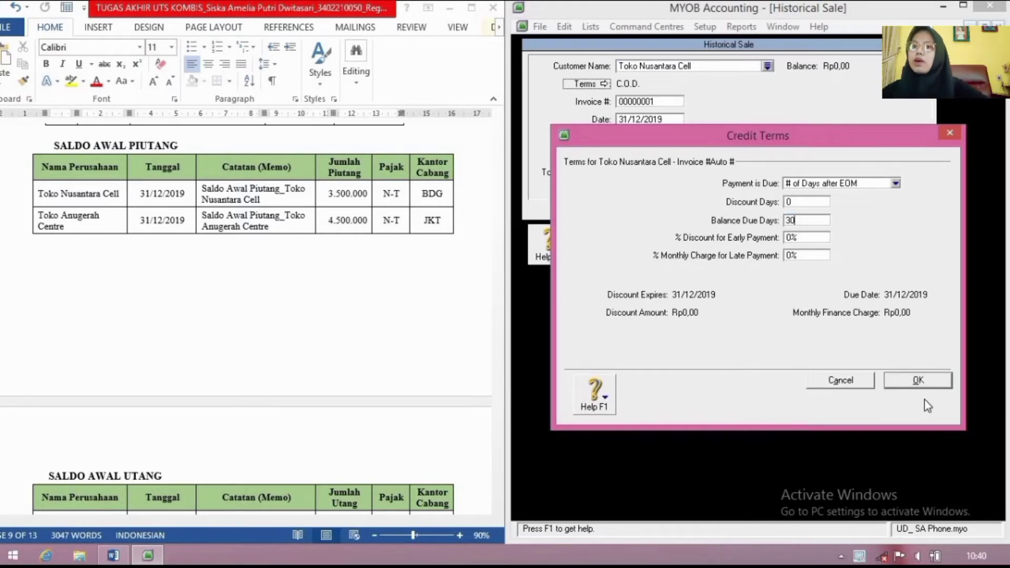
{"action": "left_click", "coordinate": [918, 379]}
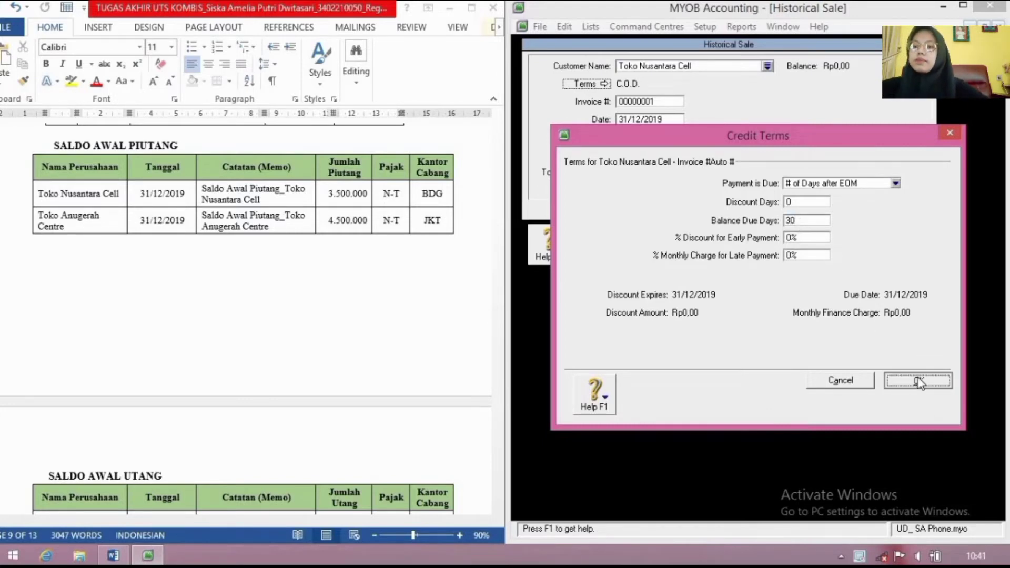
Step: Date the sale 31/12/2019 with memo 'Saldo Awal Piutang_Toko Nusantara Cell' and total 3.500.000
{"action": "left_click", "coordinate": [629, 121]}
{"action": "type", "text": "31/12"}
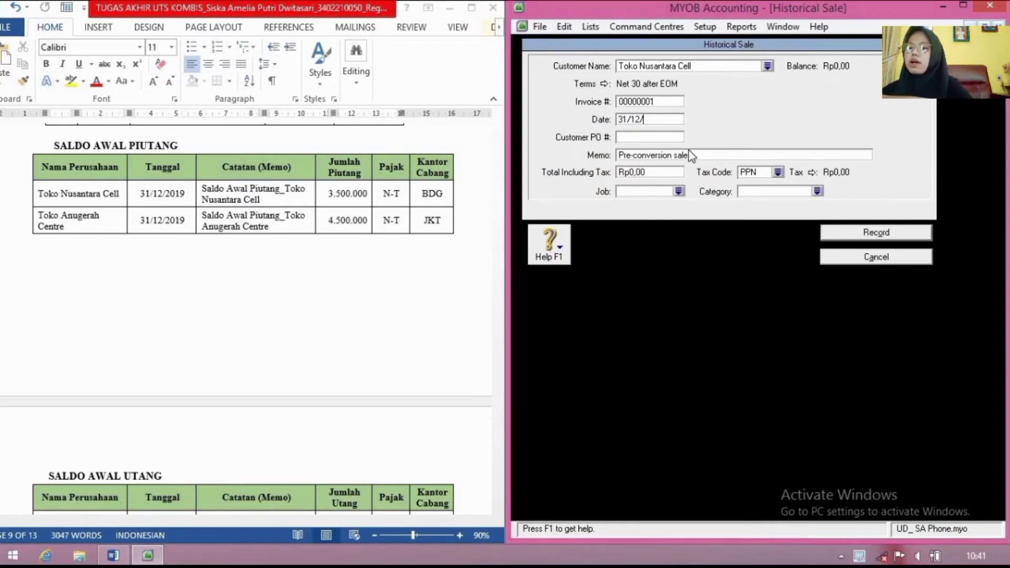
{"action": "type", "text": "/2019"}
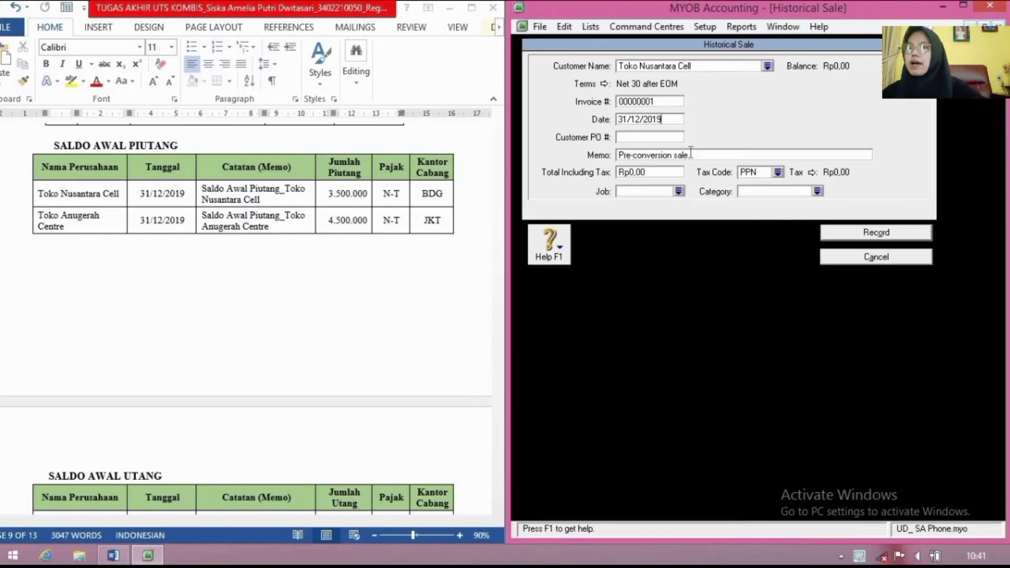
{"action": "left_click", "coordinate": [691, 154]}
{"action": "type", "text": "Sa"}
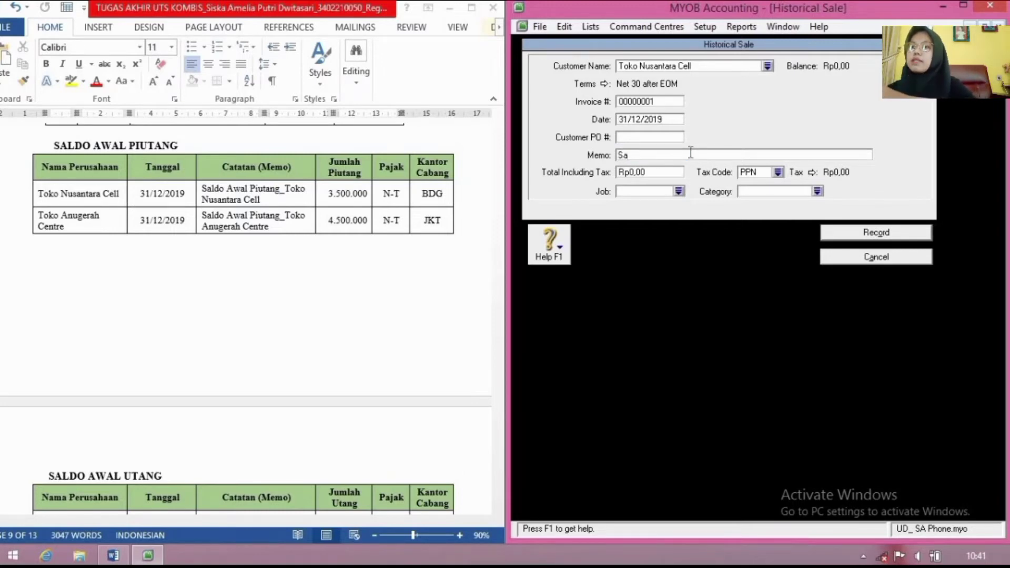
{"action": "type", "text": "ldo Awal"}
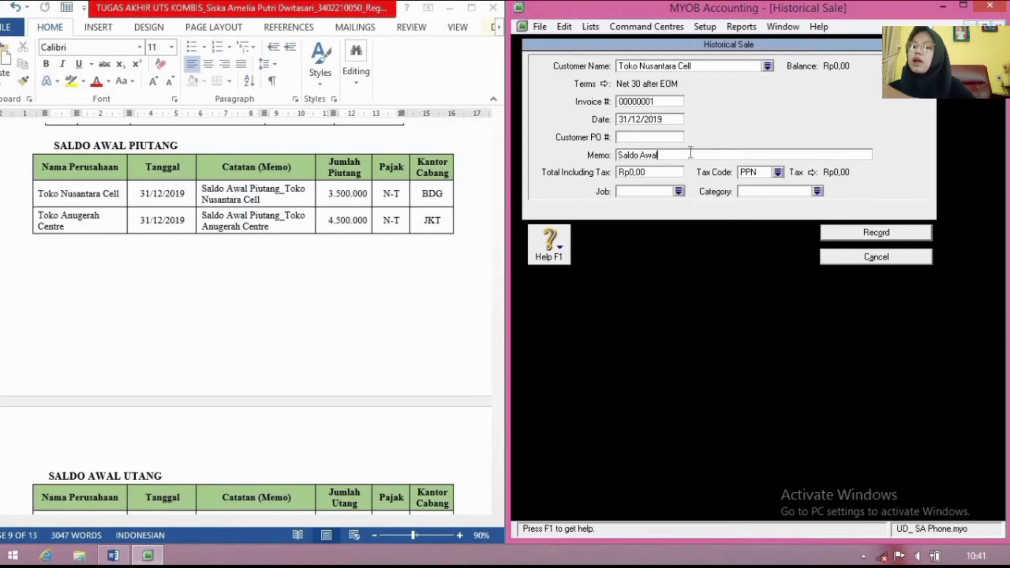
{"action": "type", "text": " Piutan"}
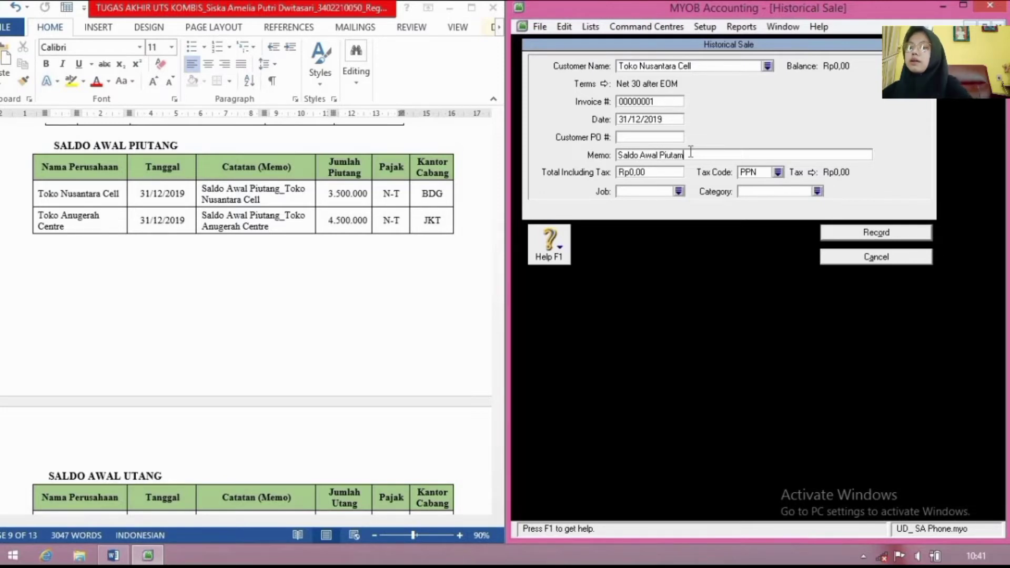
{"action": "type", "text": "g"}
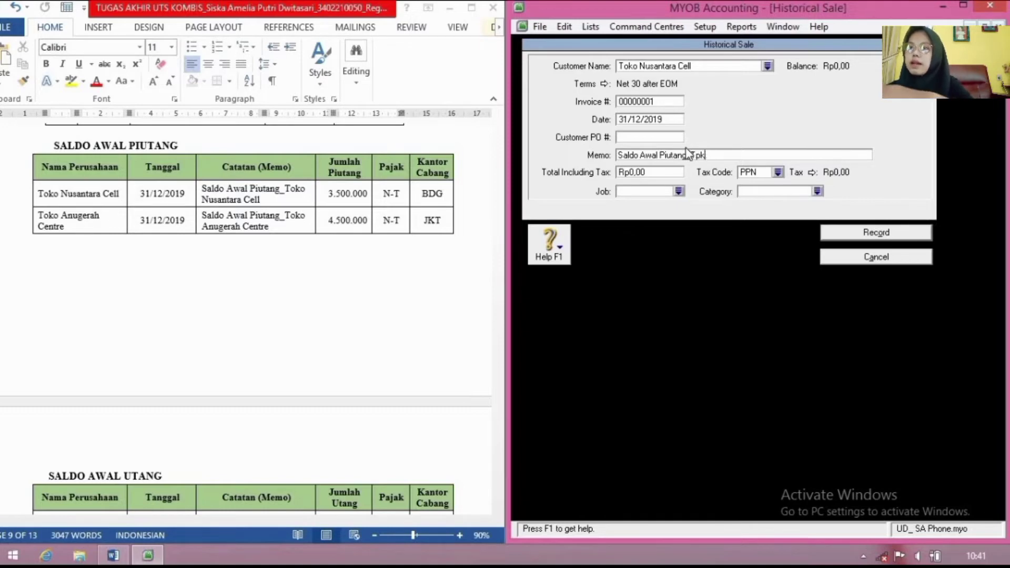
{"action": "type", "text": "_Tok"}
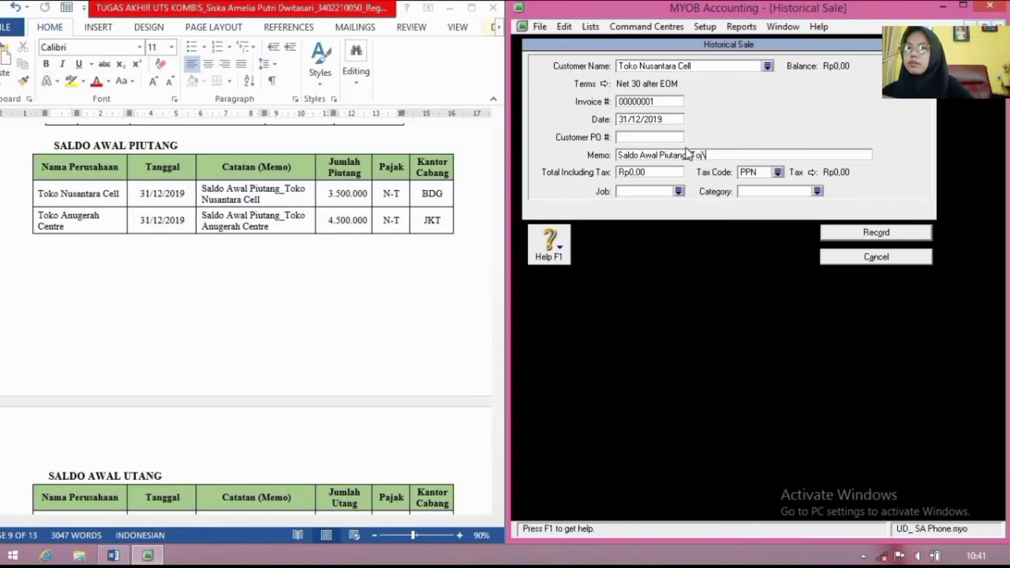
{"action": "type", "text": "o "}
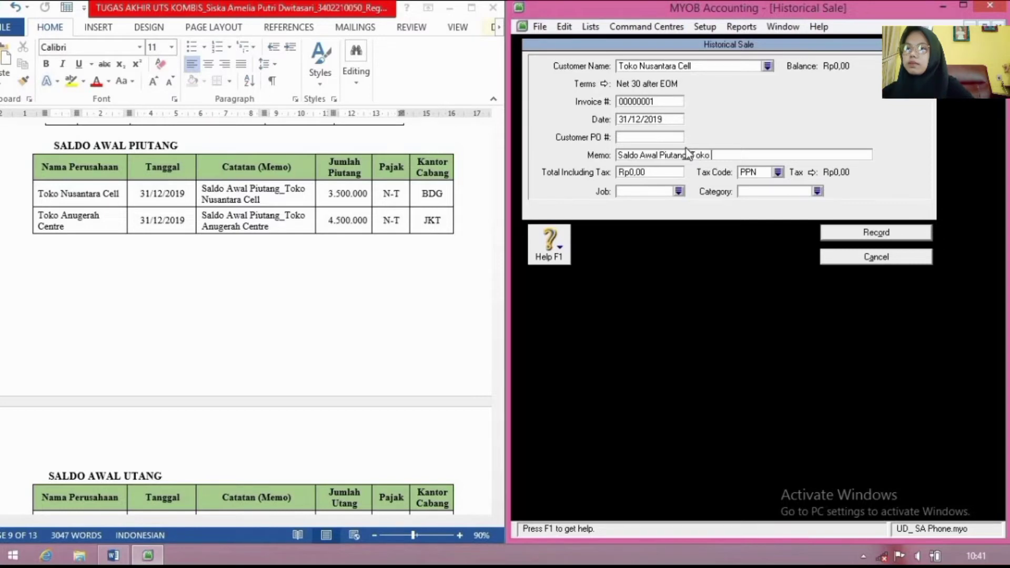
{"action": "type", "text": "Nusantara "}
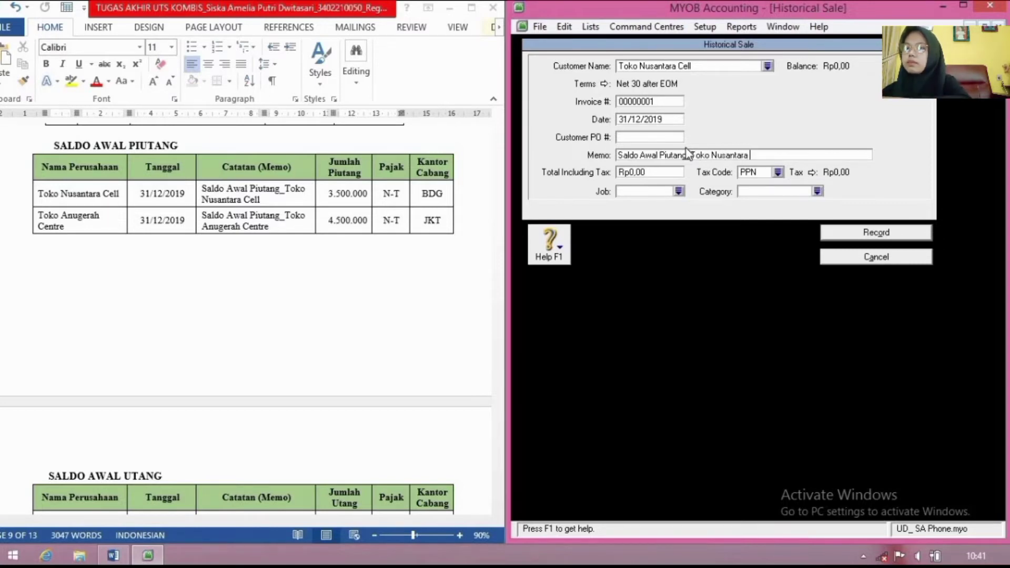
{"action": "type", "text": "Cell"}
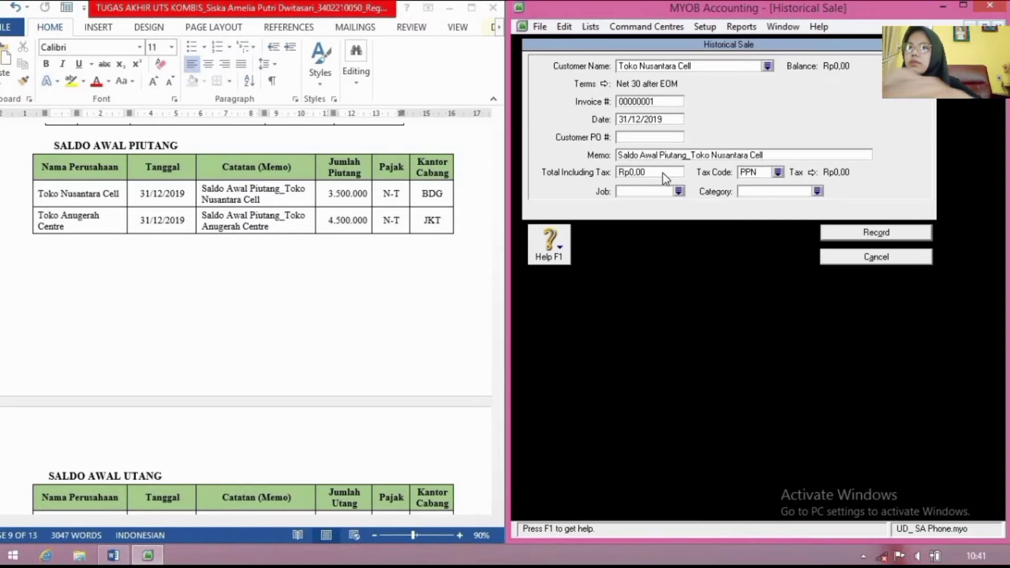
{"action": "left_click", "coordinate": [666, 174]}
{"action": "type", "text": "3500000"}
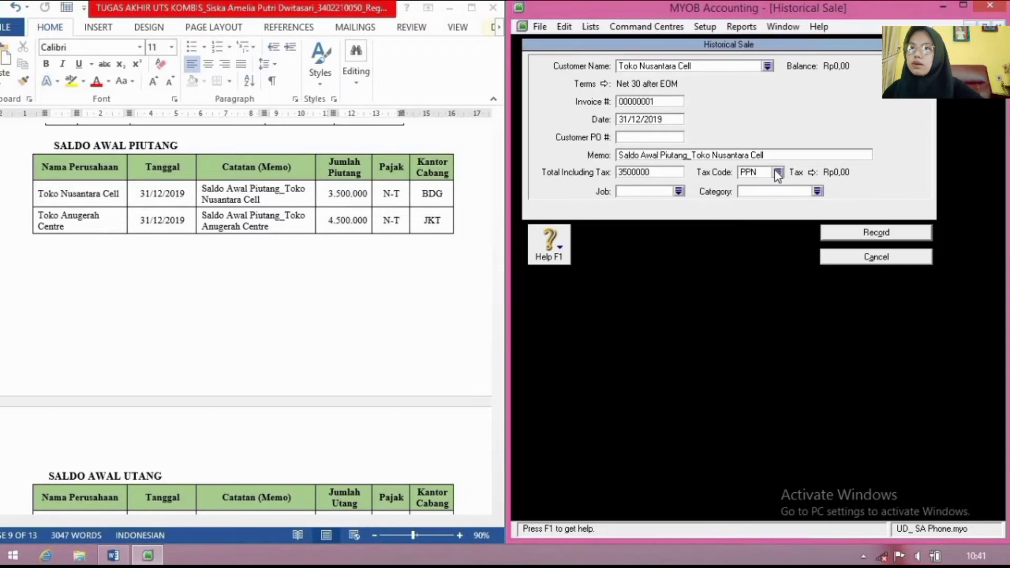
Step: Apply tax code N-T and category BDG, record the sale, and acknowledge the cash-basis notice
{"action": "left_click", "coordinate": [778, 173]}
{"action": "left_click", "coordinate": [747, 246]}
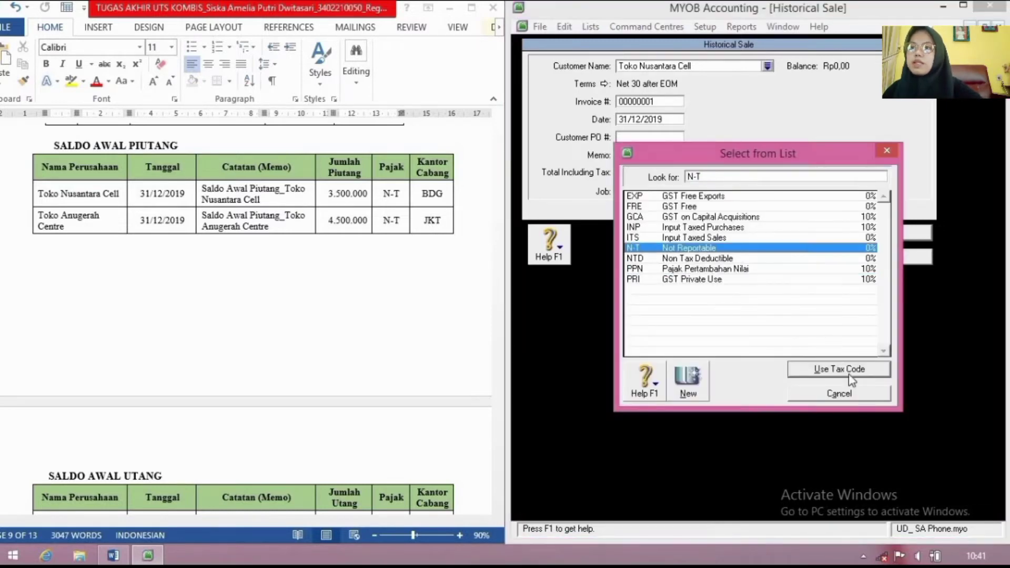
{"action": "left_click", "coordinate": [847, 373]}
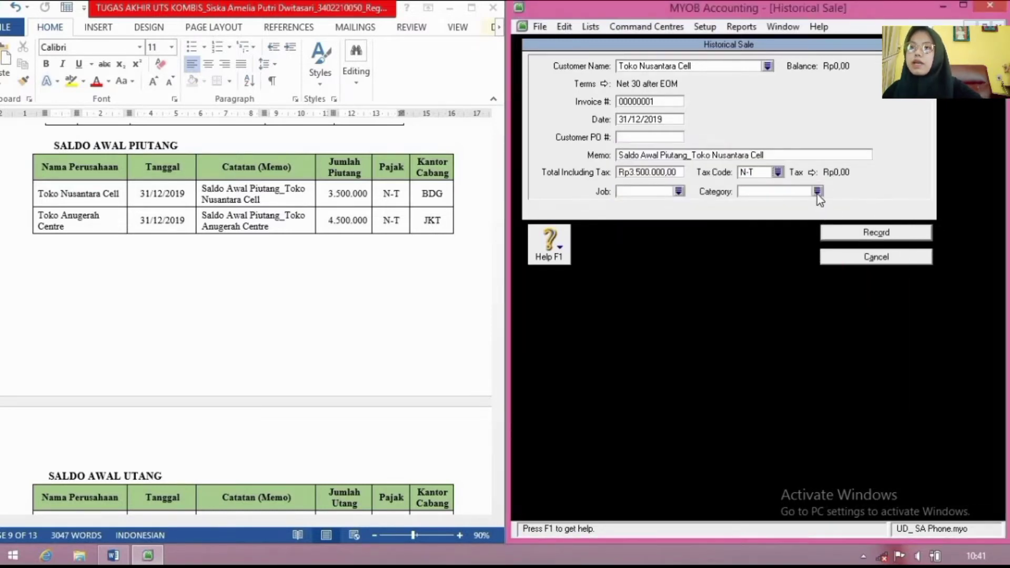
{"action": "left_click", "coordinate": [817, 193]}
{"action": "left_click", "coordinate": [830, 372]}
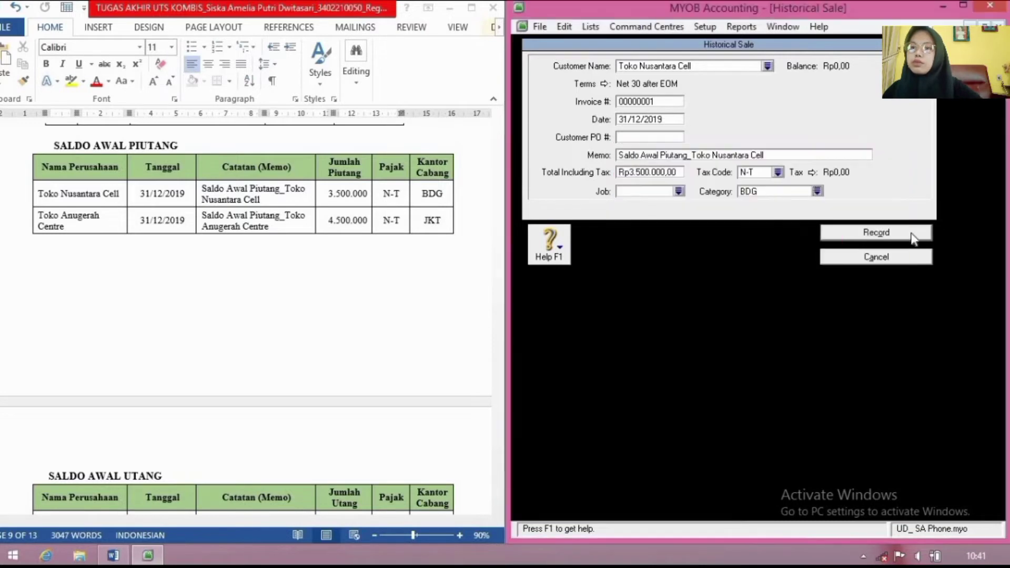
{"action": "left_click", "coordinate": [913, 237]}
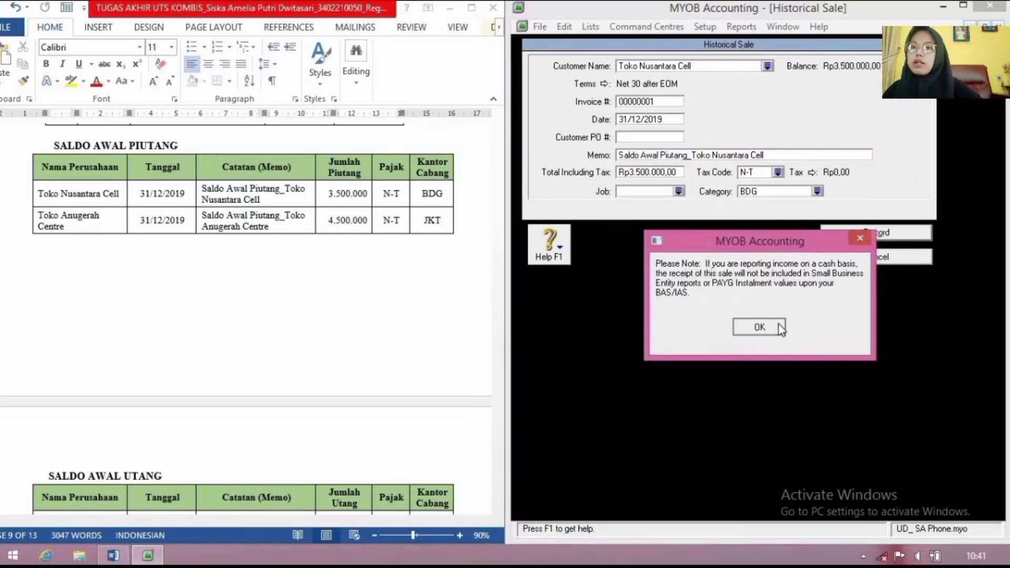
{"action": "left_click", "coordinate": [780, 324]}
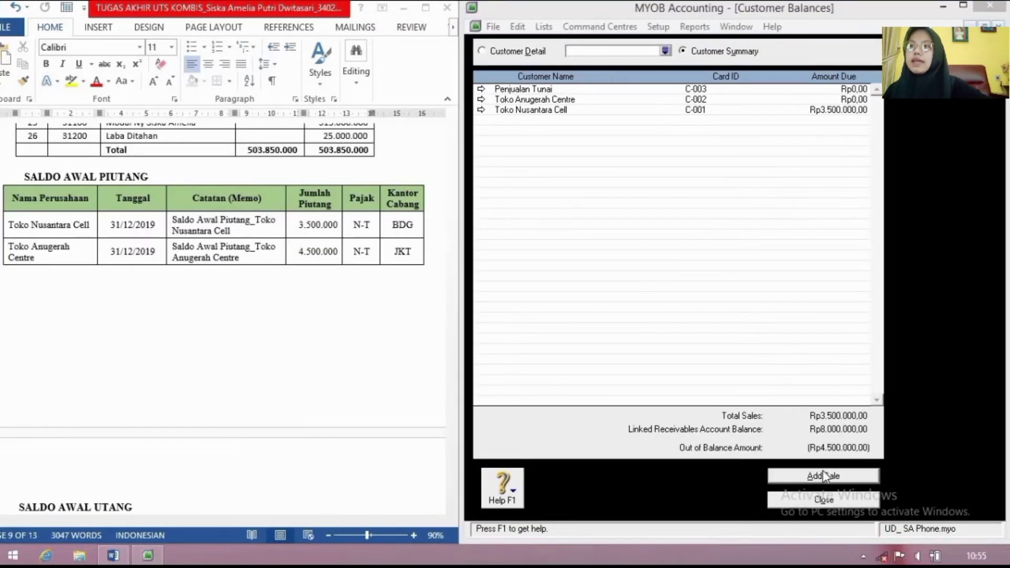
Step: Start another historical sale for customer Toko Anugerah Centre
{"action": "left_click", "coordinate": [825, 476]}
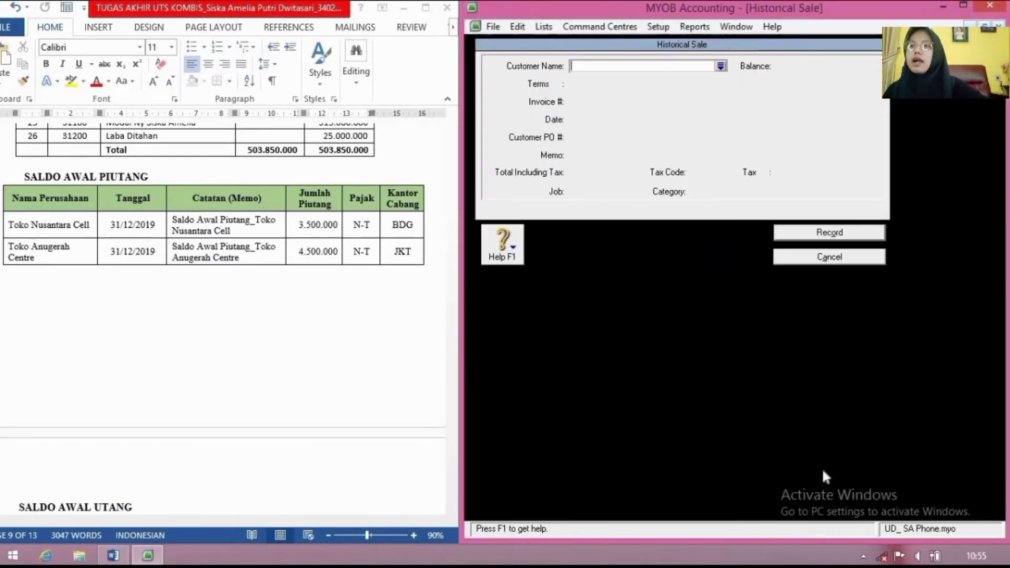
{"action": "left_click", "coordinate": [721, 66]}
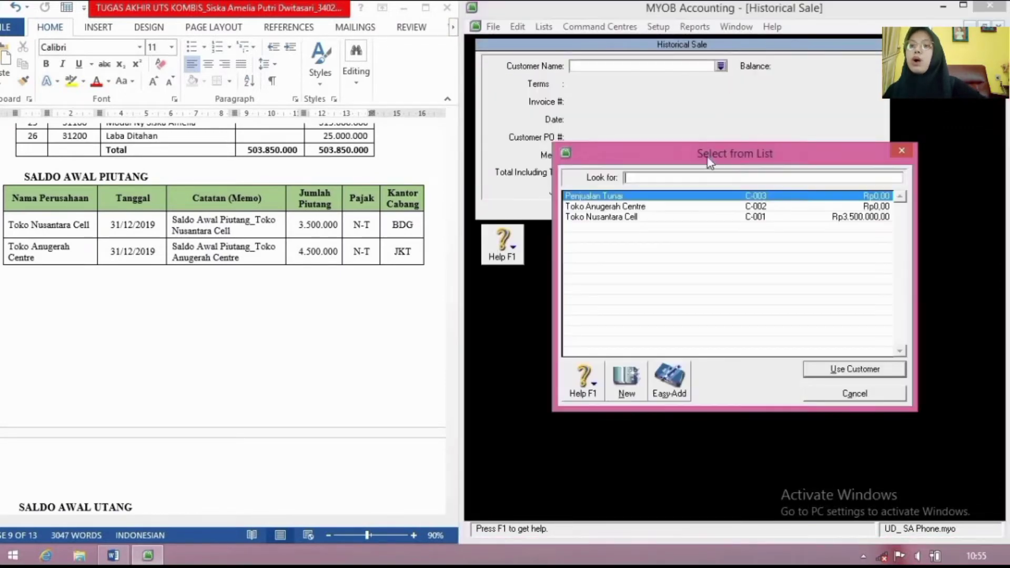
{"action": "left_click", "coordinate": [683, 209]}
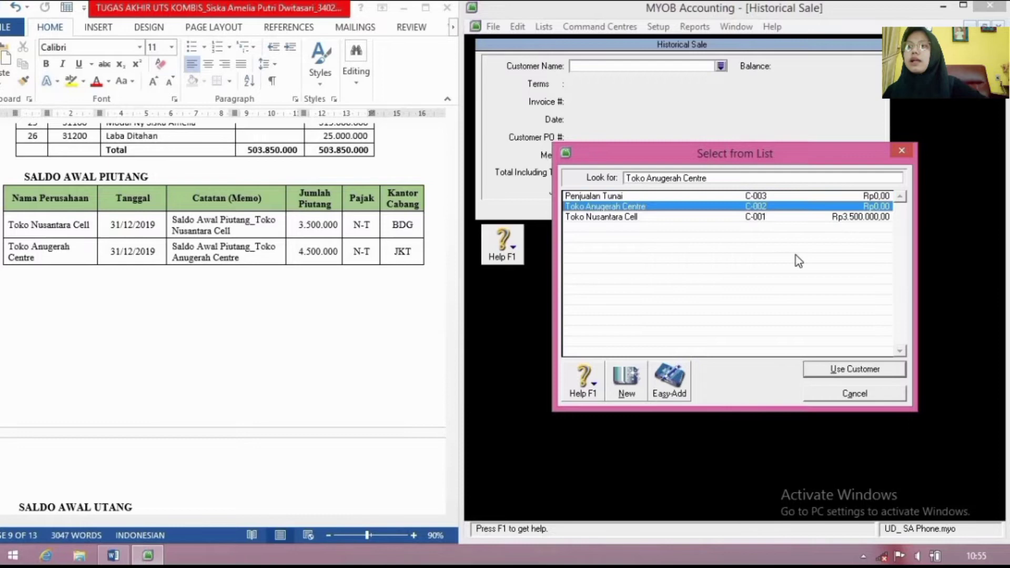
{"action": "left_click", "coordinate": [855, 369]}
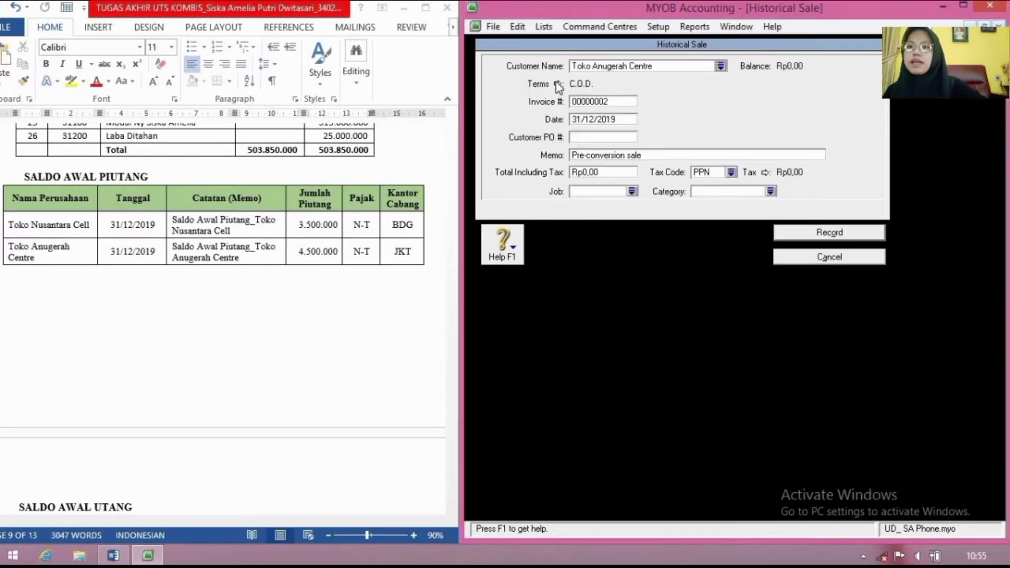
Step: Set the sale's credit terms to 30 days after end of month
{"action": "left_click", "coordinate": [558, 84]}
{"action": "left_click", "coordinate": [872, 184]}
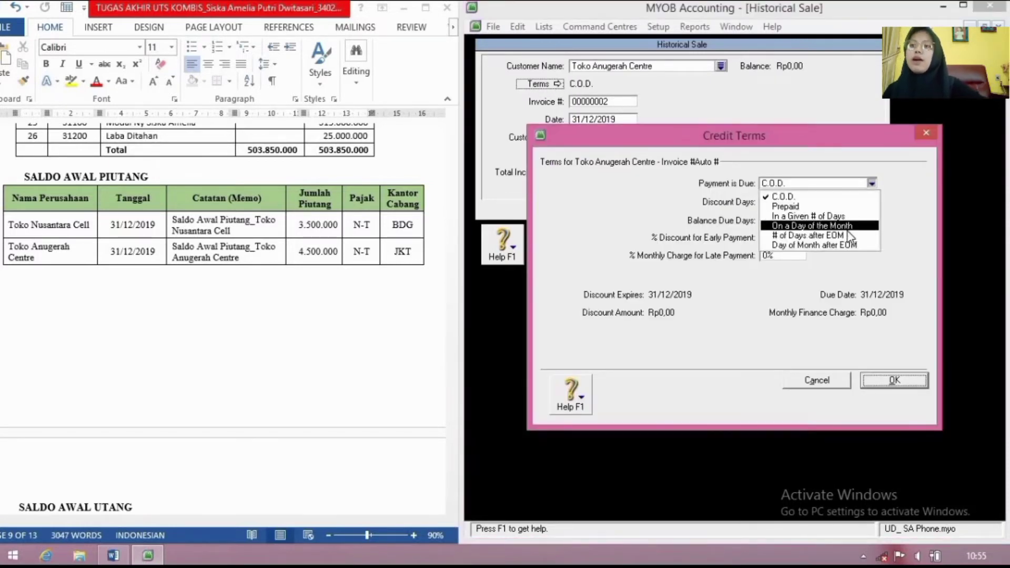
{"action": "left_click", "coordinate": [848, 232]}
{"action": "left_click", "coordinate": [790, 223]}
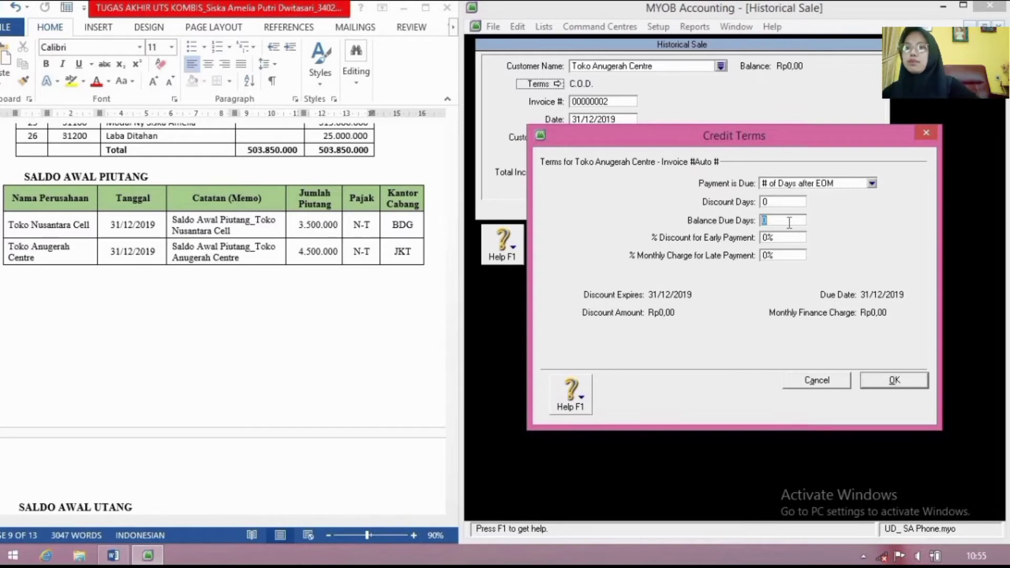
{"action": "type", "text": "30"}
{"action": "left_click", "coordinate": [893, 380]}
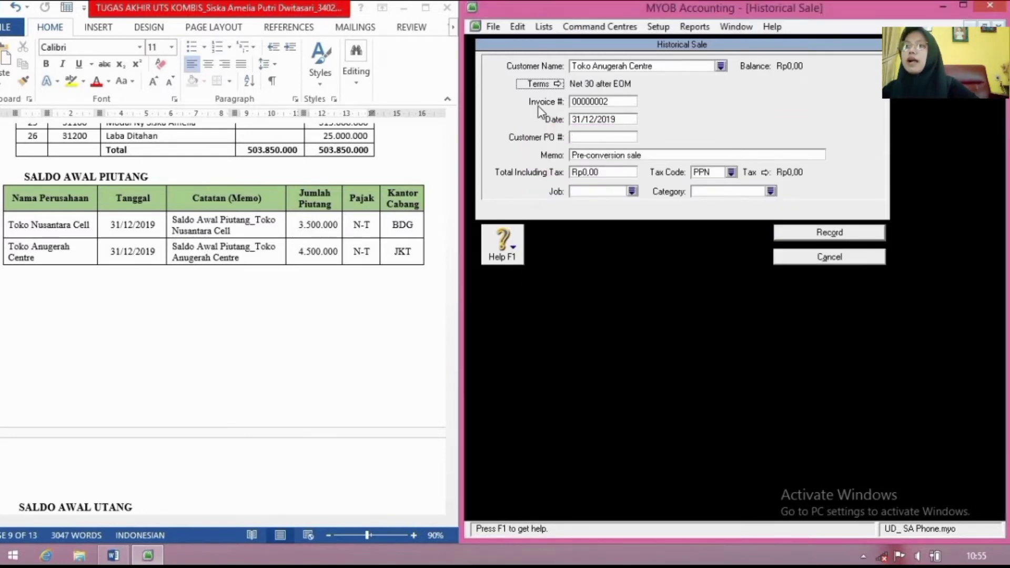
Step: Enter memo 'Saldo Awal Piutang_Toko Anuge…' and total 4.500.000
{"action": "left_click", "coordinate": [660, 154]}
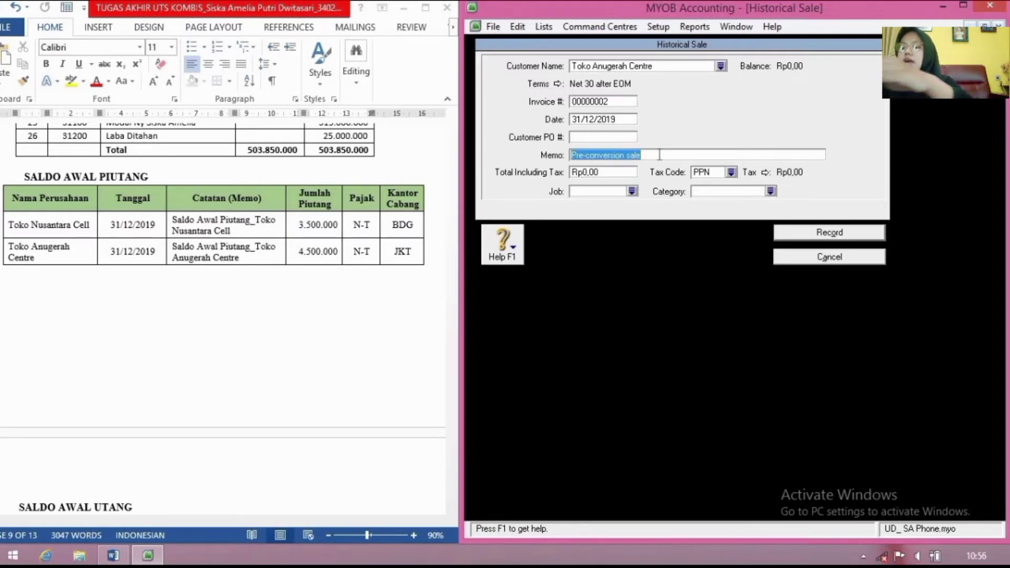
{"action": "type", "text": "Saldo Awal"}
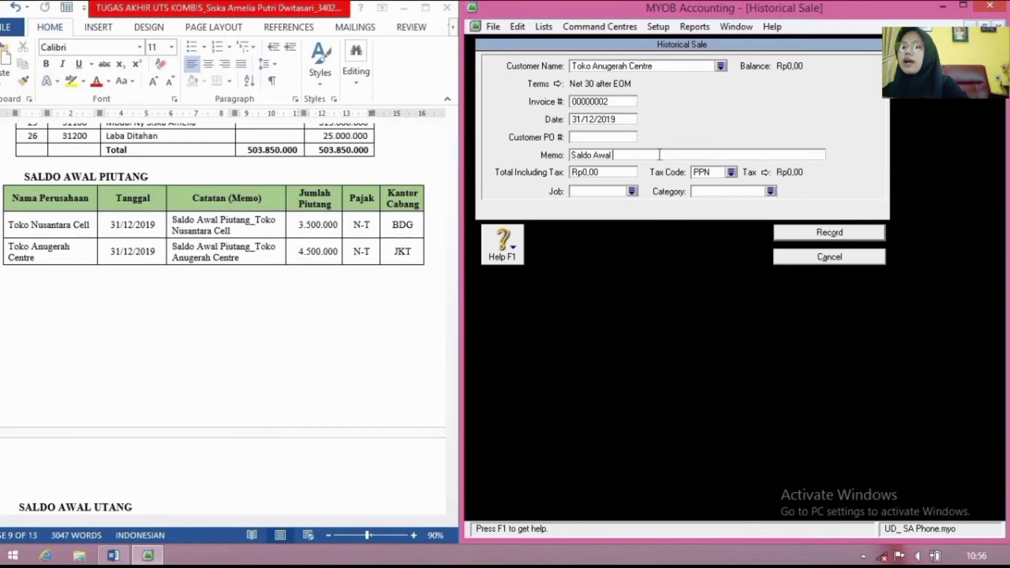
{"action": "type", "text": " Piutang"}
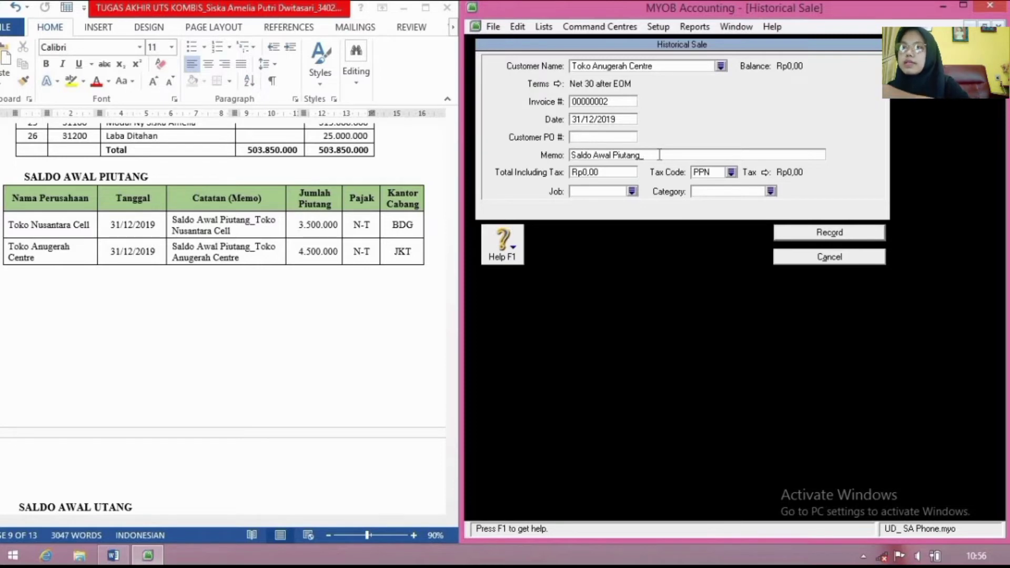
{"action": "type", "text": "_Toko "}
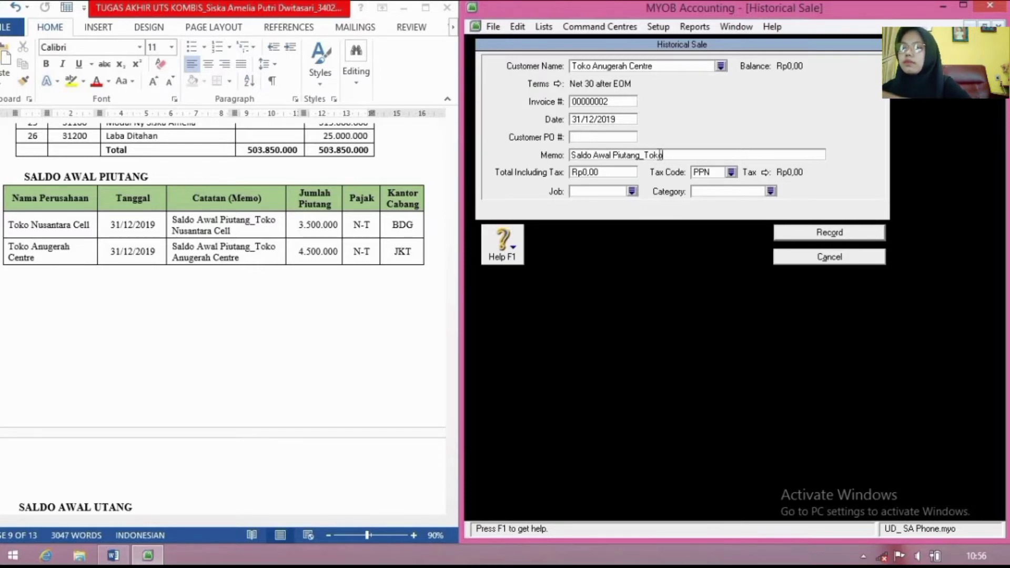
{"action": "type", "text": "Anugerah Centre"}
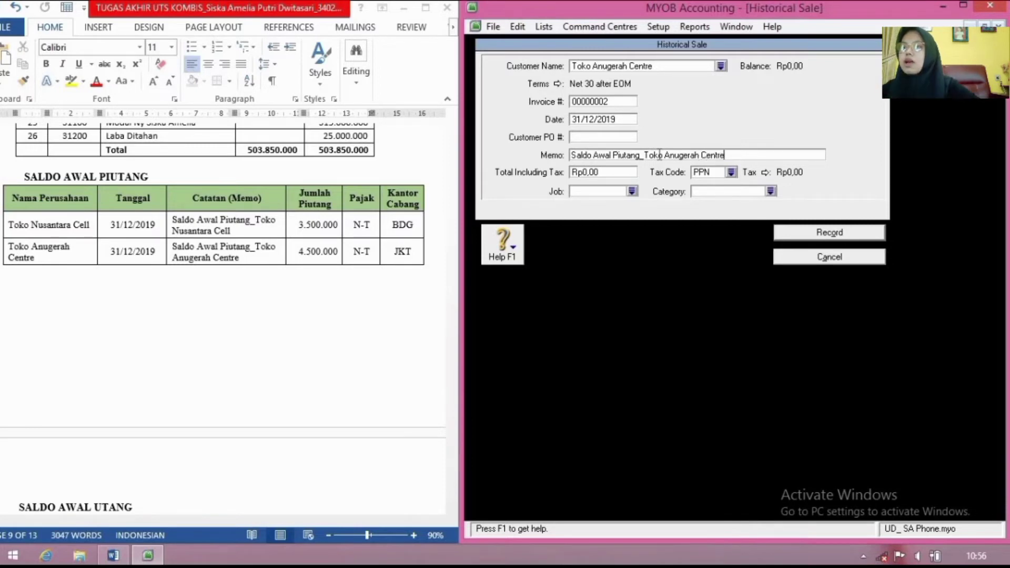
{"action": "left_click", "coordinate": [622, 169]}
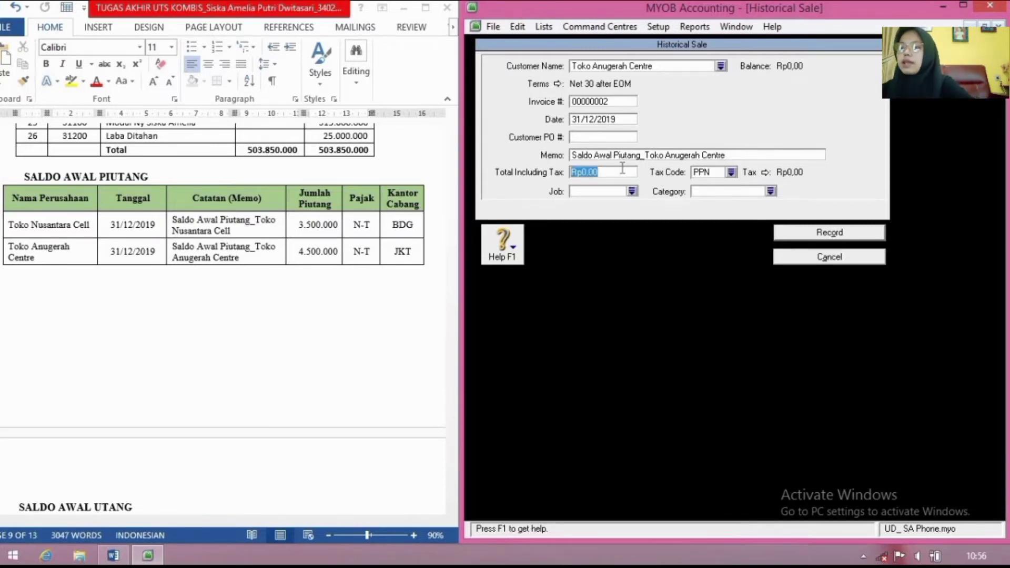
{"action": "type", "text": "4500000"}
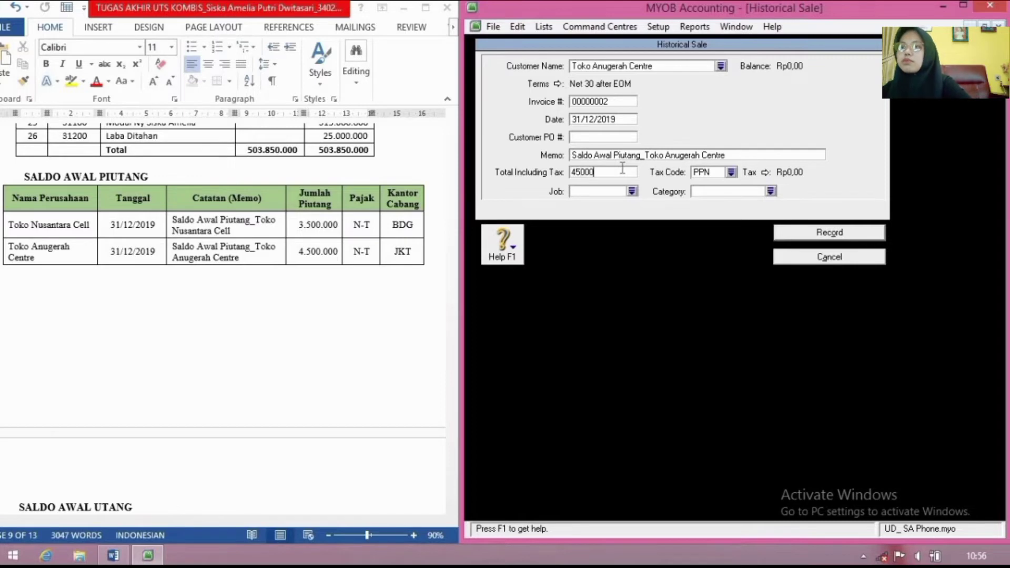
Step: Apply tax code N-T and category JKT, record the sale, and dismiss both messages
{"action": "left_click", "coordinate": [731, 172]}
{"action": "type", "text": "N-T"}
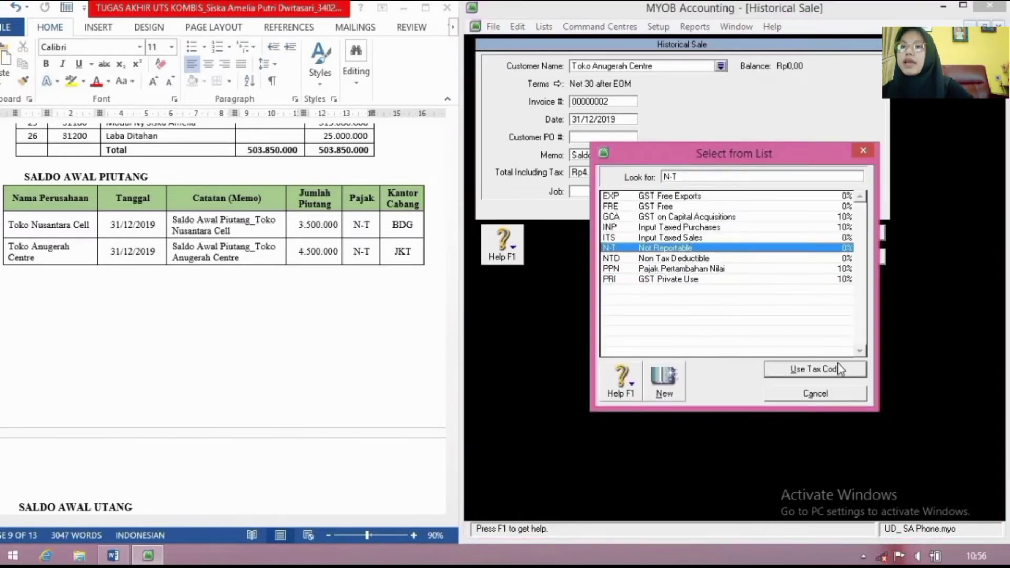
{"action": "left_click", "coordinate": [839, 370]}
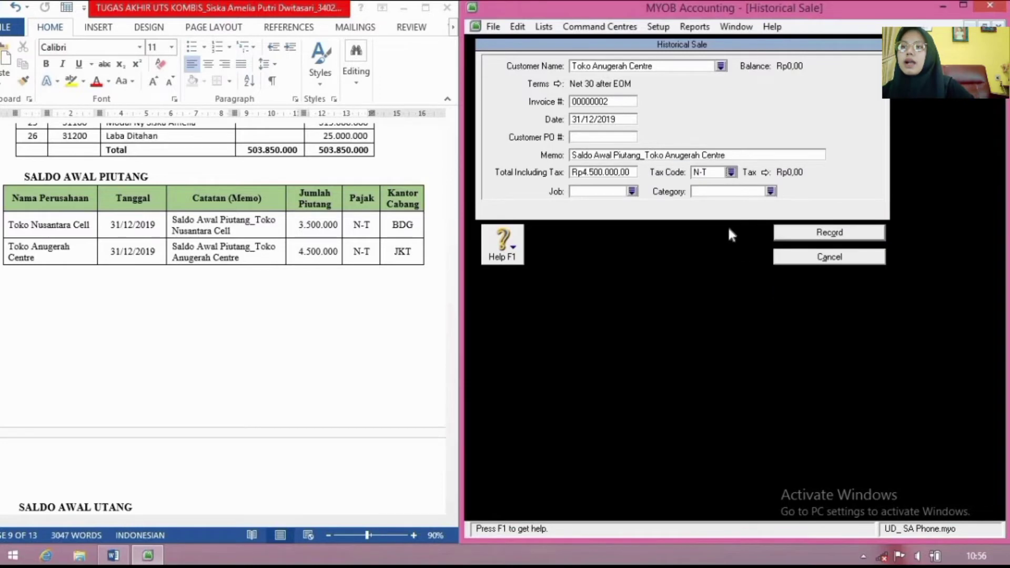
{"action": "left_click", "coordinate": [770, 192]}
{"action": "type", "text": "JKT"}
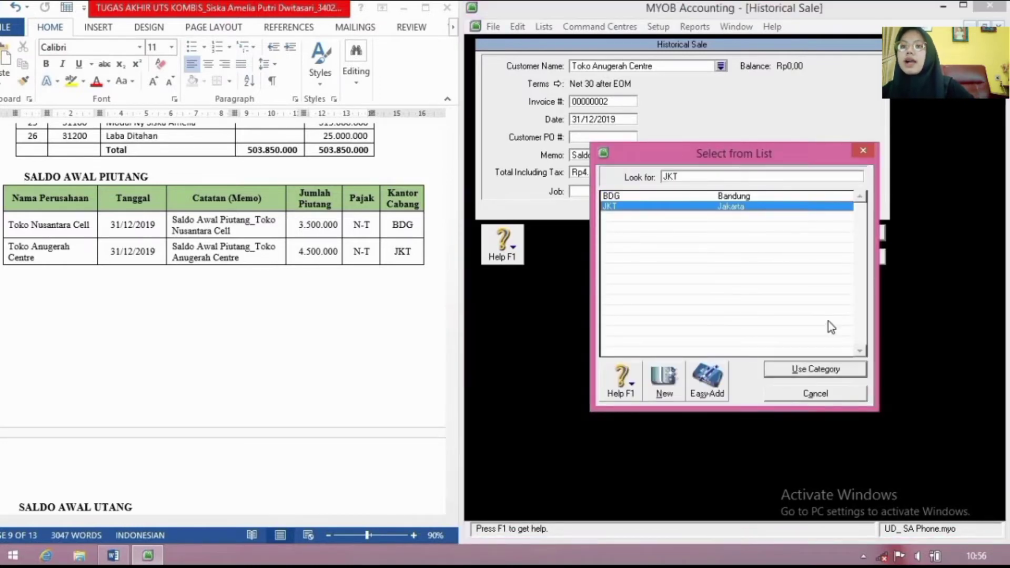
{"action": "left_click", "coordinate": [832, 369]}
{"action": "left_click", "coordinate": [813, 234]}
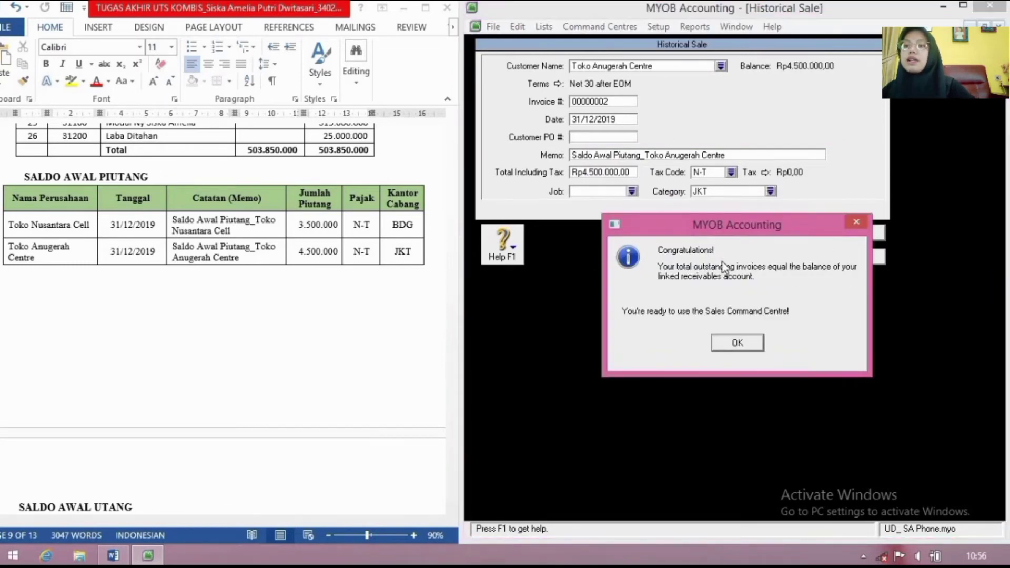
{"action": "left_click", "coordinate": [738, 343]}
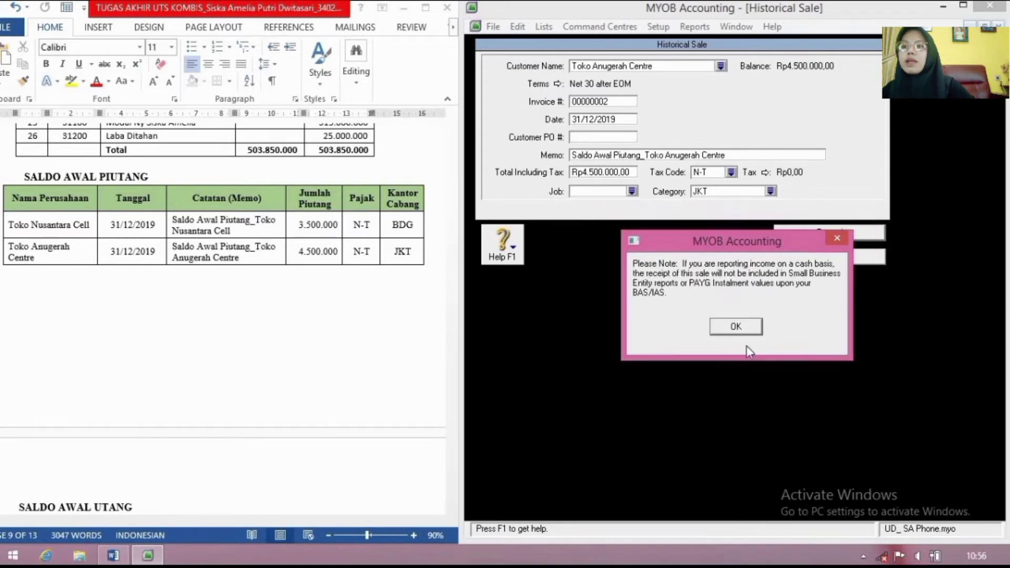
{"action": "left_click", "coordinate": [734, 325]}
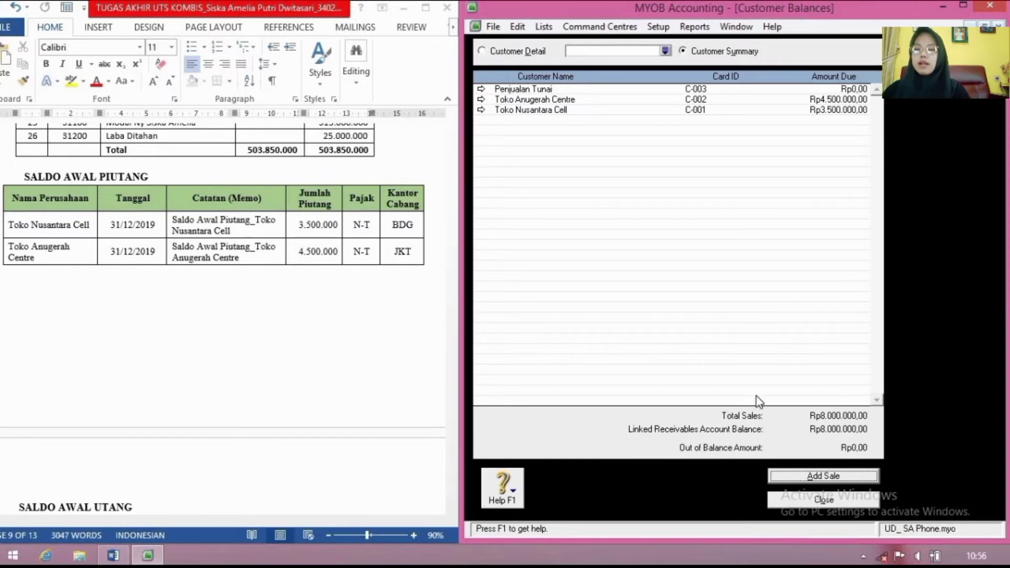
Step: Close the customer balances summary and open the supplier opening balances
{"action": "left_click", "coordinate": [817, 500]}
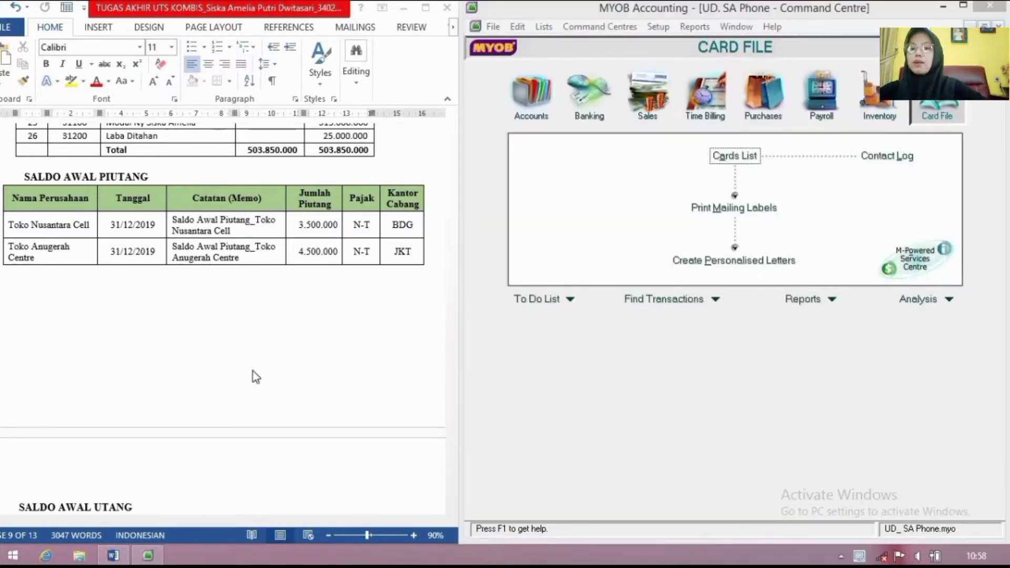
{"action": "scroll", "coordinate": [258, 373], "scroll_direction": "down", "scroll_amount": 5}
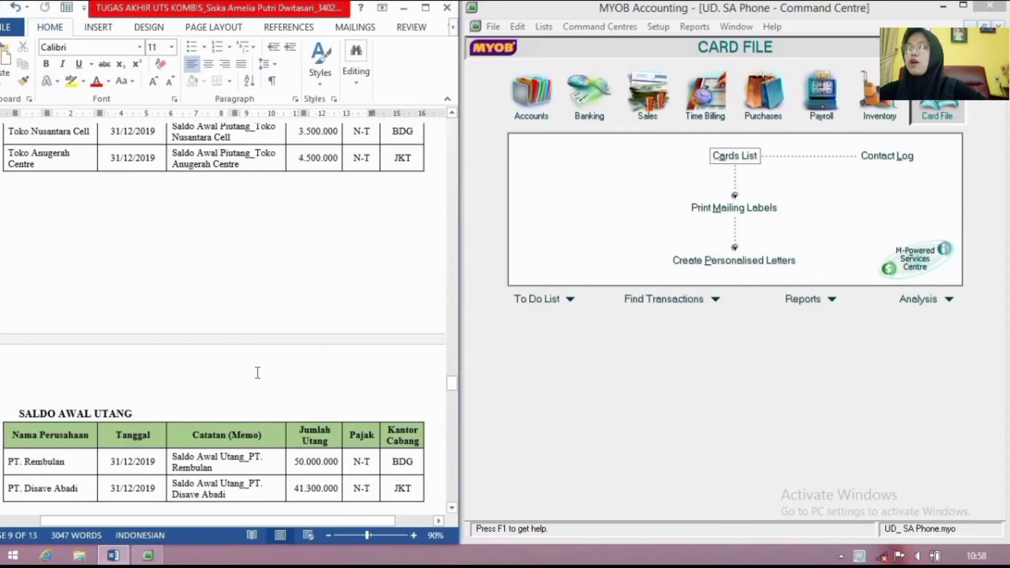
{"action": "left_click", "coordinate": [664, 27]}
{"action": "mouse_move", "coordinate": [686, 59]}
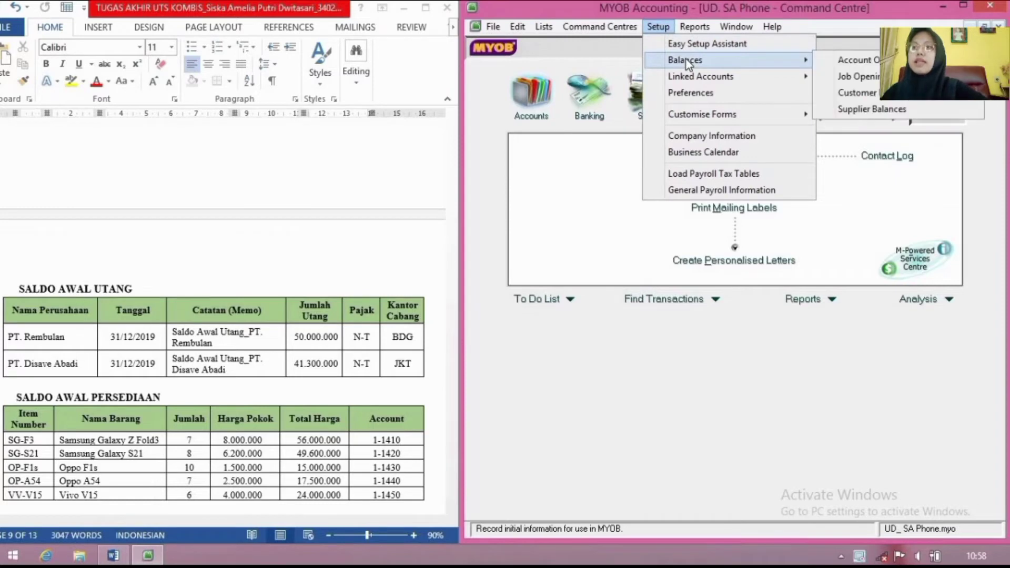
{"action": "left_click", "coordinate": [854, 109]}
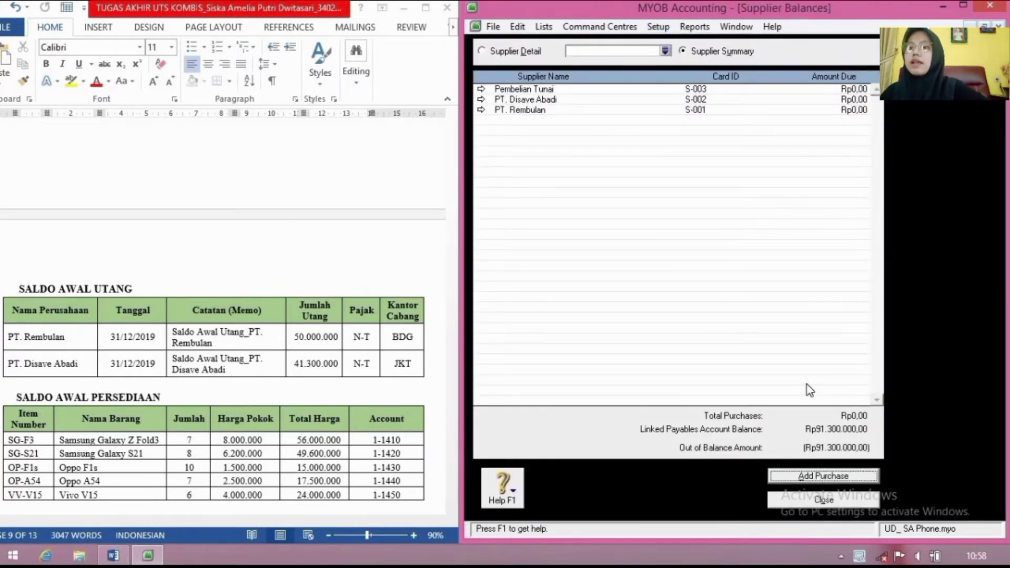
Step: Start a historical purchase for PT. Rembulan with Net 30 after EOM terms
{"action": "left_click", "coordinate": [818, 477]}
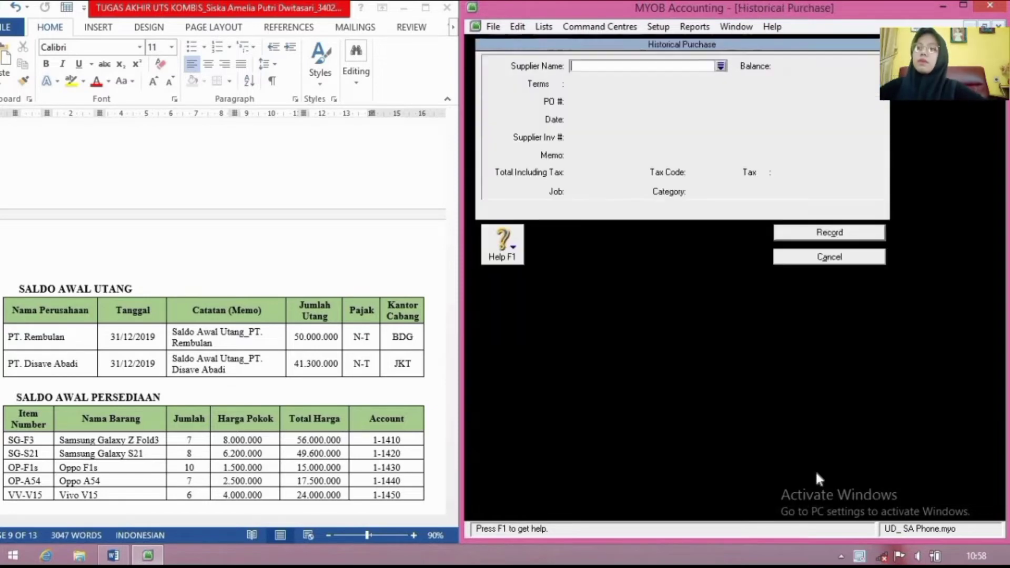
{"action": "left_click", "coordinate": [721, 66]}
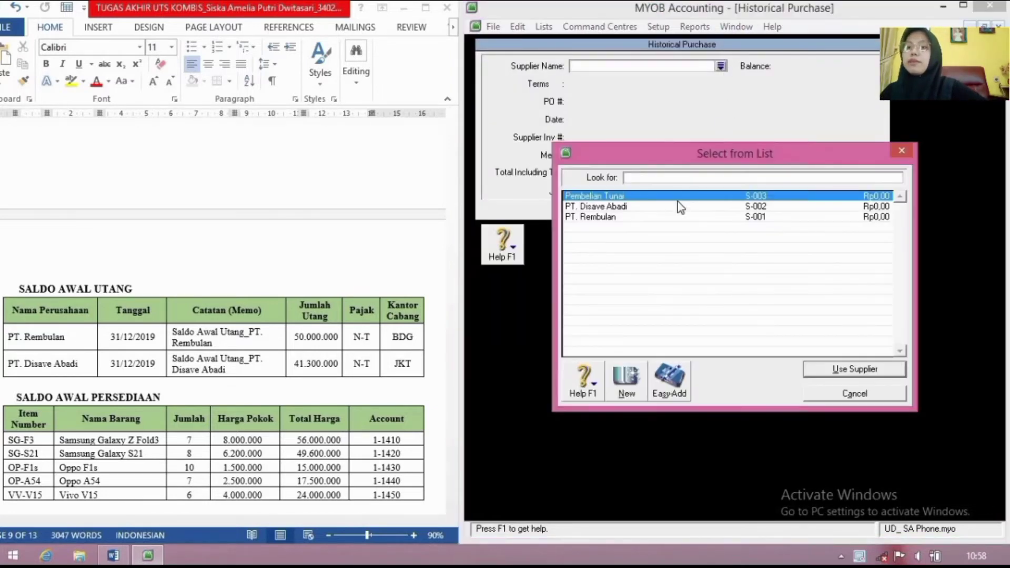
{"action": "left_click", "coordinate": [669, 217]}
{"action": "left_click", "coordinate": [851, 371]}
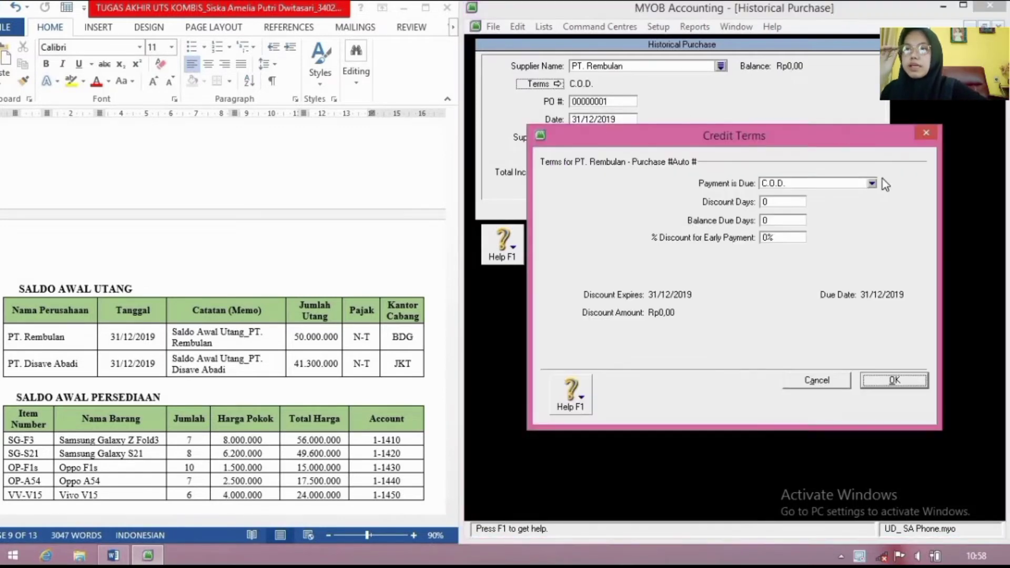
{"action": "left_click", "coordinate": [872, 183]}
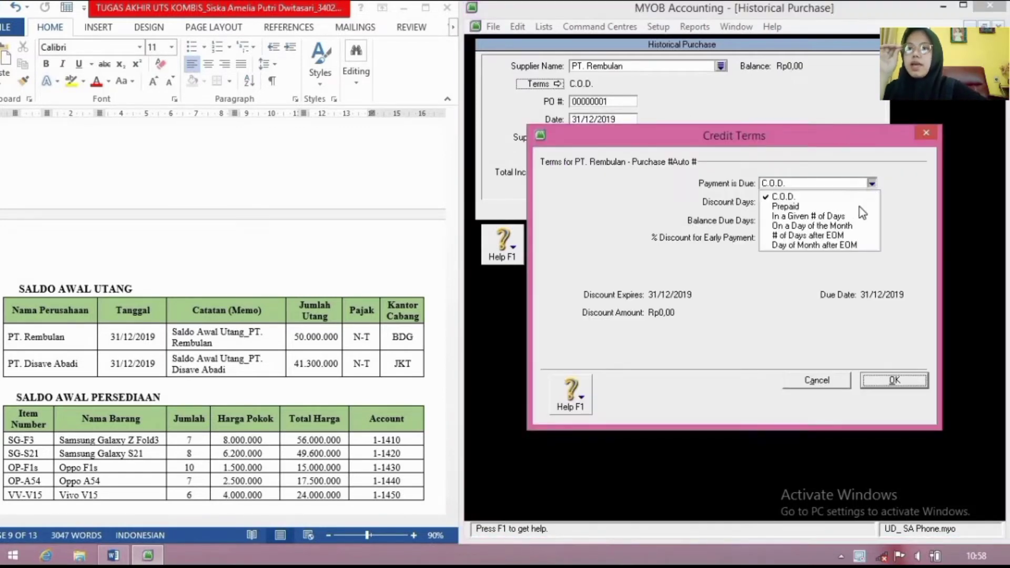
{"action": "left_click", "coordinate": [853, 235]}
{"action": "left_click", "coordinate": [794, 220]}
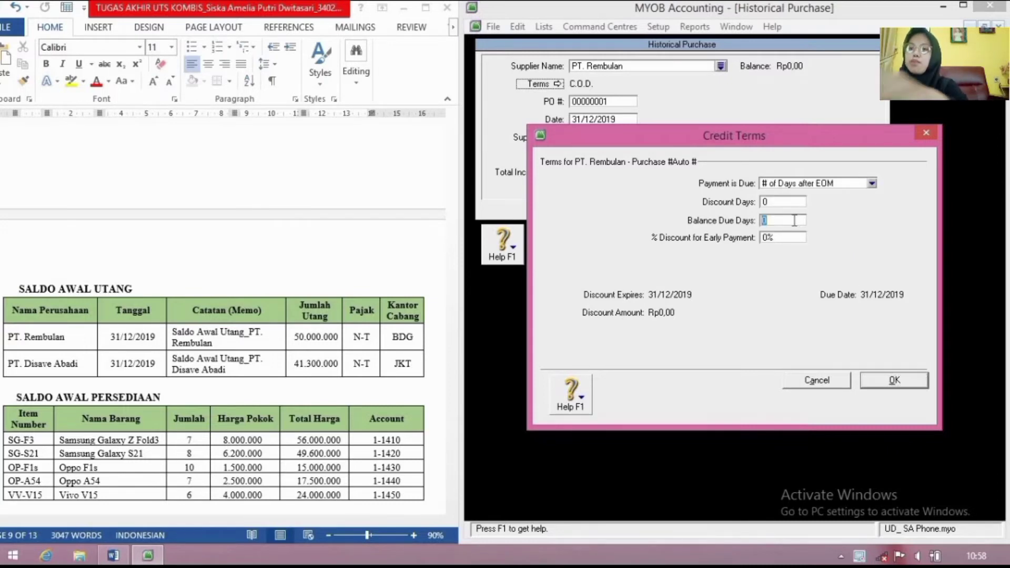
{"action": "type", "text": "30"}
{"action": "left_click", "coordinate": [901, 387]}
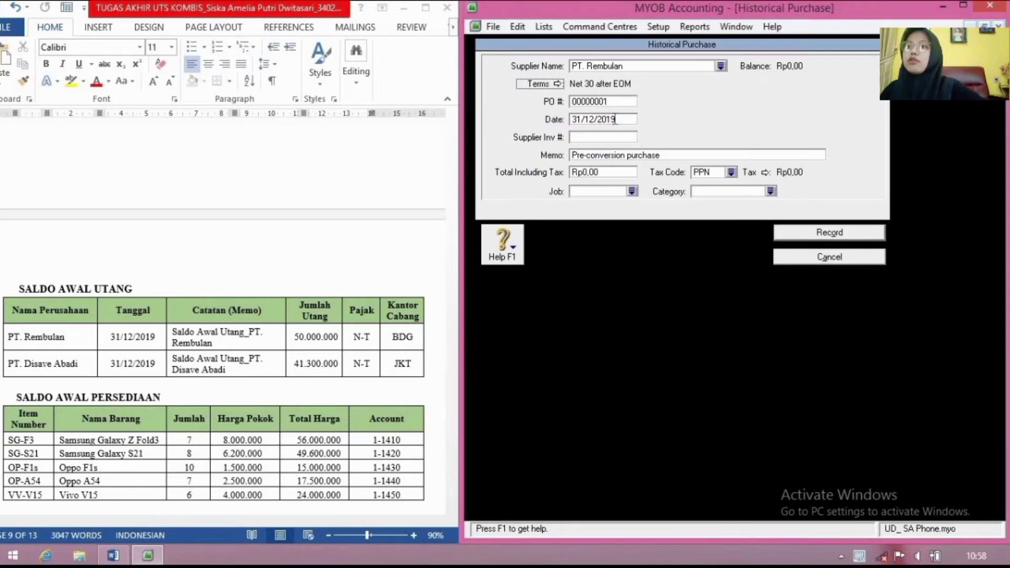
Step: Date it 31/12/2019, memo 'Saldo Awal Utang_PT. Remb', total 50000000
{"action": "left_click", "coordinate": [613, 120]}
{"action": "type", "text": "31/1"}
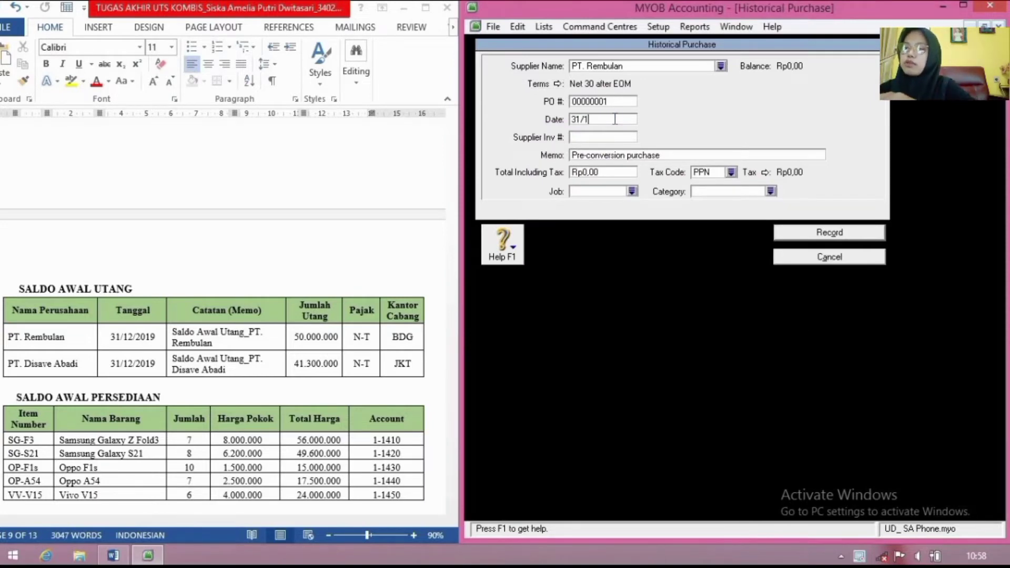
{"action": "type", "text": "2/2019"}
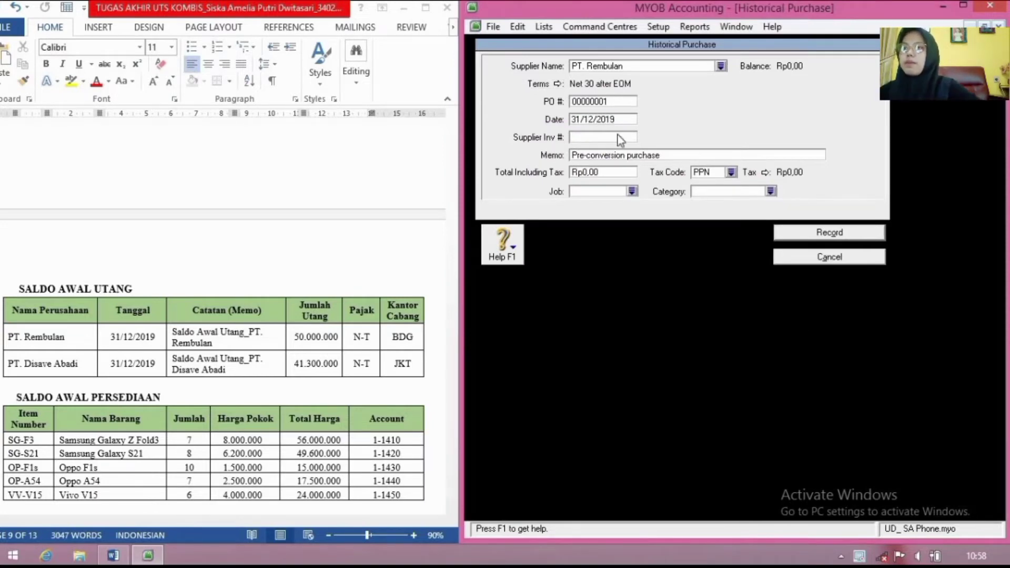
{"action": "left_click", "coordinate": [624, 153]}
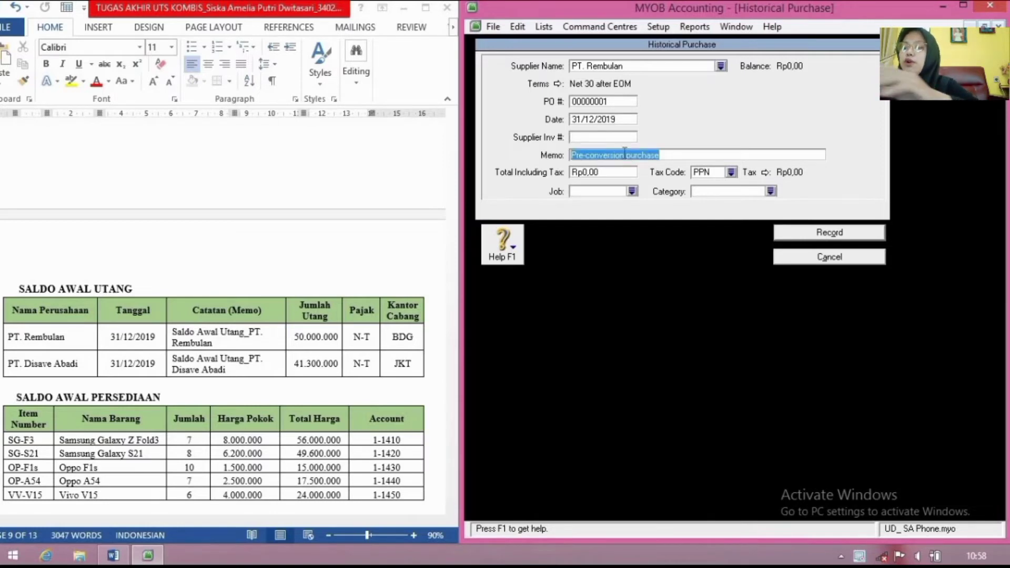
{"action": "type", "text": "Saldo Aw"}
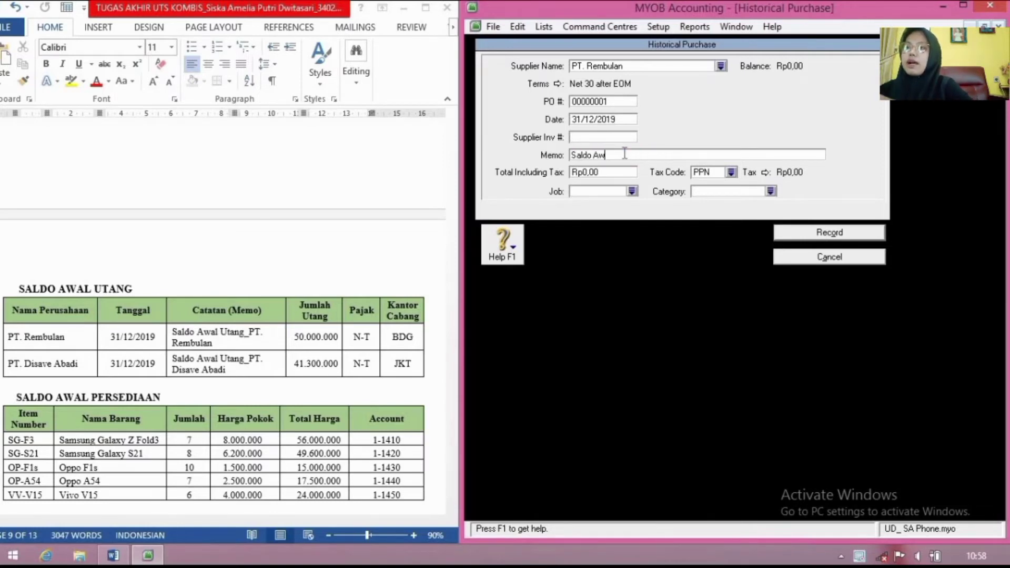
{"action": "type", "text": "al"}
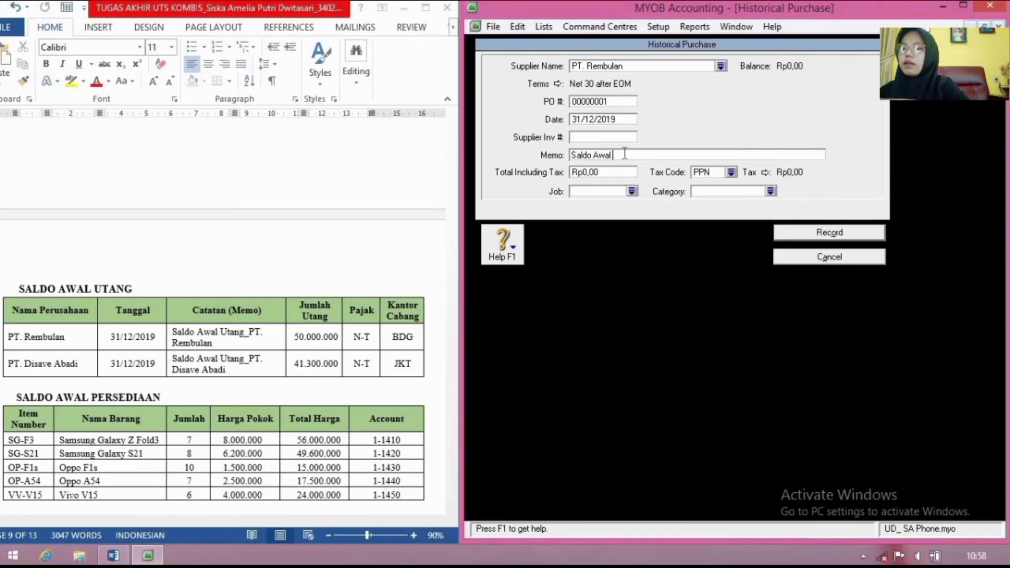
{"action": "type", "text": " Utang"}
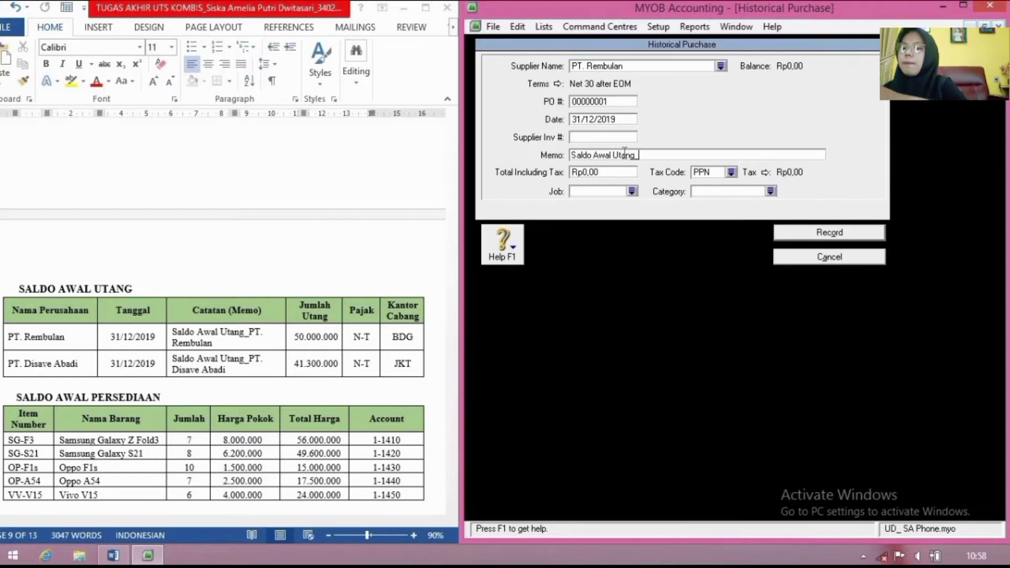
{"action": "type", "text": "_PT"}
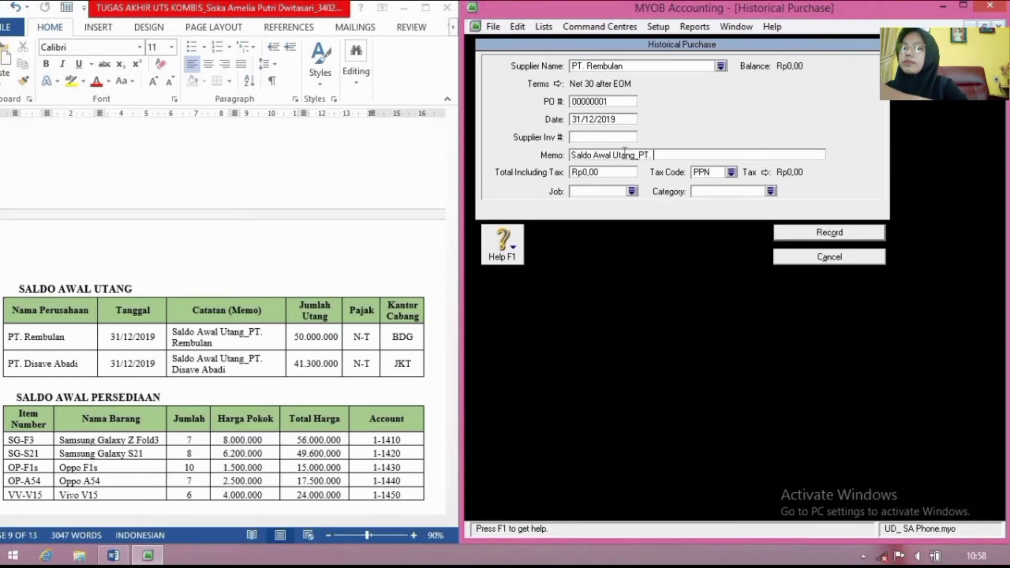
{"action": "type", "text": ". Rembulan"}
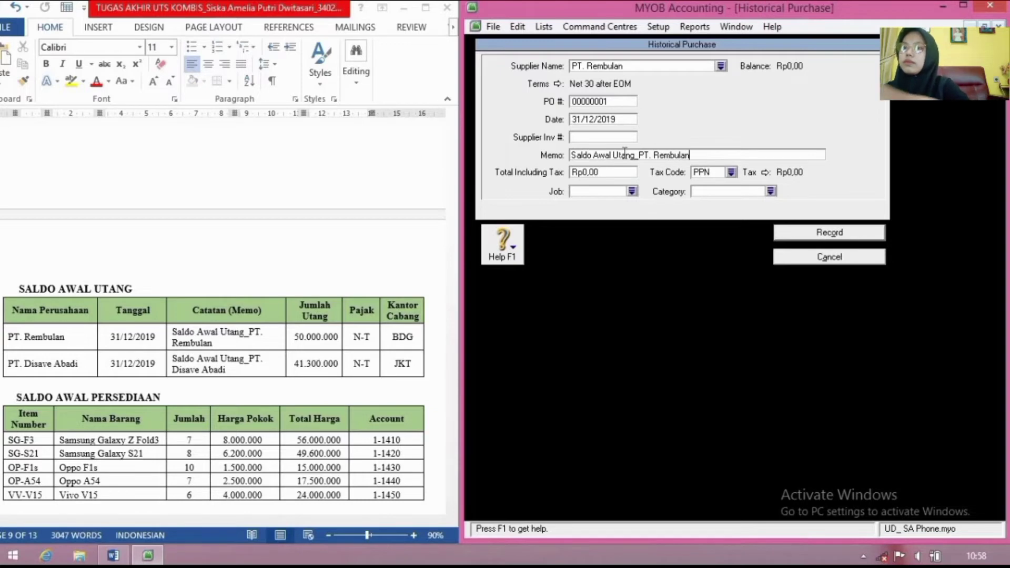
{"action": "left_click", "coordinate": [613, 173]}
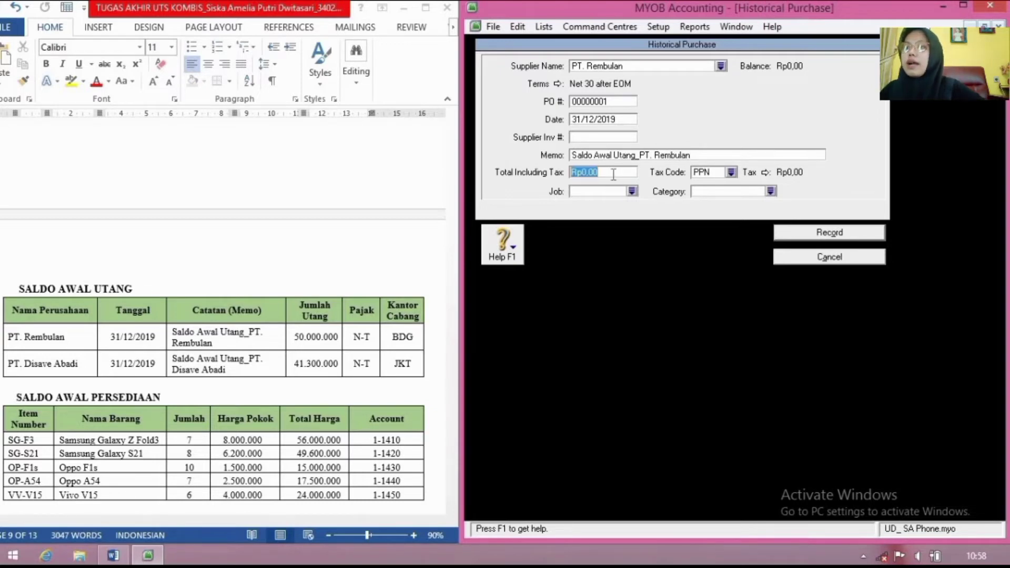
{"action": "type", "text": "500"}
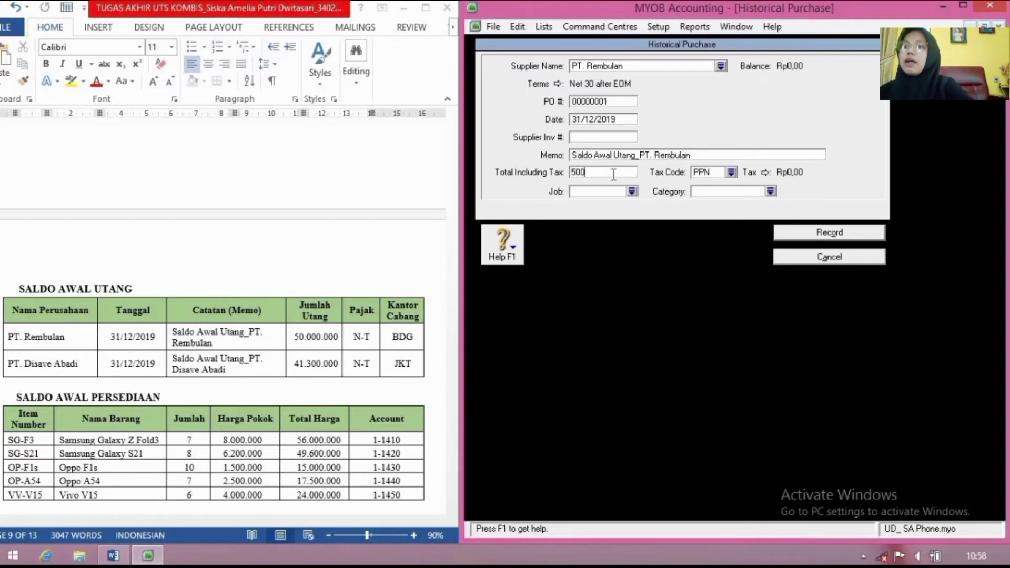
{"action": "type", "text": "00000"}
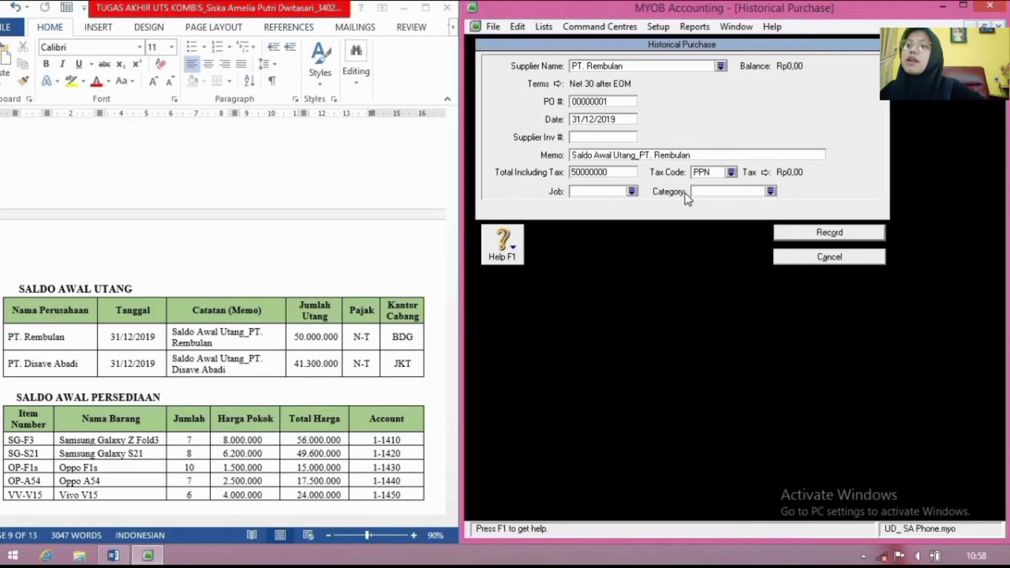
Step: Assign tax code N-T and category BDG, then record the purchase and acknowledge the notice
{"action": "left_click", "coordinate": [731, 173]}
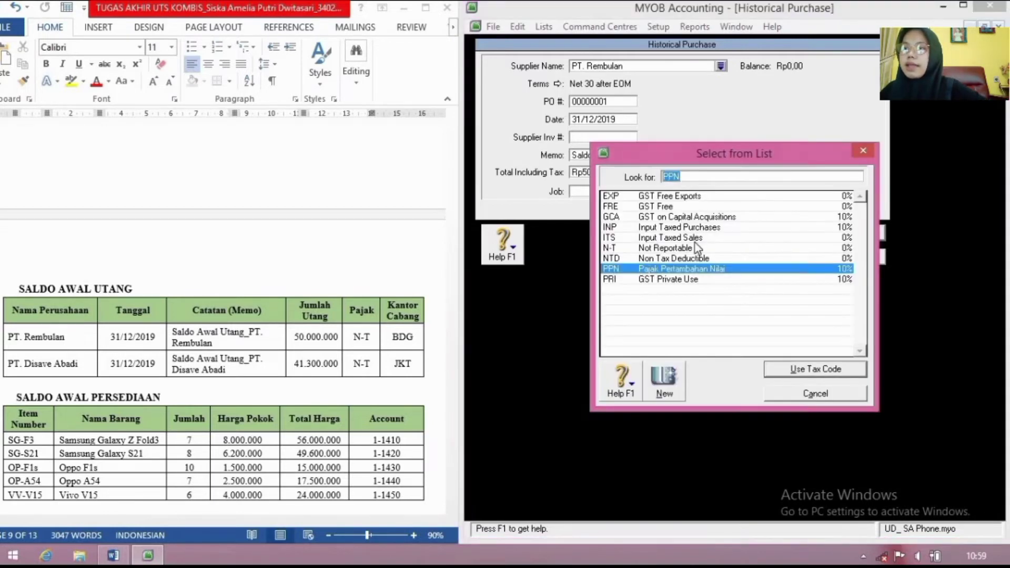
{"action": "left_click", "coordinate": [700, 238]}
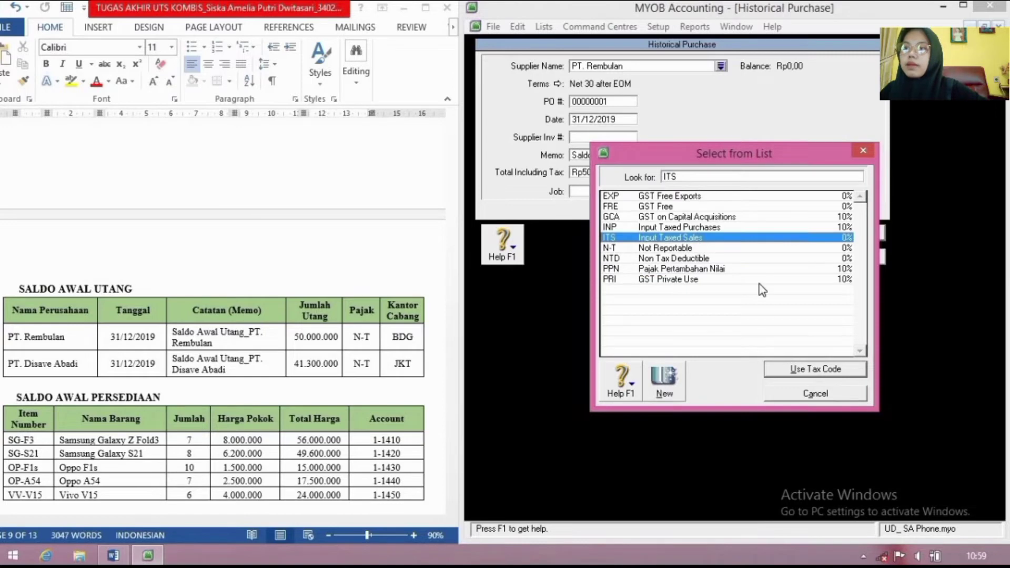
{"action": "left_click", "coordinate": [744, 249]}
{"action": "left_click", "coordinate": [844, 371]}
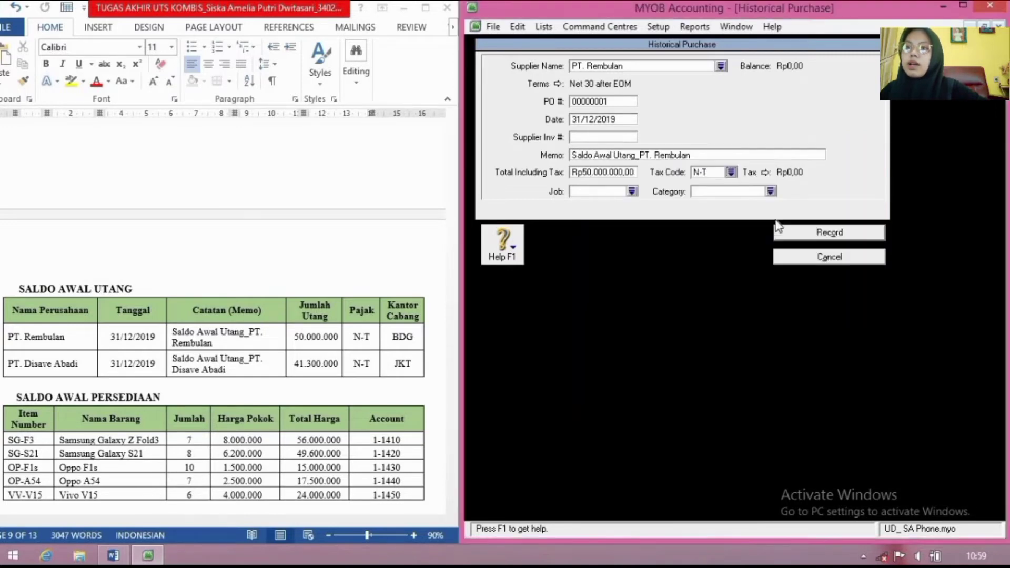
{"action": "left_click", "coordinate": [772, 192]}
{"action": "left_click", "coordinate": [769, 197]}
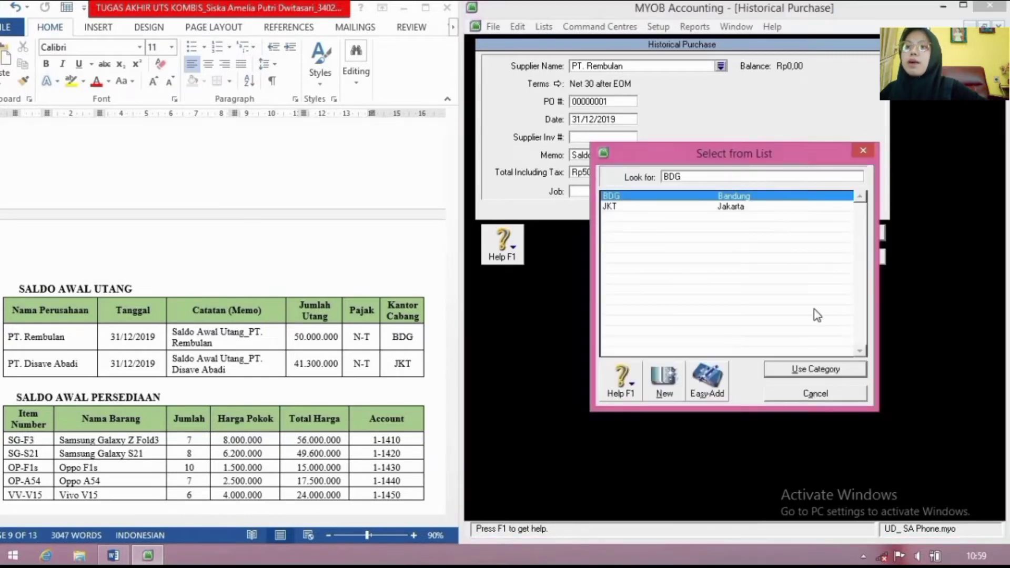
{"action": "left_click", "coordinate": [832, 369]}
{"action": "left_click", "coordinate": [821, 235]}
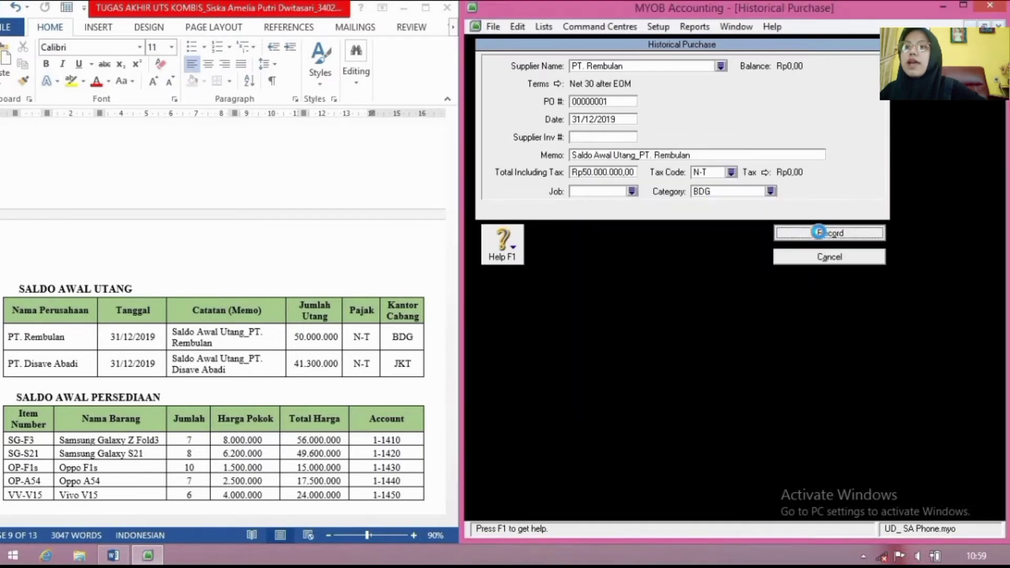
{"action": "left_click", "coordinate": [746, 325]}
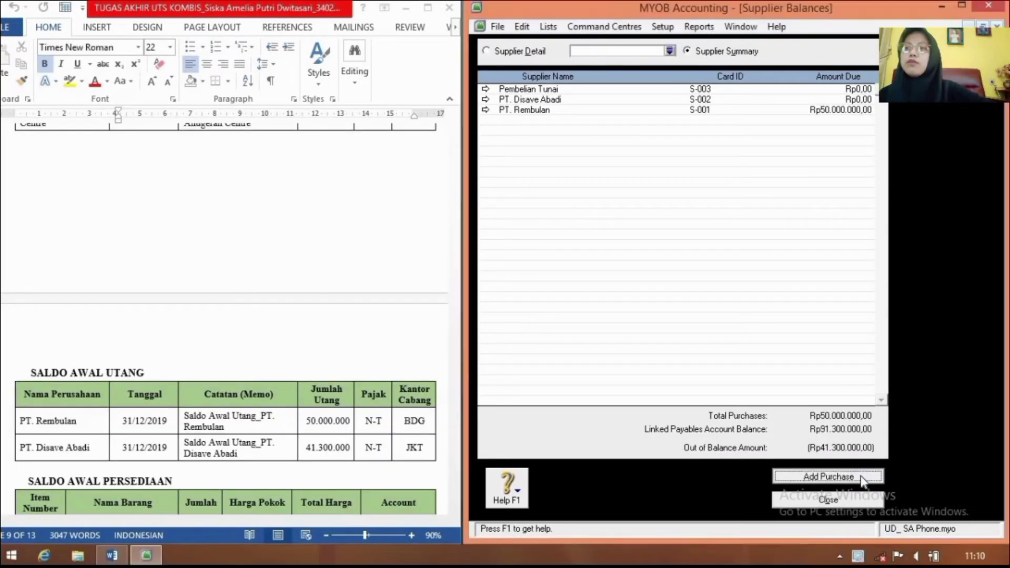
Step: Start a historical purchase for PT. Disave Abadi with Net 30 after EOM terms
{"action": "left_click", "coordinate": [842, 476]}
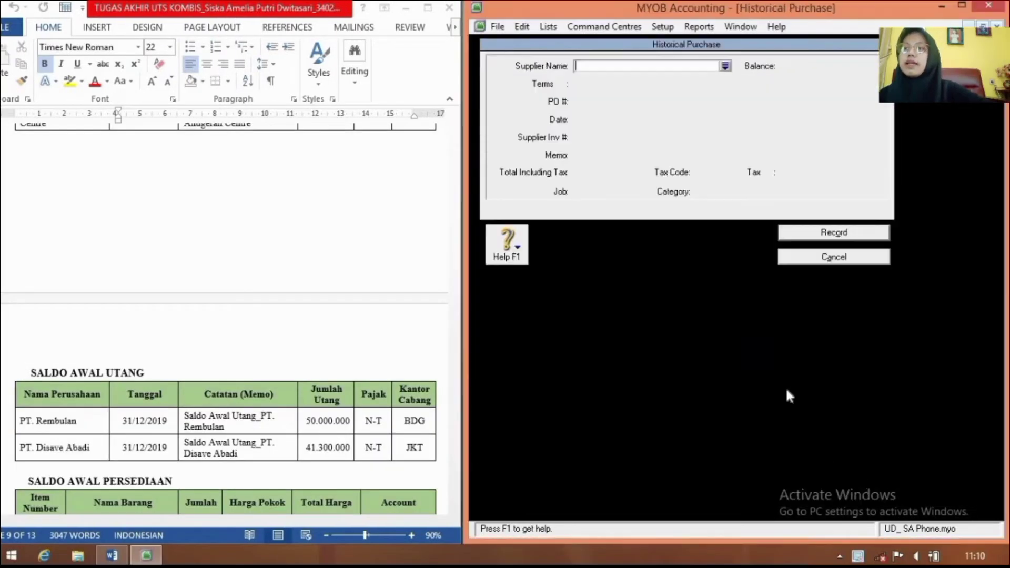
{"action": "left_click", "coordinate": [725, 66]}
{"action": "left_click", "coordinate": [649, 206]}
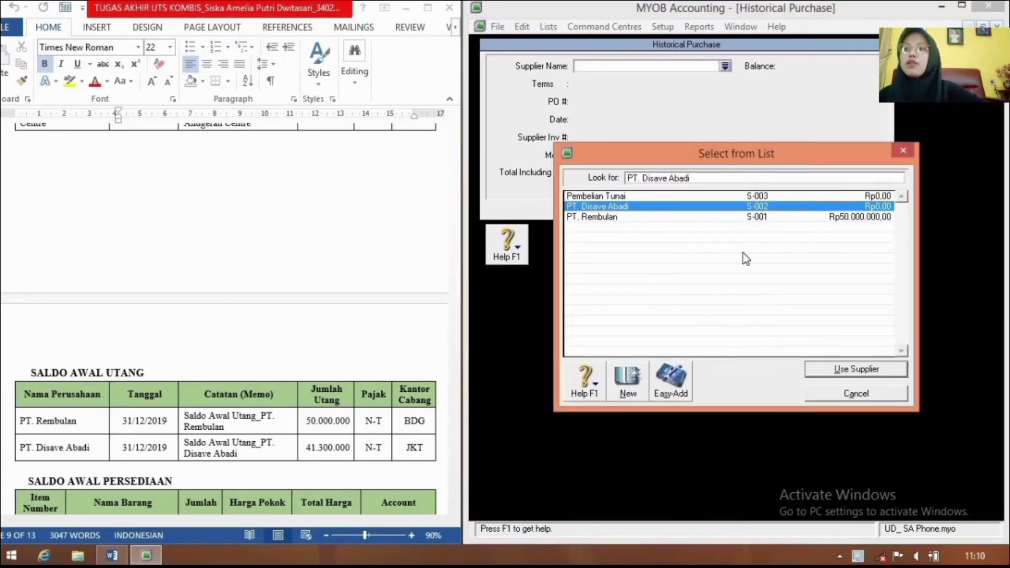
{"action": "left_click", "coordinate": [876, 371]}
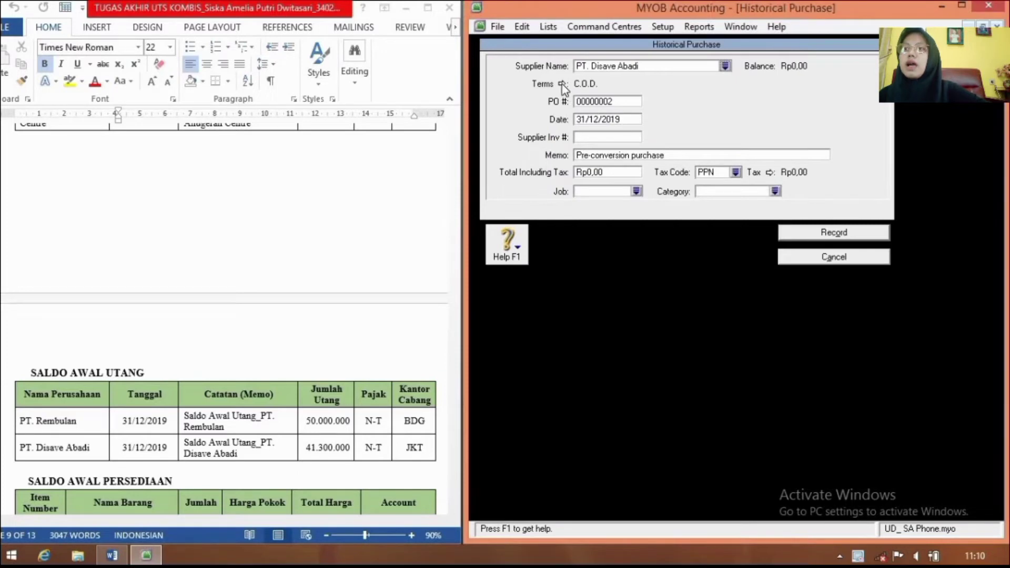
{"action": "left_click", "coordinate": [562, 83]}
{"action": "left_click", "coordinate": [874, 183]}
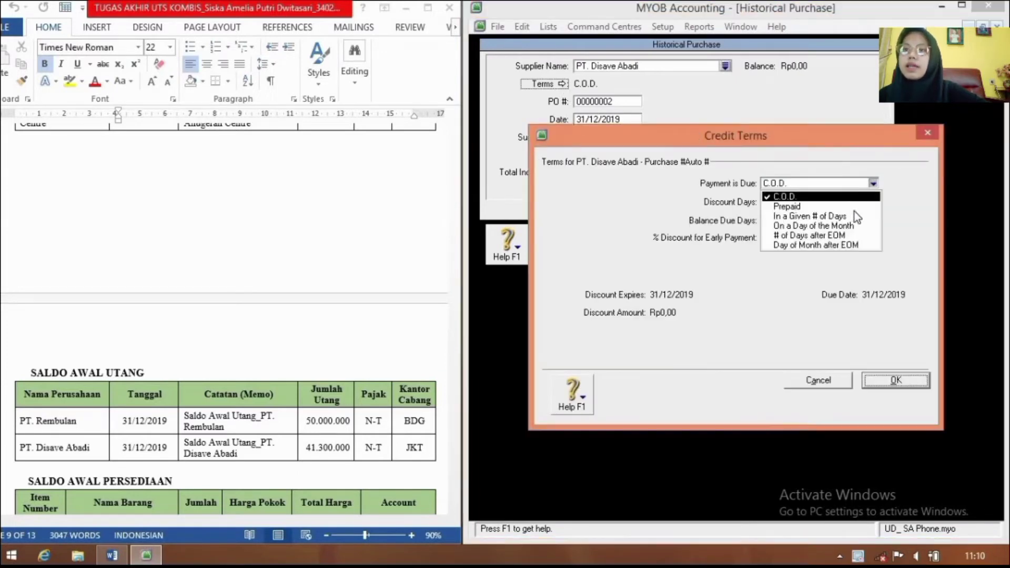
{"action": "left_click", "coordinate": [840, 235]}
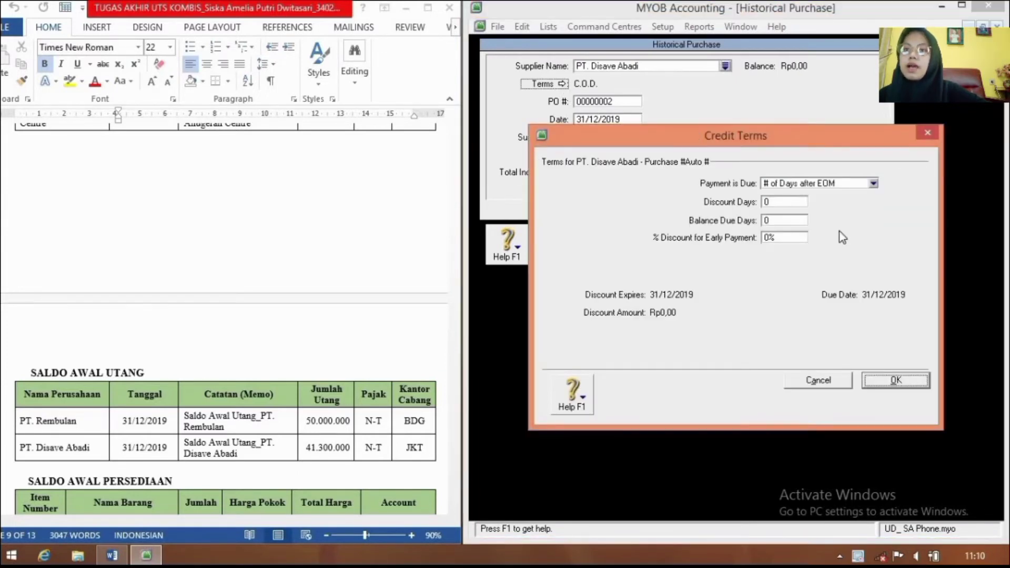
{"action": "left_click", "coordinate": [798, 223]}
{"action": "type", "text": "3"}
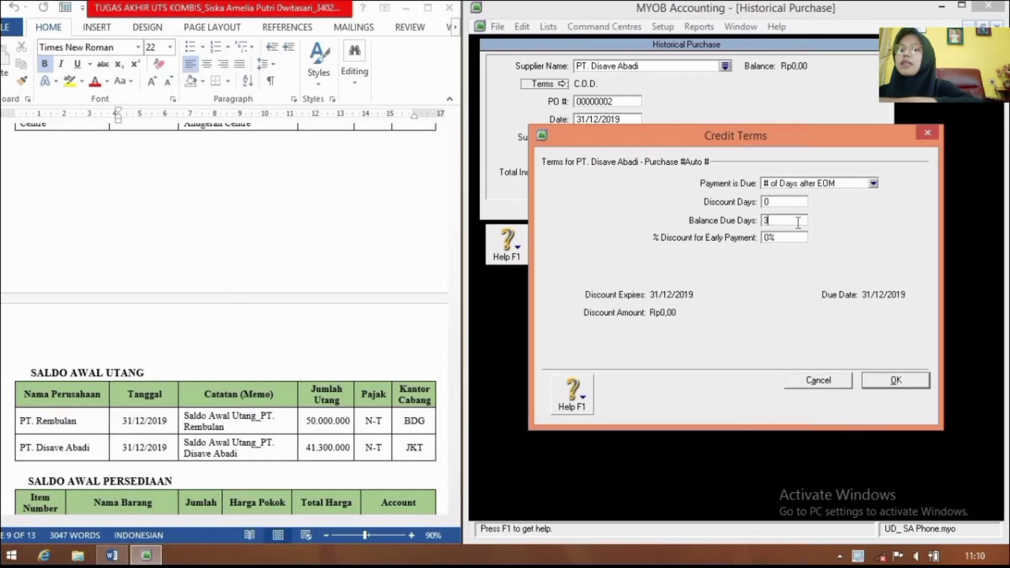
{"action": "type", "text": "0"}
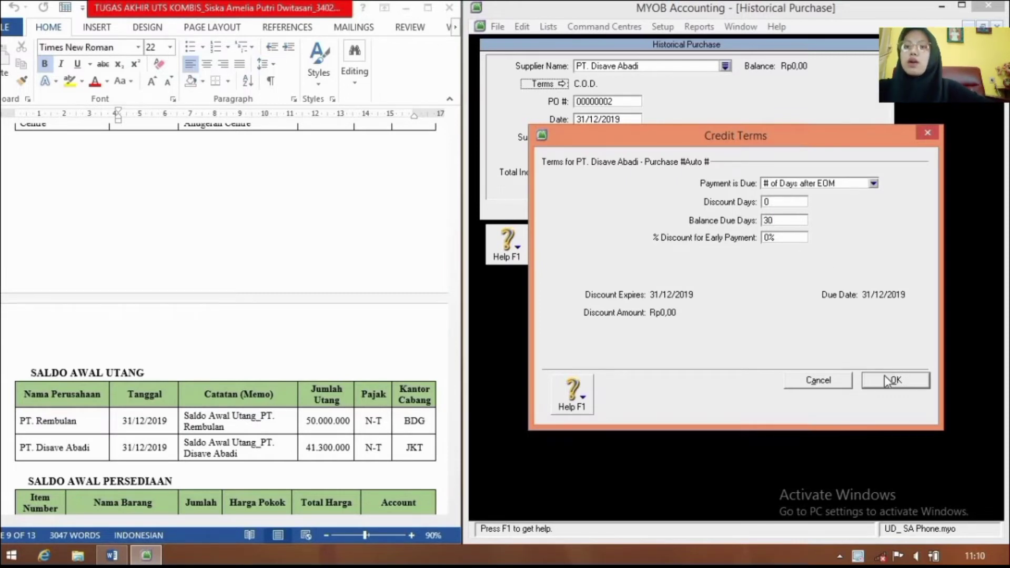
{"action": "left_click", "coordinate": [888, 380]}
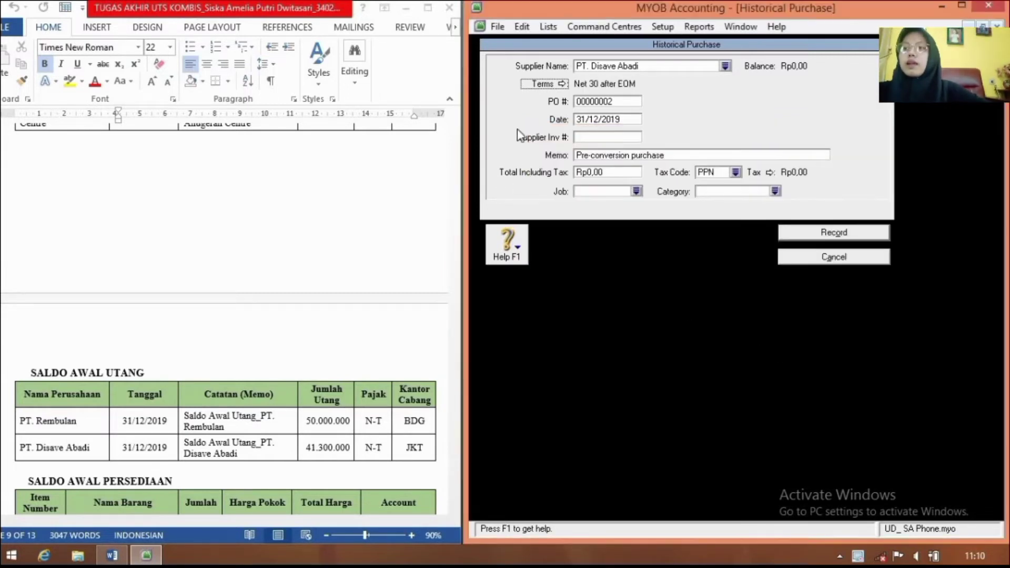
Step: Date it 31/12/2019, enter the Disave Abadi opening-payable memo and total Rp41.300.000
{"action": "left_click", "coordinate": [610, 120]}
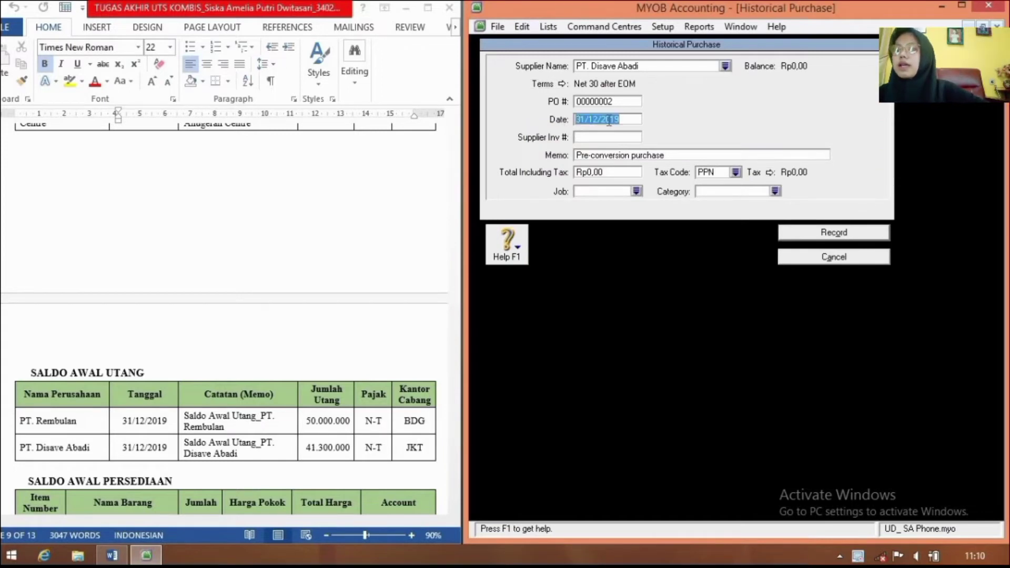
{"action": "type", "text": "31/12/"}
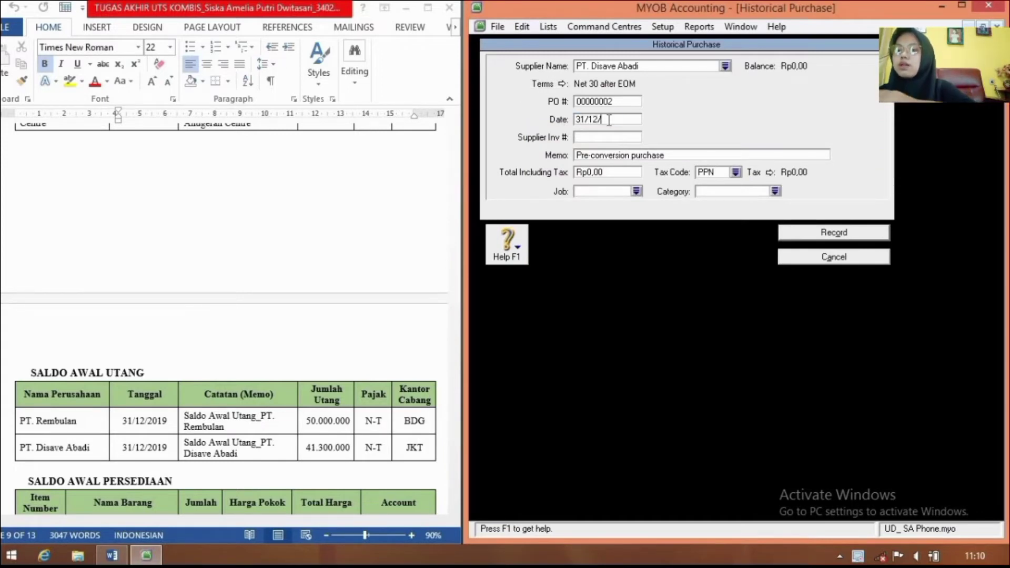
{"action": "type", "text": "2019"}
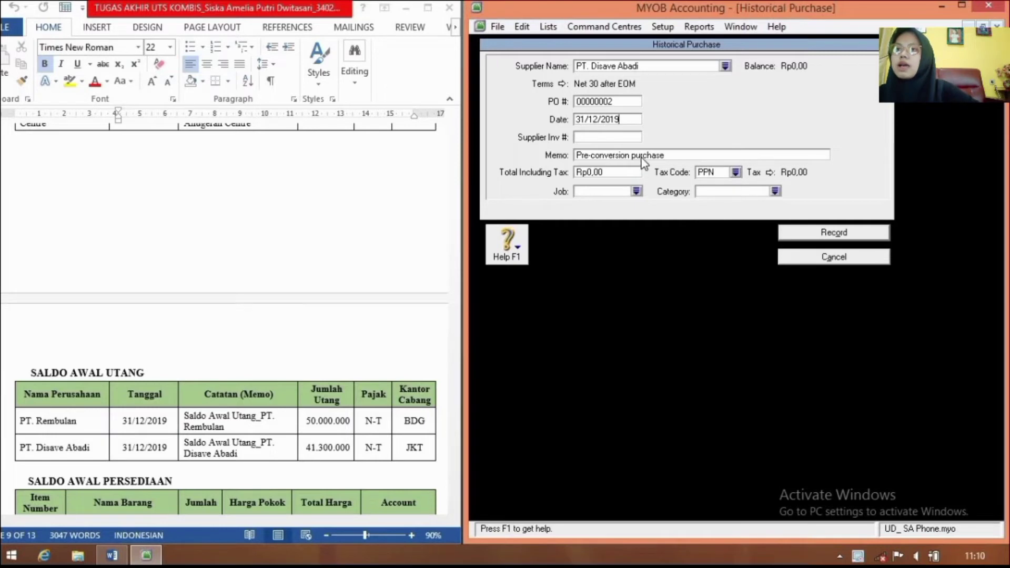
{"action": "left_click", "coordinate": [643, 156]}
{"action": "type", "text": "Sa"}
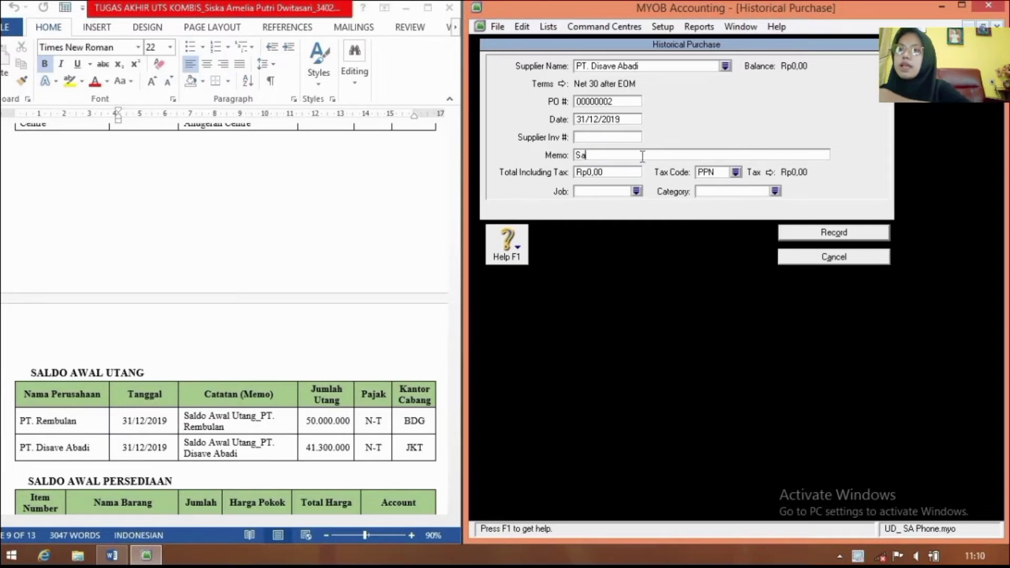
{"action": "type", "text": "ldo Aw"}
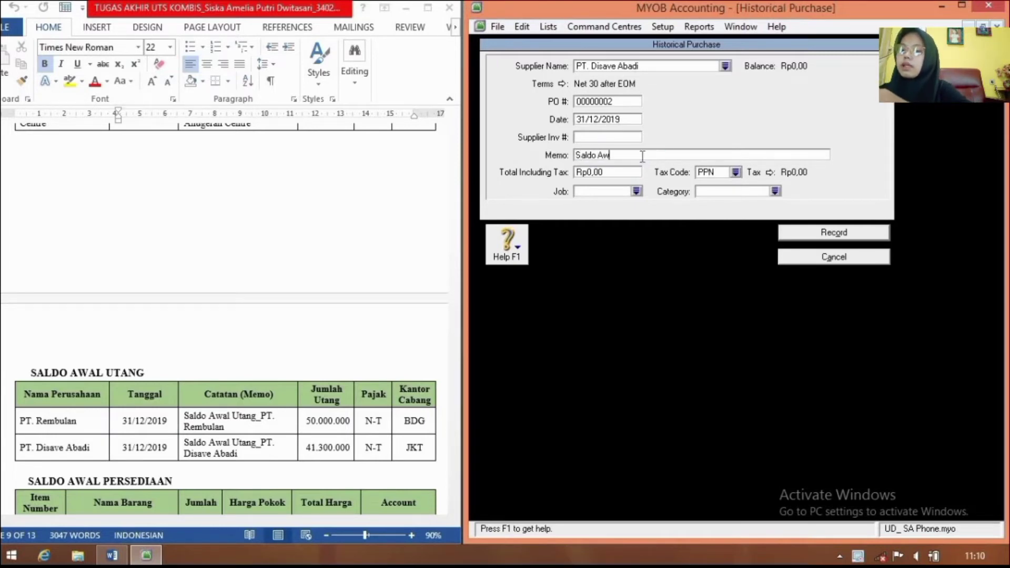
{"action": "type", "text": "al "}
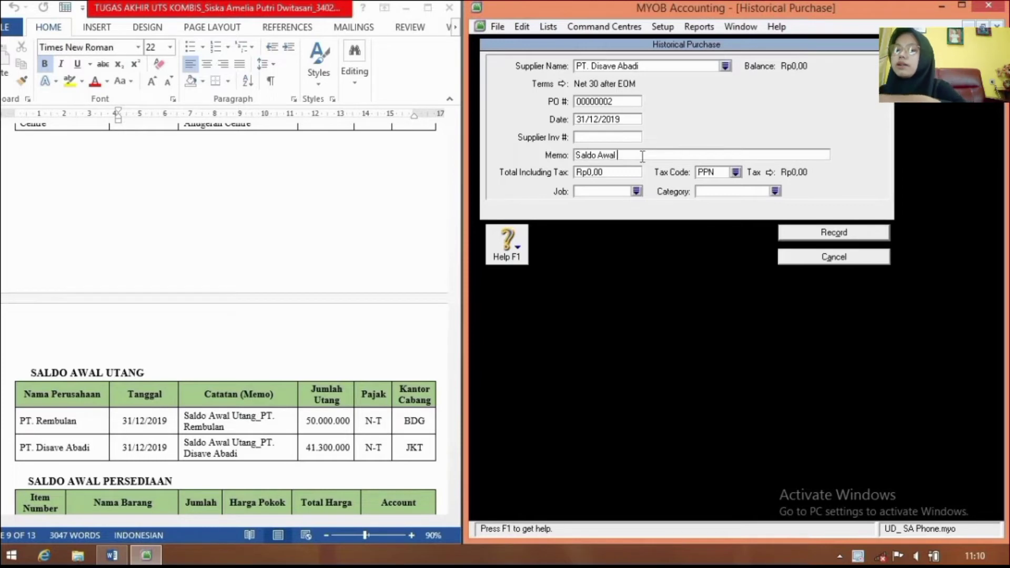
{"action": "type", "text": "Utang"}
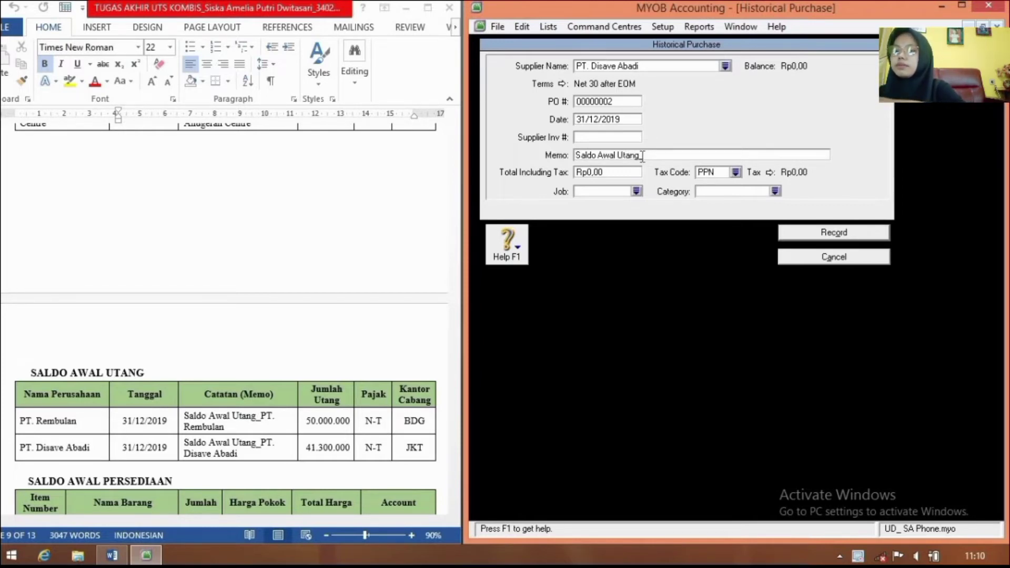
{"action": "type", "text": "Disave Abadi"}
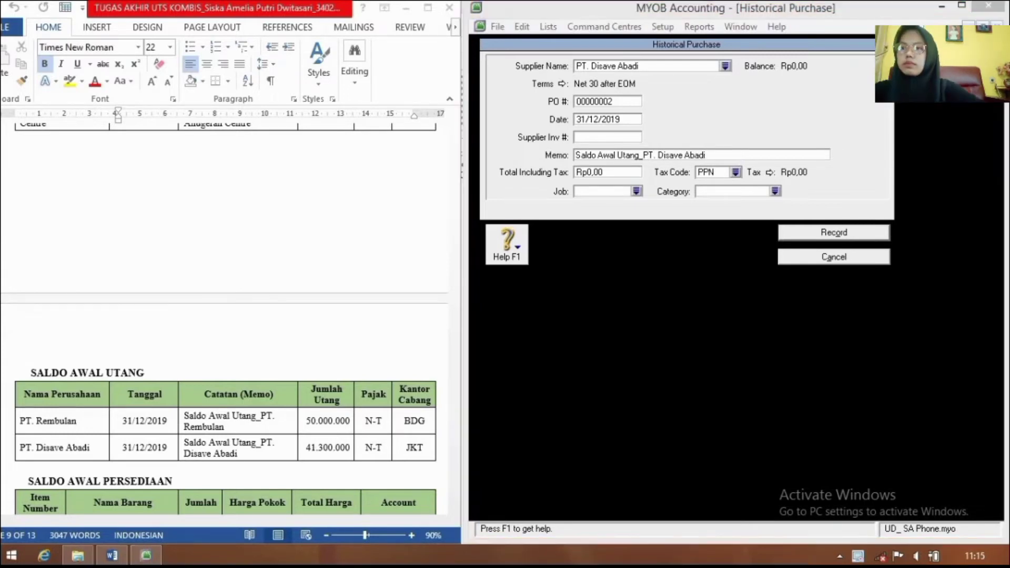
{"action": "left_click", "coordinate": [617, 173]}
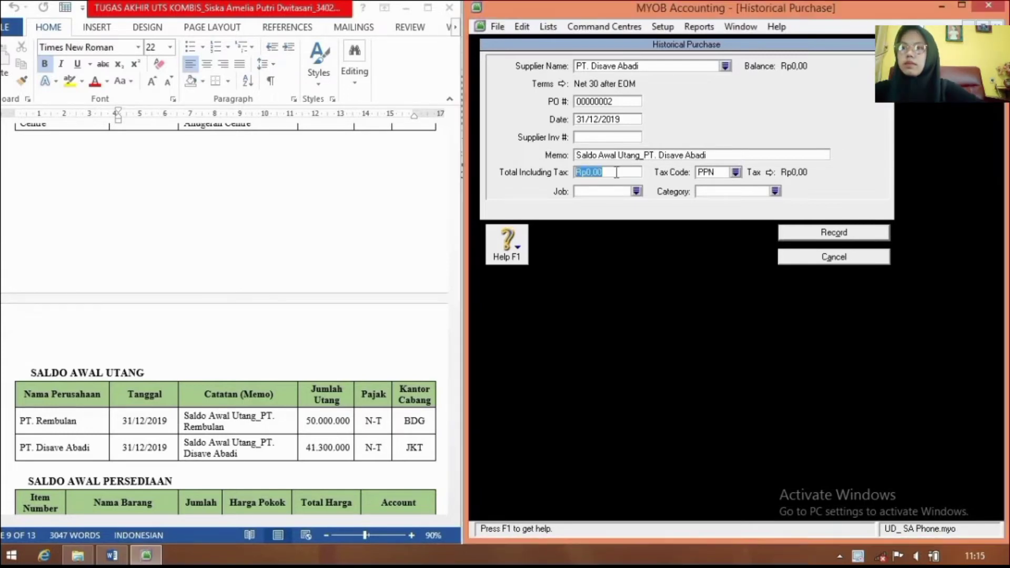
{"action": "type", "text": "41300000"}
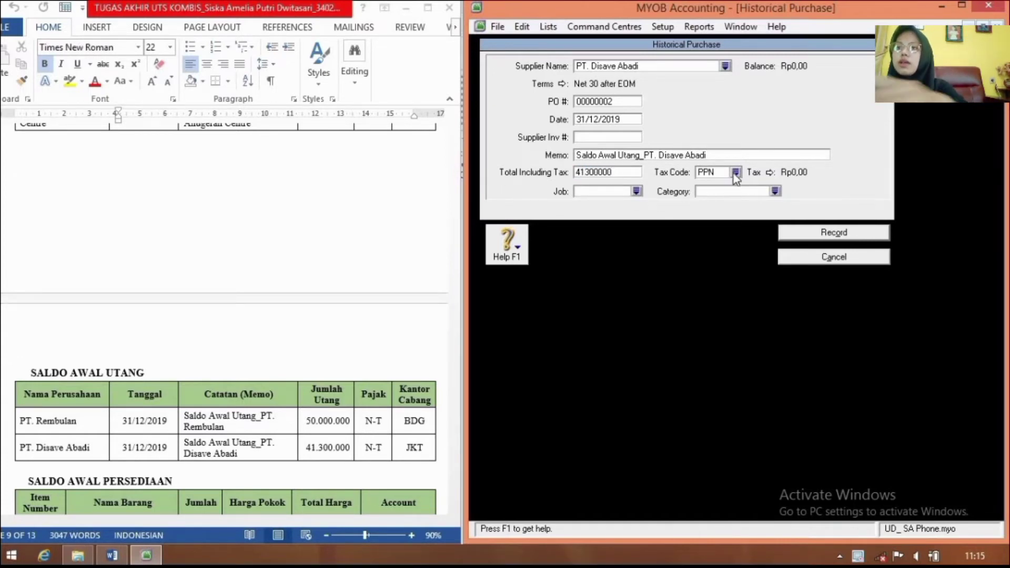
Step: Assign tax code N-T and category JKT, then record the purchase
{"action": "left_click", "coordinate": [735, 173]}
{"action": "type", "text": "N-T"}
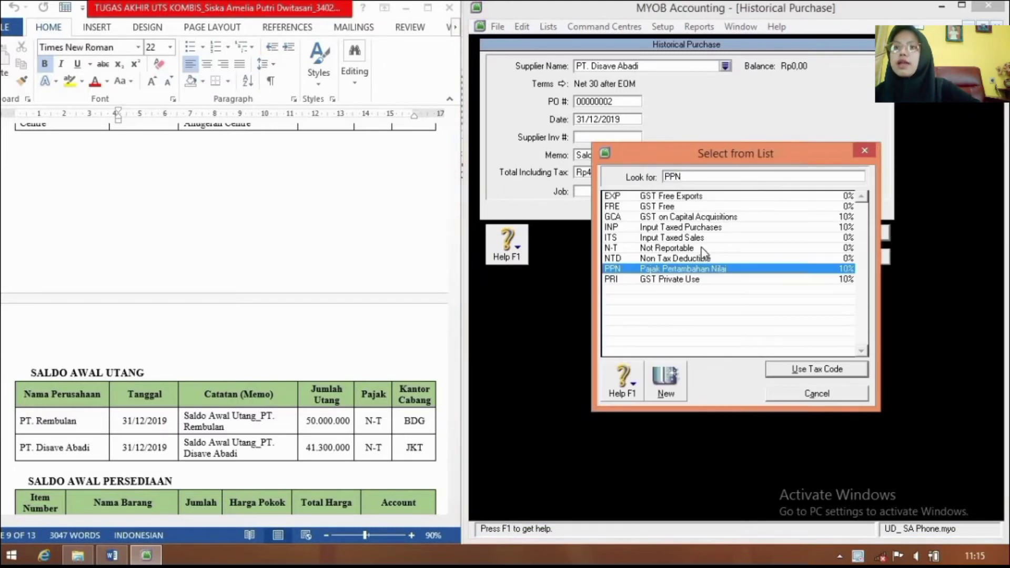
{"action": "left_click", "coordinate": [839, 368]}
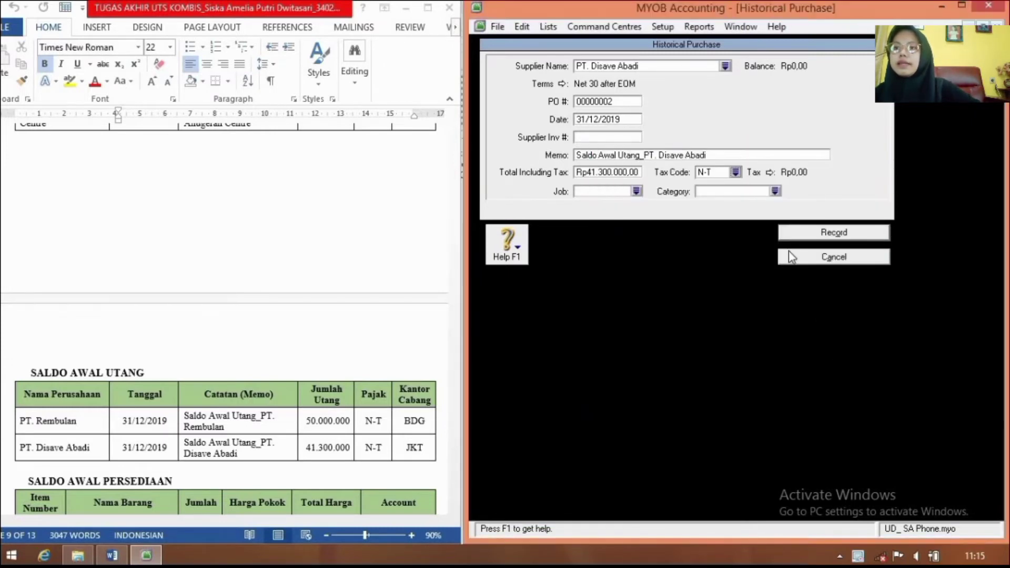
{"action": "left_click", "coordinate": [776, 191]}
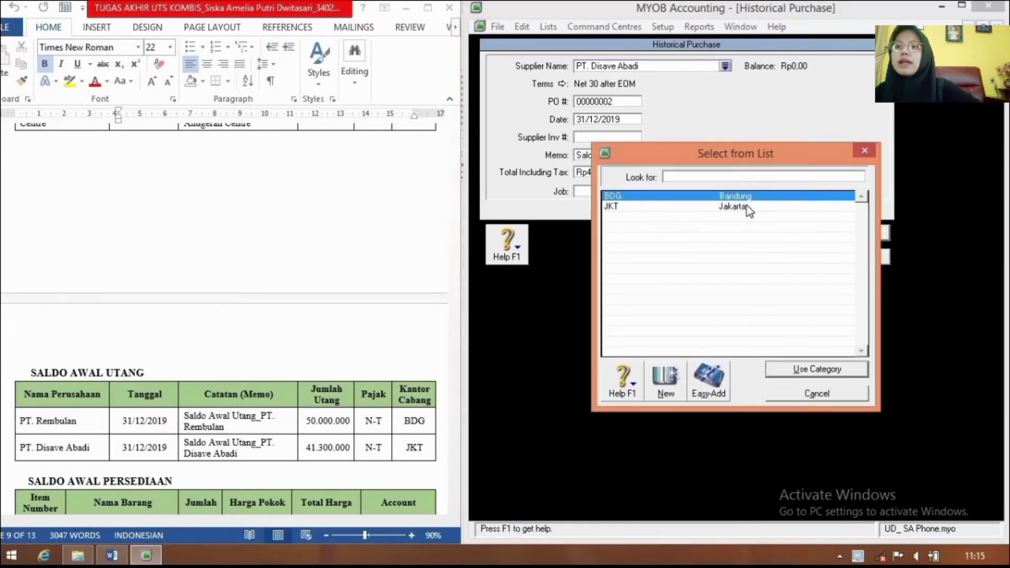
{"action": "type", "text": "JKT"}
{"action": "left_click", "coordinate": [827, 370]}
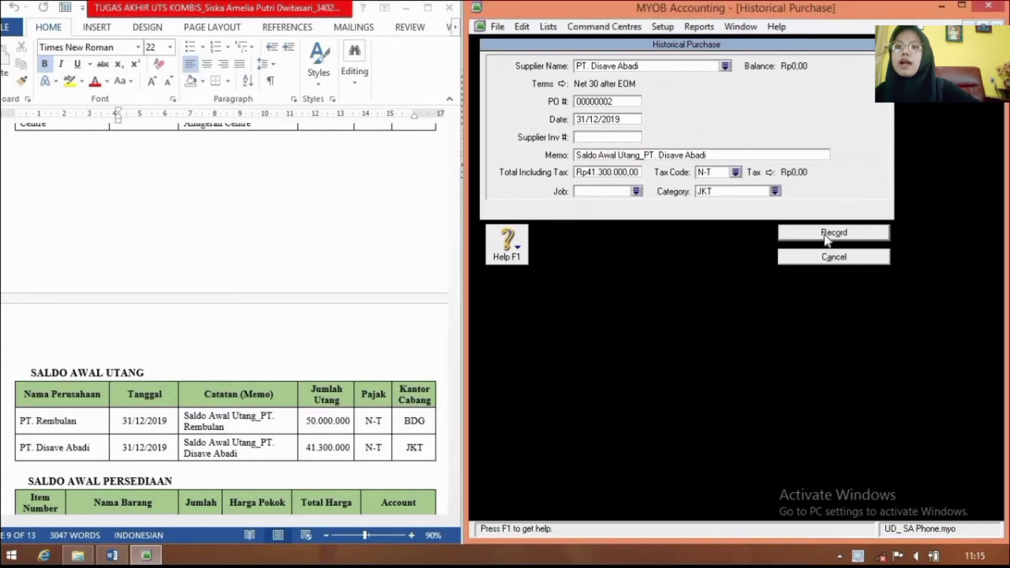
{"action": "left_click", "coordinate": [825, 236]}
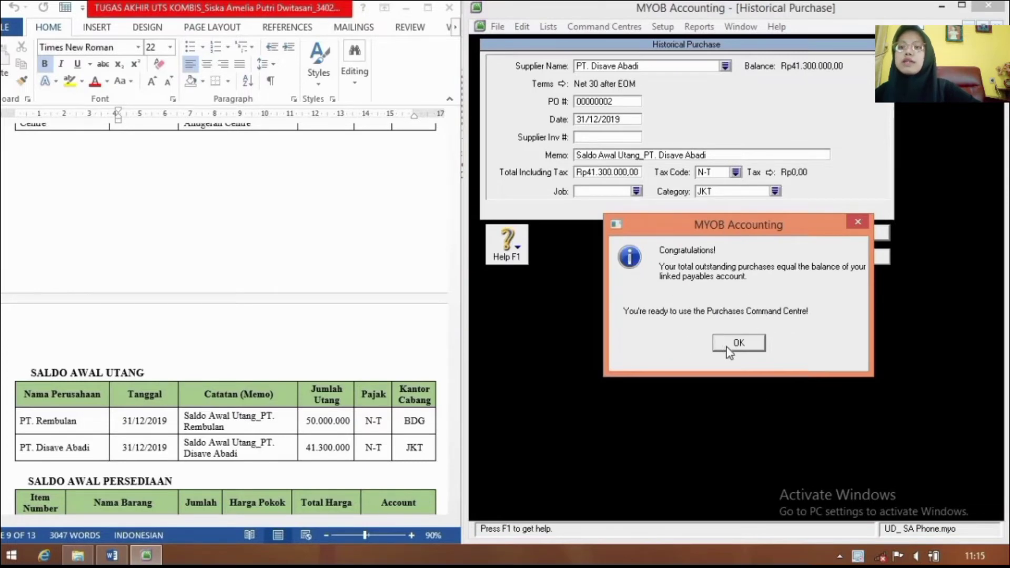
Step: Dismiss the confirmation and note to reach Supplier Balances showing Rp0,00 out of balance
{"action": "left_click", "coordinate": [756, 339]}
{"action": "key", "text": "Return"}
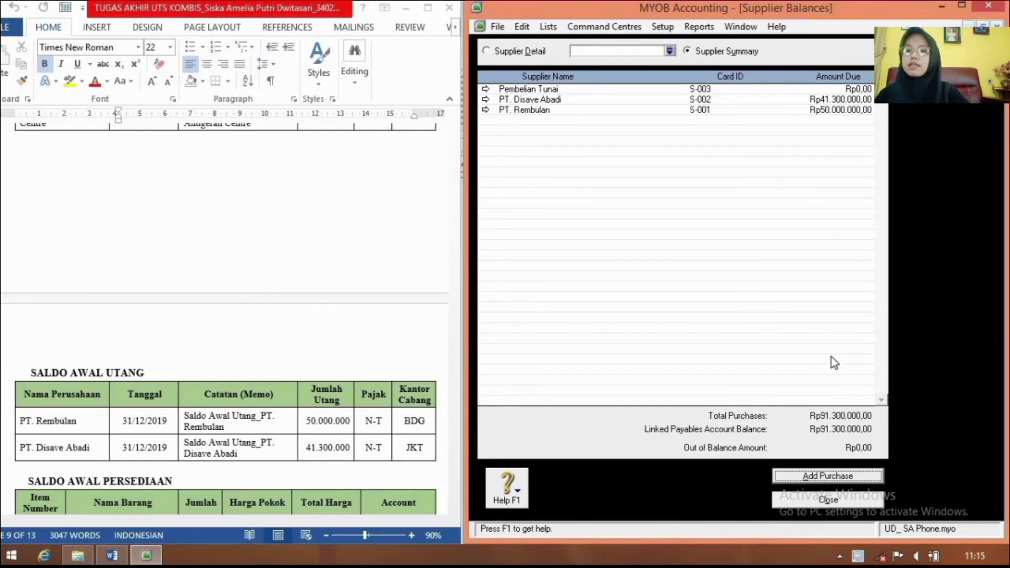
Step: Close Supplier Balances and open Count Inventory from the Inventory Command Centre
{"action": "left_click", "coordinate": [846, 499]}
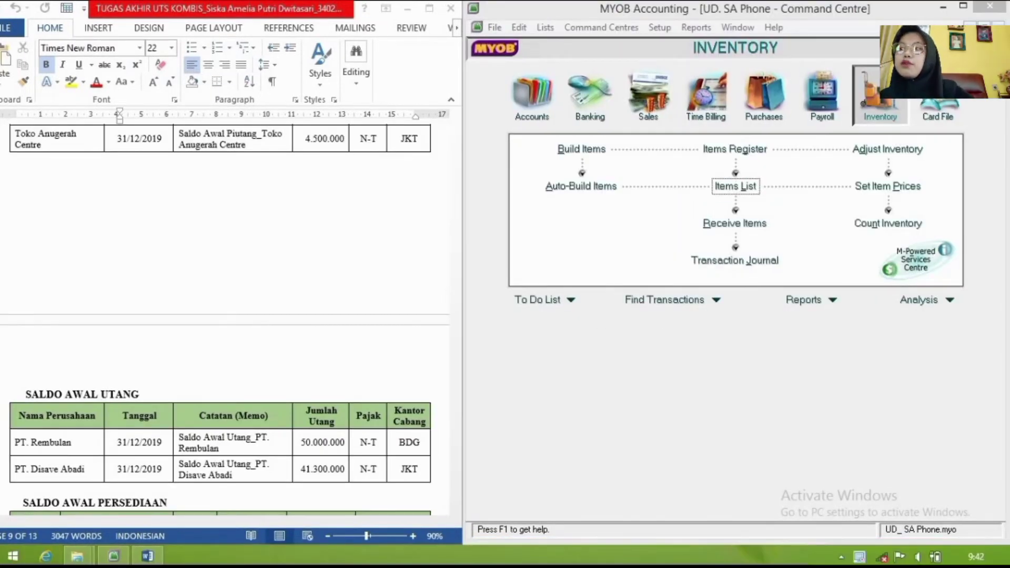
{"action": "scroll", "coordinate": [283, 359], "scroll_direction": "down", "scroll_amount": 4}
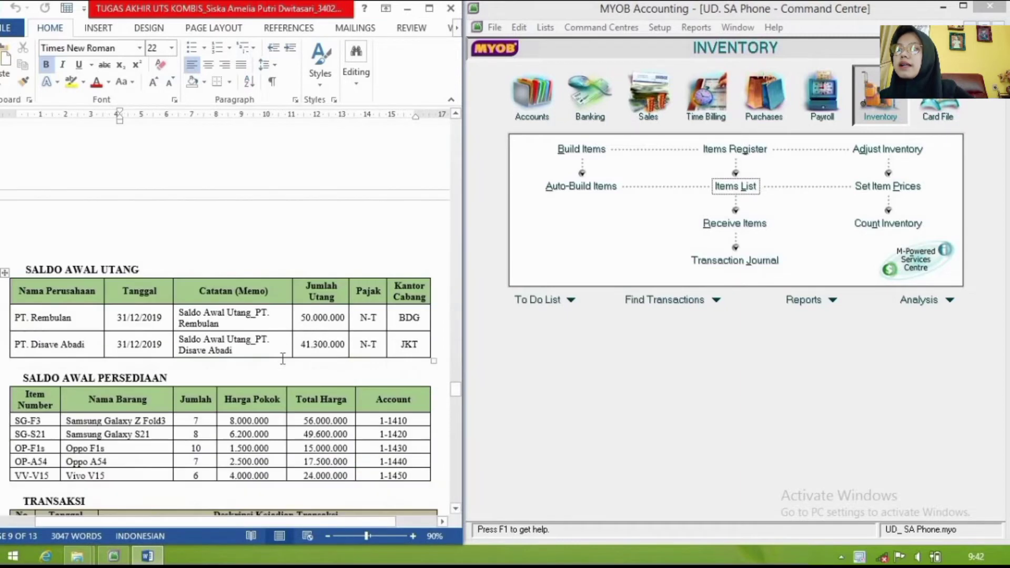
{"action": "scroll", "coordinate": [282, 359], "scroll_direction": "down", "scroll_amount": 2}
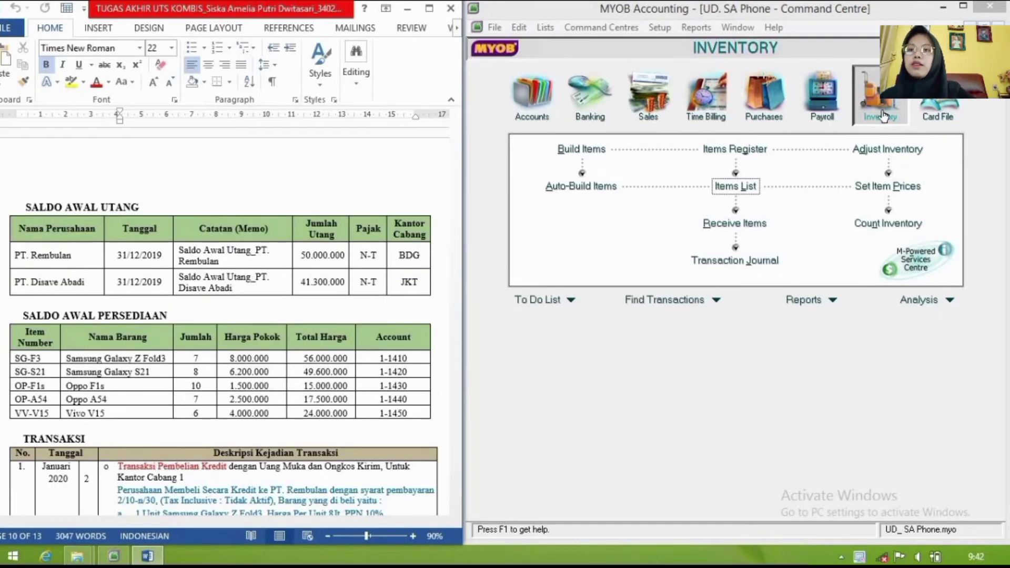
{"action": "left_click", "coordinate": [889, 225]}
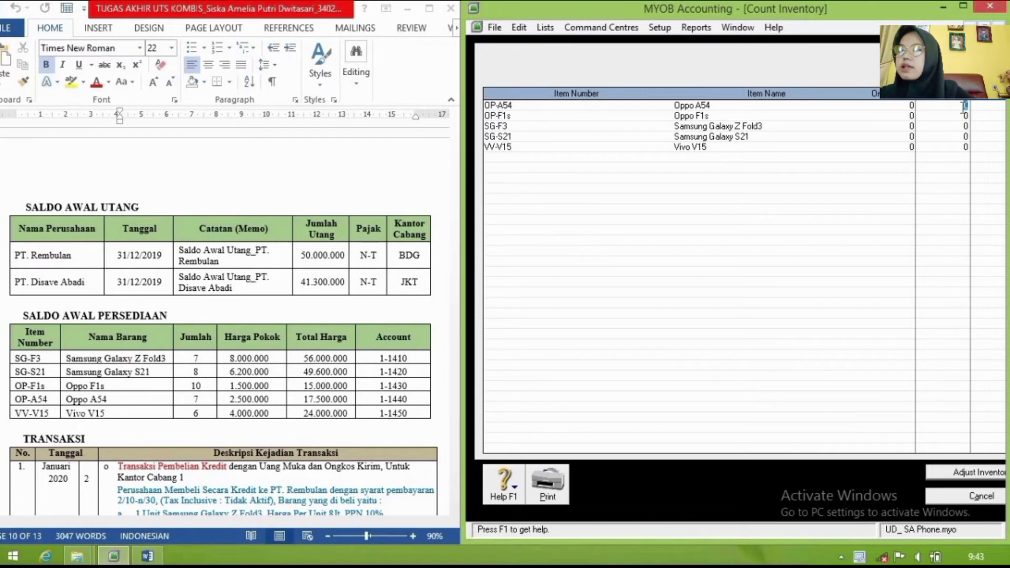
Step: Enter counts 7, 10, 7, 8 and 6 for the five phones and choose Adjust Inventory
{"action": "type", "text": "7"}
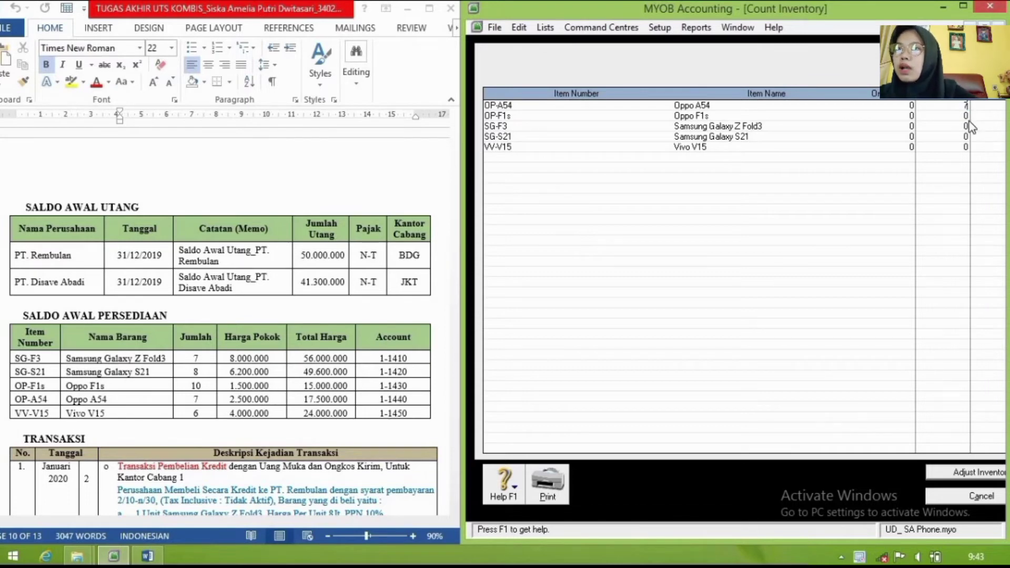
{"action": "key", "text": "Tab"}
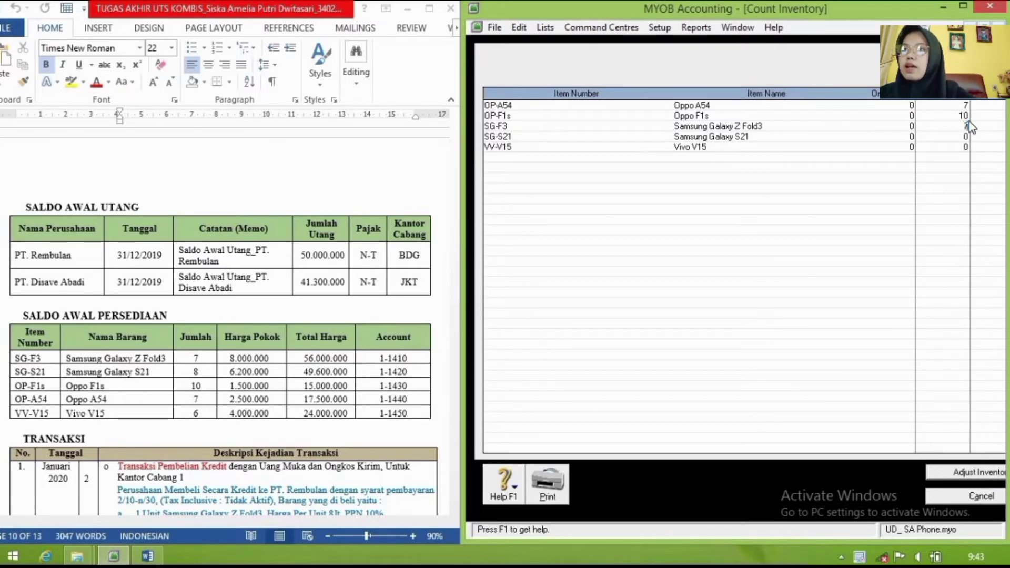
{"action": "key", "text": "Tab"}
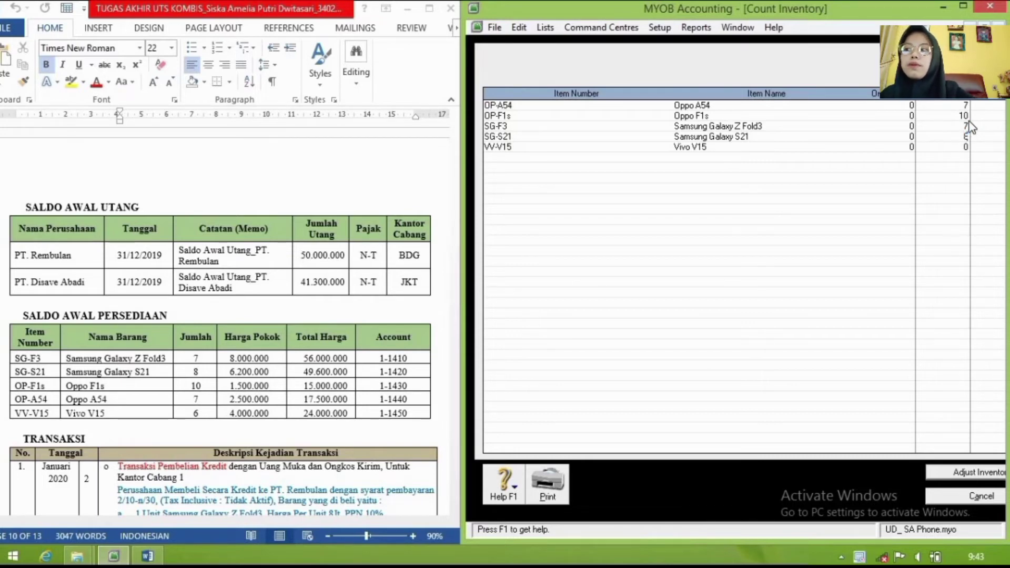
{"action": "key", "text": "Tab"}
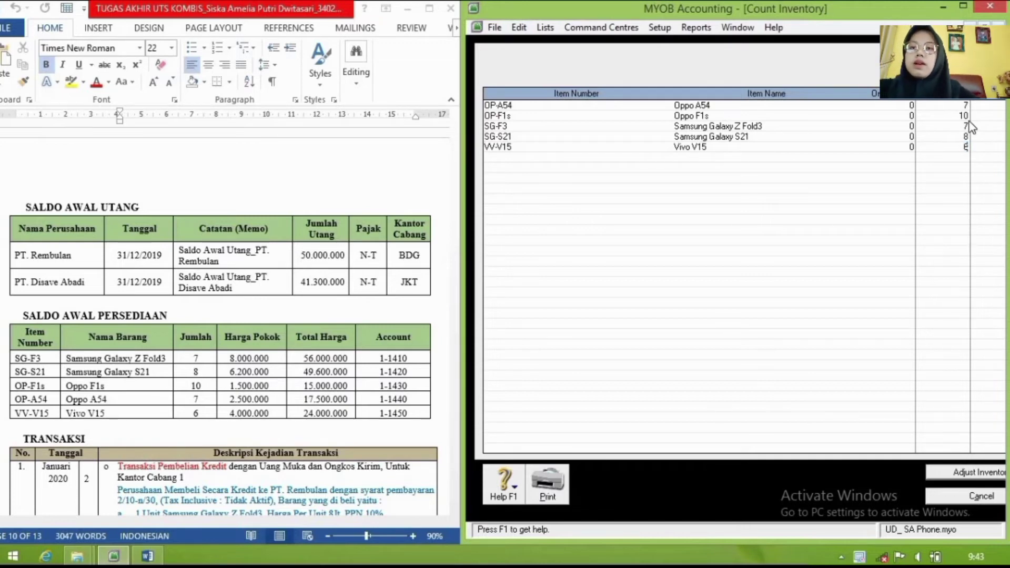
{"action": "left_click", "coordinate": [982, 473]}
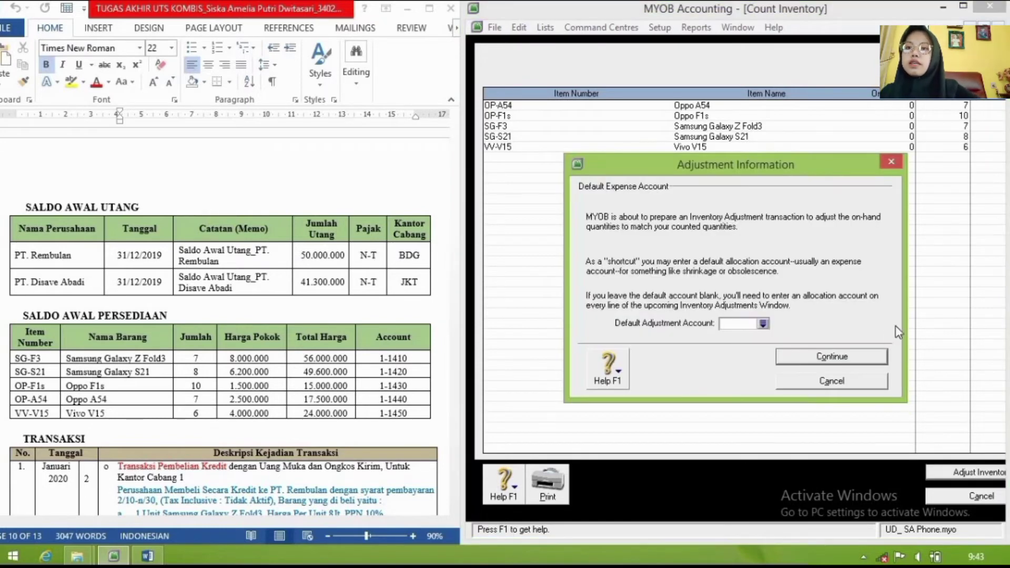
Step: Treat the counts as opening balances dated 1/01/2020 with memo 'Saldo Awal Persediaan Barang Dagangan'
{"action": "left_click", "coordinate": [861, 361]}
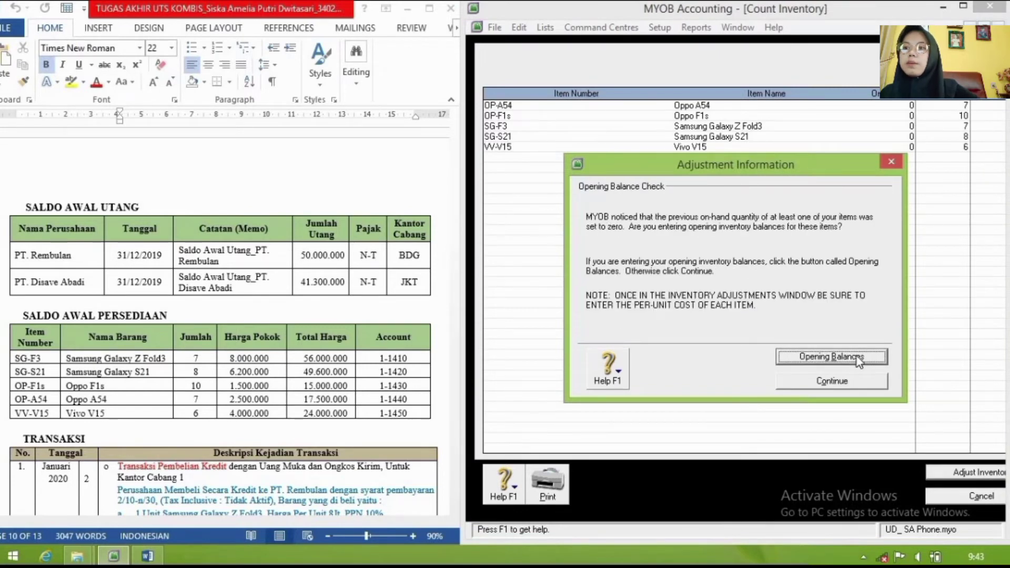
{"action": "left_click", "coordinate": [857, 357]}
{"action": "left_click", "coordinate": [744, 91]}
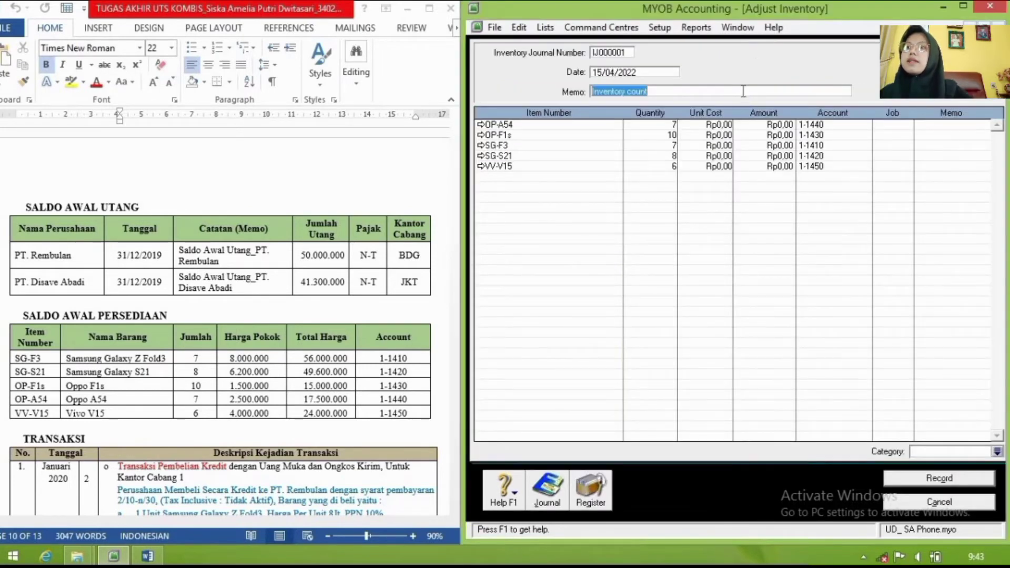
{"action": "left_click", "coordinate": [637, 72]}
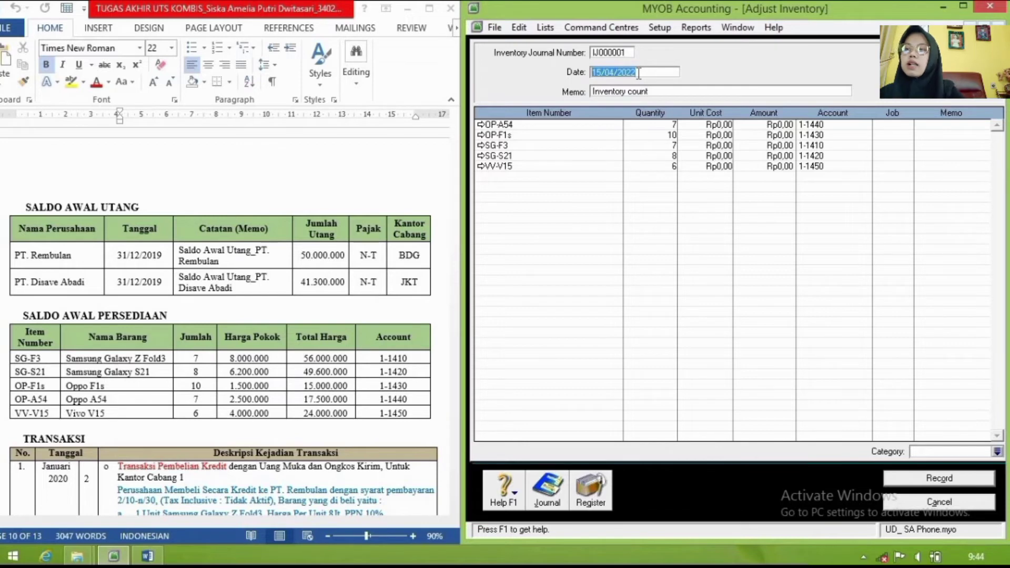
{"action": "type", "text": "1"}
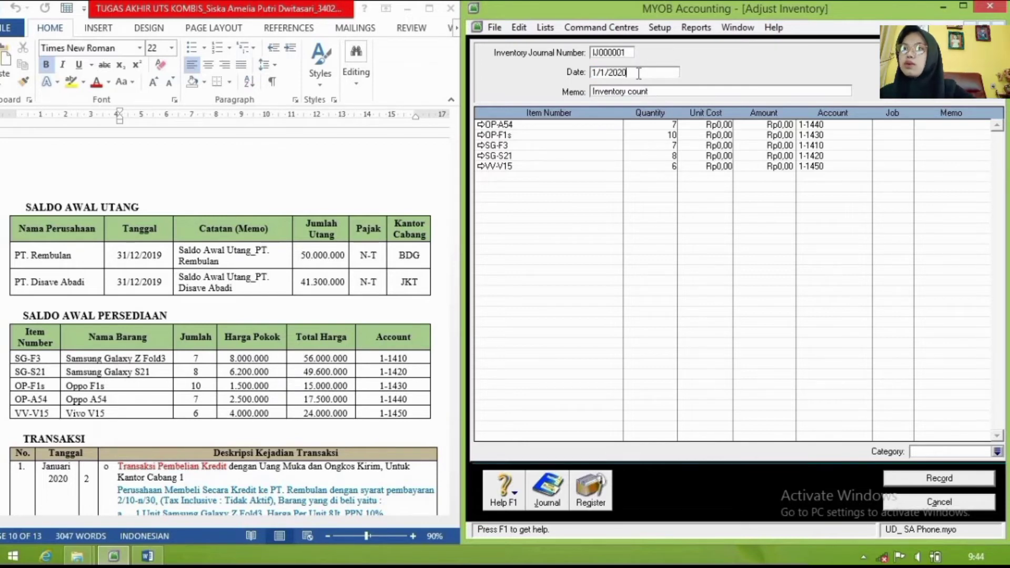
{"action": "type", "text": "/01/2020"}
{"action": "left_click", "coordinate": [649, 90]}
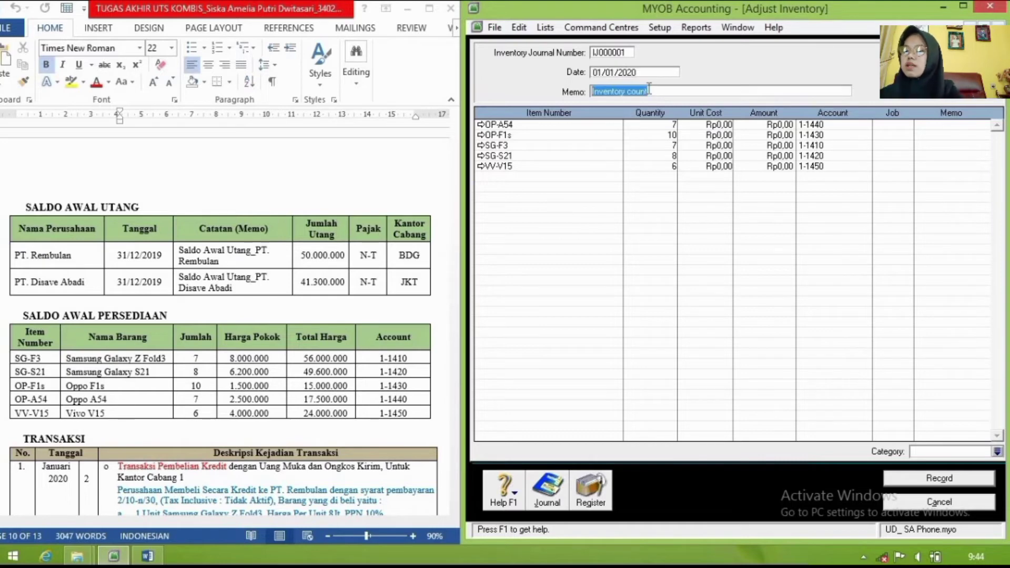
{"action": "type", "text": "Saldo Awal Pers"}
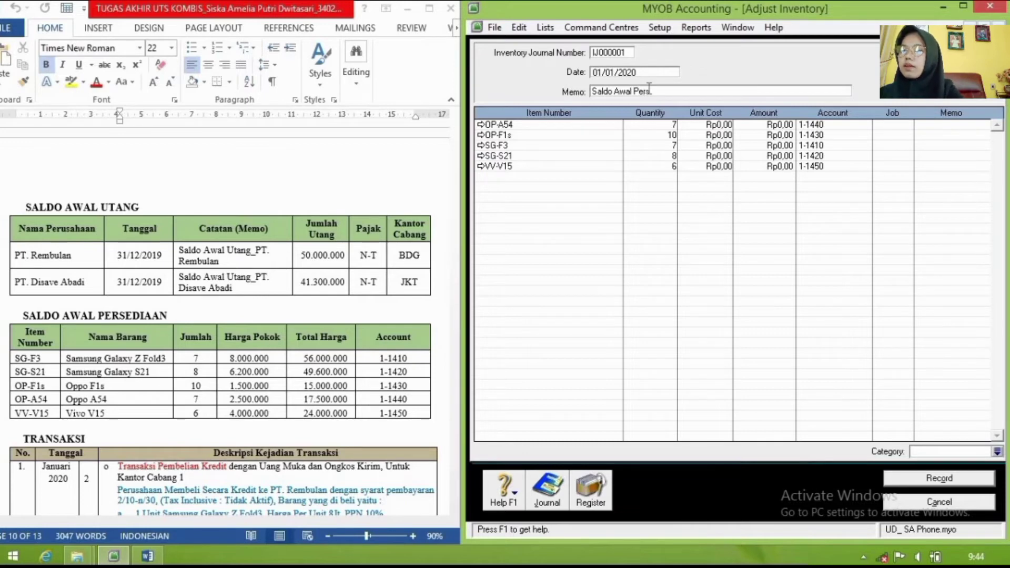
{"action": "type", "text": "ediaa"}
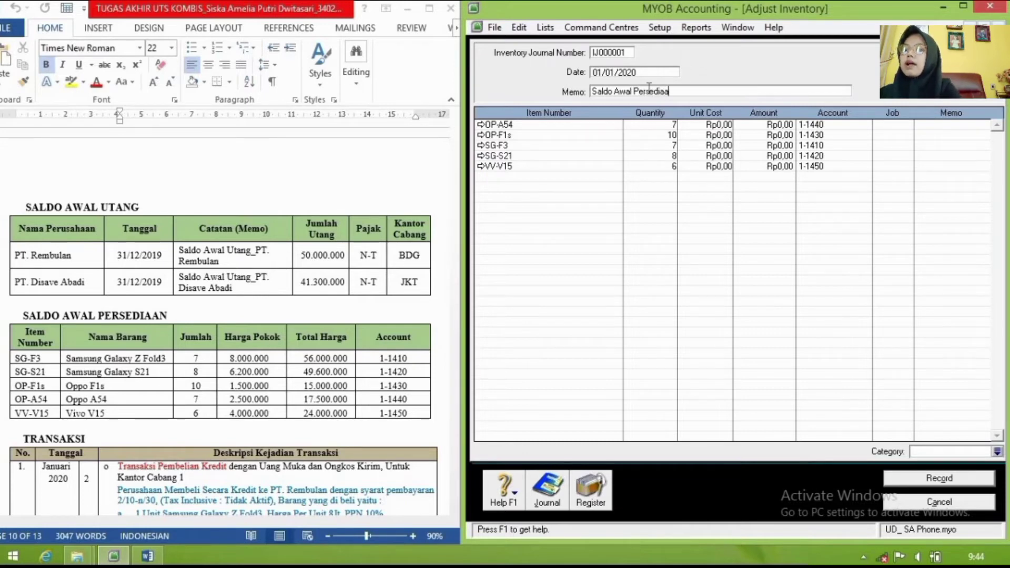
{"action": "type", "text": "n Barang"}
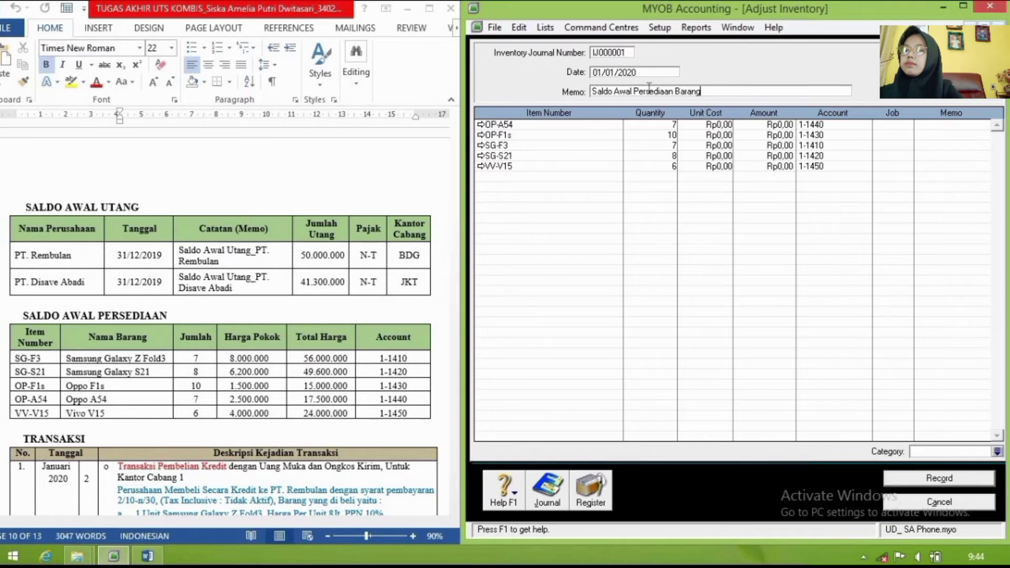
{"action": "type", "text": " Dagangan"}
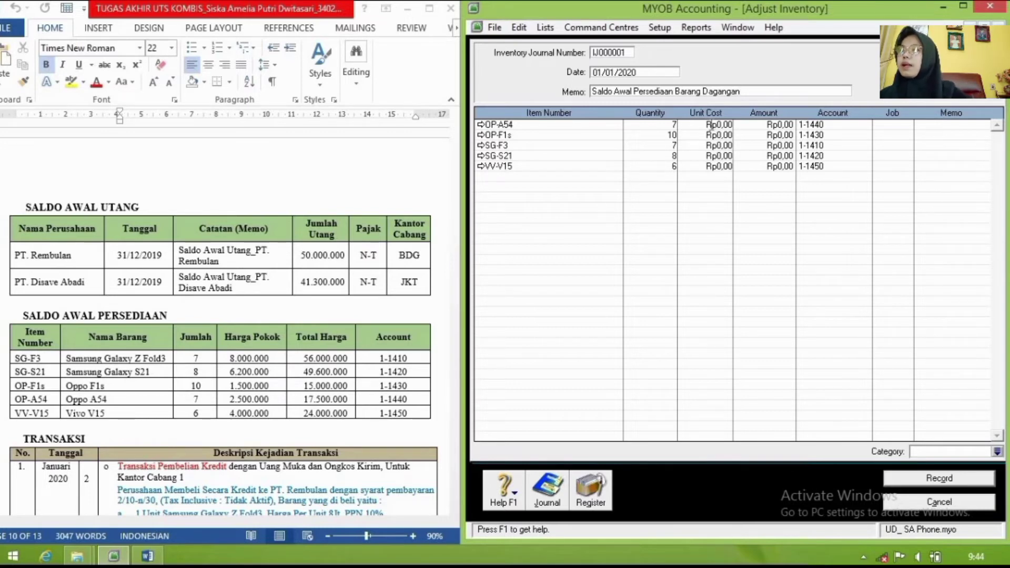
{"action": "left_click", "coordinate": [712, 127]}
Step: Enter unit costs 2,500,000, 1,500,000, 8,000,000, 6,200,000 and 4,000,000 for the five phones
{"action": "type", "text": "2"}
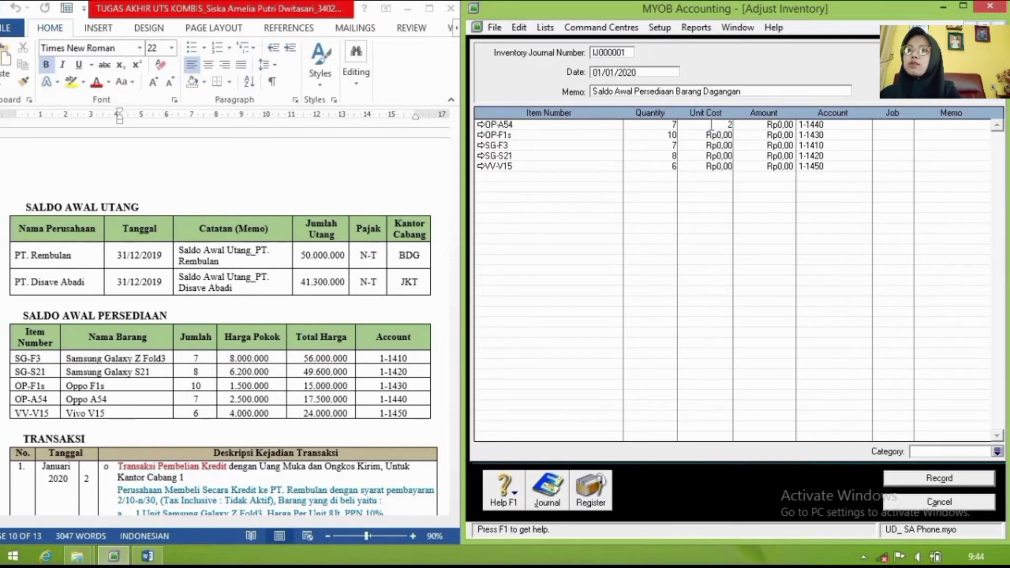
{"action": "type", "text": "500000"}
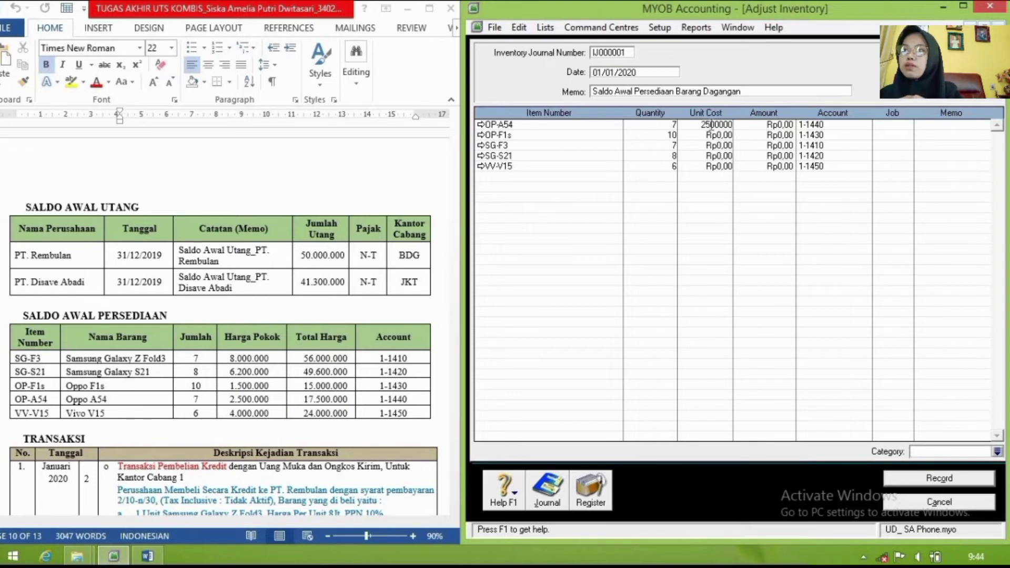
{"action": "key", "text": "Down"}
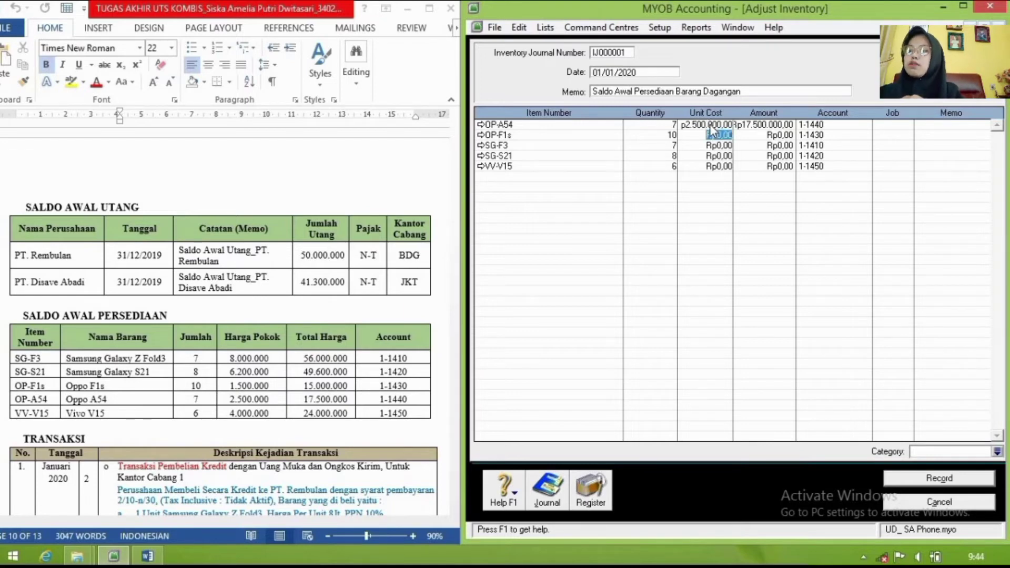
{"action": "type", "text": "1500000"}
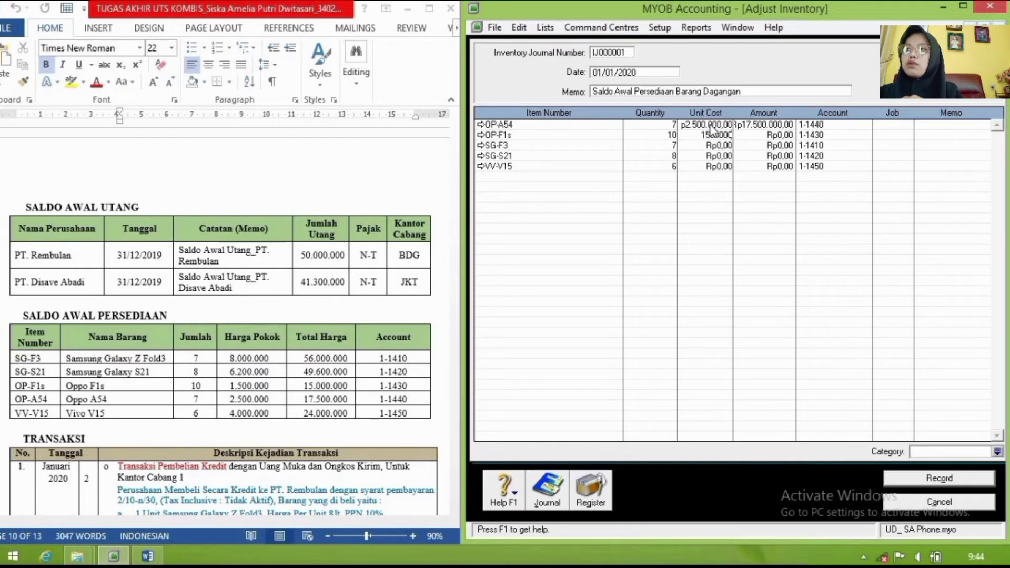
{"action": "key", "text": "Down"}
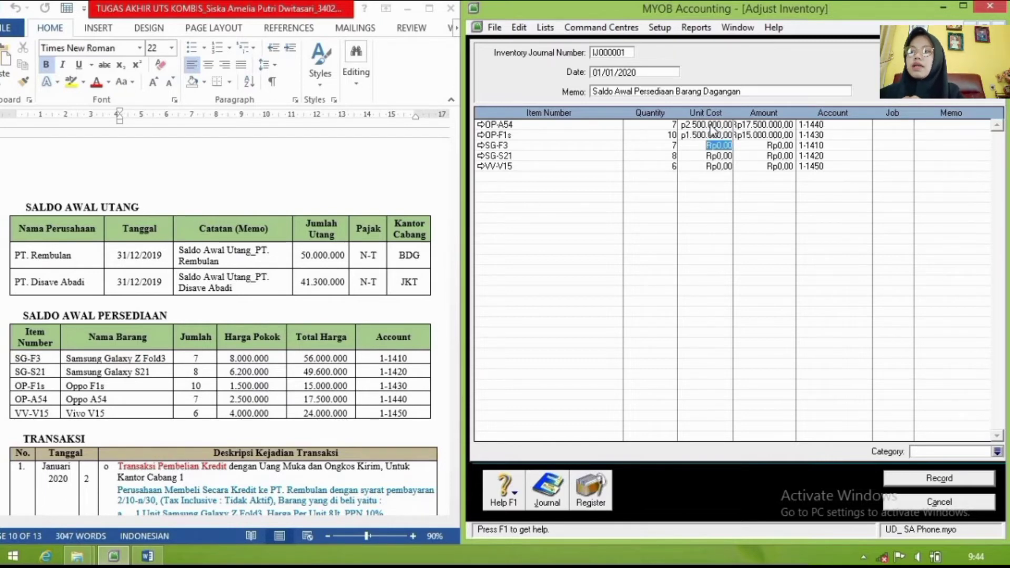
{"action": "type", "text": "8000000"}
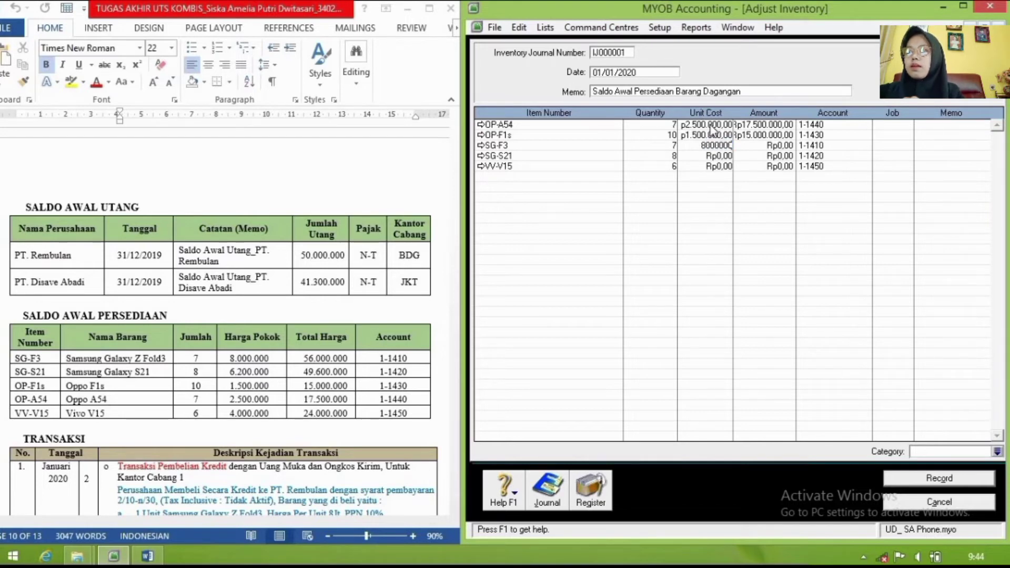
{"action": "key", "text": "Down"}
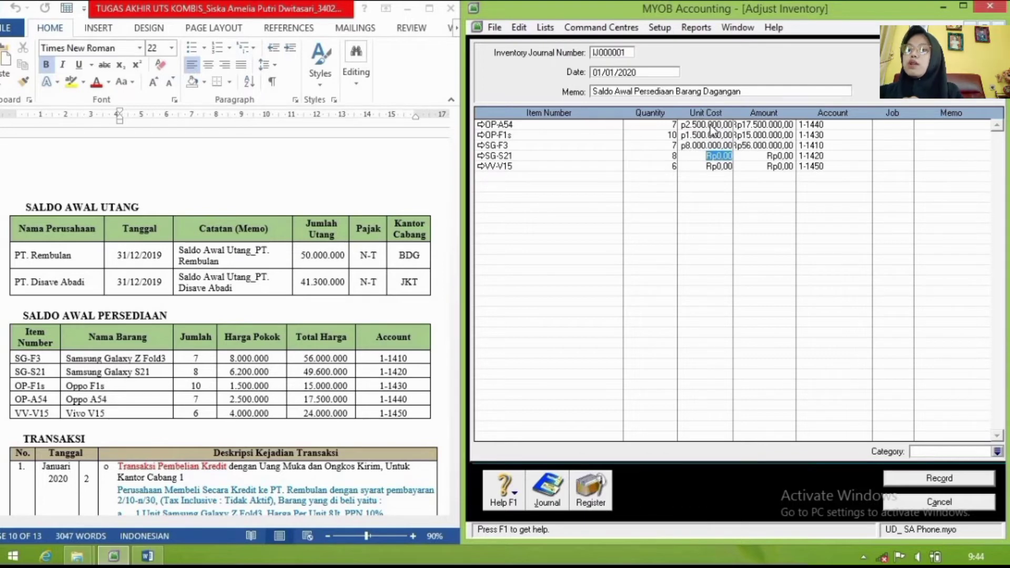
{"action": "type", "text": "6.2"}
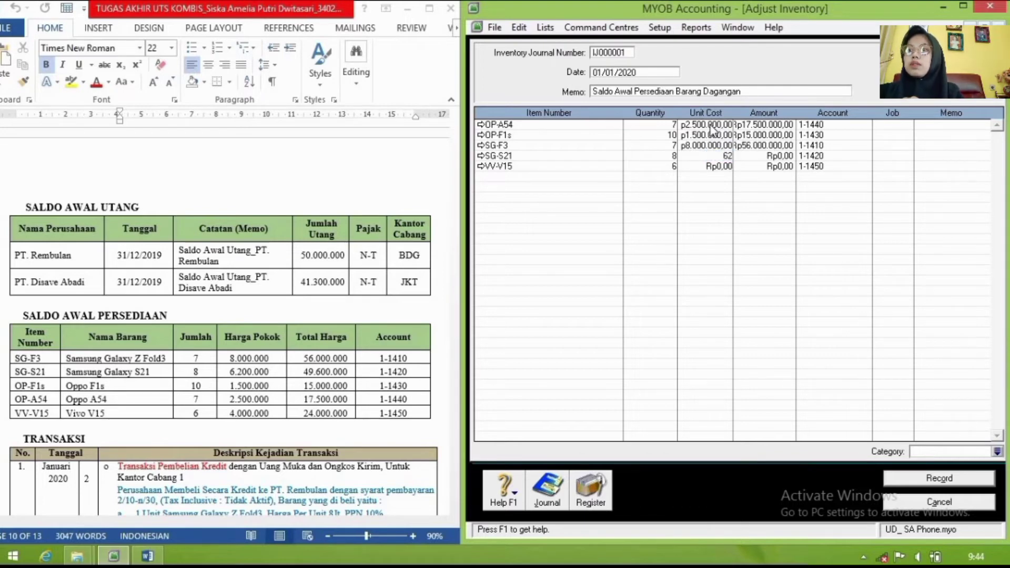
{"action": "type", "text": "00.000"}
{"action": "key", "text": "Down"}
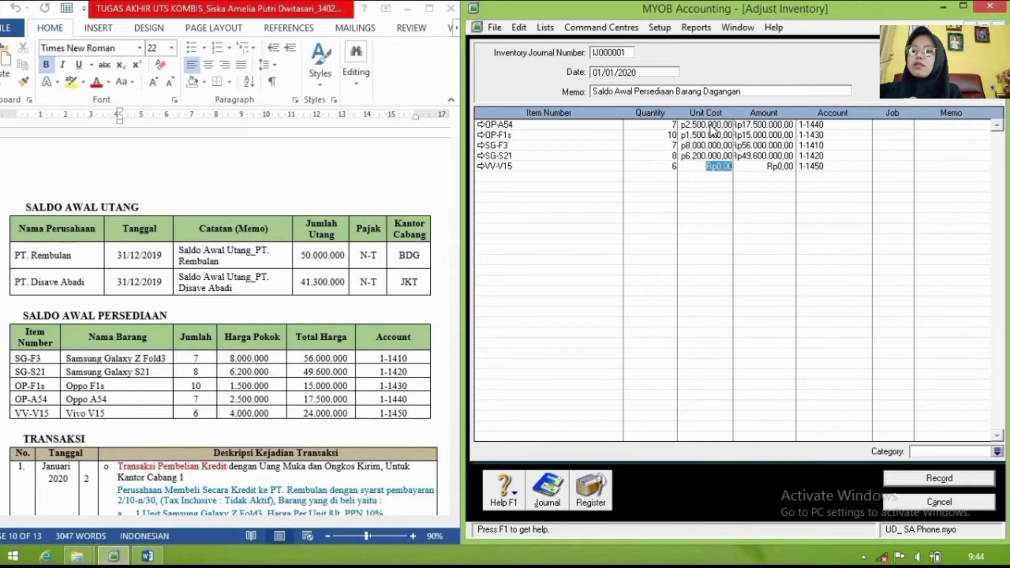
{"action": "type", "text": "4000000"}
Step: Review the journal recap and record opening inventory adjustment IJ000001
{"action": "key", "text": "ctrl+r"}
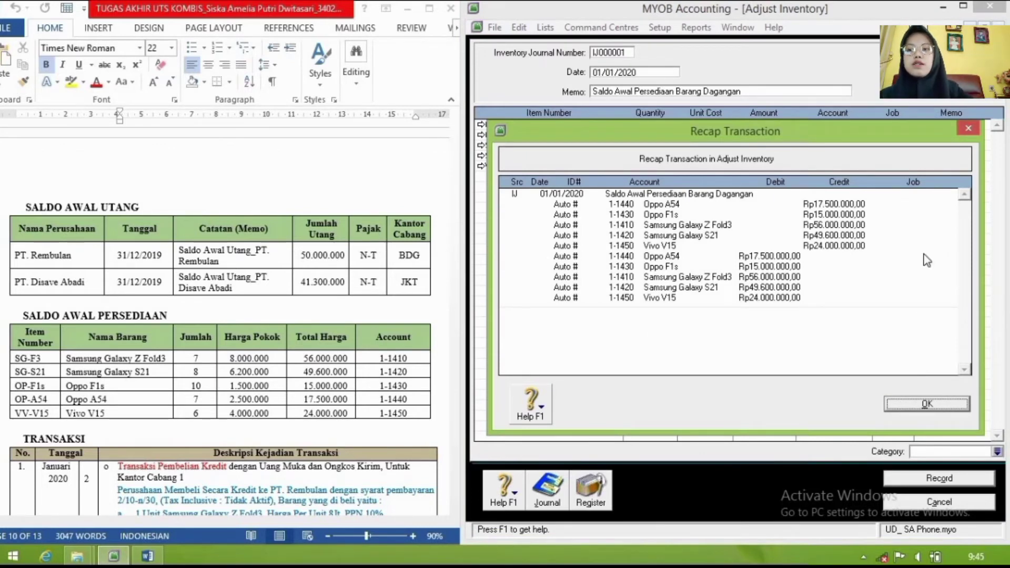
{"action": "left_click", "coordinate": [927, 404]}
{"action": "left_click", "coordinate": [953, 480]}
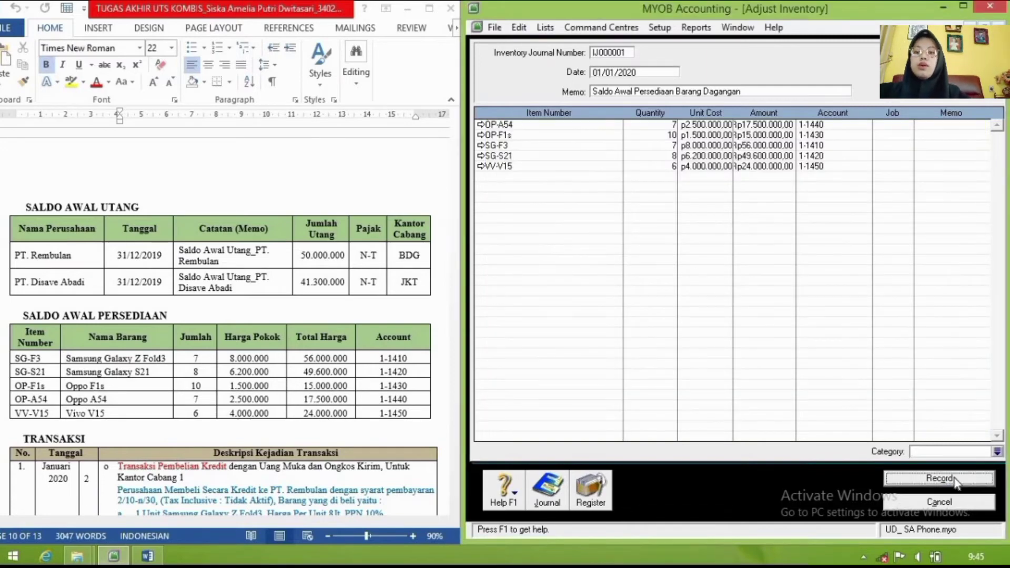
{"action": "key", "text": "Escape"}
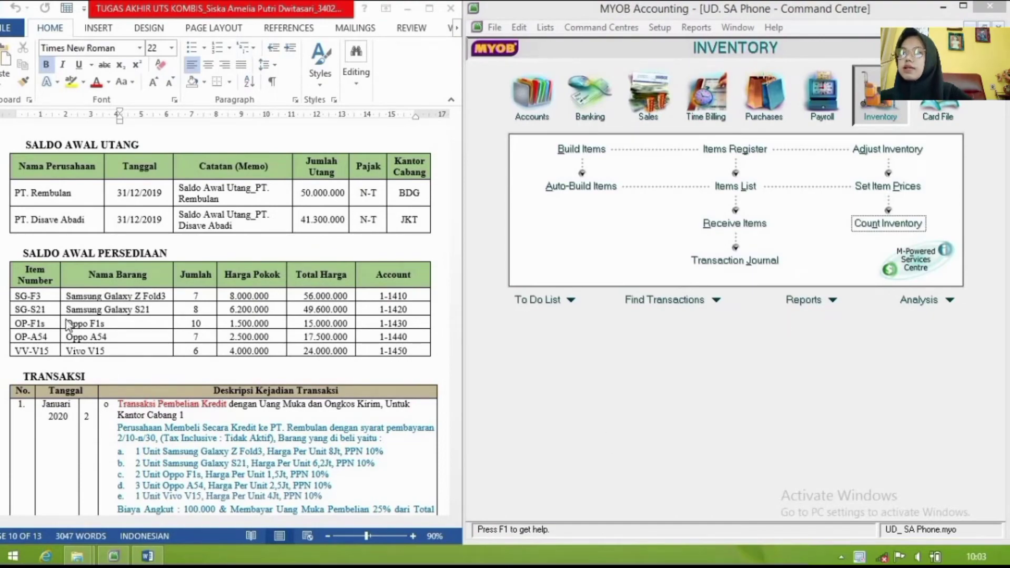
Step: Go to Purchases and start a new bill with Enter Purchases
{"action": "scroll", "coordinate": [227, 380], "scroll_direction": "down", "scroll_amount": 5}
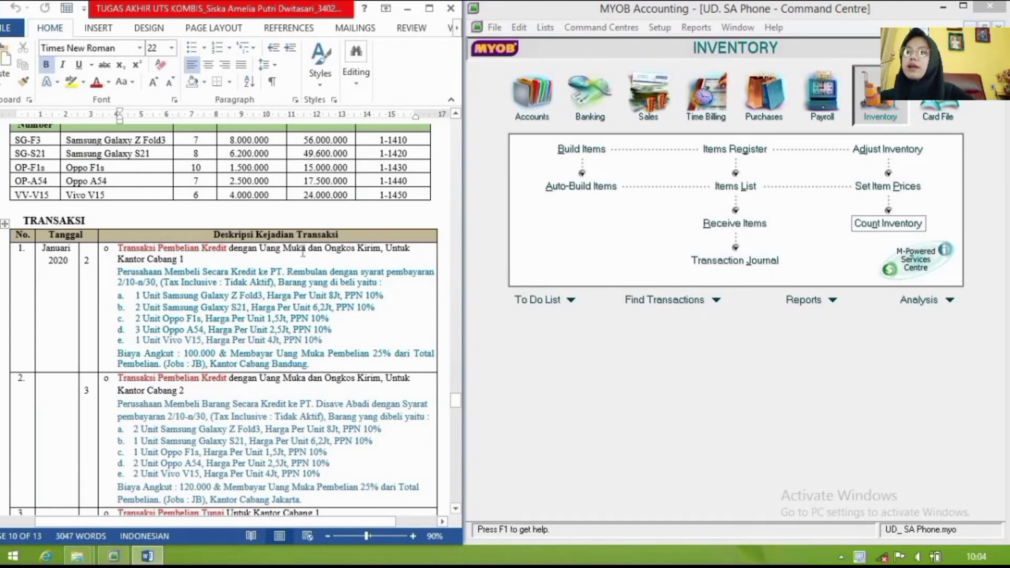
{"action": "left_click", "coordinate": [783, 107]}
{"action": "left_click", "coordinate": [735, 186]}
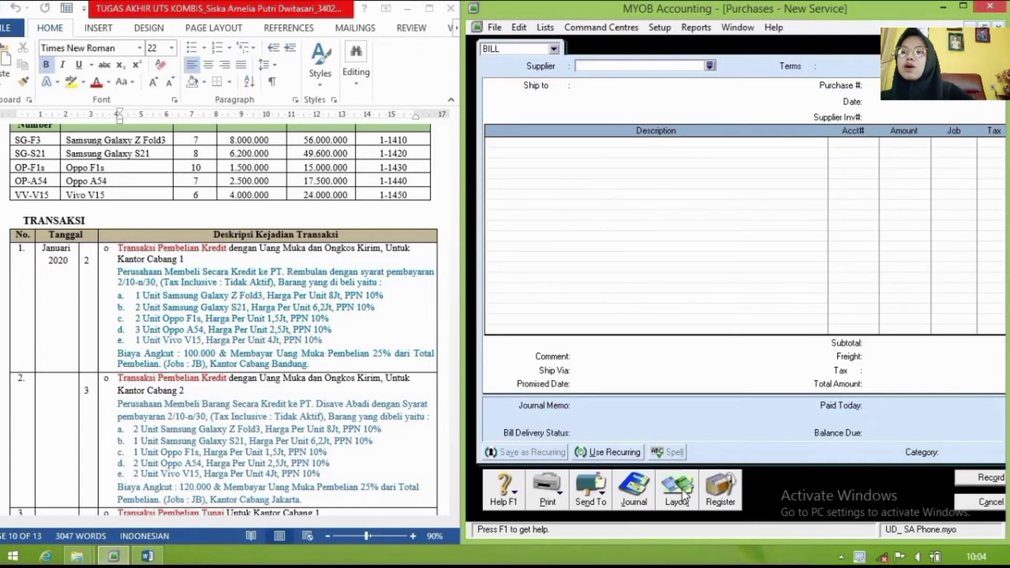
Step: Set the new bill to the Item layout with supplier PT. Rembulan
{"action": "left_click", "coordinate": [685, 494]}
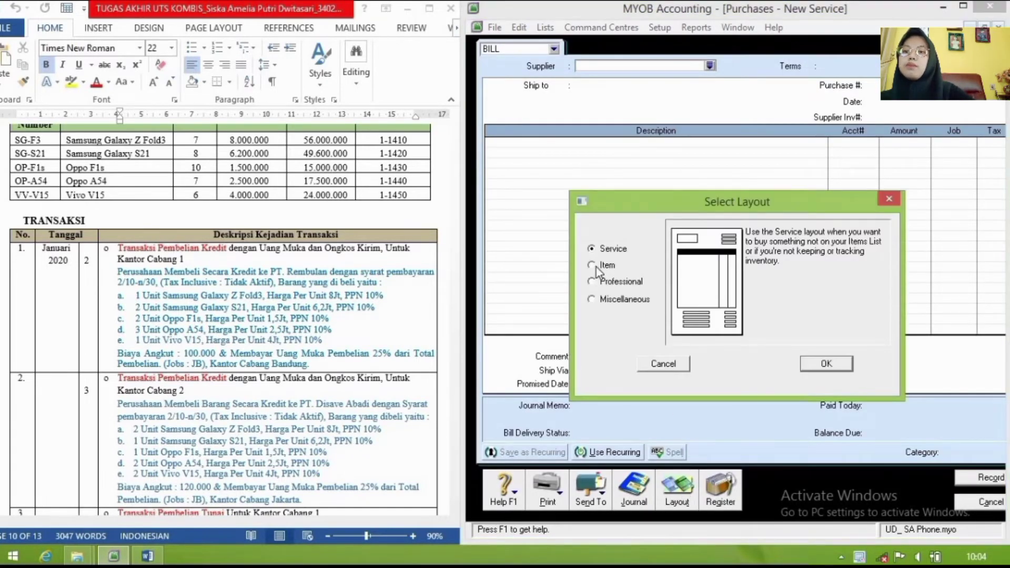
{"action": "left_click", "coordinate": [596, 268]}
{"action": "left_click", "coordinate": [828, 364]}
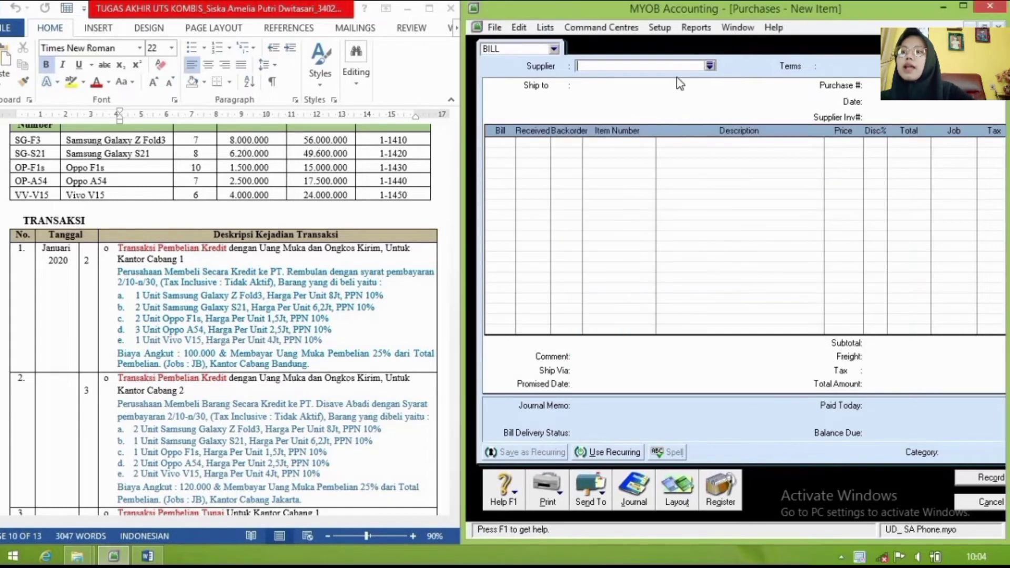
{"action": "left_click", "coordinate": [710, 65]}
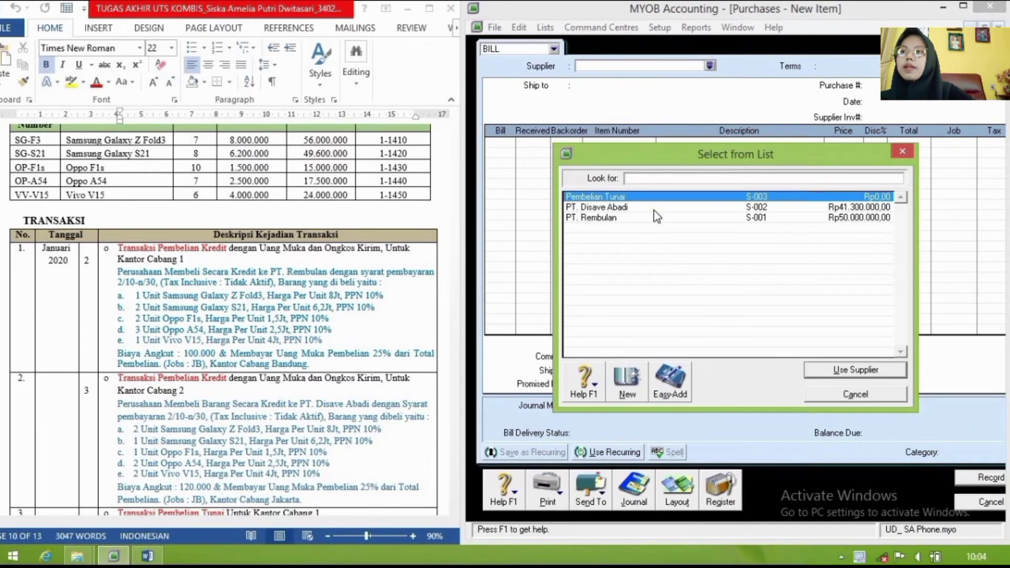
{"action": "left_click", "coordinate": [654, 211]}
{"action": "left_click", "coordinate": [659, 220]}
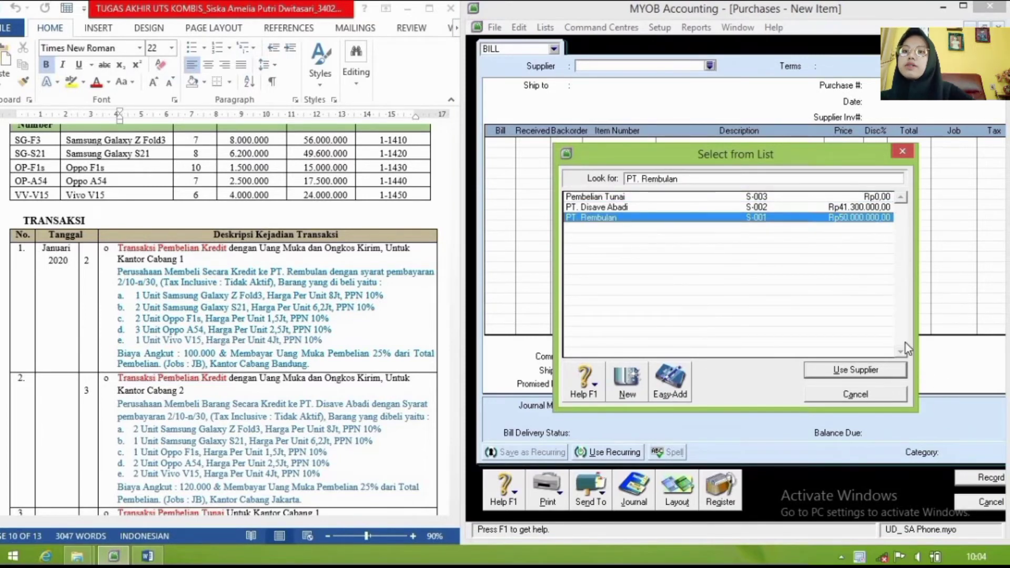
{"action": "left_click", "coordinate": [871, 370]}
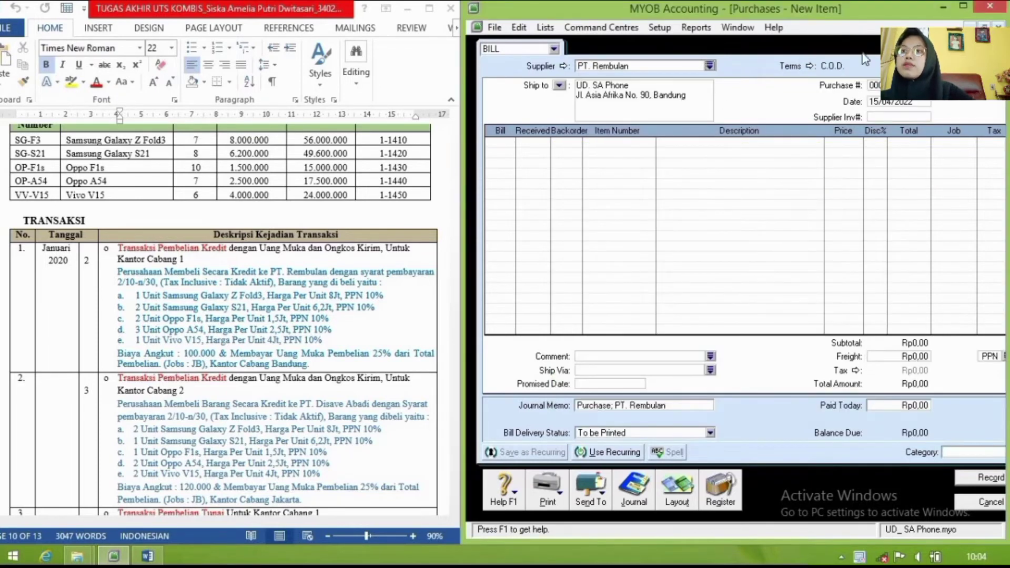
Step: Set terms to a given number of days: 10 discount days, 30 balance days, 2% discount
{"action": "left_click", "coordinate": [809, 66]}
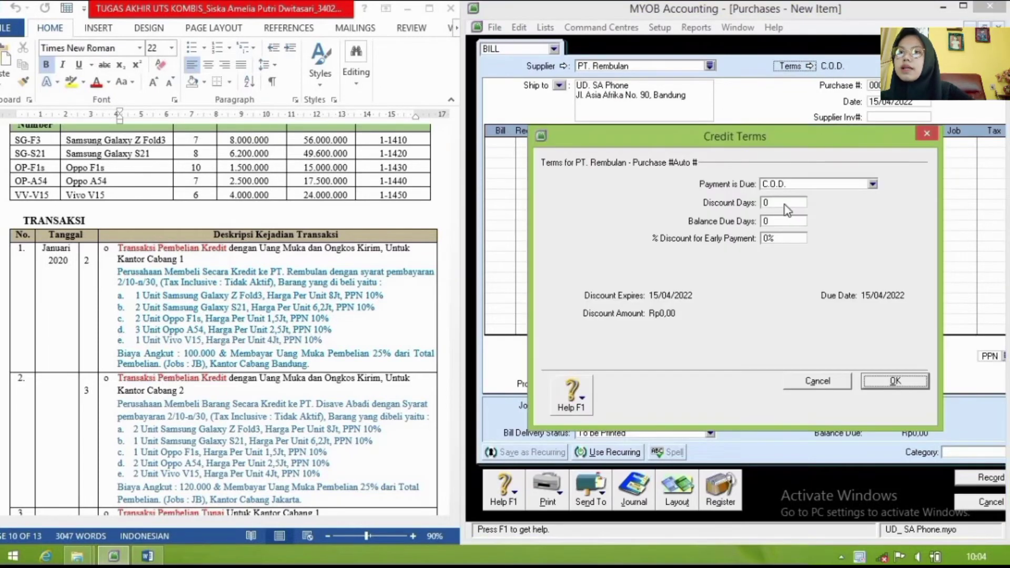
{"action": "left_click", "coordinate": [873, 184]}
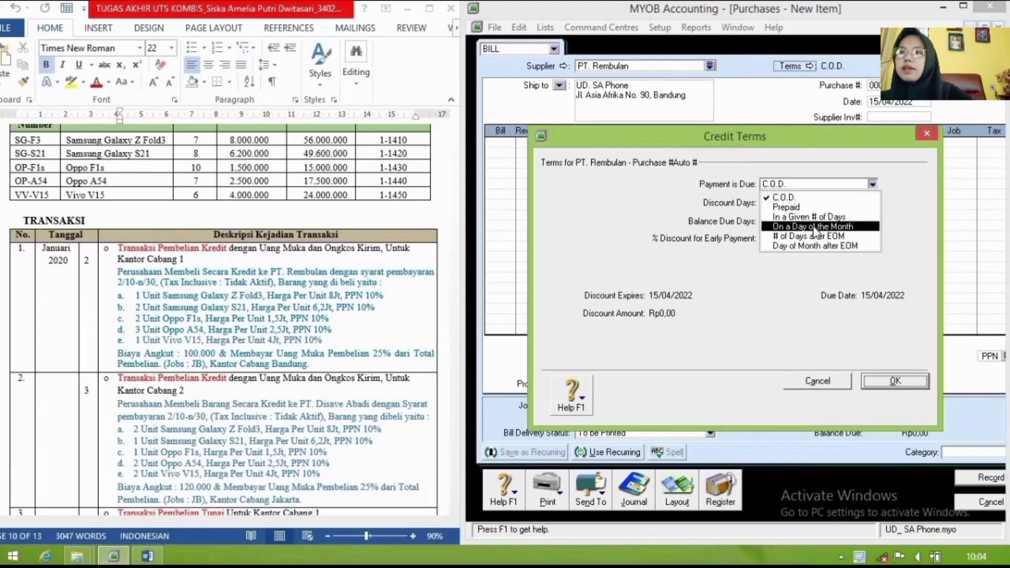
{"action": "left_click", "coordinate": [806, 217]}
{"action": "left_click", "coordinate": [782, 203]}
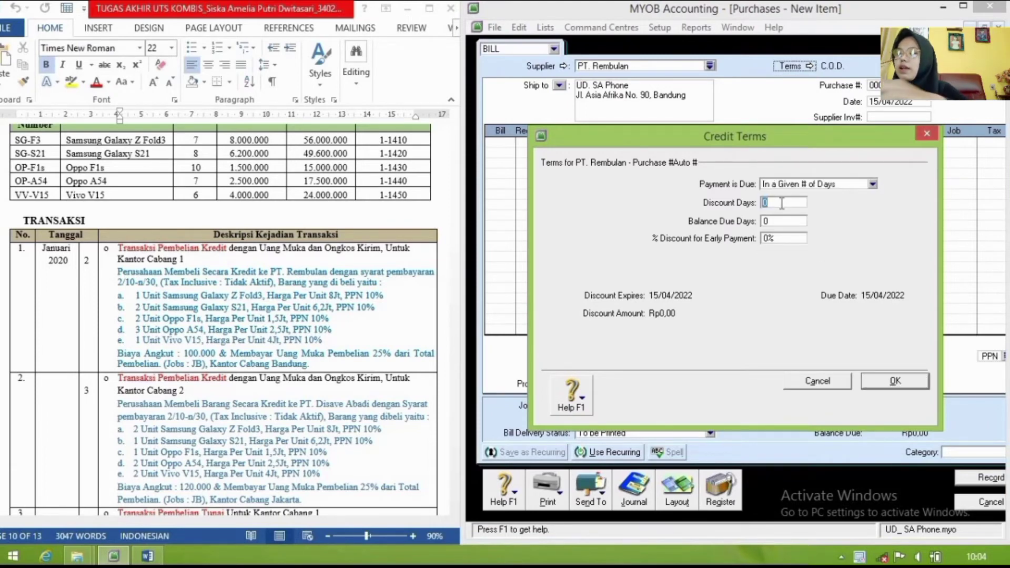
{"action": "type", "text": "10"}
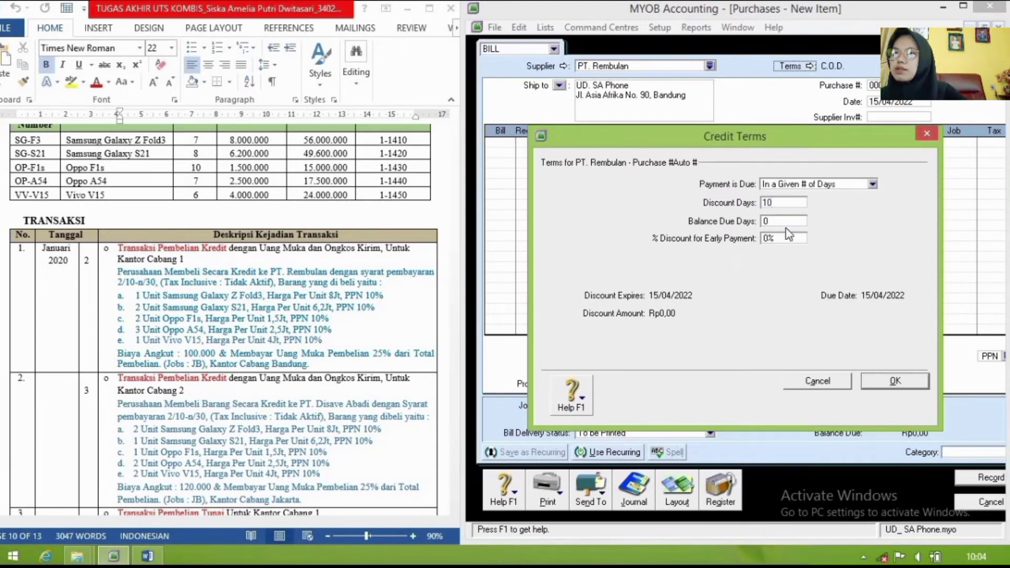
{"action": "left_click", "coordinate": [777, 220]}
{"action": "type", "text": "30"}
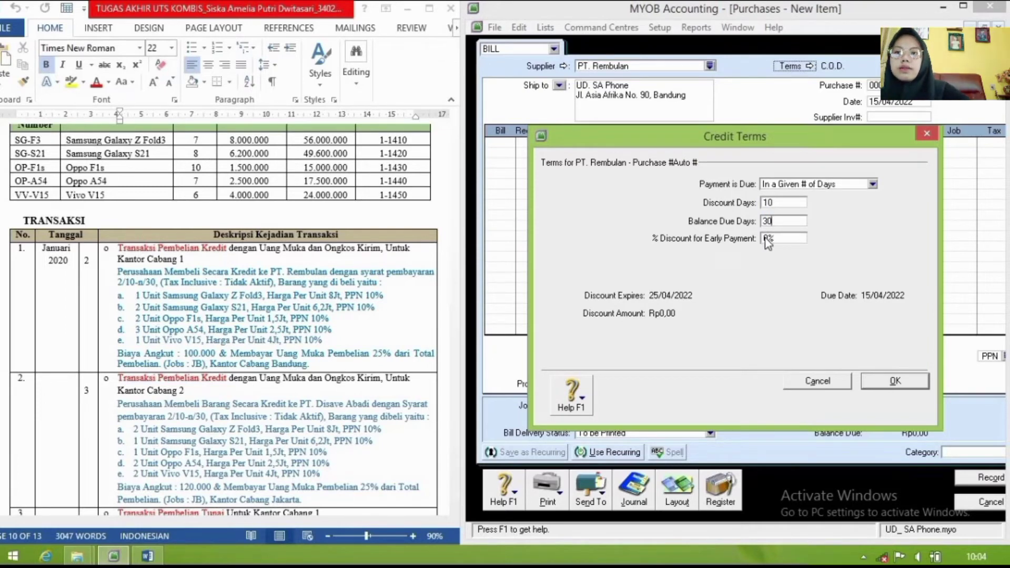
{"action": "left_click", "coordinate": [768, 239]}
{"action": "key", "text": "BackSpace"}
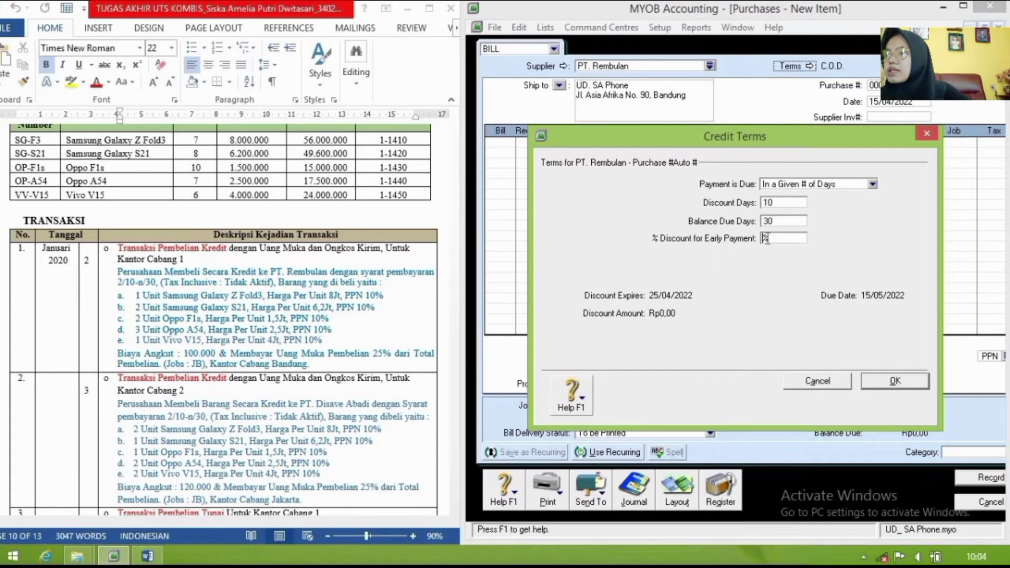
{"action": "type", "text": "2"}
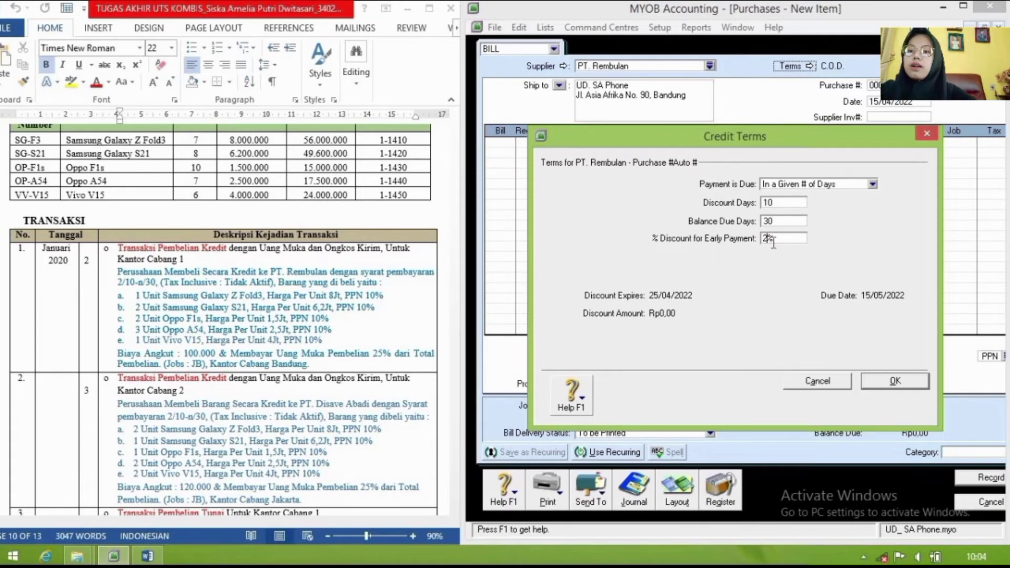
{"action": "left_click", "coordinate": [914, 380]}
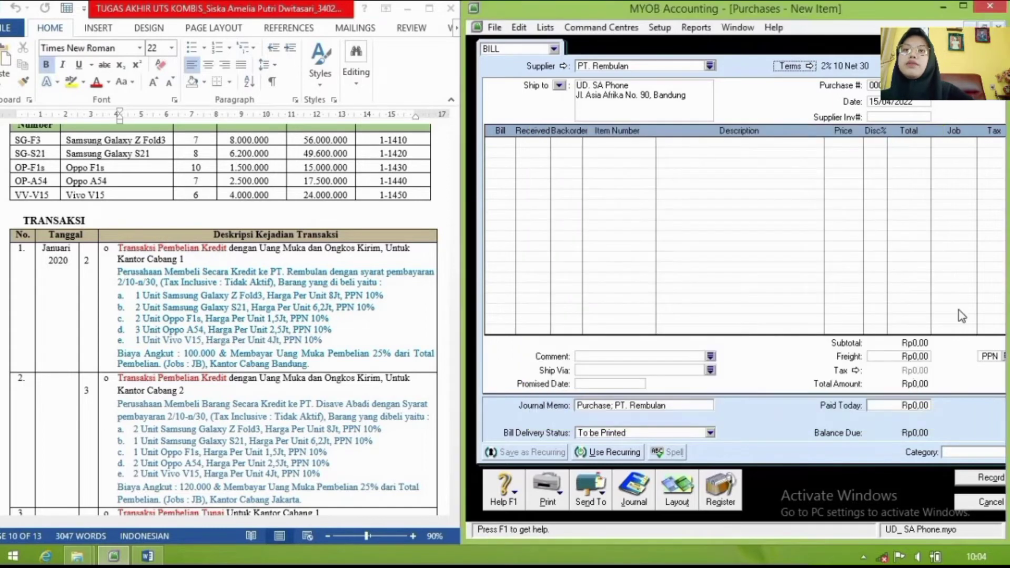
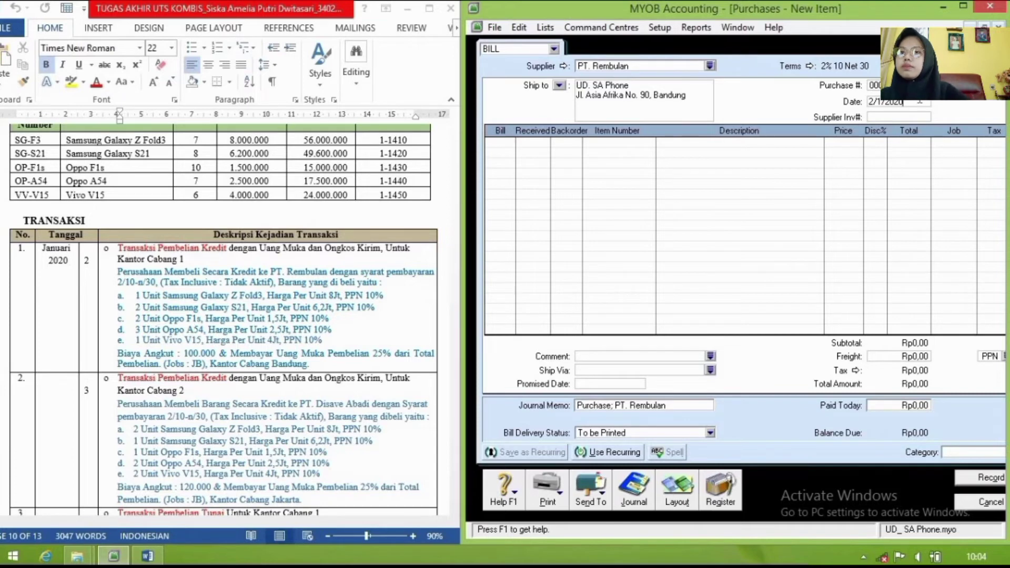
Step: Keep 02/01/2020 as the bill date and move into the first line row
{"action": "key", "text": "Tab"}
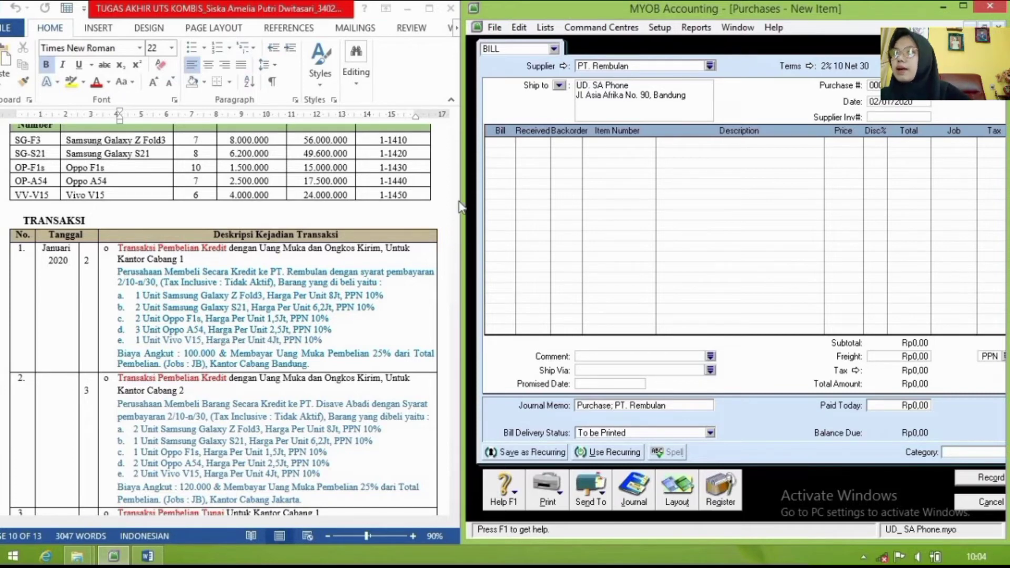
{"action": "key", "text": "Tab"}
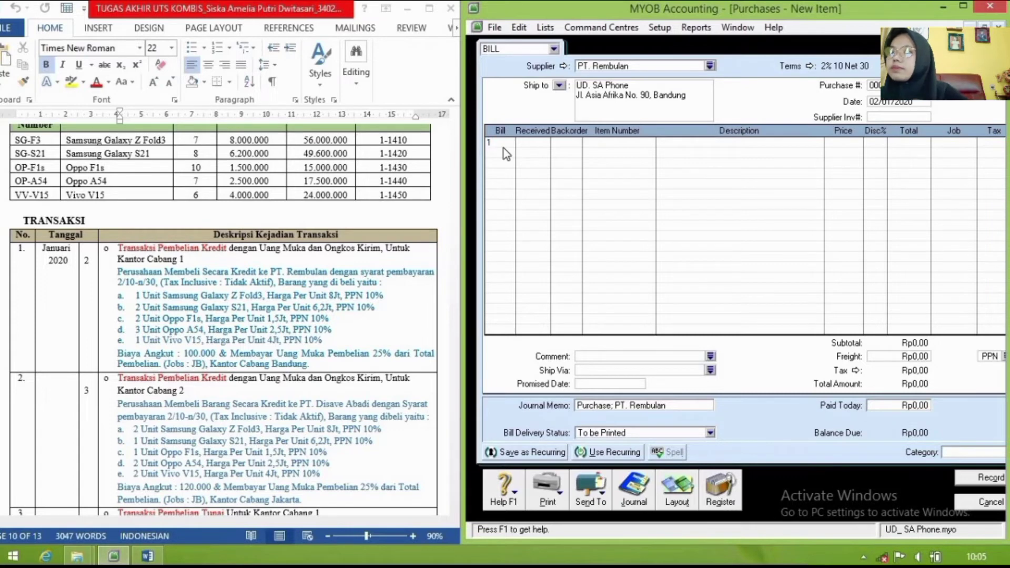
Step: Enter SG-F3 ×1 and SG-S21 ×2 on the first two bill lines
{"action": "type", "text": "1"}
{"action": "left_click", "coordinate": [507, 153]}
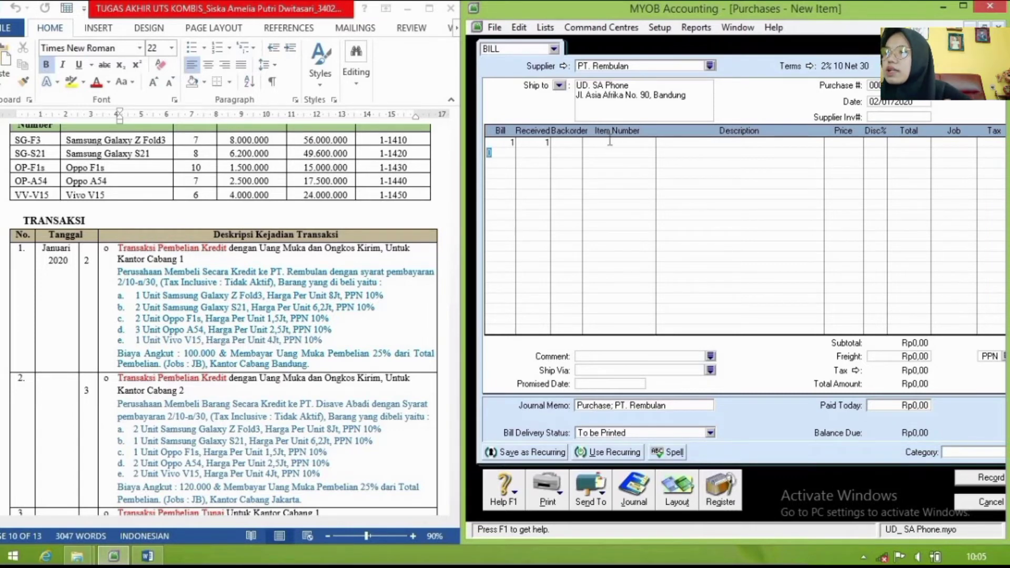
{"action": "left_click", "coordinate": [610, 141]}
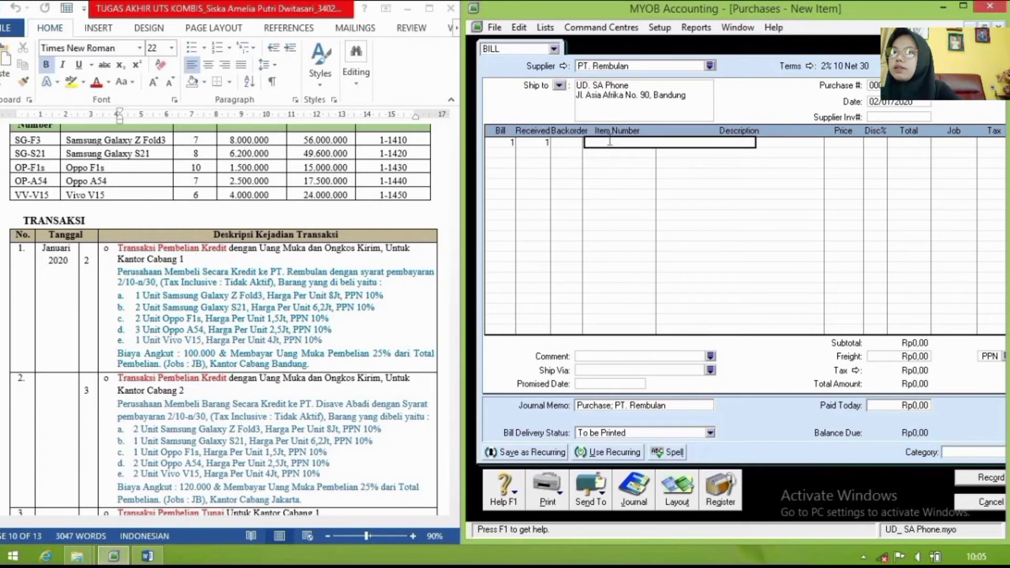
{"action": "type", "text": "SG"}
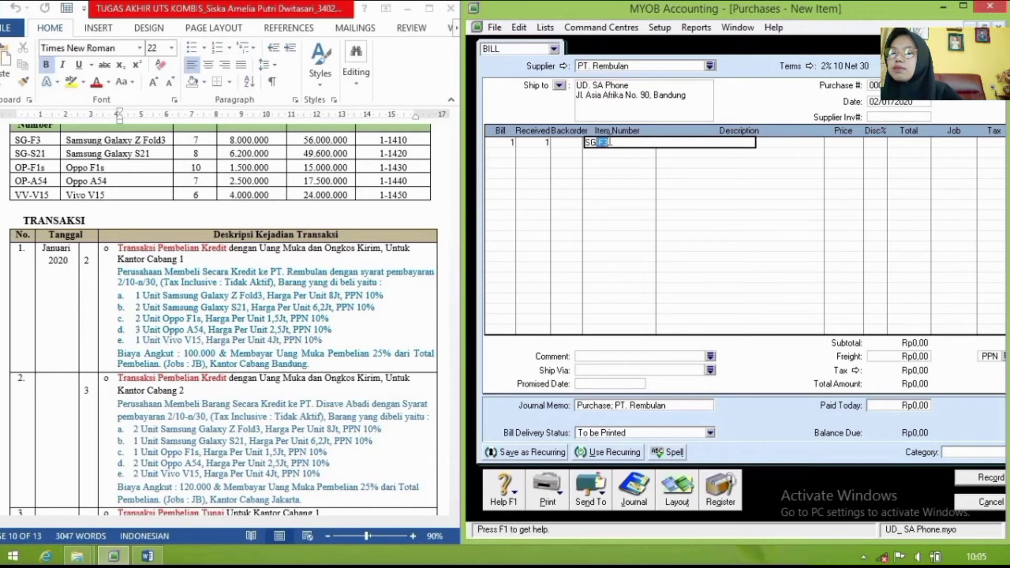
{"action": "key", "text": "Return"}
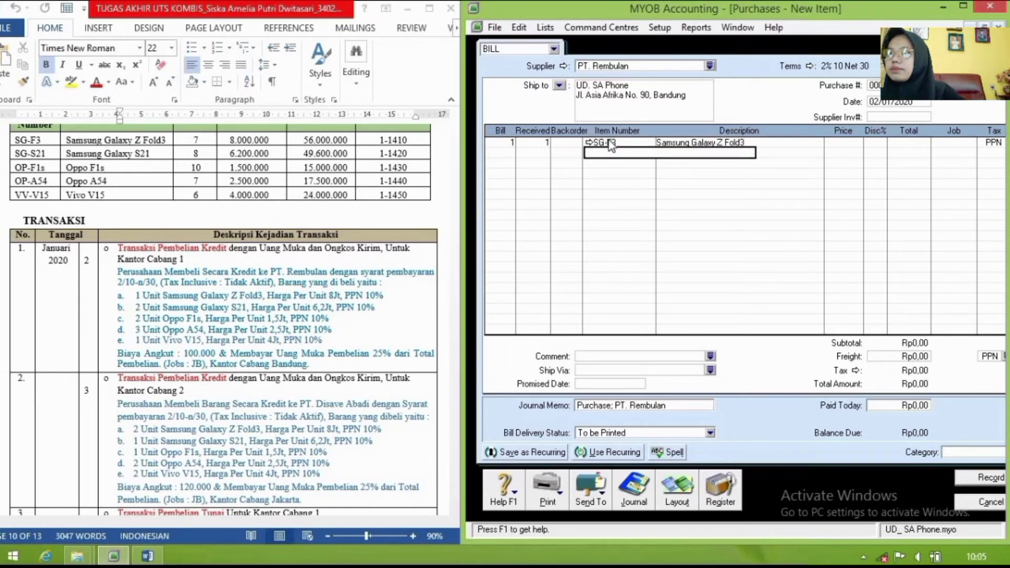
{"action": "left_click", "coordinate": [504, 153]}
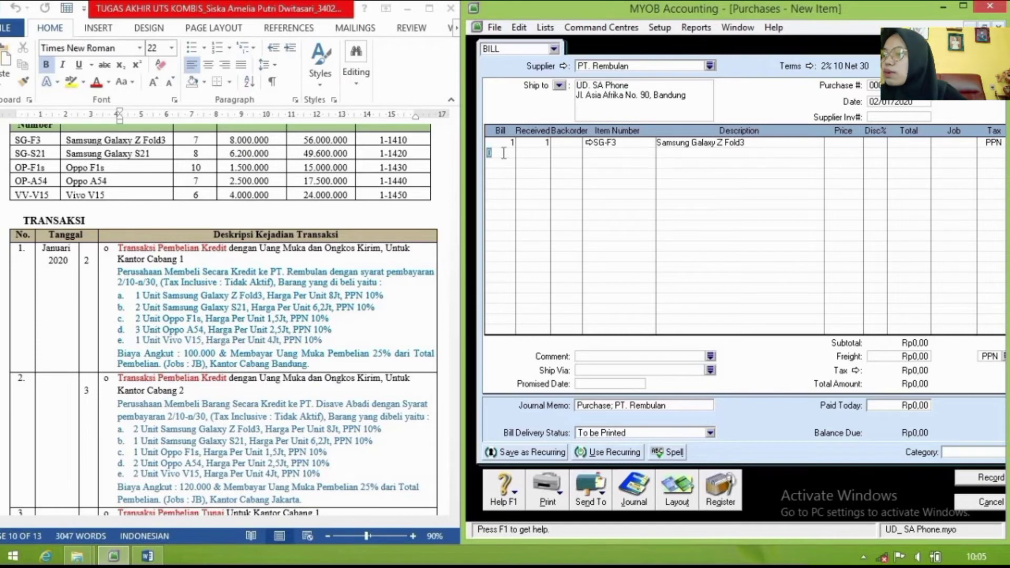
{"action": "type", "text": "2"}
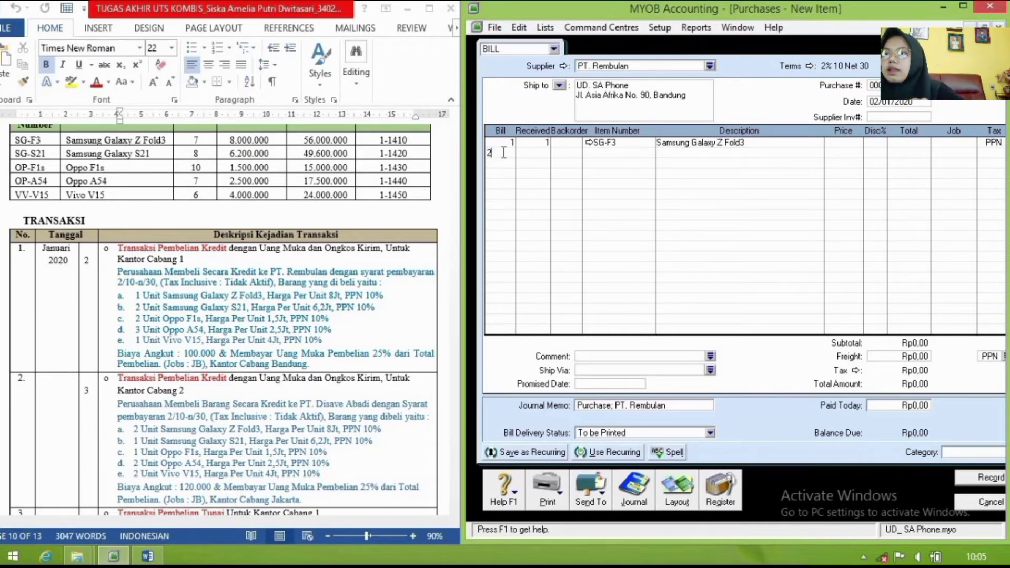
{"action": "key", "text": "Tab"}
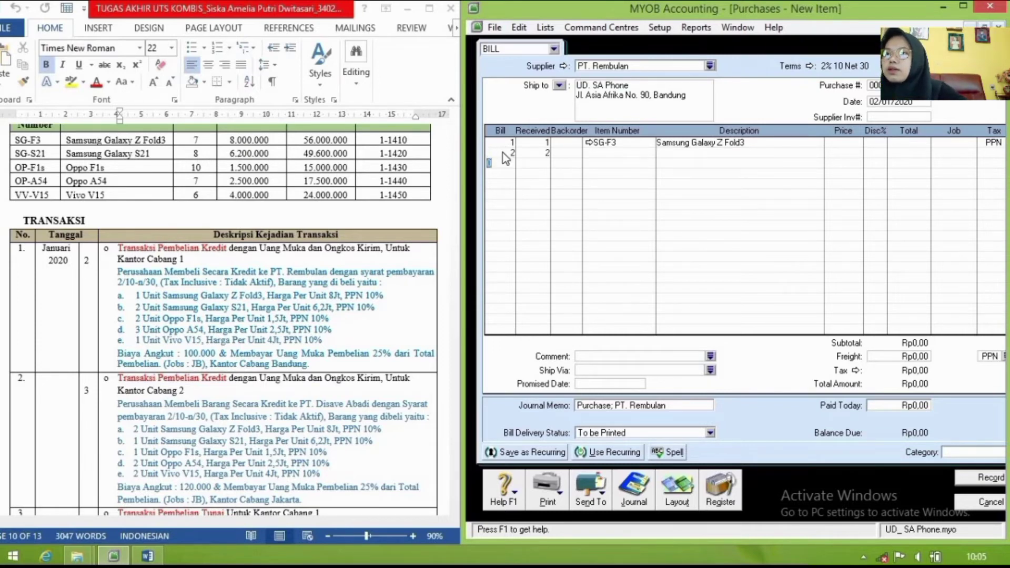
{"action": "left_click", "coordinate": [608, 153]}
{"action": "type", "text": "SG-F"}
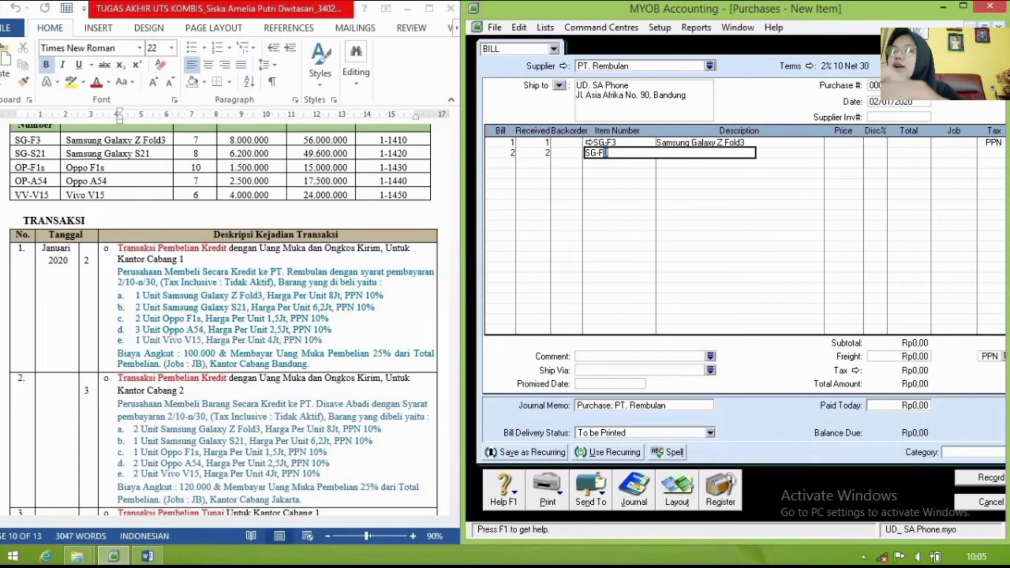
{"action": "type", "text": "3"}
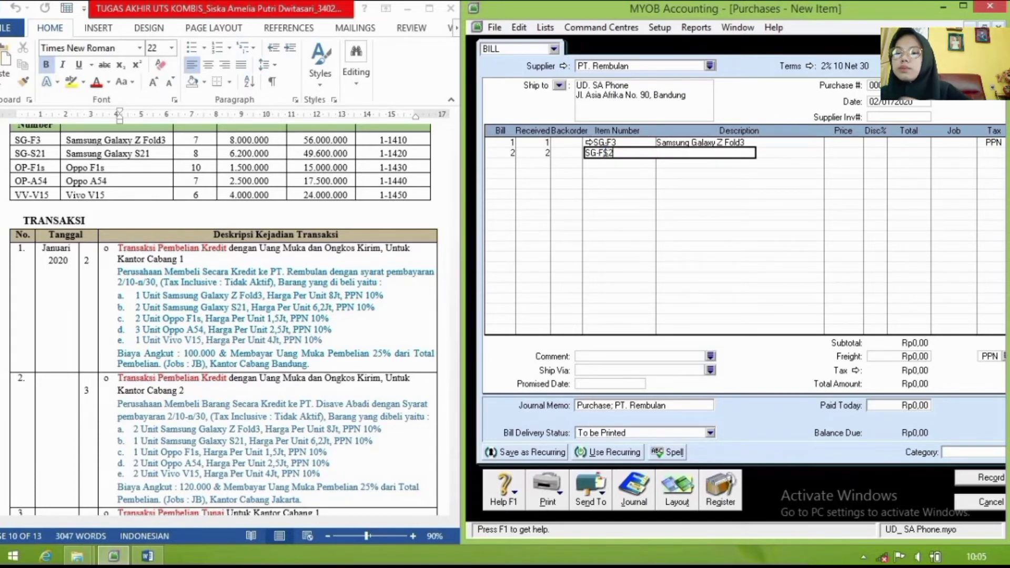
{"action": "key", "text": "BackSpace"}
{"action": "key", "text": "BackSpace"}
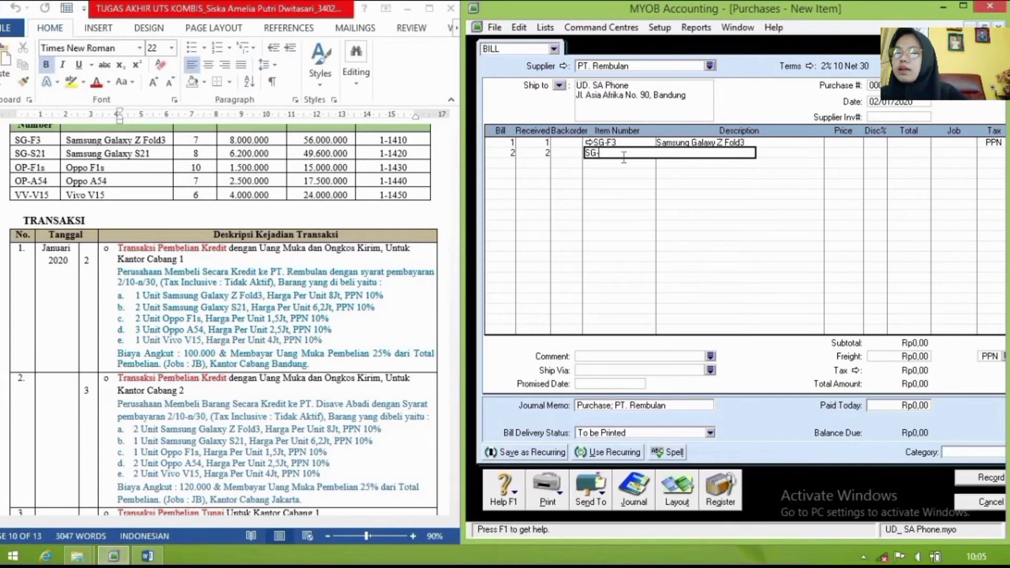
{"action": "type", "text": "S21"}
{"action": "key", "text": "Return"}
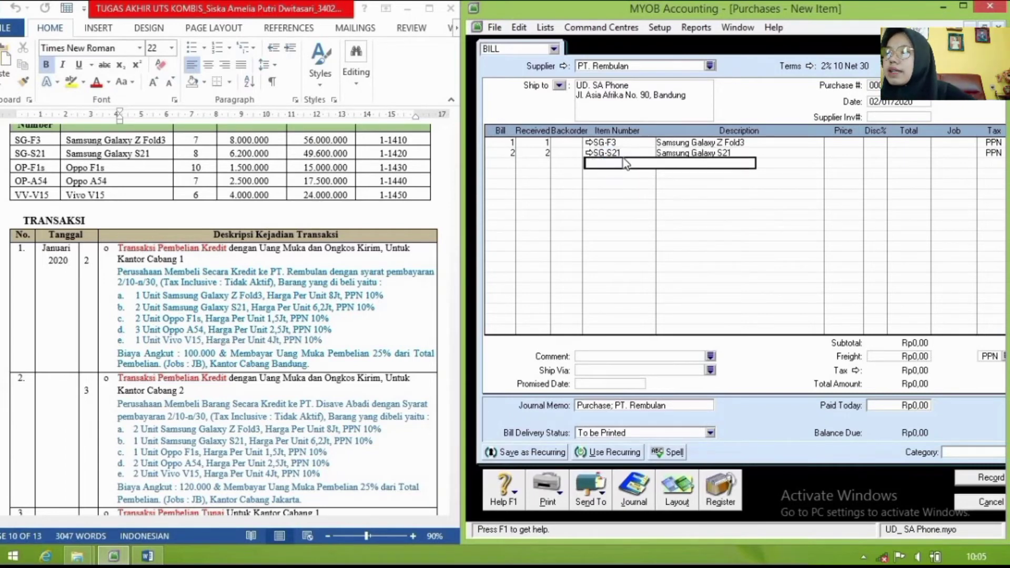
Step: Add OP-F1s with quantity 2 on the third line
{"action": "left_click", "coordinate": [509, 163]}
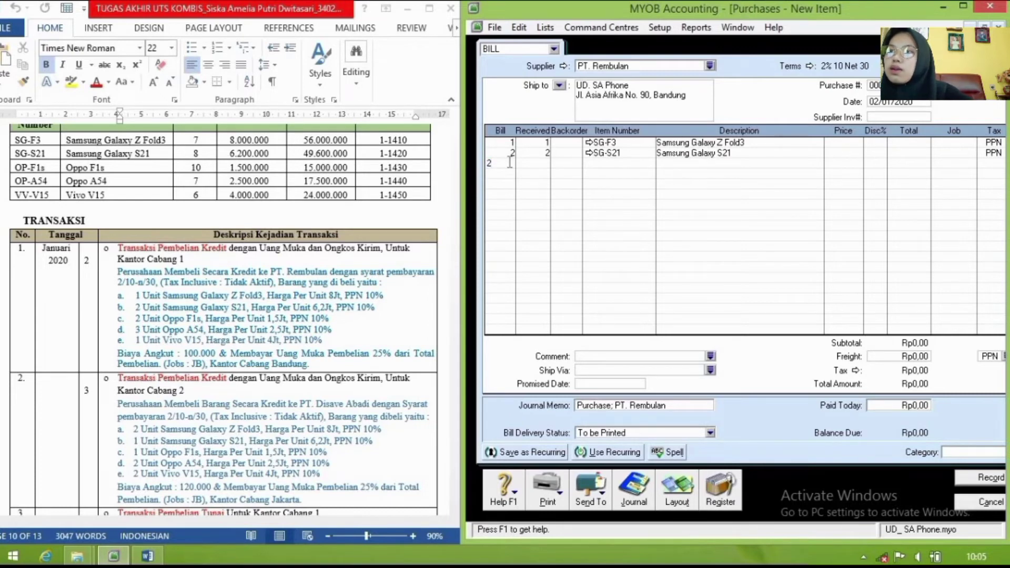
{"action": "type", "text": "2"}
{"action": "key", "text": "Return"}
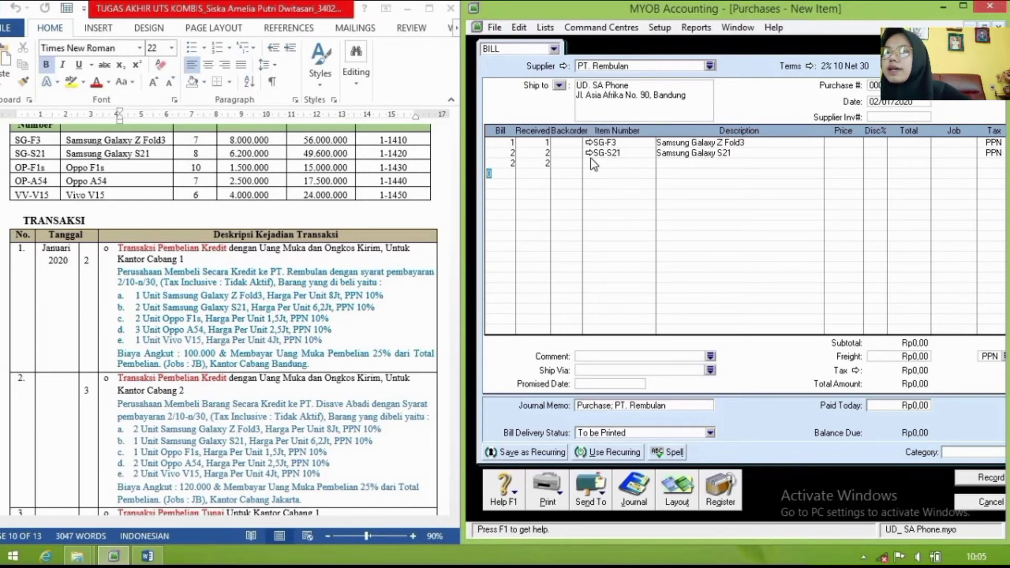
{"action": "left_click", "coordinate": [585, 166]}
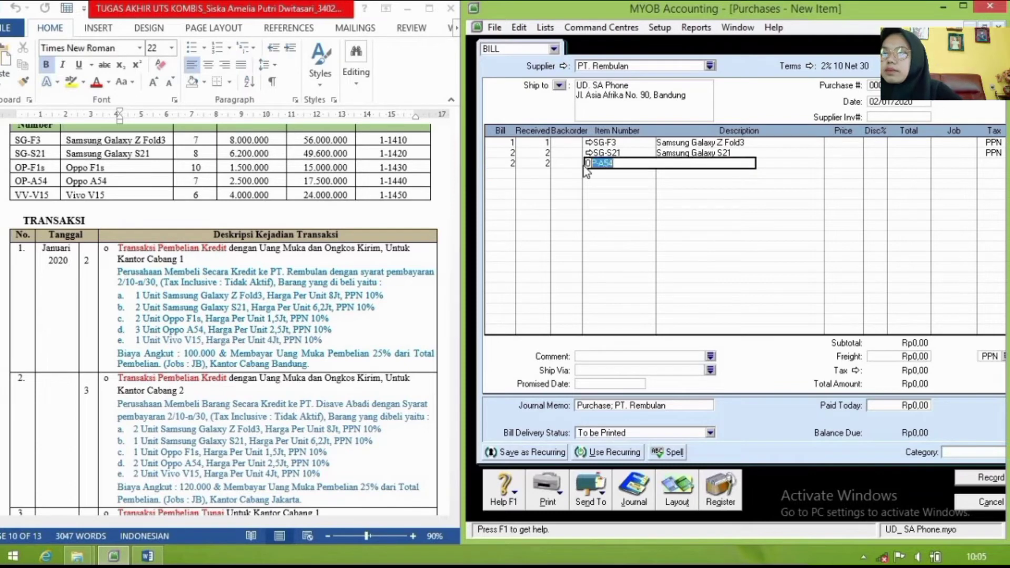
{"action": "type", "text": "OP-F1s"}
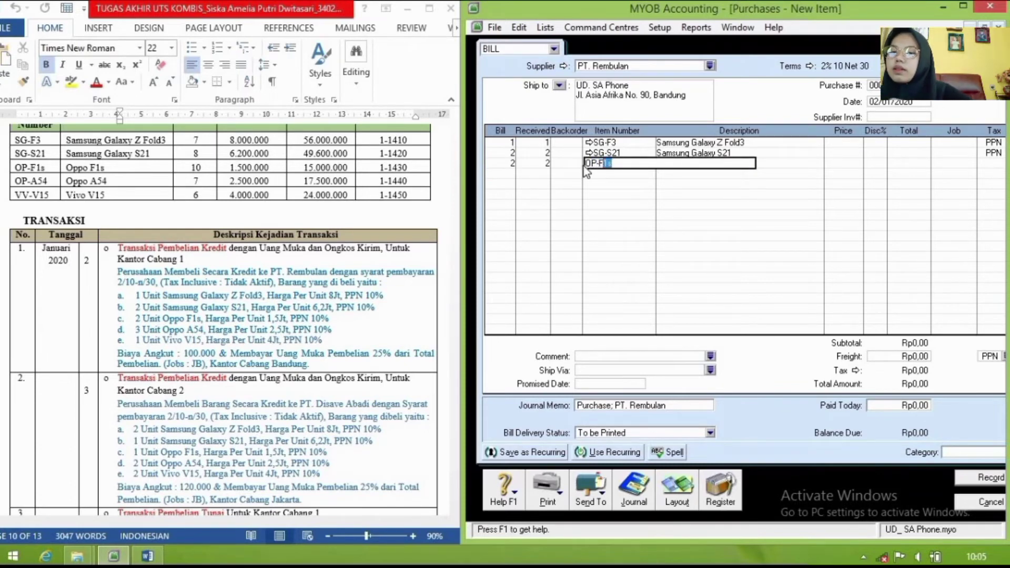
{"action": "key", "text": "Return"}
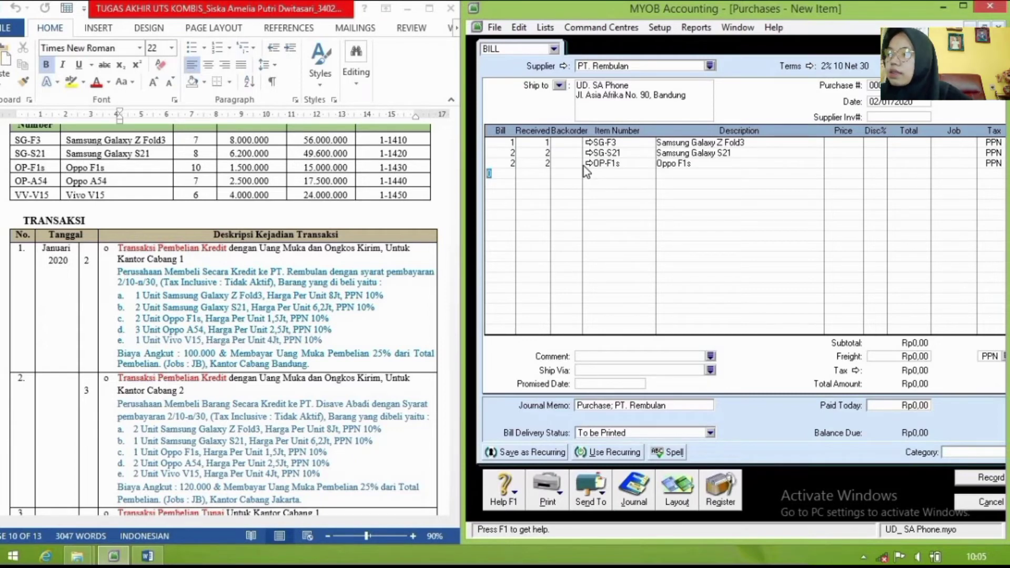
Step: Add OP-A54 ×3 and VV-V15 ×1 on the fourth and fifth lines
{"action": "type", "text": "3"}
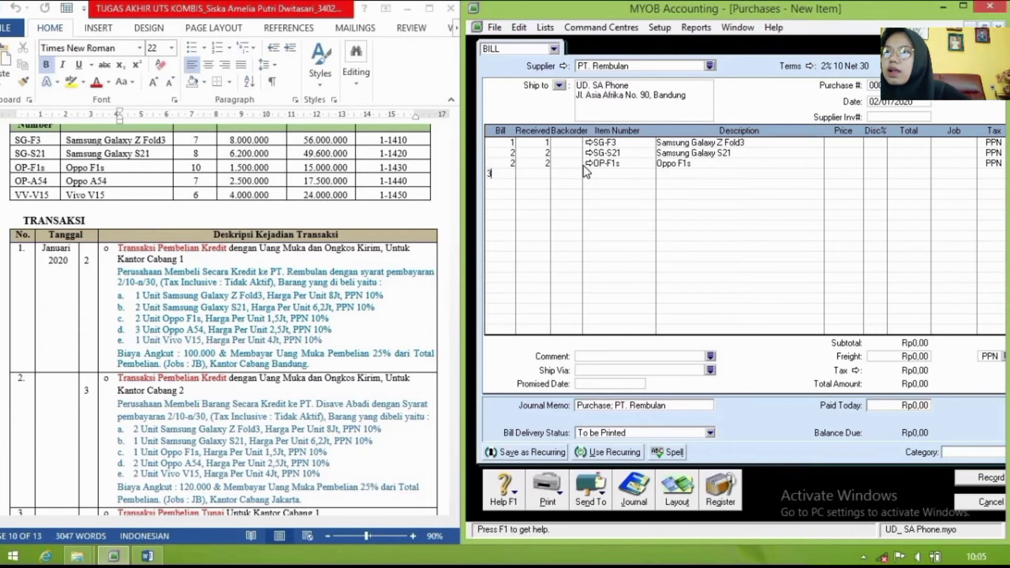
{"action": "key", "text": "Return"}
{"action": "left_click", "coordinate": [586, 168]}
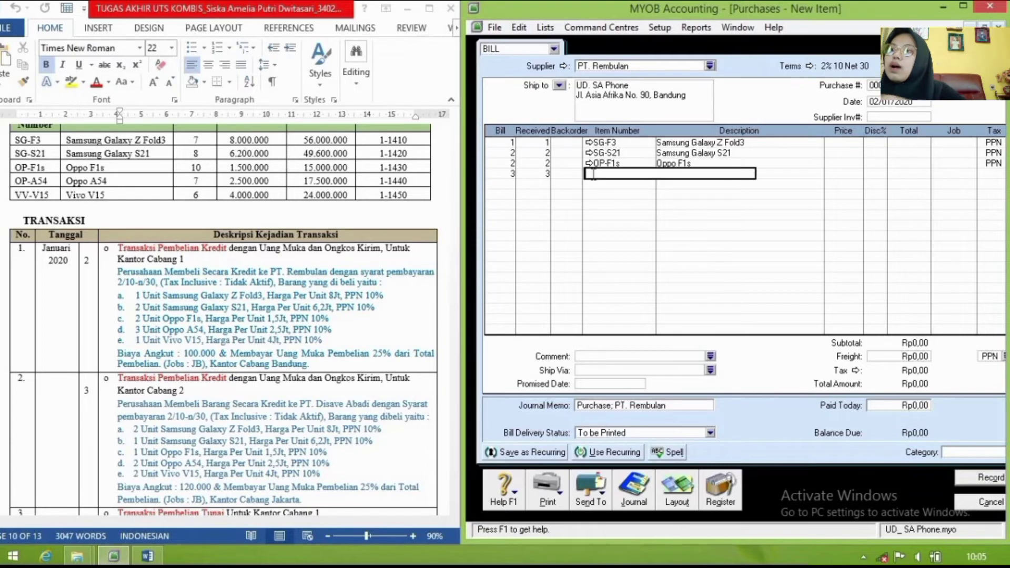
{"action": "type", "text": "OP-A54"}
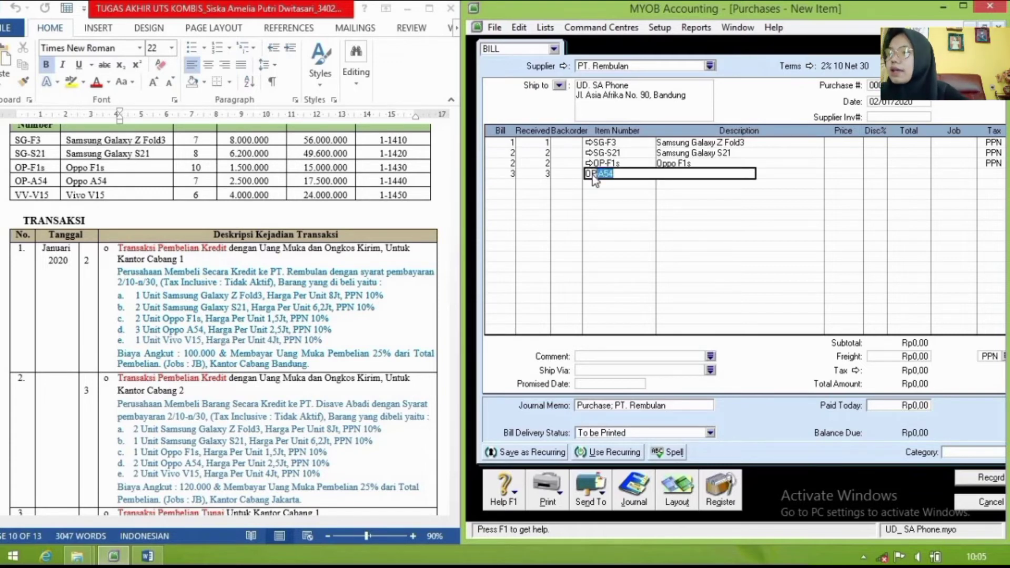
{"action": "key", "text": "Return"}
{"action": "type", "text": "1"}
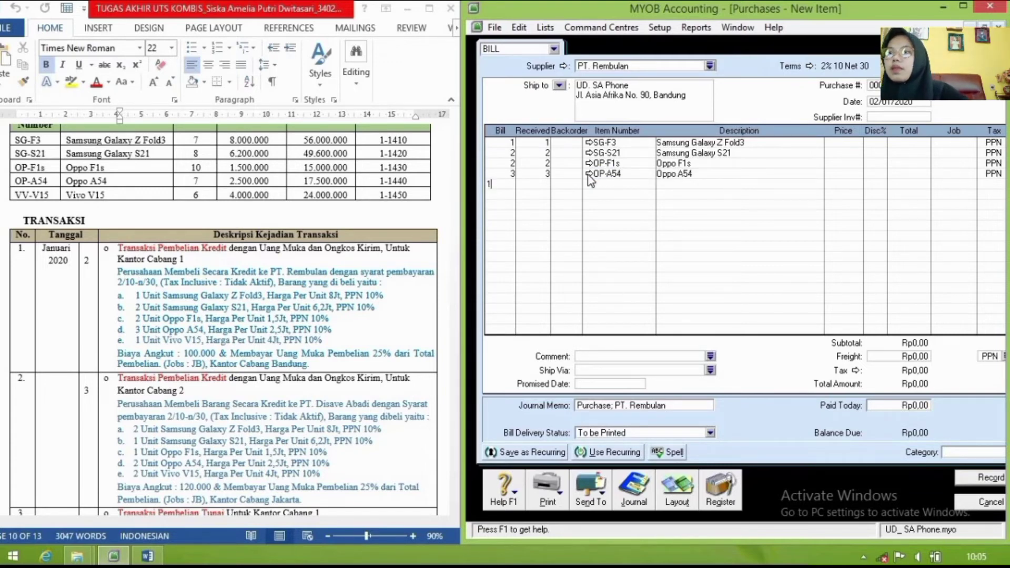
{"action": "left_click", "coordinate": [592, 183]}
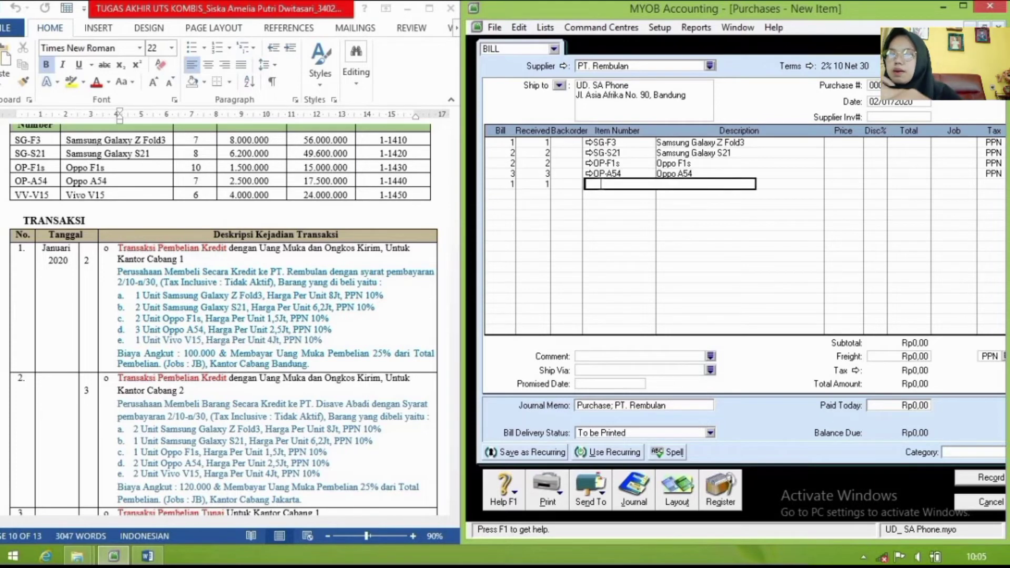
{"action": "type", "text": "VV-V15"}
{"action": "key", "text": "Return"}
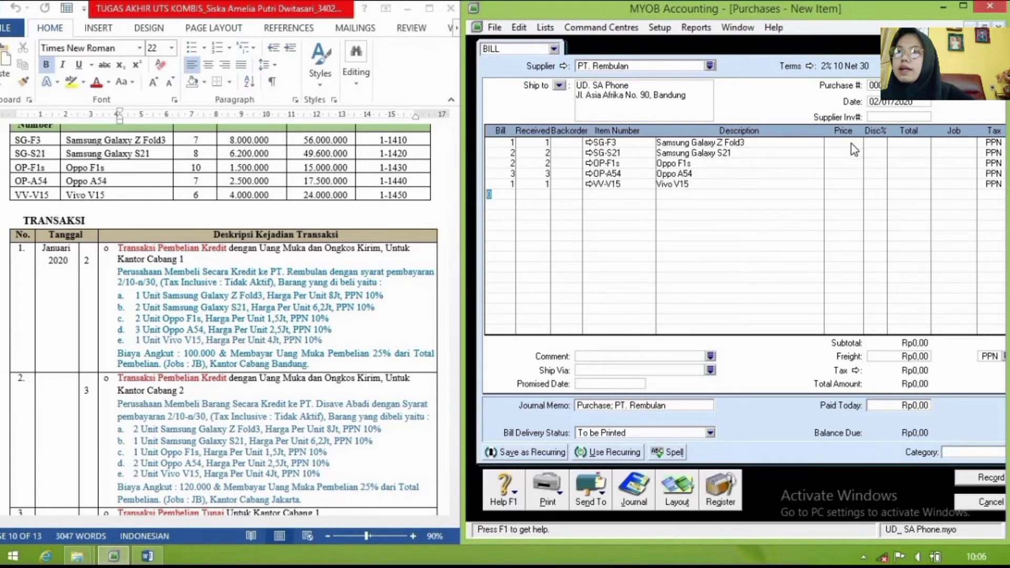
Step: Price the SG-F3 line at 8,000,000 and the SG-S21 line at 6,200,000
{"action": "left_click", "coordinate": [852, 143]}
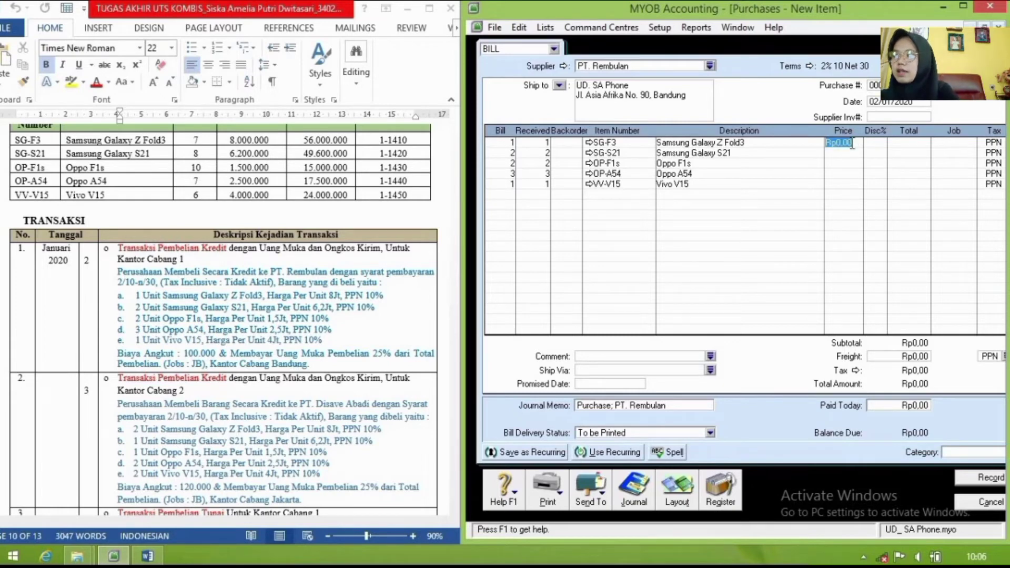
{"action": "type", "text": "8"}
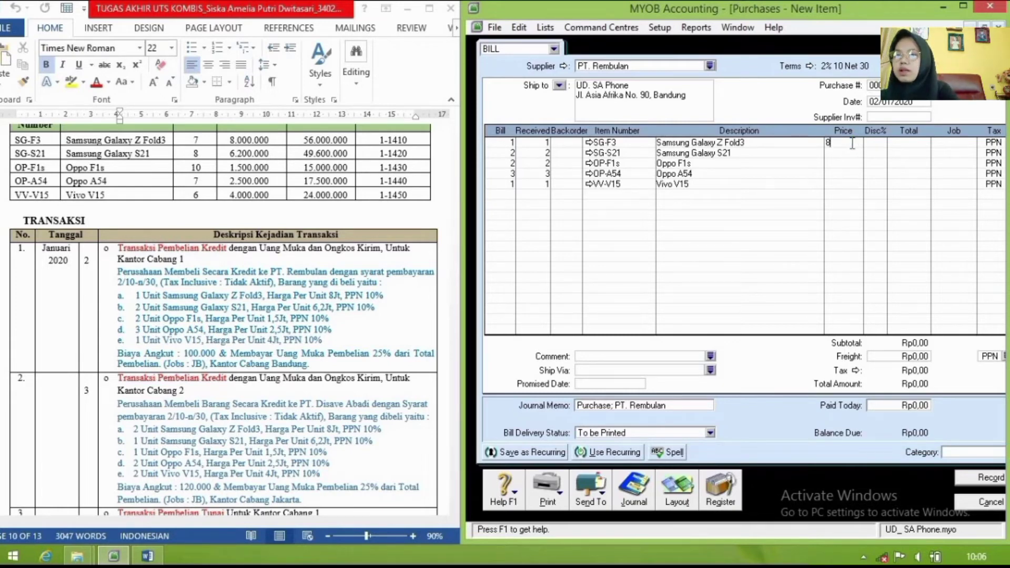
{"action": "type", "text": "000000"}
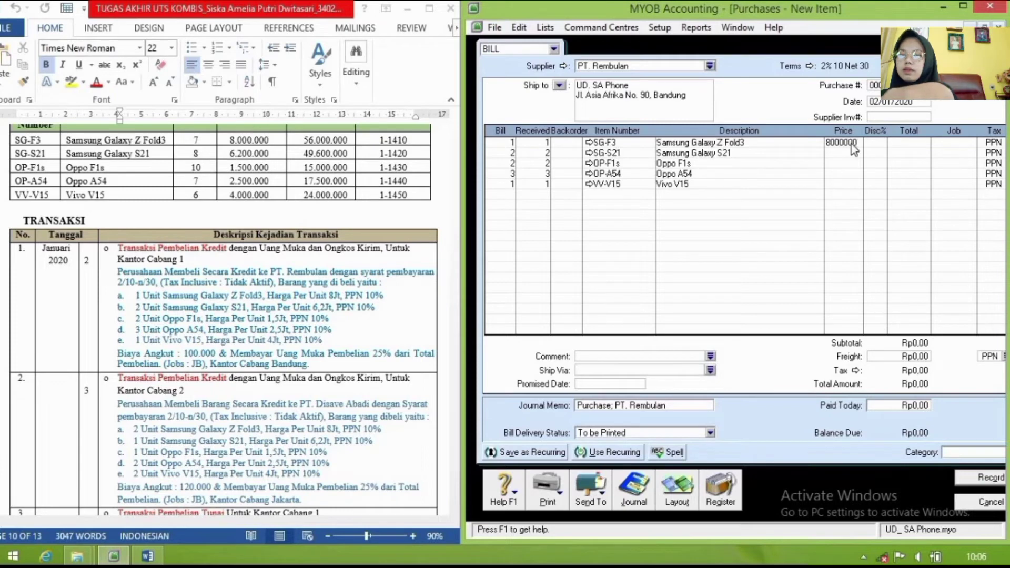
{"action": "left_click", "coordinate": [852, 153]}
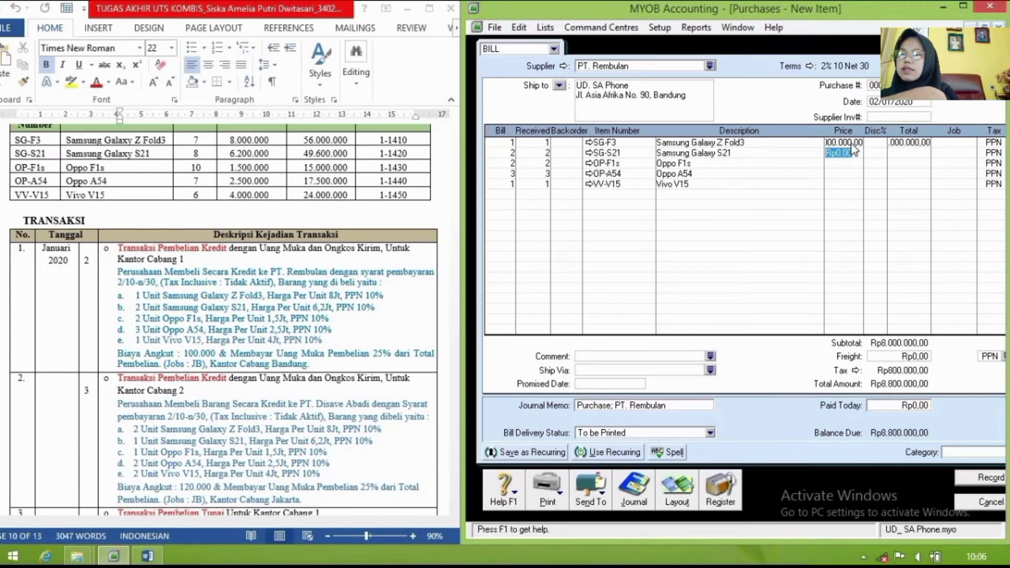
{"action": "type", "text": "620"}
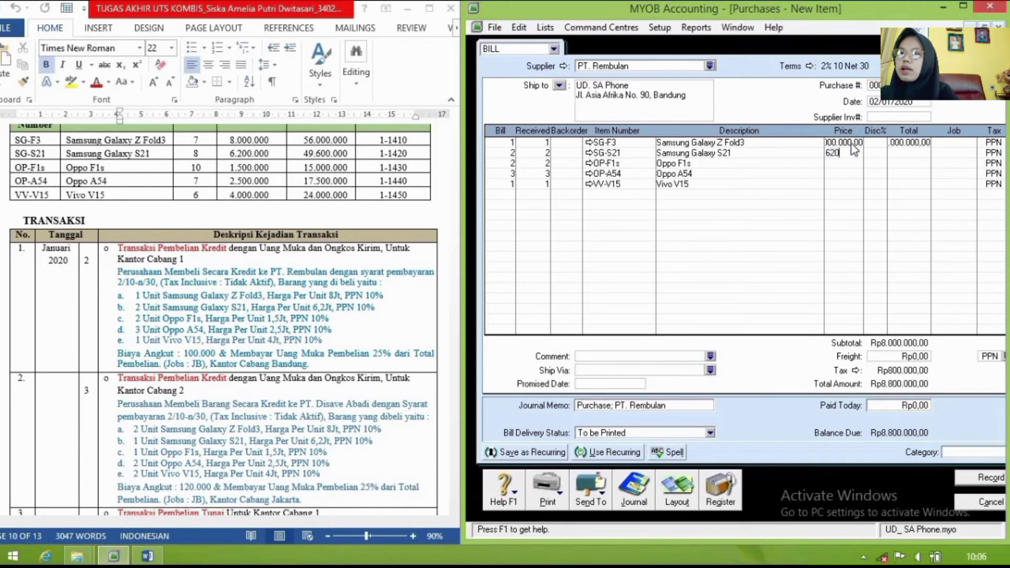
{"action": "type", "text": "0000"}
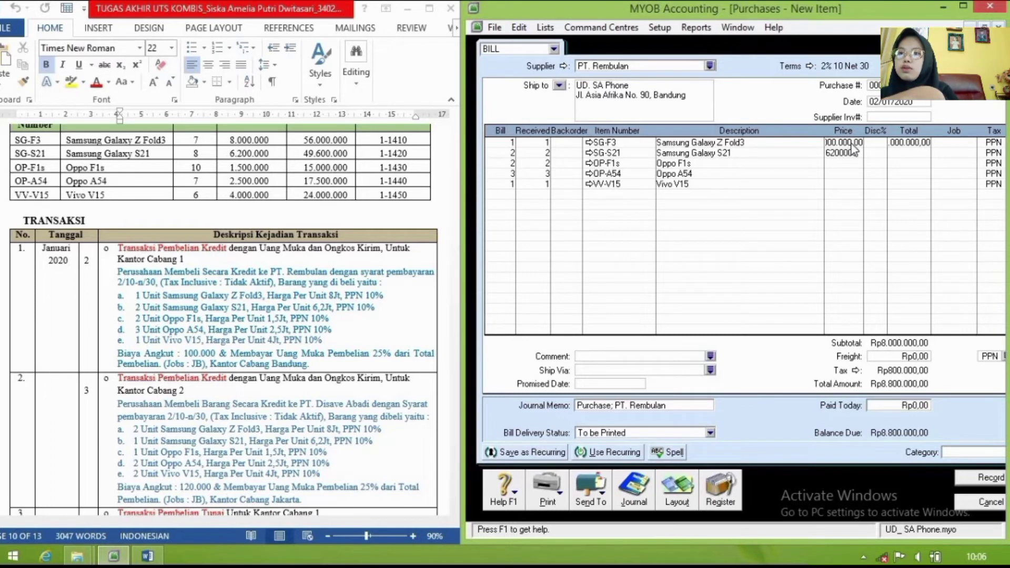
{"action": "key", "text": "Down"}
Step: Price Oppo F1s at 1,500,000, Oppo A54 at 2,500,000 and Vivo V15 at 4,000,000
{"action": "type", "text": "15"}
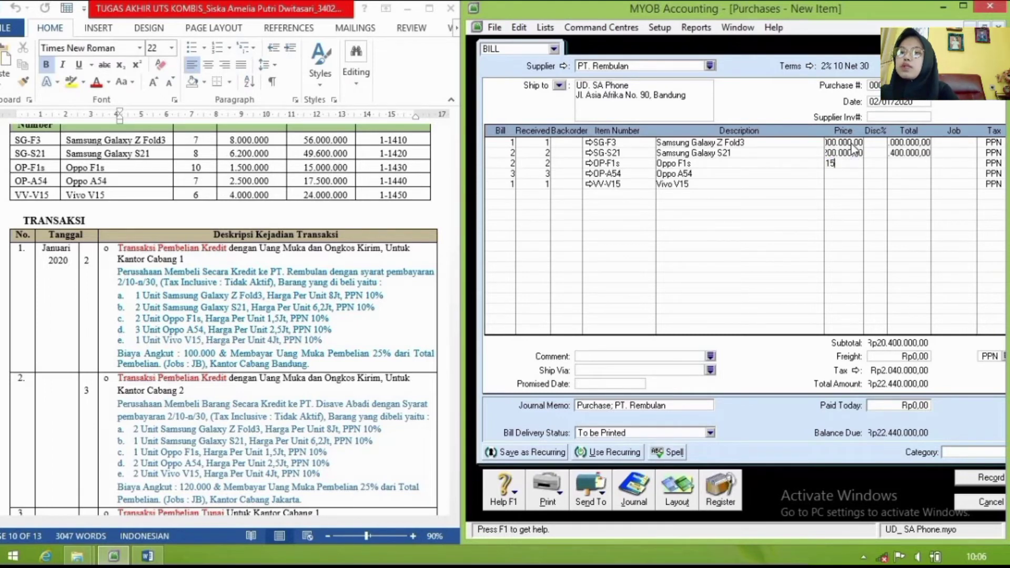
{"action": "type", "text": "00000"}
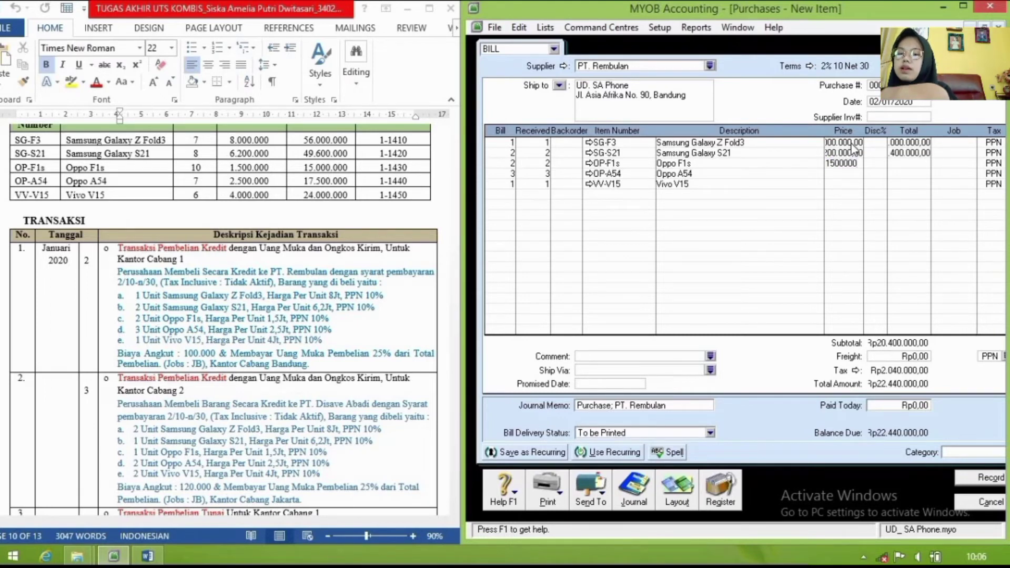
{"action": "key", "text": "Down"}
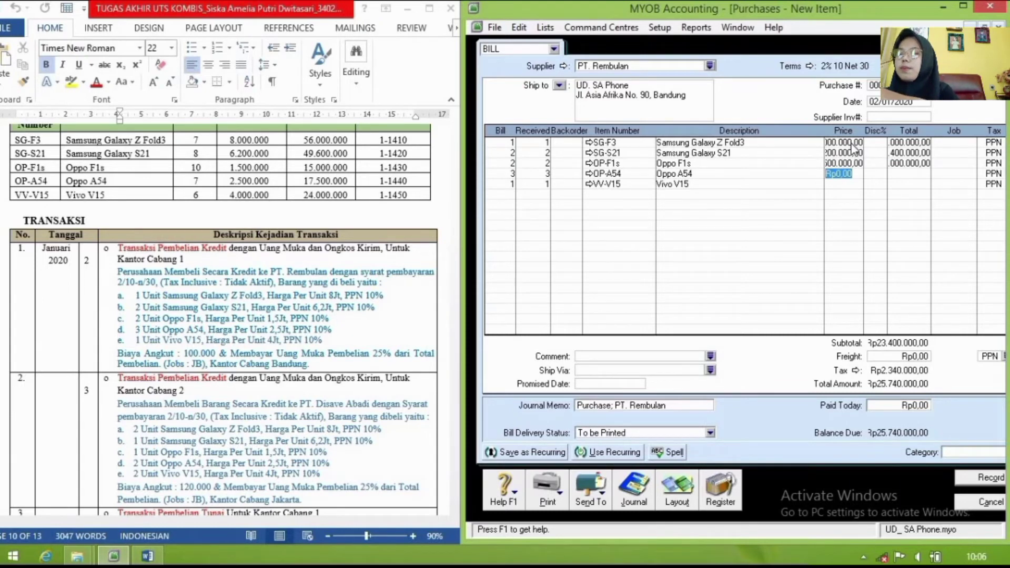
{"action": "type", "text": "2500000"}
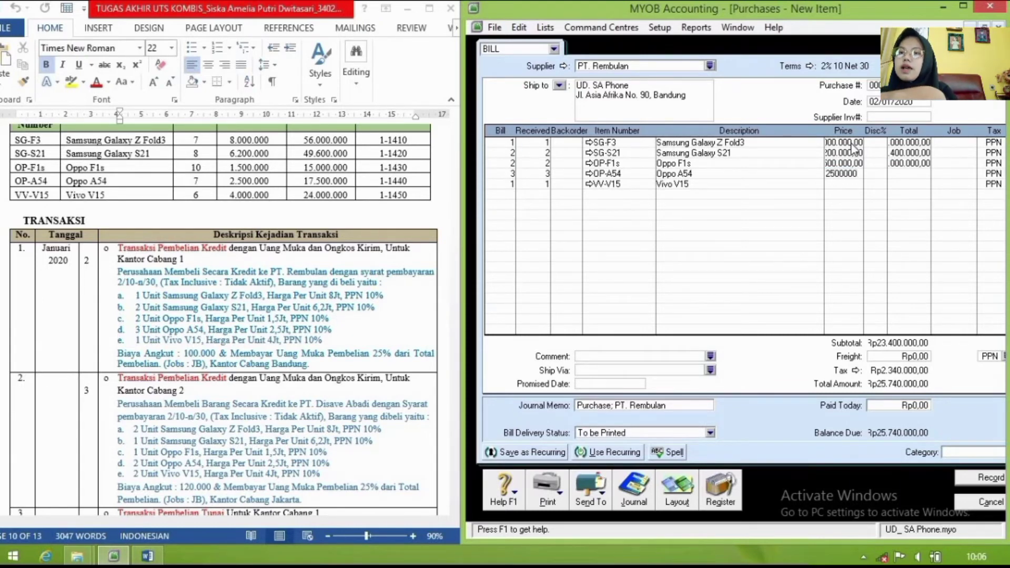
{"action": "key", "text": "Down"}
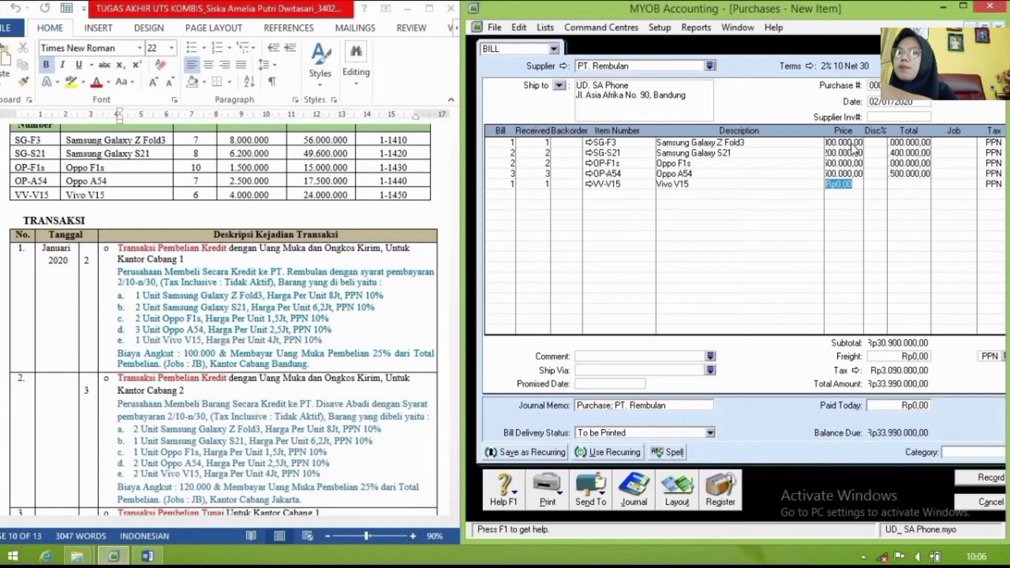
{"action": "type", "text": "4000"}
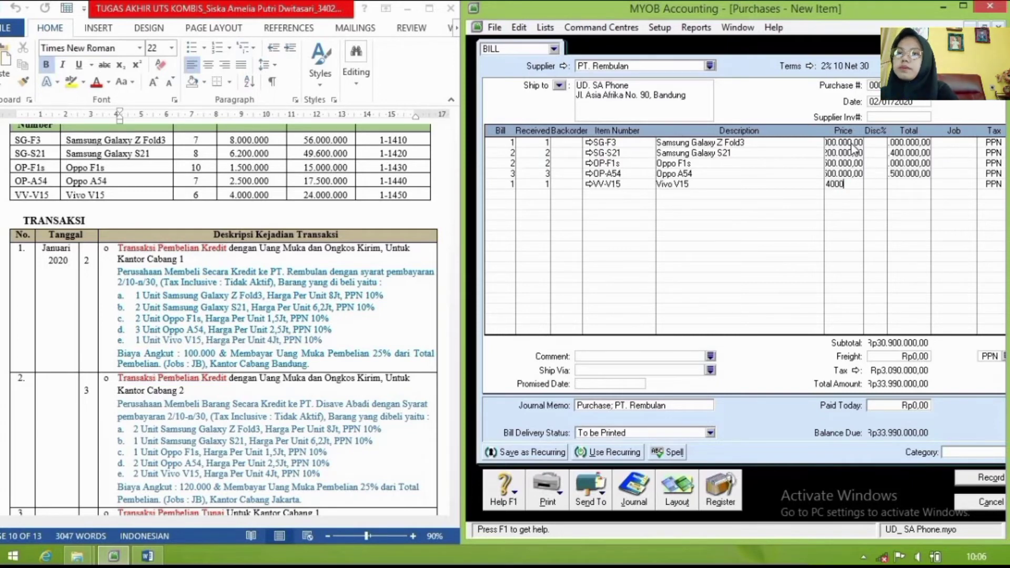
{"action": "type", "text": "000"}
{"action": "key", "text": "Down"}
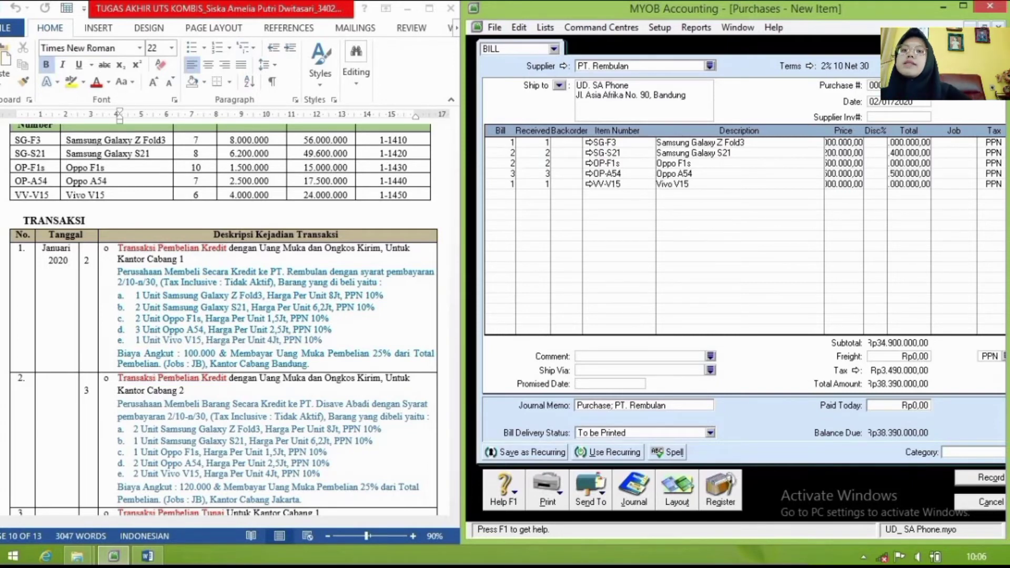
Step: Assign job JB (Jual Beli) to the SG-F3 and SG-S21 lines
{"action": "left_click", "coordinate": [963, 145]}
{"action": "left_click", "coordinate": [971, 142]}
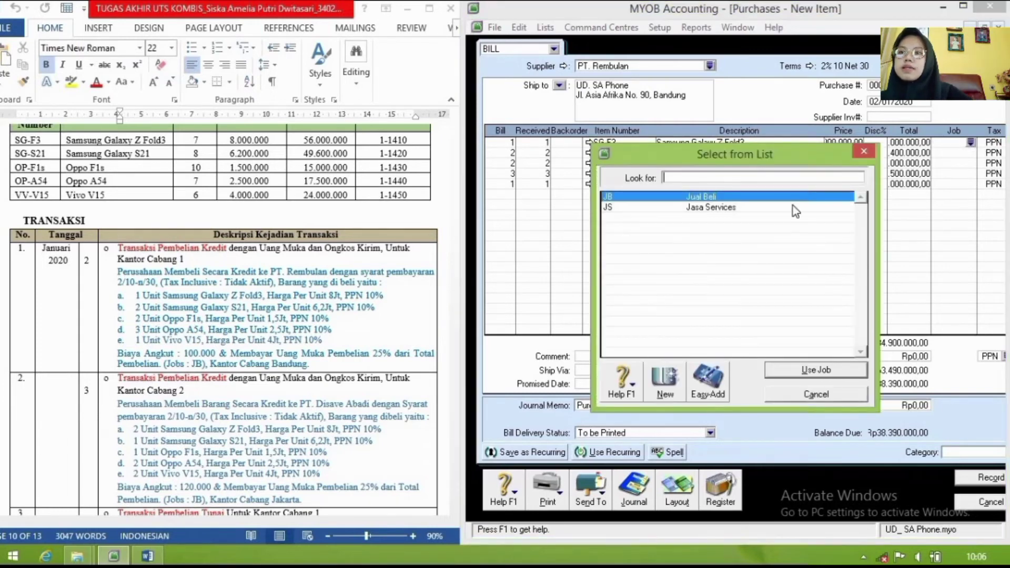
{"action": "left_click", "coordinate": [792, 369]}
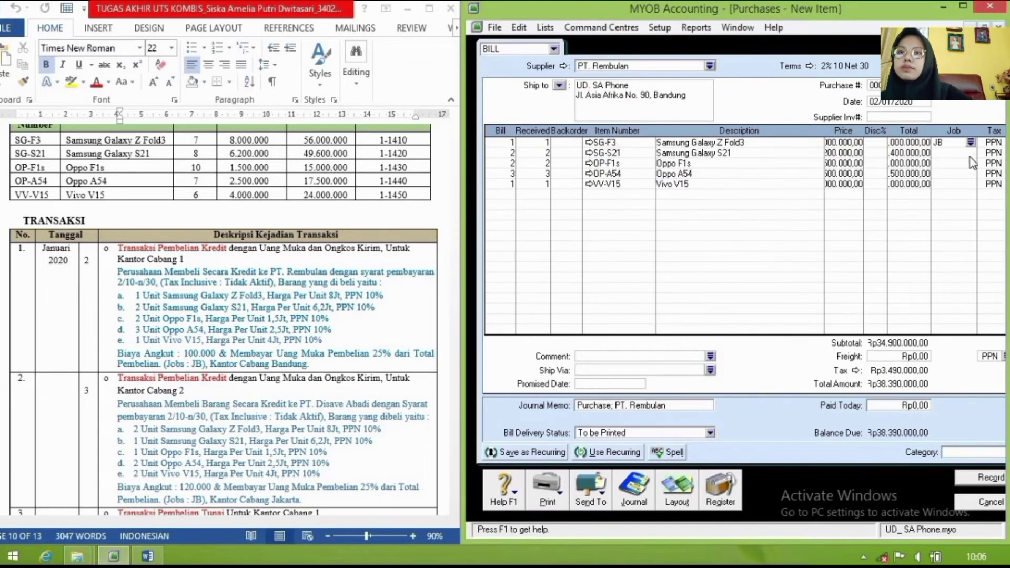
{"action": "left_click", "coordinate": [964, 153]}
{"action": "left_click", "coordinate": [971, 152]}
{"action": "left_click", "coordinate": [792, 369]}
Step: Assign job JB to the Oppo F1s, Oppo A54 and Vivo V15 lines
{"action": "left_click", "coordinate": [968, 163]}
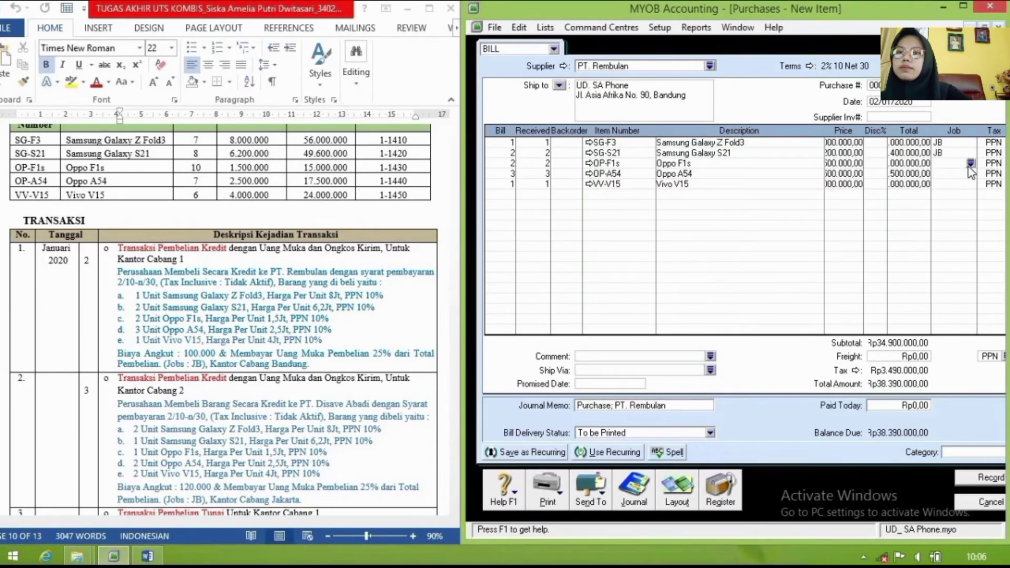
{"action": "left_click", "coordinate": [971, 163]}
{"action": "left_click", "coordinate": [816, 370]}
{"action": "left_click", "coordinate": [968, 173]}
{"action": "left_click", "coordinate": [971, 173]}
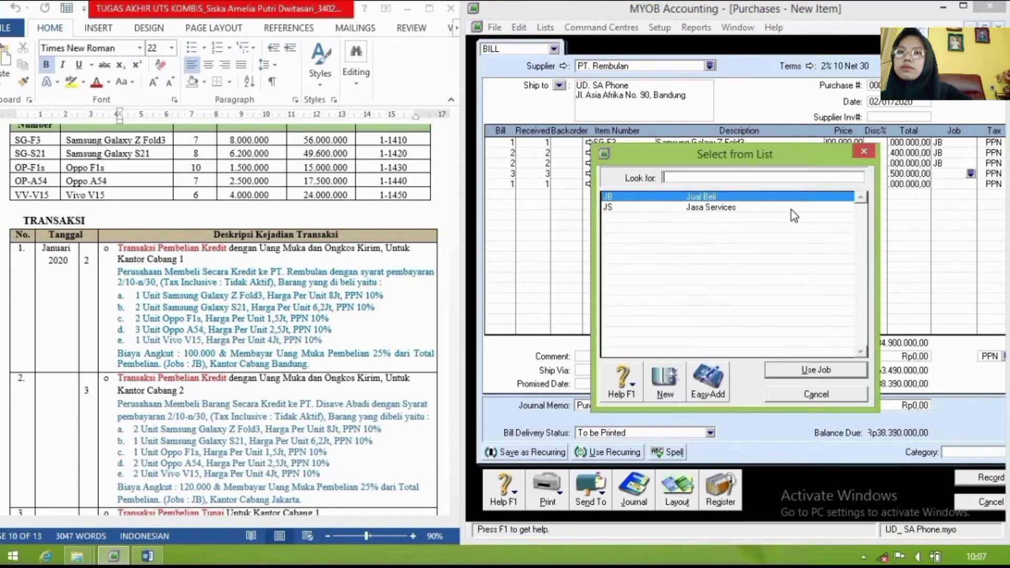
{"action": "left_click", "coordinate": [804, 370]}
{"action": "left_click", "coordinate": [971, 183]}
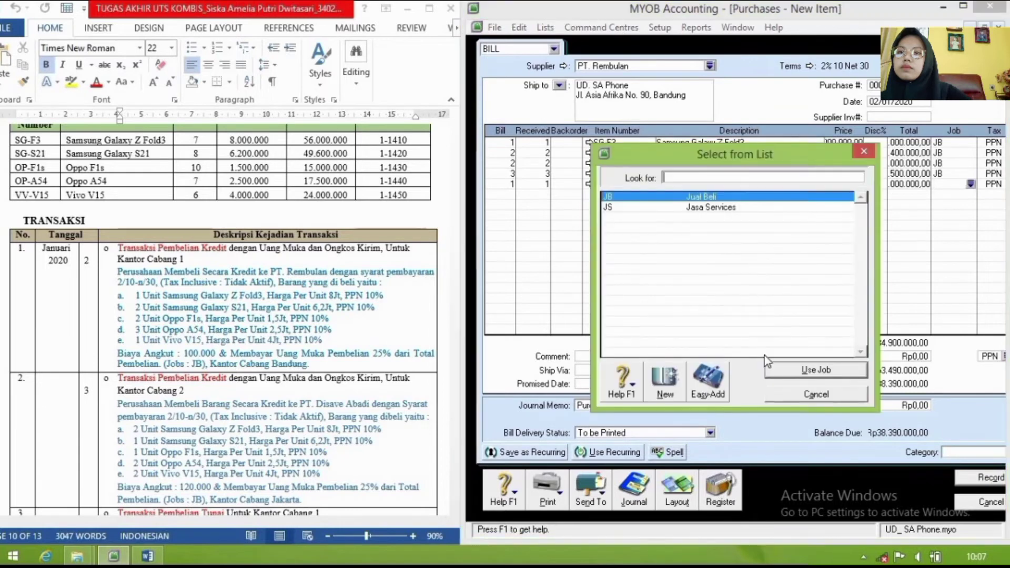
{"action": "left_click", "coordinate": [813, 369]}
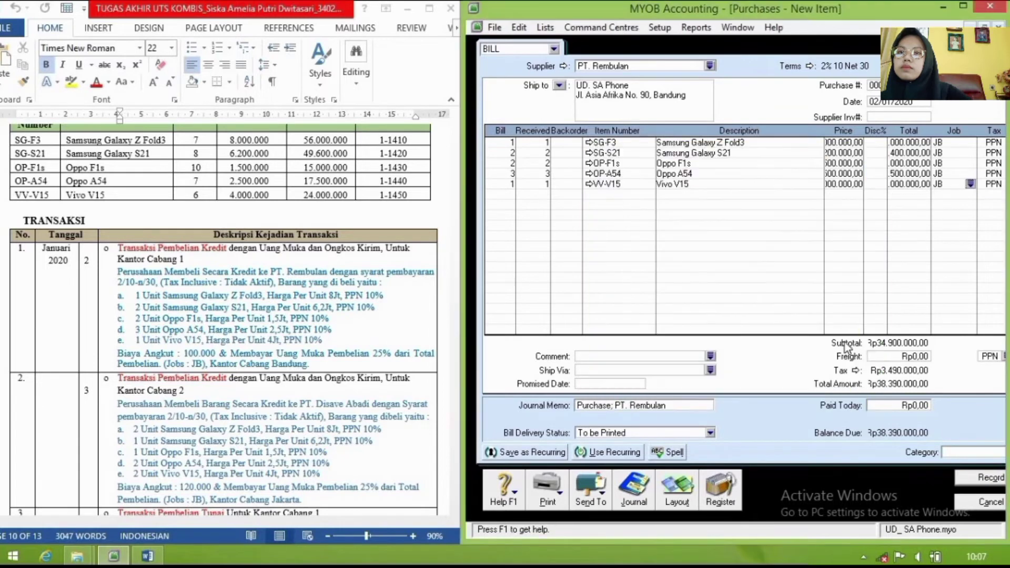
Step: Add Rp100,000 freight with the N-T (Not Reportable) tax code
{"action": "left_click", "coordinate": [889, 356]}
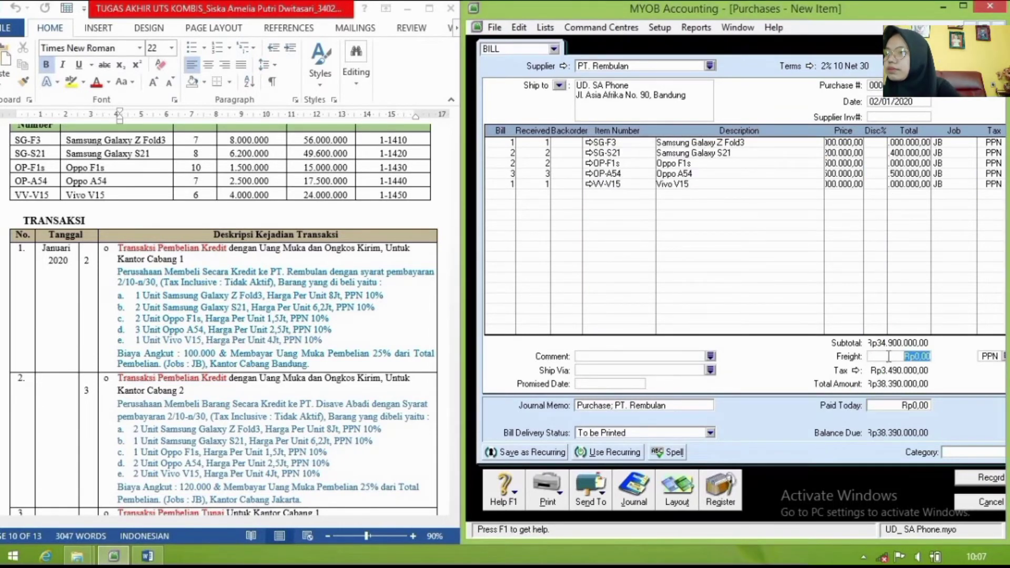
{"action": "type", "text": "1"}
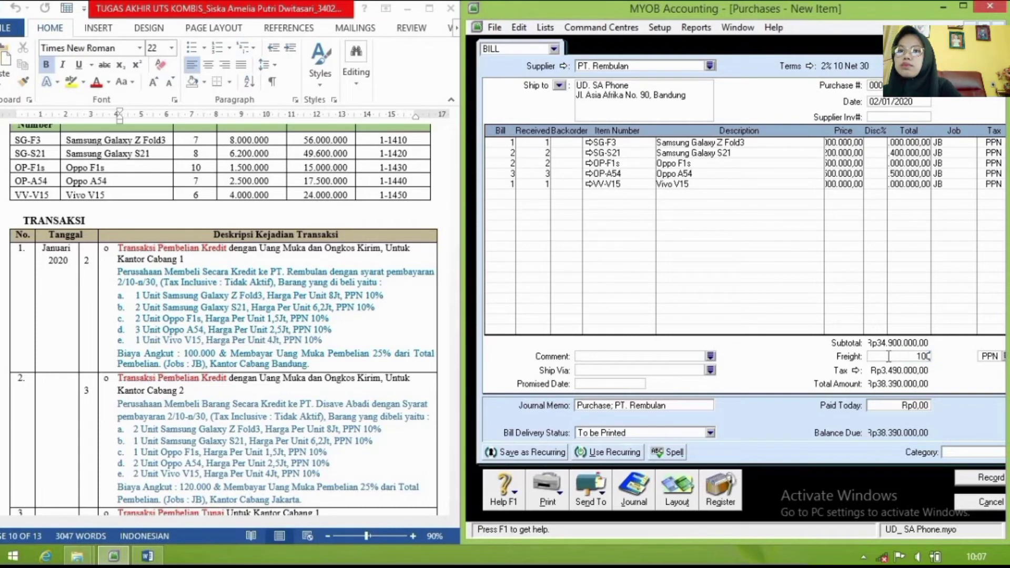
{"action": "type", "text": "00000"}
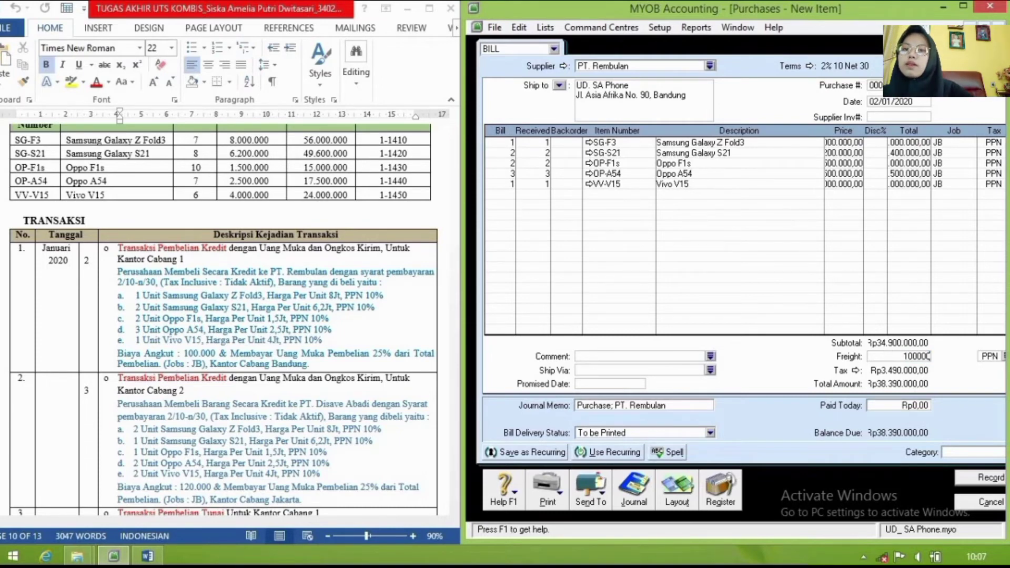
{"action": "left_click", "coordinate": [1004, 357]}
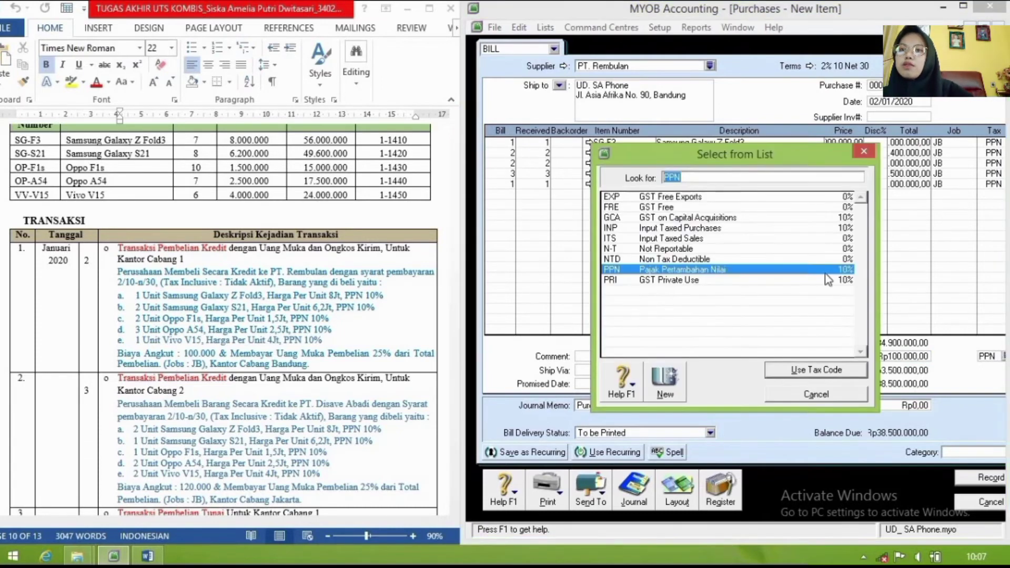
{"action": "left_click", "coordinate": [731, 250]}
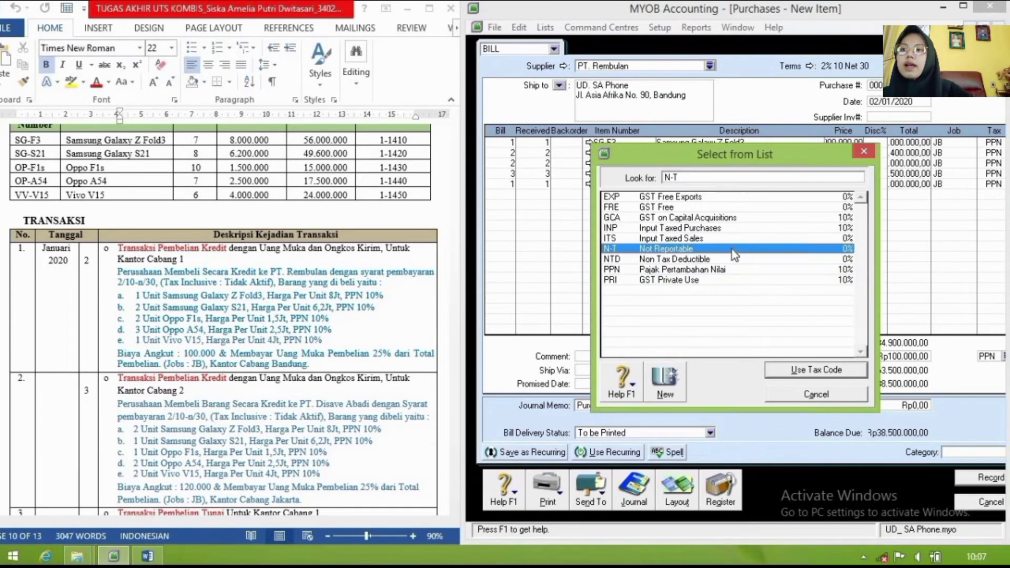
{"action": "left_click", "coordinate": [772, 370]}
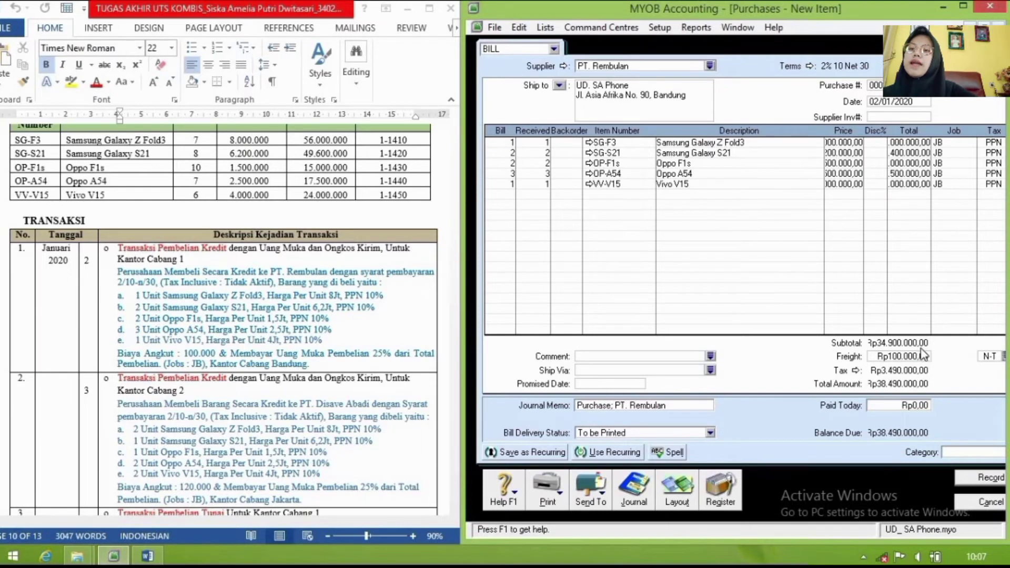
{"action": "left_click", "coordinate": [911, 410]}
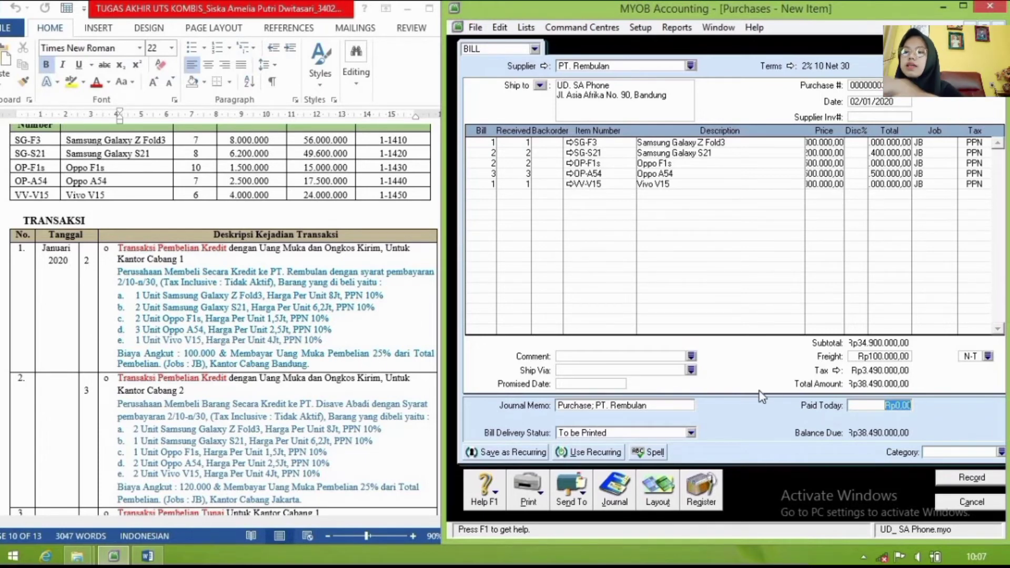
Step: Enter Rp9.622.500 paid today, set category BDG, and view the journal recap
{"action": "type", "text": "9"}
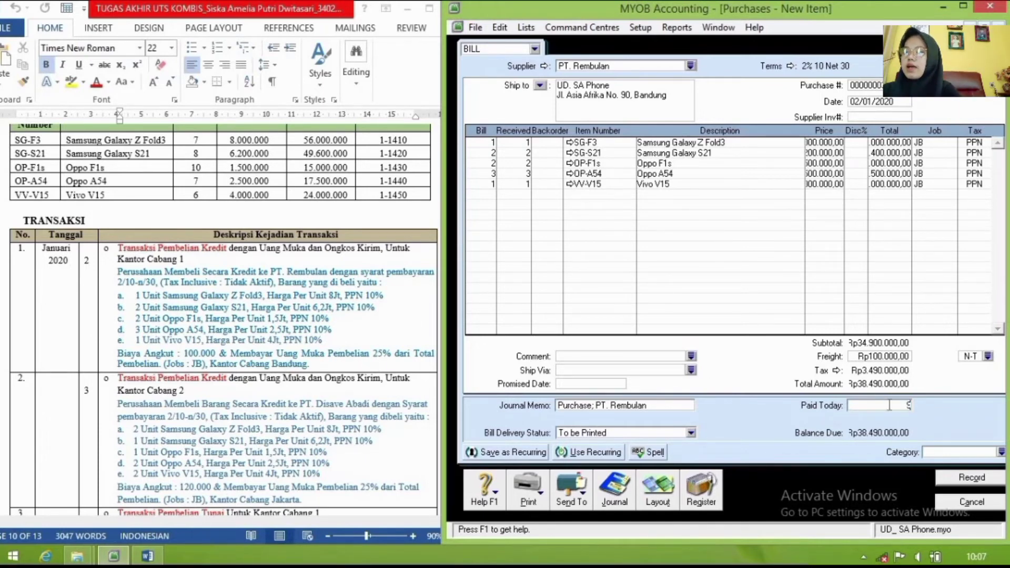
{"action": "type", "text": "624"}
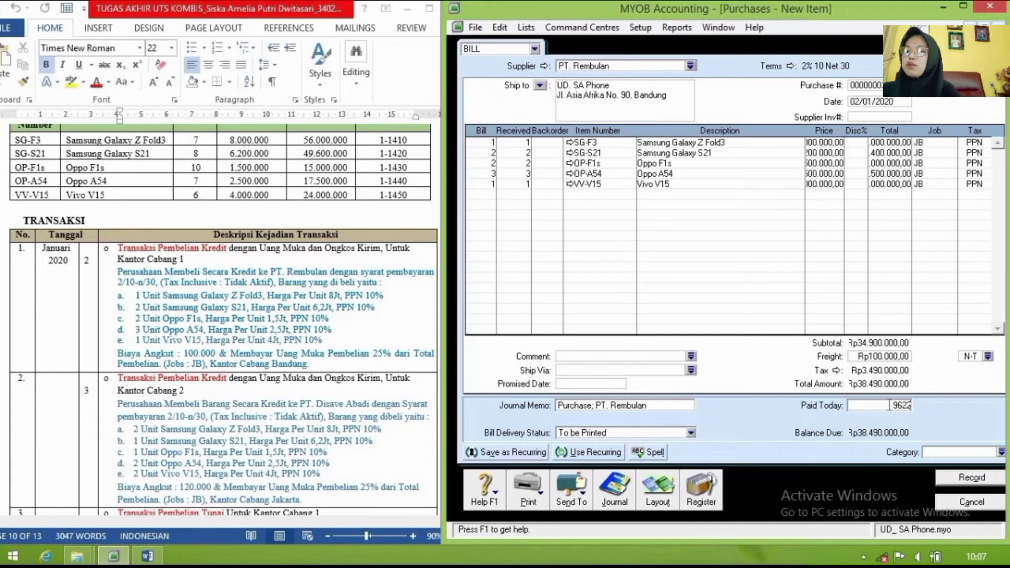
{"action": "type", "text": "500"}
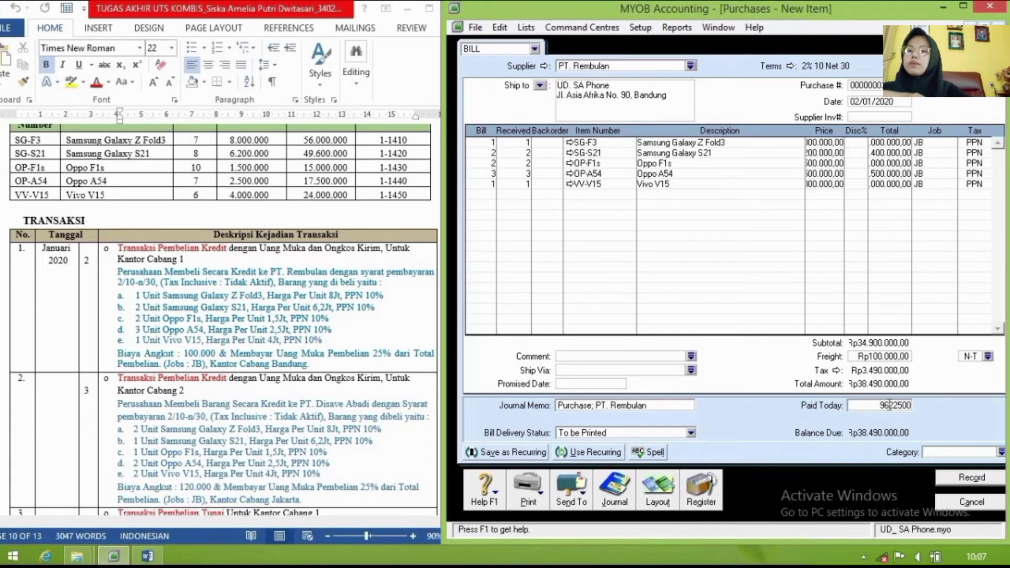
{"action": "key", "text": "Tab"}
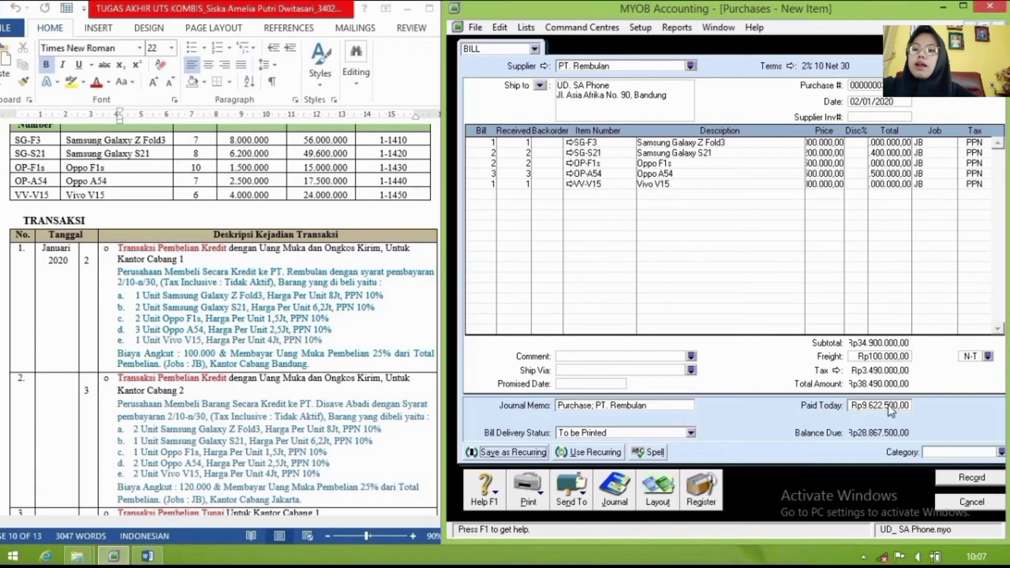
{"action": "key", "text": "Tab"}
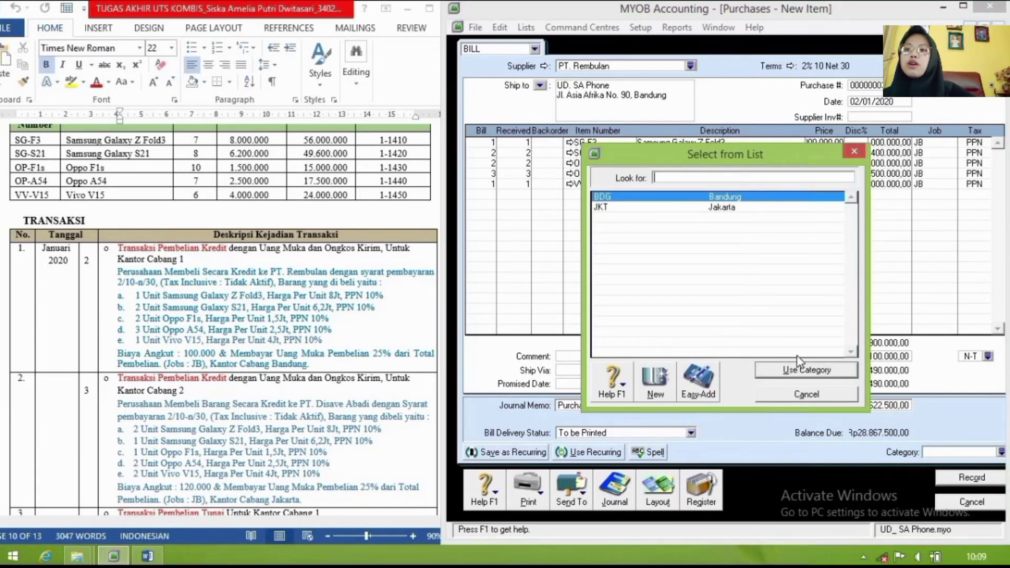
{"action": "left_click", "coordinate": [779, 371]}
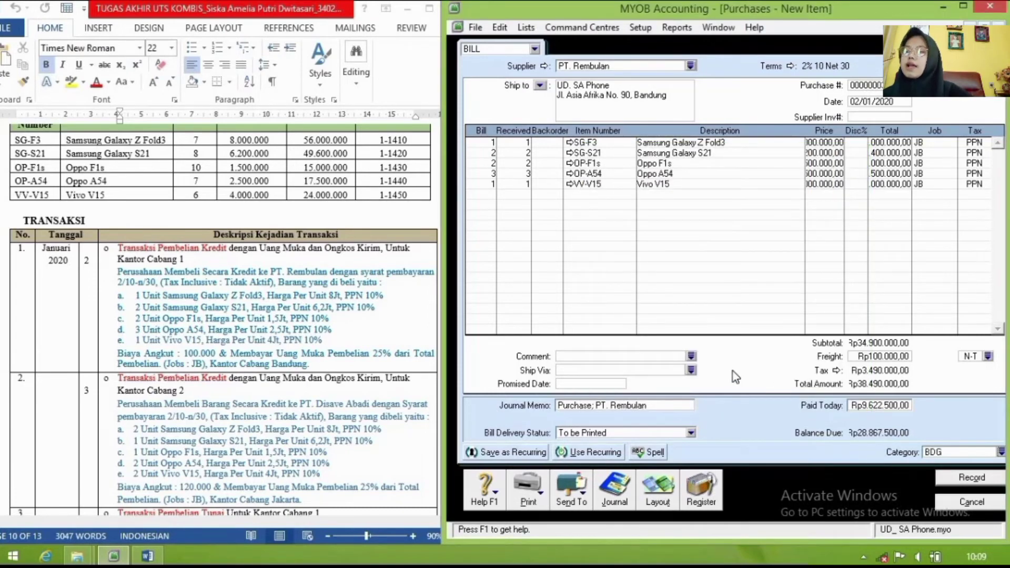
{"action": "key", "text": "ctrl+r"}
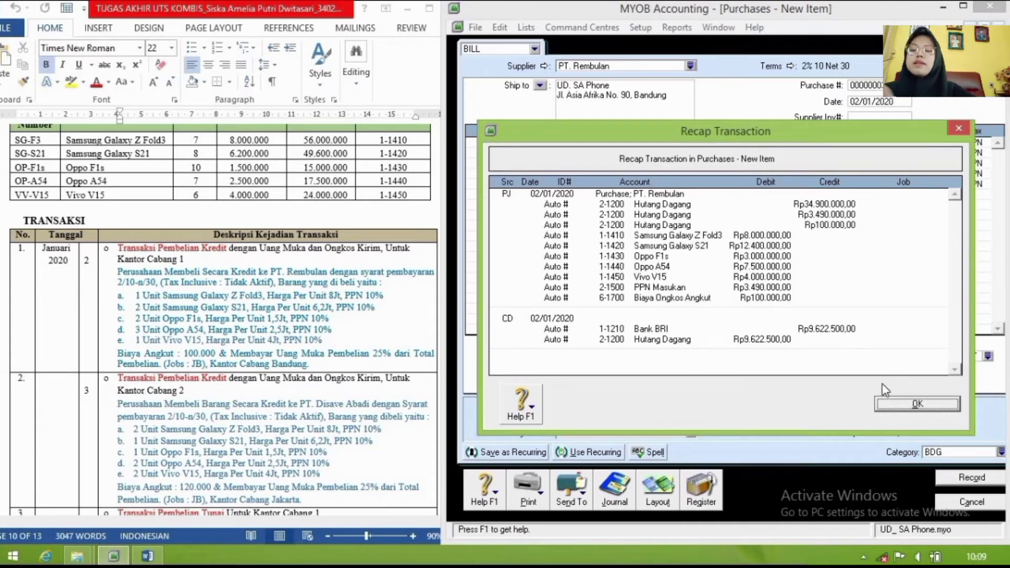
Step: Record the PT. Rembulan bill, clearing the spelling, tax and payment prompts, then close it
{"action": "left_click", "coordinate": [888, 405]}
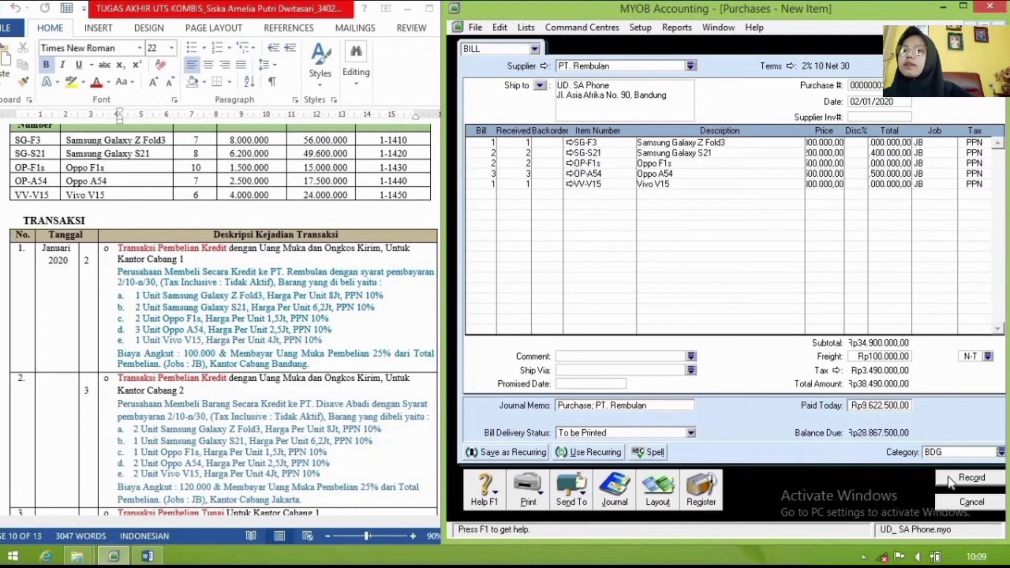
{"action": "left_click", "coordinate": [949, 476]}
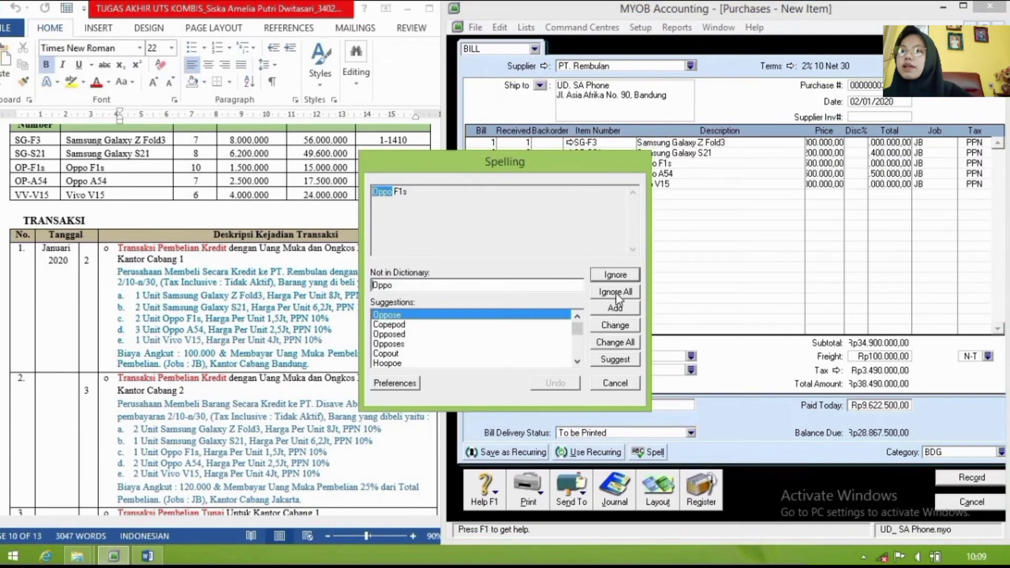
{"action": "left_click", "coordinate": [616, 292]}
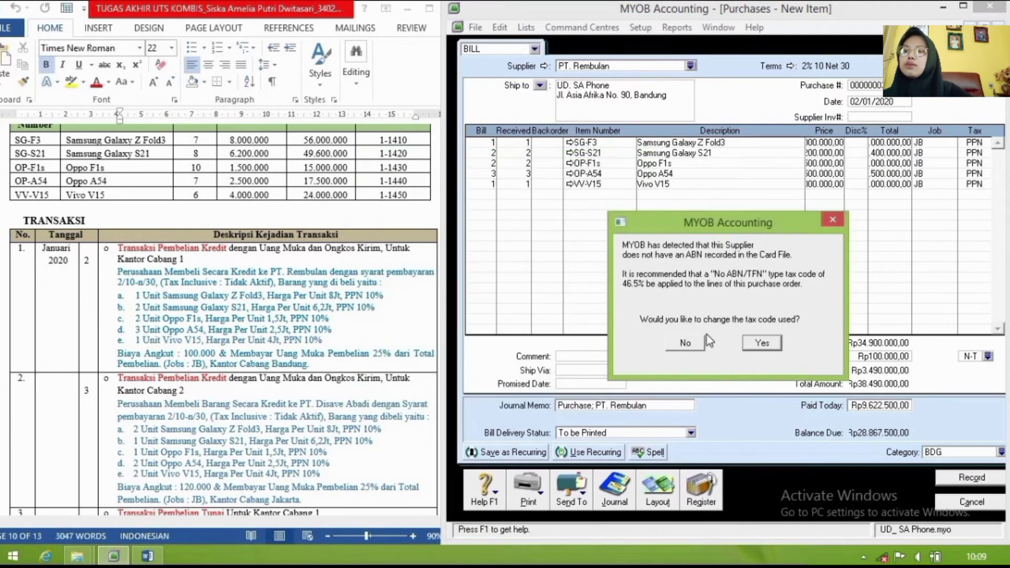
{"action": "left_click", "coordinate": [687, 345]}
{"action": "left_click", "coordinate": [791, 396]}
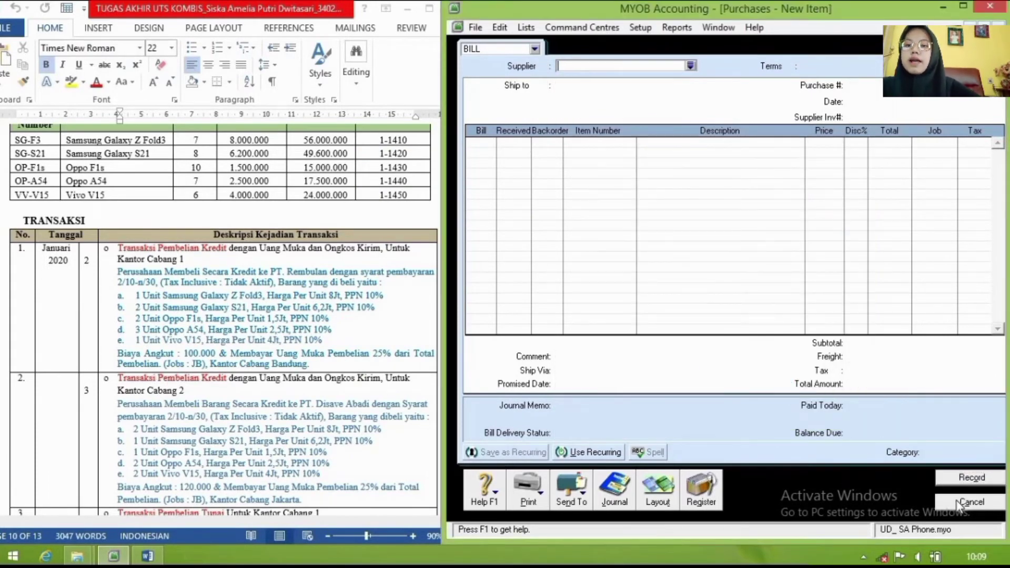
{"action": "left_click", "coordinate": [971, 503]}
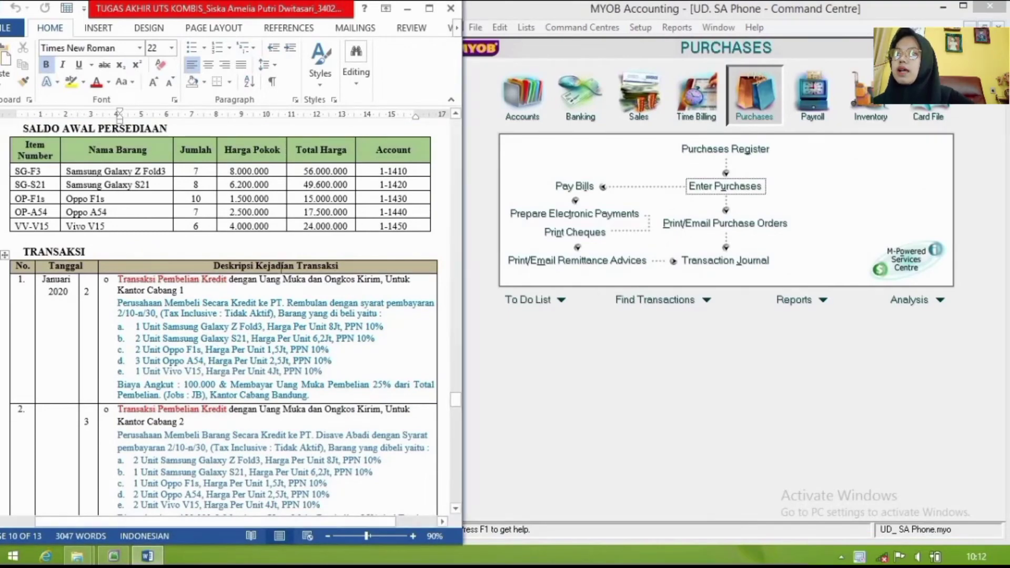
{"action": "scroll", "coordinate": [262, 289], "scroll_direction": "down", "scroll_amount": 3}
{"action": "scroll", "coordinate": [262, 289], "scroll_direction": "down", "scroll_amount": 2}
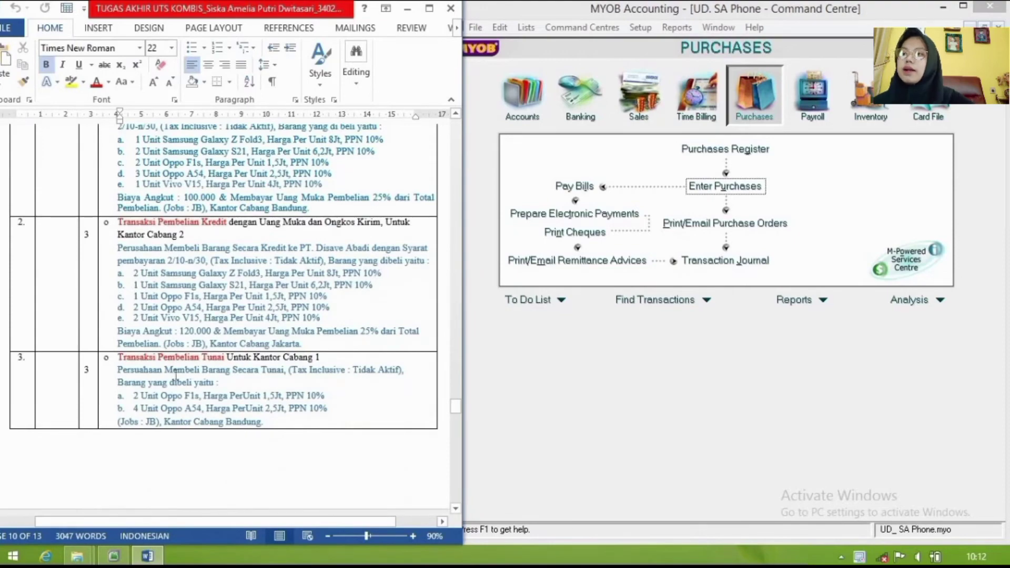
{"action": "scroll", "coordinate": [216, 312], "scroll_direction": "down", "scroll_amount": 4}
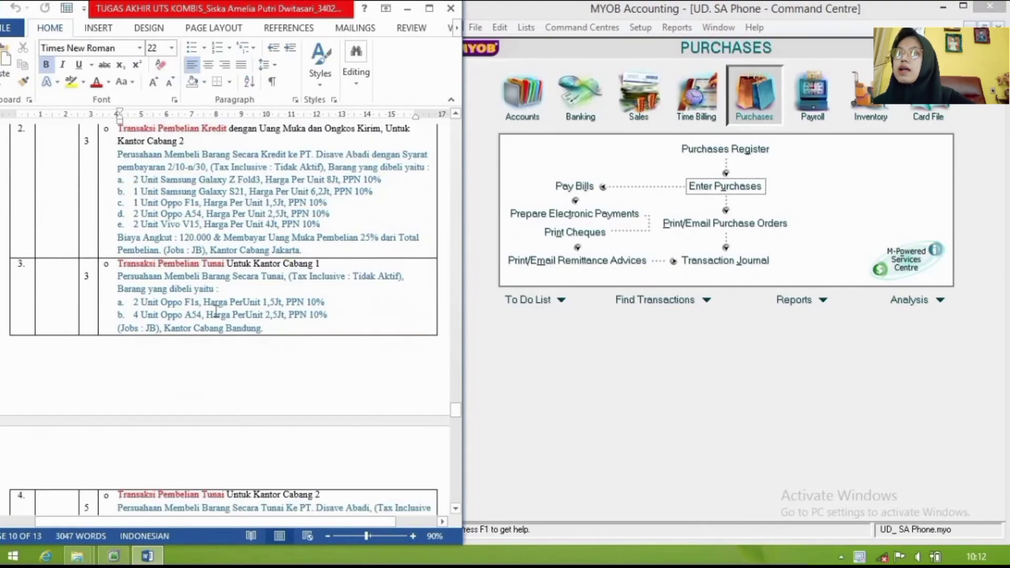
{"action": "scroll", "coordinate": [216, 312], "scroll_direction": "down", "scroll_amount": 2}
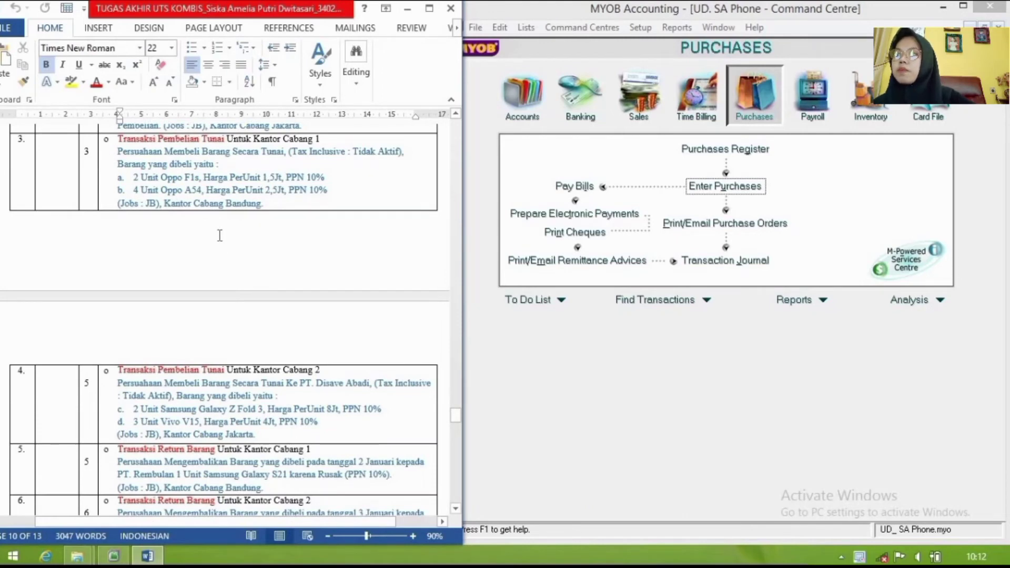
{"action": "scroll", "coordinate": [219, 237], "scroll_direction": "up", "scroll_amount": 2}
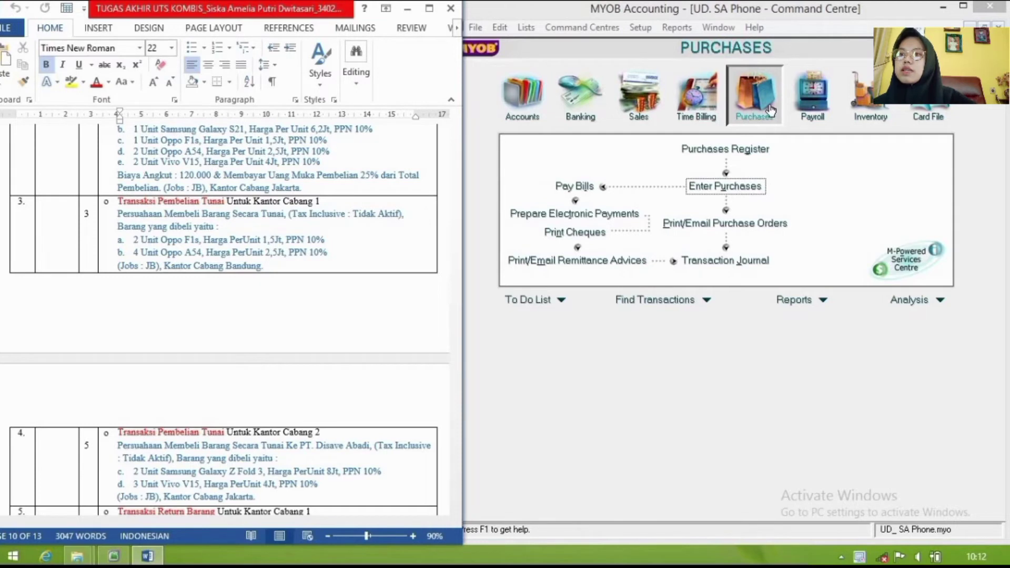
Step: Start a new purchase bill for supplier Pembelian Tunai dated 3/1/20
{"action": "left_click", "coordinate": [751, 186]}
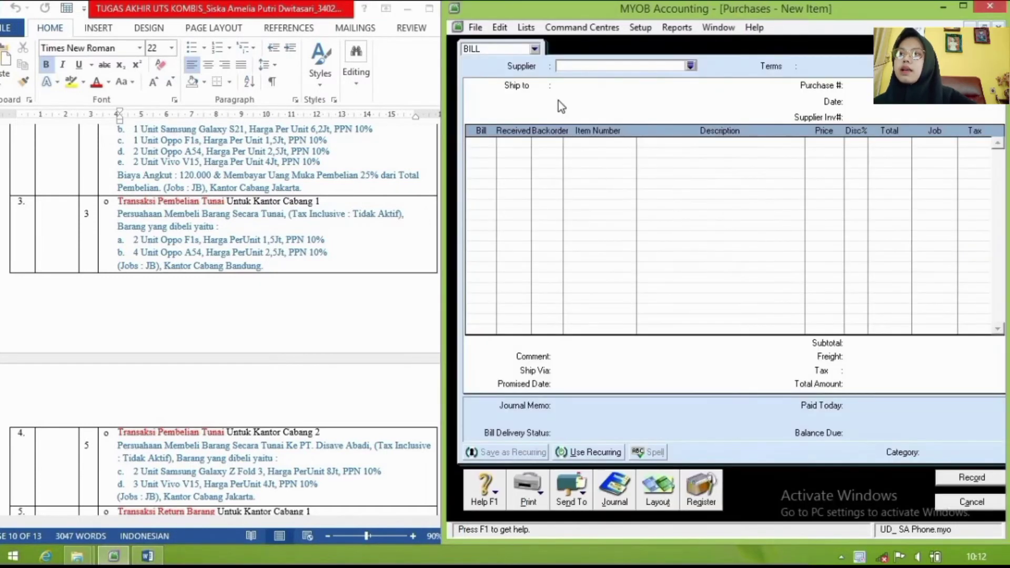
{"action": "left_click", "coordinate": [692, 64]}
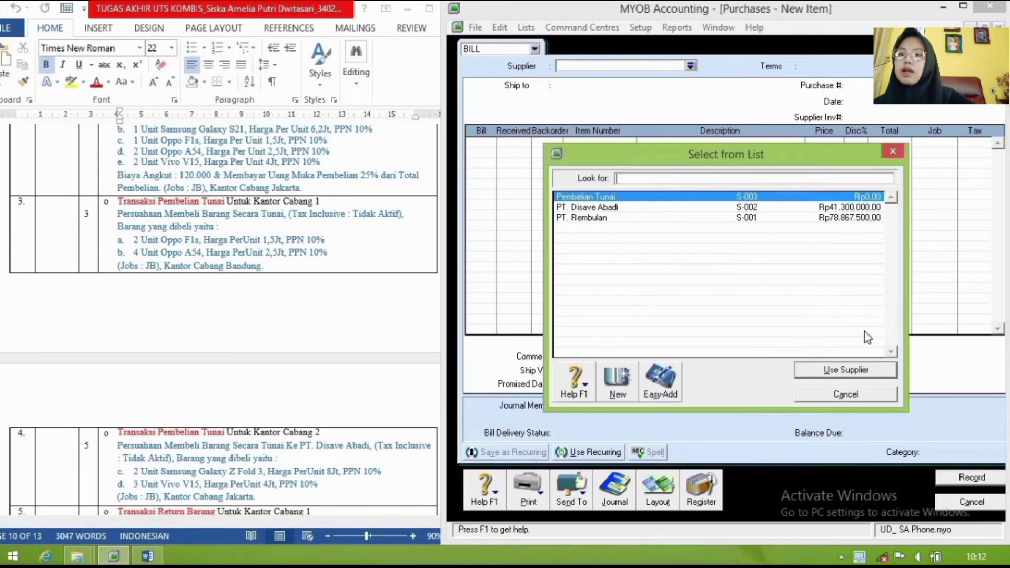
{"action": "left_click", "coordinate": [879, 372]}
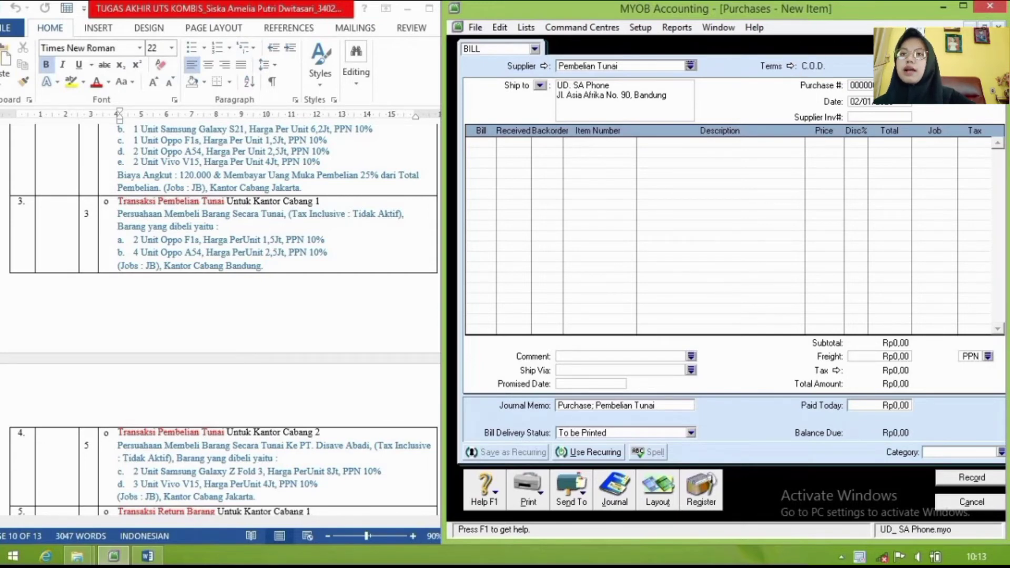
{"action": "left_click", "coordinate": [903, 103]}
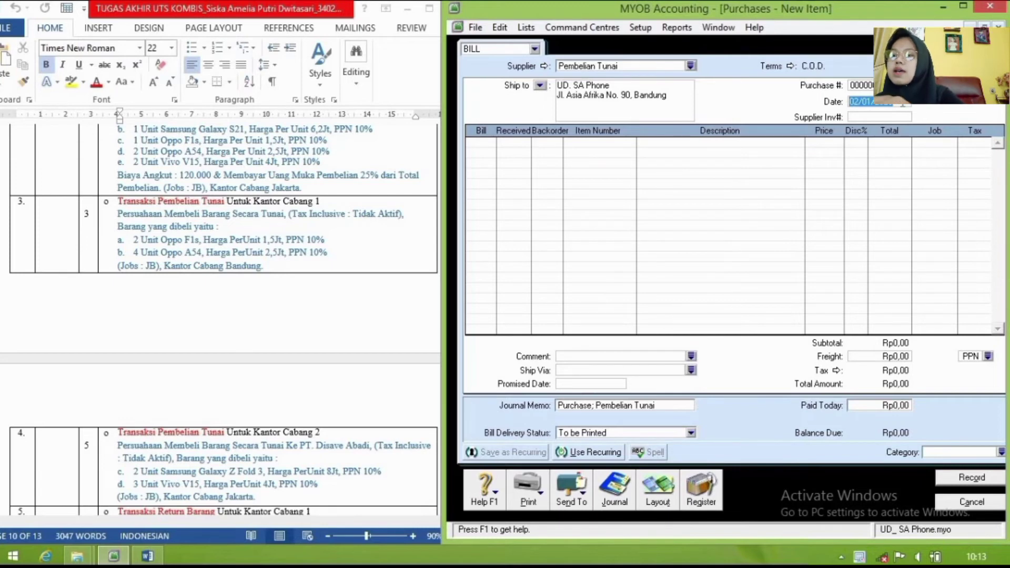
{"action": "type", "text": "3/1"}
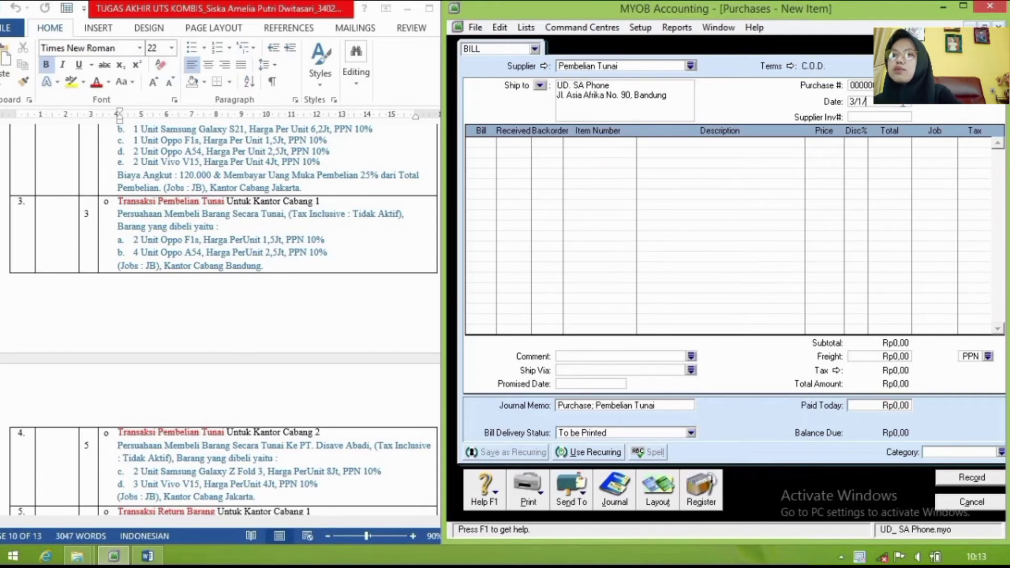
{"action": "type", "text": "/20"}
{"action": "key", "text": "Tab"}
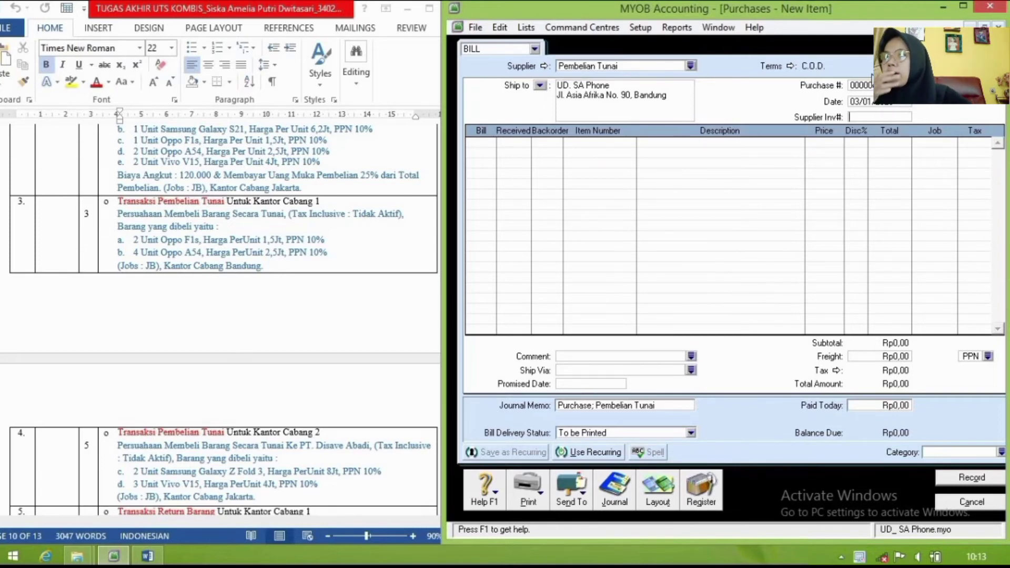
Step: Enter OP-F1s with quantity 2 and OP-A54 with quantity 4 on the Pembelian Tunai bill
{"action": "left_click", "coordinate": [488, 142]}
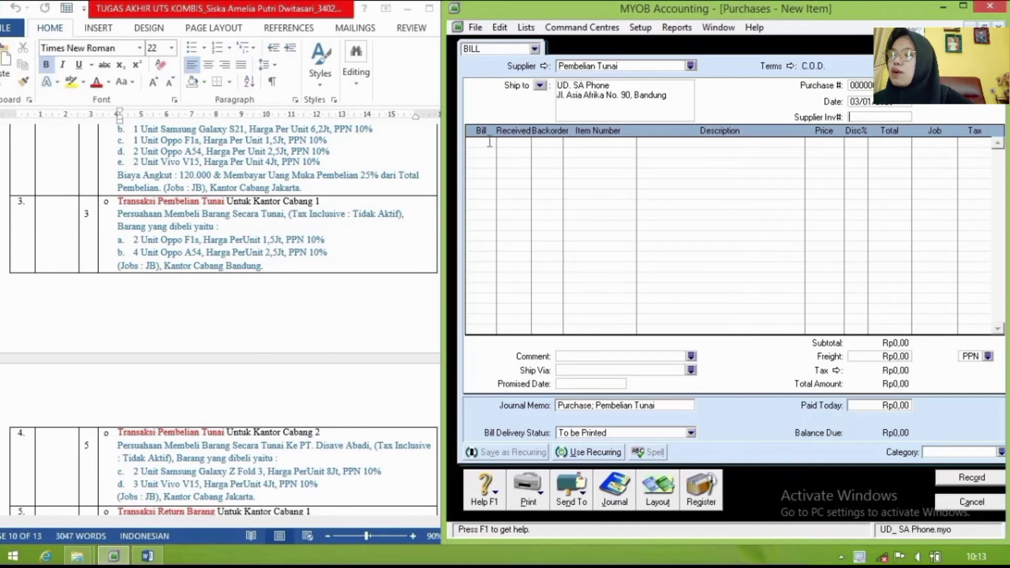
{"action": "type", "text": "2"}
{"action": "key", "text": "Return"}
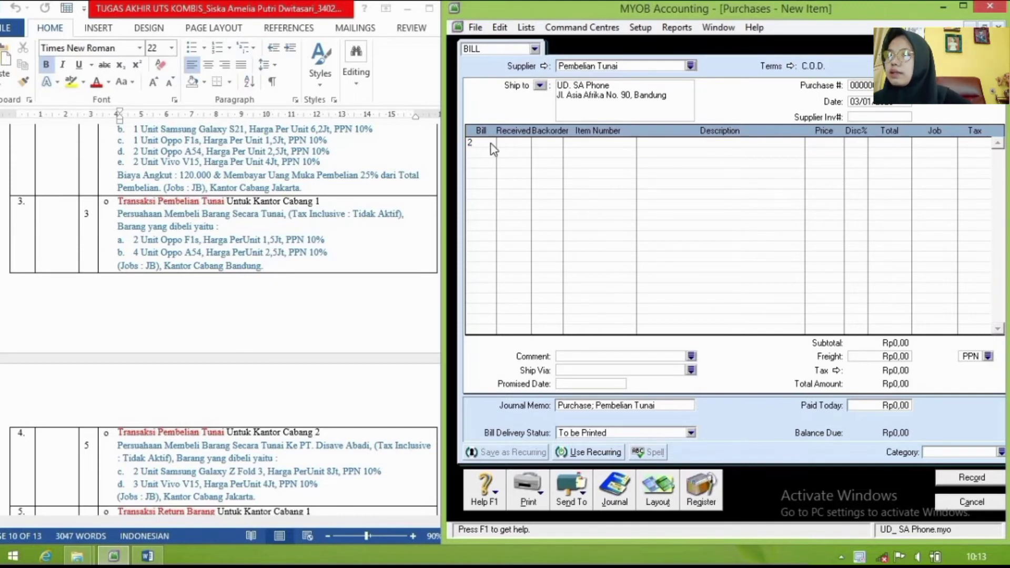
{"action": "type", "text": "4"}
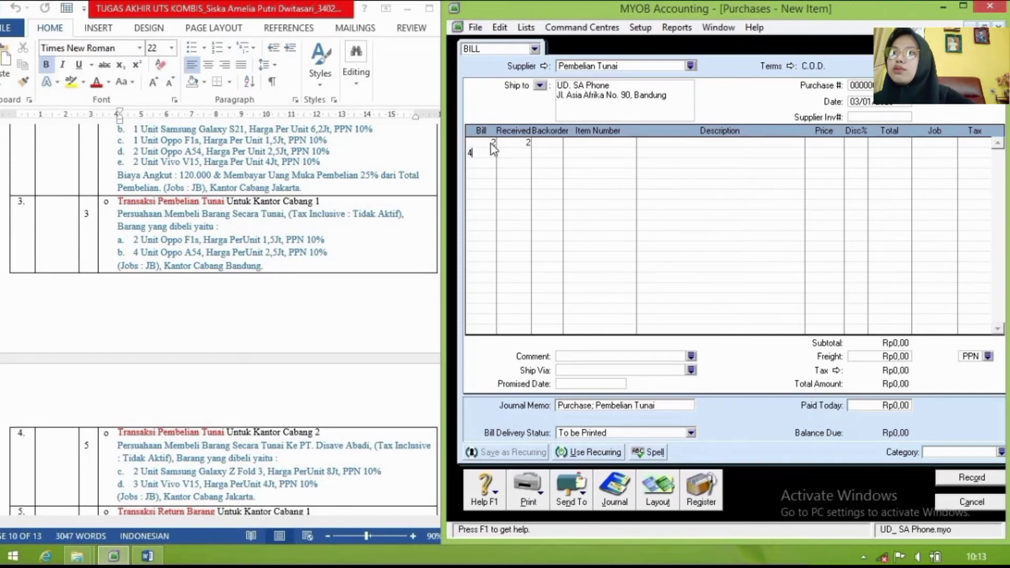
{"action": "key", "text": "Return"}
{"action": "left_click", "coordinate": [598, 144]}
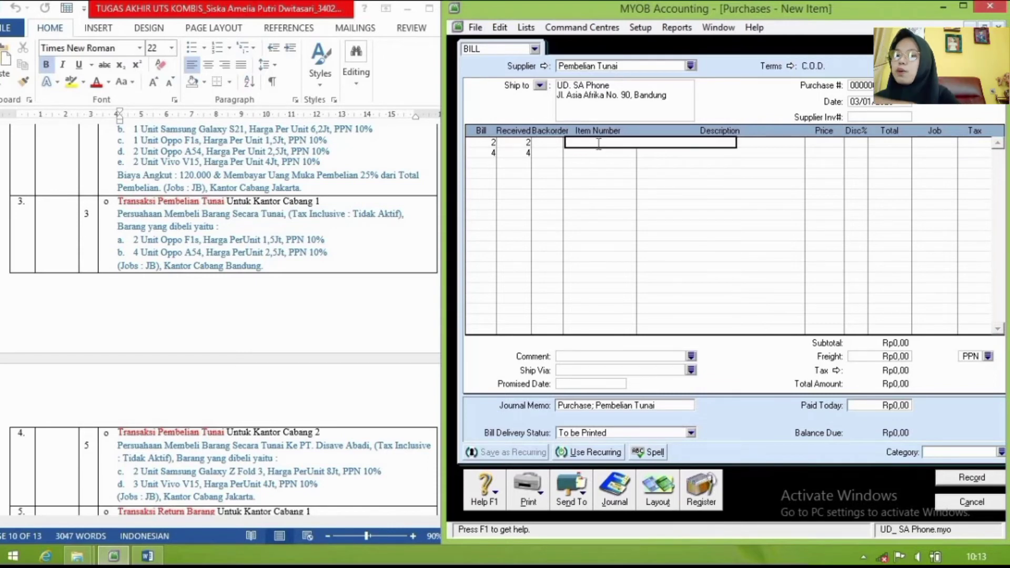
{"action": "type", "text": "Op"}
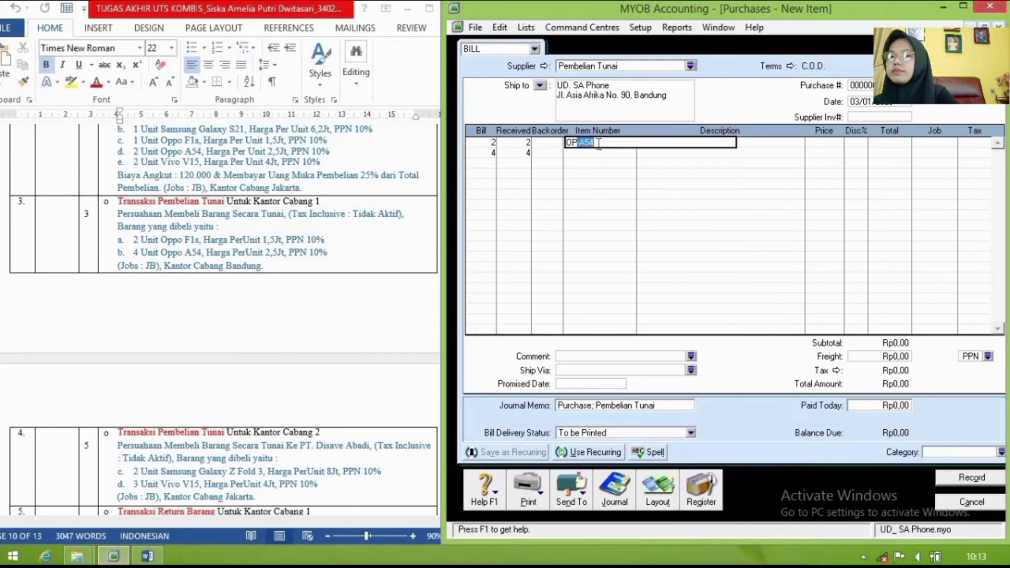
{"action": "type", "text": "-F"}
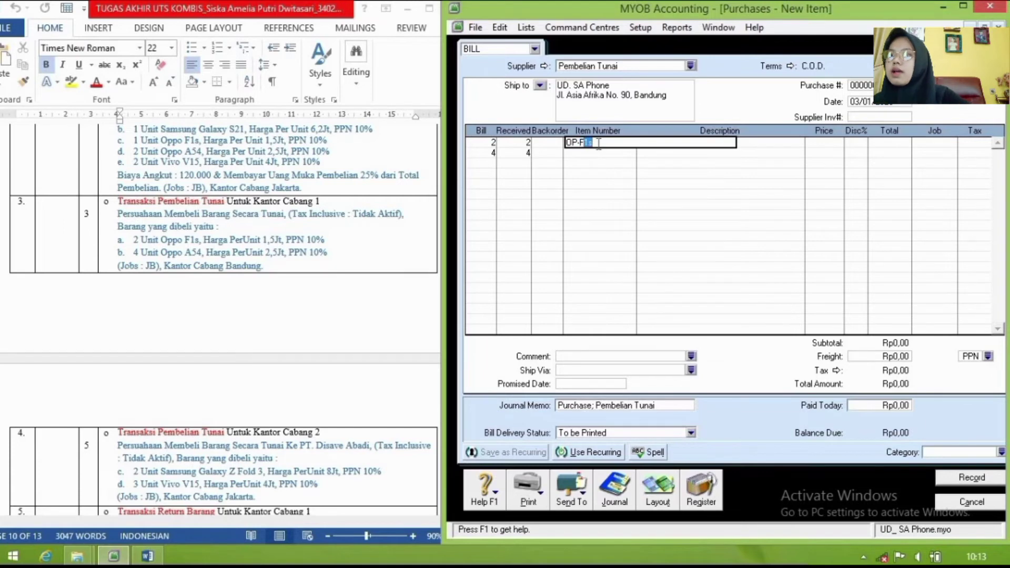
{"action": "key", "text": "Return"}
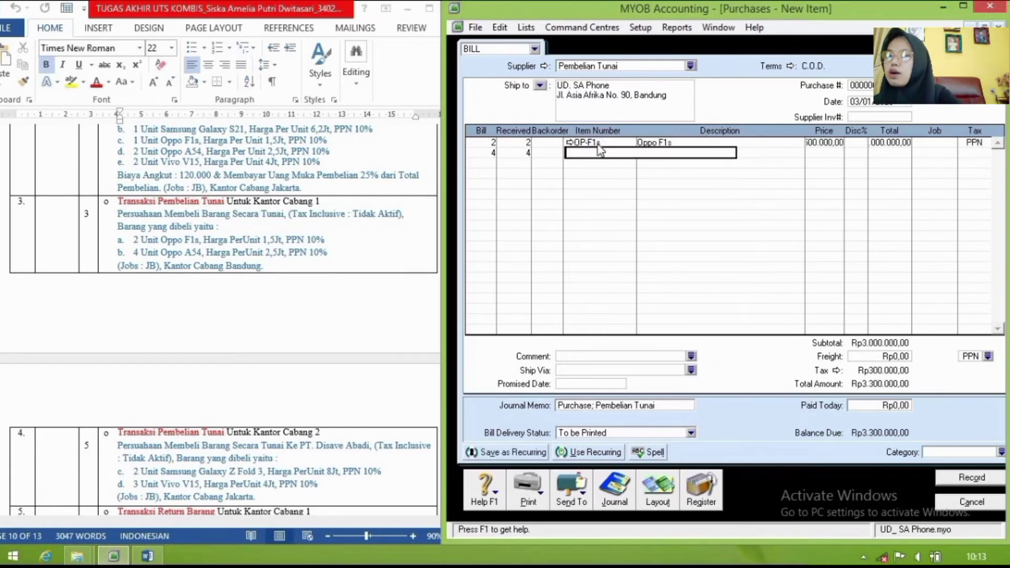
{"action": "type", "text": "OP-A54"}
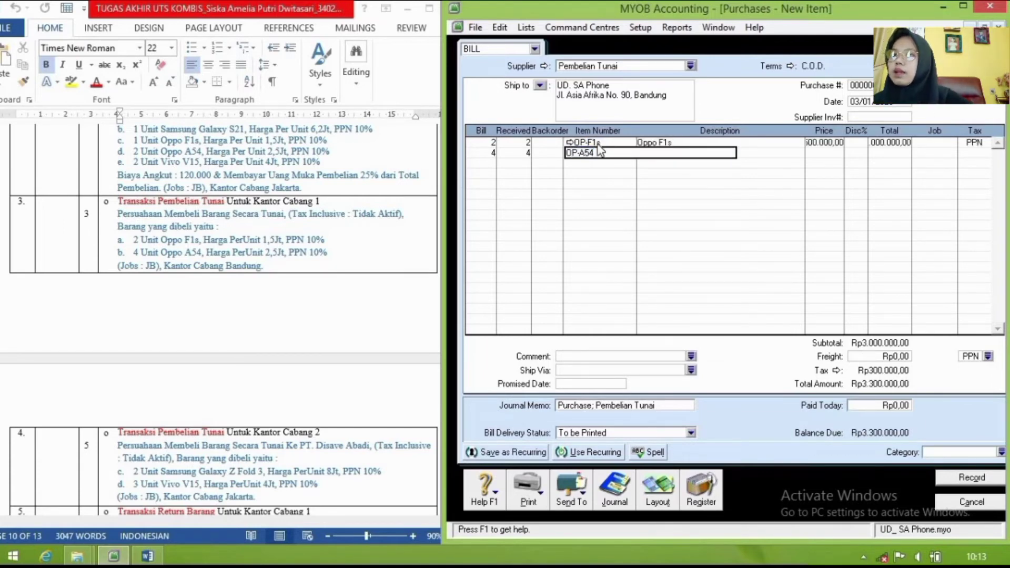
{"action": "key", "text": "Return"}
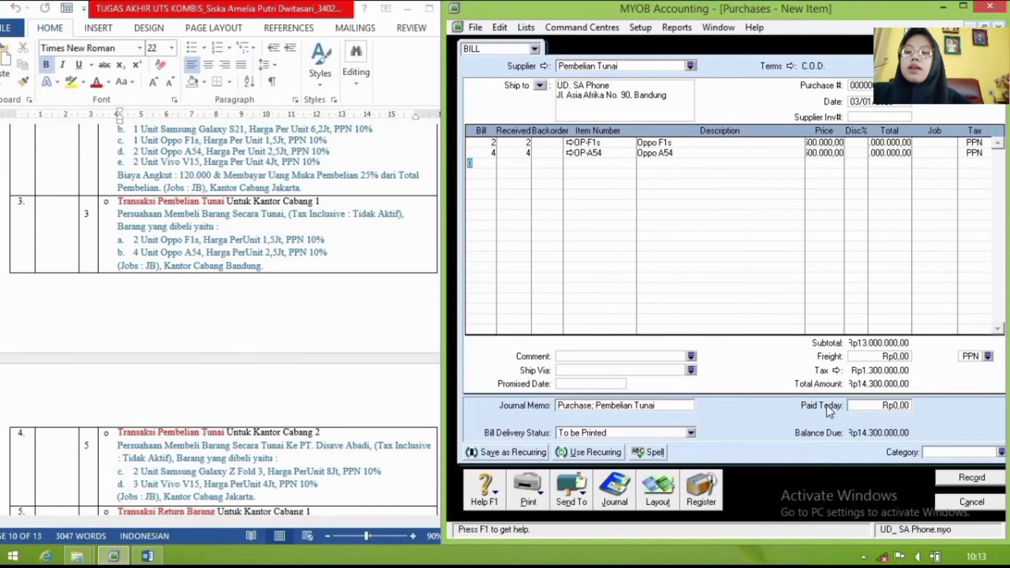
Step: Pay the full 14.300.000 today and review the journal recap
{"action": "left_click", "coordinate": [885, 407]}
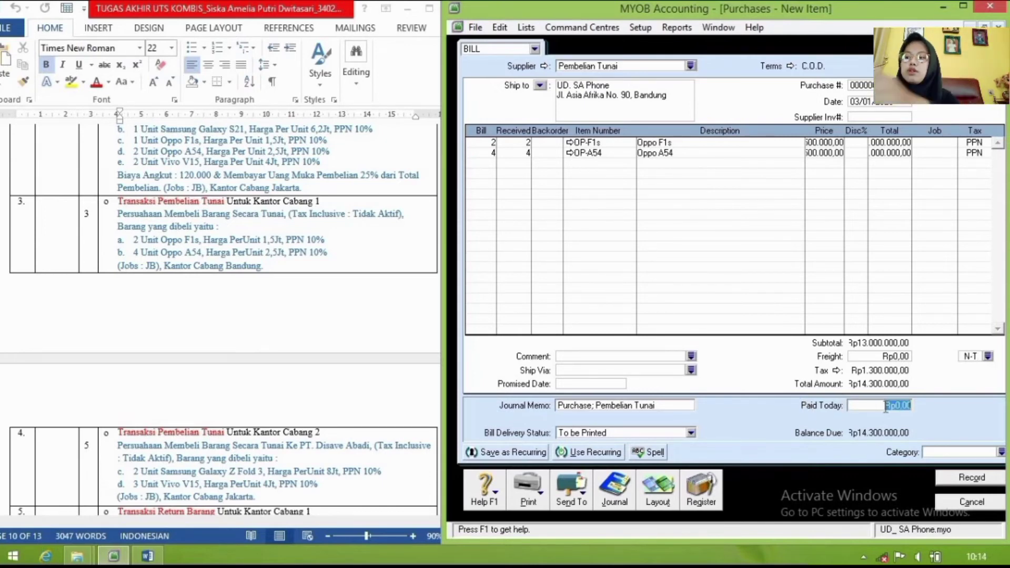
{"action": "type", "text": "14300"}
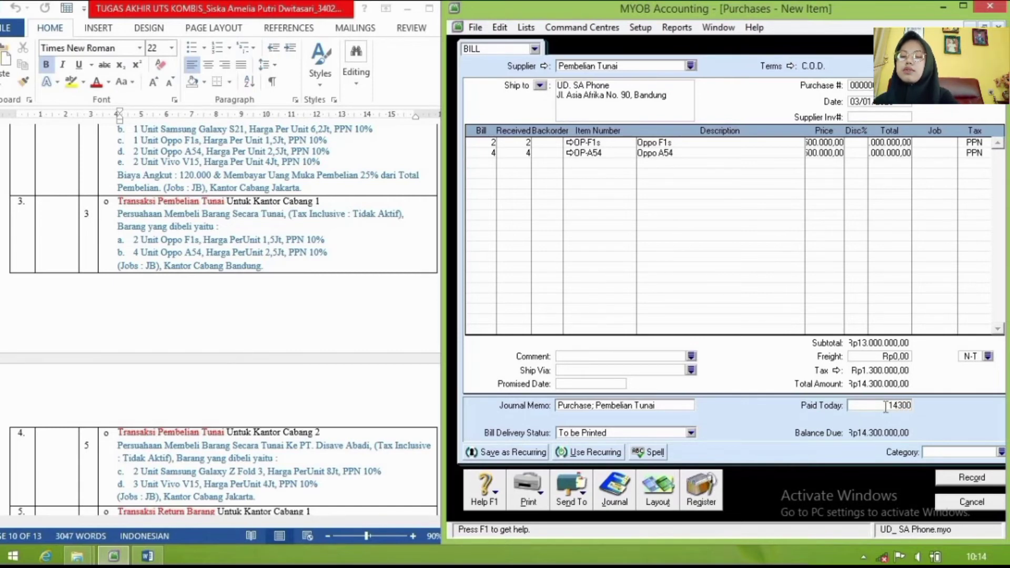
{"action": "type", "text": "4.300.0"}
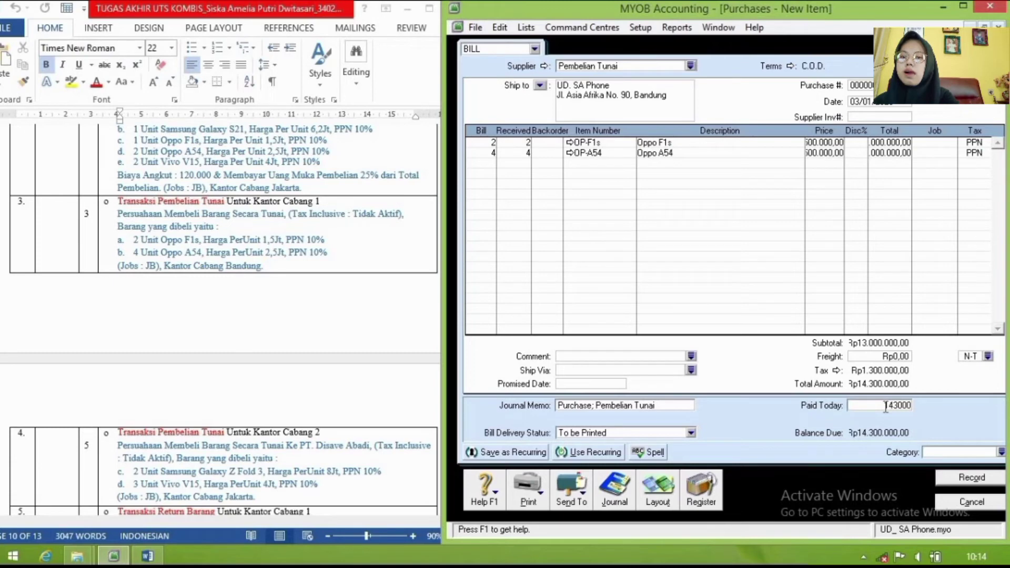
{"action": "type", "text": "00"}
{"action": "key", "text": "Tab"}
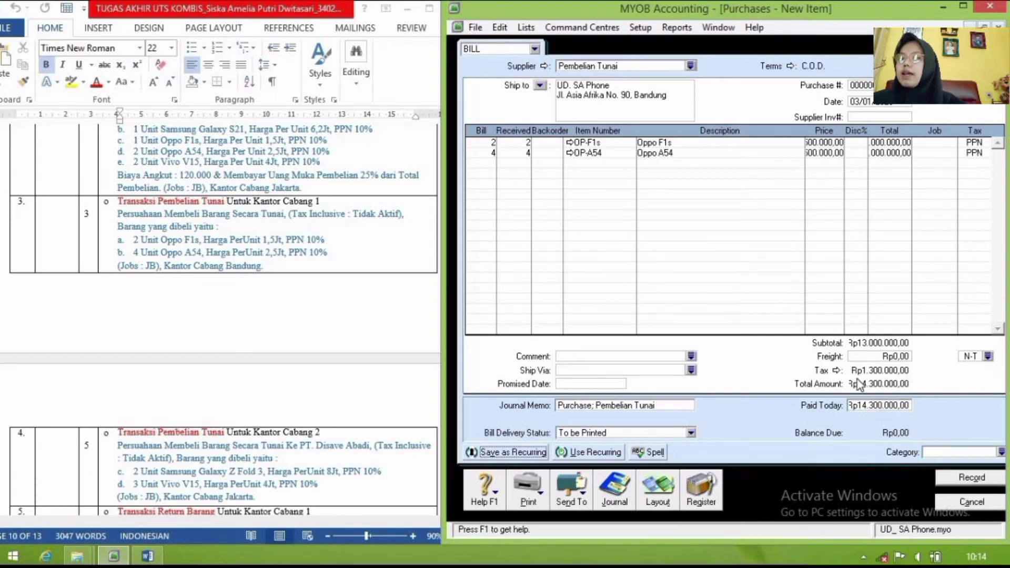
{"action": "key", "text": "ctrl+r"}
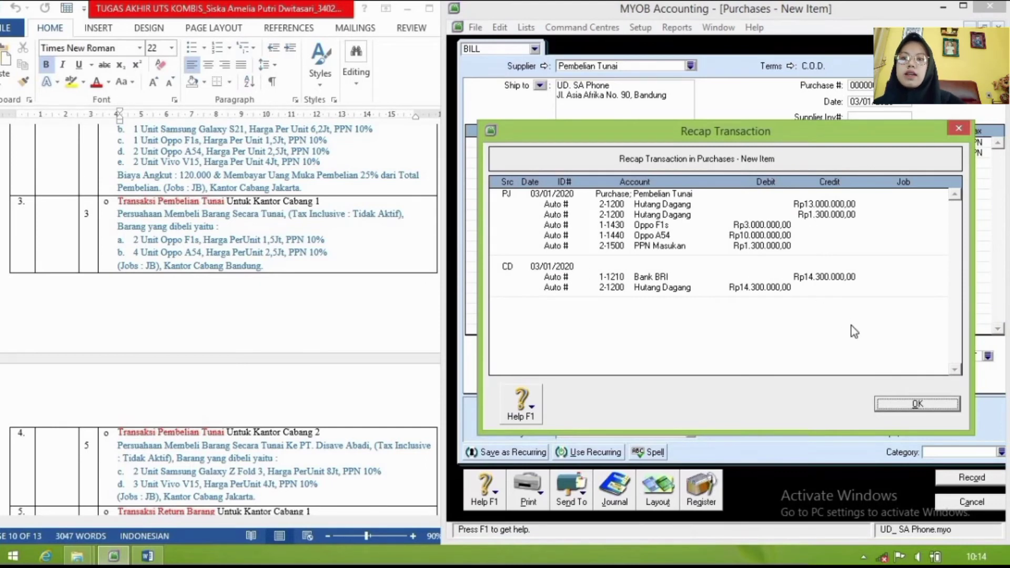
{"action": "left_click", "coordinate": [903, 403]}
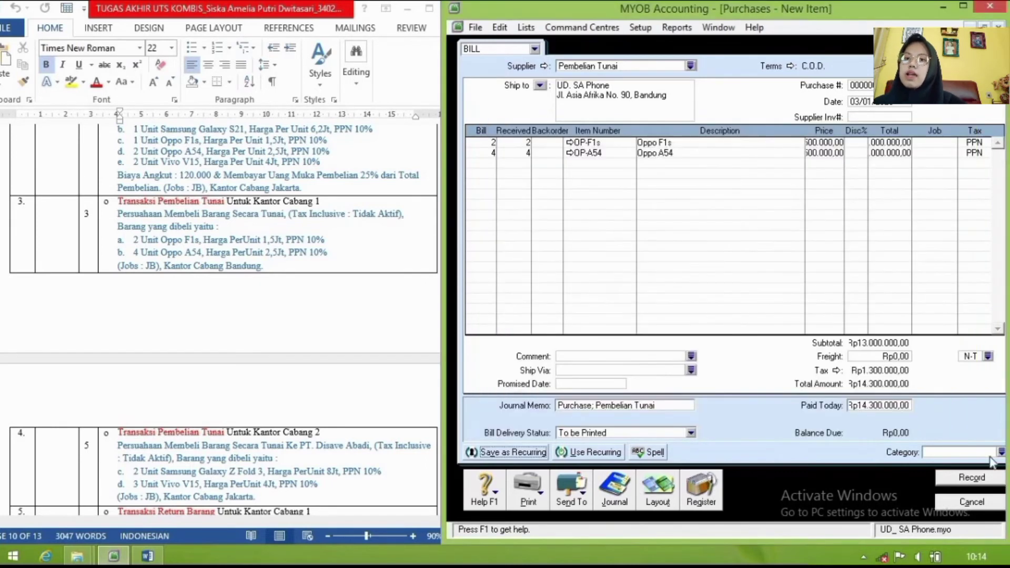
Step: Assign category BDG to the Pembelian Tunai cash purchase and record it, accepting the spelling and tax prompts
{"action": "left_click", "coordinate": [1002, 453]}
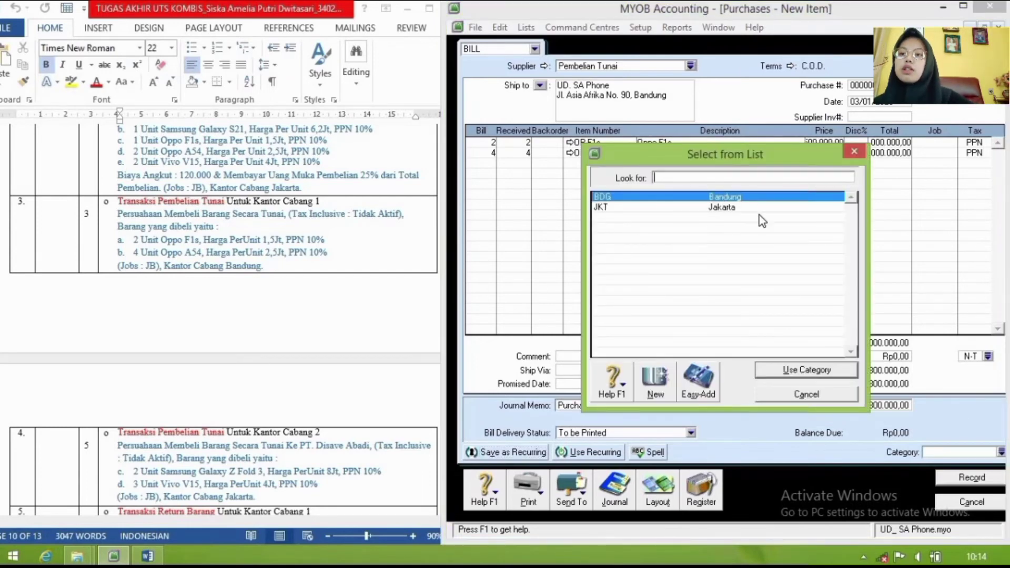
{"action": "left_click", "coordinate": [817, 371]}
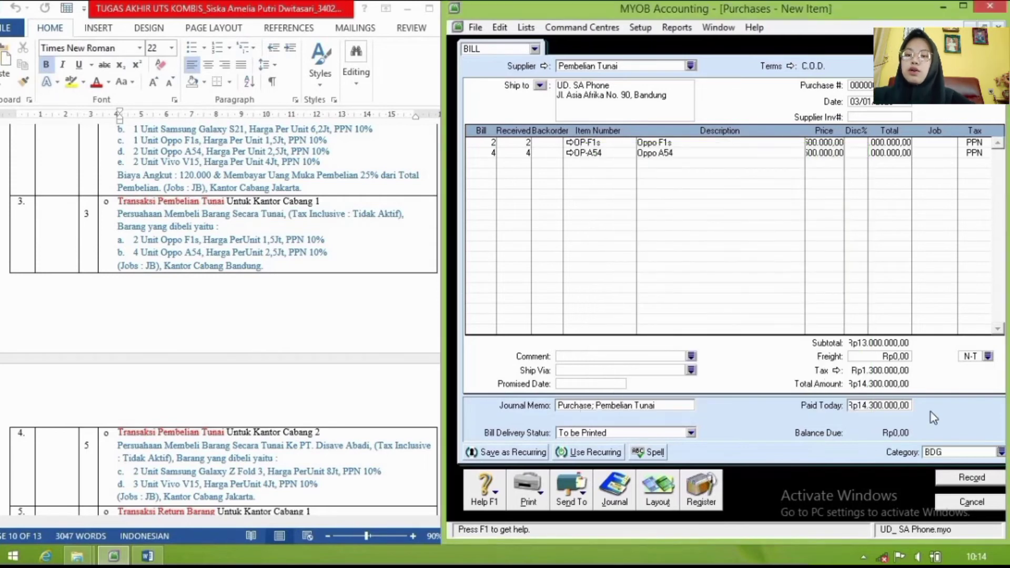
{"action": "left_click", "coordinate": [959, 484]}
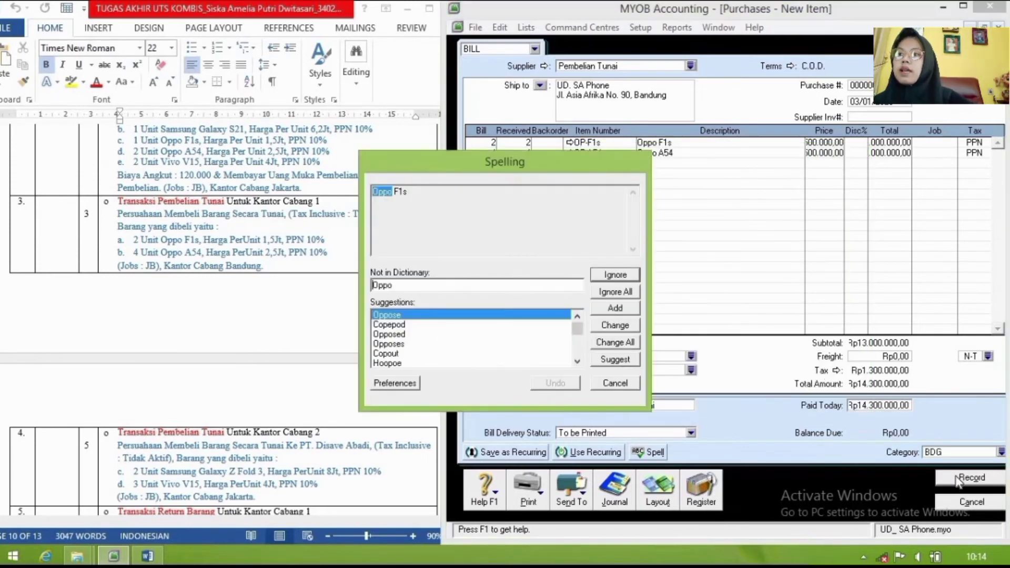
{"action": "left_click", "coordinate": [627, 295]}
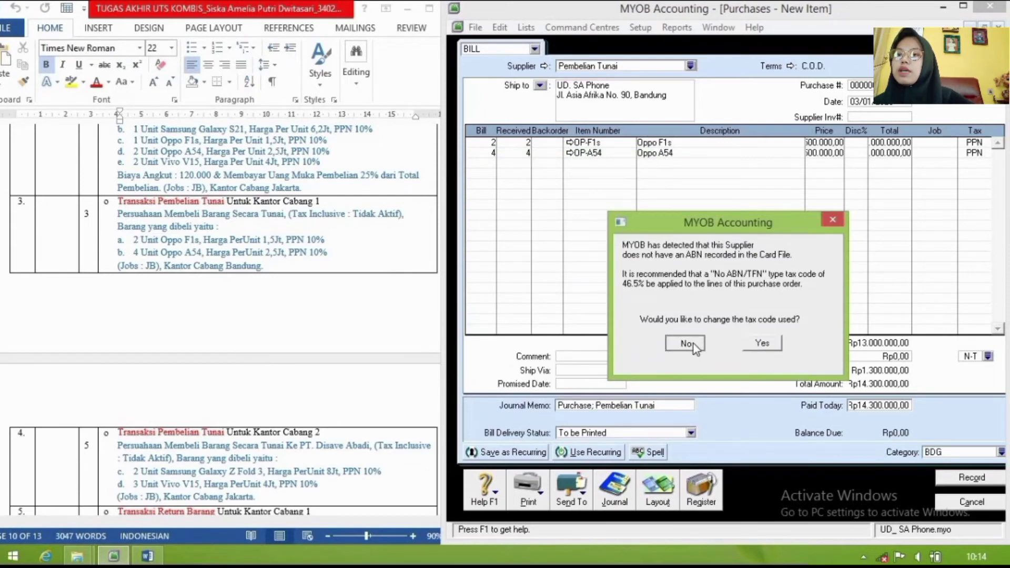
{"action": "left_click", "coordinate": [694, 343]}
{"action": "left_click", "coordinate": [800, 396]}
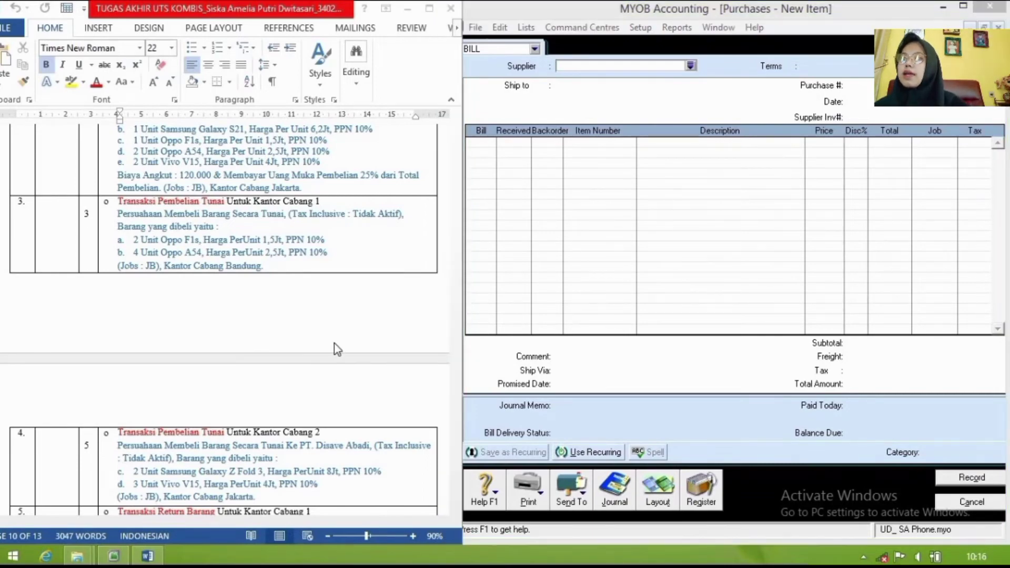
Step: Scroll through the assignment document to read the next task
{"action": "left_click", "coordinate": [334, 349]}
{"action": "scroll", "coordinate": [334, 348], "scroll_direction": "down", "scroll_amount": 5}
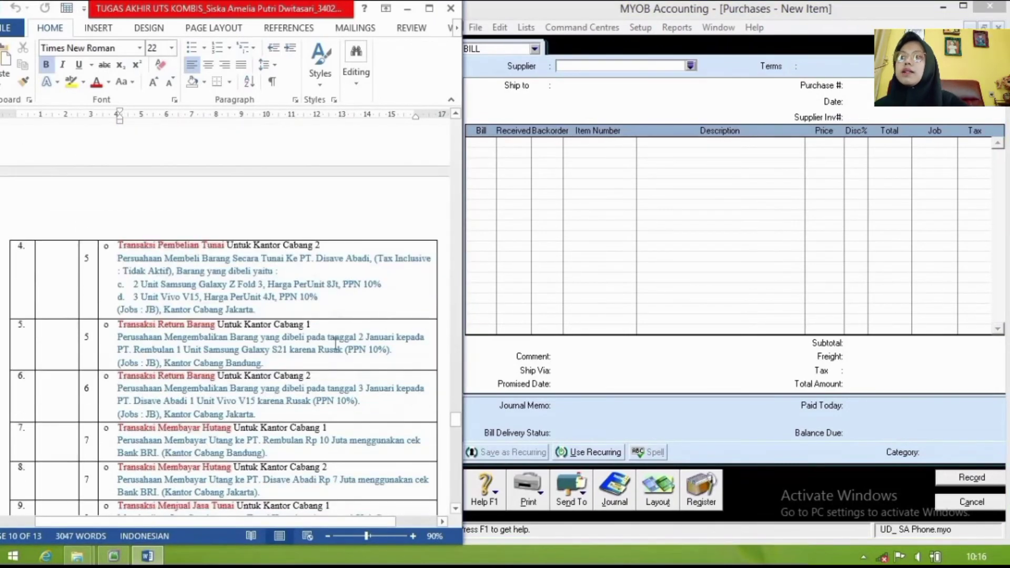
{"action": "scroll", "coordinate": [335, 343], "scroll_direction": "down", "scroll_amount": 1}
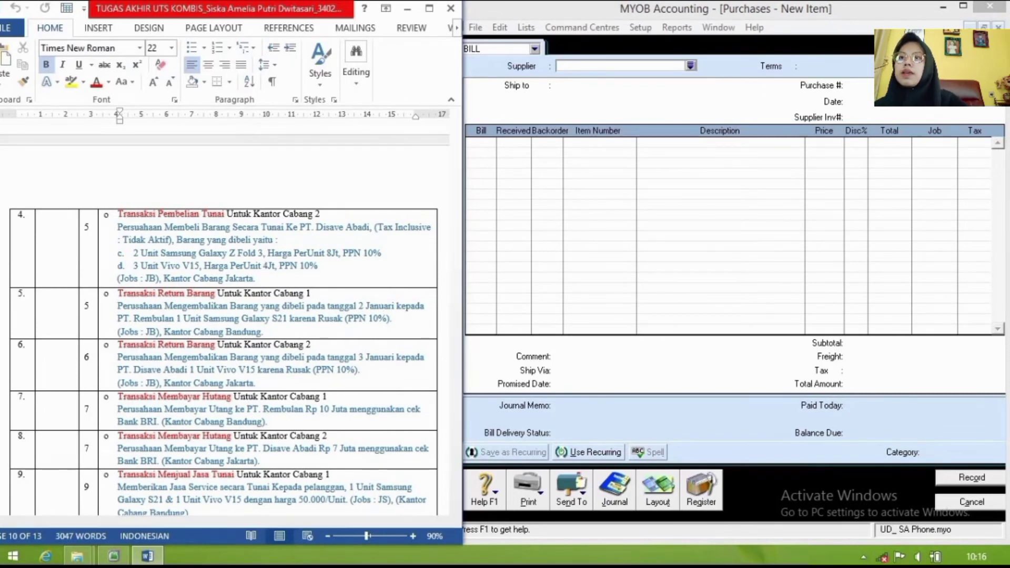
Step: Set PT. Rembulan as the new bill's supplier and select the bill date for replacement
{"action": "left_click", "coordinate": [757, 105]}
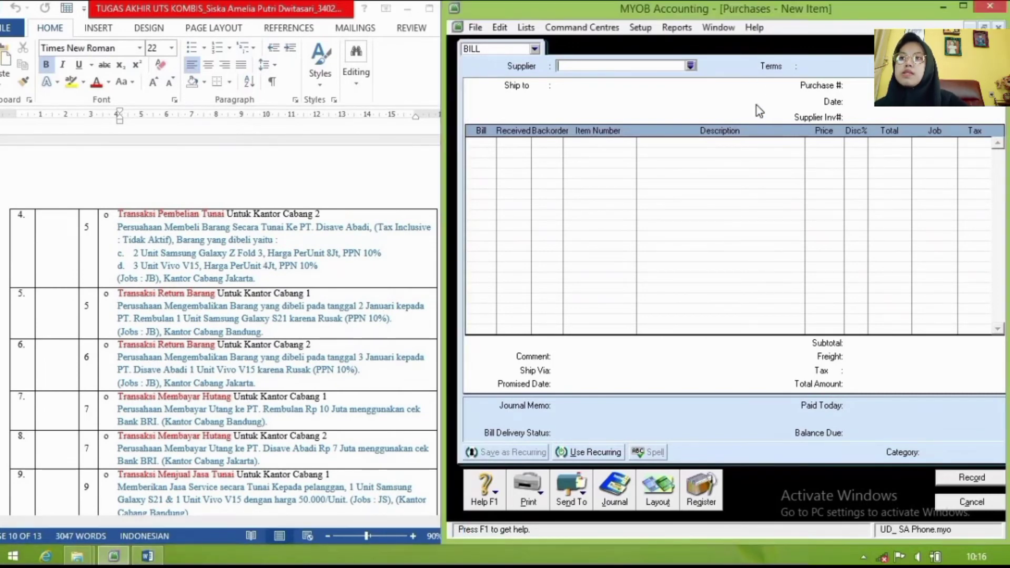
{"action": "left_click", "coordinate": [692, 65]}
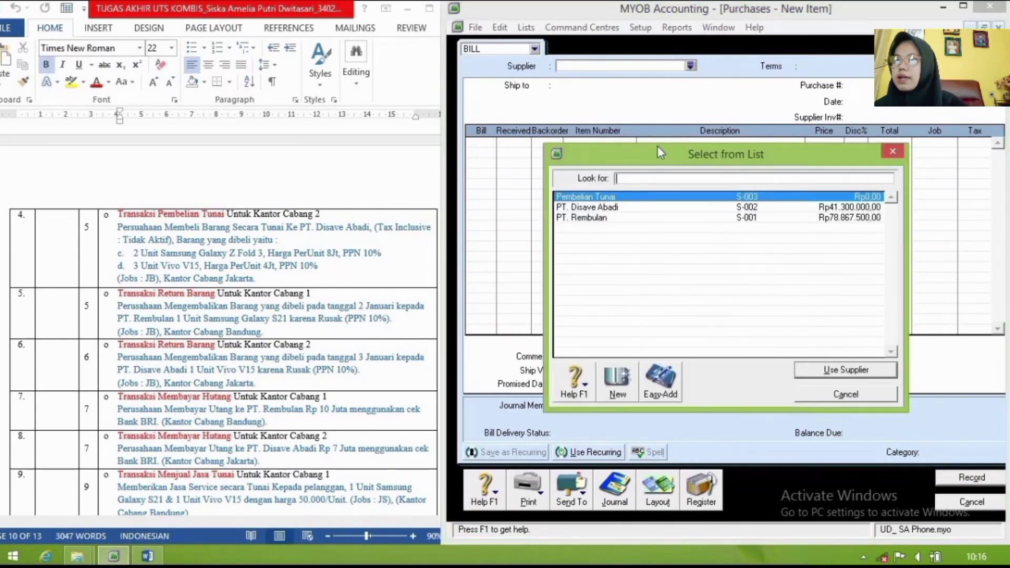
{"action": "left_click", "coordinate": [608, 218]}
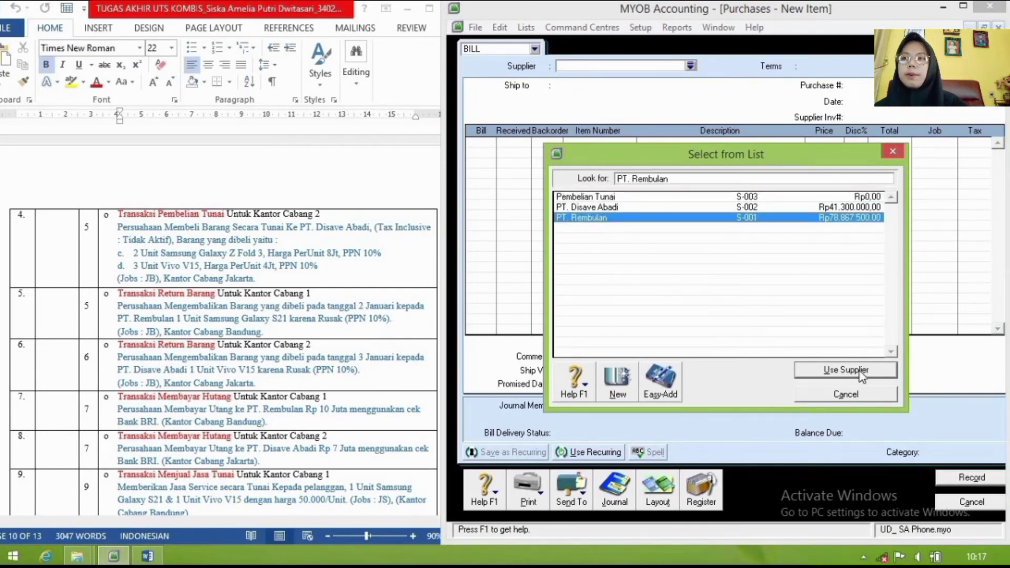
{"action": "left_click", "coordinate": [856, 371]}
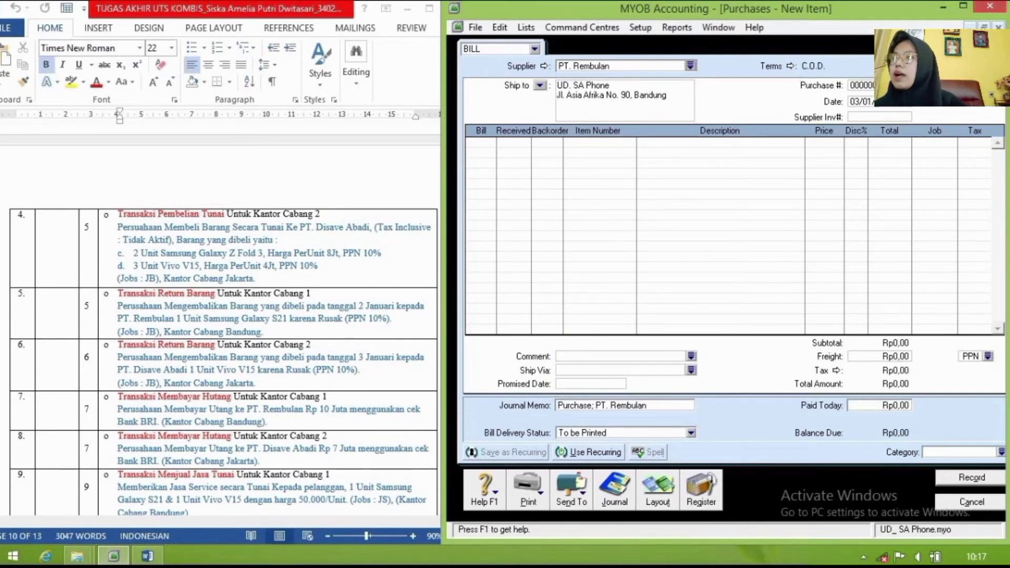
{"action": "double_click", "coordinate": [883, 101]}
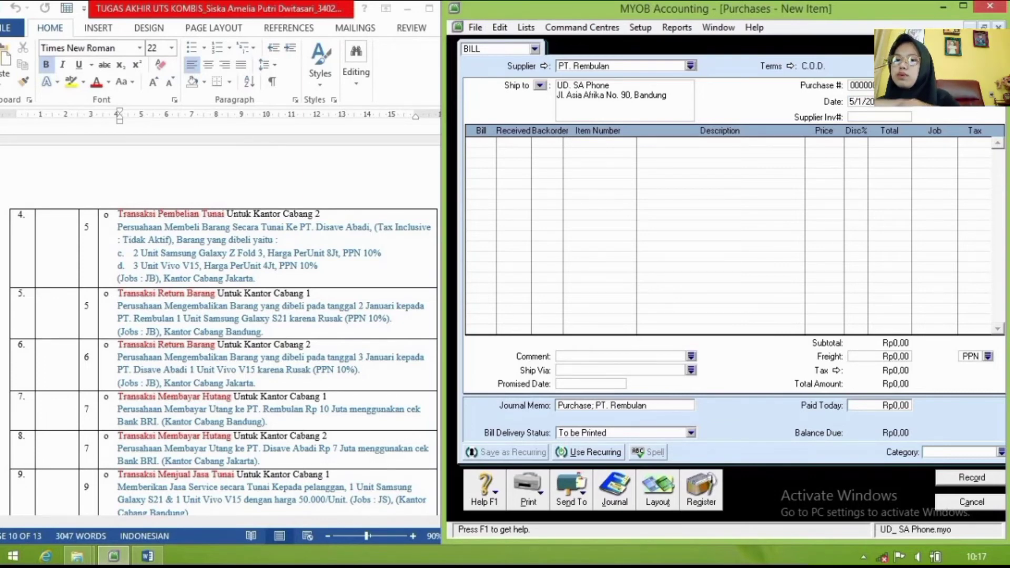
Step: Enter line one as a billed quantity of -1 of item SG-S21, Samsung Galaxy S21
{"action": "left_click", "coordinate": [475, 144]}
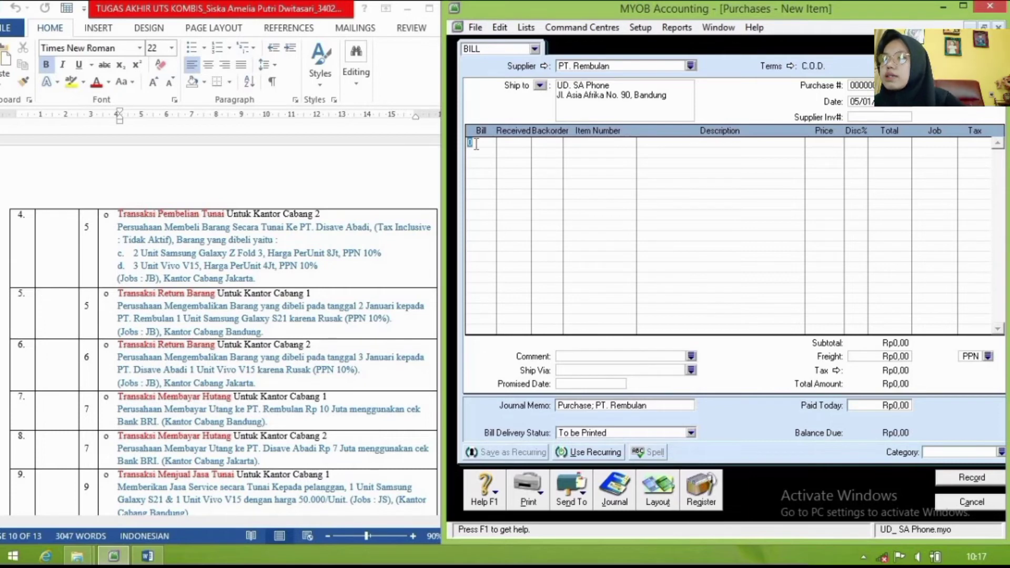
{"action": "key", "text": "BackSpace"}
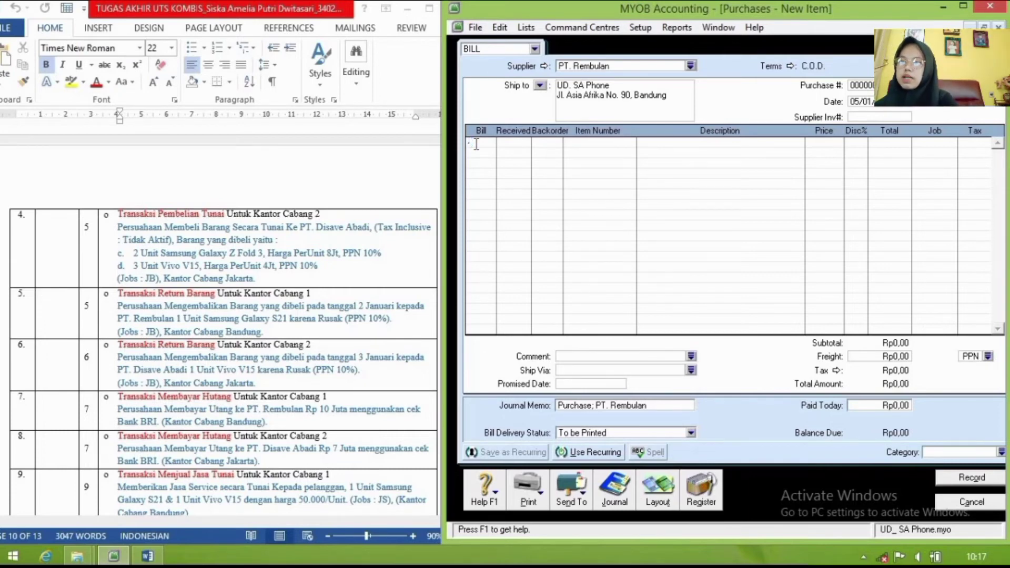
{"action": "type", "text": "-1"}
{"action": "key", "text": "Return"}
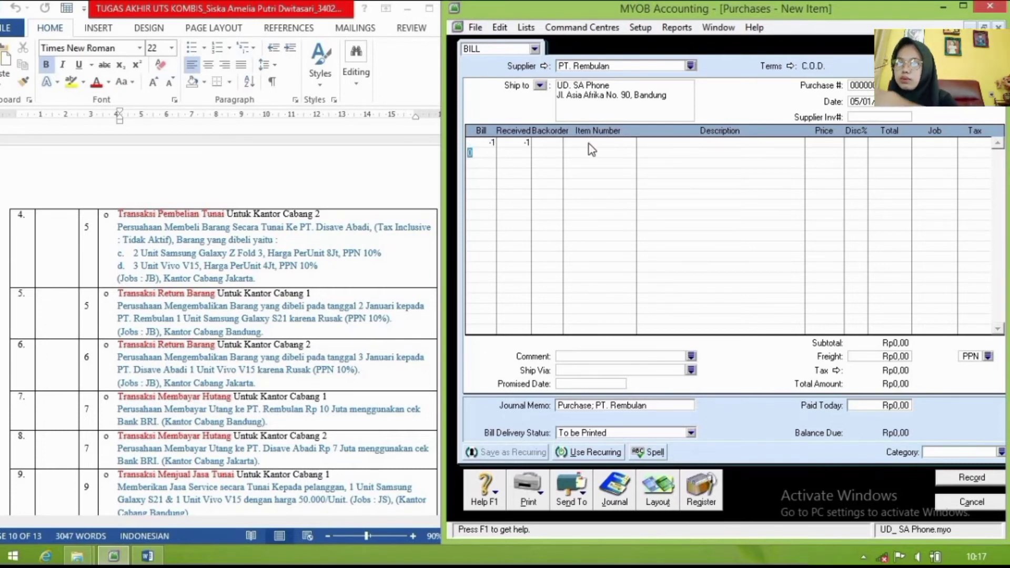
{"action": "left_click", "coordinate": [591, 144]}
{"action": "type", "text": "SG-S21"}
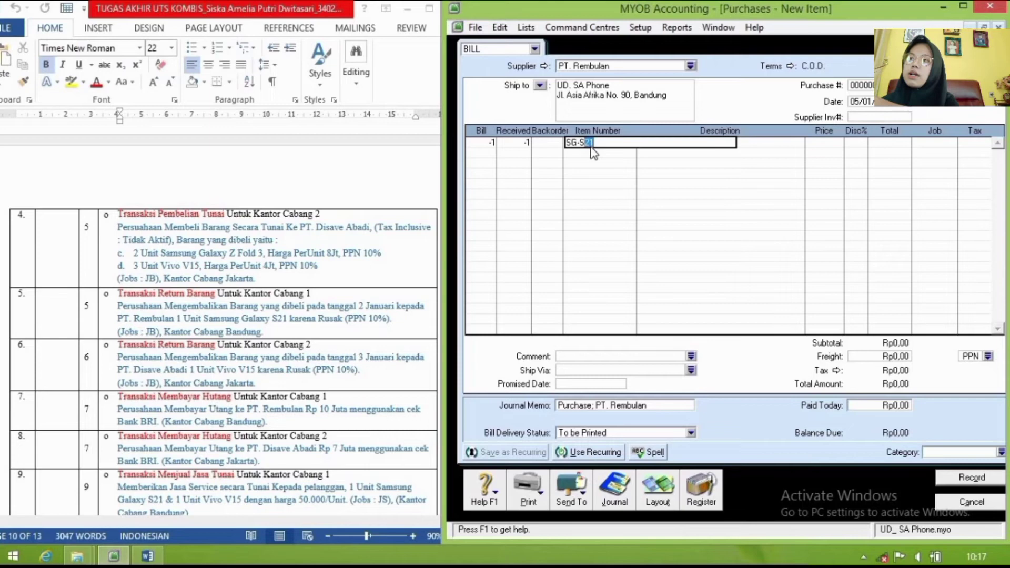
{"action": "key", "text": "Return"}
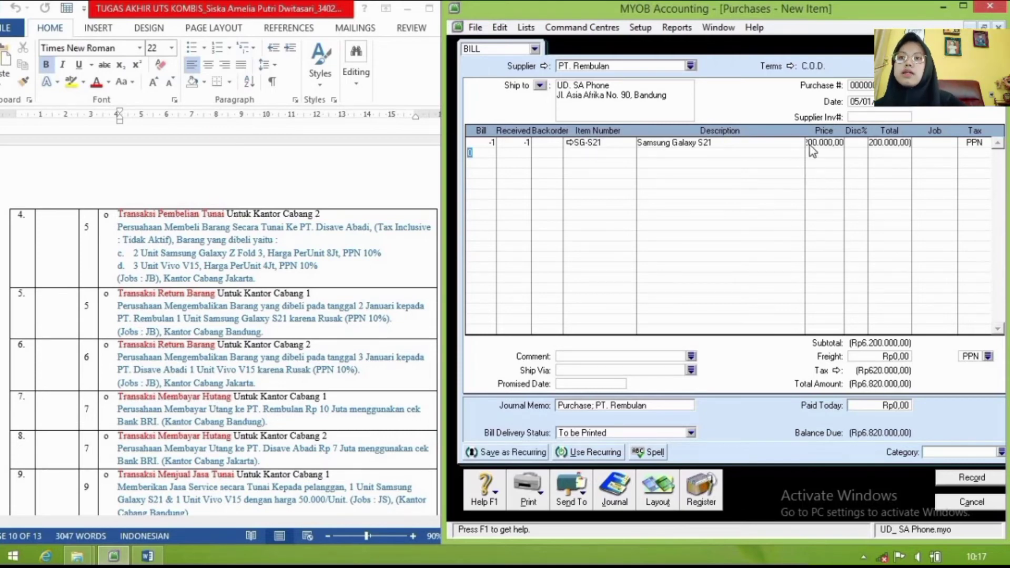
Step: Assign job JB to the line and set the freight tax code to N-T
{"action": "left_click", "coordinate": [954, 145]}
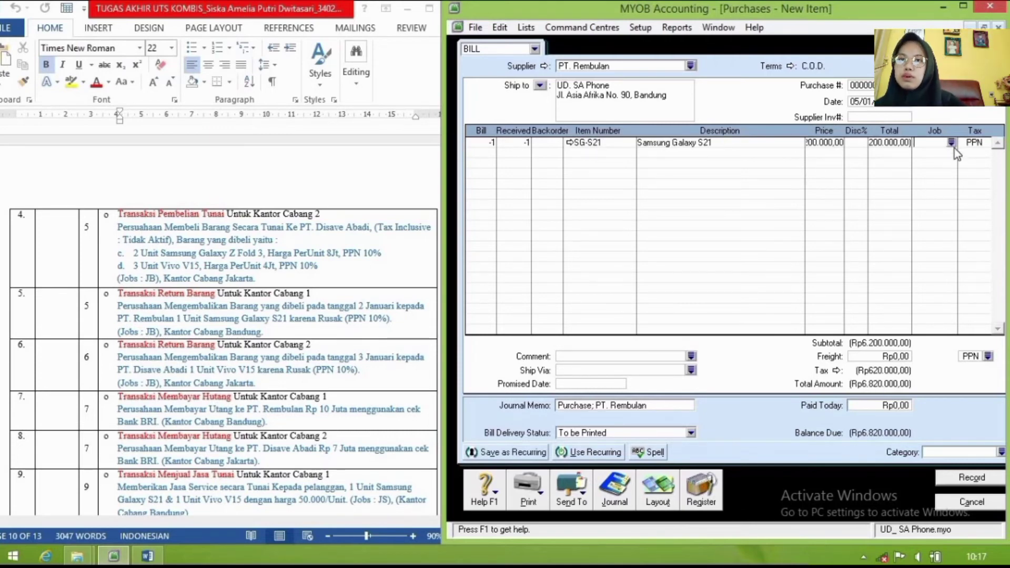
{"action": "left_click", "coordinate": [953, 143]}
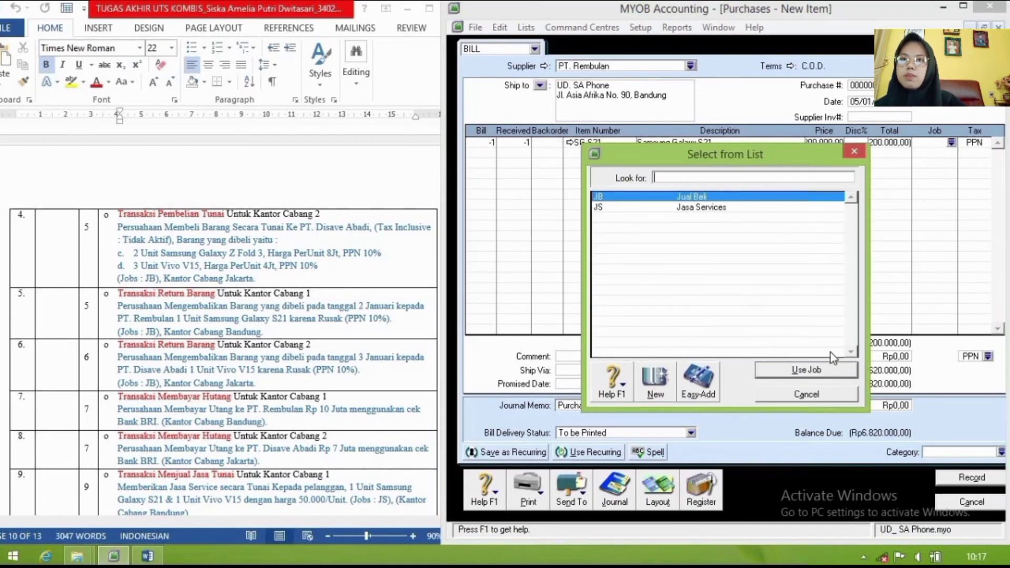
{"action": "left_click", "coordinate": [816, 371]}
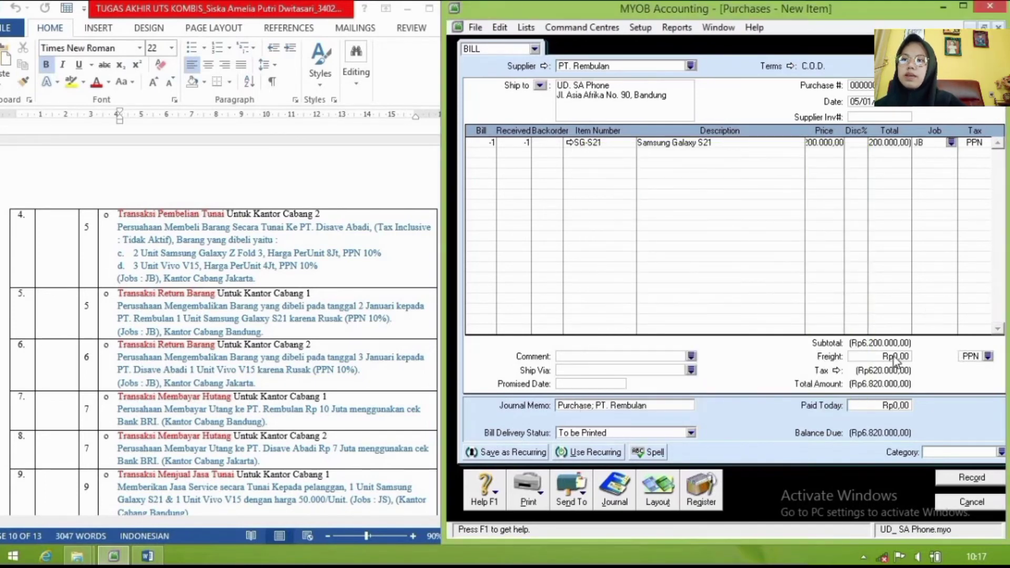
{"action": "left_click", "coordinate": [989, 356]}
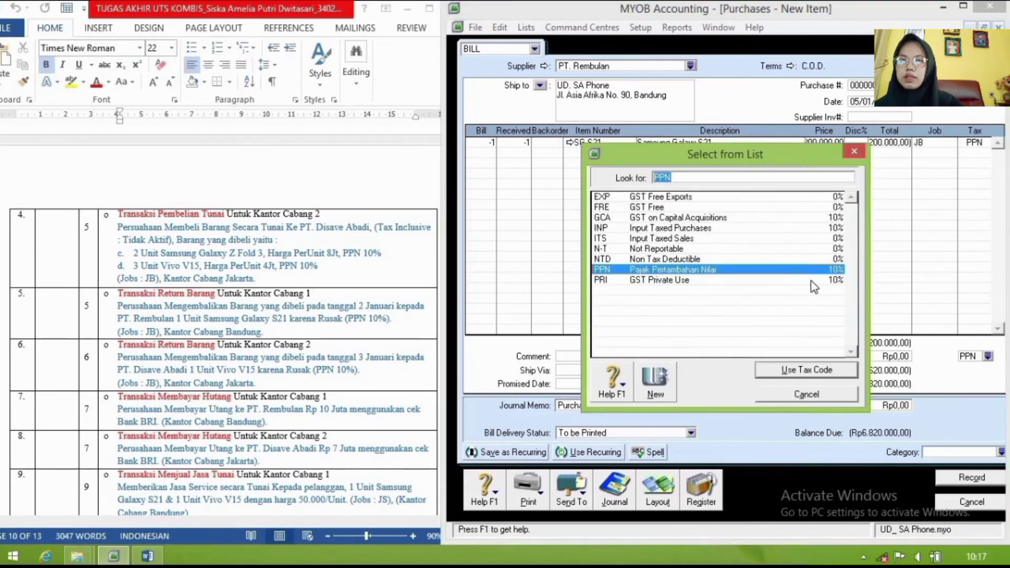
{"action": "left_click", "coordinate": [679, 249]}
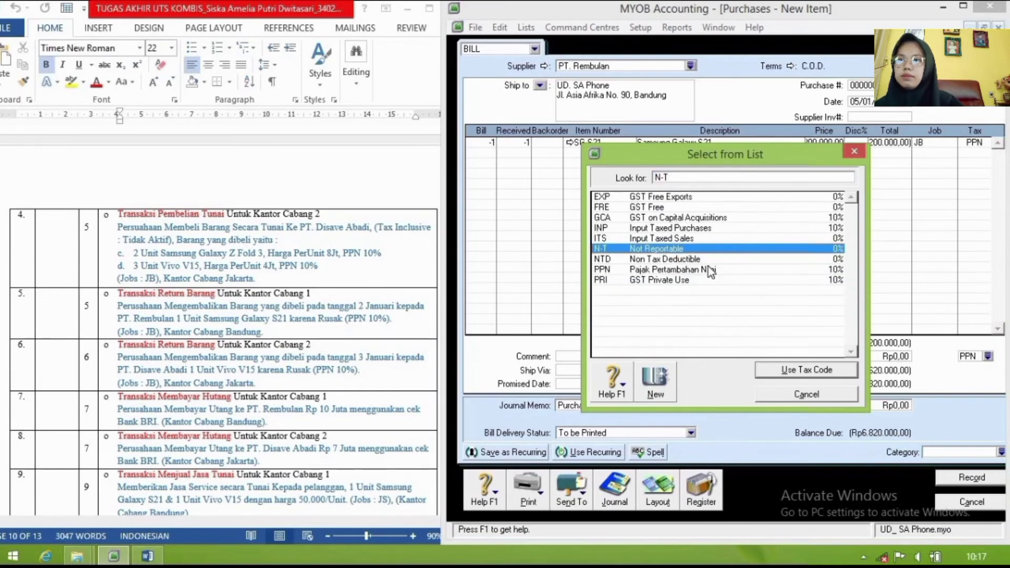
{"action": "left_click", "coordinate": [811, 368]}
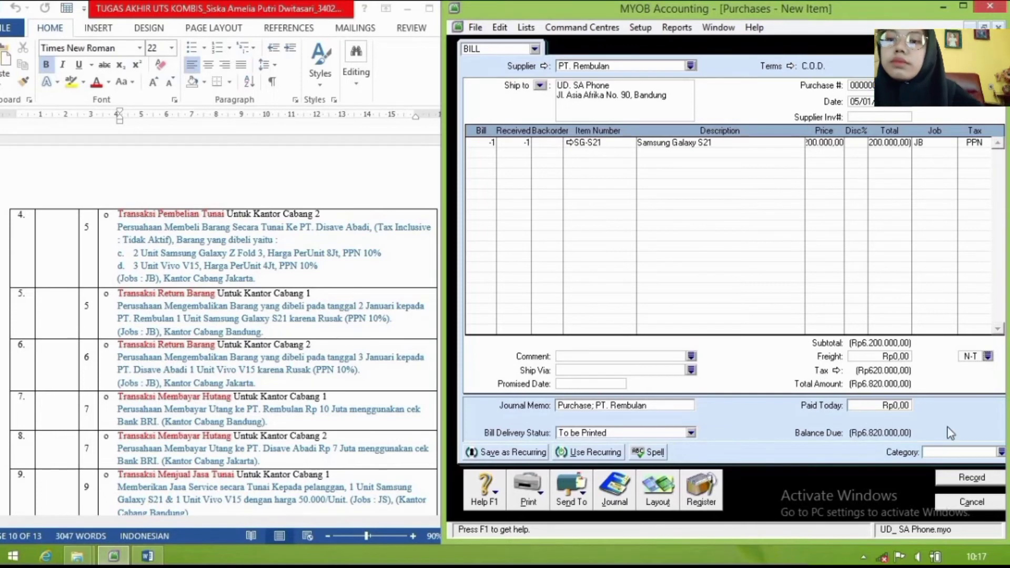
Step: Set category BDG, check the journal recap, and record the return bill
{"action": "left_click", "coordinate": [1000, 452]}
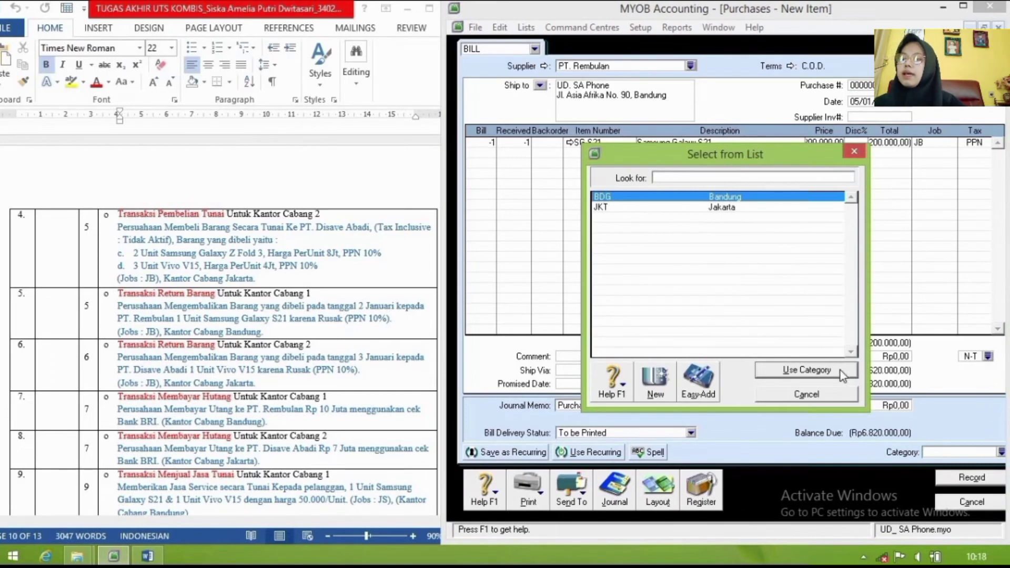
{"action": "left_click", "coordinate": [842, 372]}
{"action": "key", "text": "ctrl+r"}
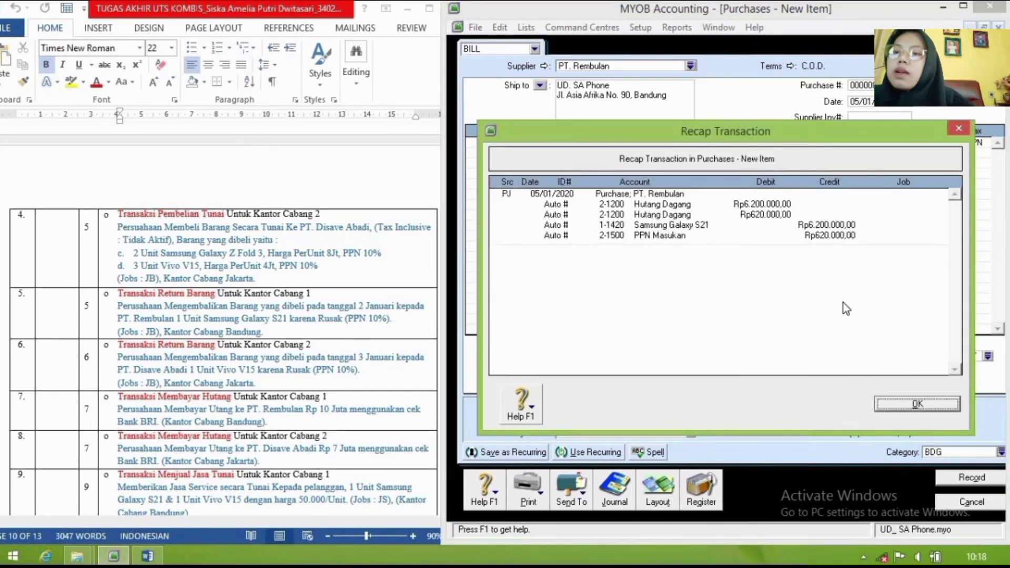
{"action": "left_click", "coordinate": [918, 404]}
{"action": "left_click", "coordinate": [963, 478]}
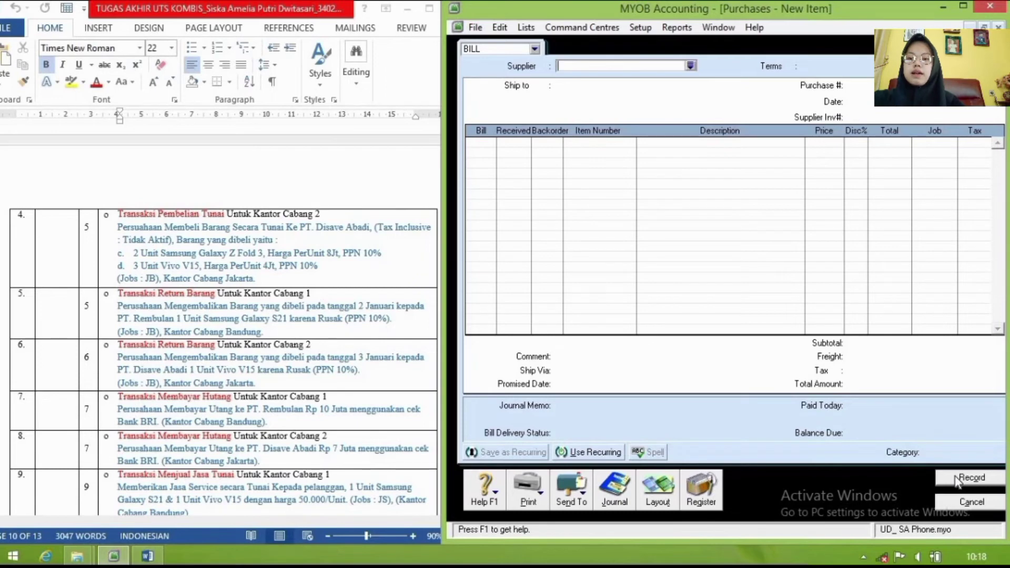
Step: Cancel the blank purchase and apply PT. Rembulan's debit from the Purchases Register's Returns & Debits
{"action": "left_click", "coordinate": [997, 507]}
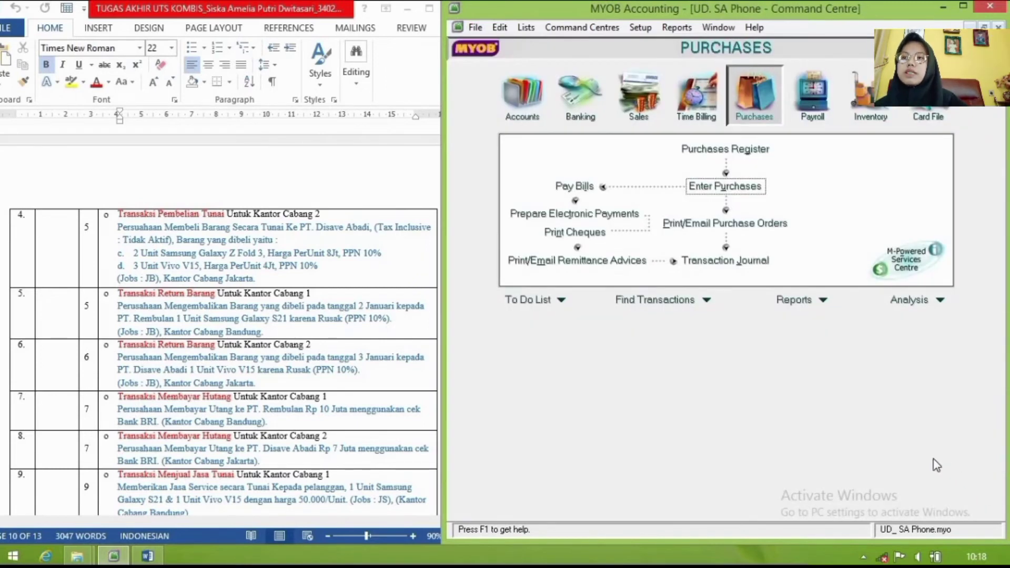
{"action": "left_click", "coordinate": [706, 150]}
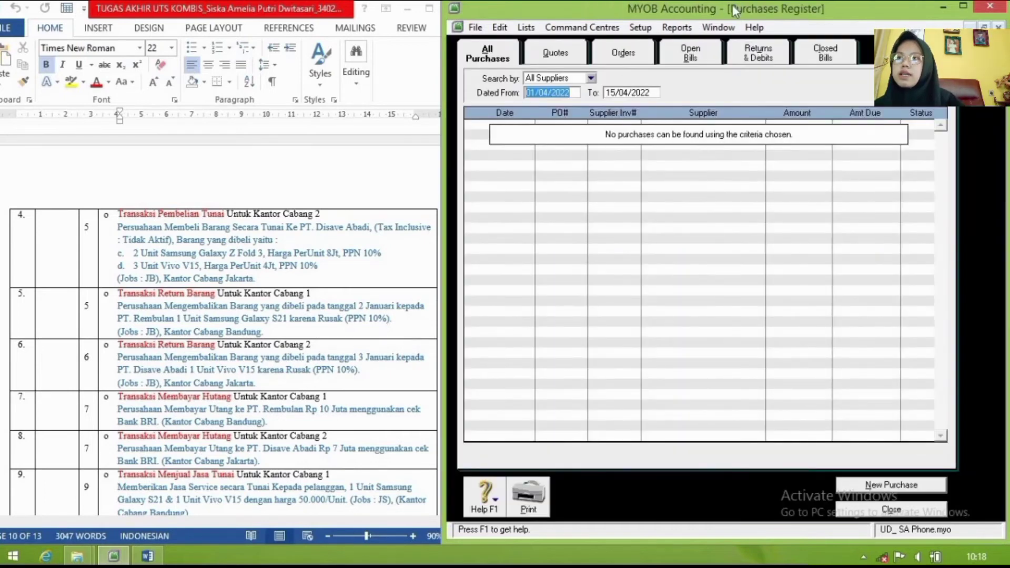
{"action": "left_click", "coordinate": [750, 53]}
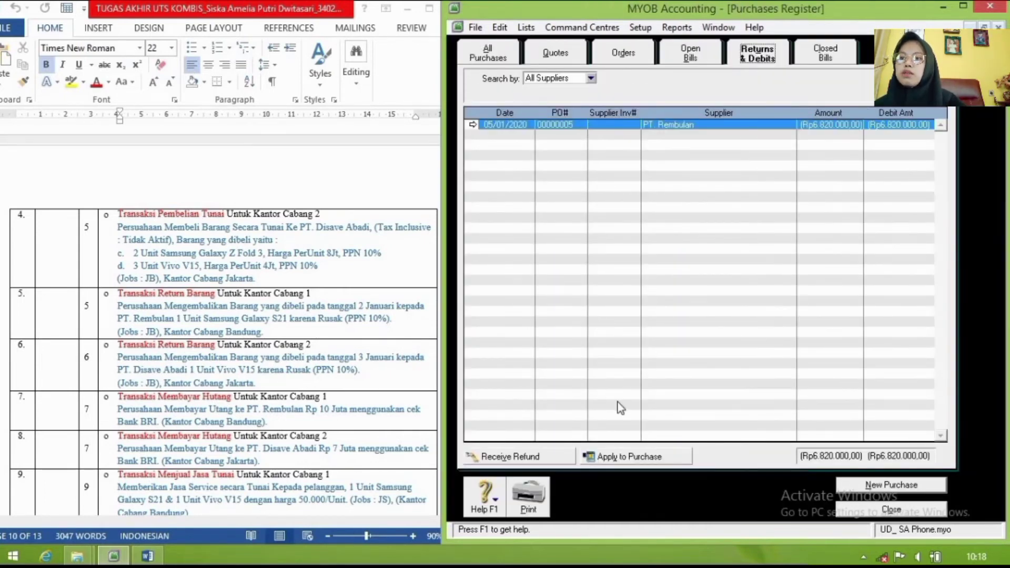
{"action": "left_click", "coordinate": [639, 456]}
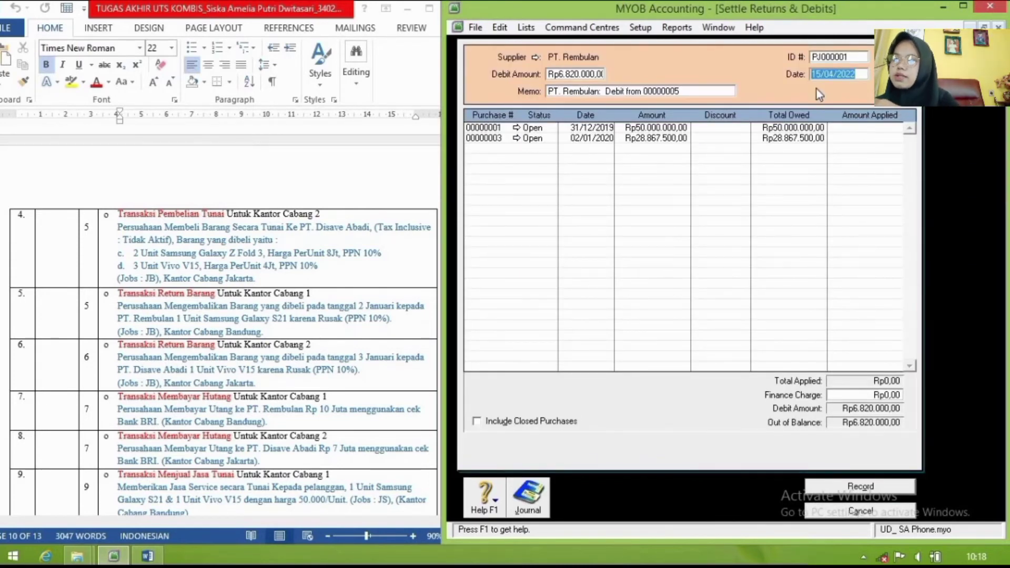
Step: Date the settlement 5/1/2020 with memo 'Return Barang PT Rembulan'
{"action": "type", "text": "5/1/2020"}
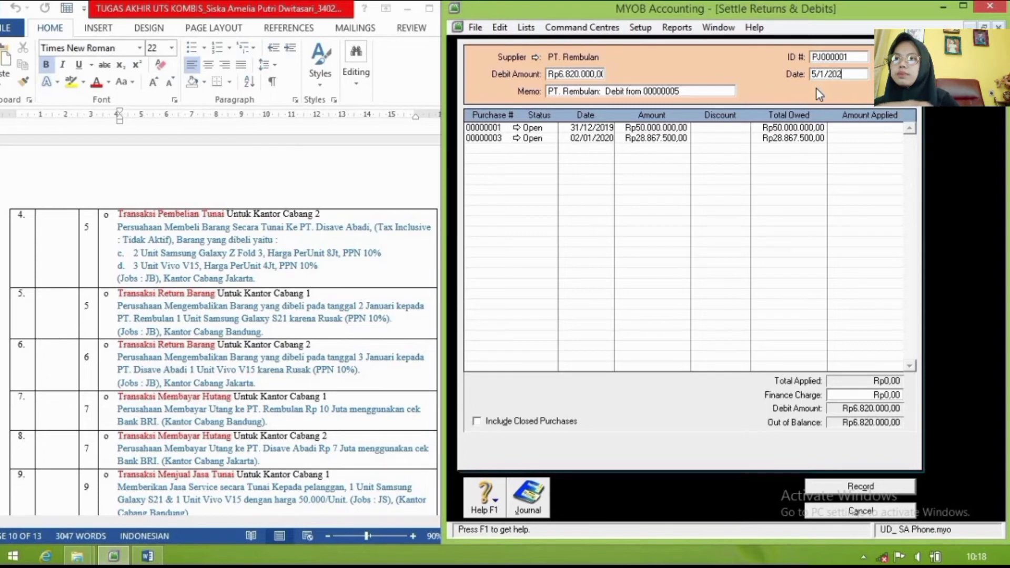
{"action": "left_click", "coordinate": [628, 92]}
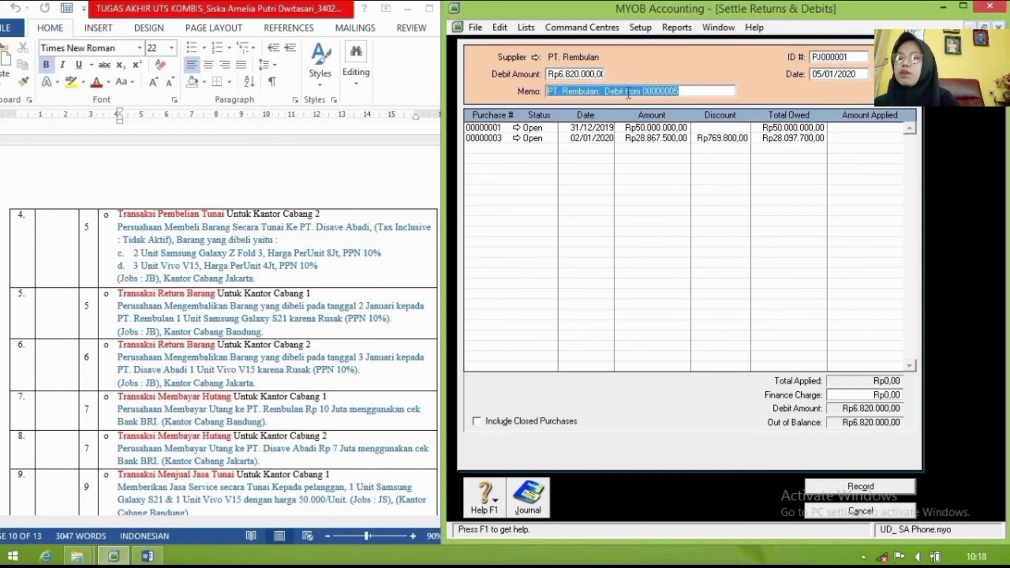
{"action": "type", "text": "Return Bara"}
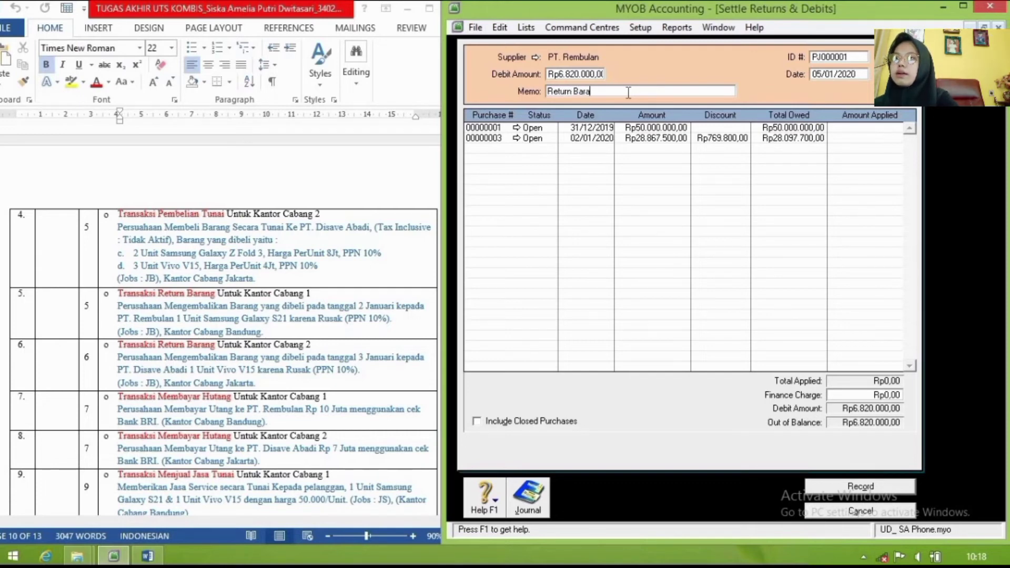
{"action": "type", "text": "ng "}
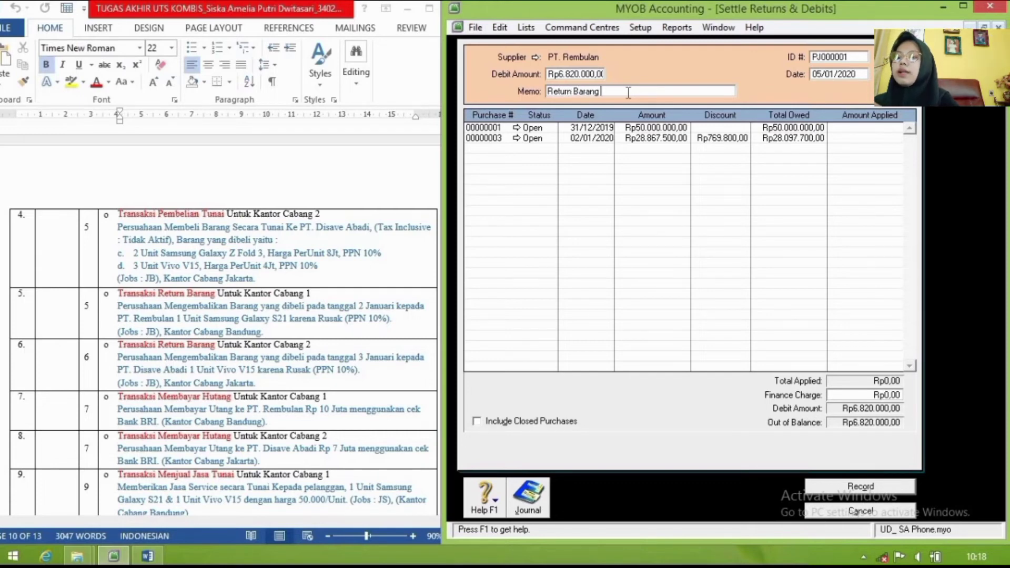
{"action": "type", "text": "PT."}
{"action": "type", "text": "Rembulan"}
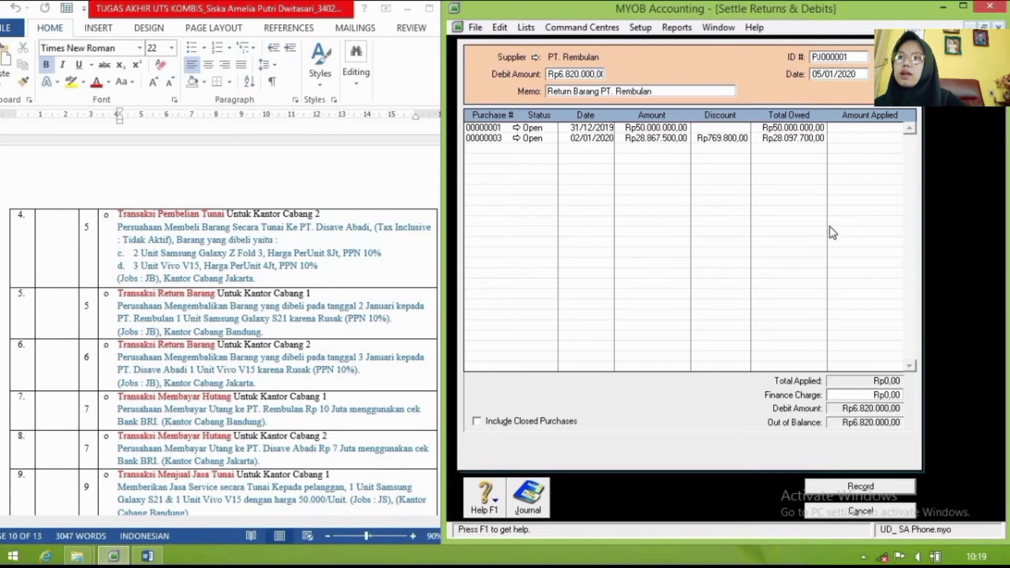
Step: Apply Rp6.820.000,00 to purchase 00000003, check the recap, and record the settlement
{"action": "left_click", "coordinate": [855, 139]}
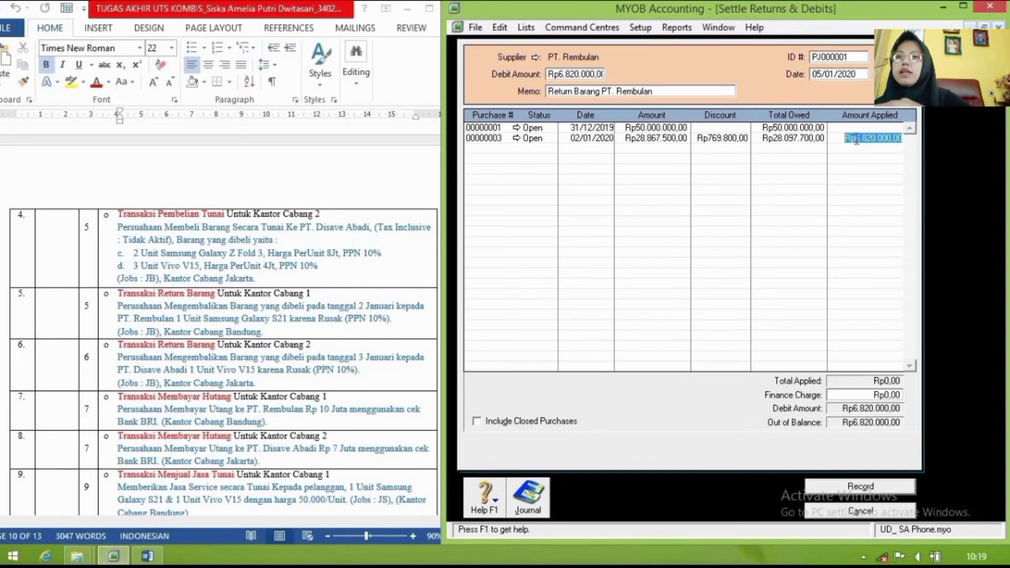
{"action": "key", "text": "Tab"}
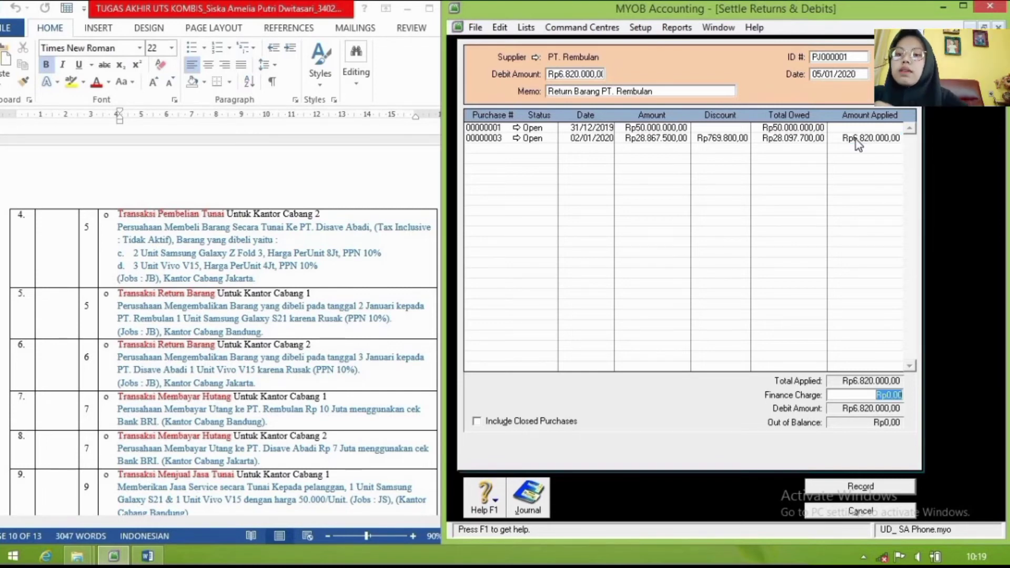
{"action": "key", "text": "Tab"}
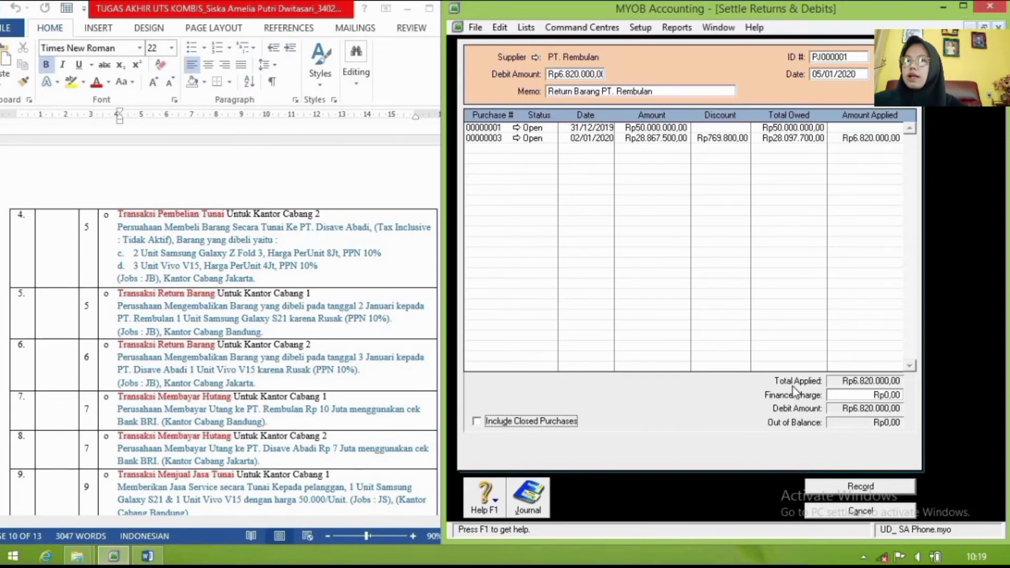
{"action": "key", "text": "ctrl+r"}
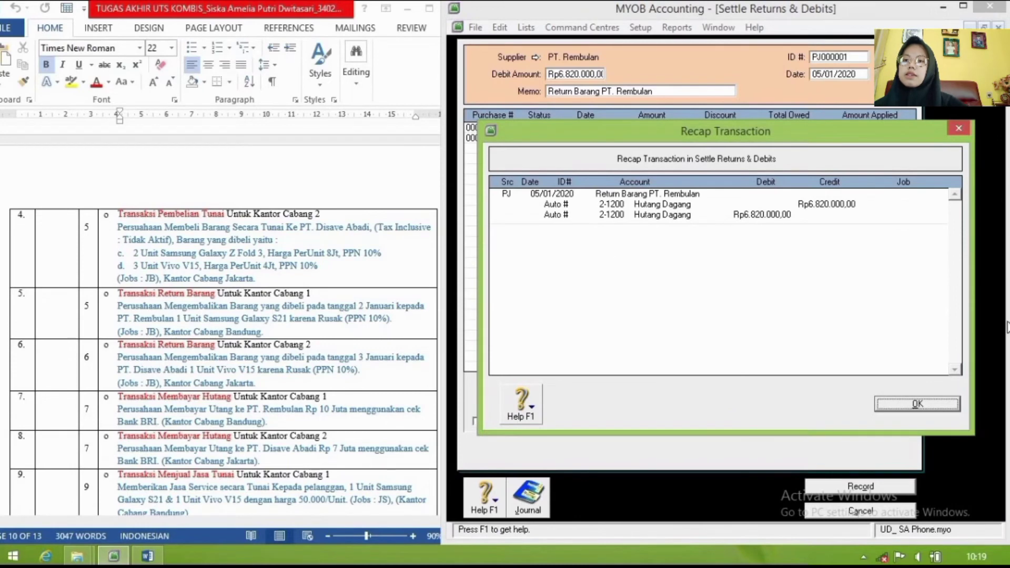
{"action": "left_click", "coordinate": [930, 400]}
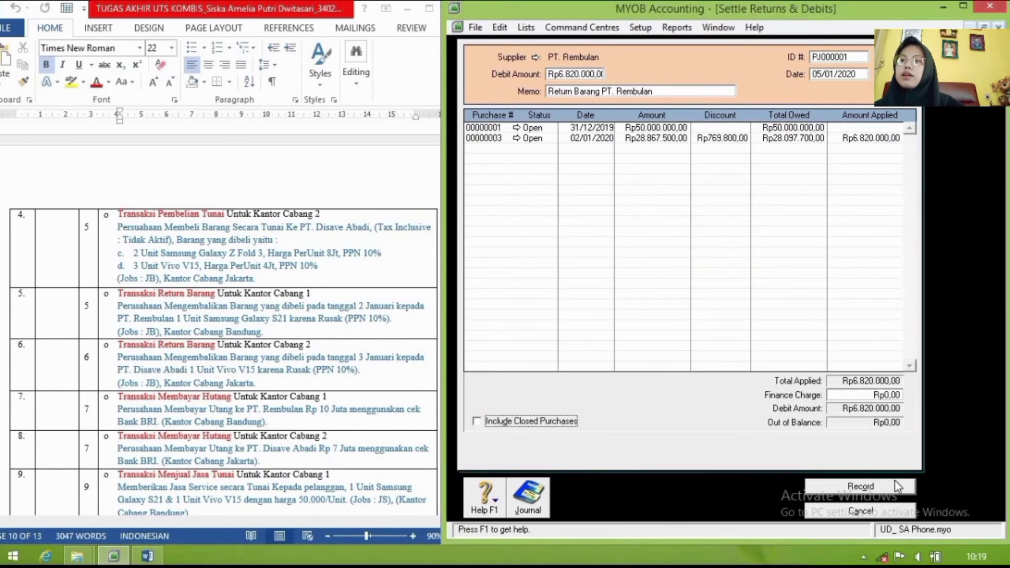
{"action": "left_click", "coordinate": [898, 487]}
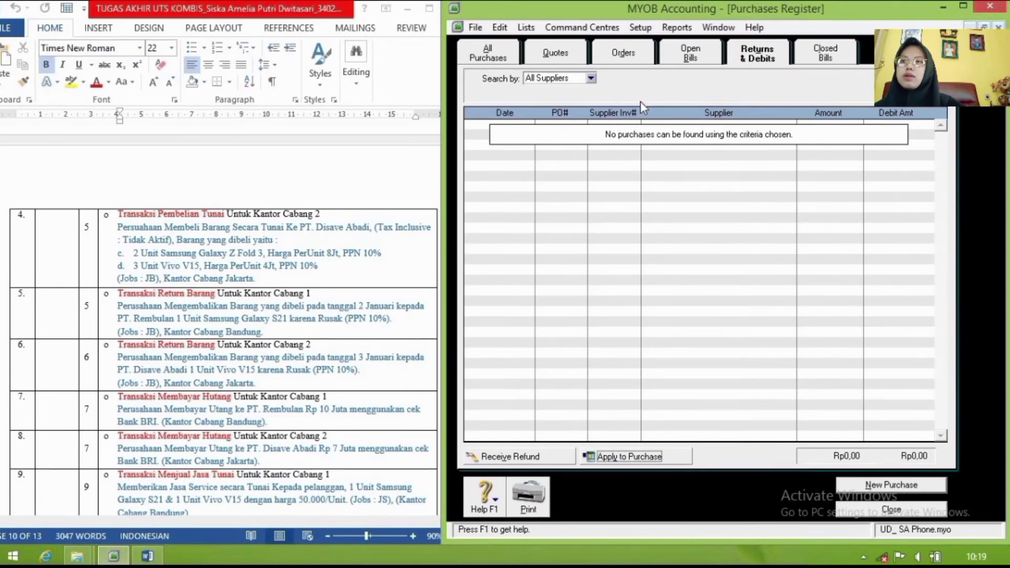
Step: Close the Purchases Register and zoom the assignment document in and out to read it
{"action": "left_click", "coordinate": [913, 513]}
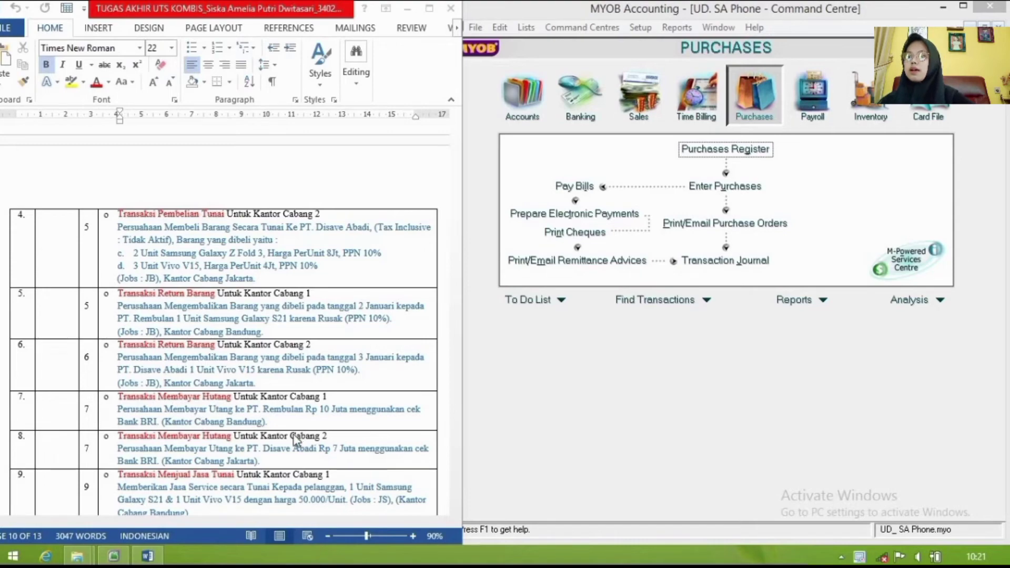
{"action": "scroll", "coordinate": [294, 436], "scroll_direction": "down", "scroll_amount": 2}
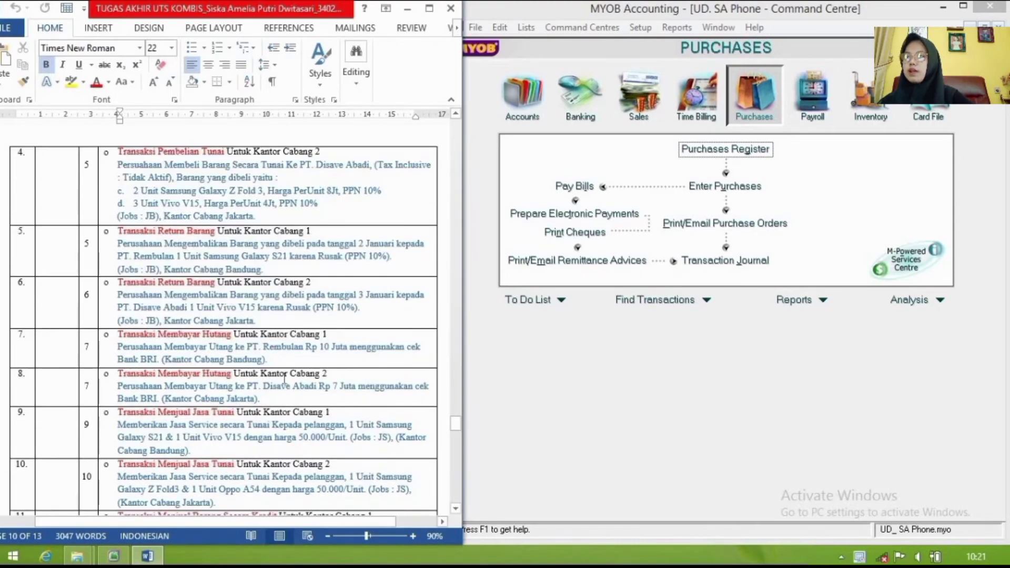
{"action": "scroll", "coordinate": [198, 383], "scroll_direction": "down", "scroll_amount": 2}
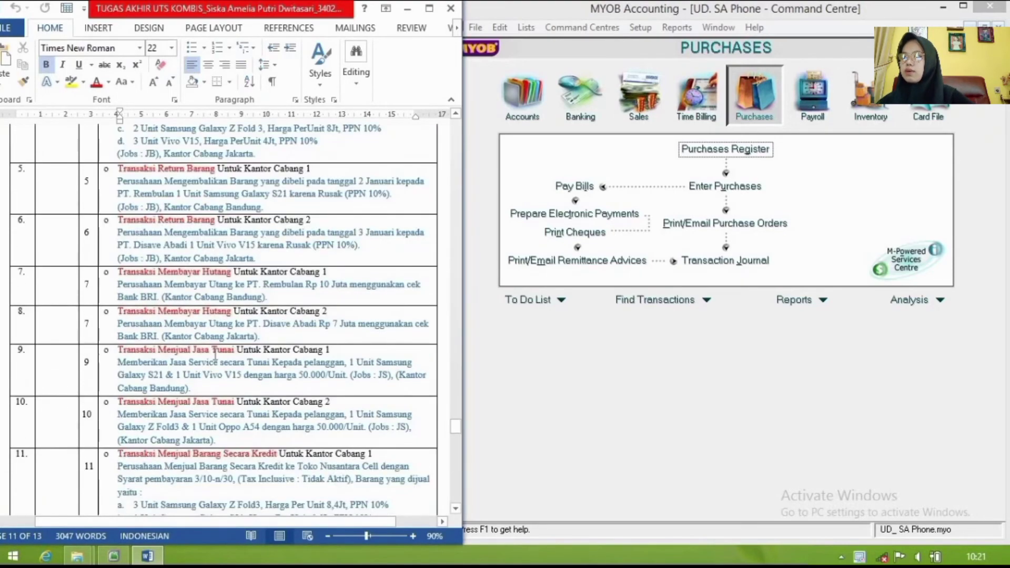
{"action": "left_click", "coordinate": [383, 533]}
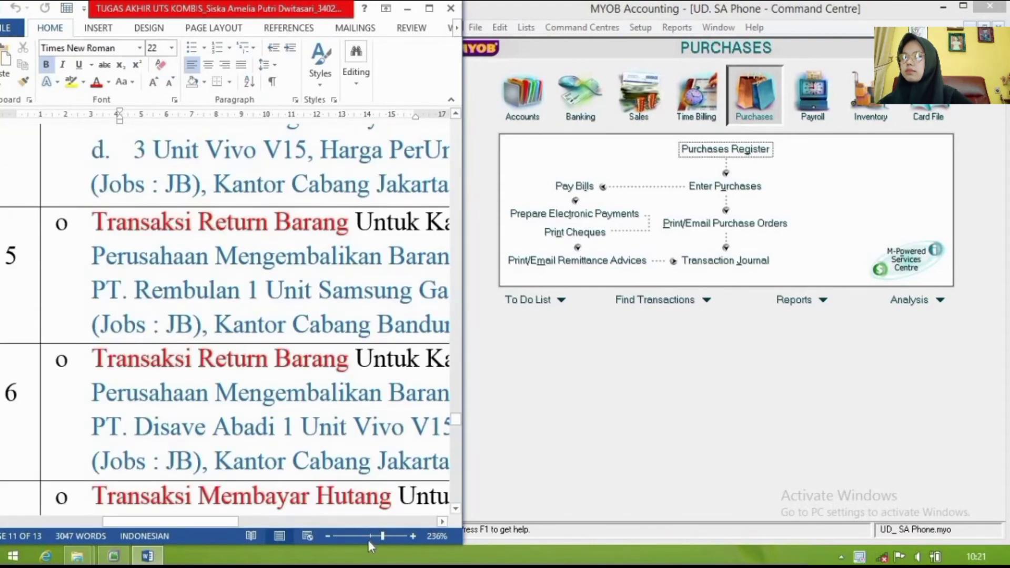
{"action": "left_click", "coordinate": [367, 537]}
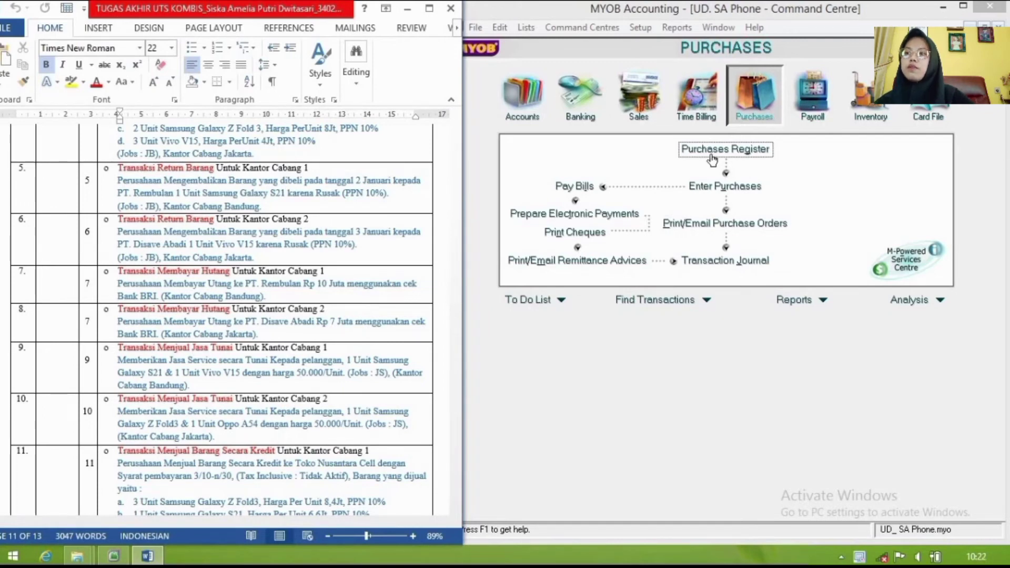
Step: Start a bill payment with PT. Disave Abadi as the payee
{"action": "left_click", "coordinate": [586, 187]}
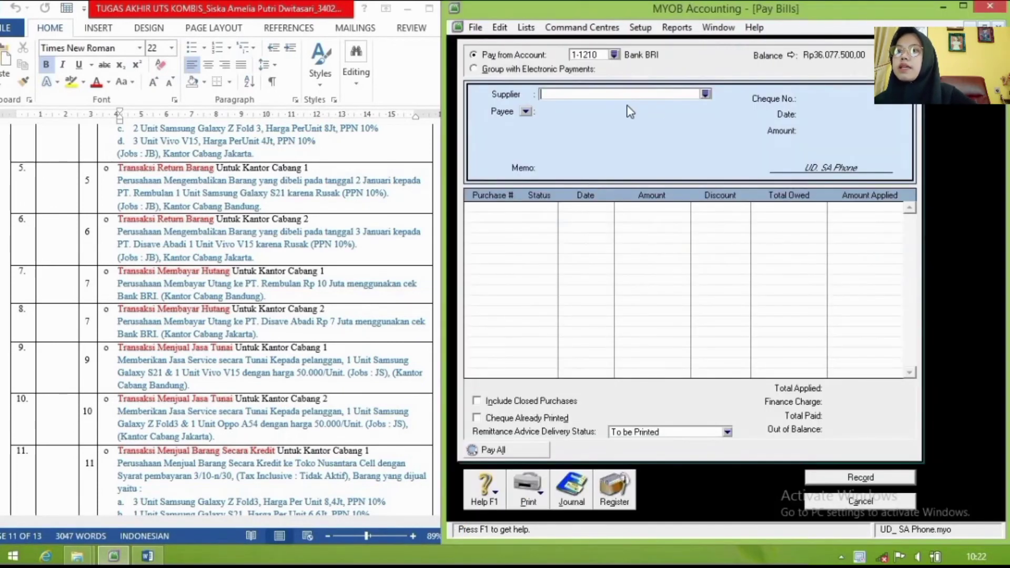
{"action": "left_click", "coordinate": [706, 94]}
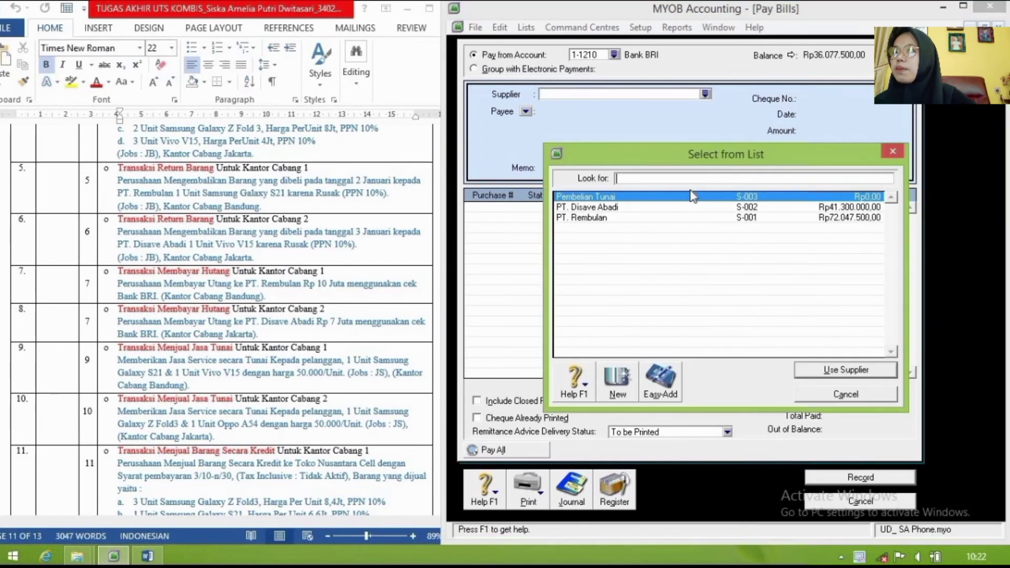
{"action": "left_click", "coordinate": [672, 207]}
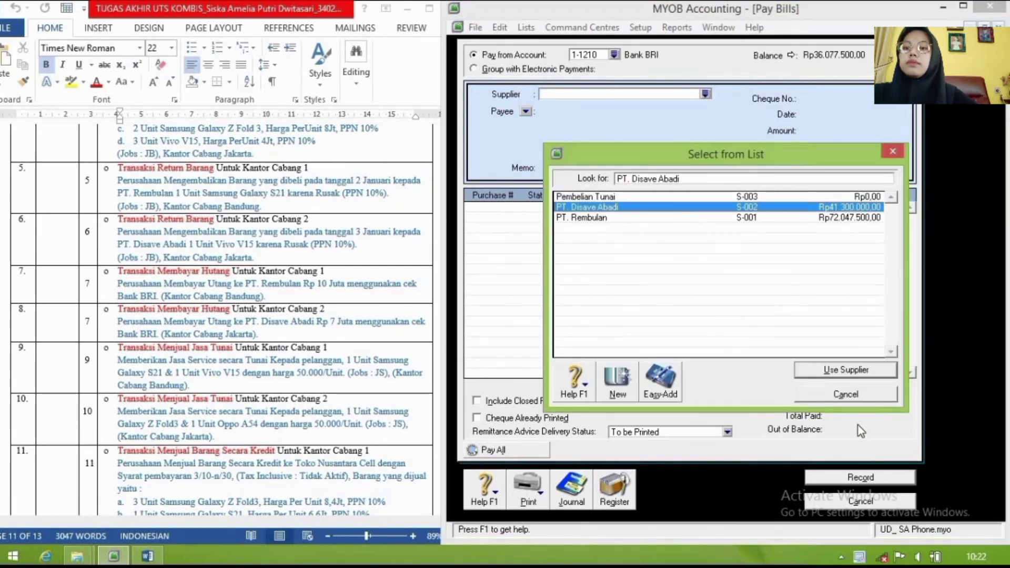
{"action": "left_click", "coordinate": [844, 371]}
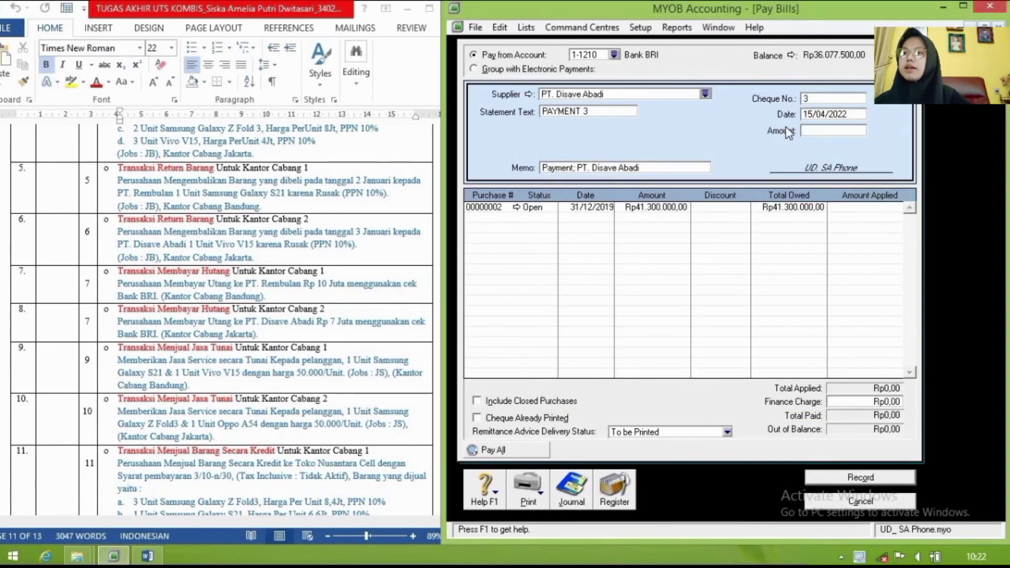
Step: Set the payment date to 05/1/2020 and begin typing the debt-payment memo
{"action": "double_click", "coordinate": [832, 114]}
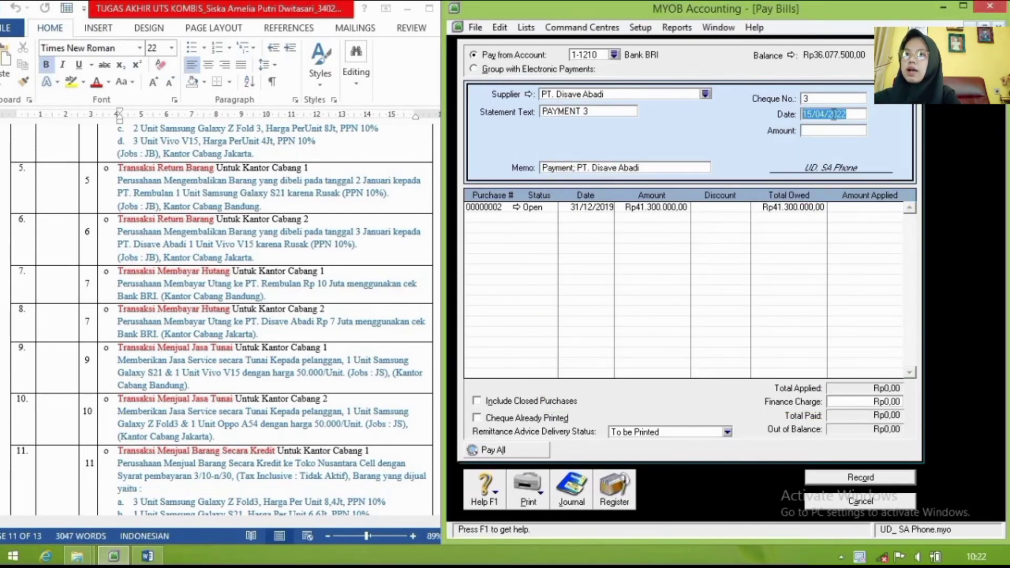
{"action": "type", "text": "05"}
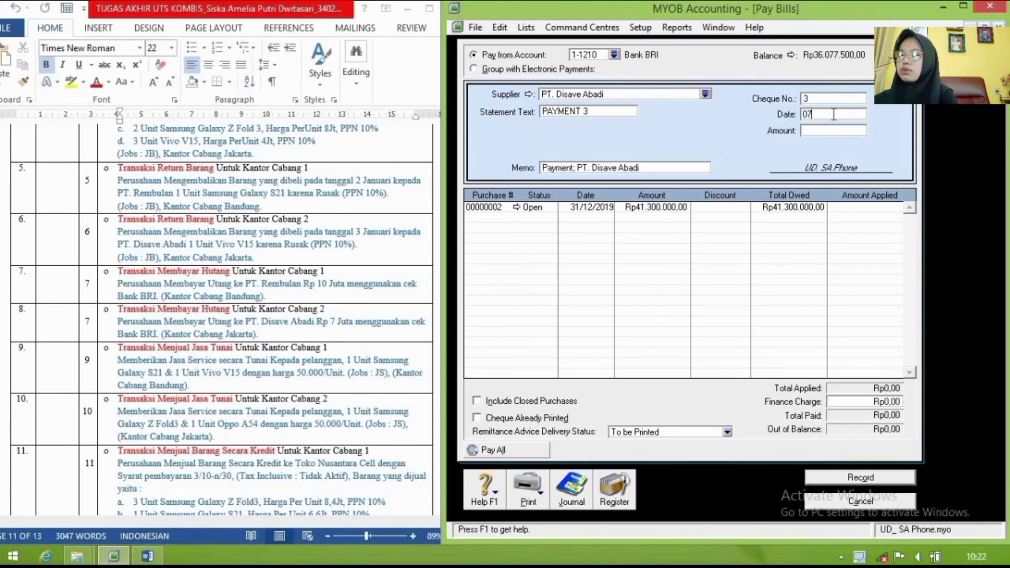
{"action": "type", "text": "/1/2020"}
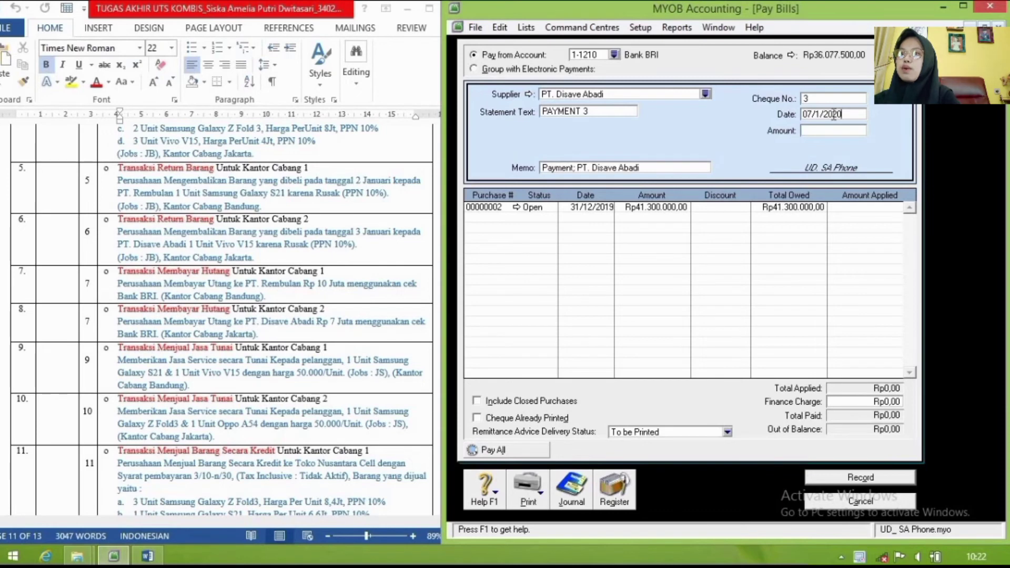
{"action": "left_click", "coordinate": [659, 168]}
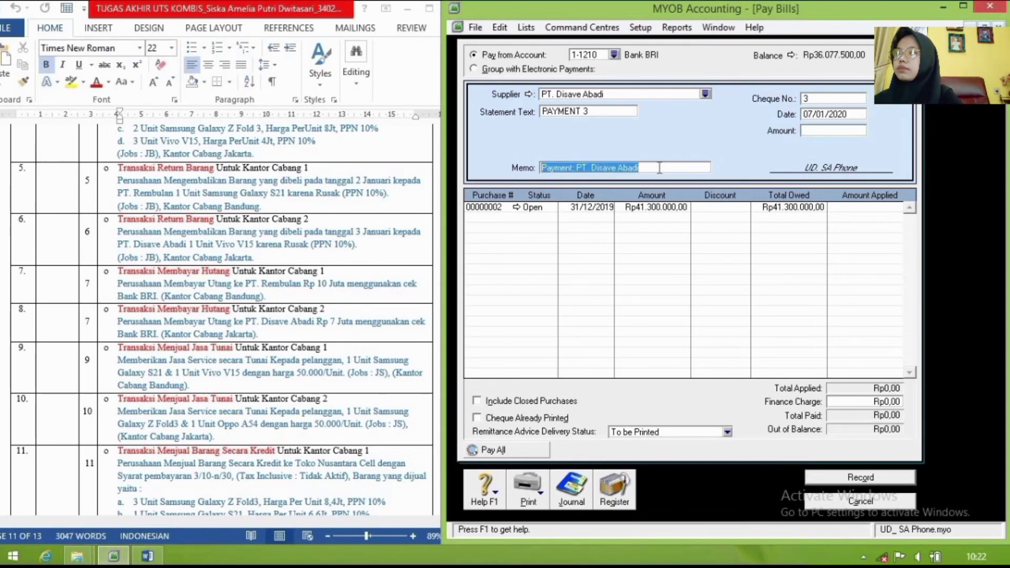
{"action": "type", "text": "Membayar Hutang"}
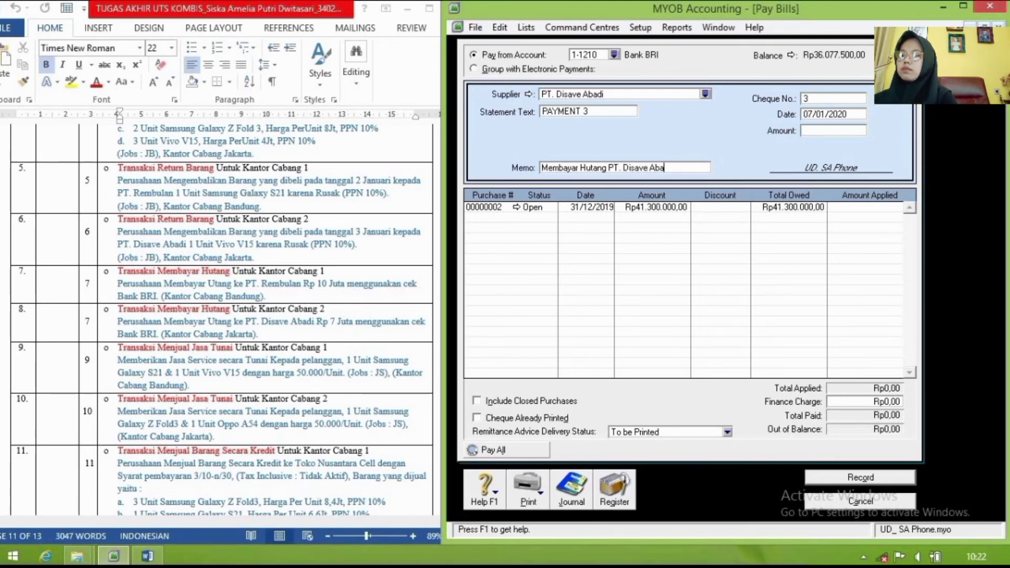
Step: Pay Rp7.000.000 against purchase 00000002, review the recap, record it, and close the payment window
{"action": "left_click", "coordinate": [831, 133]}
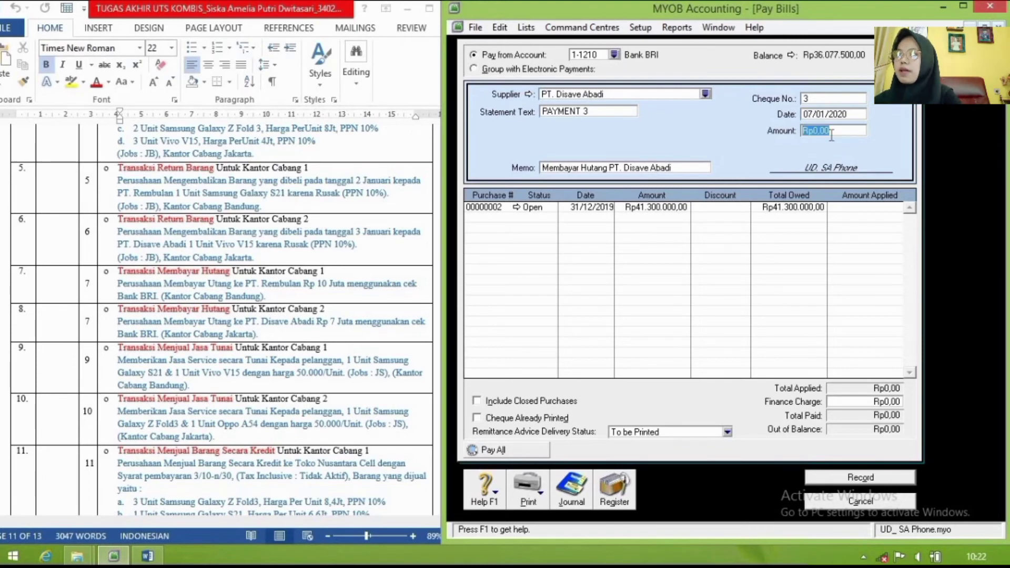
{"action": "type", "text": "7"}
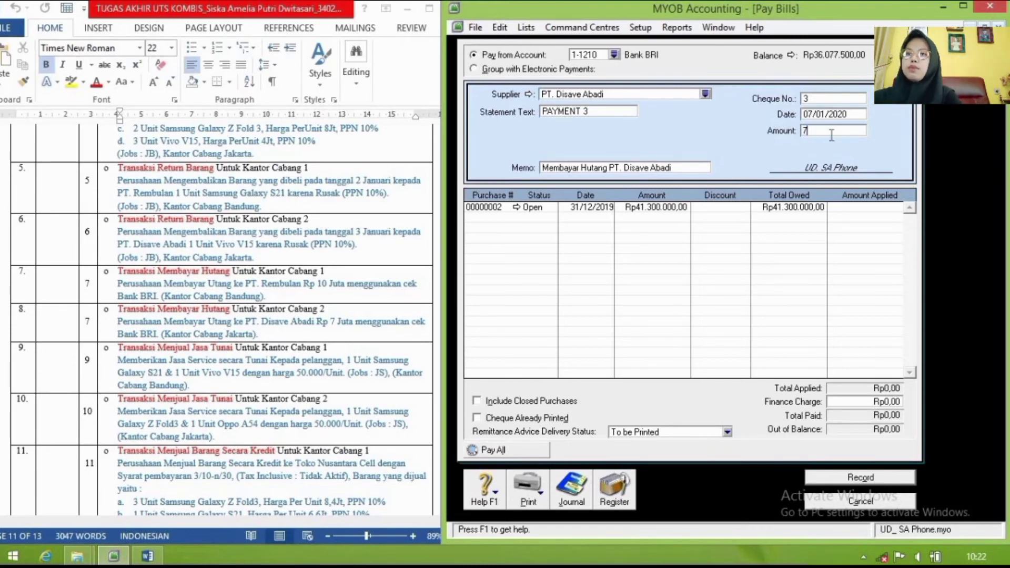
{"action": "type", "text": "000000"}
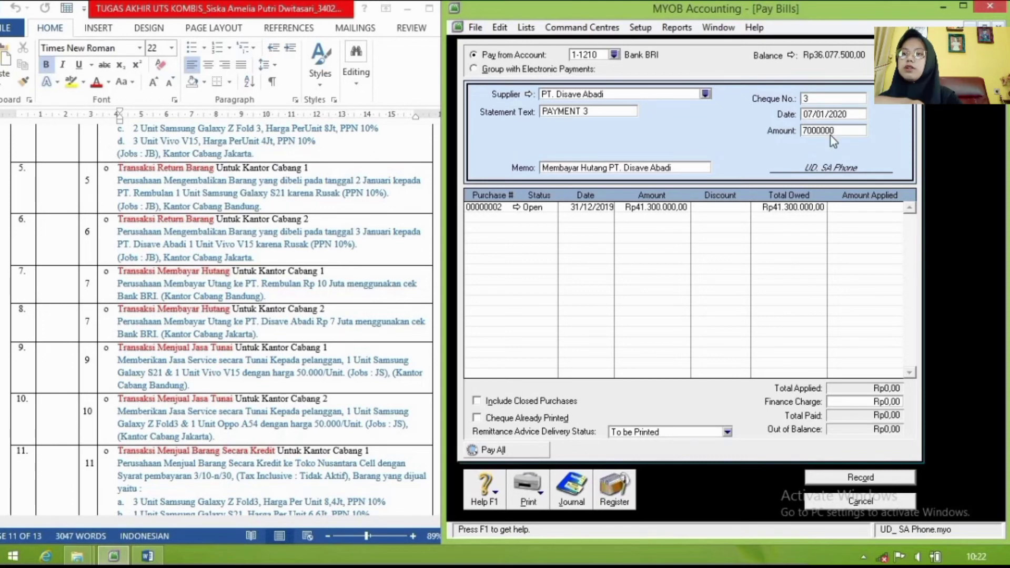
{"action": "key", "text": "Tab"}
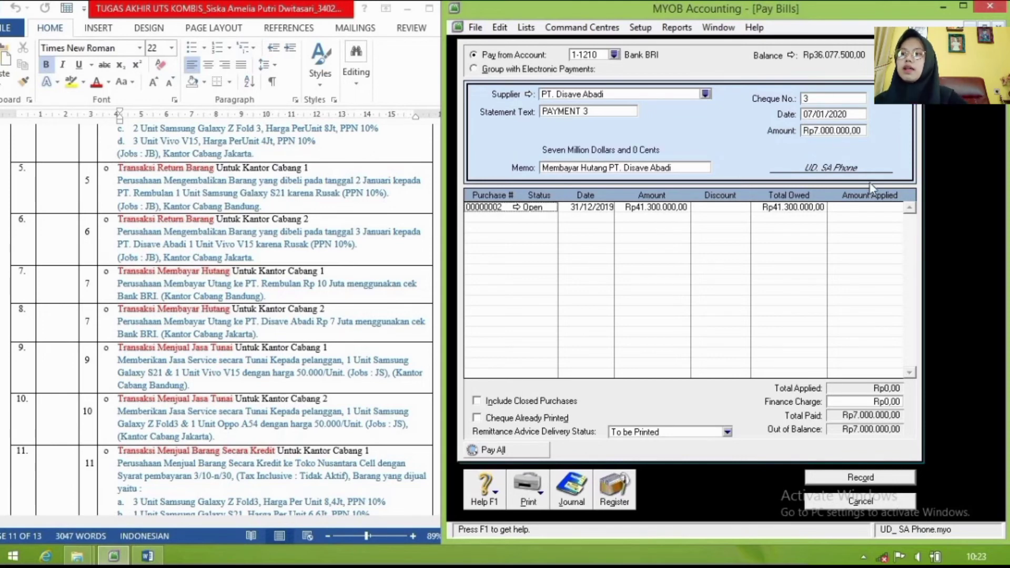
{"action": "left_click", "coordinate": [882, 208]}
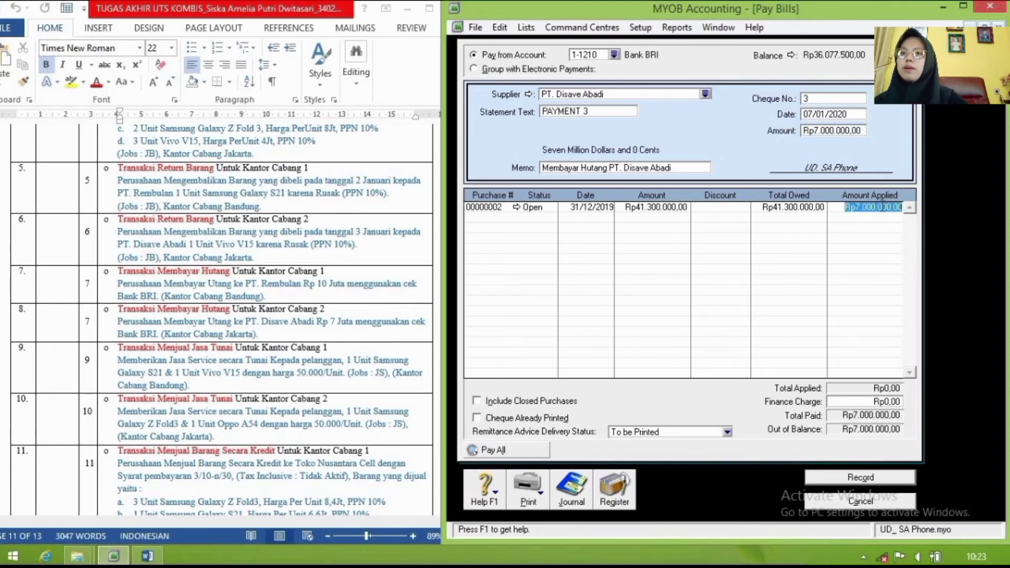
{"action": "key", "text": "Tab"}
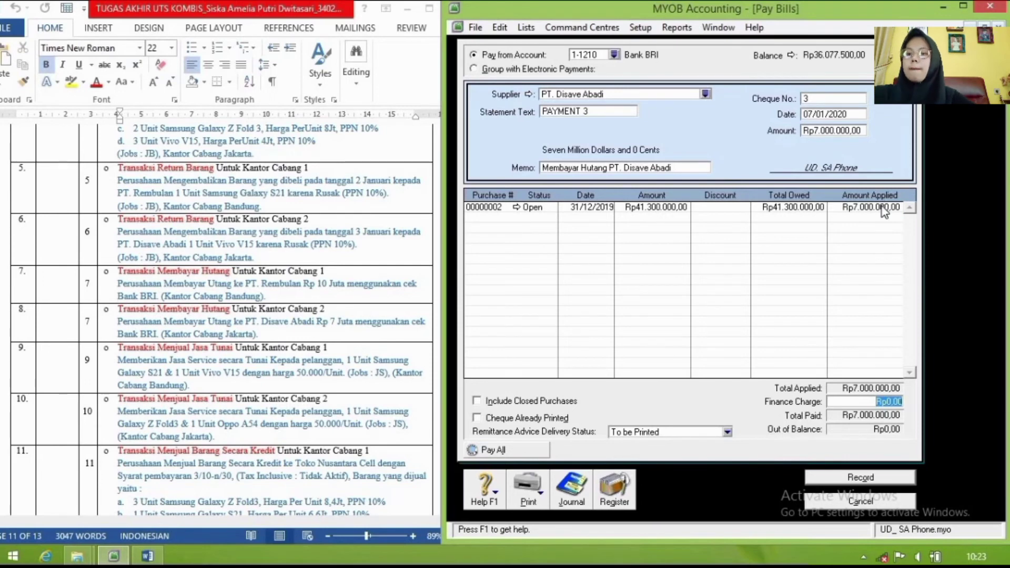
{"action": "key", "text": "ctrl+r"}
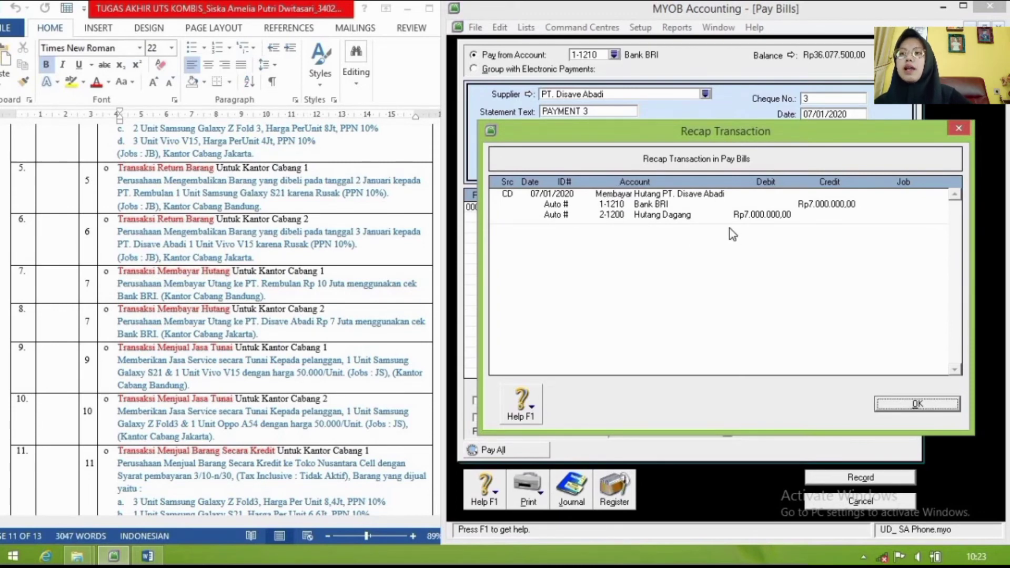
{"action": "left_click", "coordinate": [893, 403]}
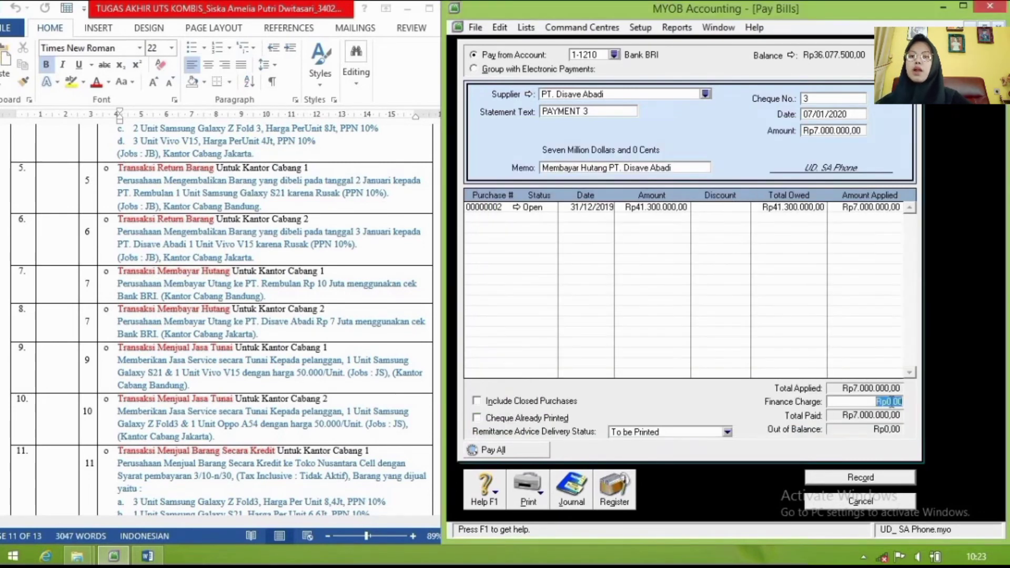
{"action": "left_click", "coordinate": [867, 478]}
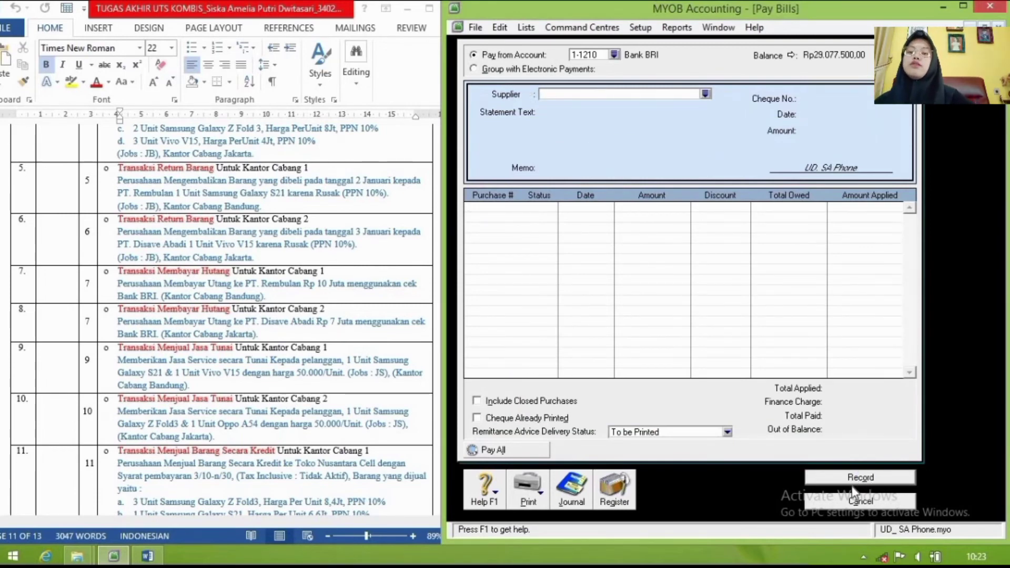
{"action": "left_click", "coordinate": [881, 503]}
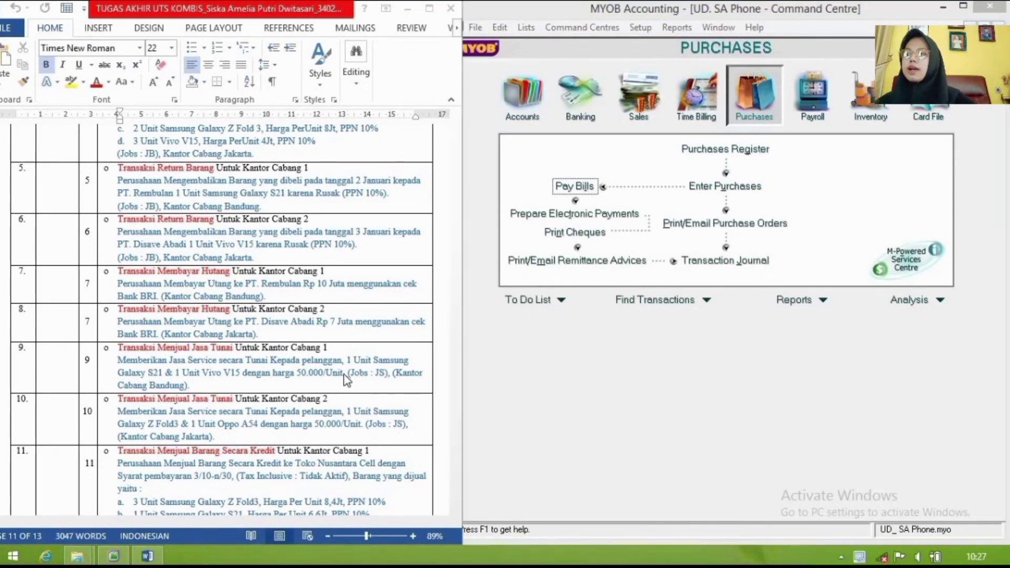
Step: Read the next task in the assignment, then open Enter Sales from the Sales command centre
{"action": "left_click", "coordinate": [346, 380]}
{"action": "scroll", "coordinate": [347, 380], "scroll_direction": "down", "scroll_amount": 3}
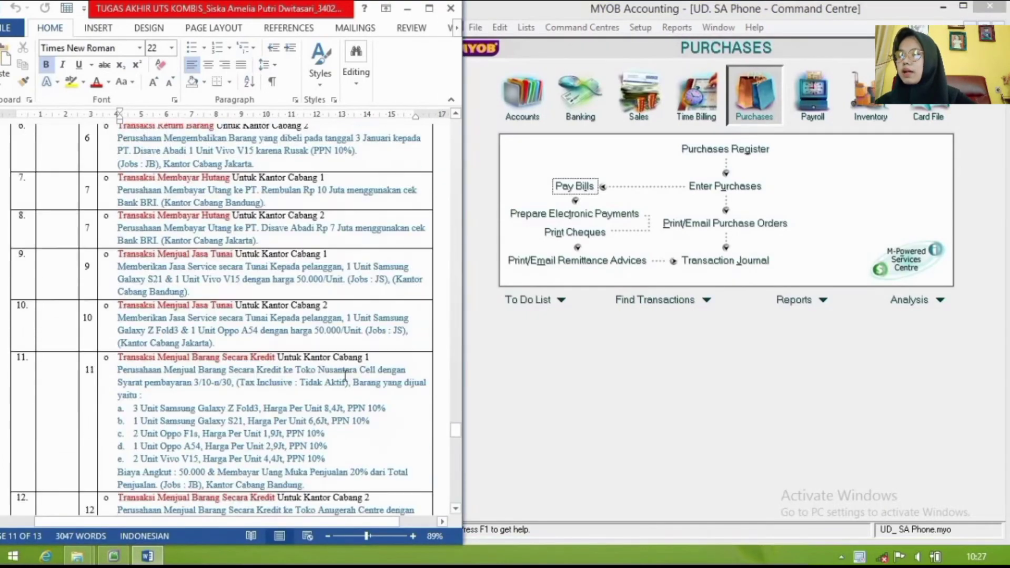
{"action": "scroll", "coordinate": [345, 375], "scroll_direction": "down", "scroll_amount": 6}
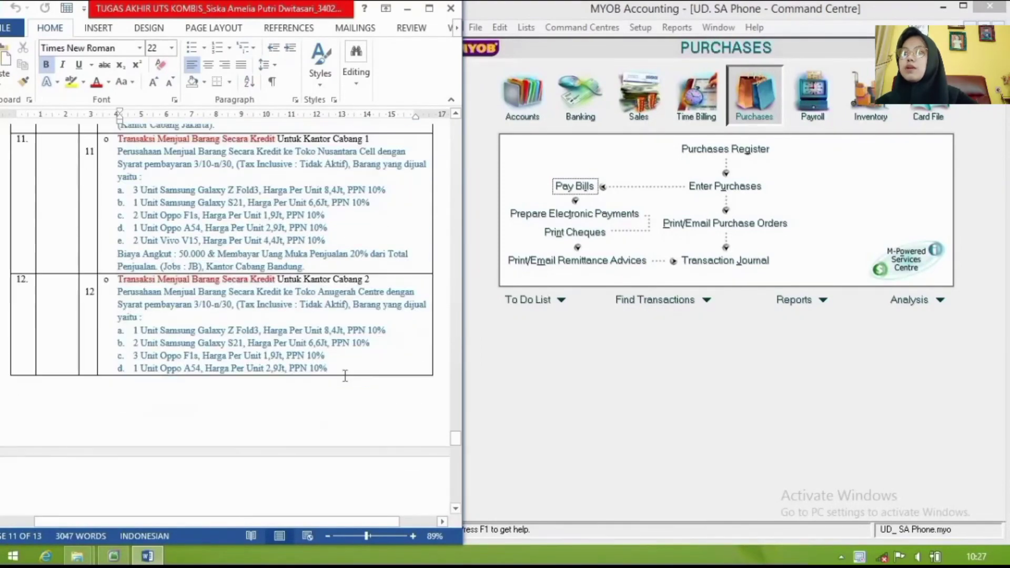
{"action": "scroll", "coordinate": [344, 378], "scroll_direction": "down", "scroll_amount": 2}
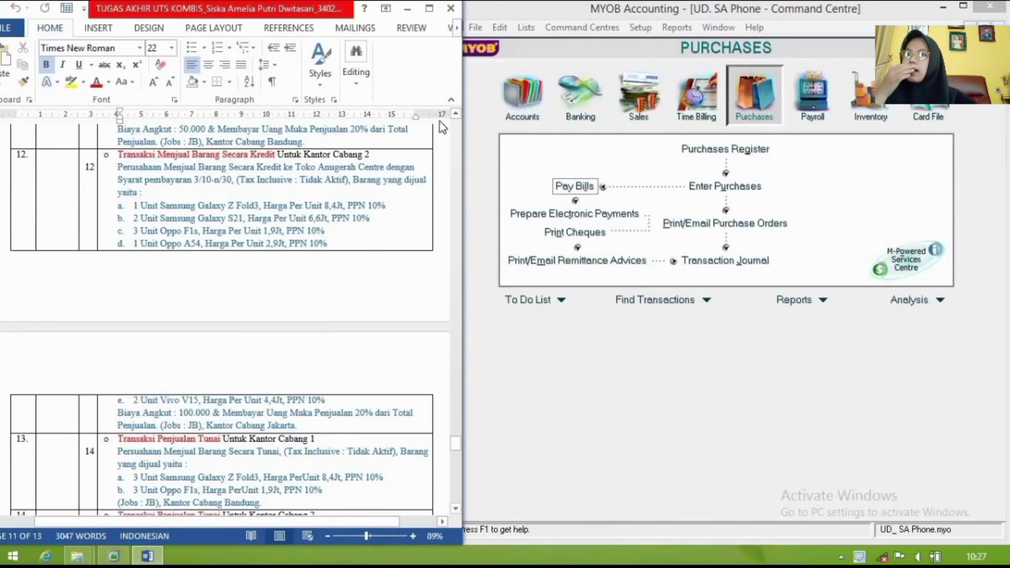
{"action": "left_click", "coordinate": [639, 98]}
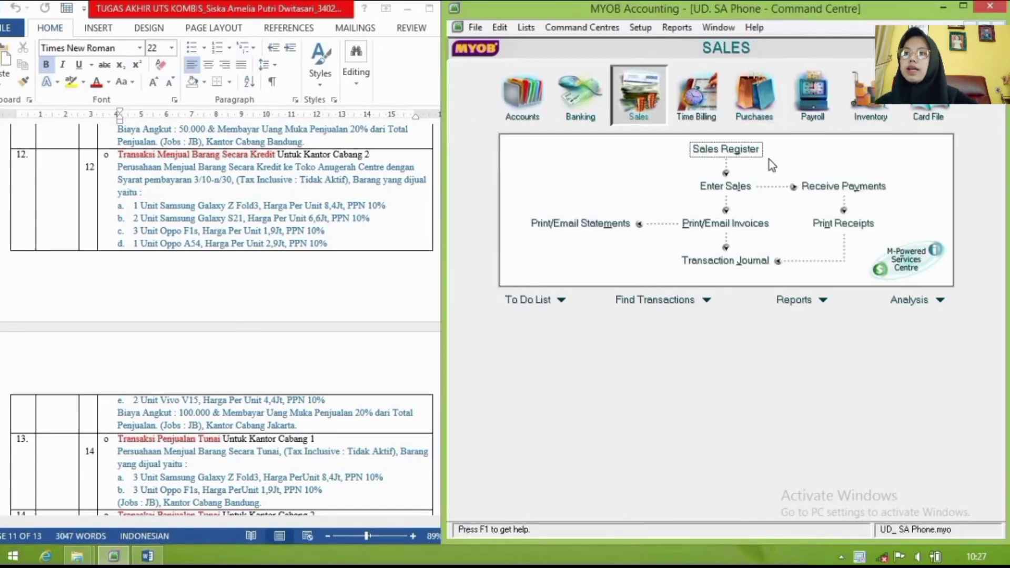
{"action": "left_click", "coordinate": [747, 185]}
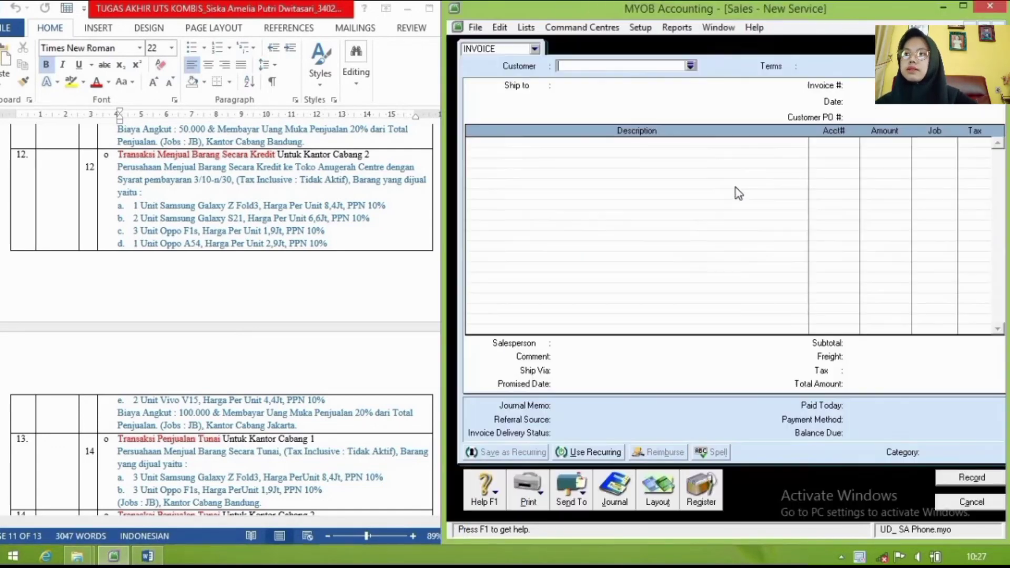
Step: Choose Toko Anugerah Centre as the invoice customer
{"action": "left_click", "coordinate": [691, 65]}
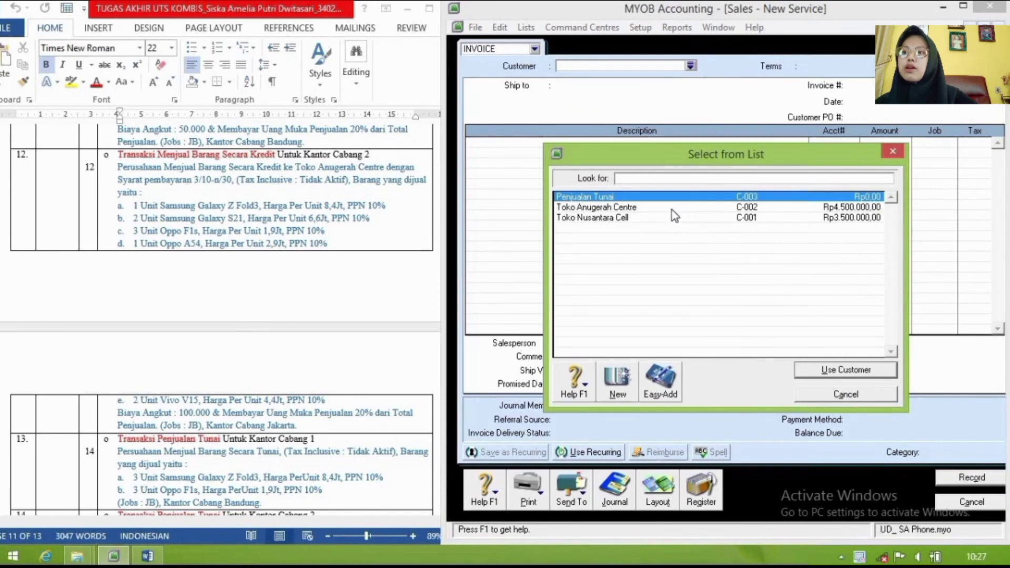
{"action": "left_click", "coordinate": [672, 207]}
{"action": "left_click", "coordinate": [870, 371]}
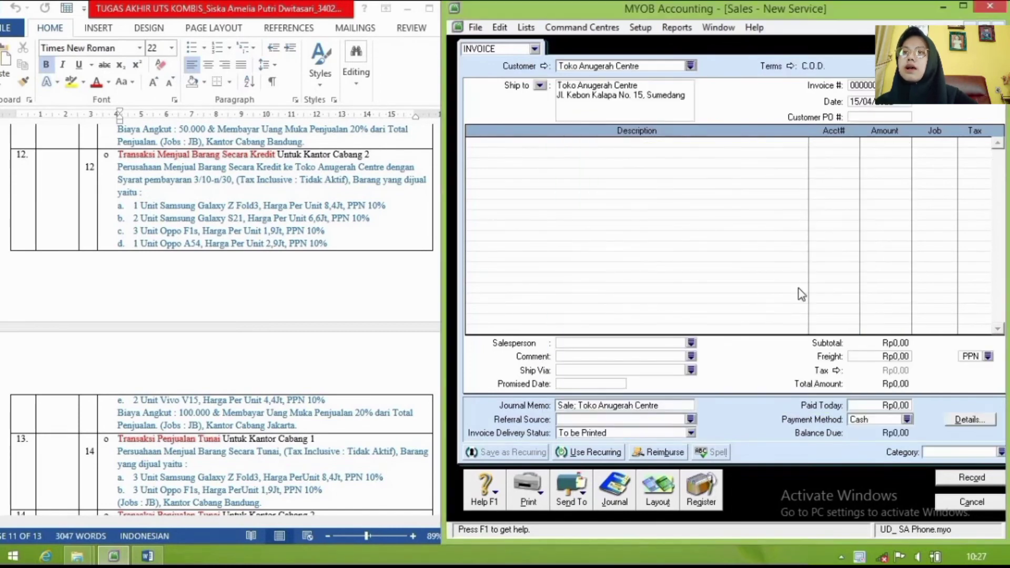
Step: Set the credit terms to In a Given # of Days: 3% discount, 30 days, net 10
{"action": "left_click", "coordinate": [790, 66]}
{"action": "left_click", "coordinate": [862, 185]}
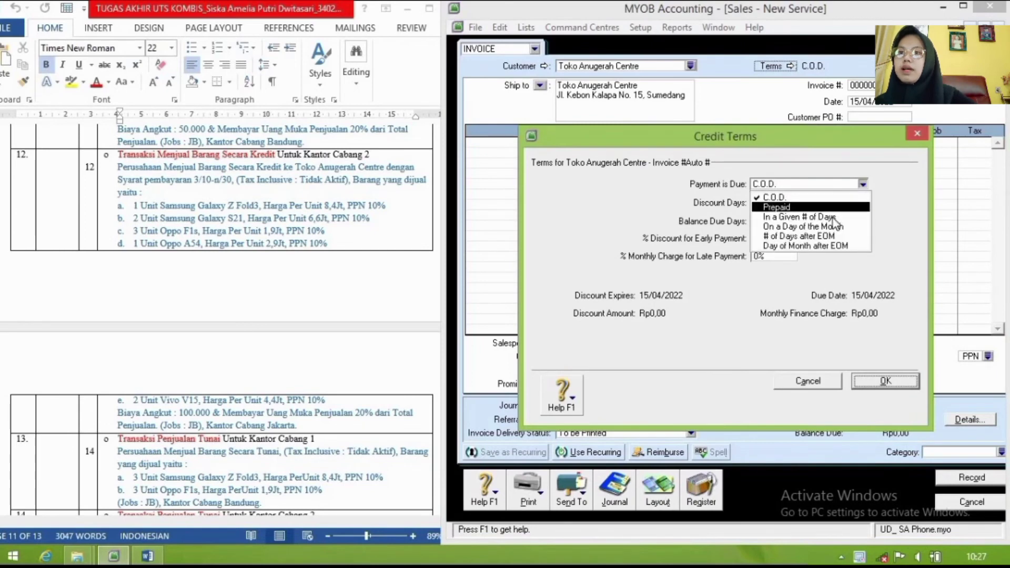
{"action": "left_click", "coordinate": [831, 218]}
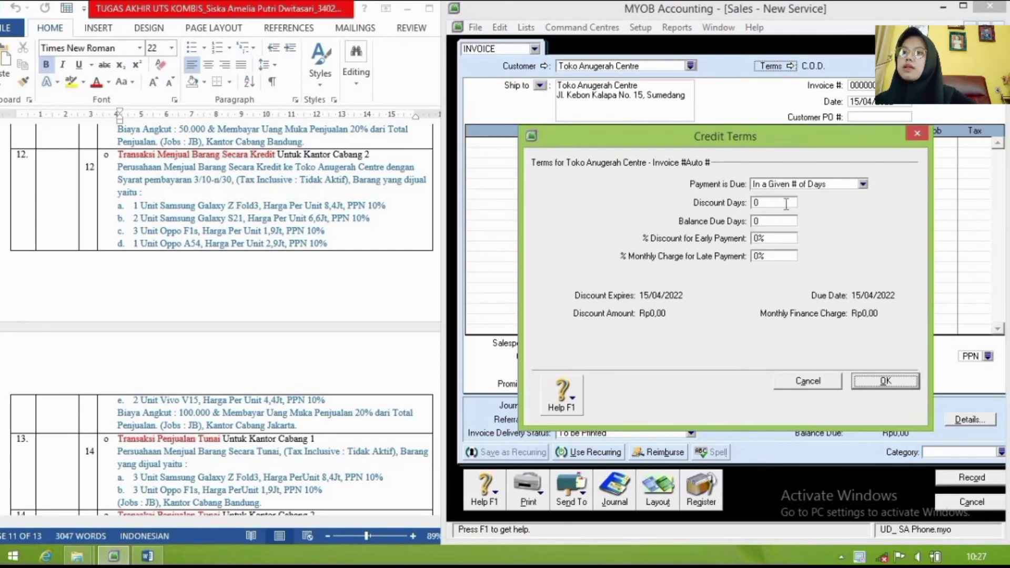
{"action": "left_click", "coordinate": [786, 205]}
{"action": "type", "text": "3"}
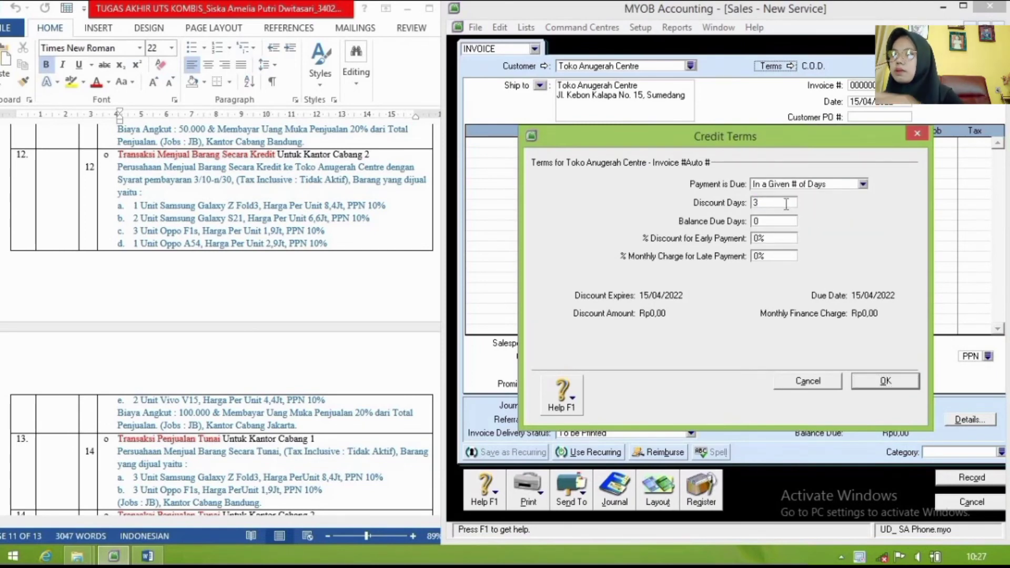
{"action": "type", "text": "0"}
{"action": "left_click", "coordinate": [782, 220]}
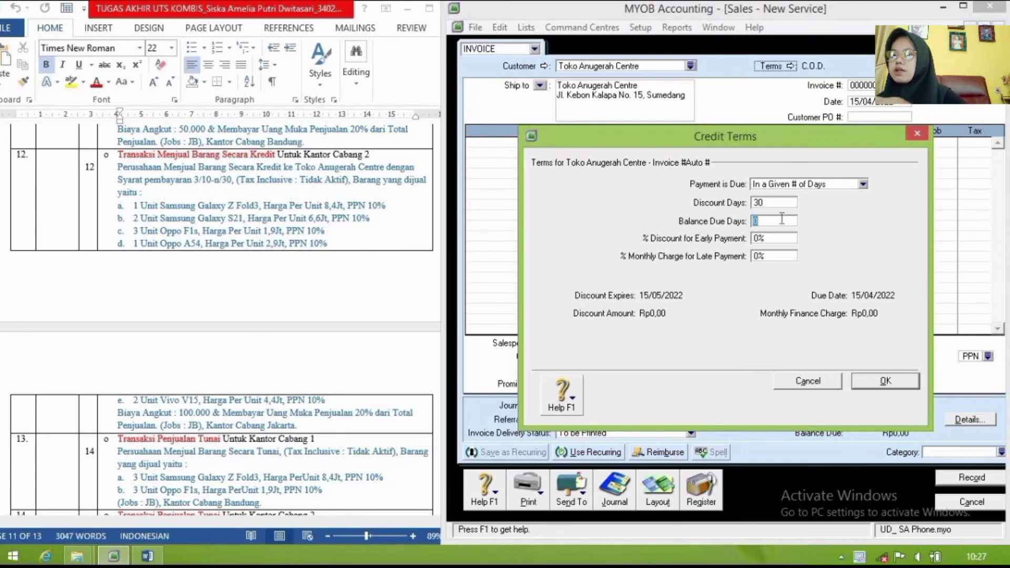
{"action": "type", "text": "10"}
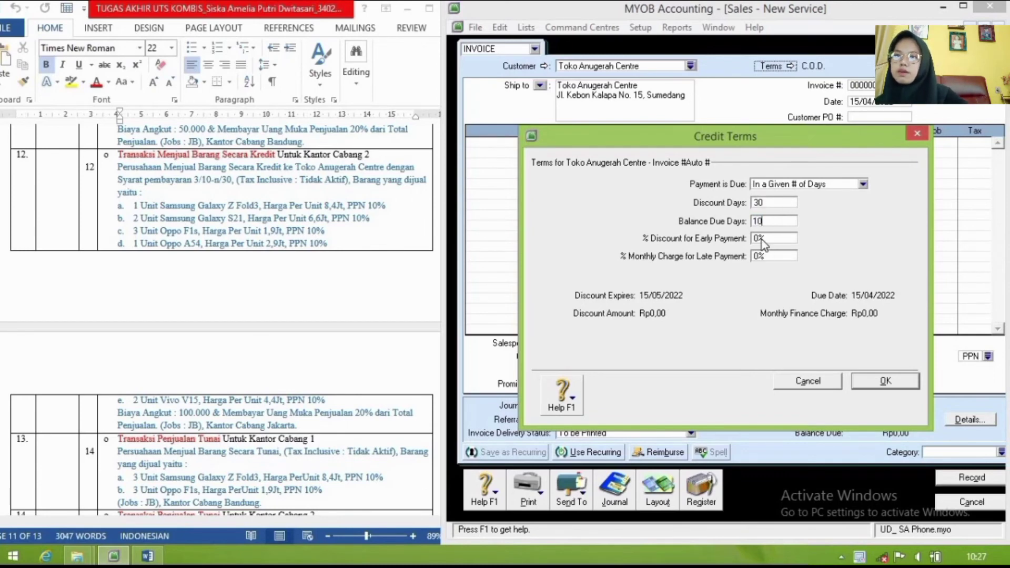
{"action": "left_click", "coordinate": [760, 241]}
{"action": "key", "text": "BackSpace"}
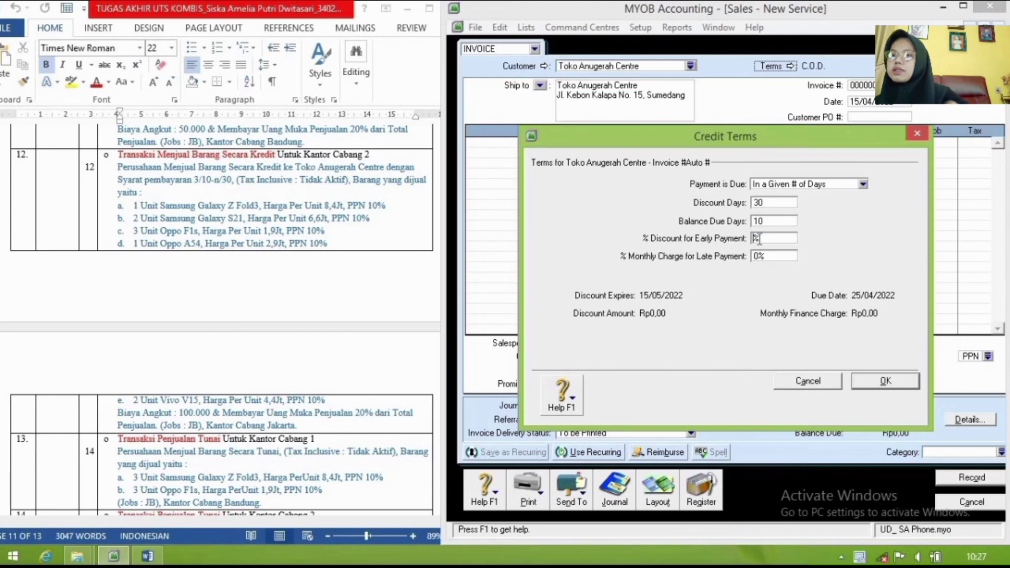
{"action": "type", "text": "3"}
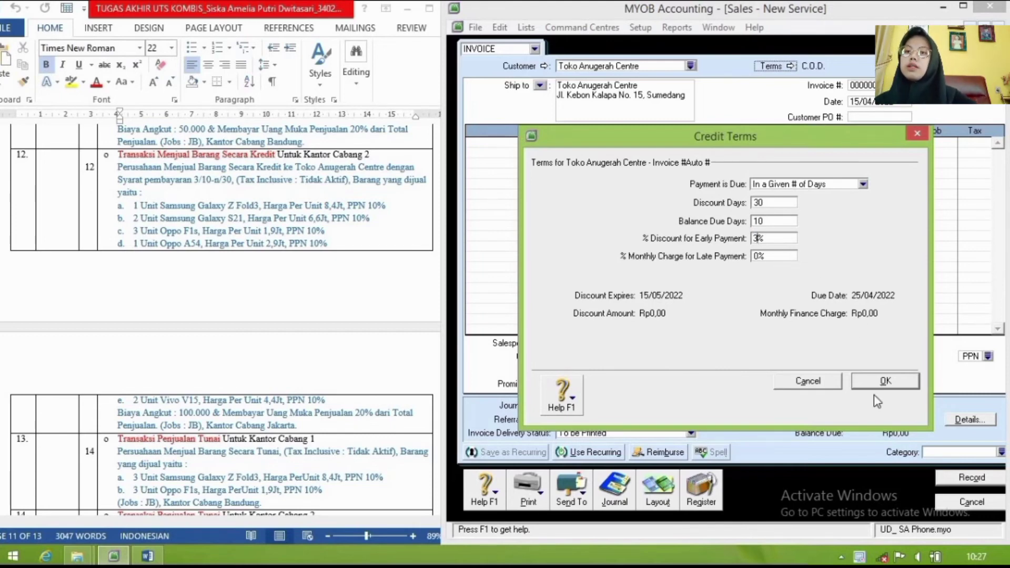
{"action": "left_click", "coordinate": [886, 381]}
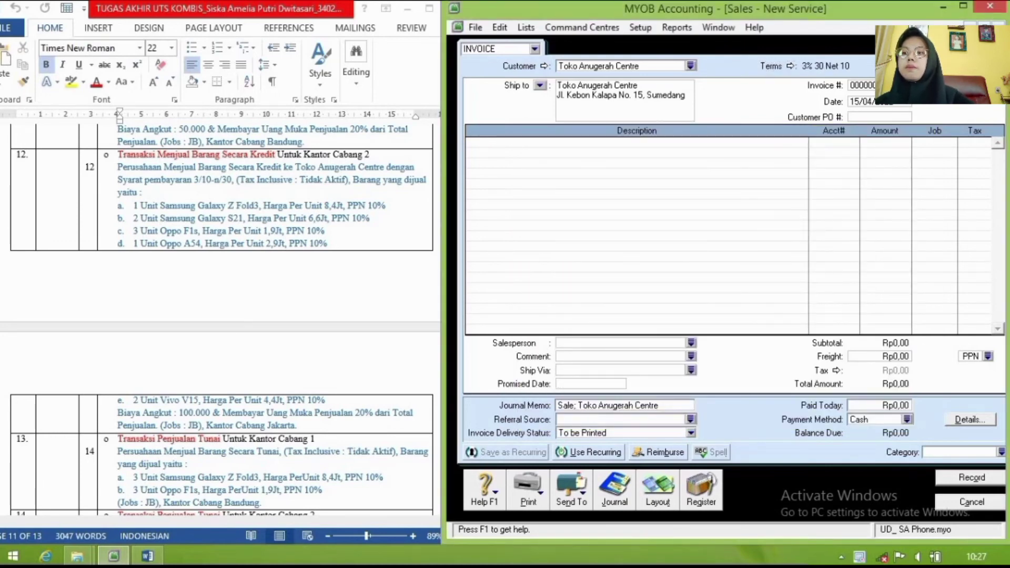
{"action": "left_click", "coordinate": [658, 492]}
Step: Switch the invoice to the Item layout and start retyping its date as 12/01
{"action": "left_click", "coordinate": [583, 265]}
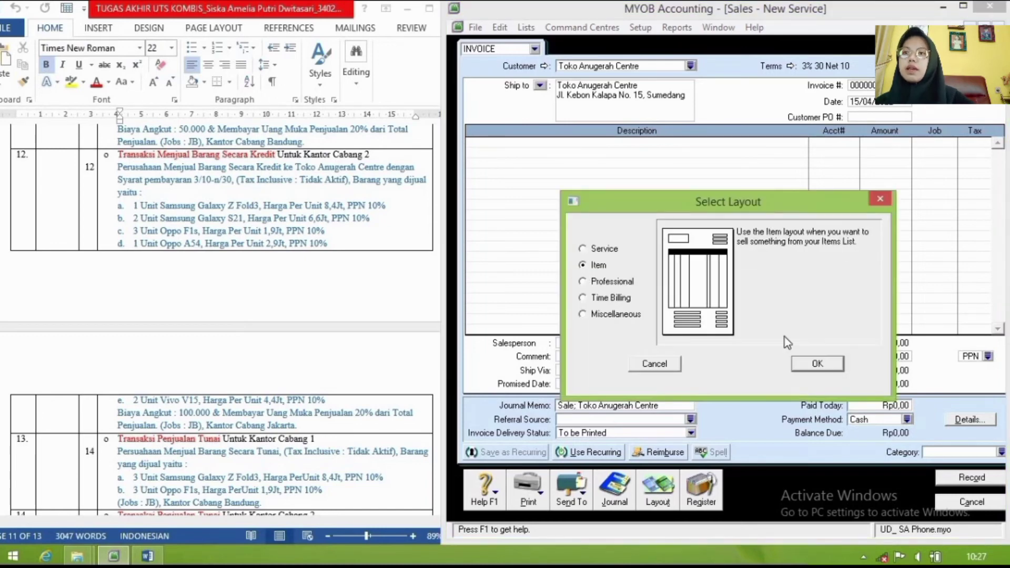
{"action": "left_click", "coordinate": [817, 363]}
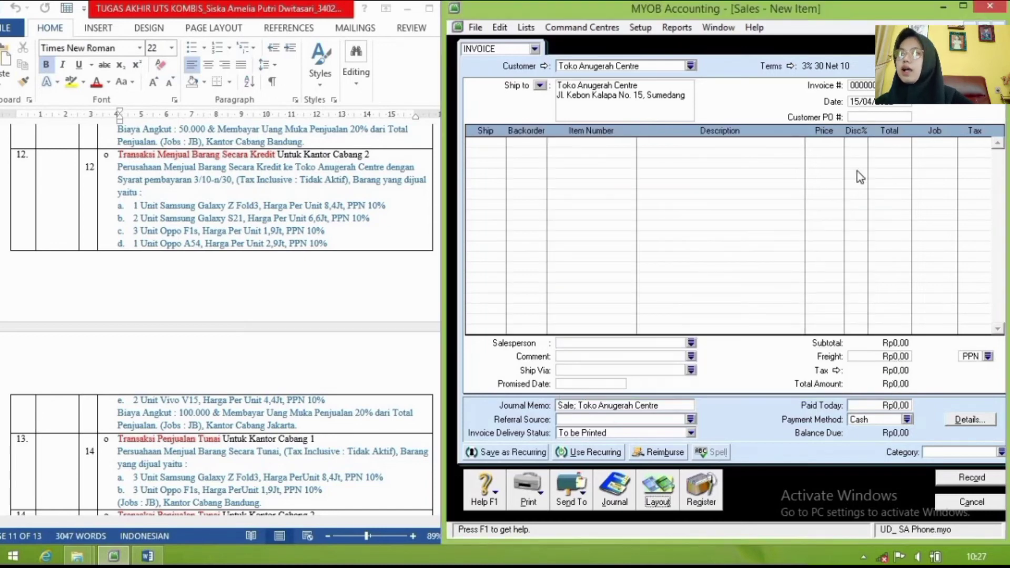
{"action": "left_click", "coordinate": [869, 105]}
{"action": "type", "text": "12"}
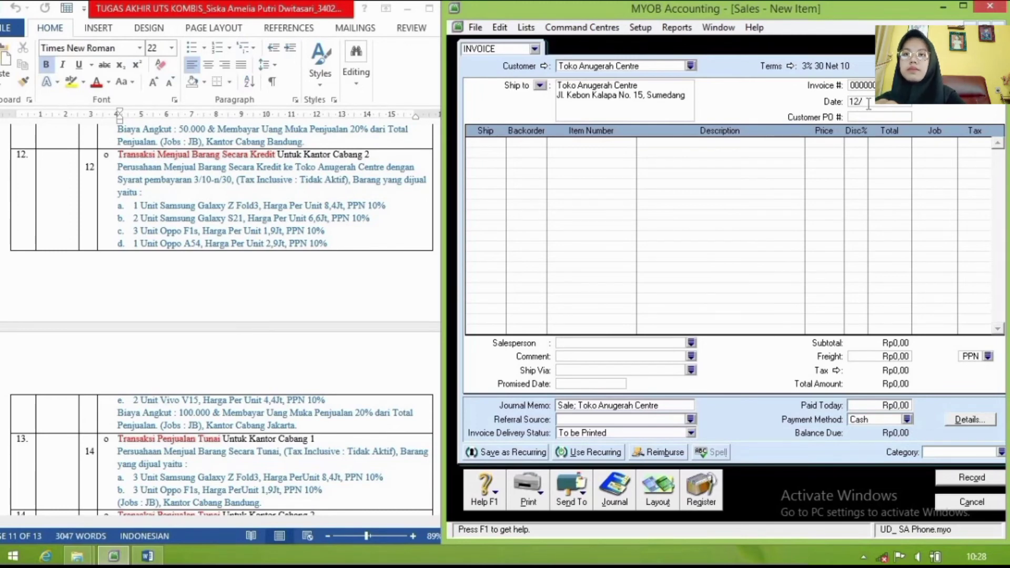
{"action": "type", "text": "/"}
{"action": "type", "text": "12"}
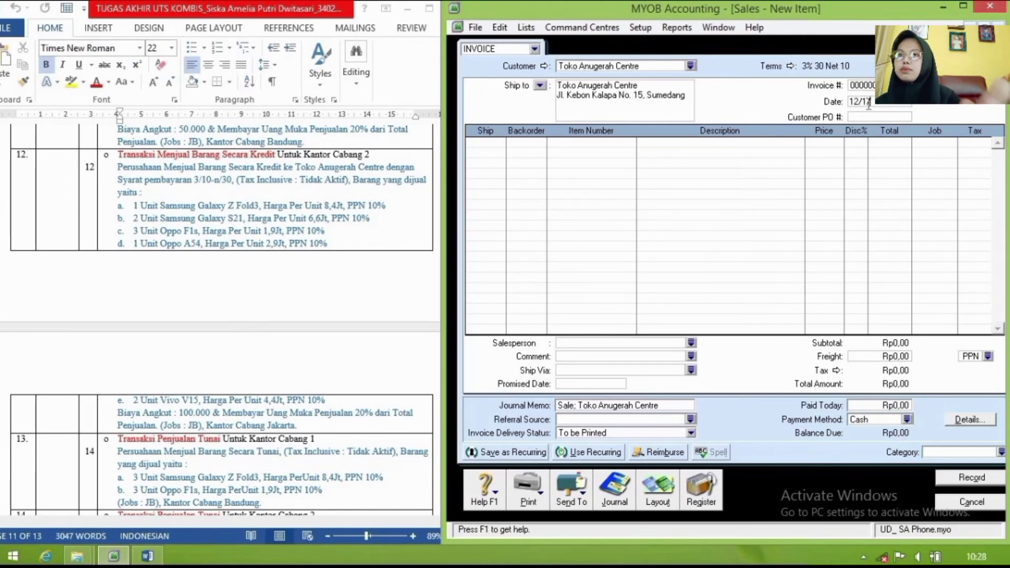
{"action": "type", "text": "20"}
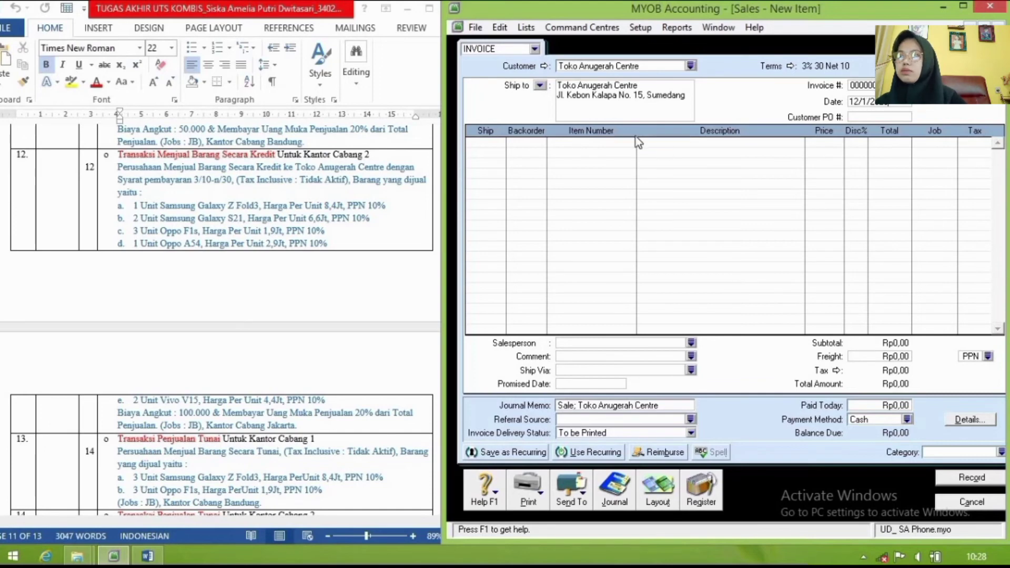
Step: Enter Ship quantities 1, 2, 3, 1 and 2 down the five invoice rows
{"action": "left_click", "coordinate": [491, 146]}
{"action": "type", "text": "1"}
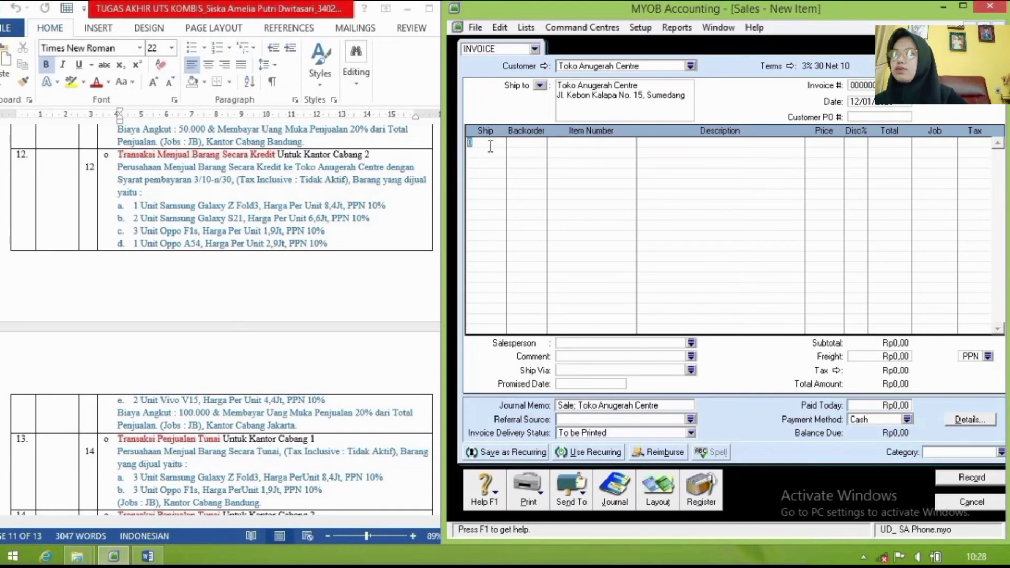
{"action": "key", "text": "Tab"}
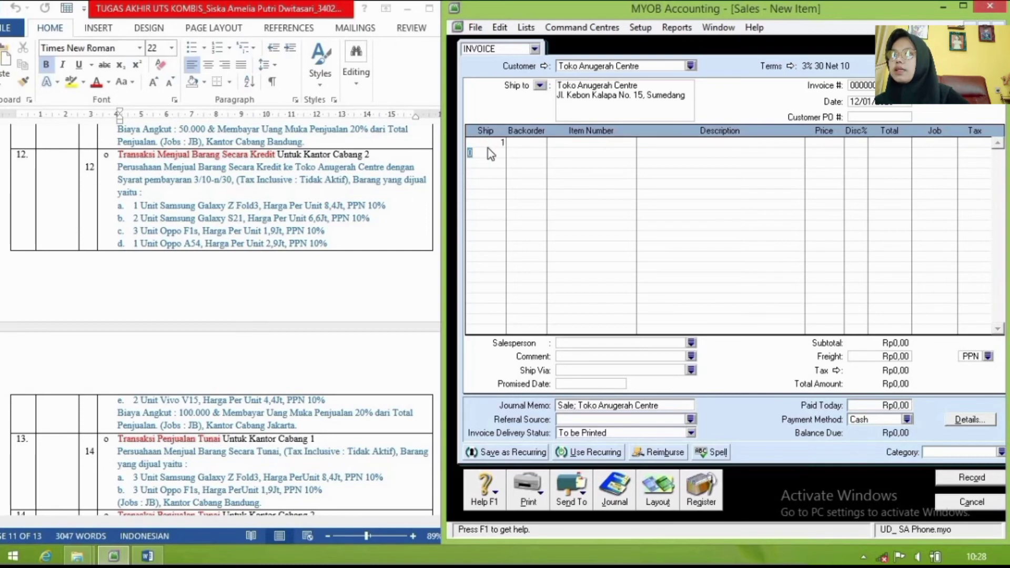
{"action": "type", "text": "2"}
{"action": "key", "text": "Down"}
{"action": "type", "text": "3"}
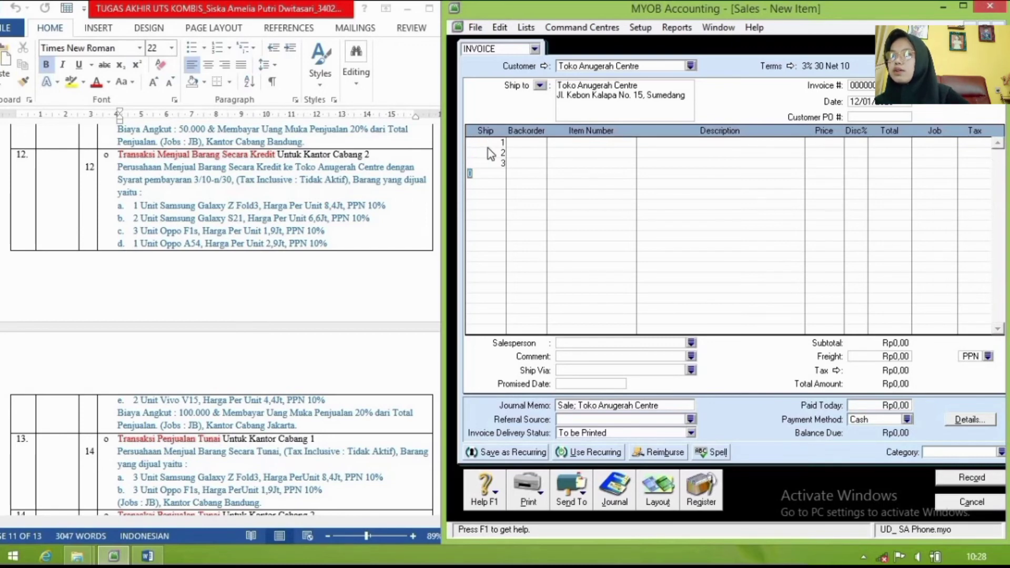
{"action": "key", "text": "Down"}
{"action": "type", "text": "1"}
{"action": "key", "text": "Down"}
{"action": "type", "text": "2"}
{"action": "key", "text": "Down"}
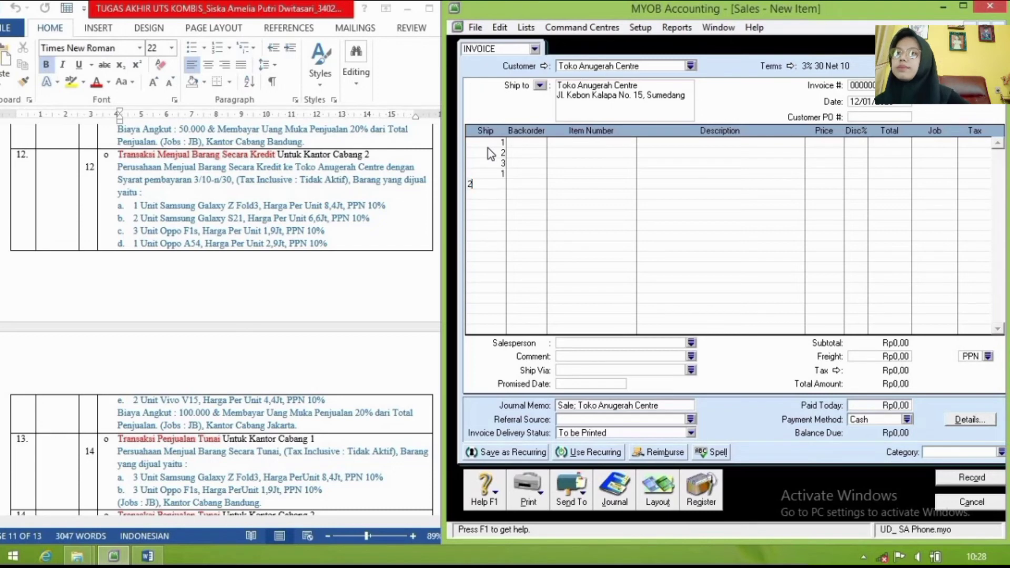
Step: Add items SG-F3, SG-S21, OP-F1s, OP-A54 and VV-V15 as the five invoice lines
{"action": "left_click", "coordinate": [592, 141]}
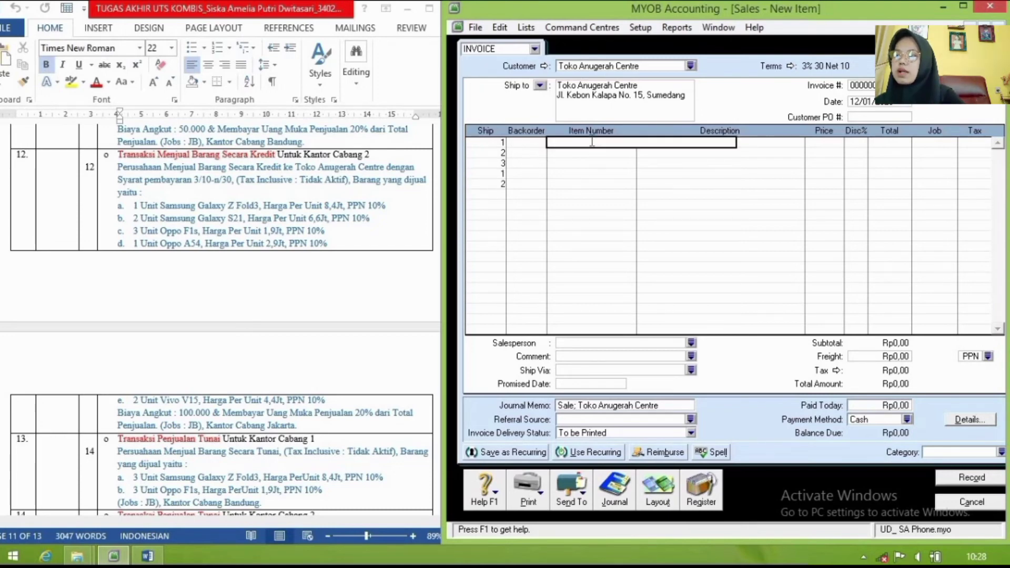
{"action": "type", "text": "SGF3"}
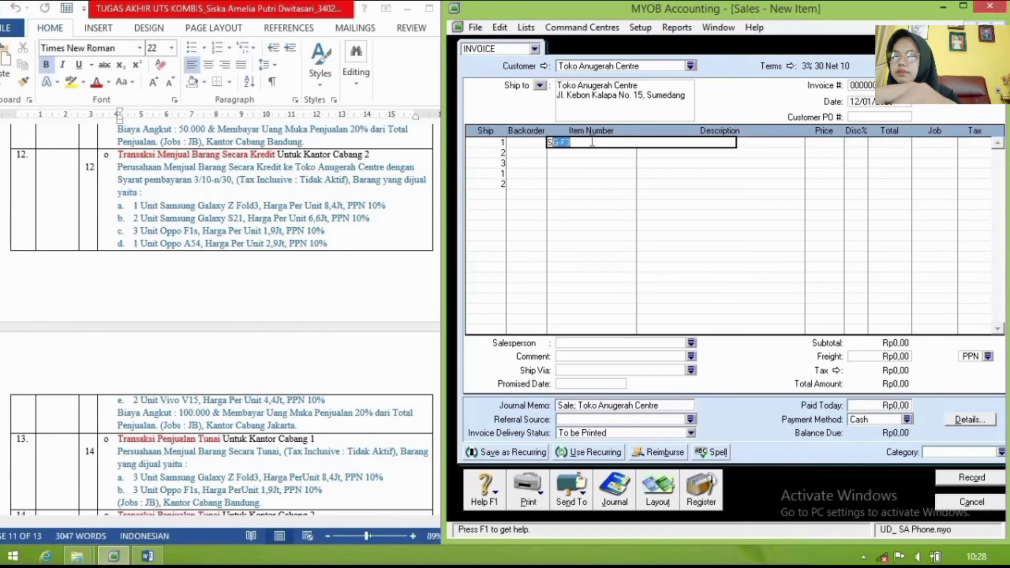
{"action": "key", "text": "Return"}
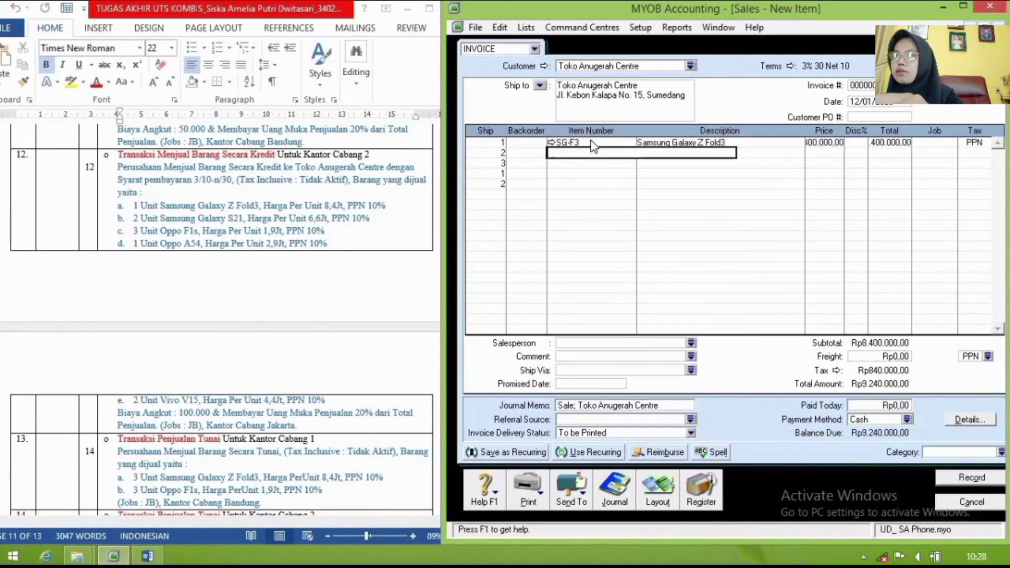
{"action": "type", "text": "SG-S21"}
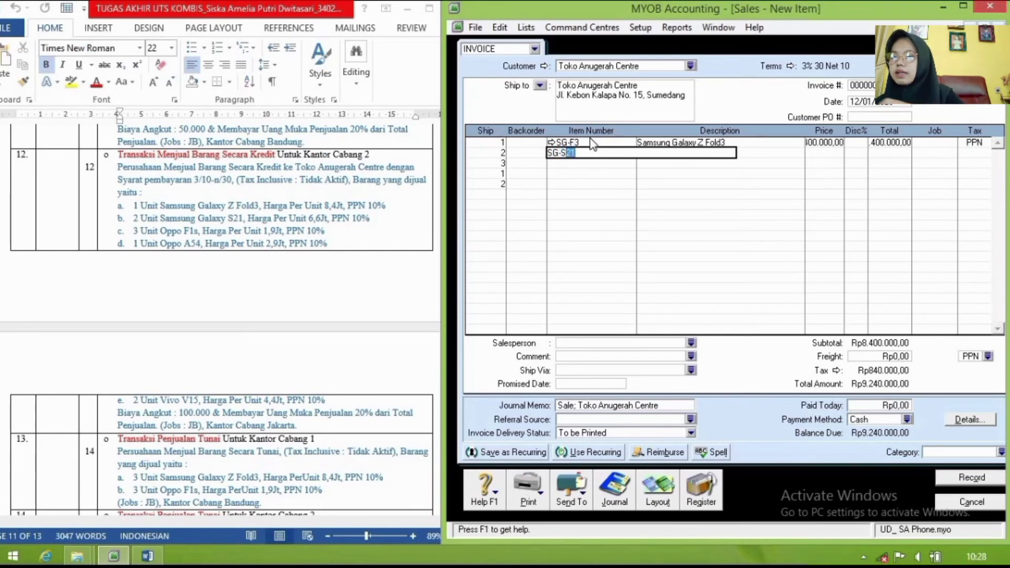
{"action": "key", "text": "Return"}
{"action": "type", "text": "O"}
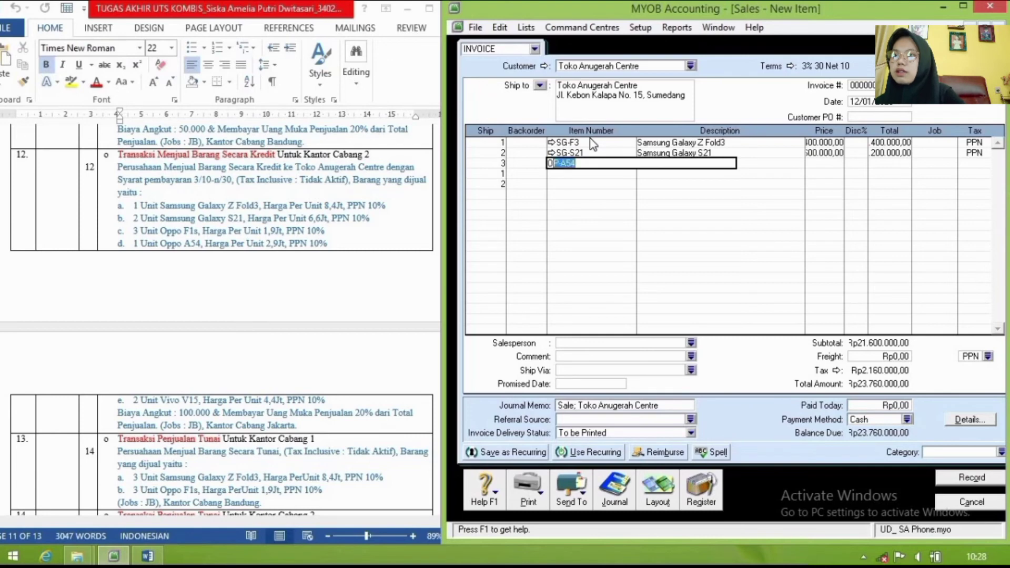
{"action": "type", "text": "P"}
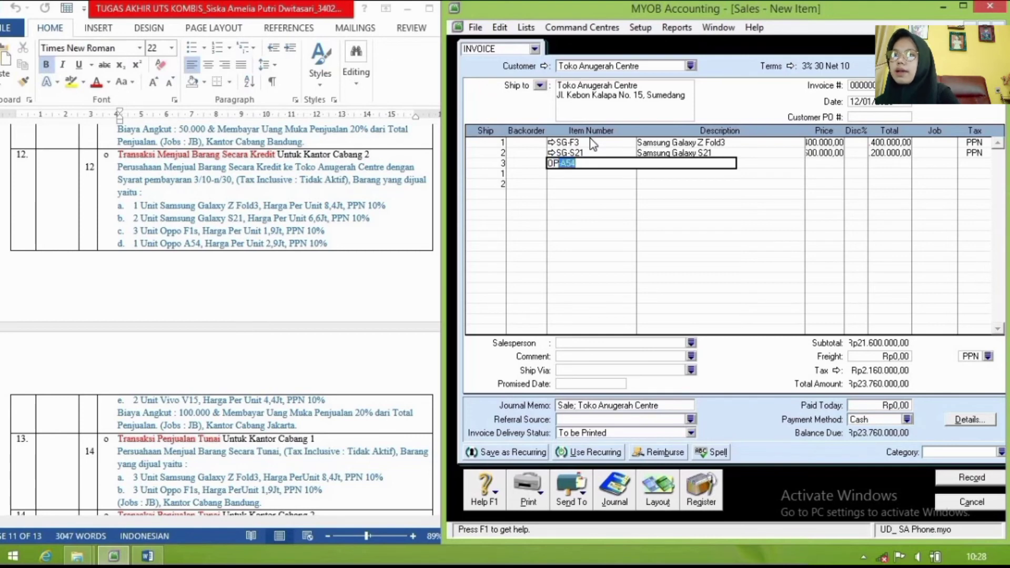
{"action": "type", "text": "-"}
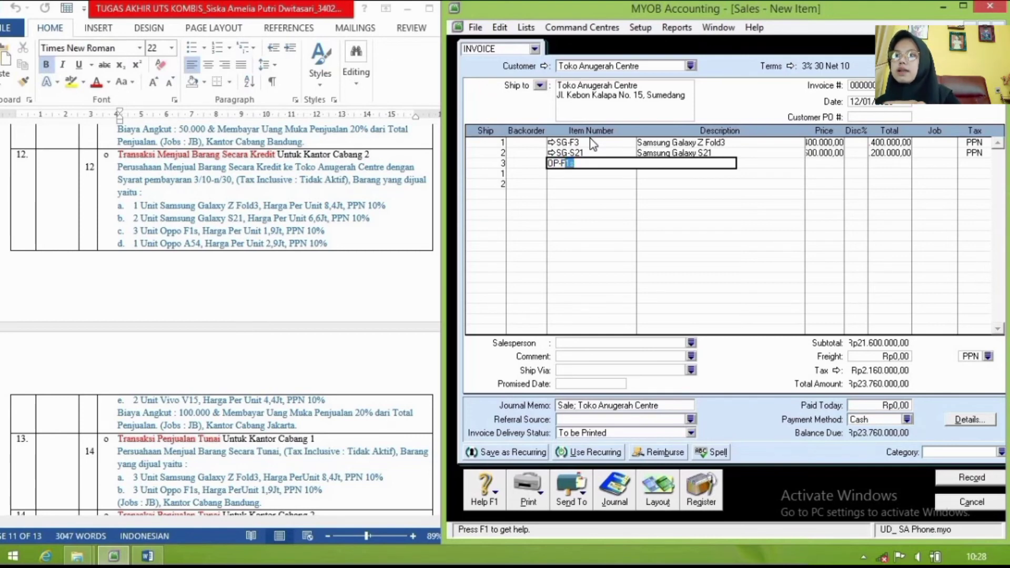
{"action": "type", "text": "F"}
{"action": "key", "text": "Return"}
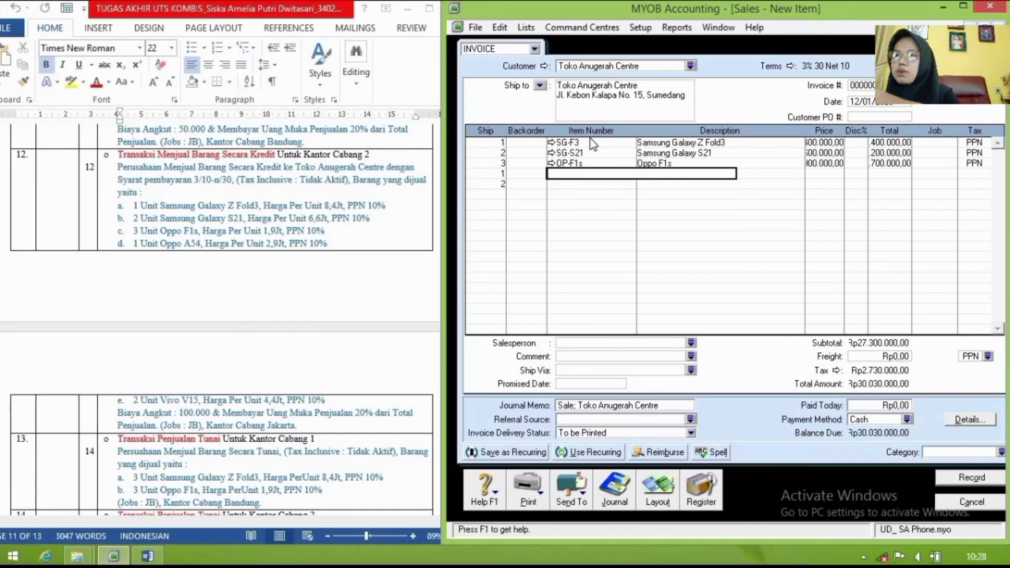
{"action": "type", "text": "OP-A54"}
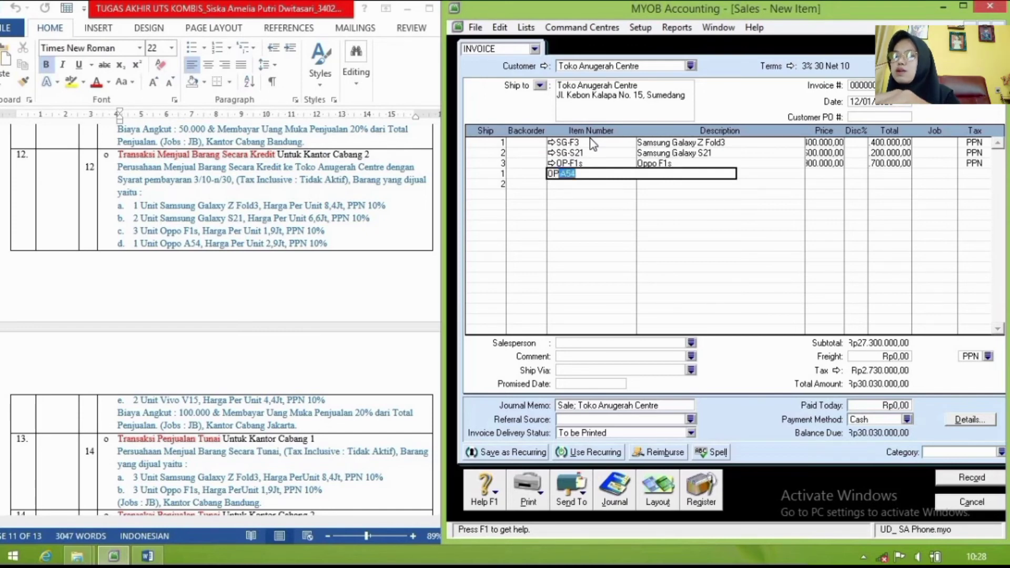
{"action": "key", "text": "Return"}
{"action": "type", "text": "VV-V15"}
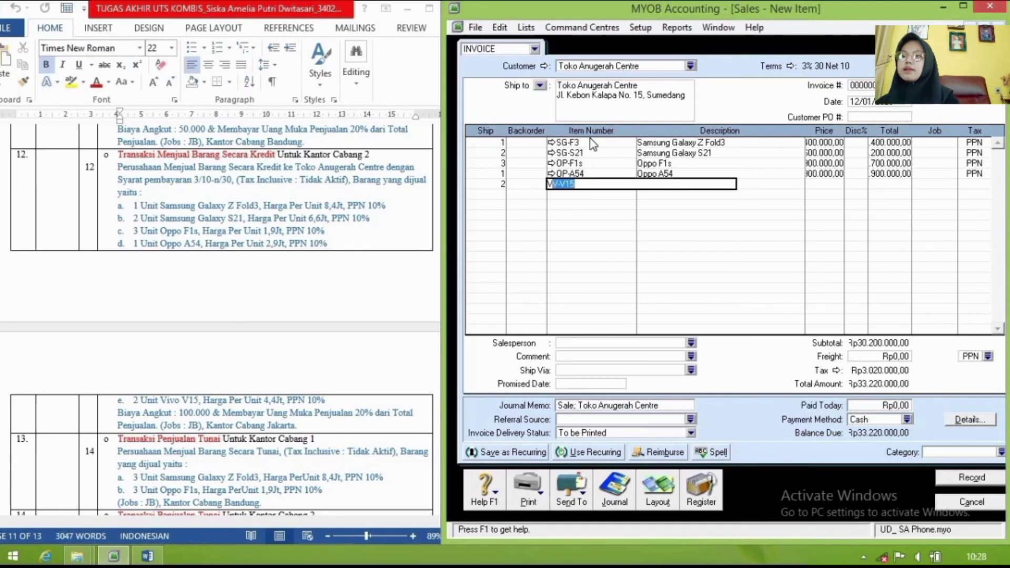
{"action": "key", "text": "Return"}
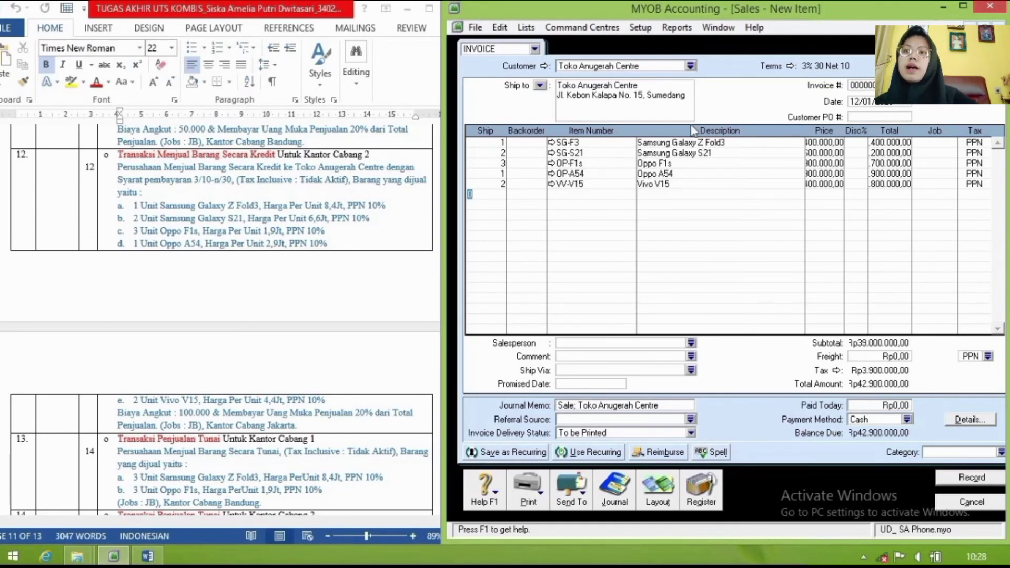
Step: Assign job JB to the first three invoice lines
{"action": "left_click", "coordinate": [829, 142]}
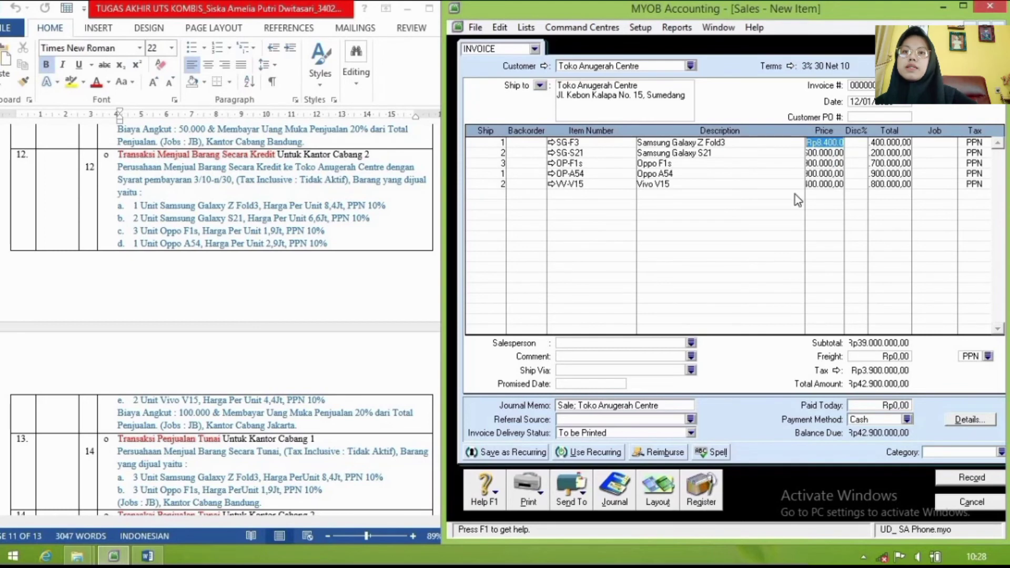
{"action": "left_click", "coordinate": [941, 144]}
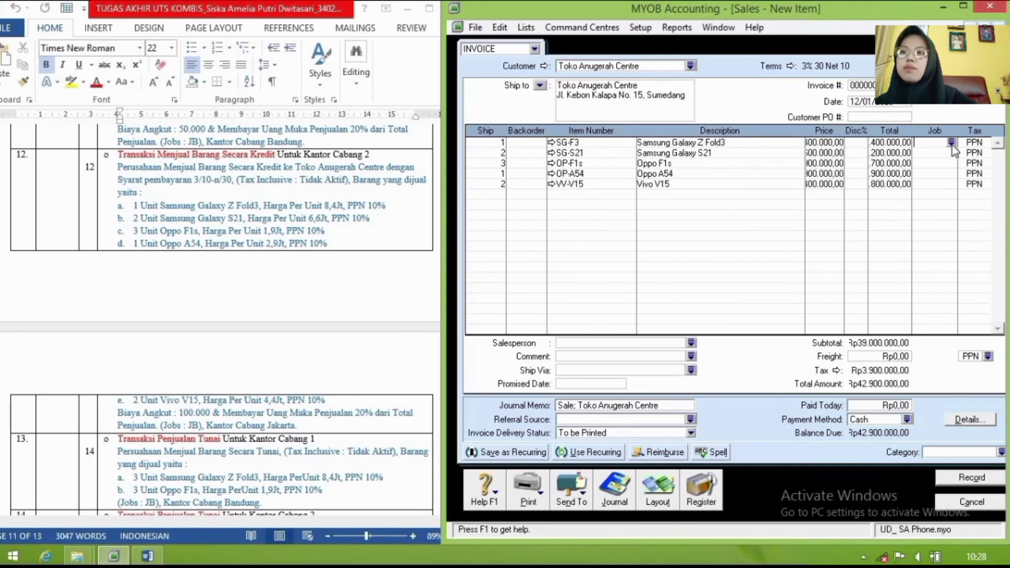
{"action": "left_click", "coordinate": [952, 143]}
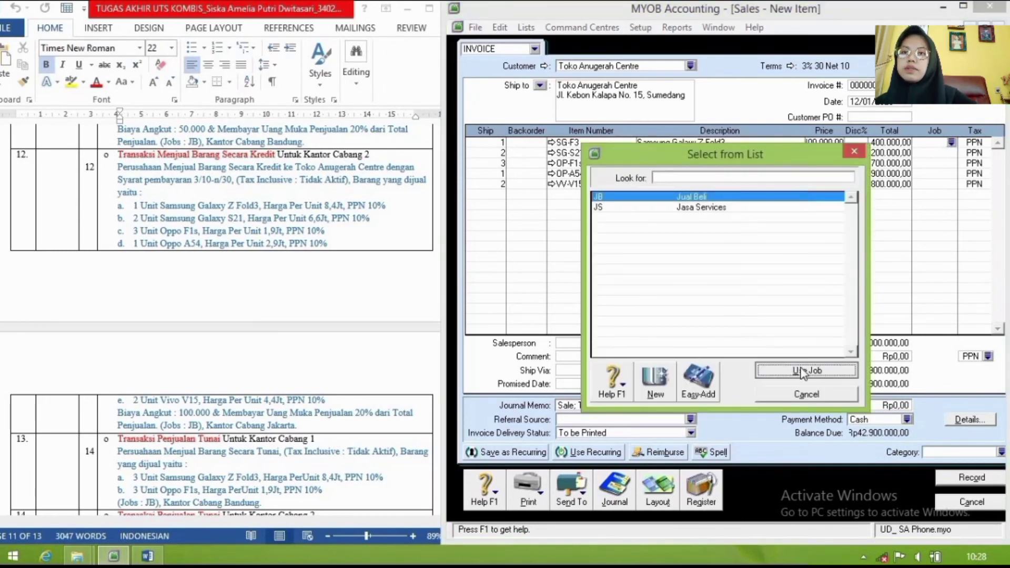
{"action": "left_click", "coordinate": [806, 372]}
{"action": "left_click", "coordinate": [937, 153]}
{"action": "left_click", "coordinate": [952, 153]}
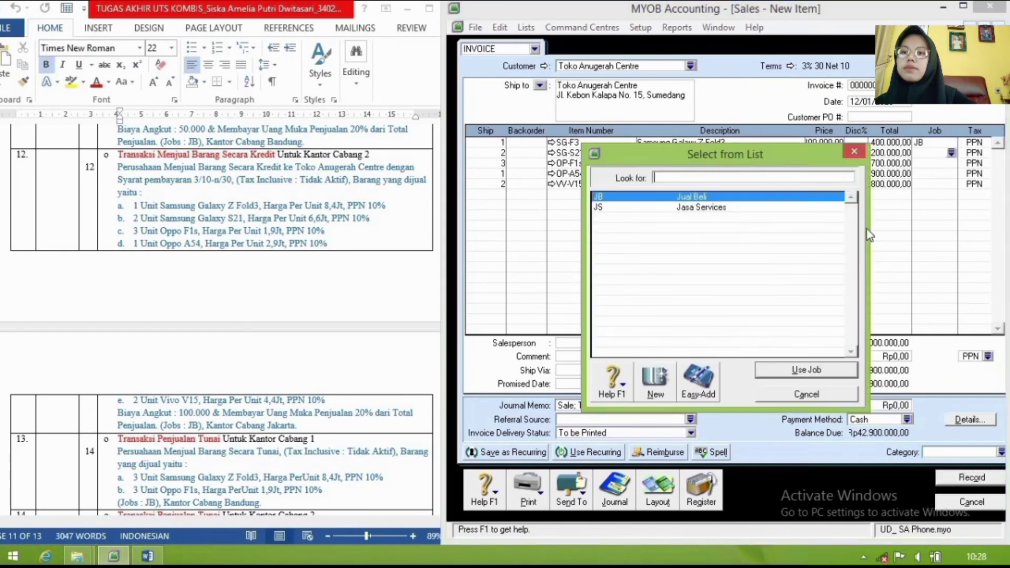
{"action": "left_click", "coordinate": [820, 370]}
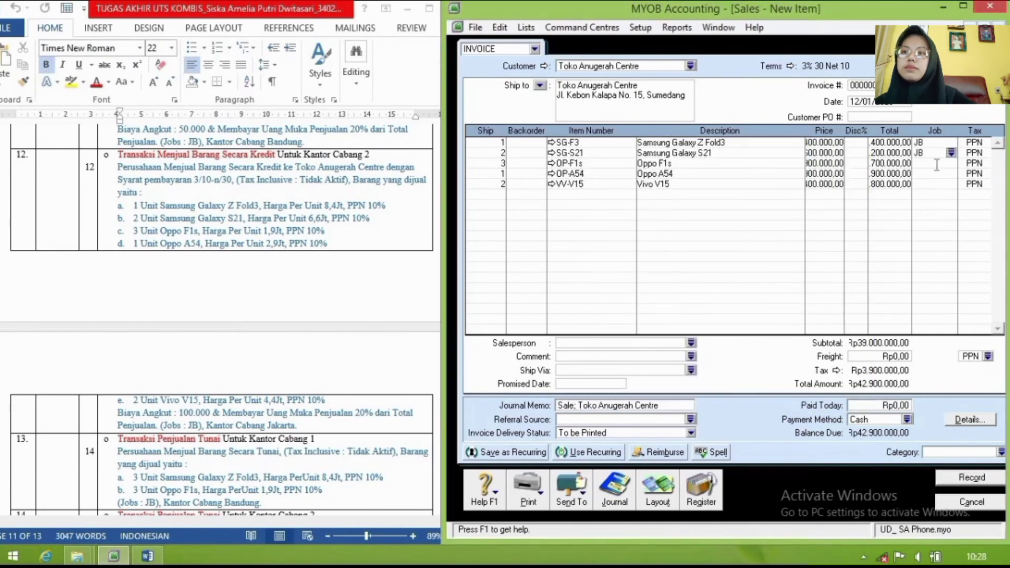
{"action": "left_click", "coordinate": [937, 163]}
{"action": "left_click", "coordinate": [952, 163]}
{"action": "left_click", "coordinate": [820, 377]}
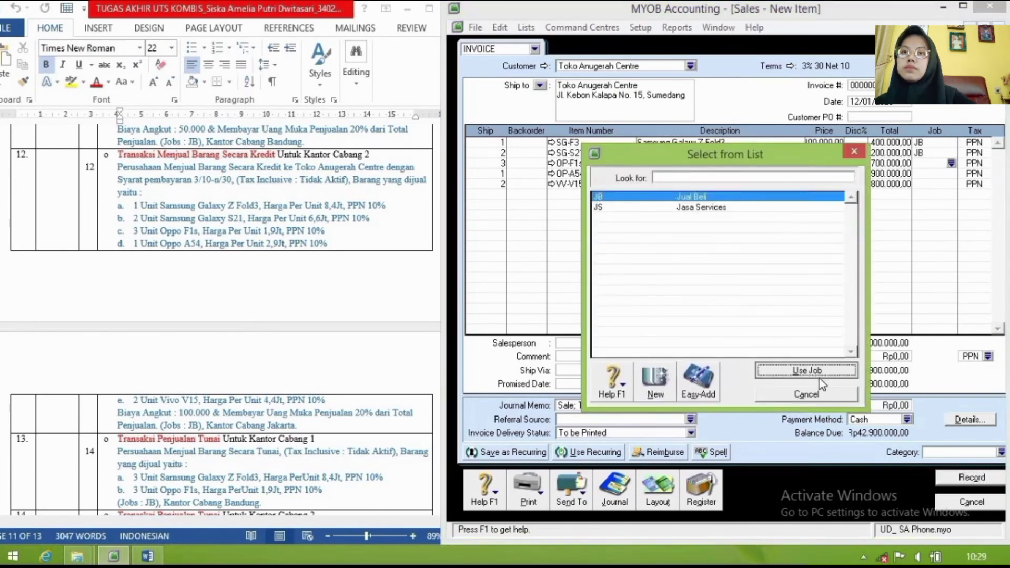
Step: Assign job JB to the fourth and fifth invoice lines
{"action": "left_click", "coordinate": [937, 174]}
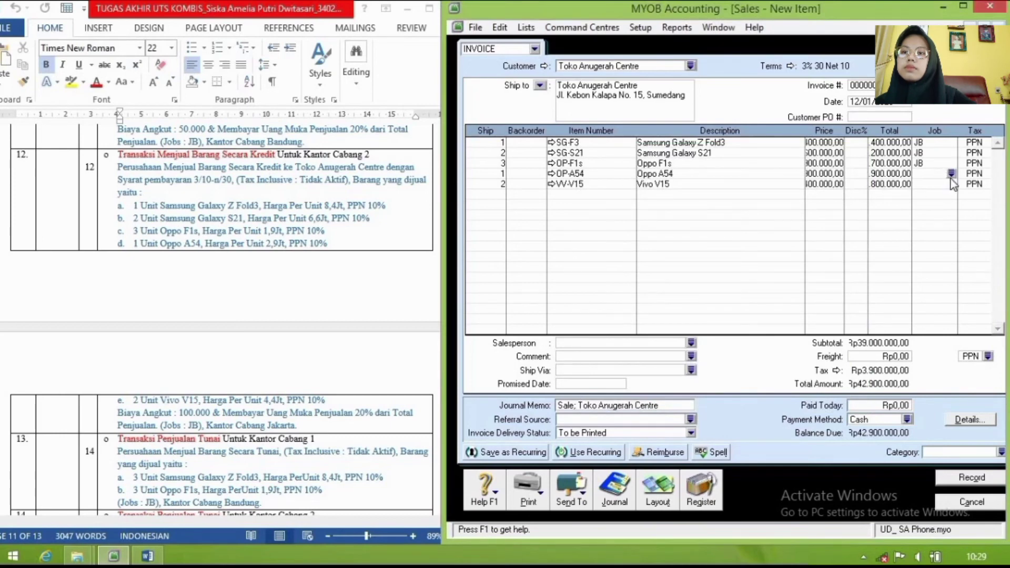
{"action": "left_click", "coordinate": [951, 174]}
{"action": "left_click", "coordinate": [831, 370]}
{"action": "left_click", "coordinate": [942, 184]}
{"action": "left_click", "coordinate": [952, 183]}
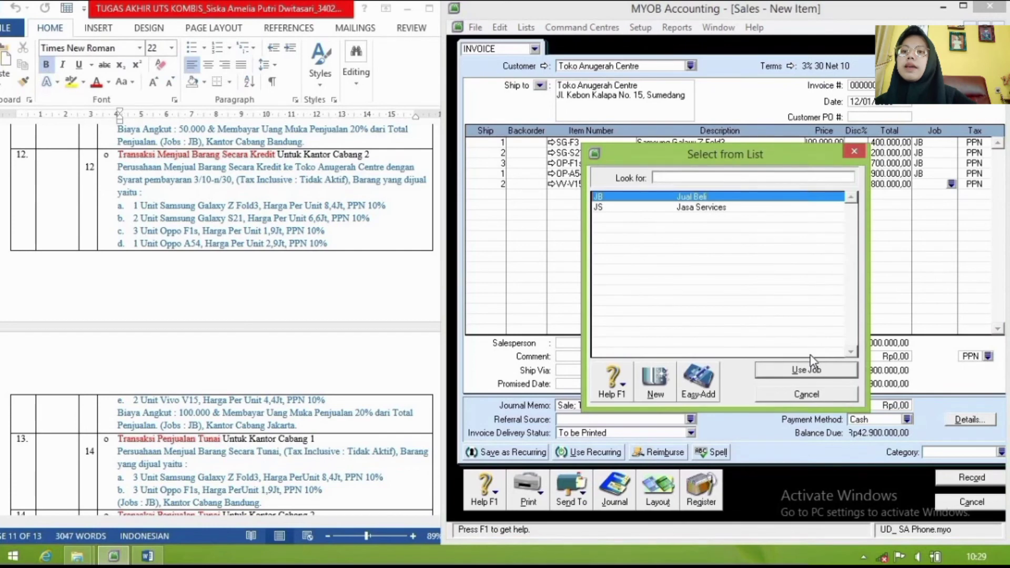
{"action": "left_click", "coordinate": [822, 369]}
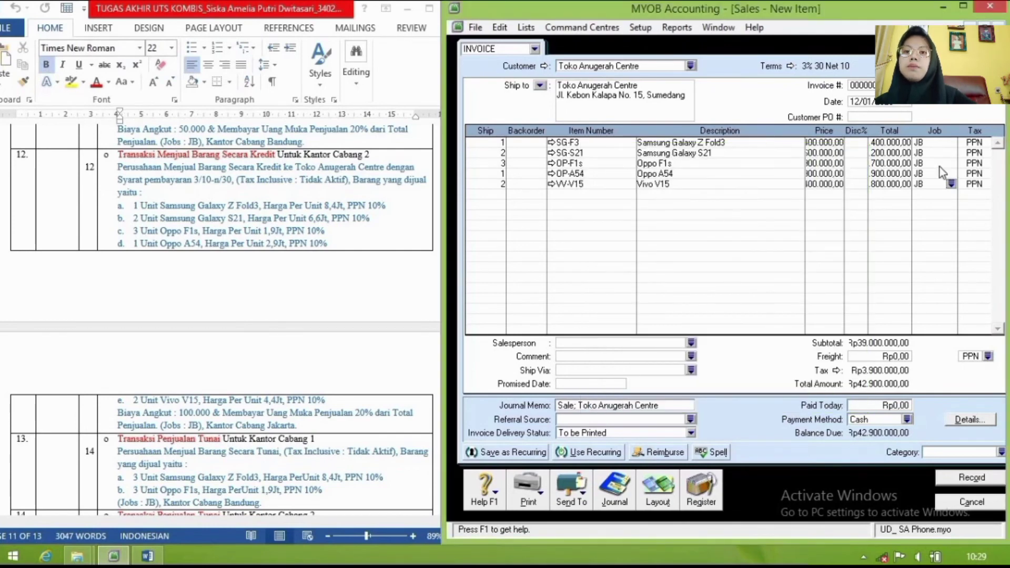
Step: Enter 100000 as freight and give it the N-T (not reportable) tax code
{"action": "left_click", "coordinate": [899, 357]}
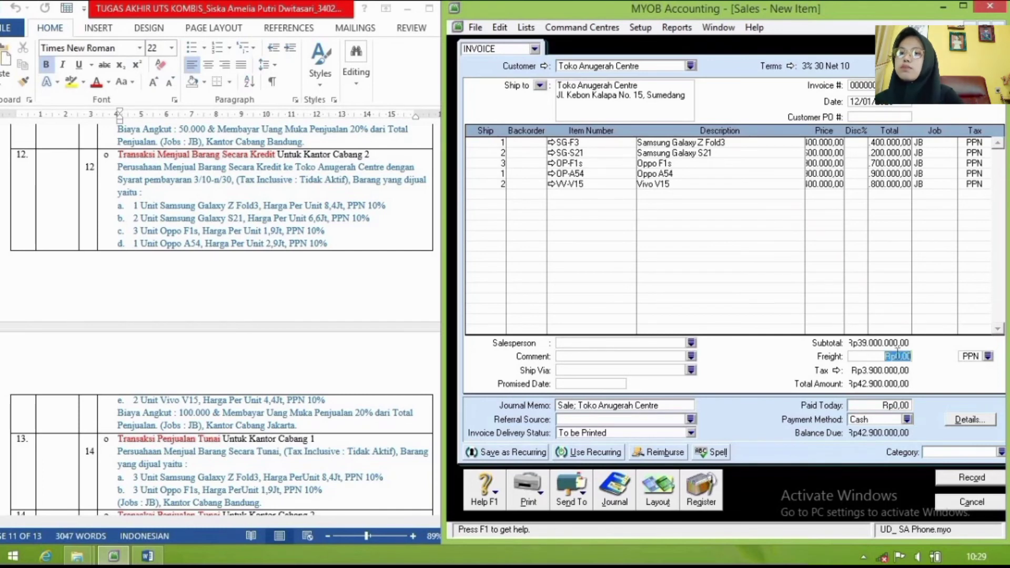
{"action": "type", "text": "100"}
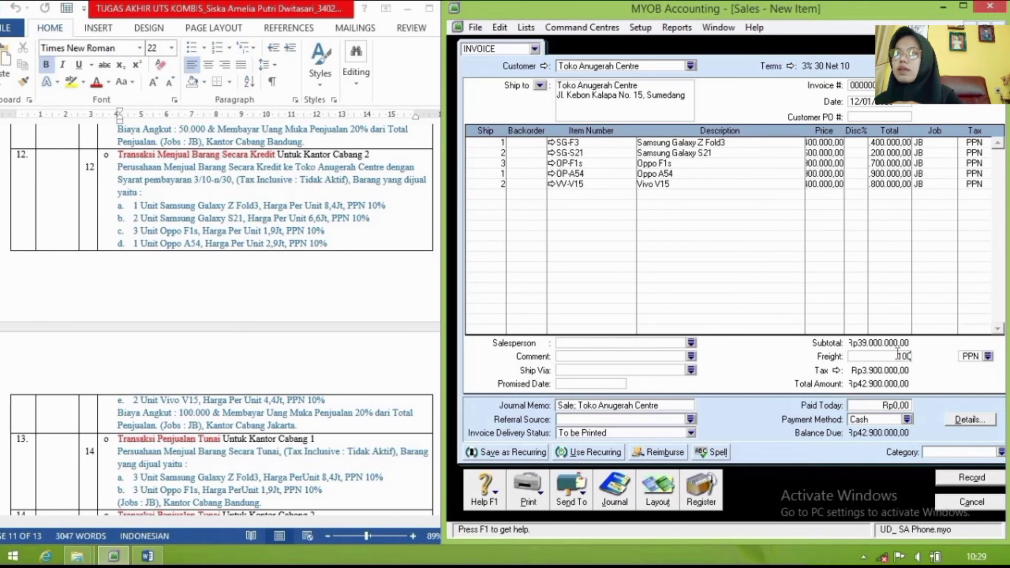
{"action": "type", "text": "000"}
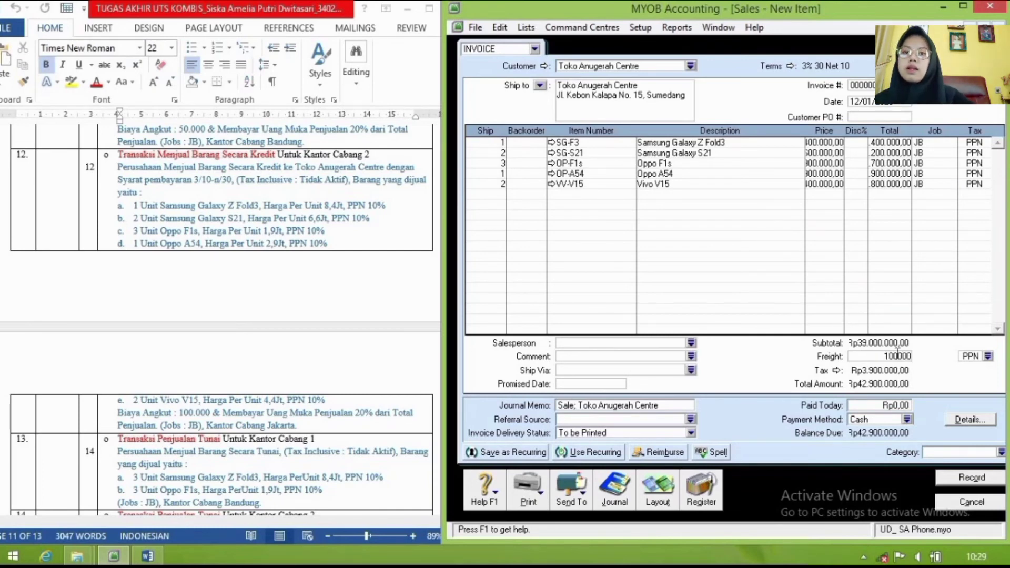
{"action": "key", "text": "Tab"}
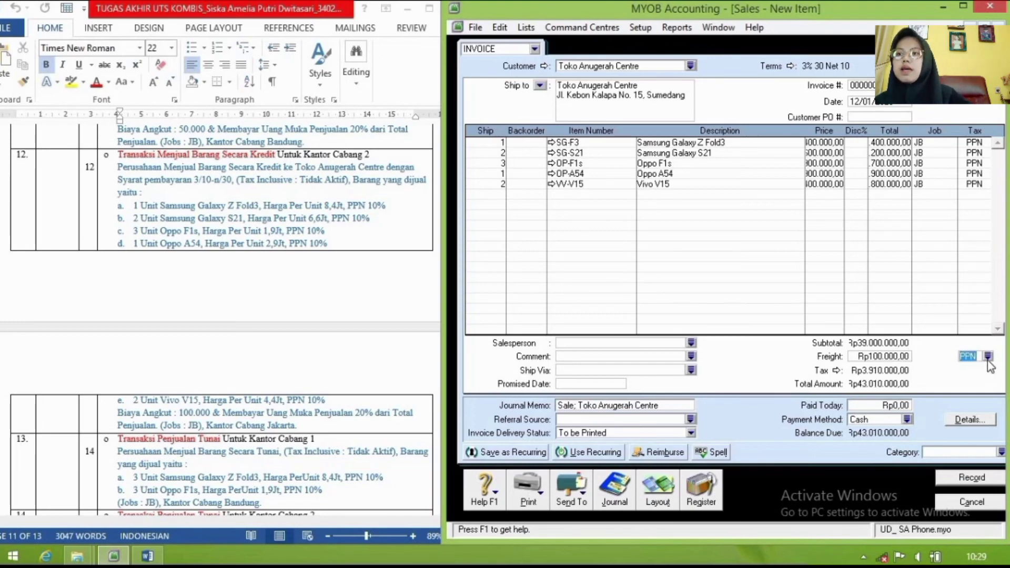
{"action": "left_click", "coordinate": [988, 358]}
{"action": "left_click", "coordinate": [702, 249]}
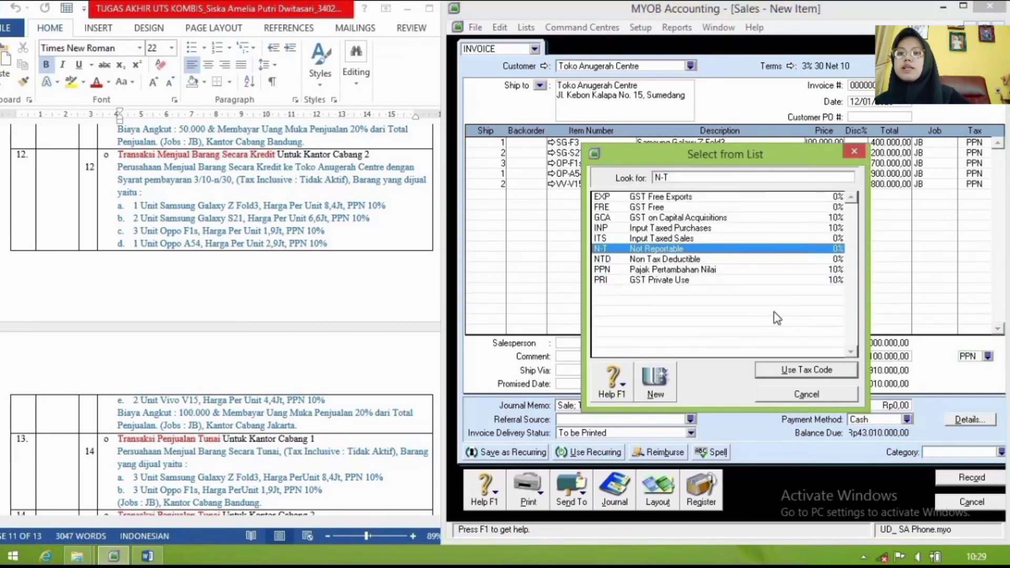
{"action": "left_click", "coordinate": [840, 370]}
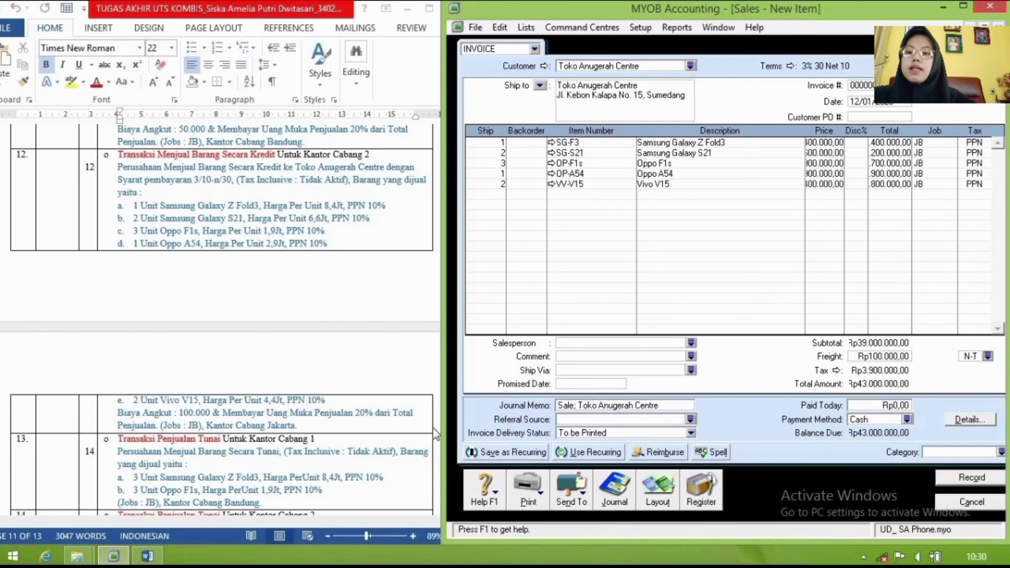
Step: Enter 8600000 paid today, set category JKT, and preview the transaction recap
{"action": "left_click", "coordinate": [895, 407]}
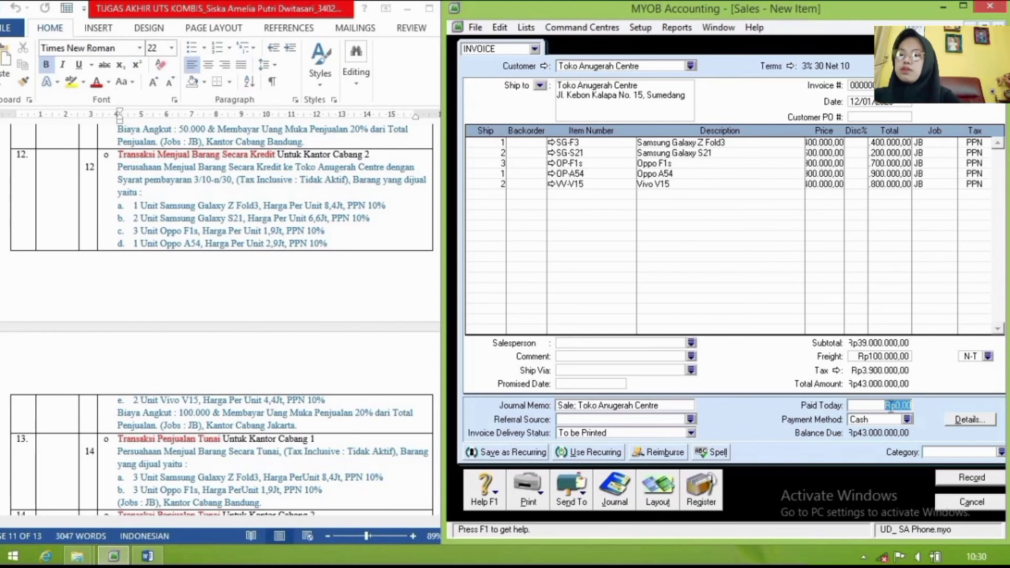
{"action": "type", "text": "860"}
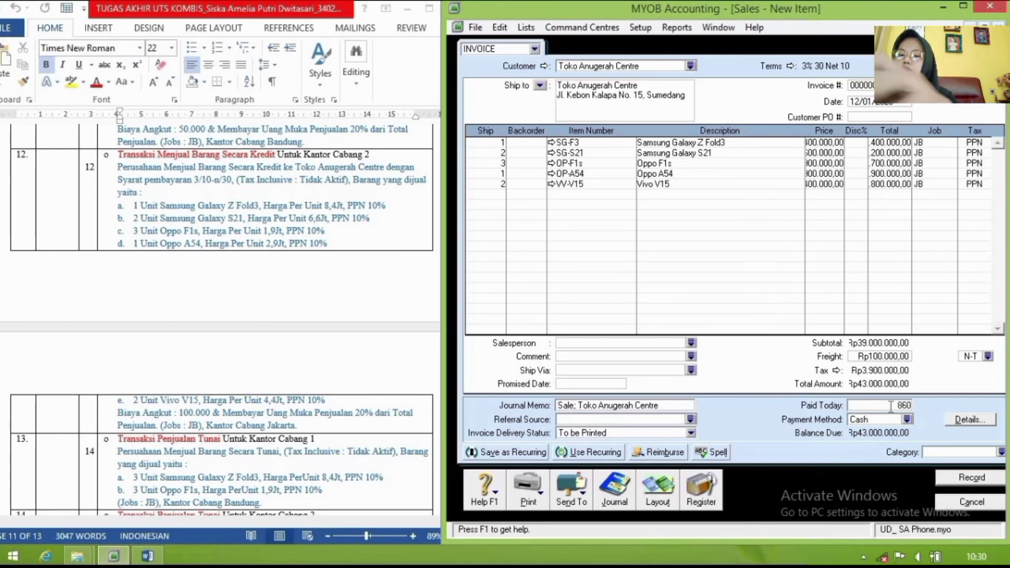
{"action": "type", "text": "0000"}
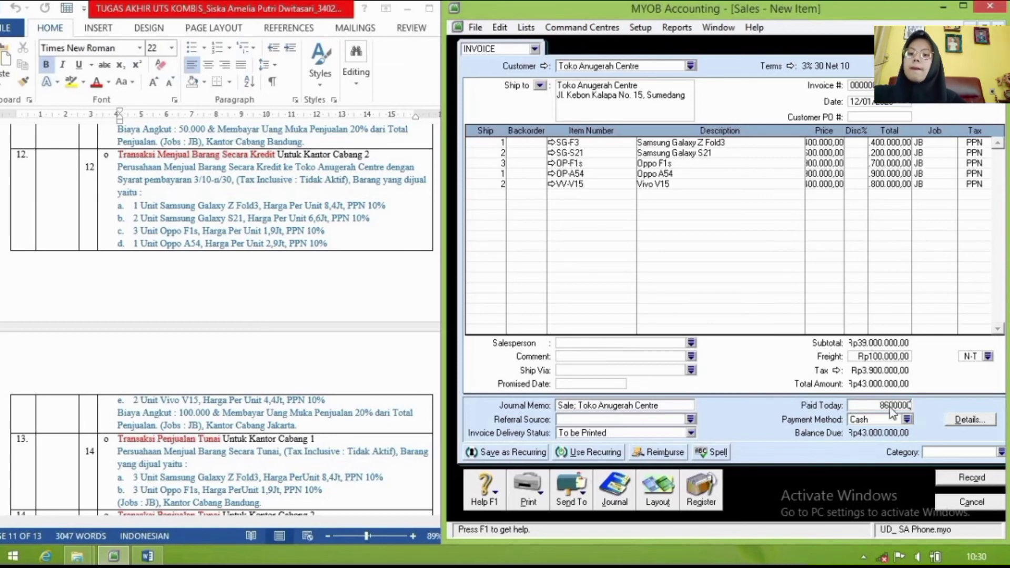
{"action": "key", "text": "Tab"}
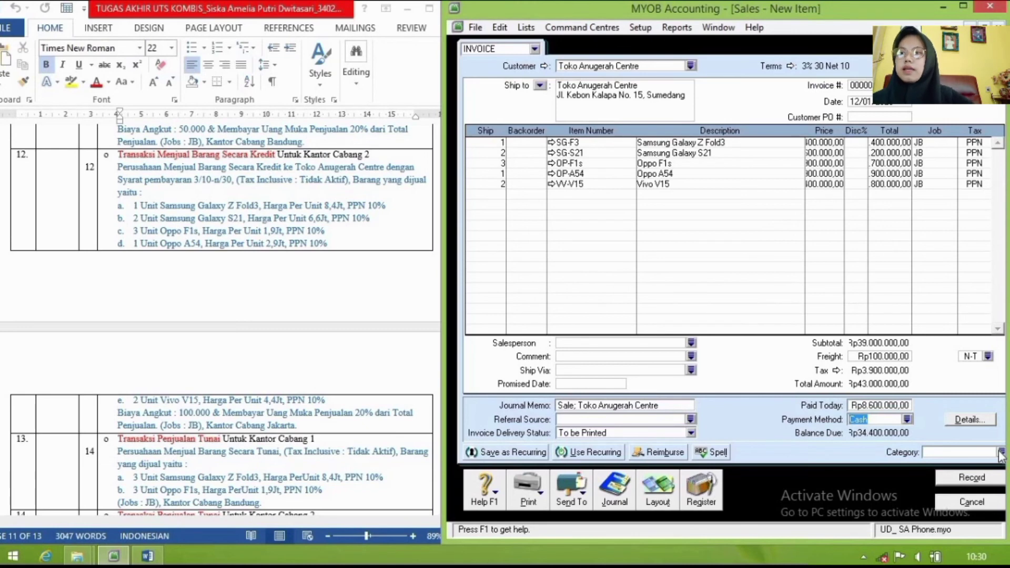
{"action": "left_click", "coordinate": [1001, 453]}
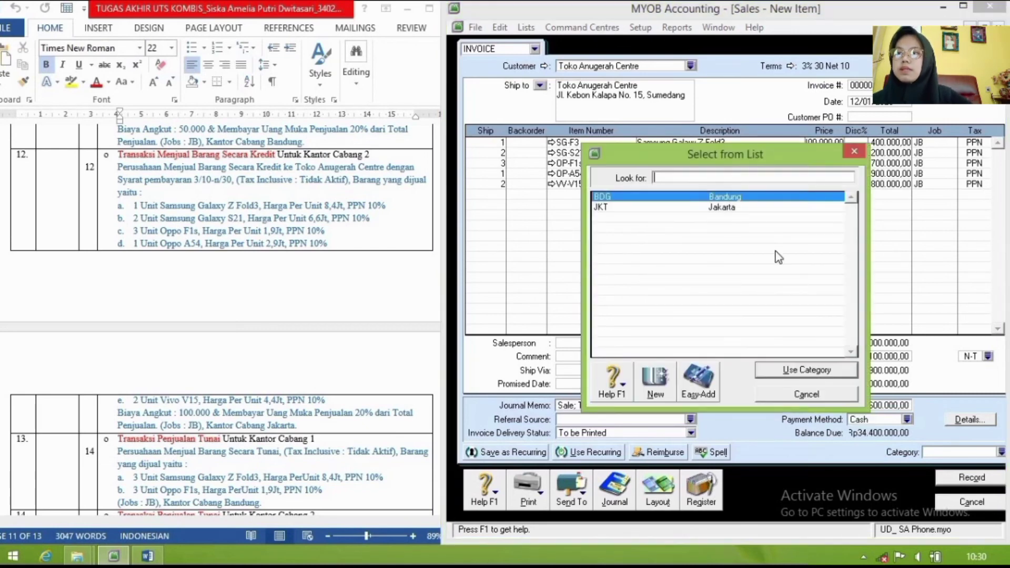
{"action": "left_click", "coordinate": [759, 207]}
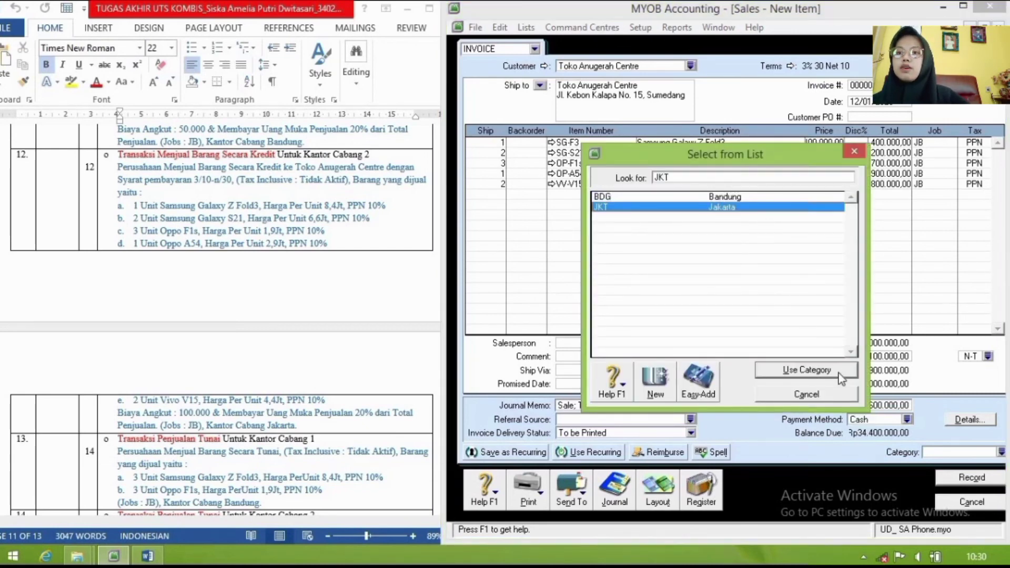
{"action": "left_click", "coordinate": [807, 370]}
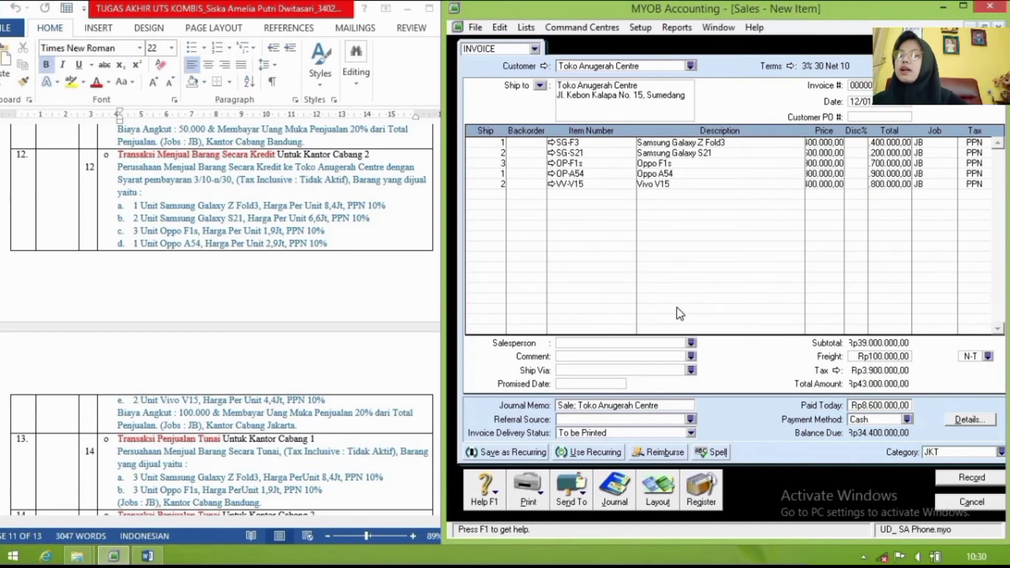
{"action": "key", "text": "ctrl+r"}
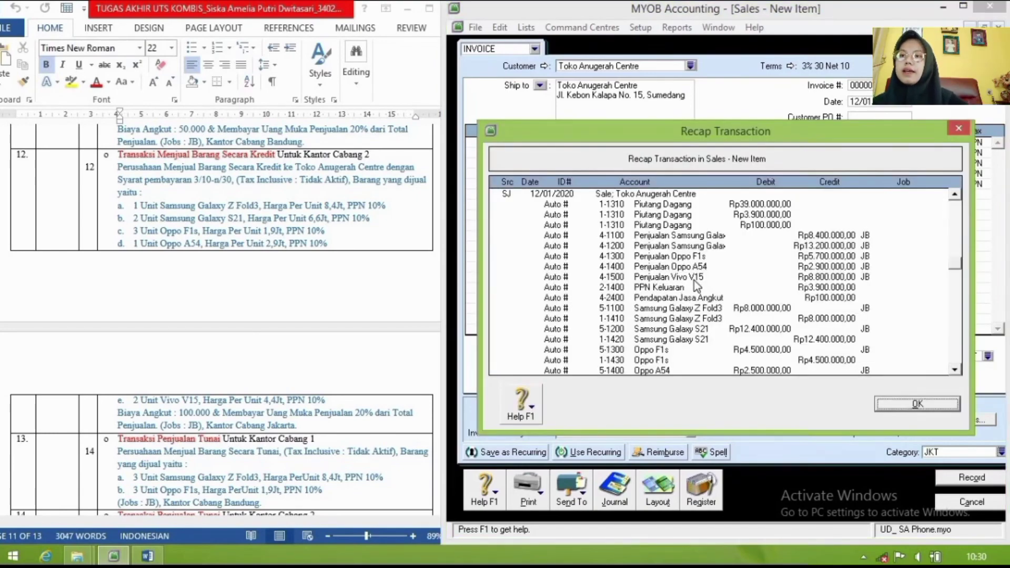
Step: Review and close the recap, then record the Toko Anugerah Centre invoice, ignoring the spelling flag
{"action": "scroll", "coordinate": [694, 280], "scroll_direction": "down", "scroll_amount": 5}
{"action": "scroll", "coordinate": [695, 283], "scroll_direction": "up", "scroll_amount": 3}
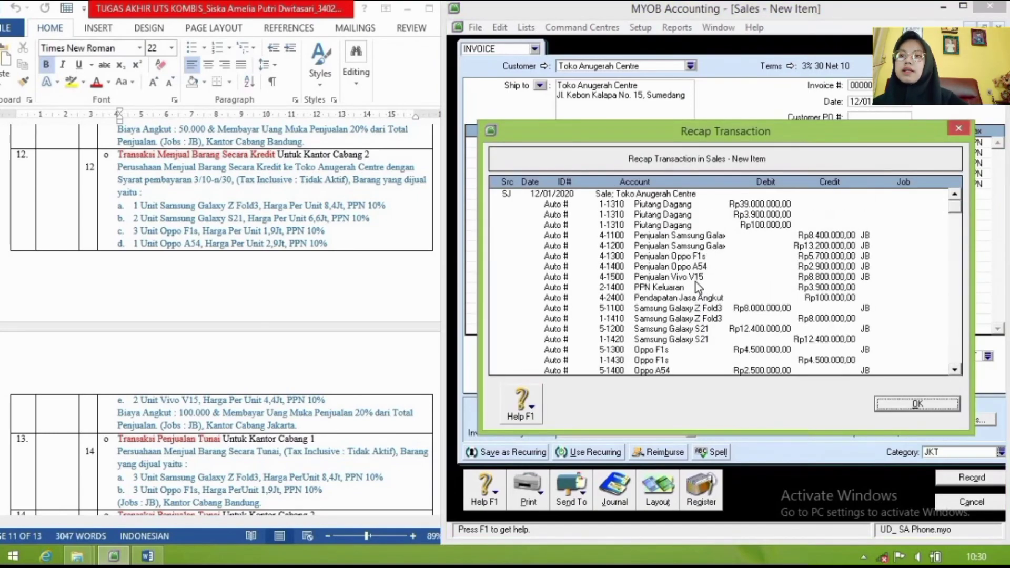
{"action": "scroll", "coordinate": [696, 283], "scroll_direction": "down", "scroll_amount": 5}
{"action": "scroll", "coordinate": [726, 255], "scroll_direction": "up", "scroll_amount": 5}
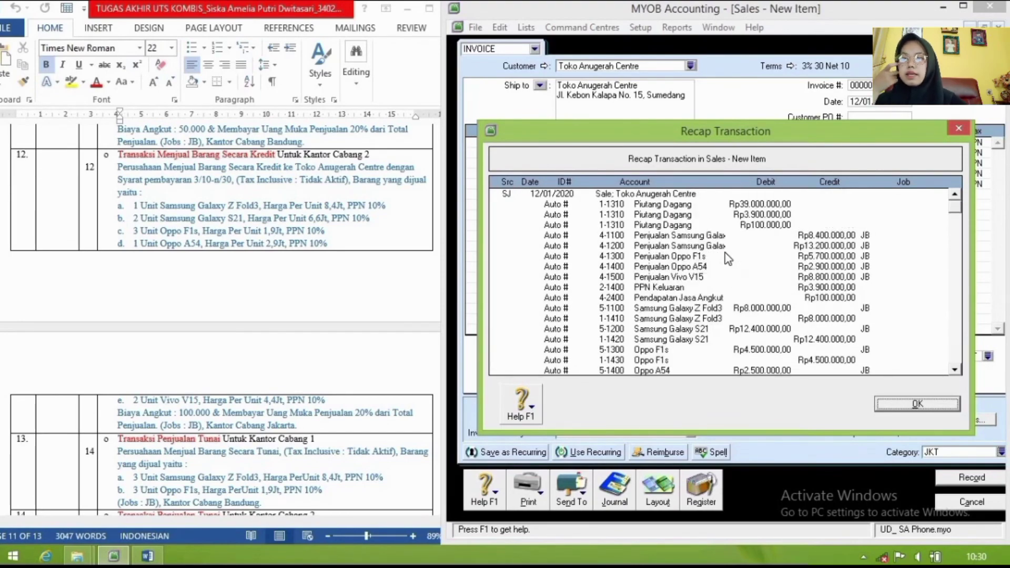
{"action": "scroll", "coordinate": [728, 258], "scroll_direction": "down", "scroll_amount": 5}
{"action": "scroll", "coordinate": [728, 258], "scroll_direction": "up", "scroll_amount": 5}
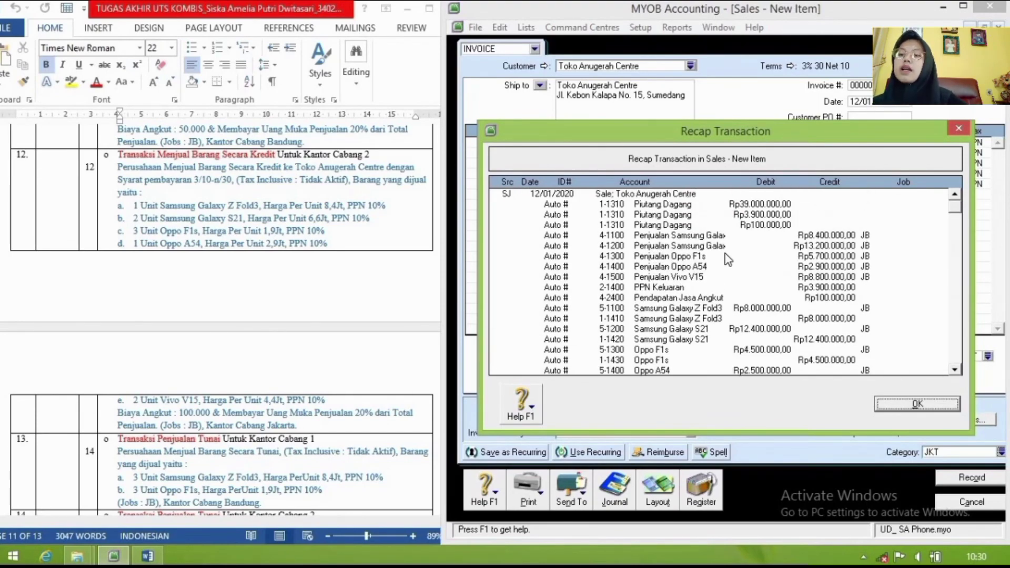
{"action": "scroll", "coordinate": [729, 259], "scroll_direction": "down", "scroll_amount": 5}
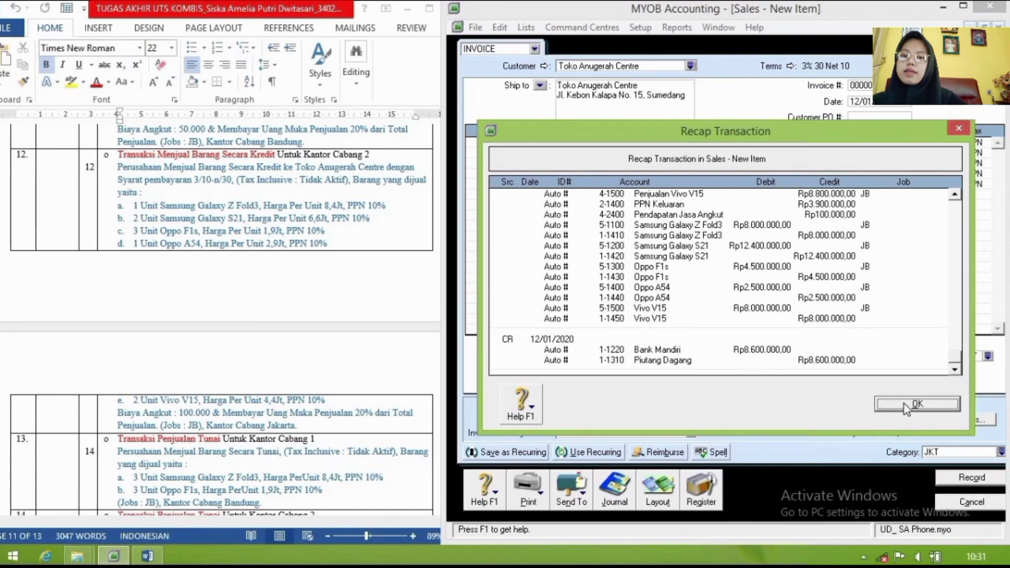
{"action": "left_click", "coordinate": [904, 403]}
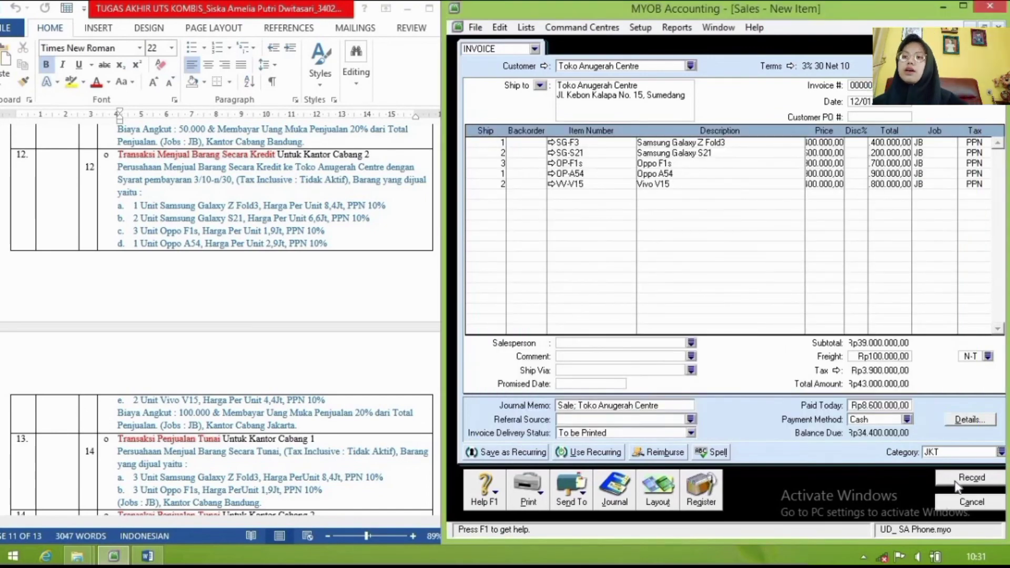
{"action": "left_click", "coordinate": [972, 478]}
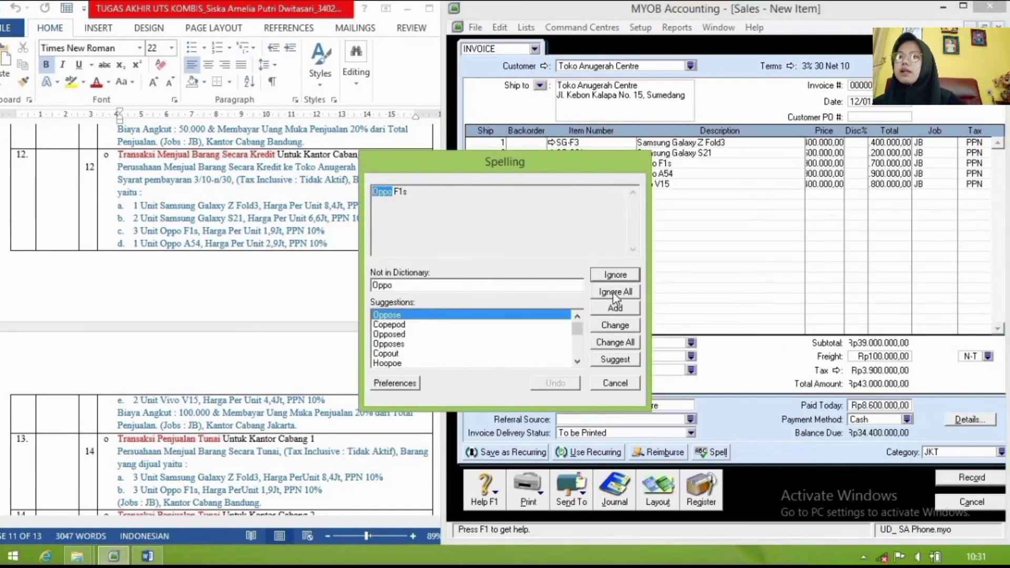
{"action": "left_click", "coordinate": [616, 293]}
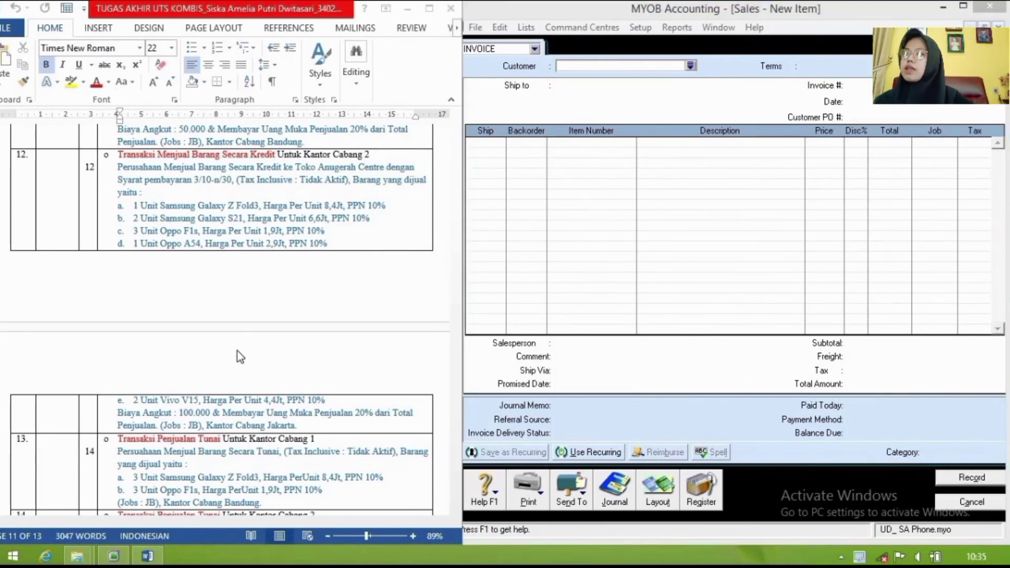
Step: Cancel the empty sales invoice and start a new Receive Payments form into Bank Mandiri
{"action": "left_click", "coordinate": [238, 349]}
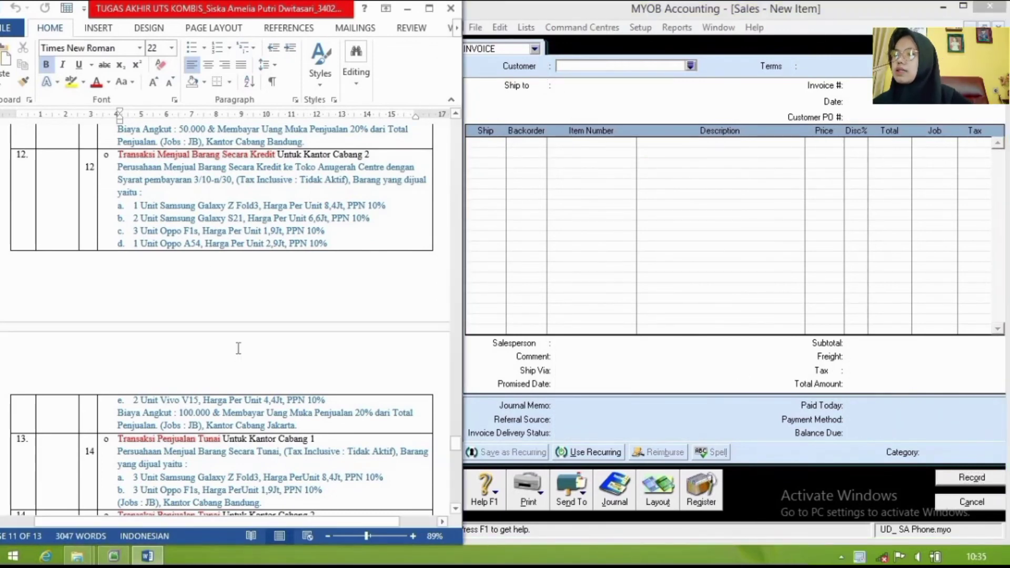
{"action": "scroll", "coordinate": [238, 349], "scroll_direction": "down", "scroll_amount": 5}
{"action": "scroll", "coordinate": [238, 349], "scroll_direction": "down", "scroll_amount": 4}
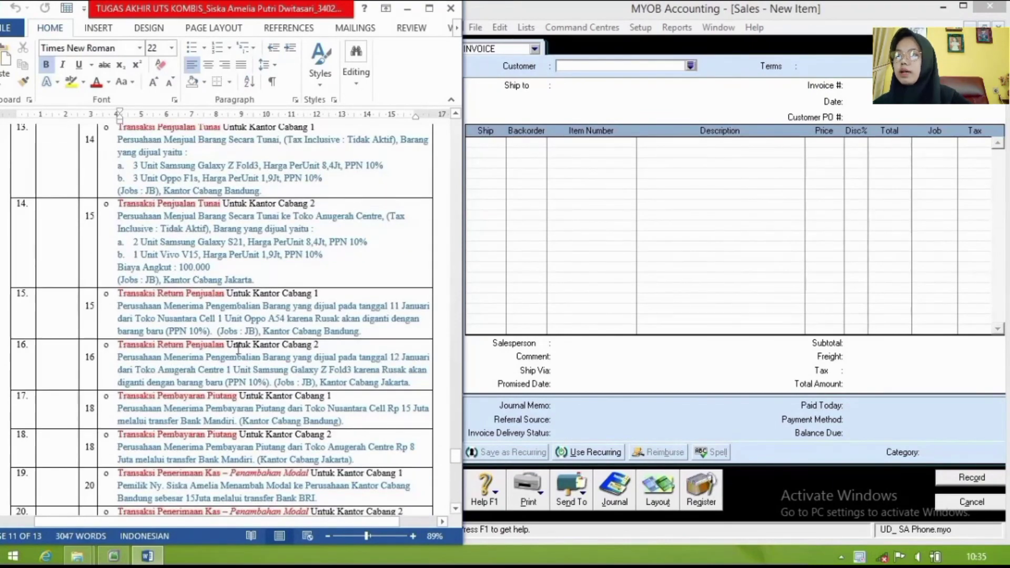
{"action": "scroll", "coordinate": [236, 347], "scroll_direction": "down", "scroll_amount": 3}
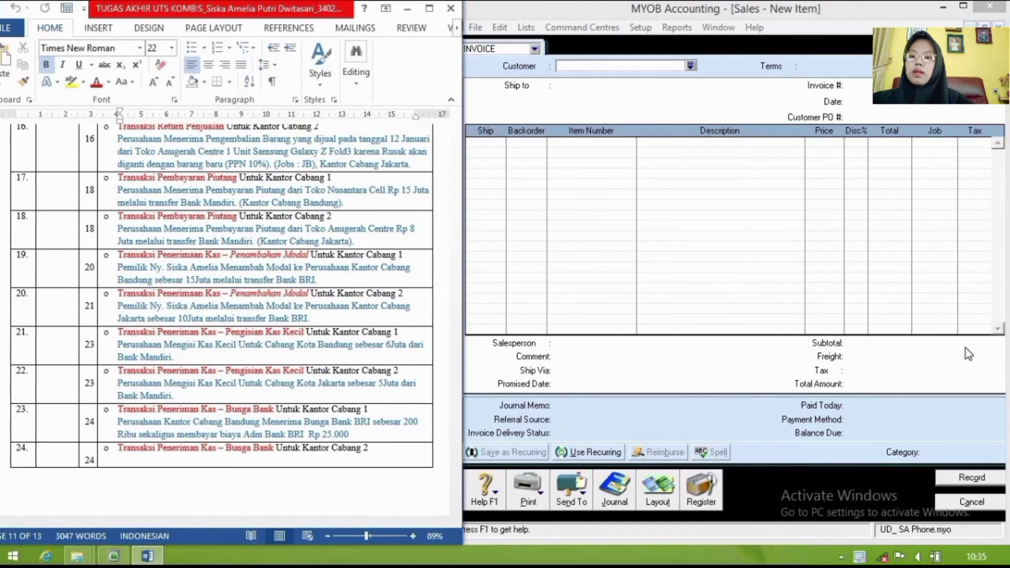
{"action": "left_click", "coordinate": [972, 502]}
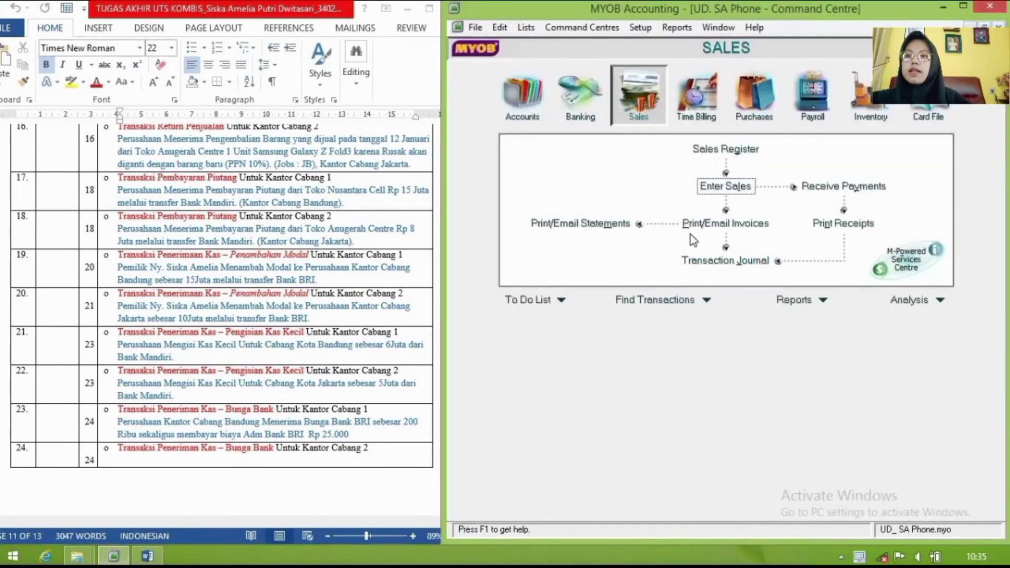
{"action": "left_click", "coordinate": [841, 185]}
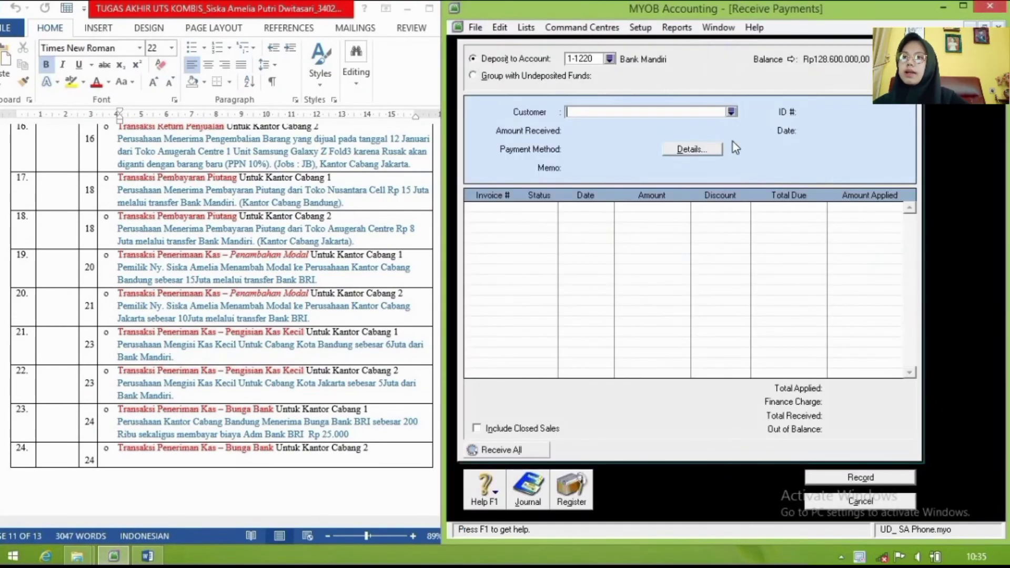
Step: Choose customer Toko Anugerah Centre and enter 8.000.000 as the amount received
{"action": "left_click", "coordinate": [732, 111]}
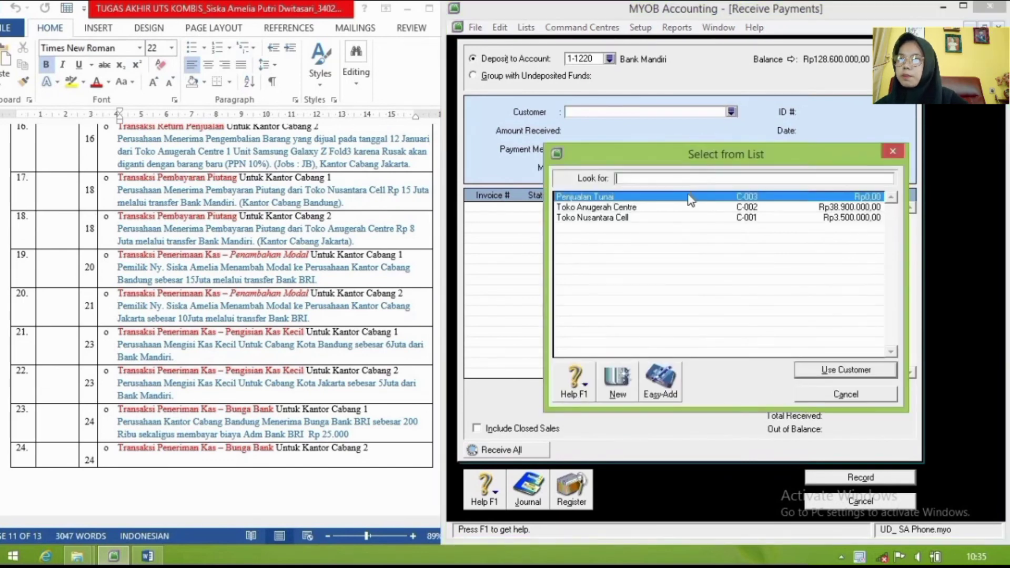
{"action": "left_click", "coordinate": [664, 208]}
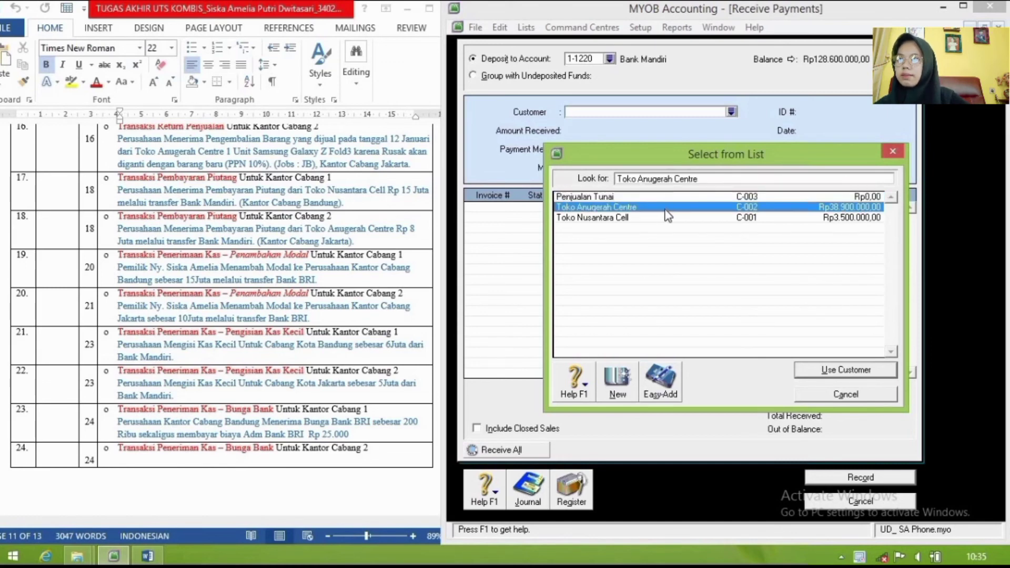
{"action": "left_click", "coordinate": [855, 372]}
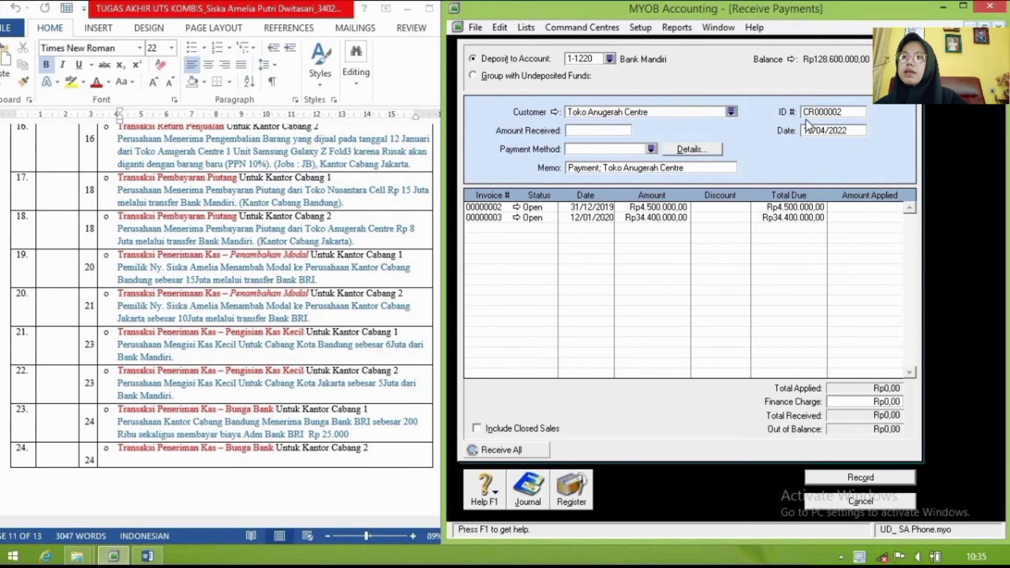
{"action": "left_click", "coordinate": [619, 132]}
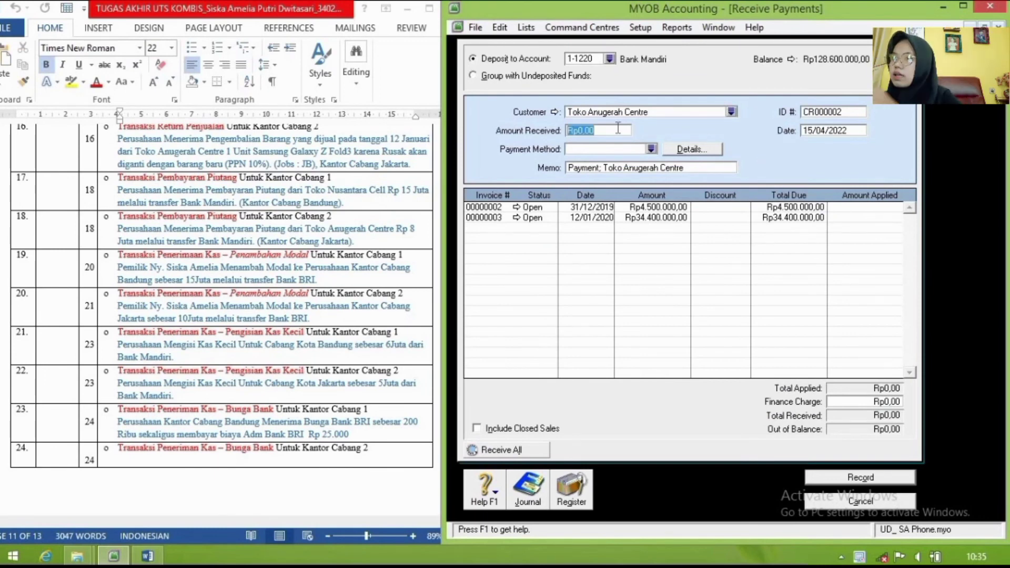
{"action": "type", "text": "8"}
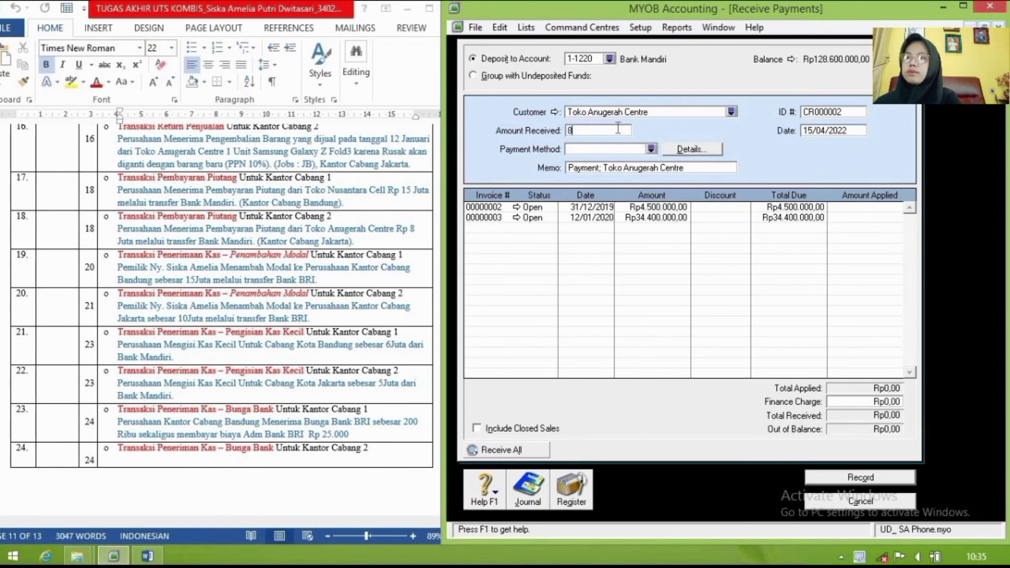
{"action": "type", "text": ".000.000"}
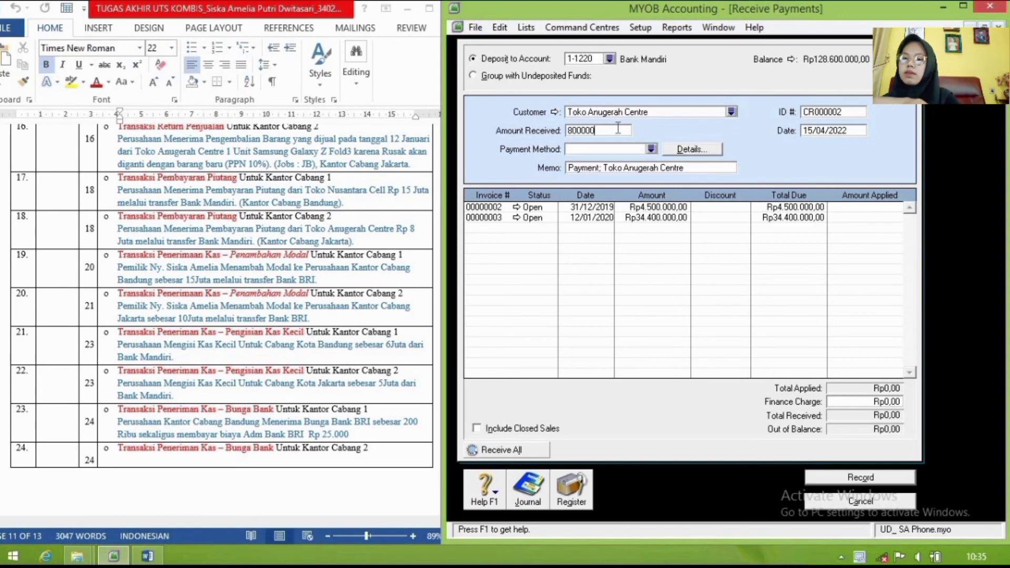
{"action": "key", "text": "Tab"}
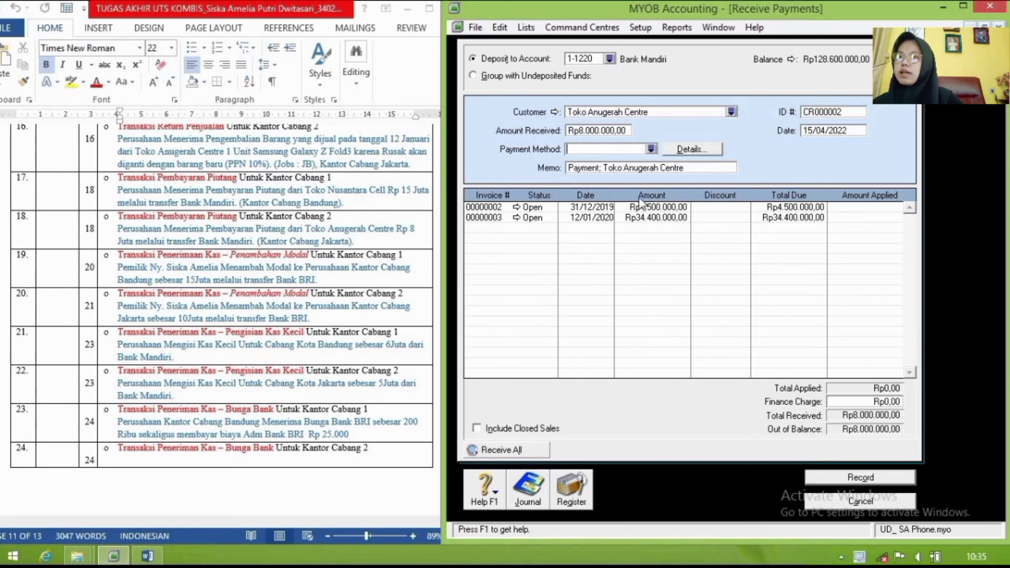
Step: Set memo 'Pembayaran Piutang Toko Anugerah Centre', date 18/1/2020, and apply it to invoice 00000003
{"action": "left_click", "coordinate": [636, 170]}
{"action": "type", "text": "P"}
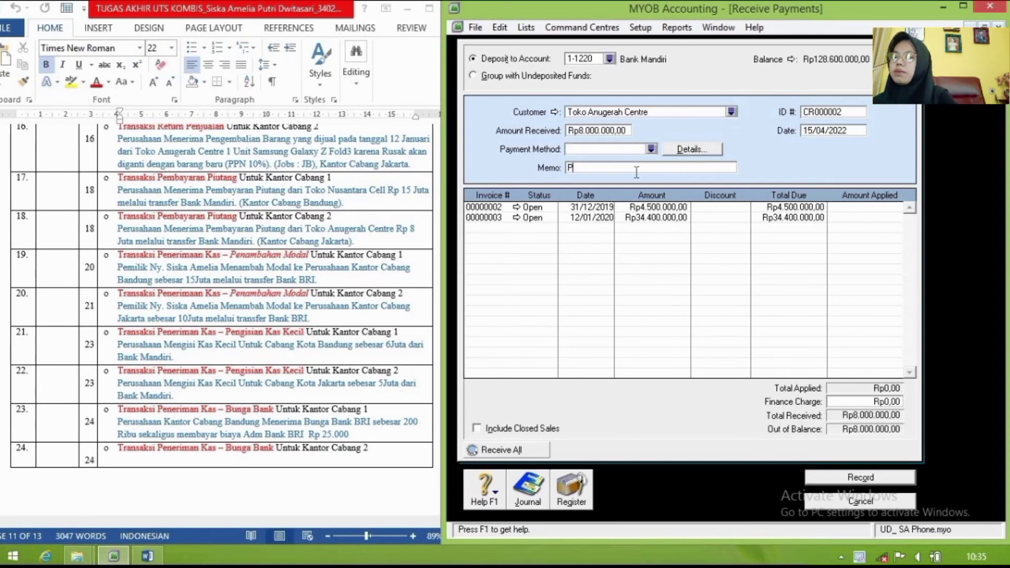
{"action": "type", "text": "embayaran Pi"}
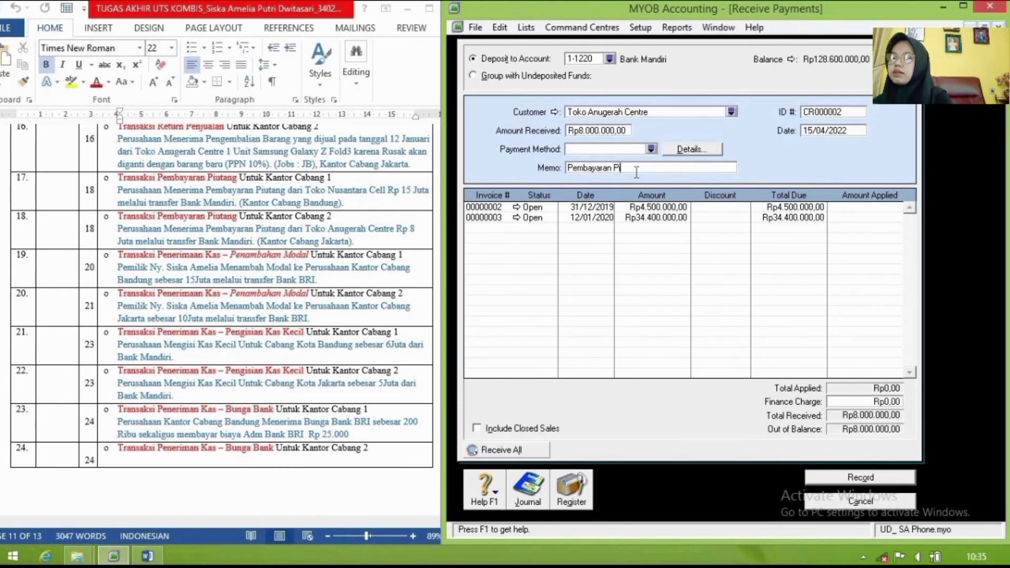
{"action": "type", "text": "utang "}
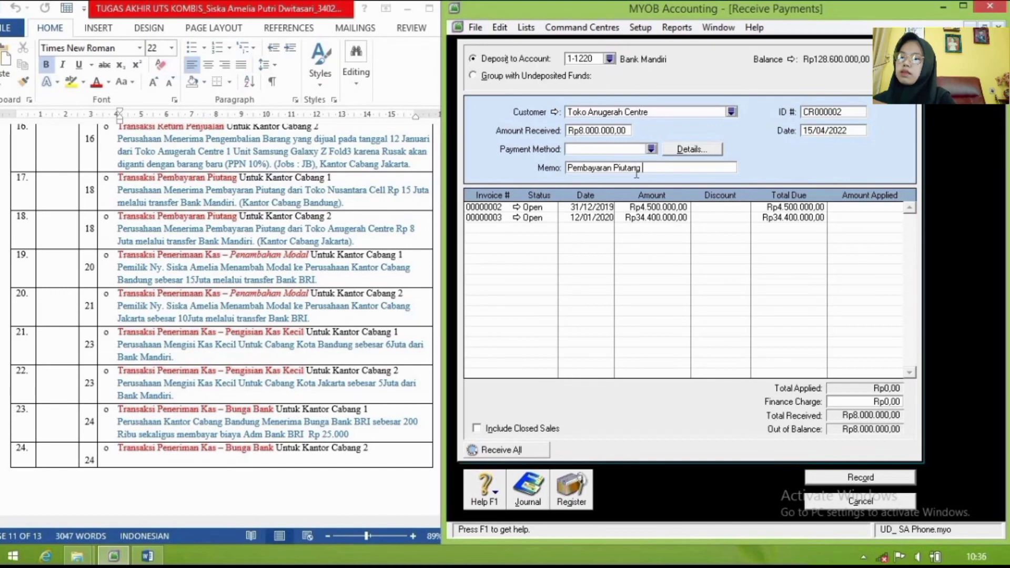
{"action": "type", "text": "Toko "}
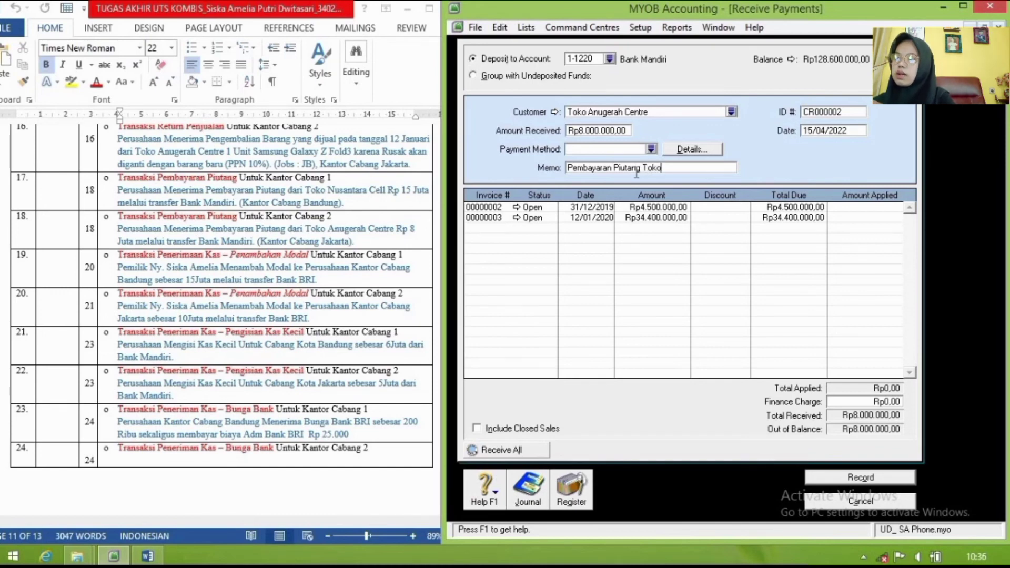
{"action": "type", "text": "Anug"}
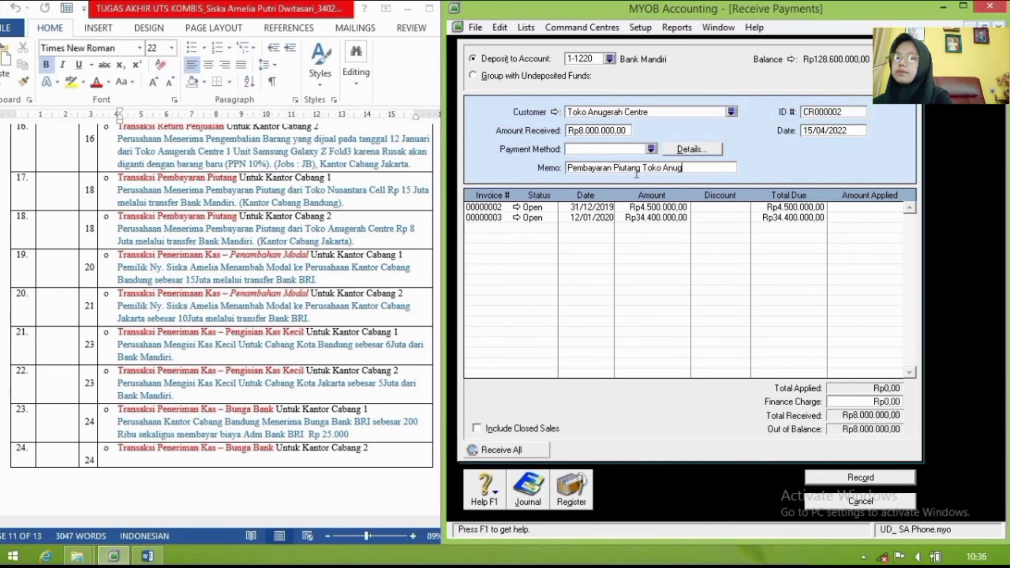
{"action": "type", "text": "erah Centre"}
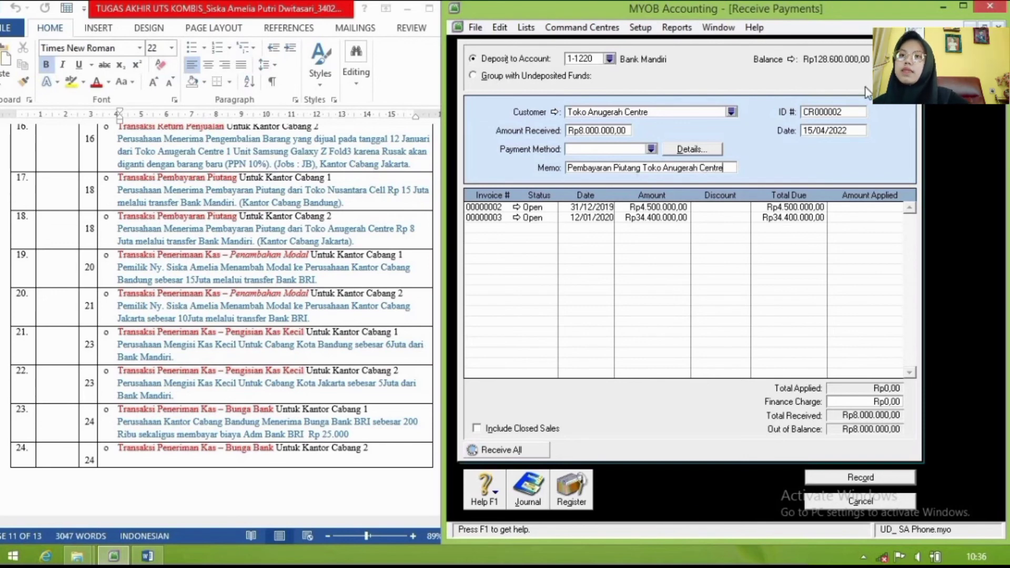
{"action": "left_click", "coordinate": [845, 130]}
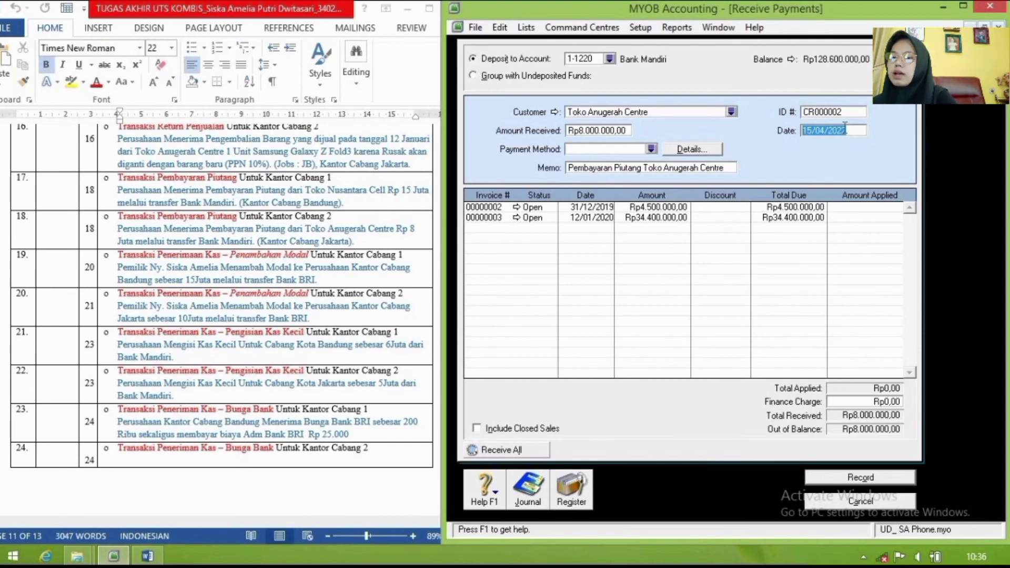
{"action": "type", "text": "18/1"}
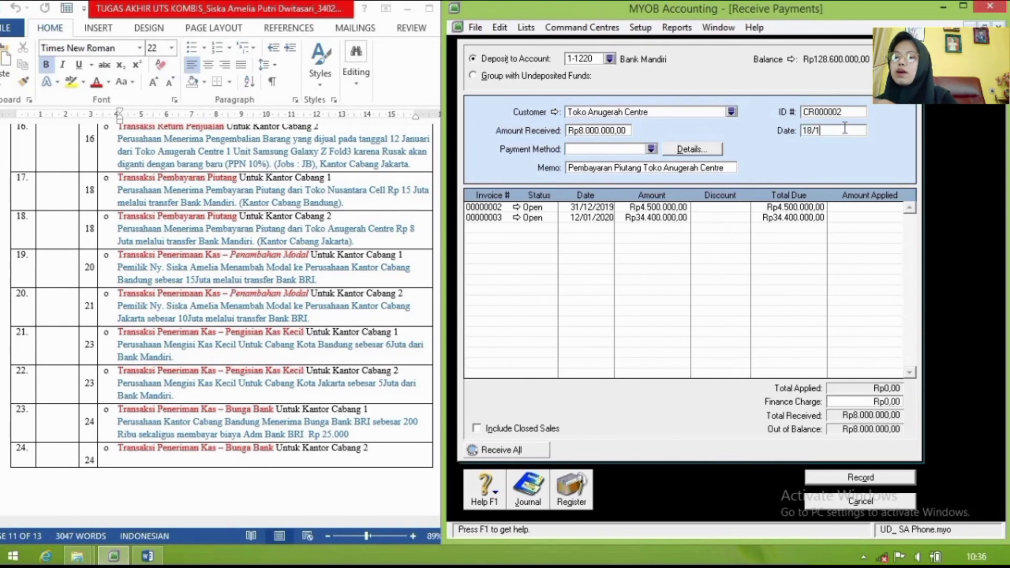
{"action": "type", "text": "/2020"}
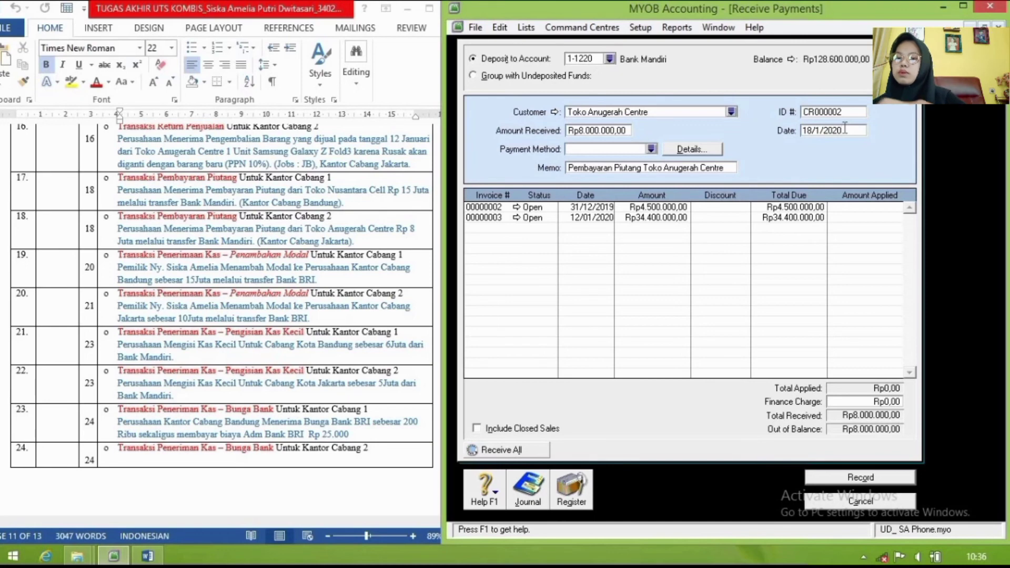
{"action": "key", "text": "Tab"}
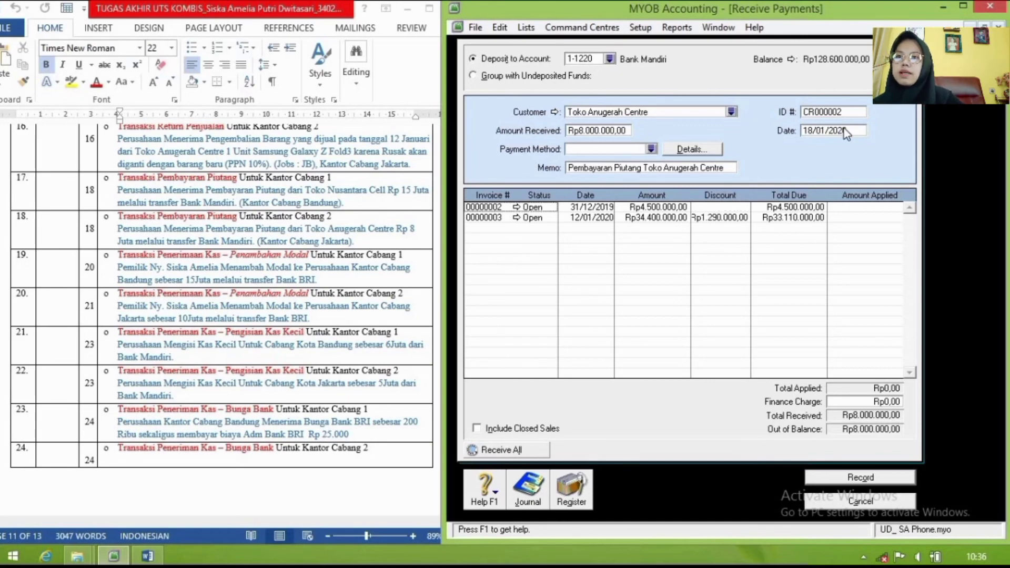
{"action": "left_click", "coordinate": [874, 222]}
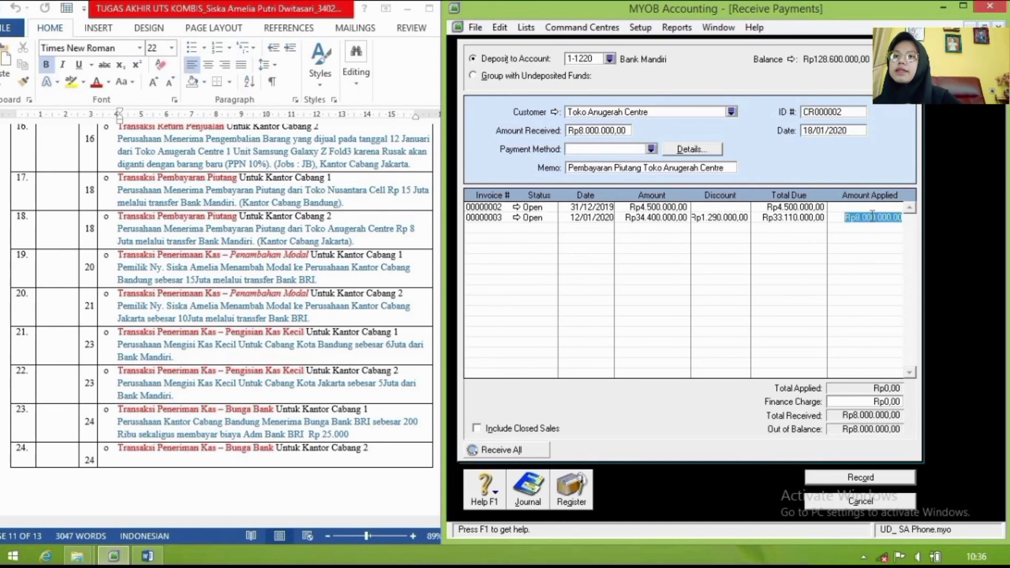
{"action": "key", "text": "Tab"}
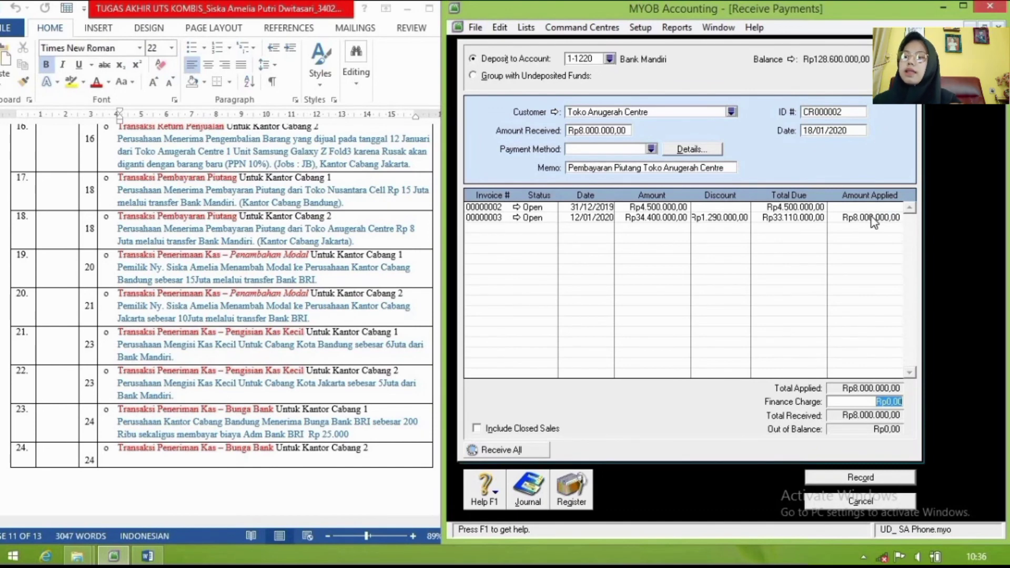
Step: Review the recap debiting Bank Mandiri and crediting Piutang Dagang, then record the receipt
{"action": "key", "text": "ctrl+r"}
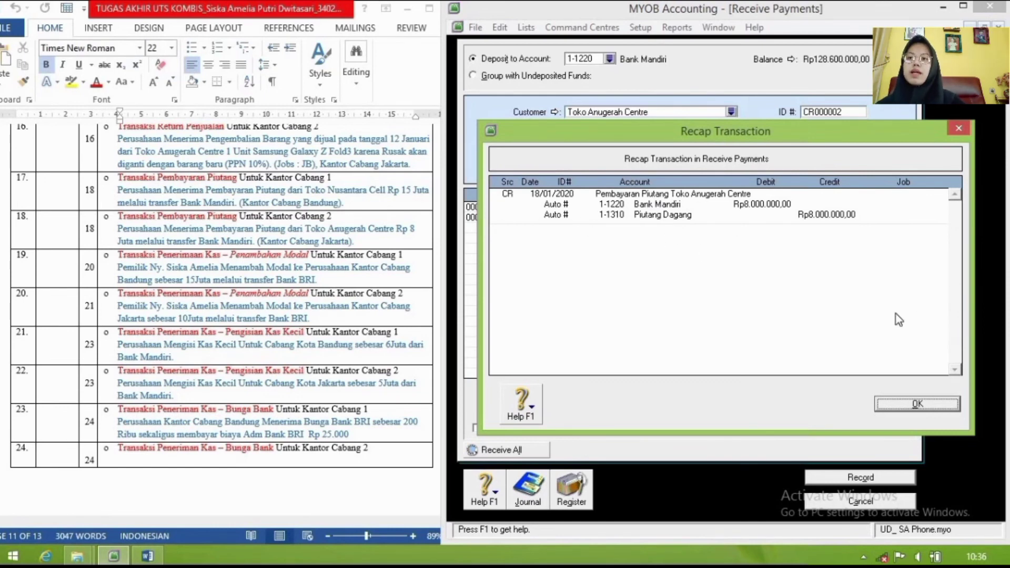
{"action": "left_click", "coordinate": [915, 405]}
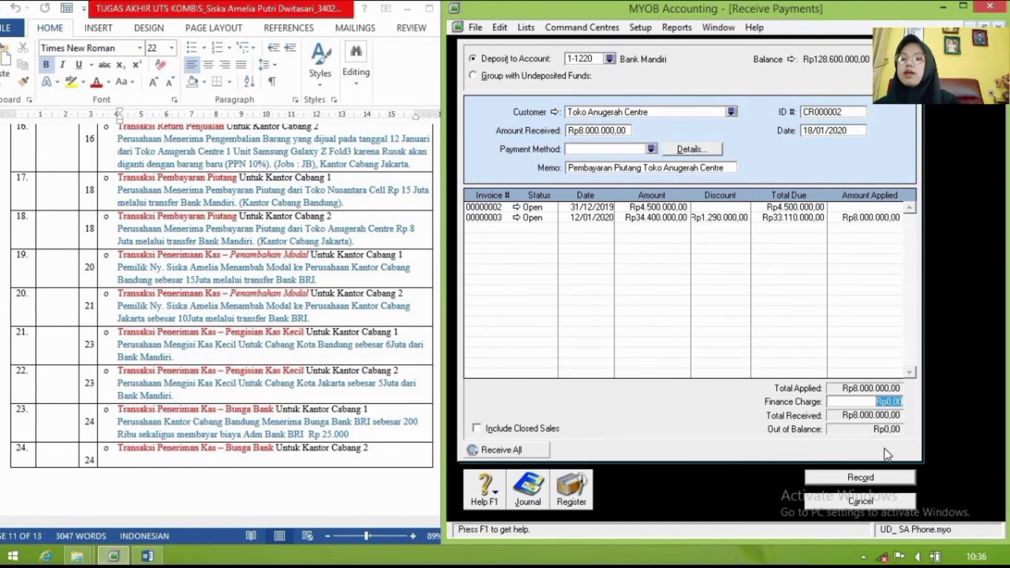
{"action": "left_click", "coordinate": [874, 477]}
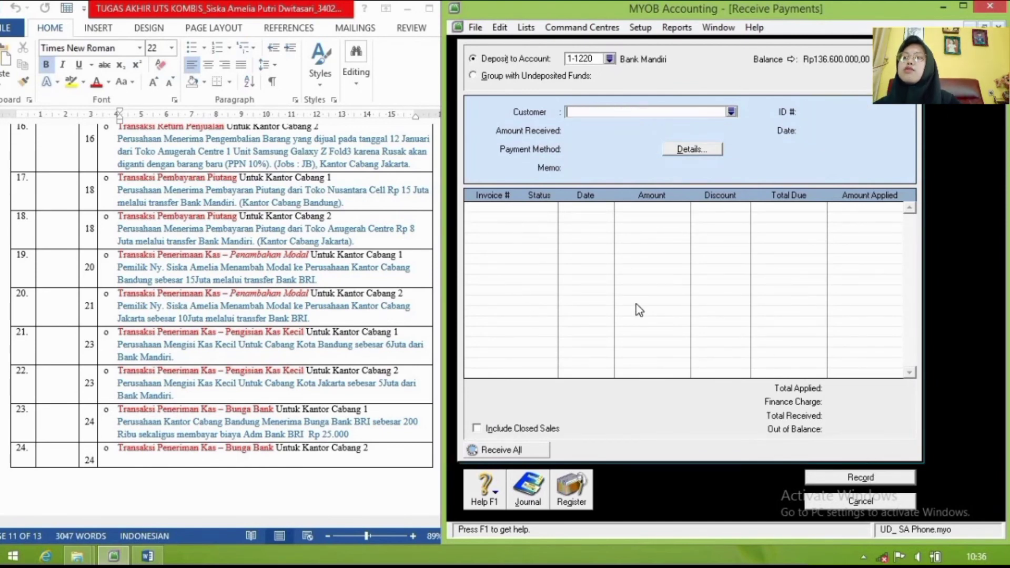
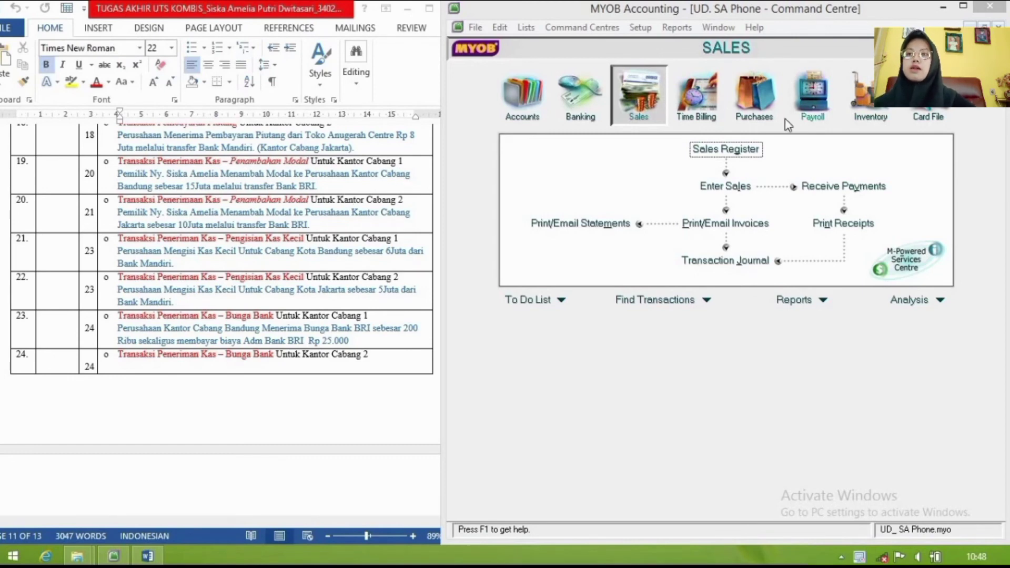
Step: Start a new Receive Money entry with Bank BRI as the deposit account
{"action": "left_click", "coordinate": [580, 100]}
{"action": "left_click", "coordinate": [891, 165]}
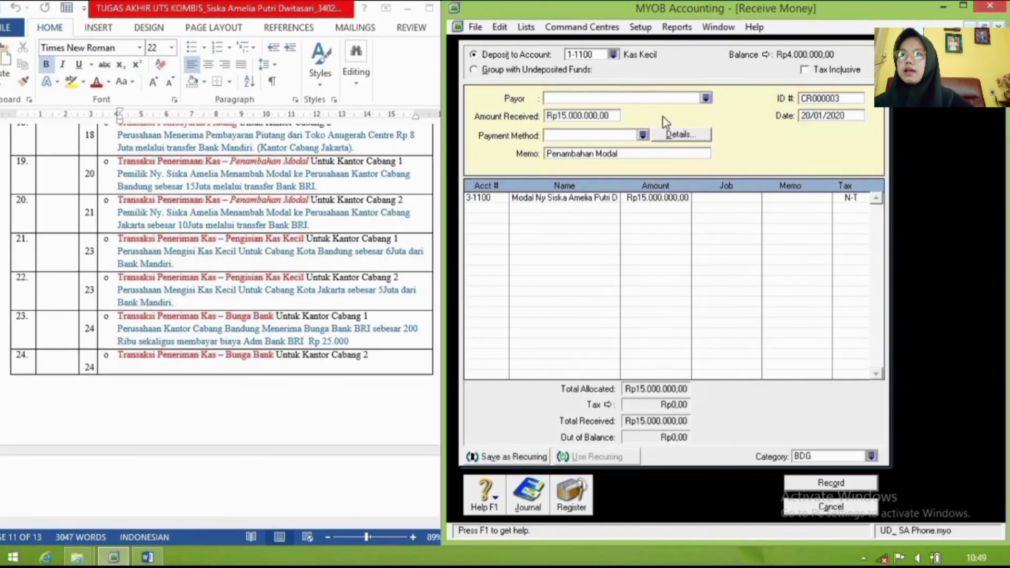
{"action": "left_click", "coordinate": [613, 55]}
{"action": "left_click", "coordinate": [699, 207]}
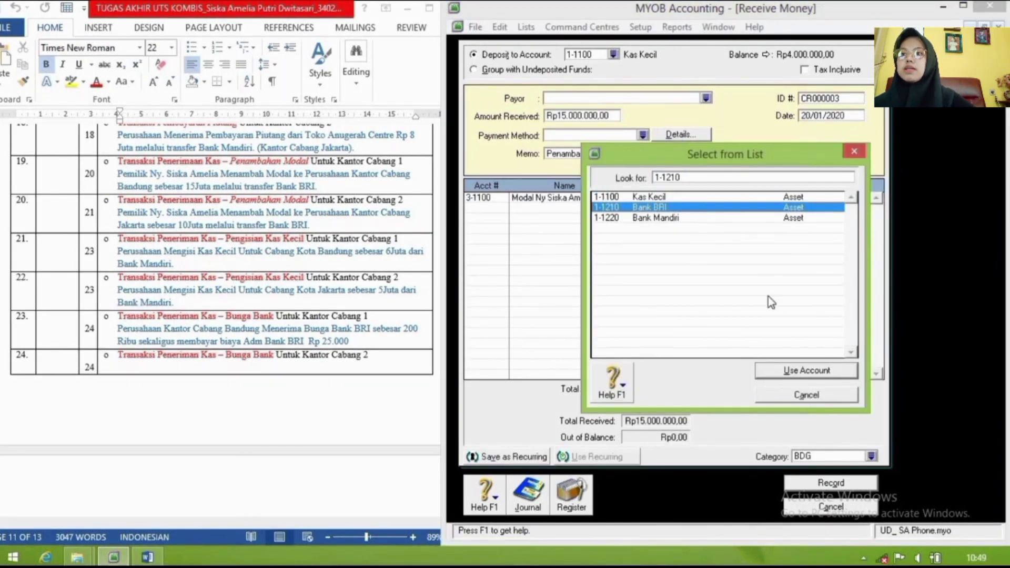
{"action": "left_click", "coordinate": [791, 372]}
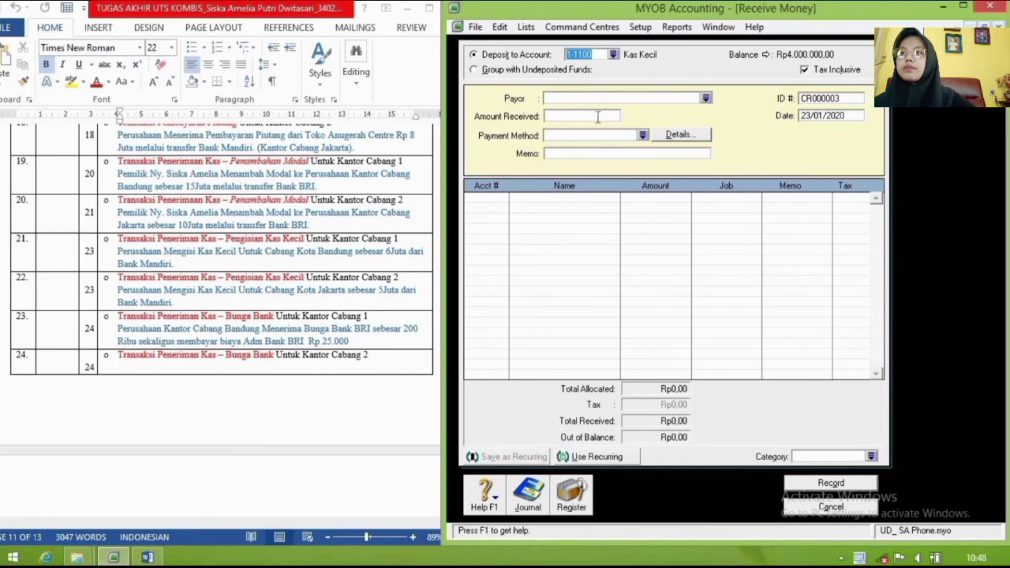
Step: Enter 15000000 received, untick Tax Inclusive, set date 20/01/2020 and memo 'Penambahan Modal'
{"action": "left_click", "coordinate": [598, 117]}
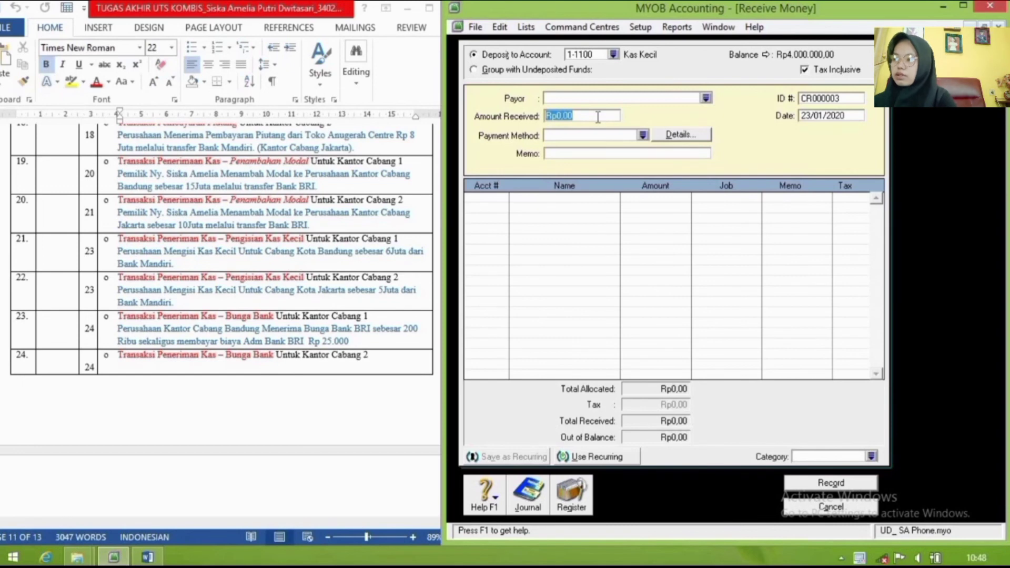
{"action": "type", "text": "15000000"}
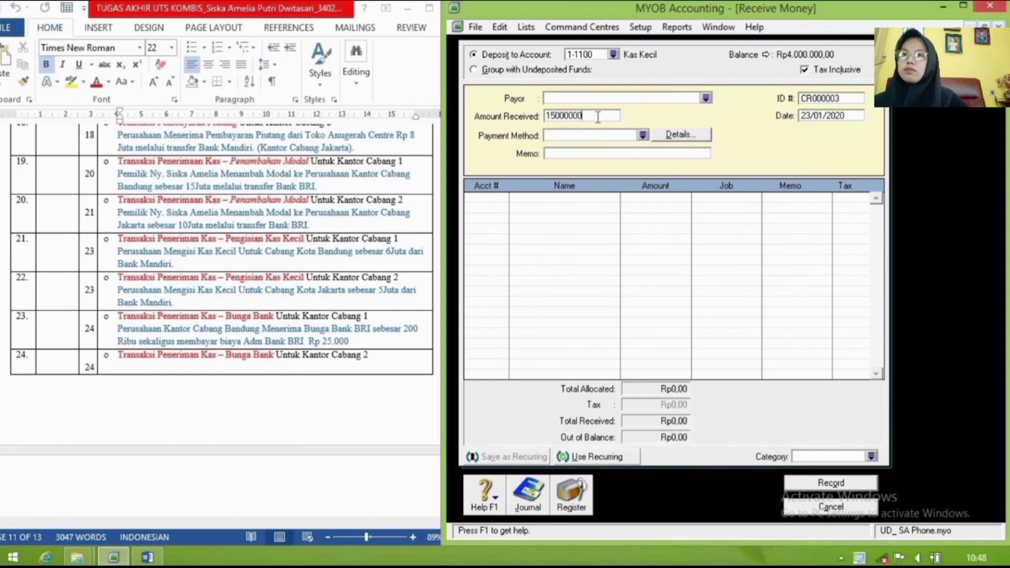
{"action": "key", "text": "Tab"}
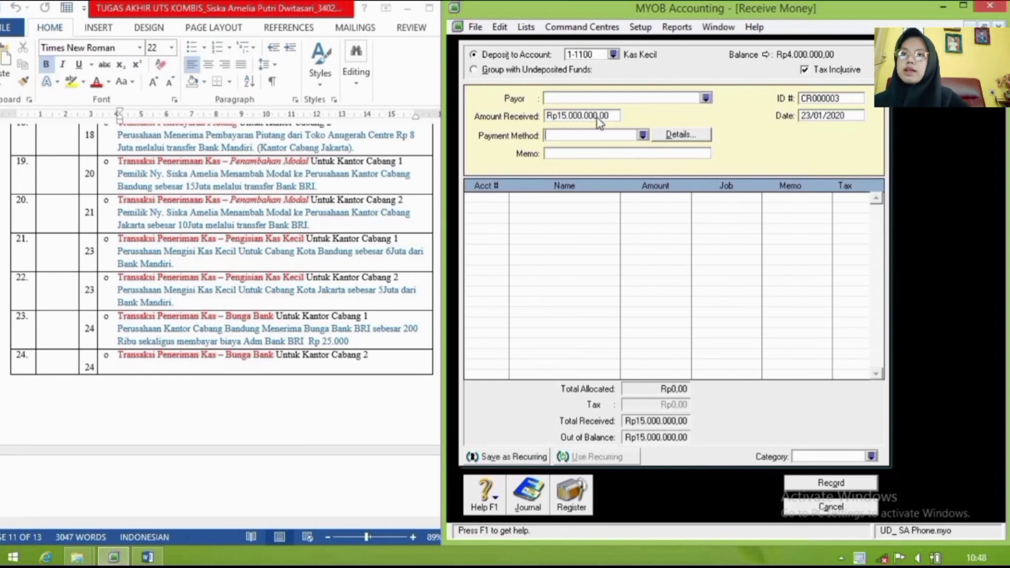
{"action": "left_click", "coordinate": [805, 70]}
{"action": "left_click", "coordinate": [826, 117]}
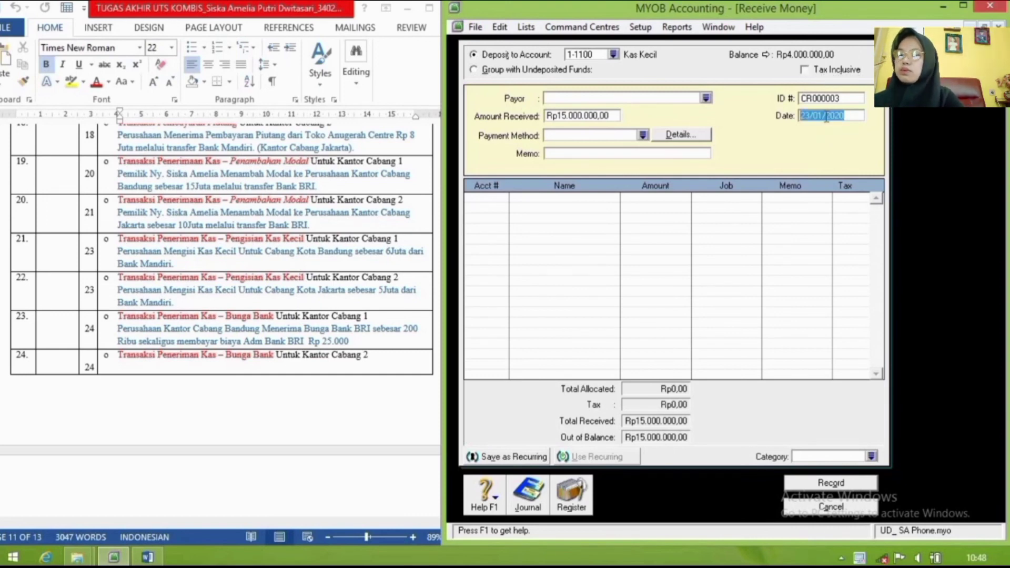
{"action": "type", "text": "2"}
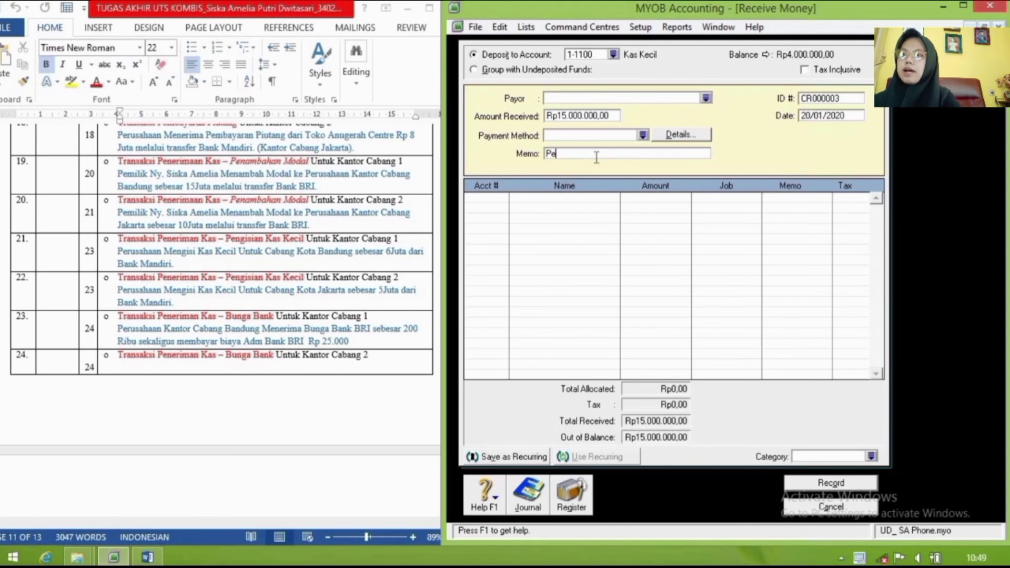
{"action": "type", "text": "mbahan Modal"}
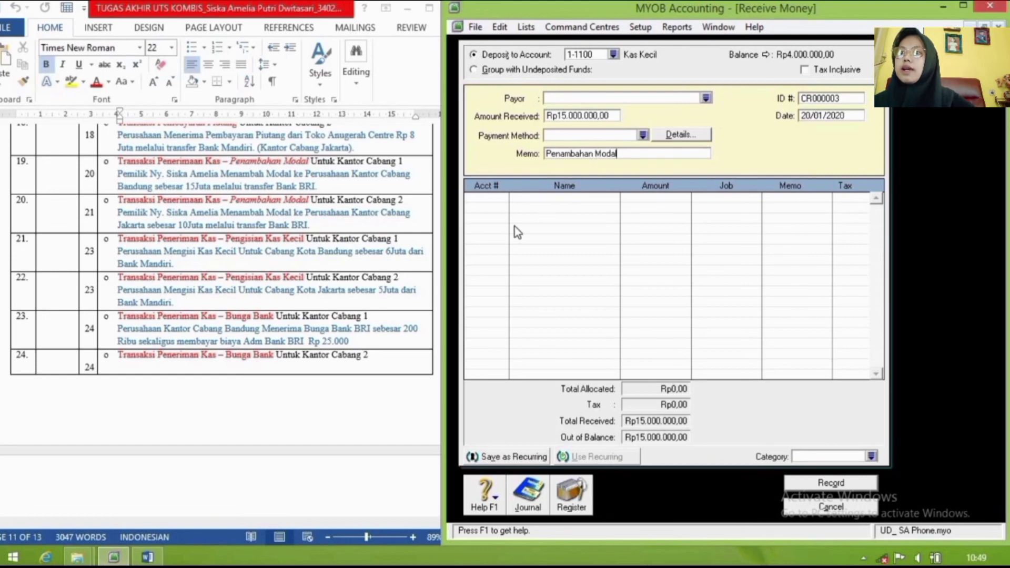
Step: Allocate the receipt to capital account 3-1100 with category BDG
{"action": "left_click", "coordinate": [498, 200]}
{"action": "type", "text": "4"}
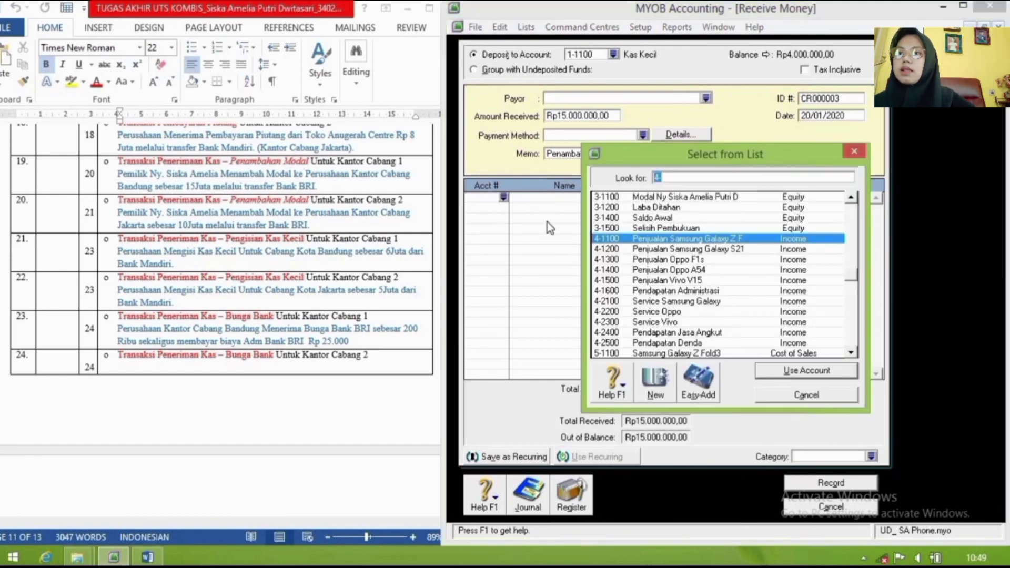
{"action": "left_click", "coordinate": [641, 198]}
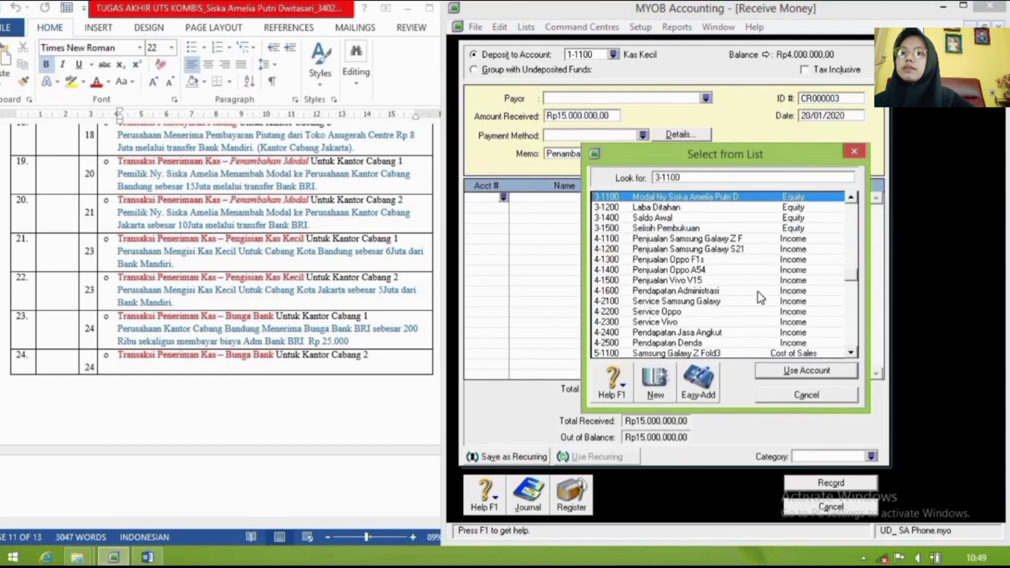
{"action": "left_click", "coordinate": [824, 372]}
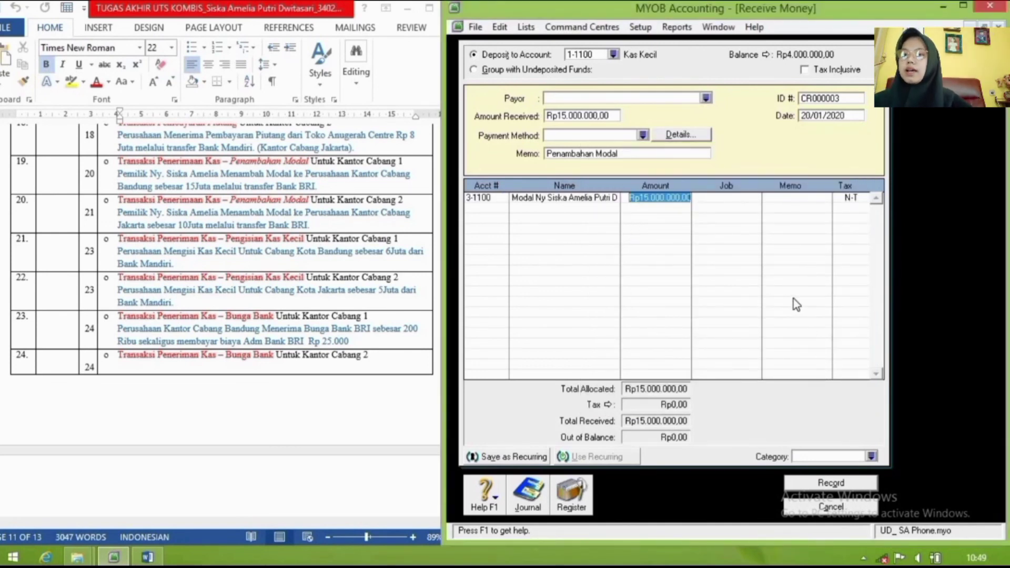
{"action": "left_click", "coordinate": [872, 457]}
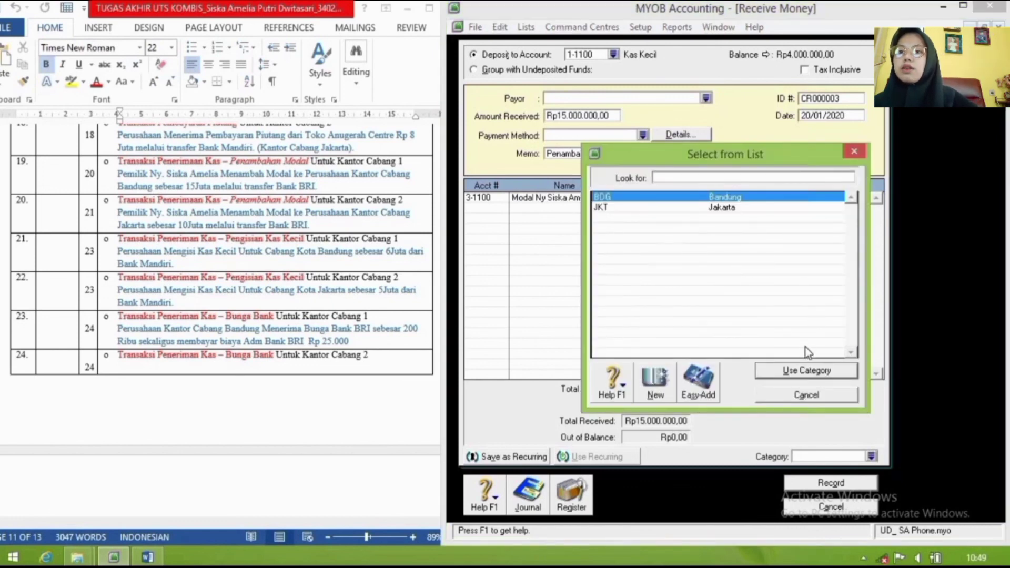
{"action": "left_click", "coordinate": [807, 371]}
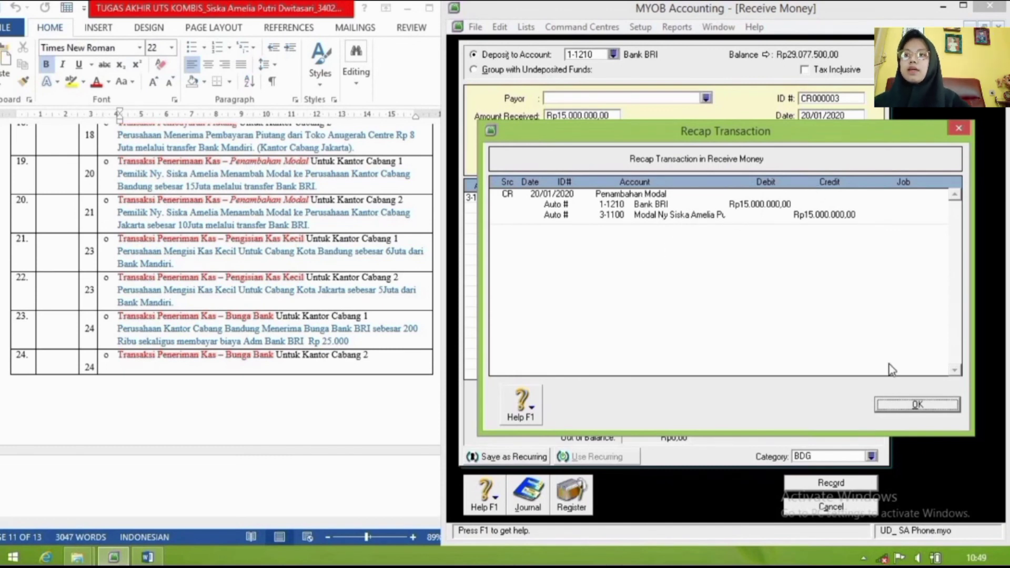
Step: Close the recap, record the capital receipt and close the form
{"action": "left_click", "coordinate": [904, 409]}
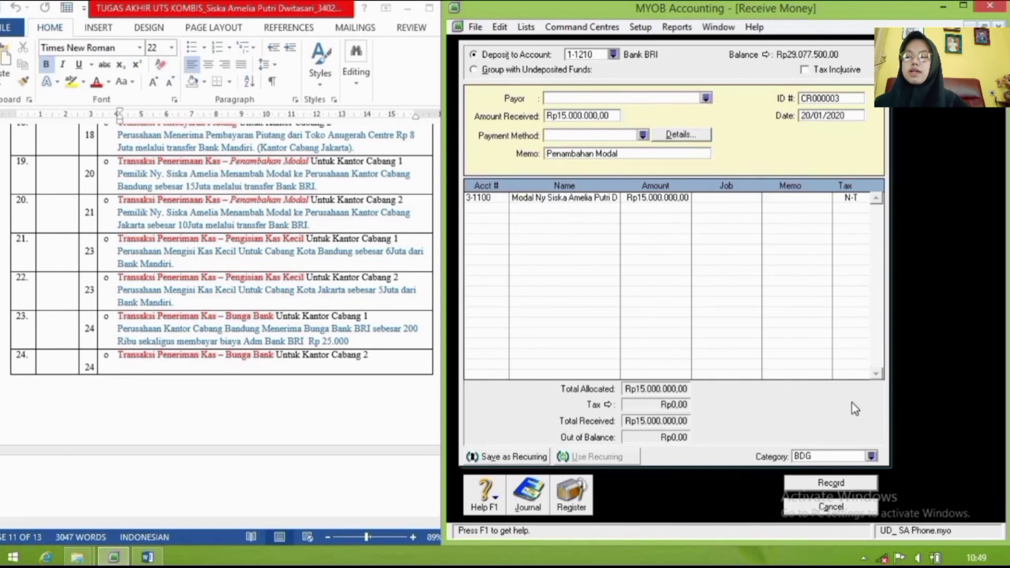
{"action": "left_click", "coordinate": [838, 481]}
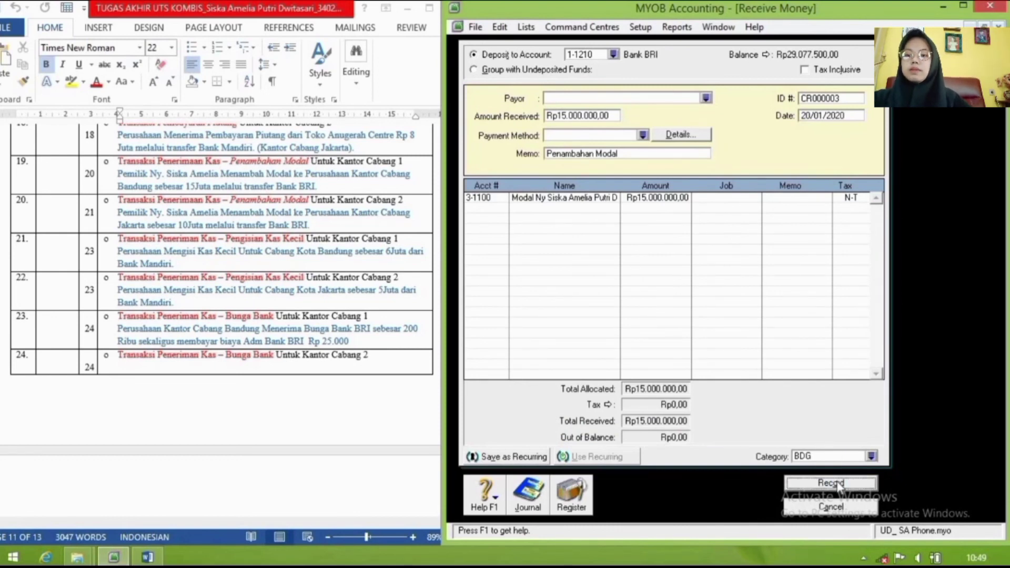
{"action": "left_click", "coordinate": [837, 508]}
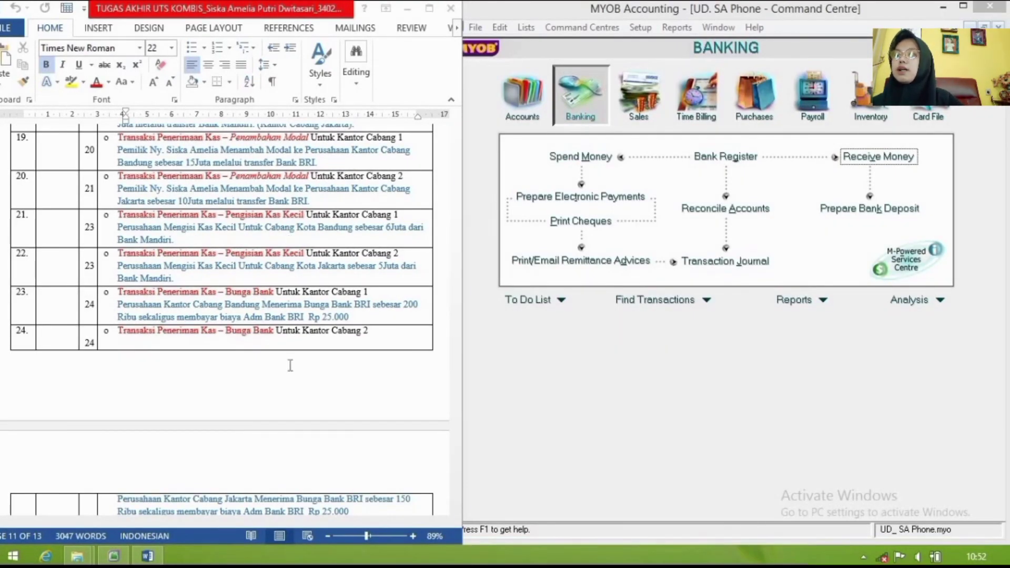
Step: Start a new Spend Money entry paying from Bank Mandiri
{"action": "scroll", "coordinate": [290, 366], "scroll_direction": "down", "scroll_amount": 10}
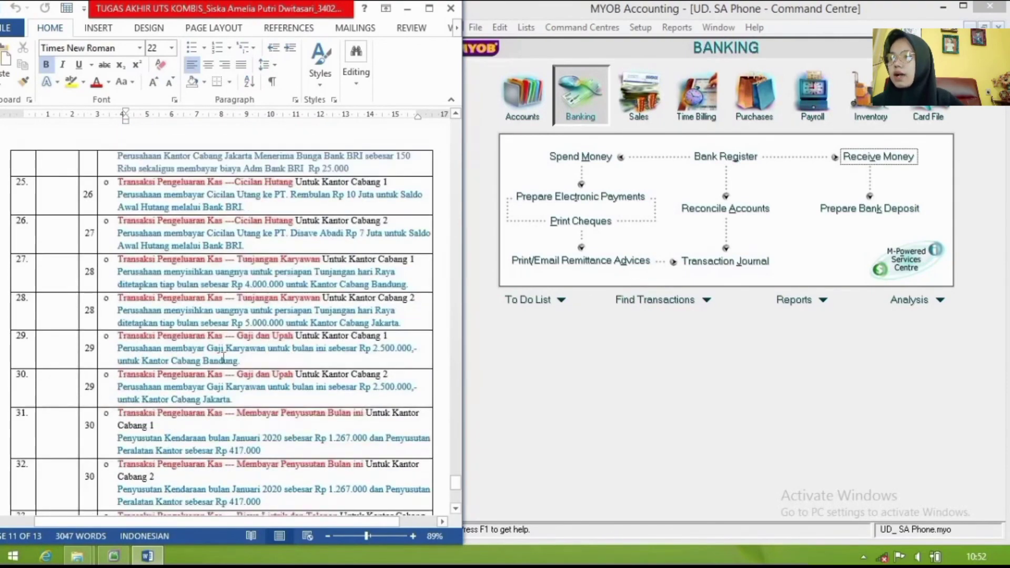
{"action": "scroll", "coordinate": [203, 323], "scroll_direction": "down", "scroll_amount": 2}
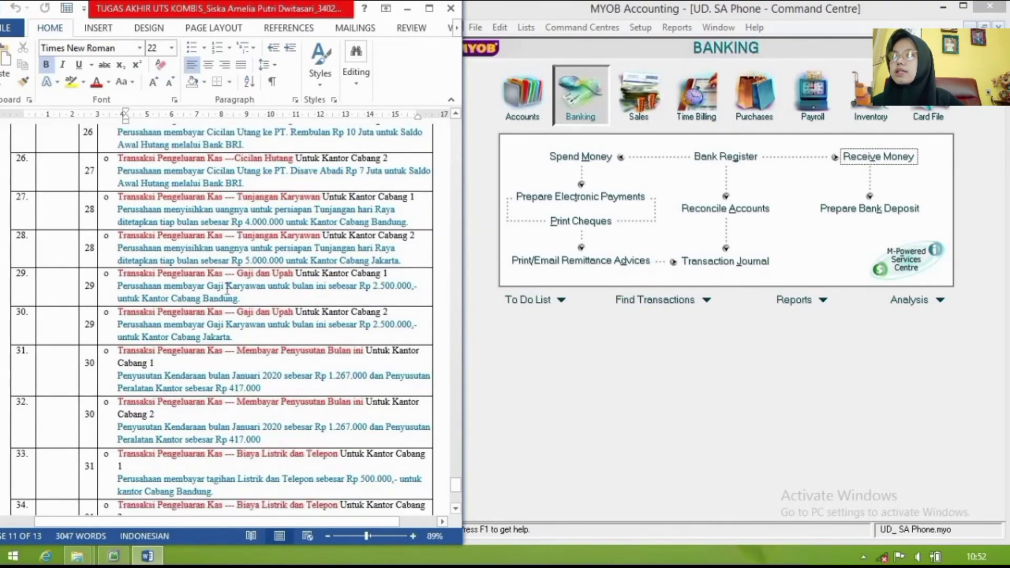
{"action": "scroll", "coordinate": [228, 288], "scroll_direction": "down", "scroll_amount": 4}
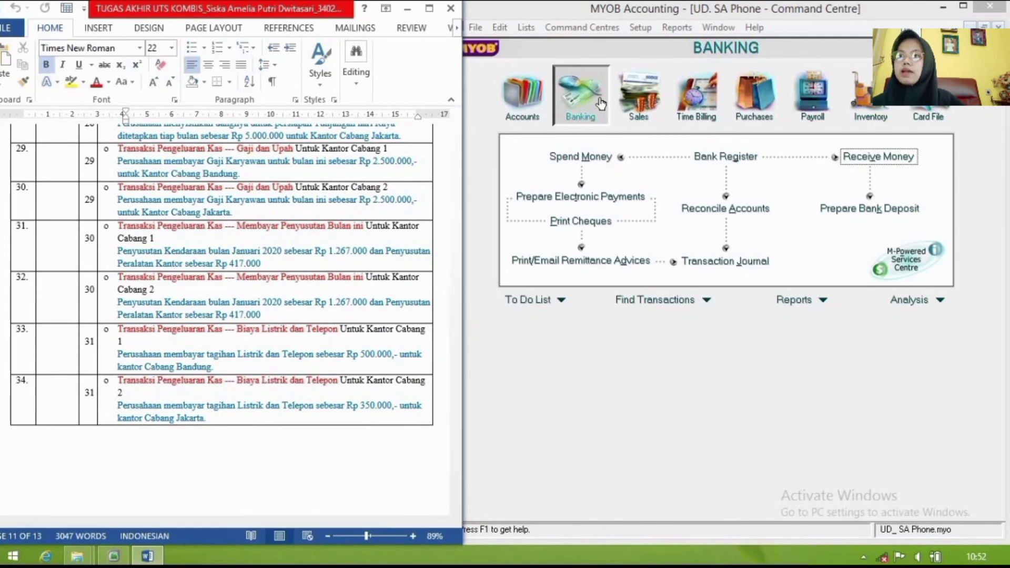
{"action": "left_click", "coordinate": [605, 157]}
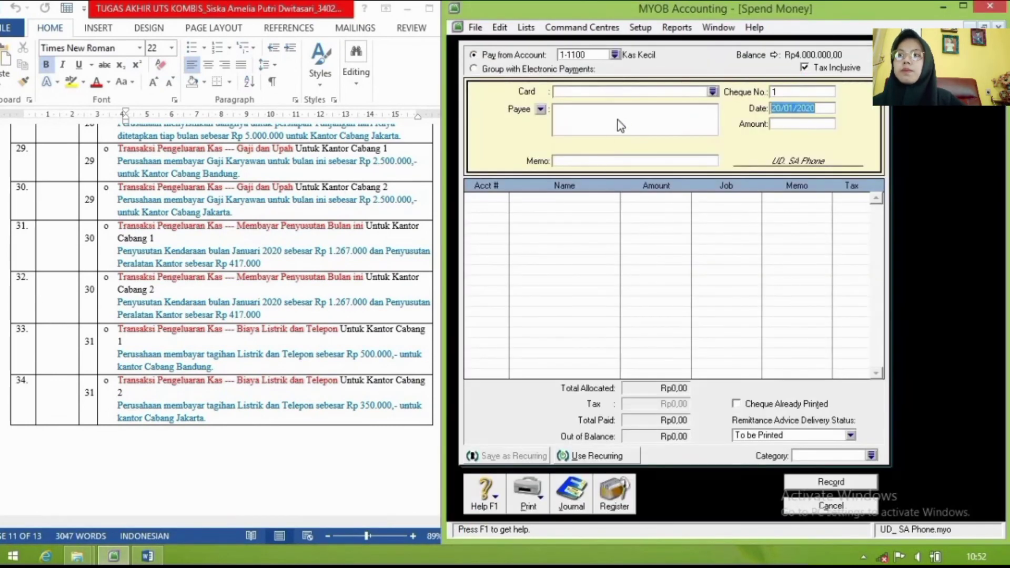
{"action": "left_click", "coordinate": [615, 54]}
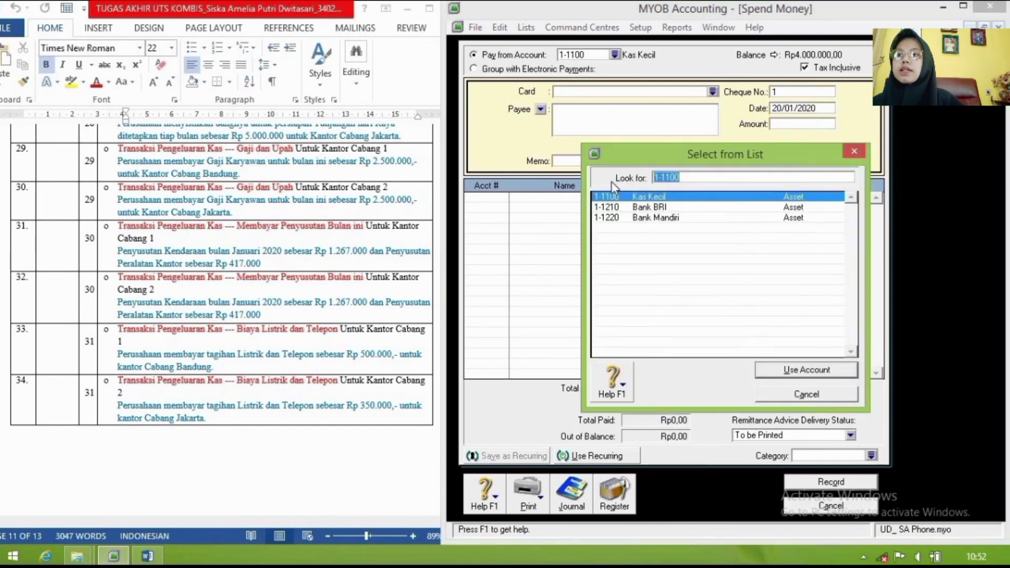
{"action": "left_click", "coordinate": [627, 219]}
{"action": "left_click", "coordinate": [807, 371]}
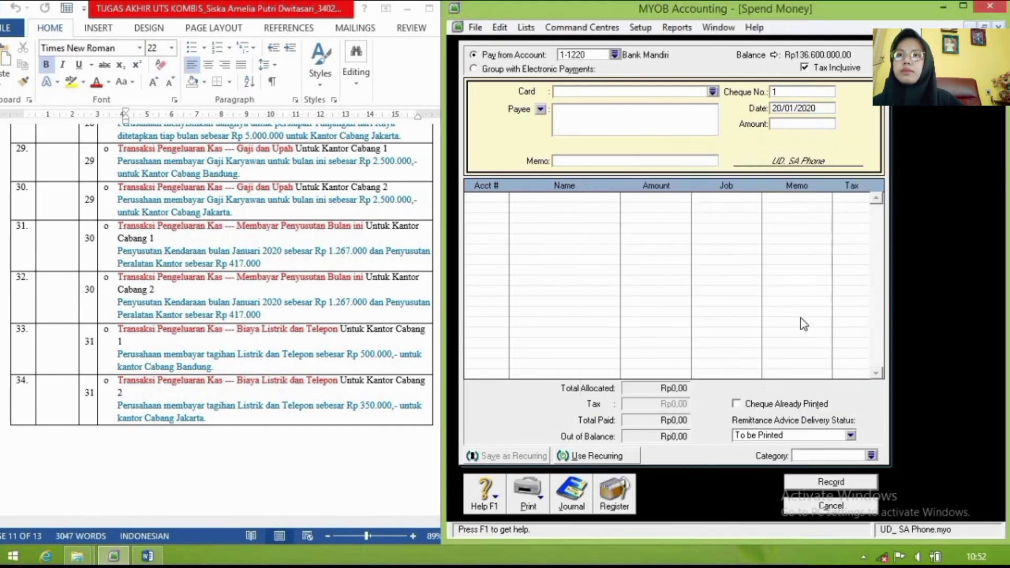
Step: Make it tax-exclusive, dated 29/01/2020, amount 2.500.000, memo 'Pembayaran Gaji & Upah'
{"action": "left_click", "coordinate": [804, 69]}
{"action": "left_click", "coordinate": [815, 105]}
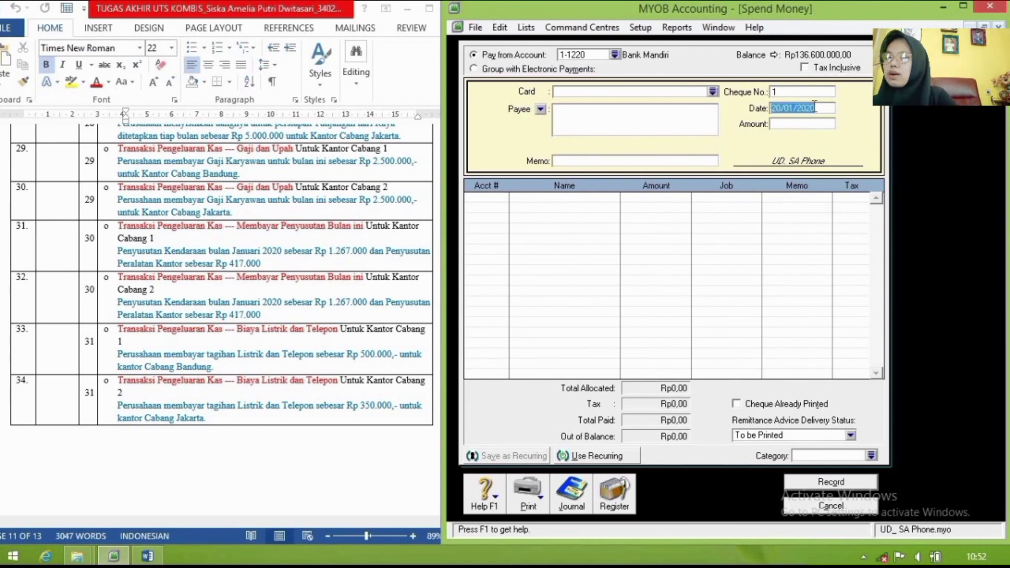
{"action": "type", "text": "29/01/"}
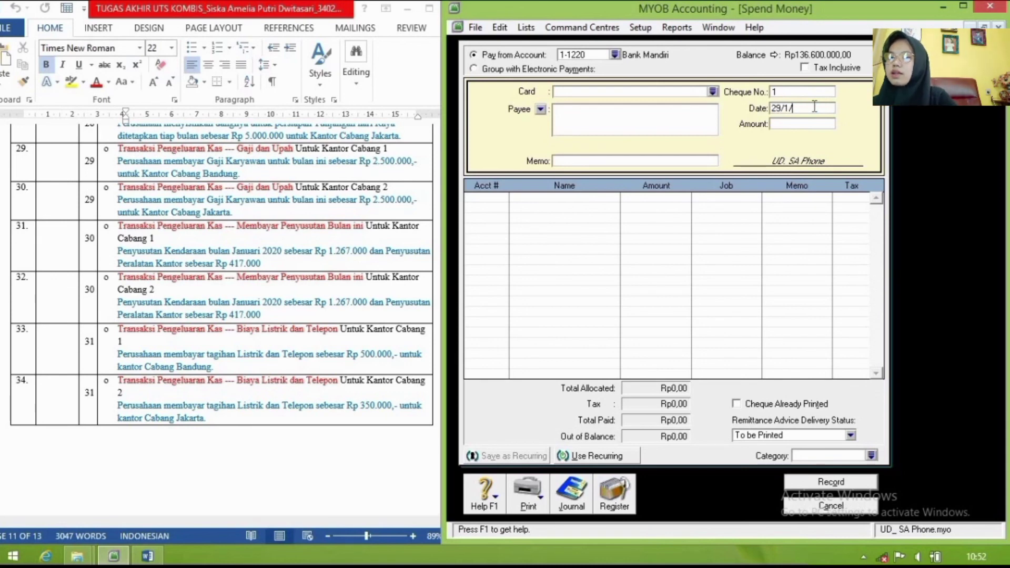
{"action": "type", "text": "2020"}
{"action": "key", "text": "Tab"}
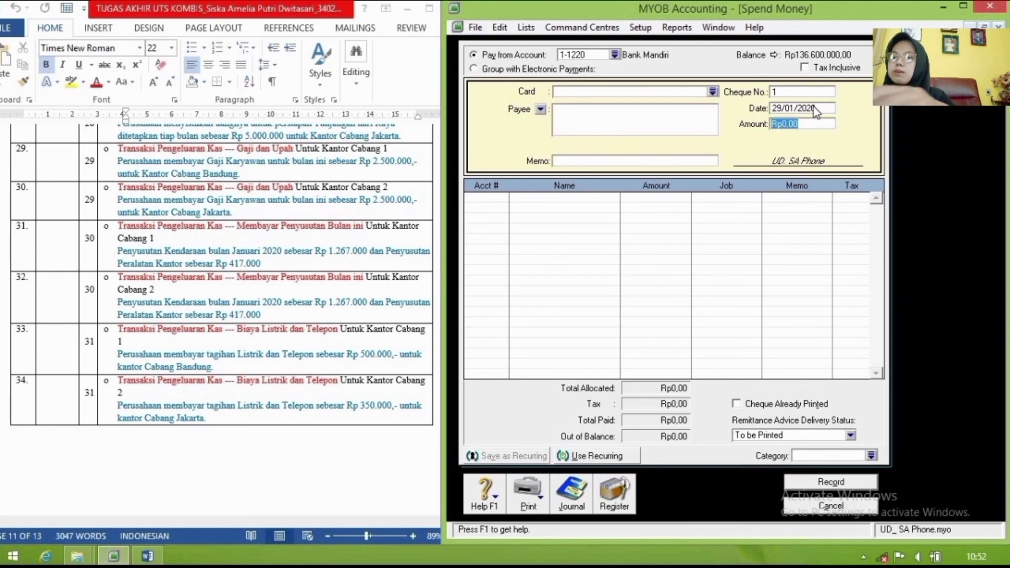
{"action": "type", "text": "2.500.000"}
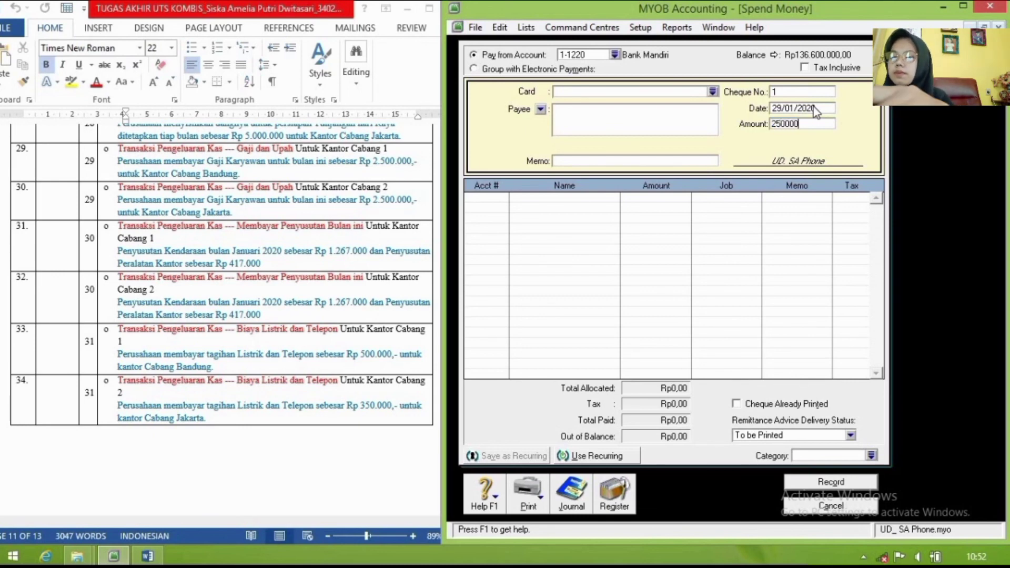
{"action": "key", "text": "Tab"}
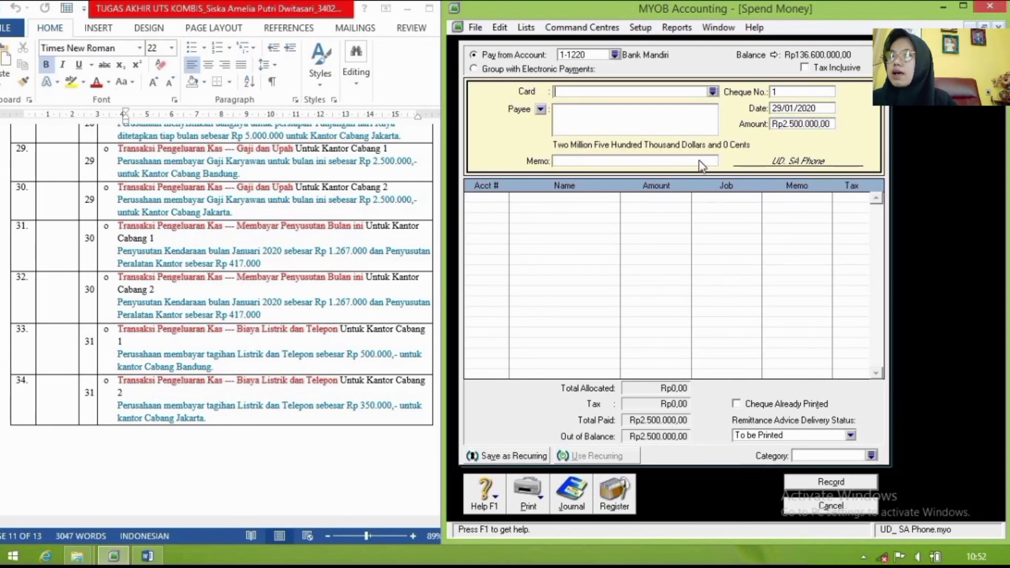
{"action": "left_click", "coordinate": [700, 161]}
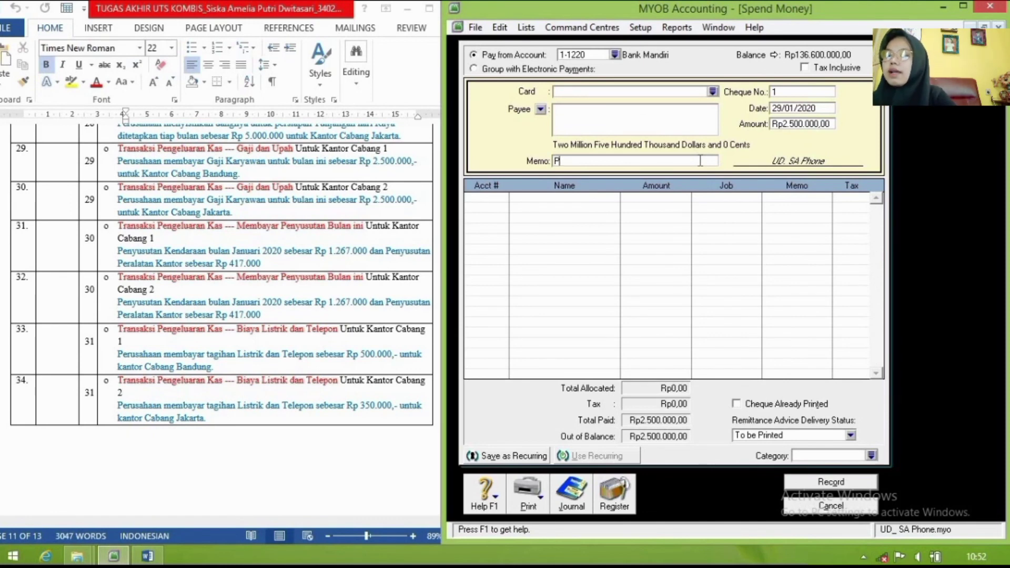
{"action": "type", "text": "Pembaya"}
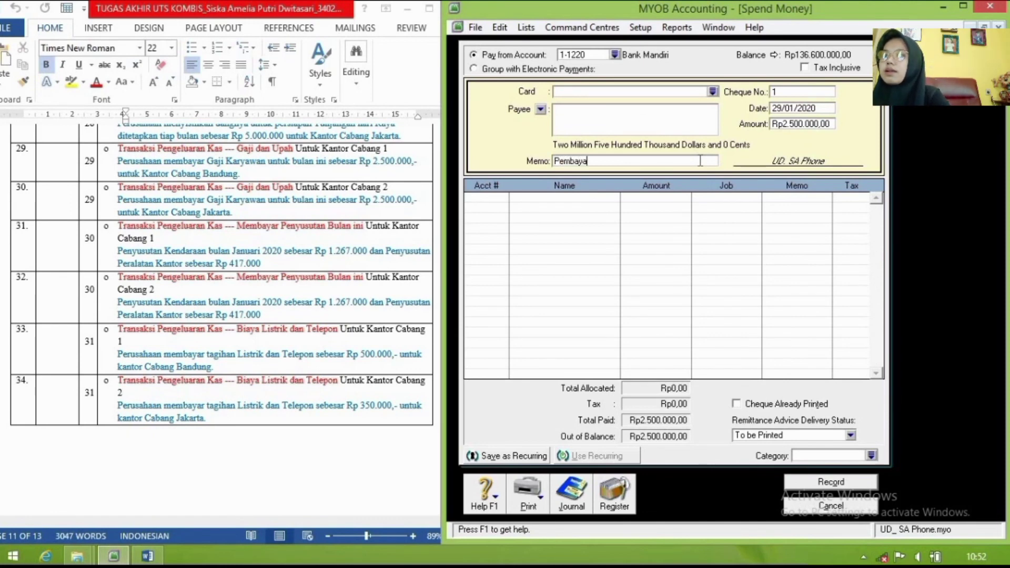
{"action": "type", "text": "ran Gaji &"}
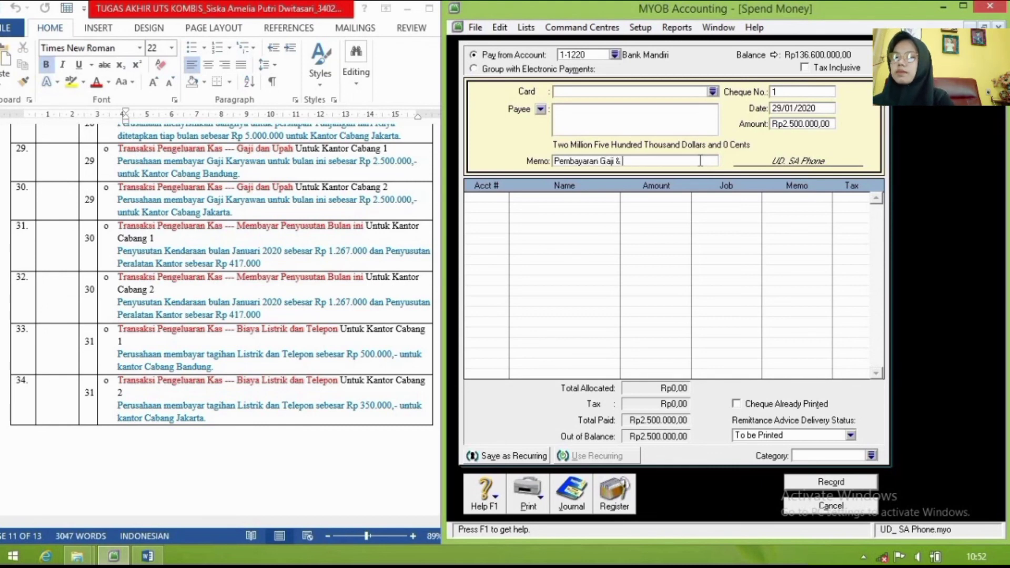
{"action": "type", "text": " Upah"}
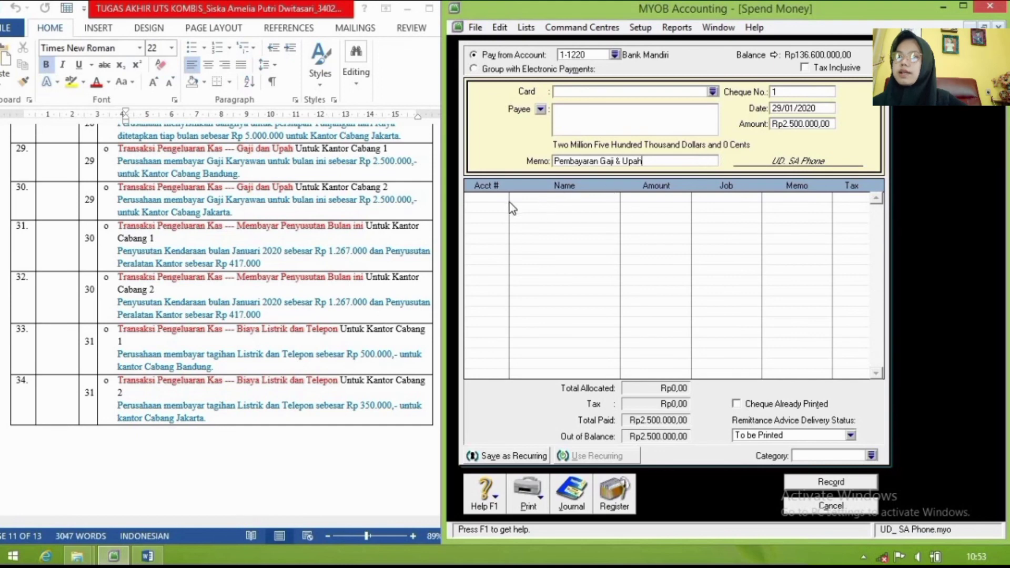
Step: Allocate the payment to 6-1600 Biaya Gaji & Upah with category JKT
{"action": "left_click", "coordinate": [494, 198]}
{"action": "type", "text": "6"}
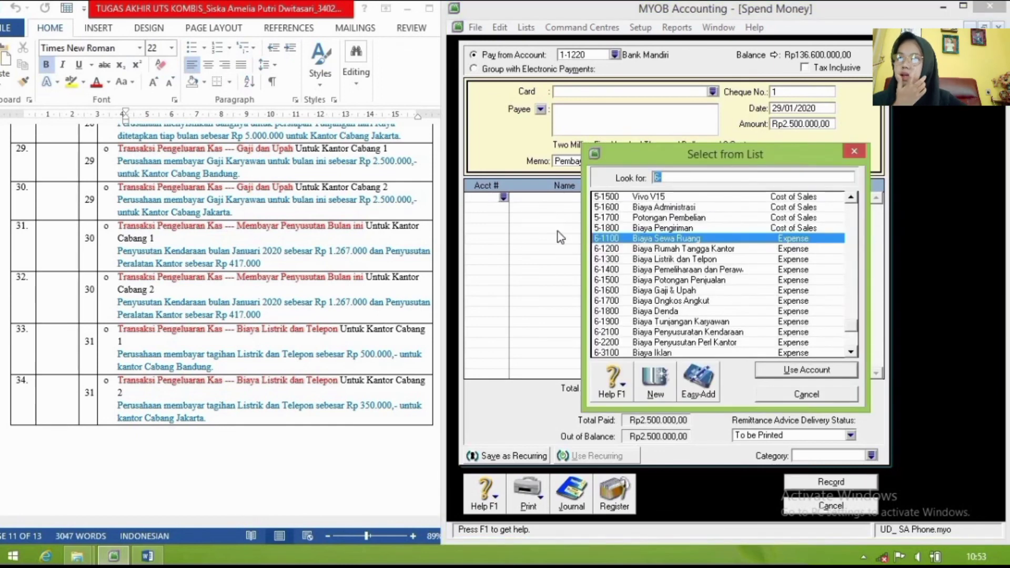
{"action": "type", "text": "6-1600"}
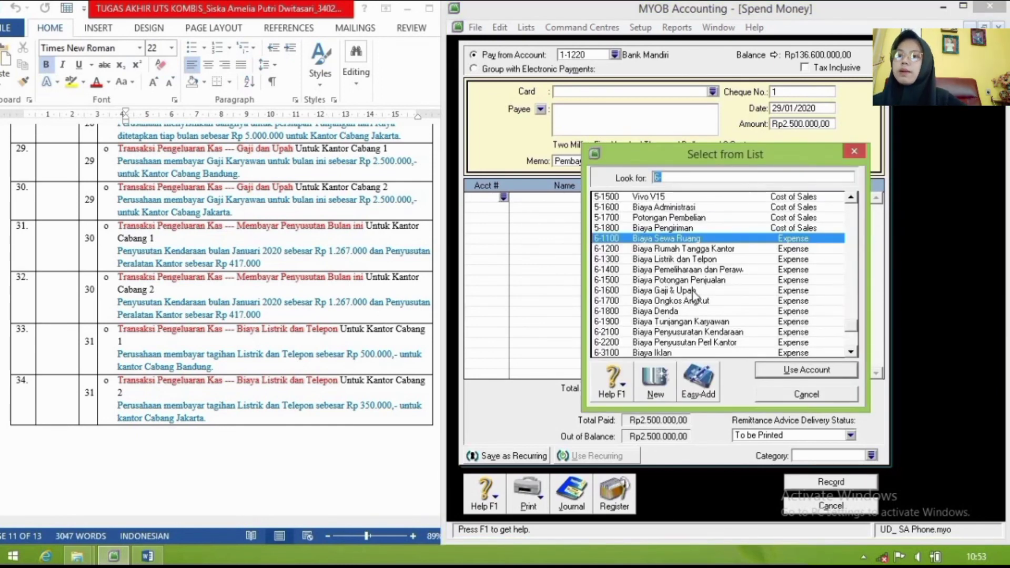
{"action": "left_click", "coordinate": [807, 370]}
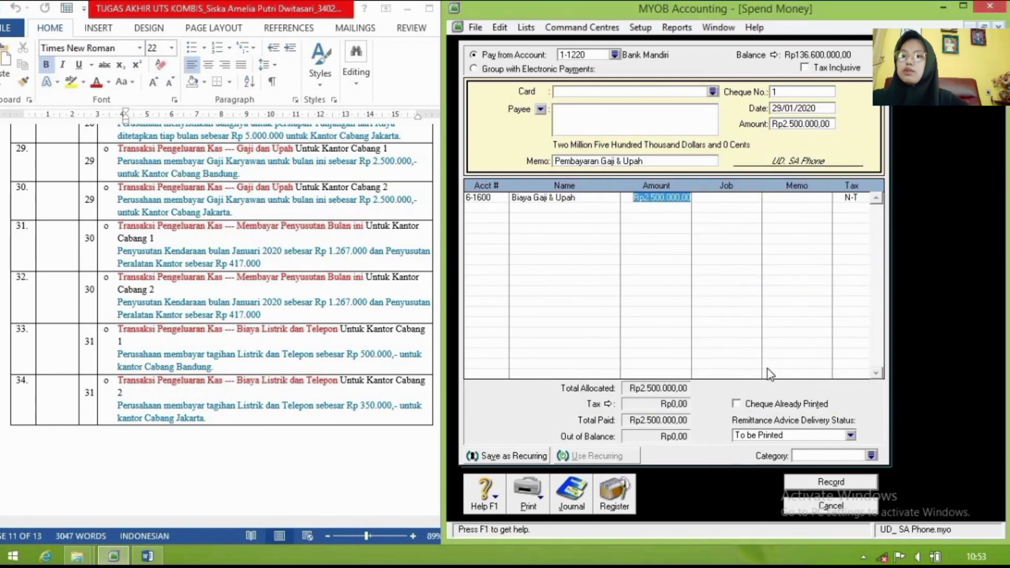
{"action": "left_click", "coordinate": [872, 456]}
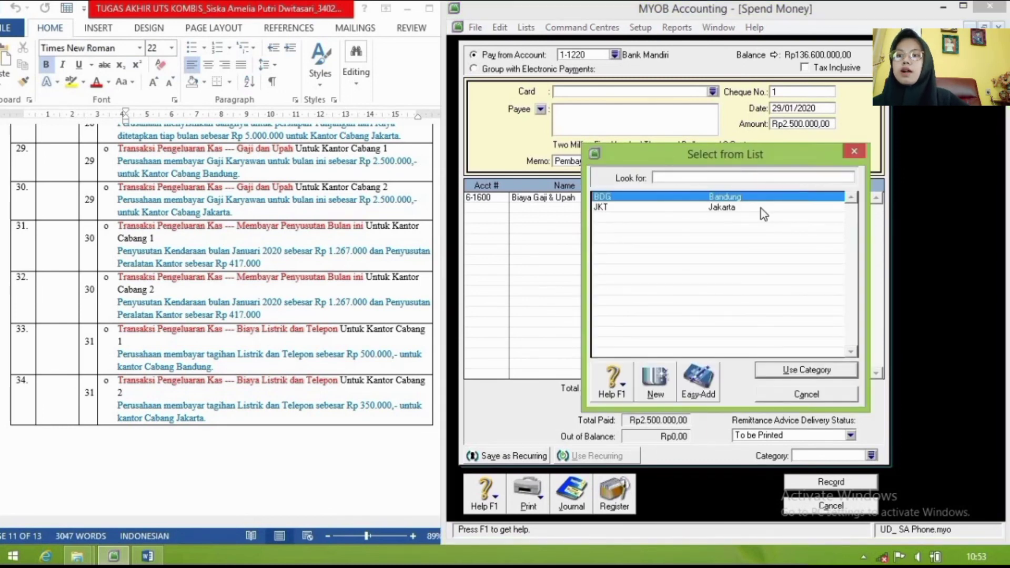
{"action": "left_click", "coordinate": [764, 209]}
{"action": "left_click", "coordinate": [823, 363]}
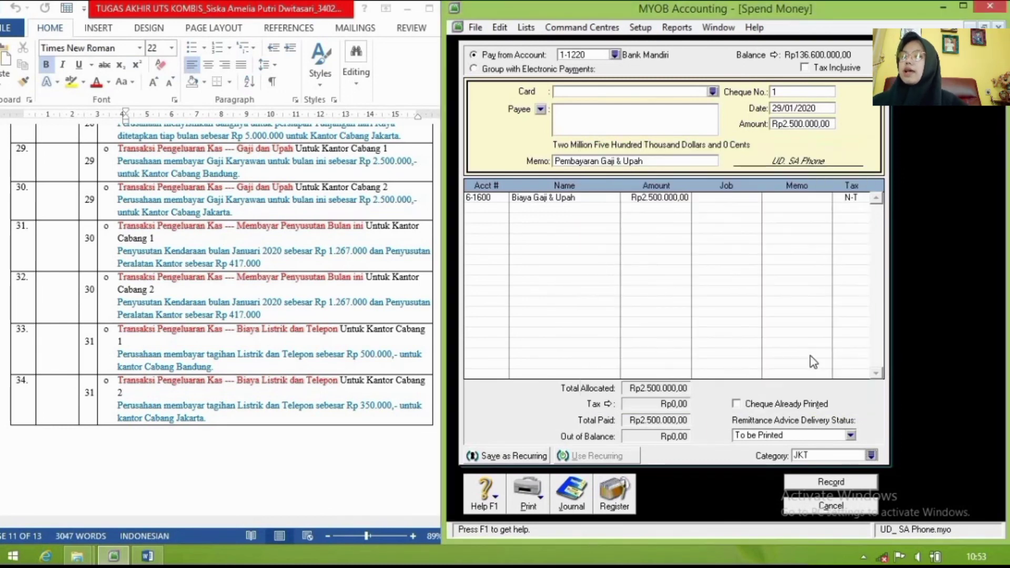
Step: Review the journal recap and record the salary payment
{"action": "key", "text": "ctrl+r"}
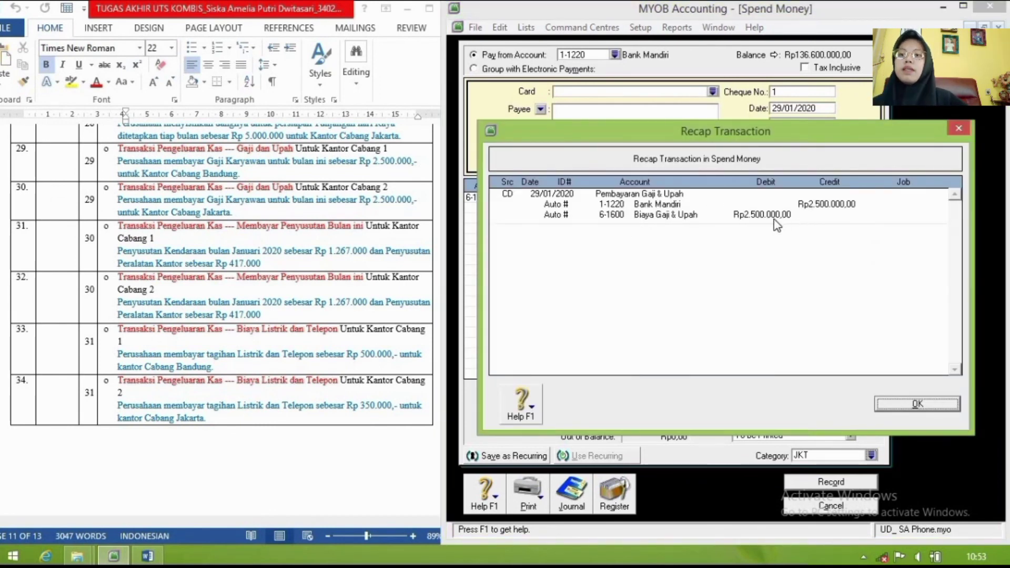
{"action": "left_click", "coordinate": [918, 404]}
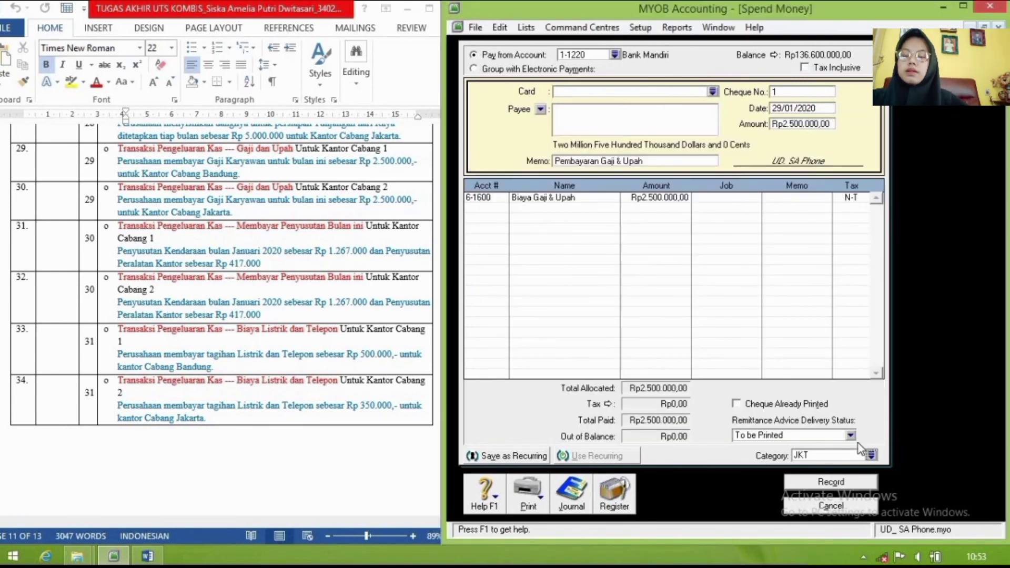
{"action": "left_click", "coordinate": [841, 481]}
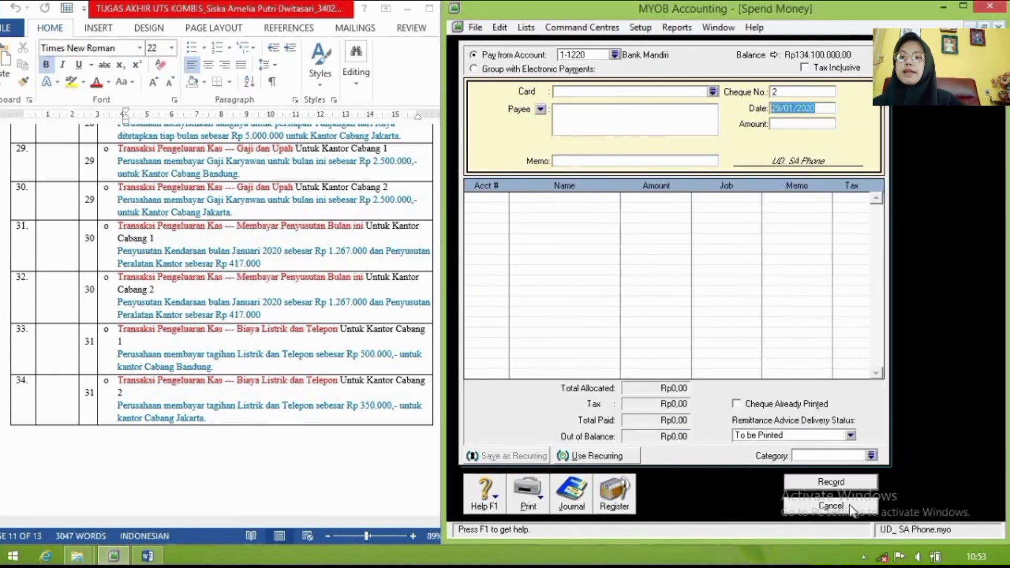
Step: Close the Spend Money window and maximize the MYOB Accounting window
{"action": "left_click", "coordinate": [851, 507]}
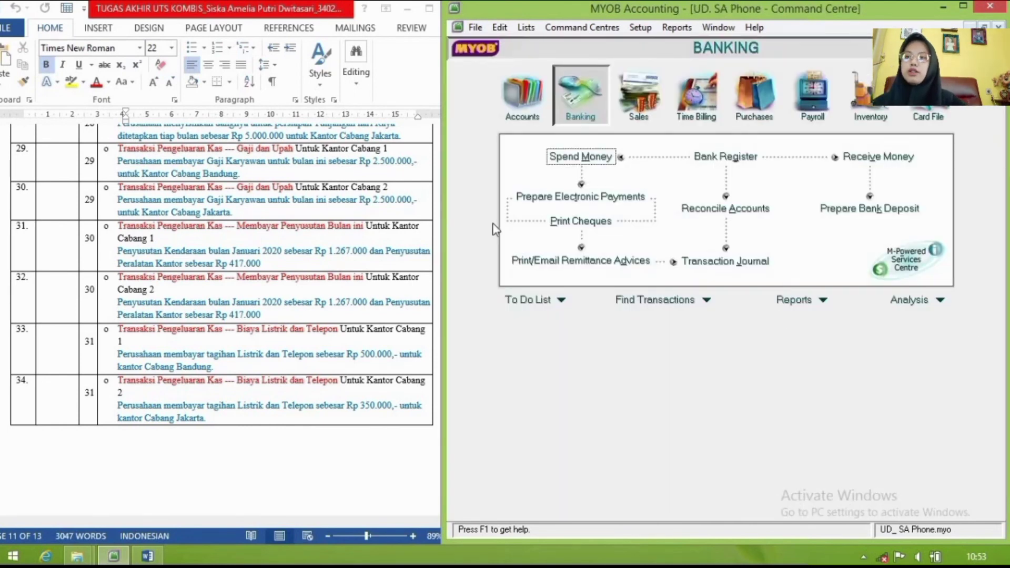
{"action": "left_click", "coordinate": [343, 332]}
{"action": "scroll", "coordinate": [343, 331], "scroll_direction": "up", "scroll_amount": 1}
{"action": "scroll", "coordinate": [343, 332], "scroll_direction": "up", "scroll_amount": 3}
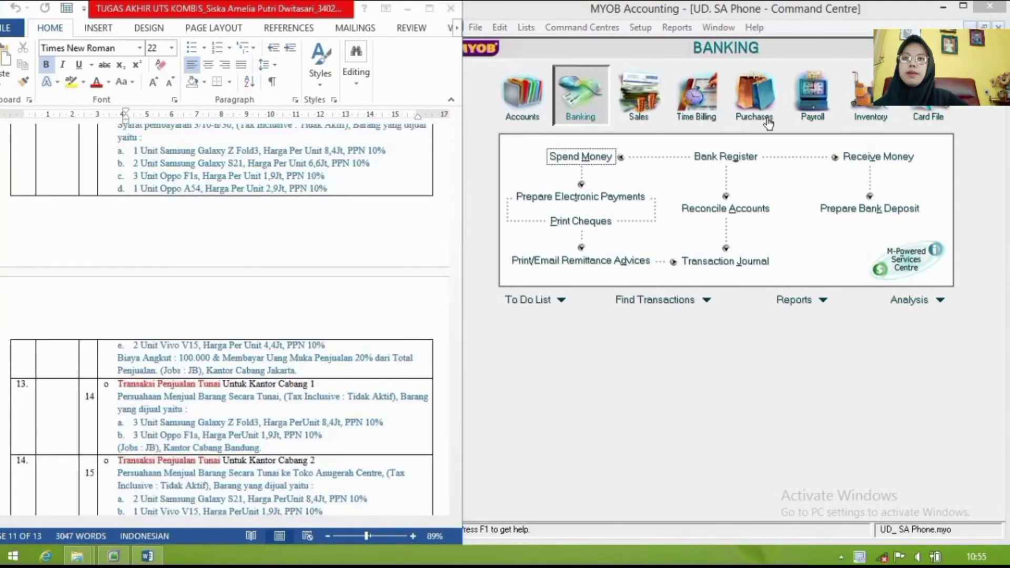
{"action": "left_click", "coordinate": [965, 7]}
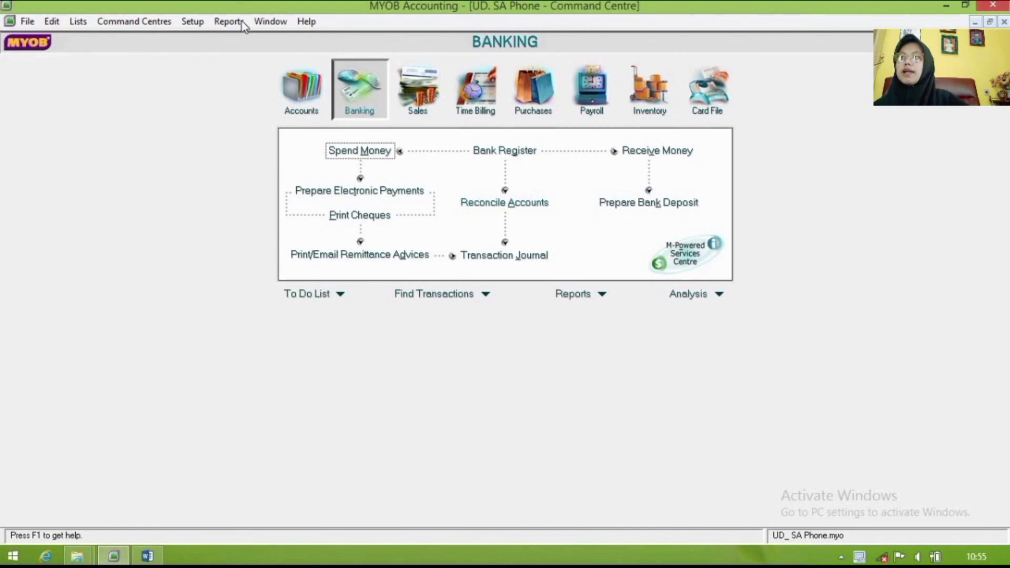
Step: Open the Sales Detail report settings from the Index to Reports' Sales tab
{"action": "left_click", "coordinate": [228, 24]}
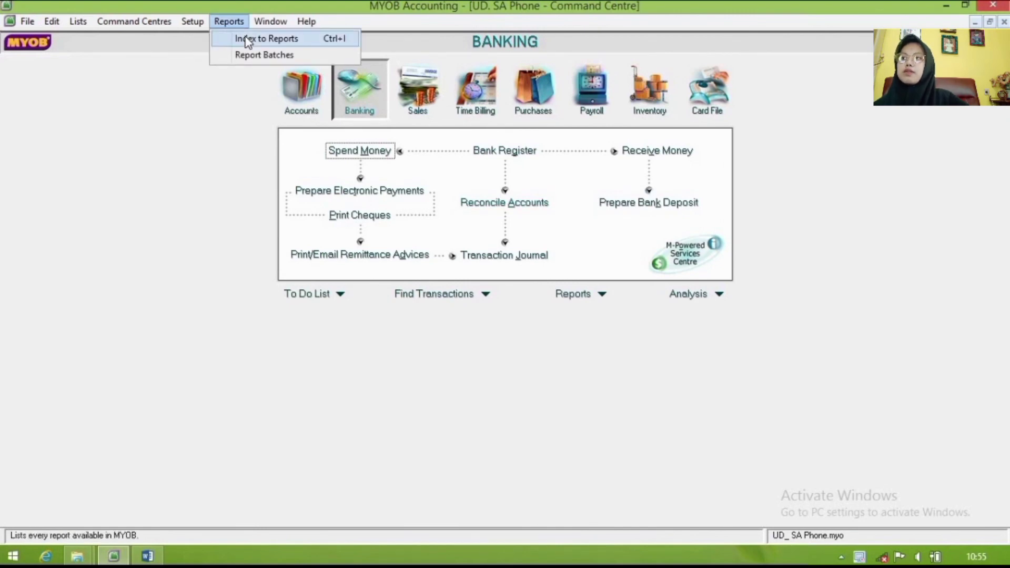
{"action": "left_click", "coordinate": [247, 41]}
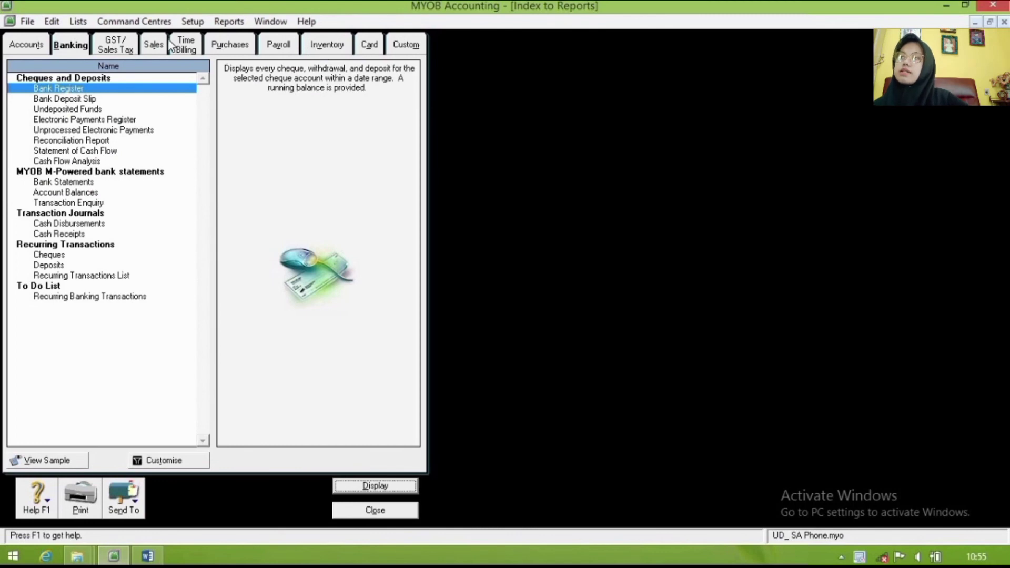
{"action": "left_click", "coordinate": [156, 51]}
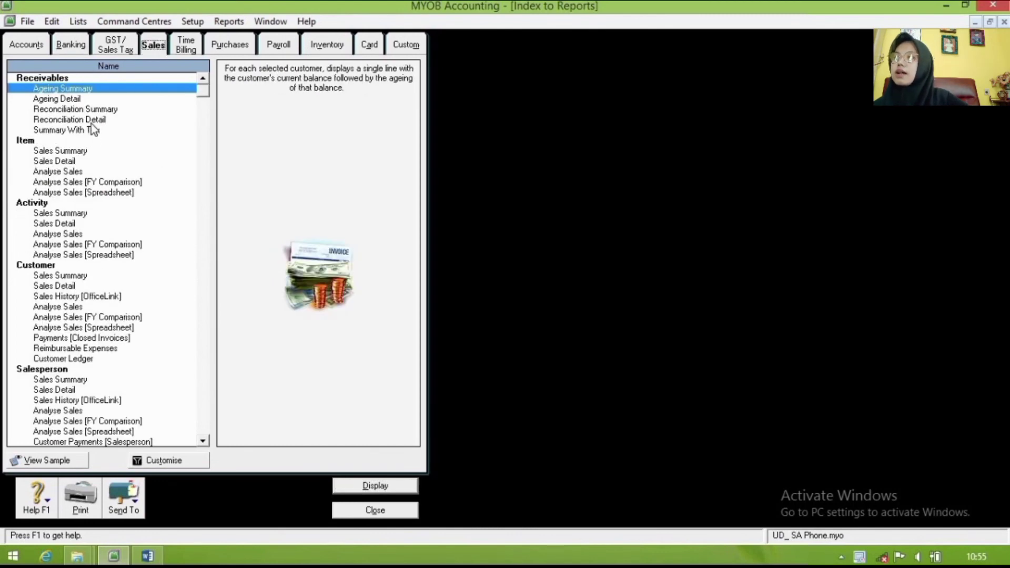
{"action": "left_click", "coordinate": [84, 162]}
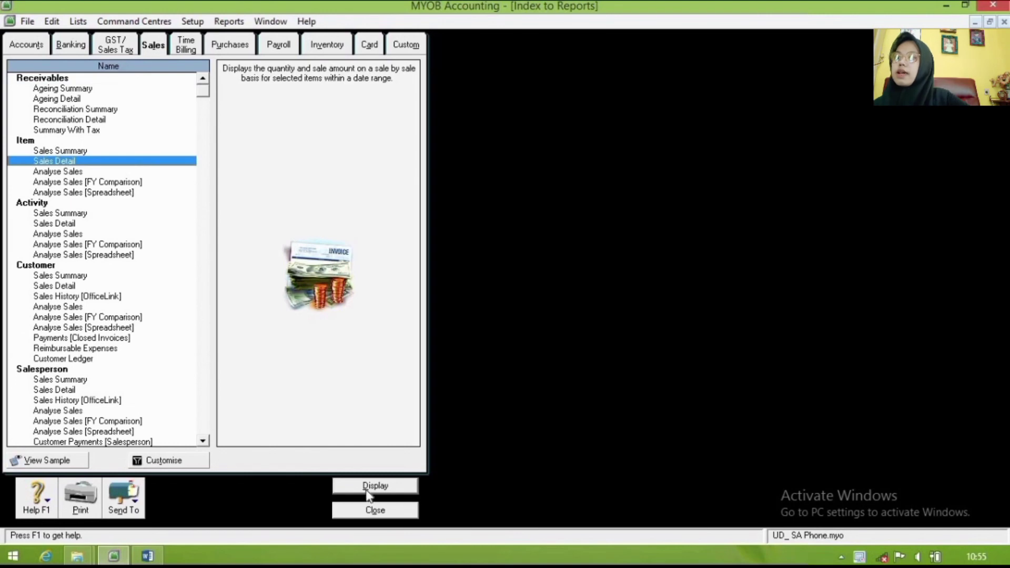
{"action": "left_click", "coordinate": [368, 486]}
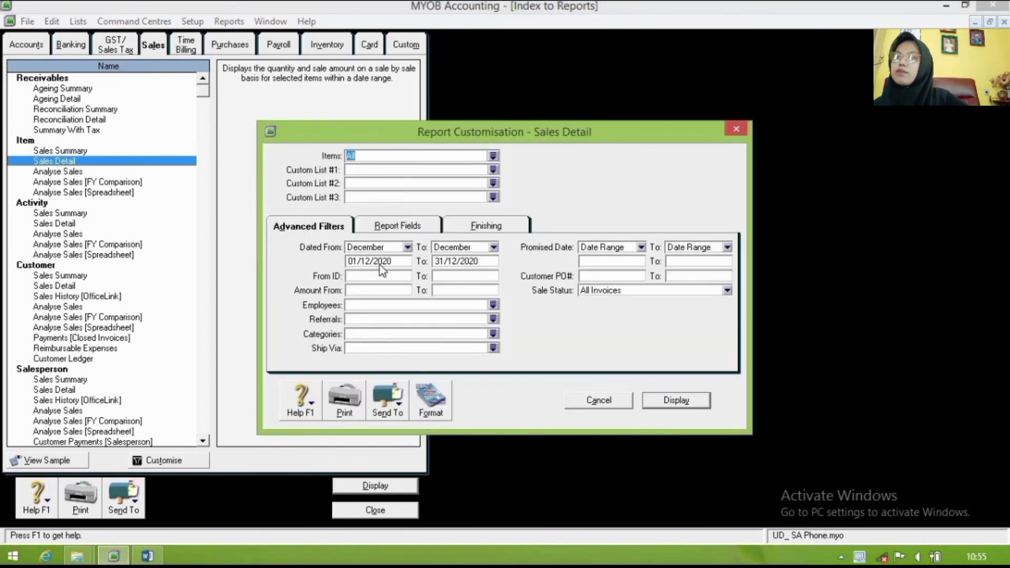
Step: Display the Sales Detail report from 31/12/2019 to 31/12/2020, then close it
{"action": "left_click", "coordinate": [354, 261]}
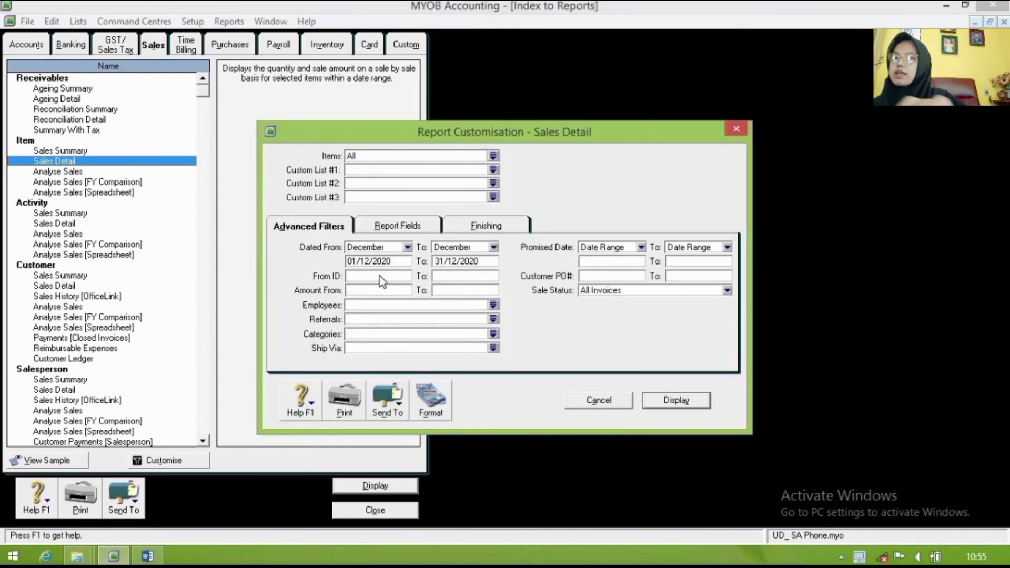
{"action": "key", "text": "BackSpace"}
{"action": "key", "text": "BackSpace"}
{"action": "type", "text": "31"}
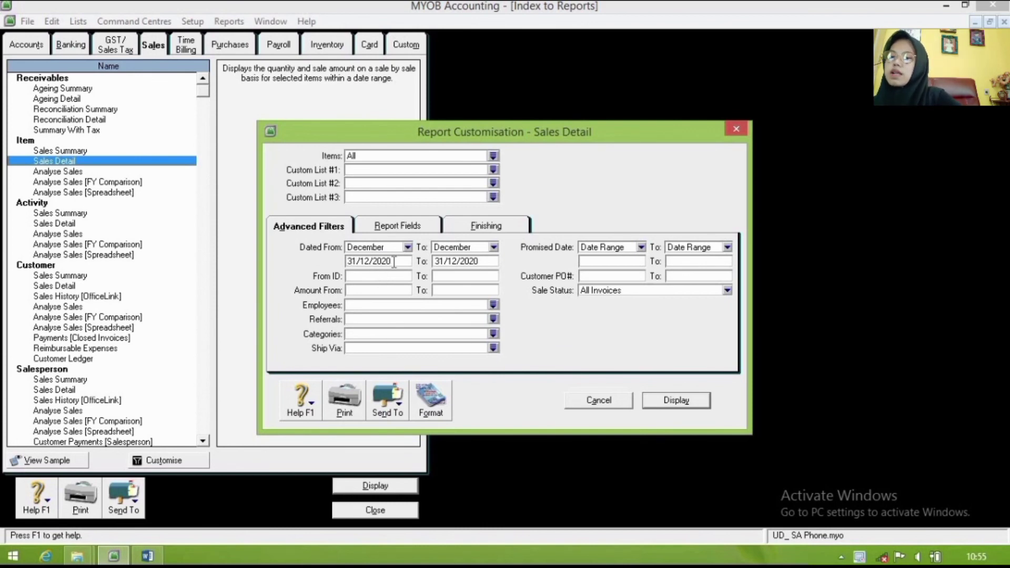
{"action": "left_click", "coordinate": [394, 262]}
{"action": "key", "text": "BackSpace"}
{"action": "key", "text": "BackSpace"}
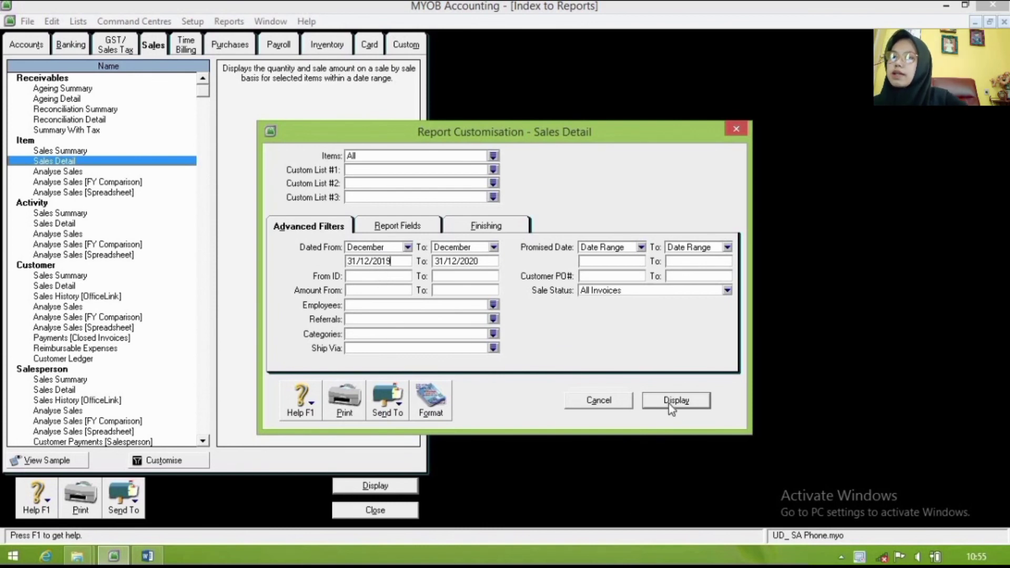
{"action": "left_click", "coordinate": [669, 402]}
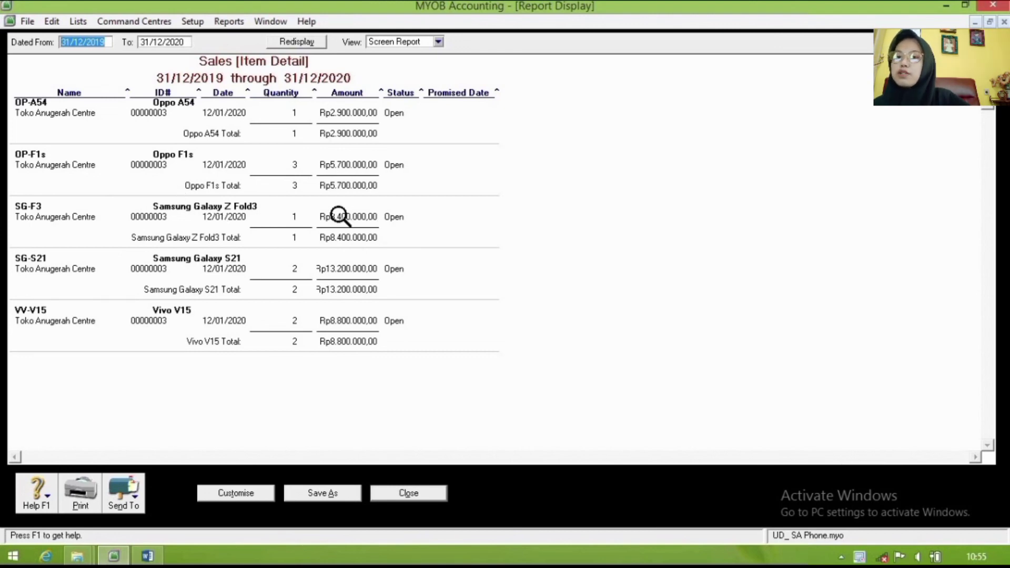
{"action": "left_click", "coordinate": [407, 498]}
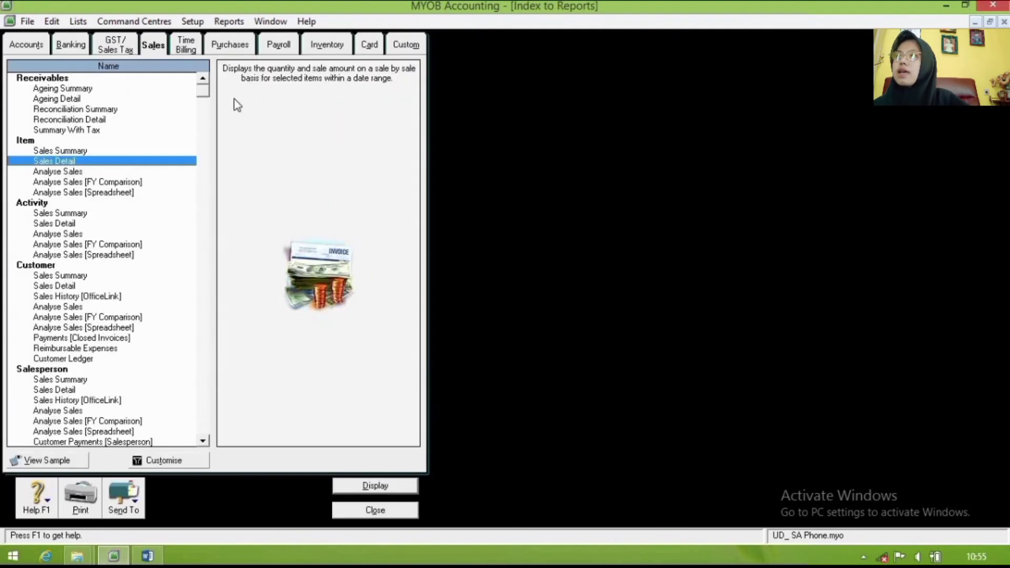
Step: Show the Accounts Trial Balance as of January, totalling Rp99.170.000,00 debit and credit
{"action": "left_click", "coordinate": [31, 45]}
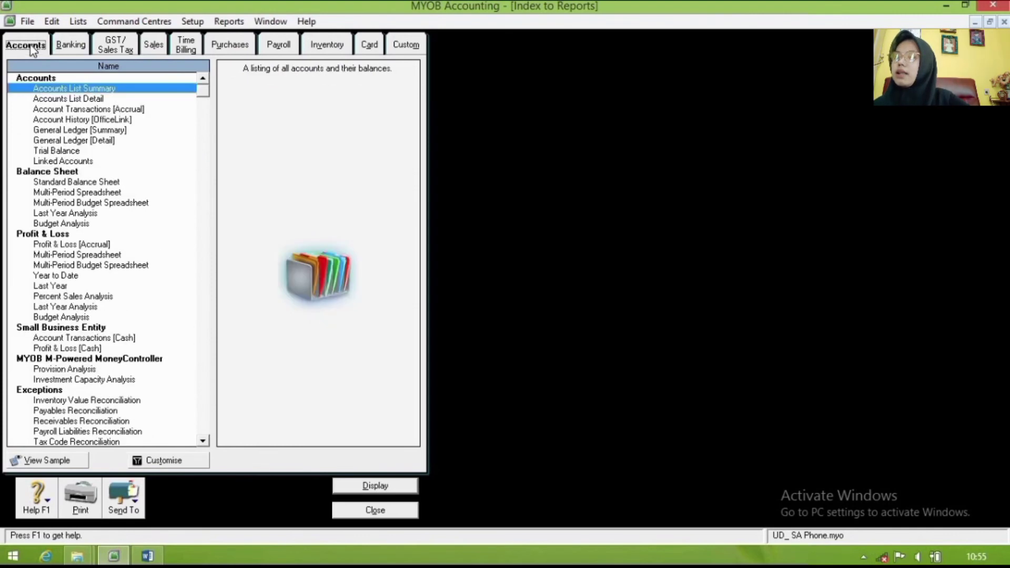
{"action": "left_click", "coordinate": [64, 152]}
{"action": "left_click", "coordinate": [400, 485]}
{"action": "left_click", "coordinate": [122, 41]}
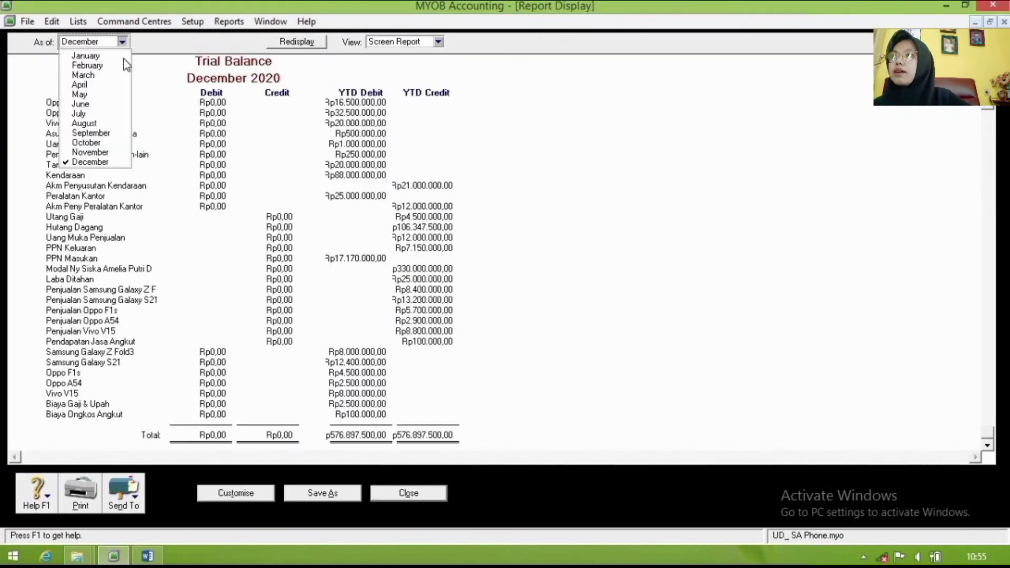
{"action": "left_click", "coordinate": [85, 56]}
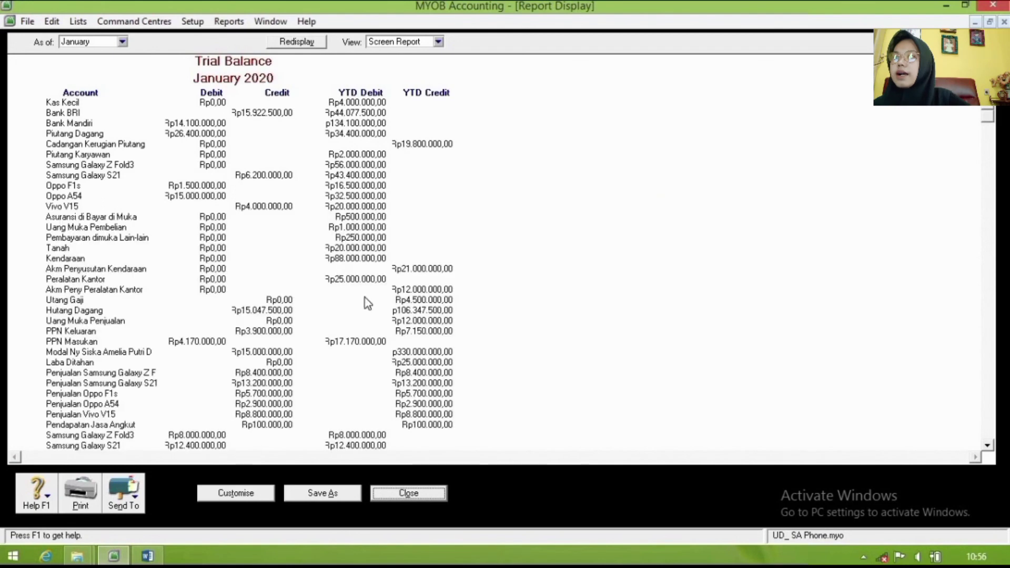
{"action": "scroll", "coordinate": [364, 297], "scroll_direction": "down", "scroll_amount": 3}
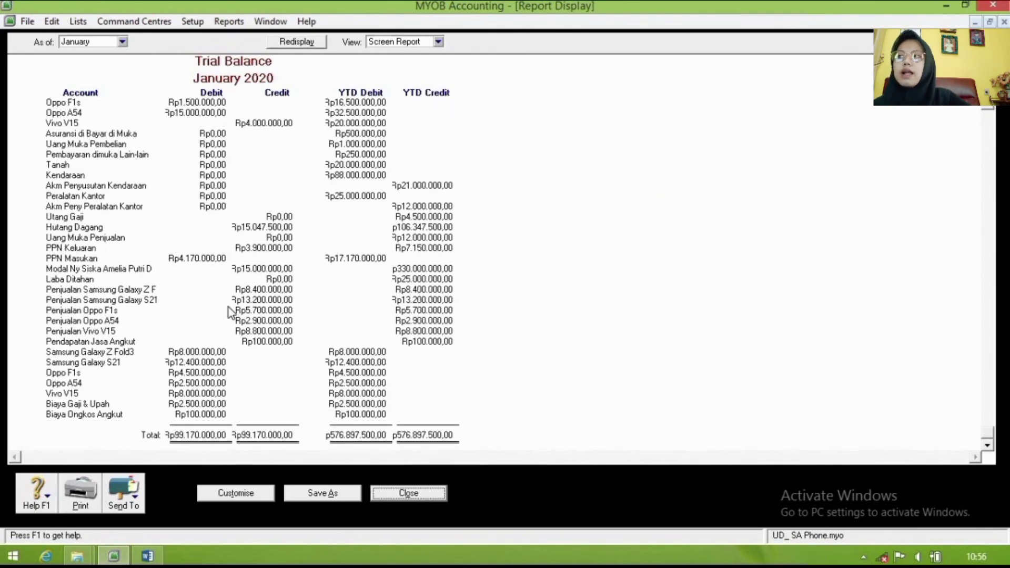
{"action": "scroll", "coordinate": [446, 309], "scroll_direction": "up", "scroll_amount": 3}
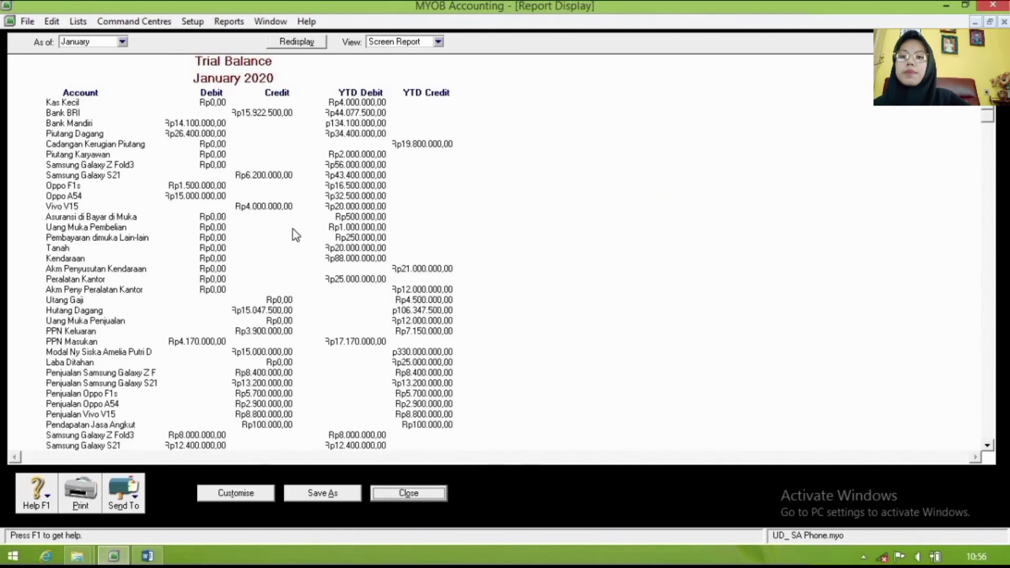